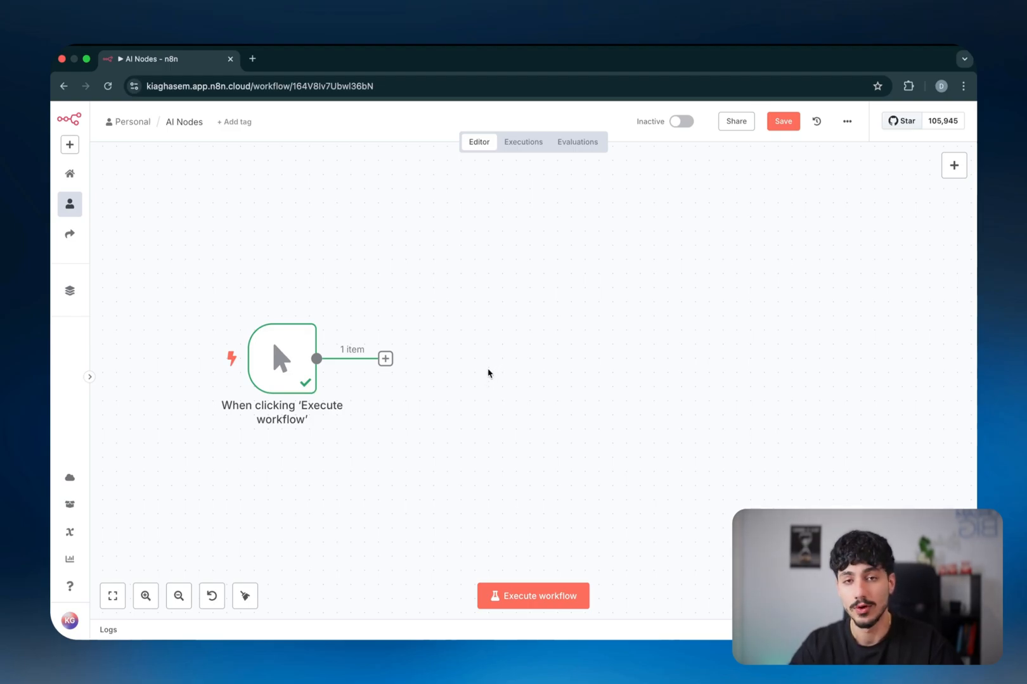
- Turn on screen annotation and handwrite "AI workflows" in blue above the manual trigger node
key(ctrl+alt+a)
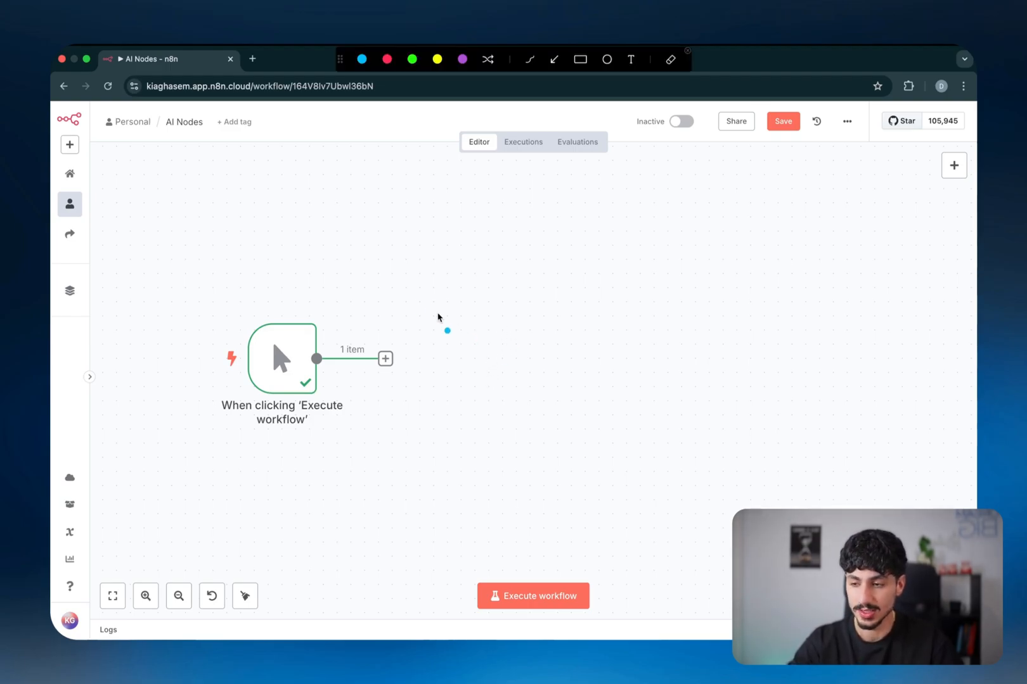
drag(270, 196, 271, 221)
mouse_move(271, 195)
mouse_down()
mouse_move(282, 218)
mouse_move(281, 206)
mouse_up()
mouse_move(290, 192)
mouse_down()
mouse_move(345, 208)
mouse_move(385, 178)
mouse_move(393, 189)
mouse_move(426, 180)
mouse_up()
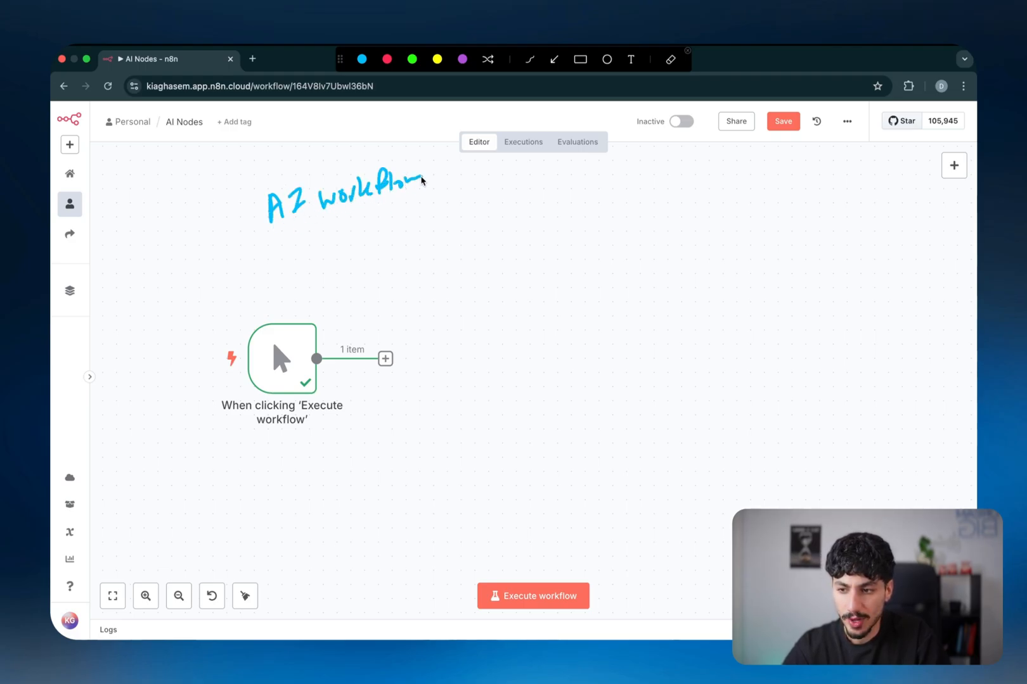
- Sketch three circles in a row beside the heading, each followed by an arrow to its right
drag(454, 268, 445, 256)
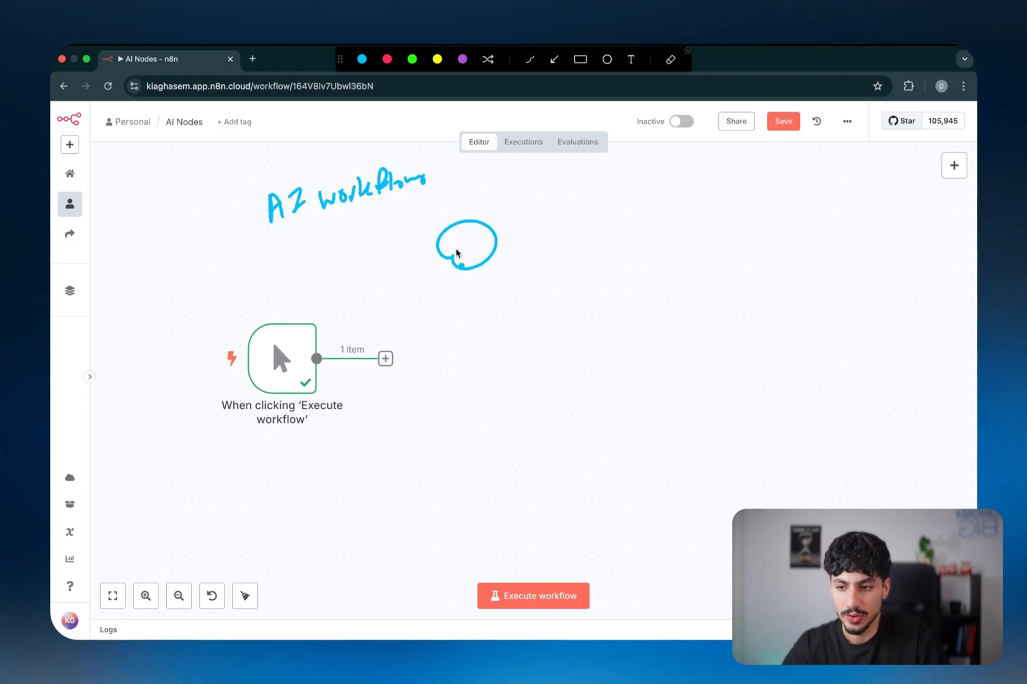
mouse_move(513, 245)
mouse_down()
mouse_move(560, 240)
mouse_move(548, 251)
mouse_up()
mouse_move(586, 258)
mouse_down()
mouse_move(607, 216)
mouse_move(589, 258)
mouse_up()
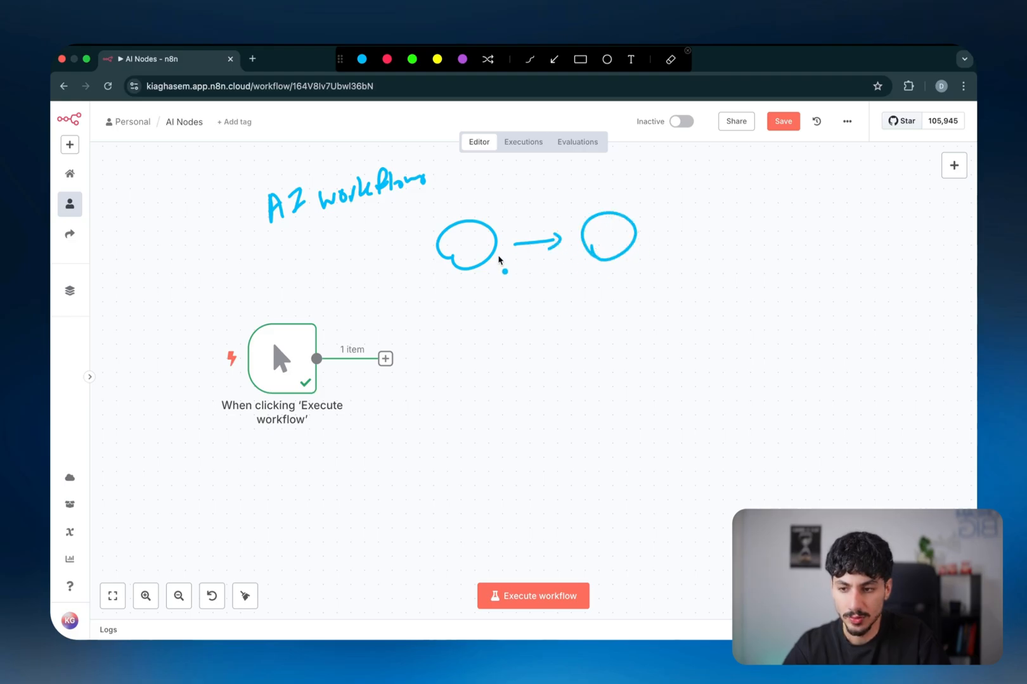
mouse_move(649, 232)
mouse_down()
mouse_move(689, 231)
mouse_move(675, 238)
mouse_move(742, 217)
mouse_move(721, 257)
mouse_up()
drag(765, 226, 803, 222)
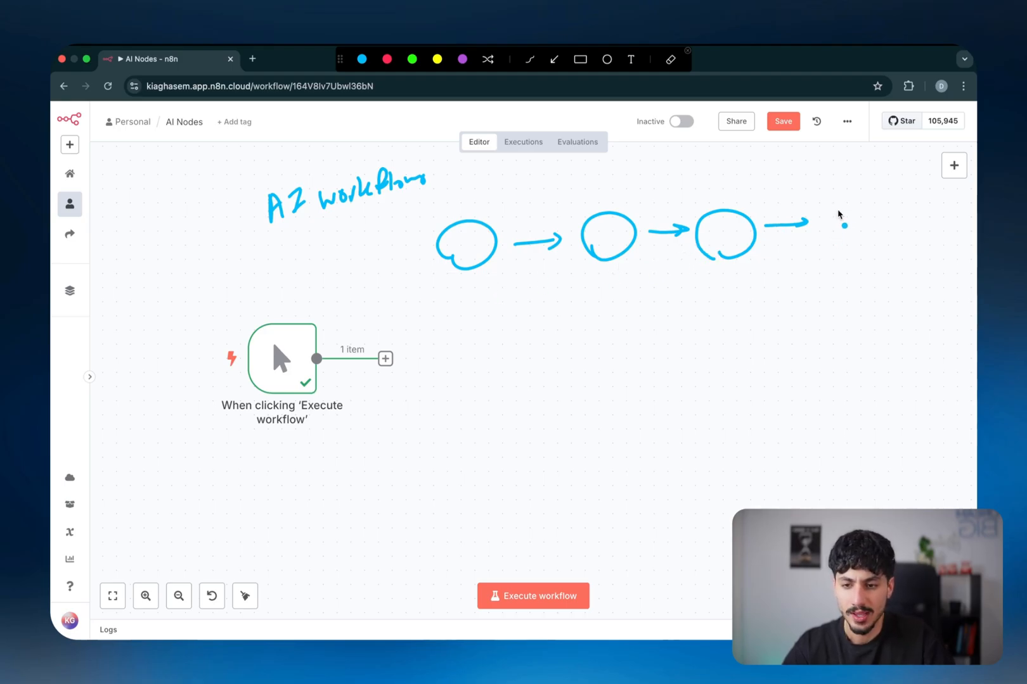
- Extend the sketched flow with a box labelled "LLM", two small circles and arrows ending at the word "Output"
mouse_move(827, 204)
mouse_down()
mouse_move(886, 239)
mouse_move(826, 251)
mouse_move(826, 206)
mouse_move(864, 248)
mouse_move(881, 222)
mouse_up()
mouse_move(743, 204)
mouse_down()
mouse_move(824, 201)
mouse_move(817, 190)
mouse_up()
mouse_move(884, 197)
mouse_down()
mouse_move(918, 192)
mouse_move(915, 223)
mouse_move(937, 261)
mouse_move(931, 290)
mouse_move(890, 320)
mouse_move(843, 322)
mouse_up()
mouse_move(759, 319)
mouse_down()
mouse_move(760, 332)
mouse_move(795, 320)
mouse_move(814, 327)
mouse_move(843, 309)
mouse_up()
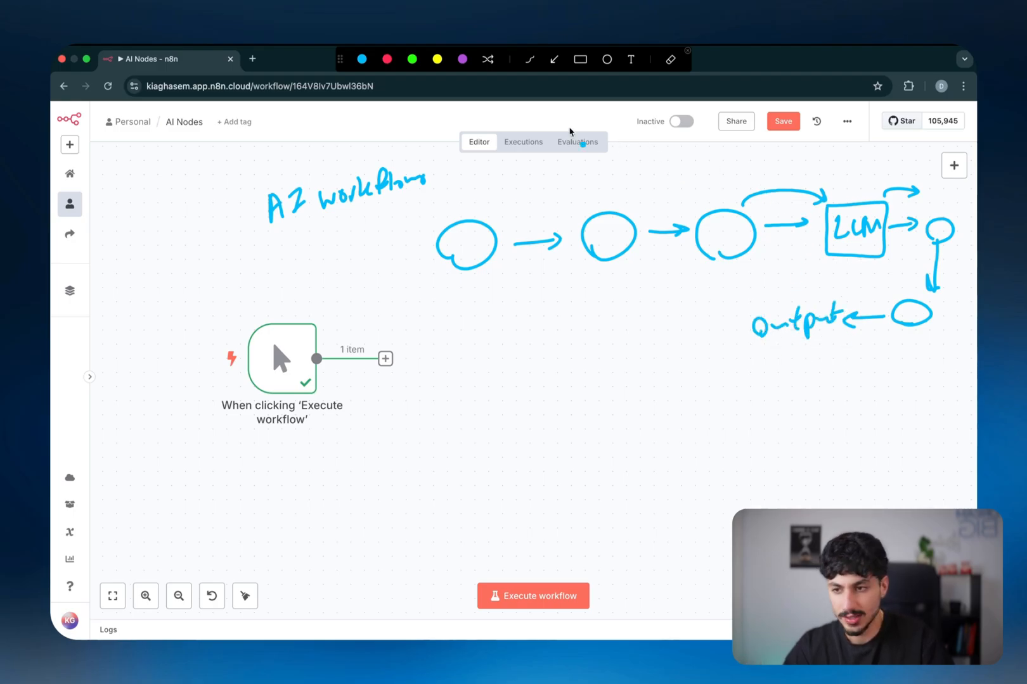
- Emphasise the sketch by underlining the heading, bracketing the first circle and the output, and marking under the LLM box in red
mouse_move(267, 237)
mouse_down()
mouse_move(435, 185)
mouse_move(417, 257)
mouse_move(452, 283)
mouse_up()
mouse_move(767, 291)
mouse_down()
mouse_move(735, 329)
mouse_move(764, 350)
mouse_up()
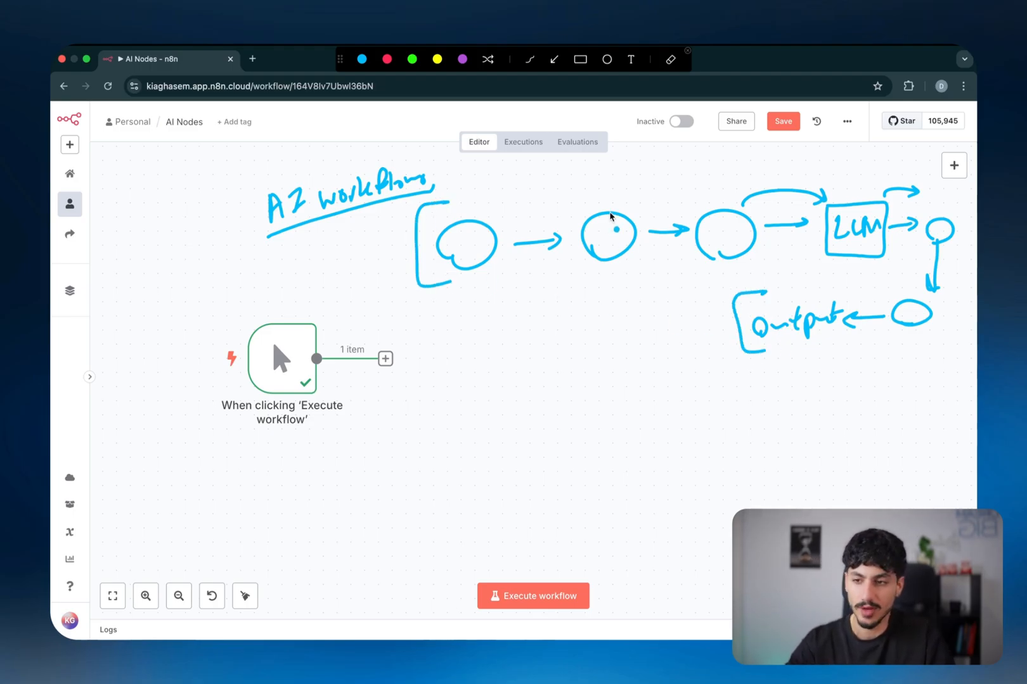
click(388, 59)
mouse_move(822, 265)
mouse_down()
mouse_move(874, 269)
mouse_move(819, 273)
mouse_move(818, 216)
mouse_move(819, 246)
mouse_move(878, 190)
mouse_move(852, 254)
mouse_up()
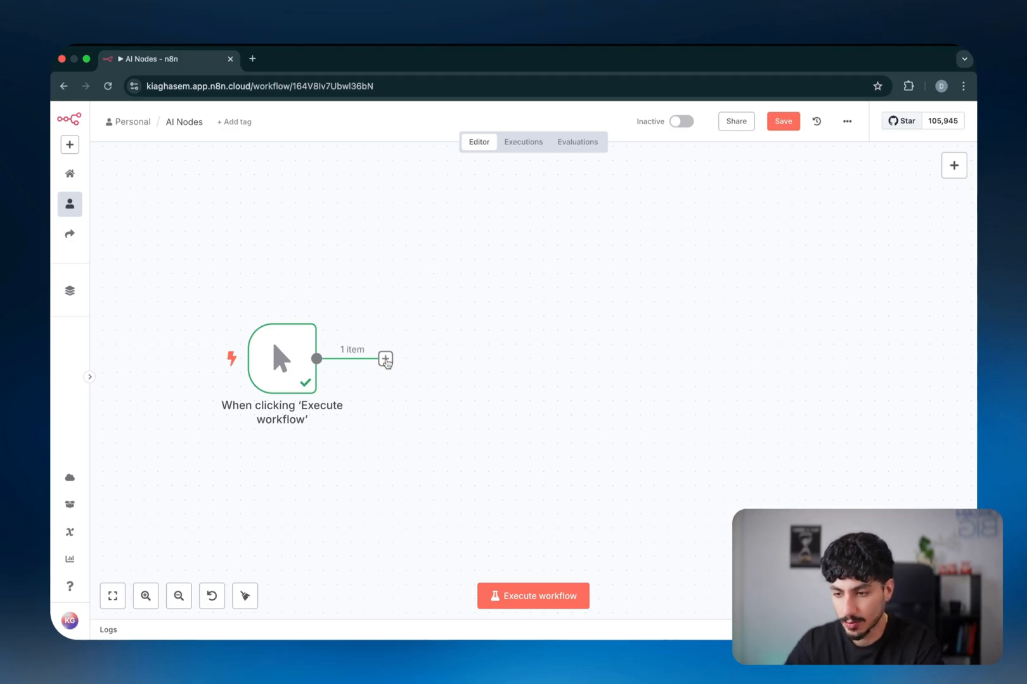
- Open the AI node category for a node after the manual trigger and browse its entries
click(386, 359)
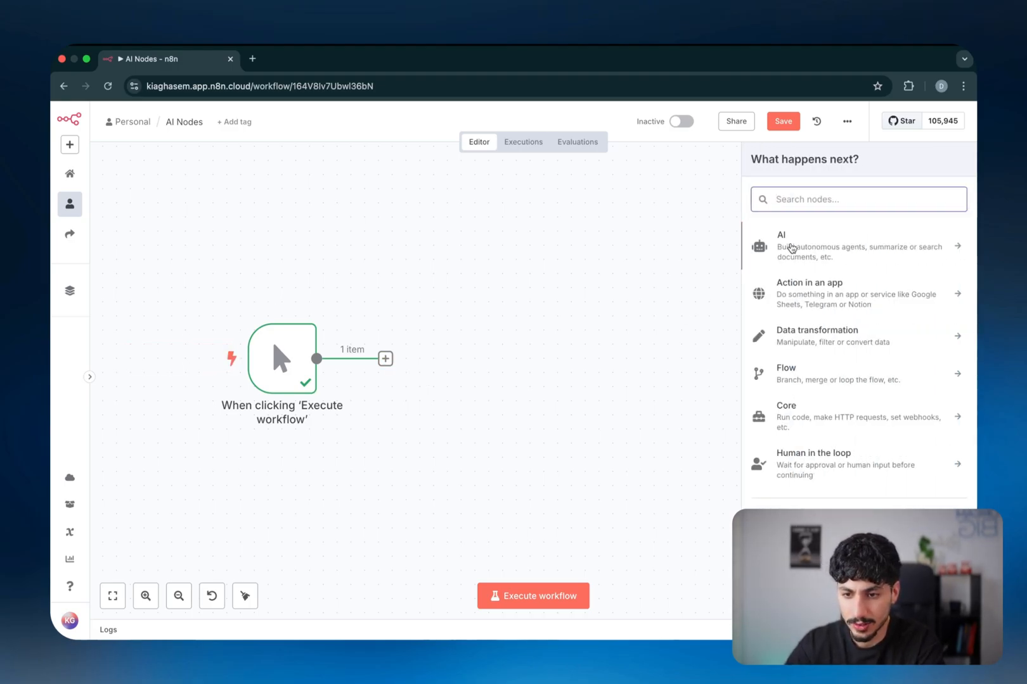
click(802, 247)
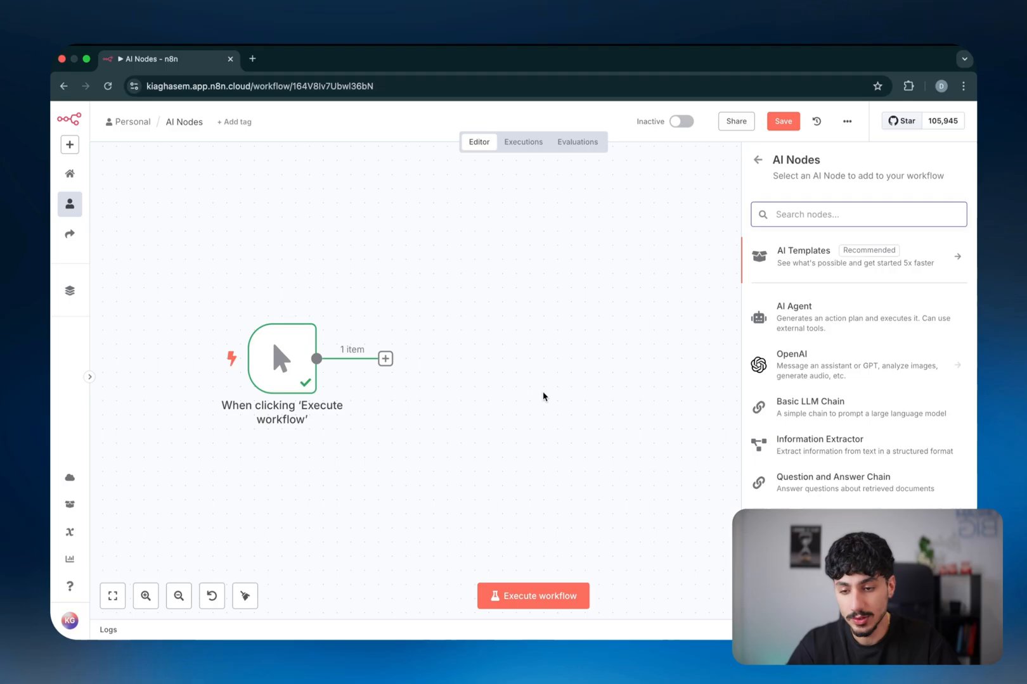
scroll(539, 396, down, 1)
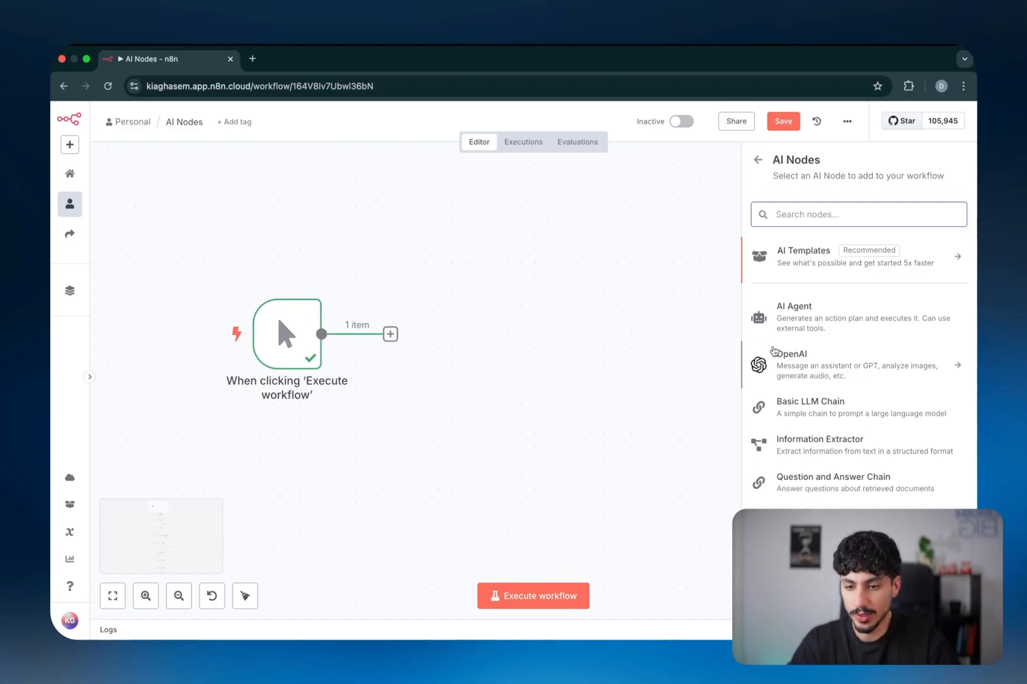
scroll(784, 345, down, 2)
scroll(784, 345, down, 1)
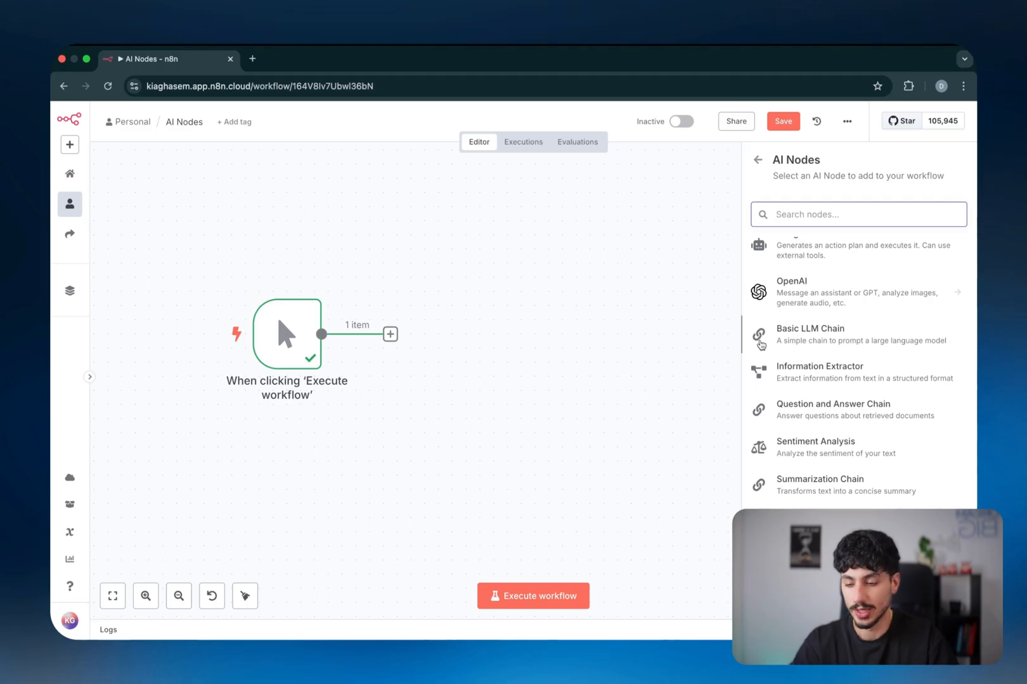
- Annotate the AI node list in red with a wavy line alongside it and underlines beneath AI Agent and OpenAI
key(ctrl+a)
mouse_move(731, 275)
mouse_down()
mouse_move(711, 376)
mouse_move(715, 522)
mouse_up()
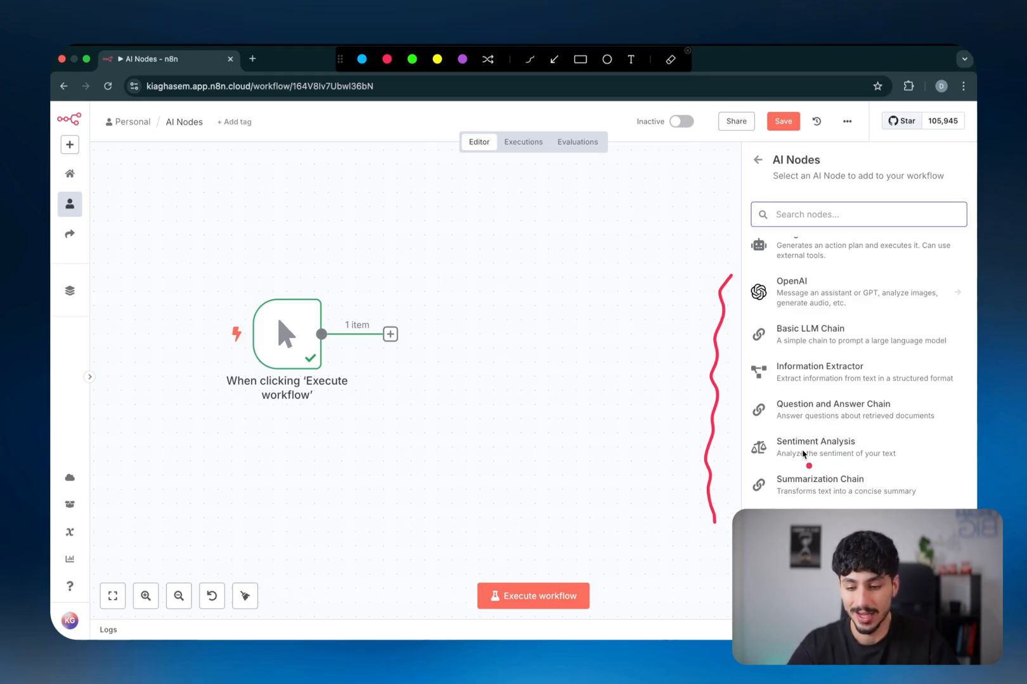
drag(756, 266, 944, 277)
drag(750, 314, 899, 314)
- Draw an arrow labelled "90-95%" towards the node list, mark the nodes below OpenAI, and clear the annotations
mouse_move(597, 317)
mouse_down()
mouse_move(695, 282)
mouse_move(692, 292)
mouse_up()
mouse_move(601, 266)
mouse_down()
mouse_move(605, 281)
mouse_move(659, 230)
mouse_move(691, 233)
mouse_up()
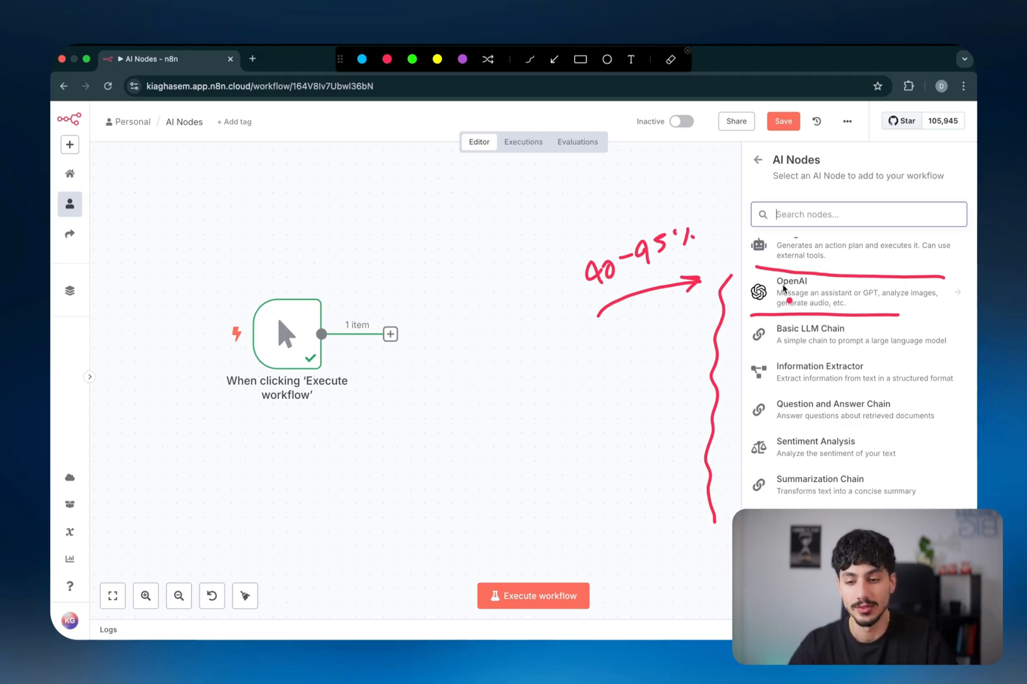
drag(745, 324, 739, 494)
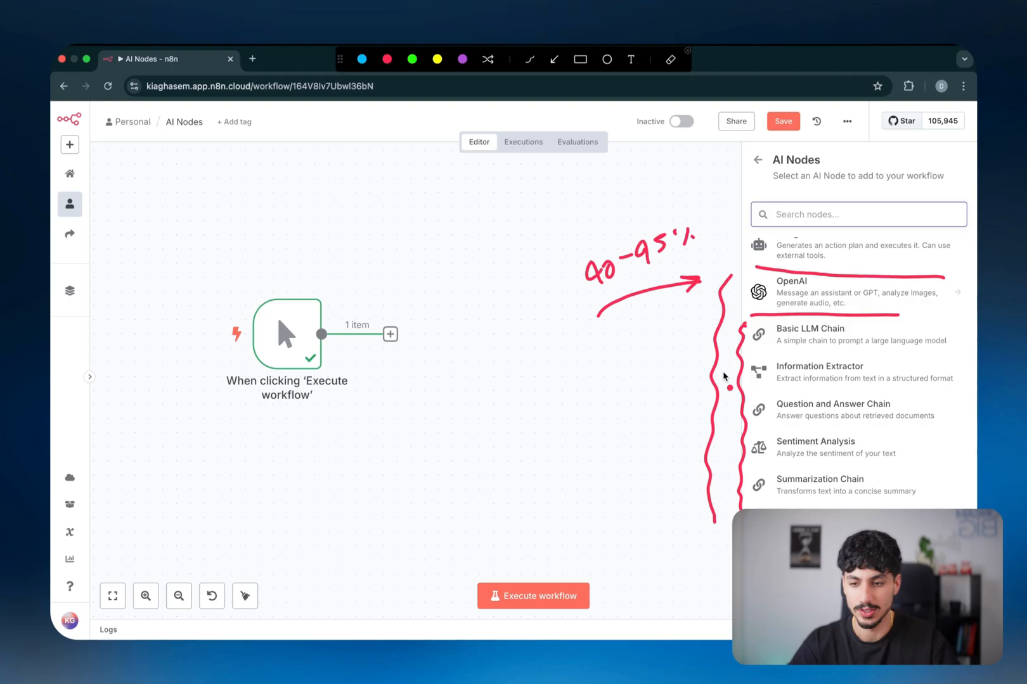
key(Escape)
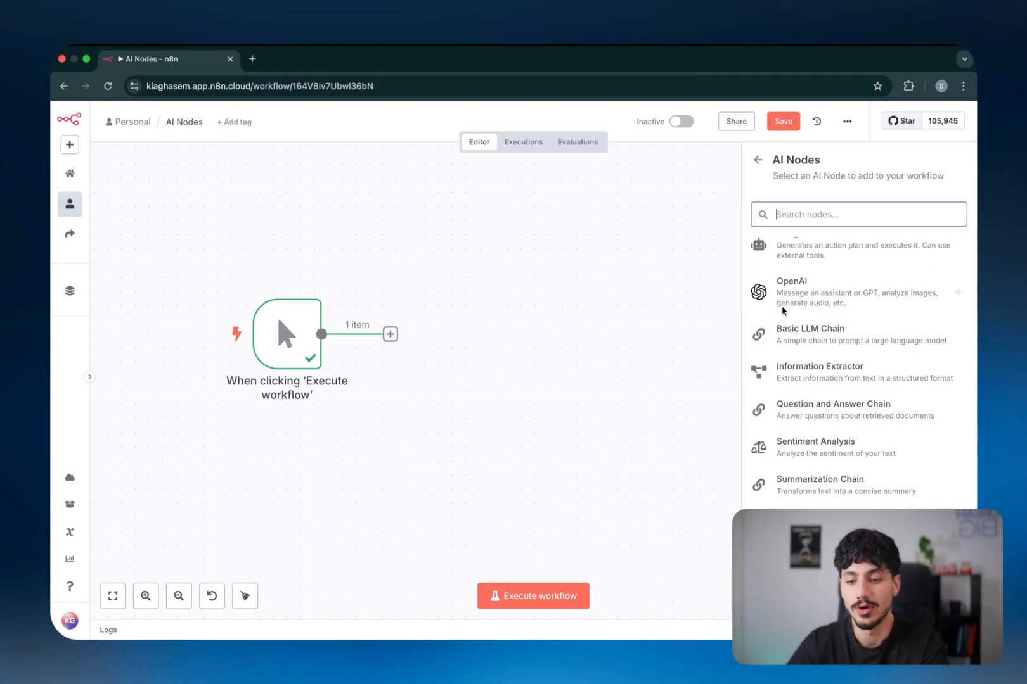
- Browse the OpenAI actions and add a "Message a model" node after the manual trigger
click(800, 292)
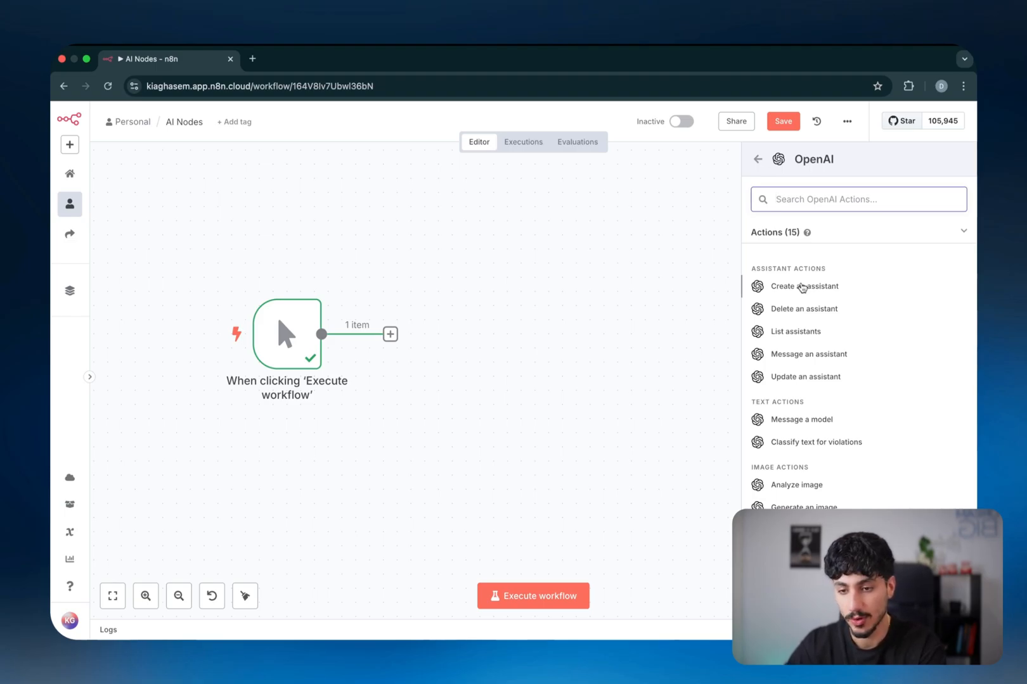
scroll(859, 368, down, 2)
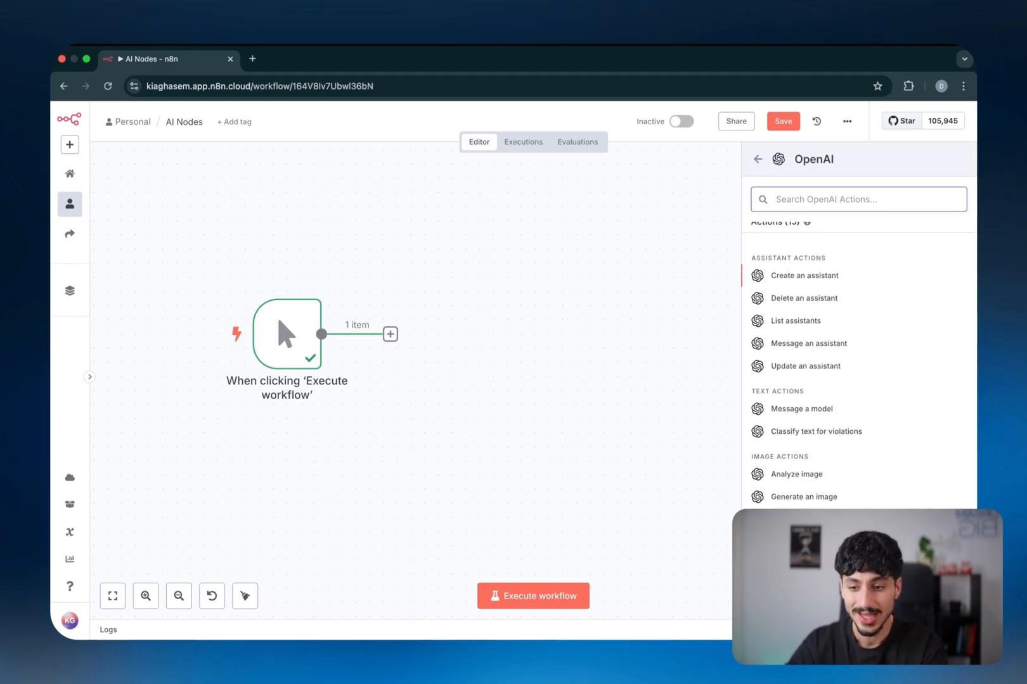
scroll(797, 447, up, 1)
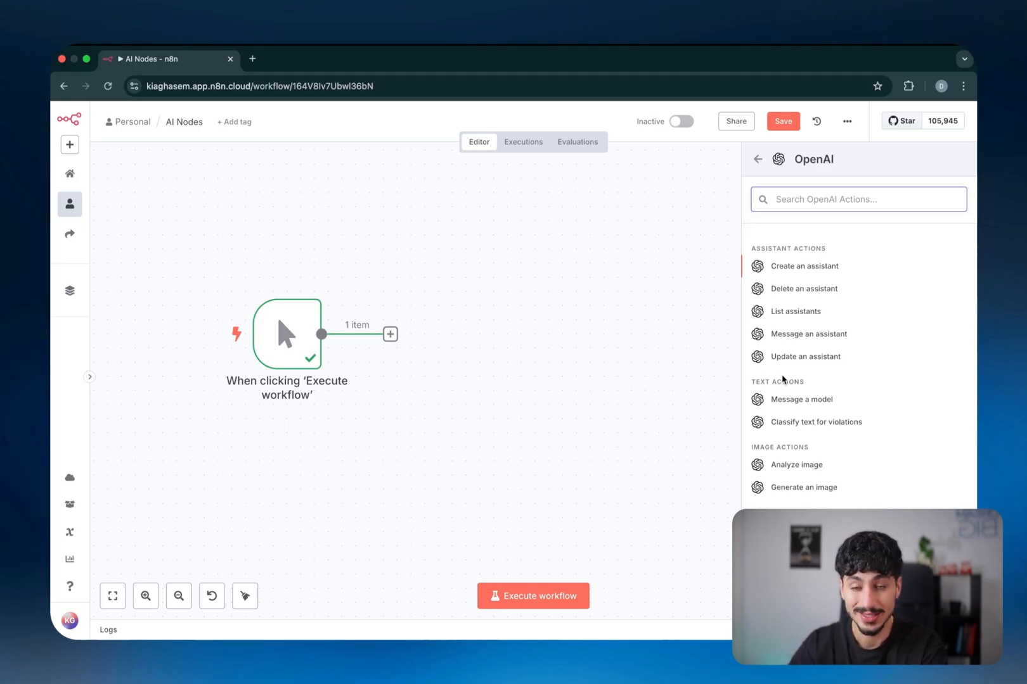
scroll(784, 378, down, 3)
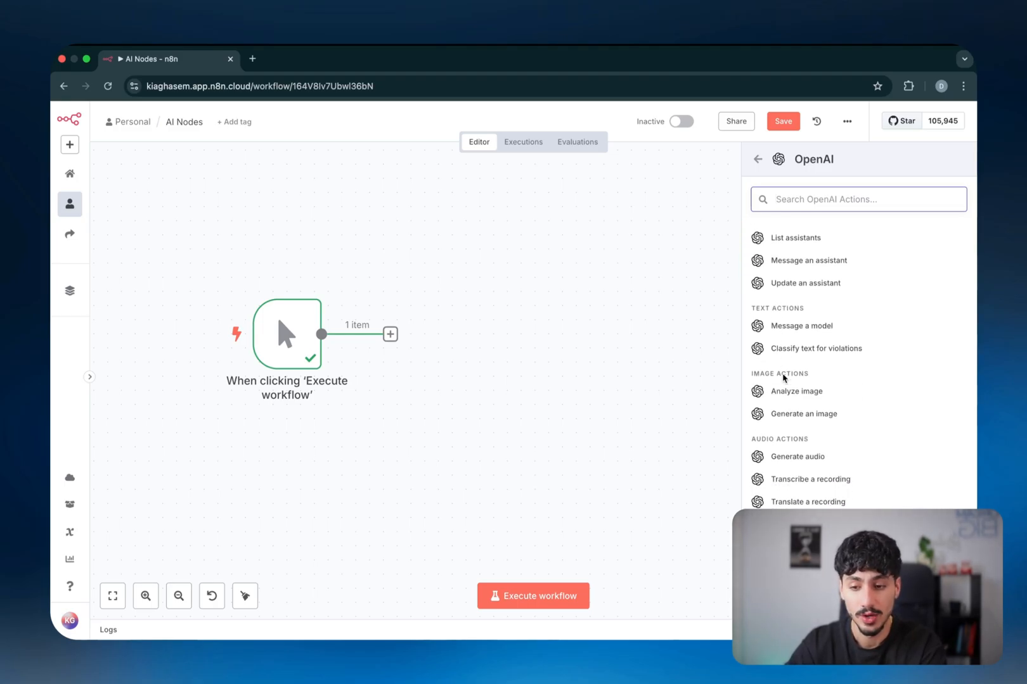
scroll(784, 378, up, 3)
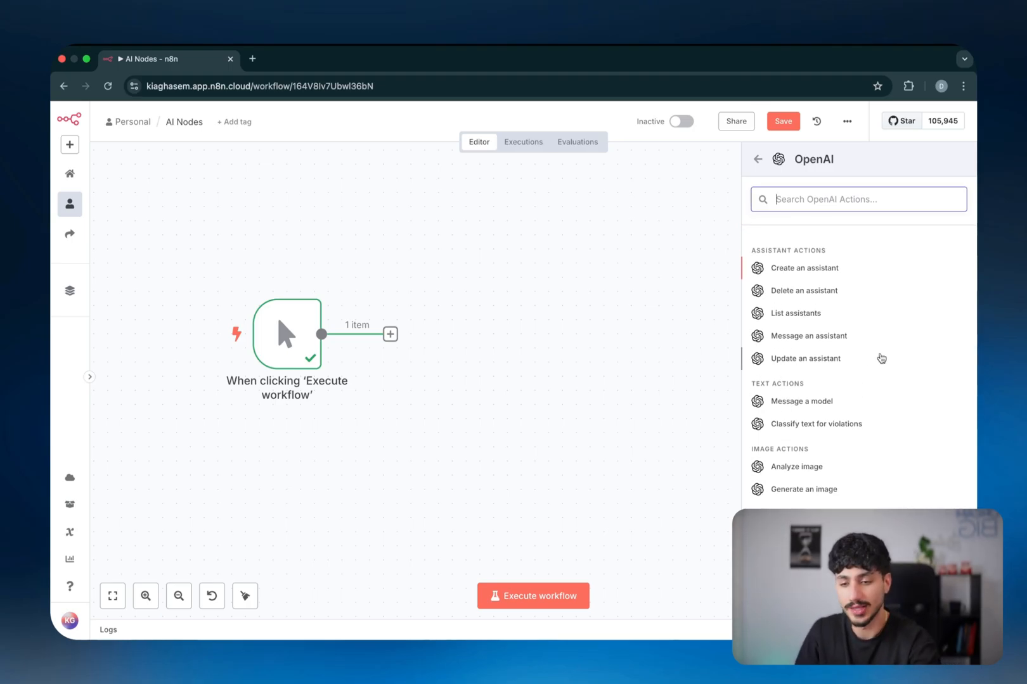
click(797, 401)
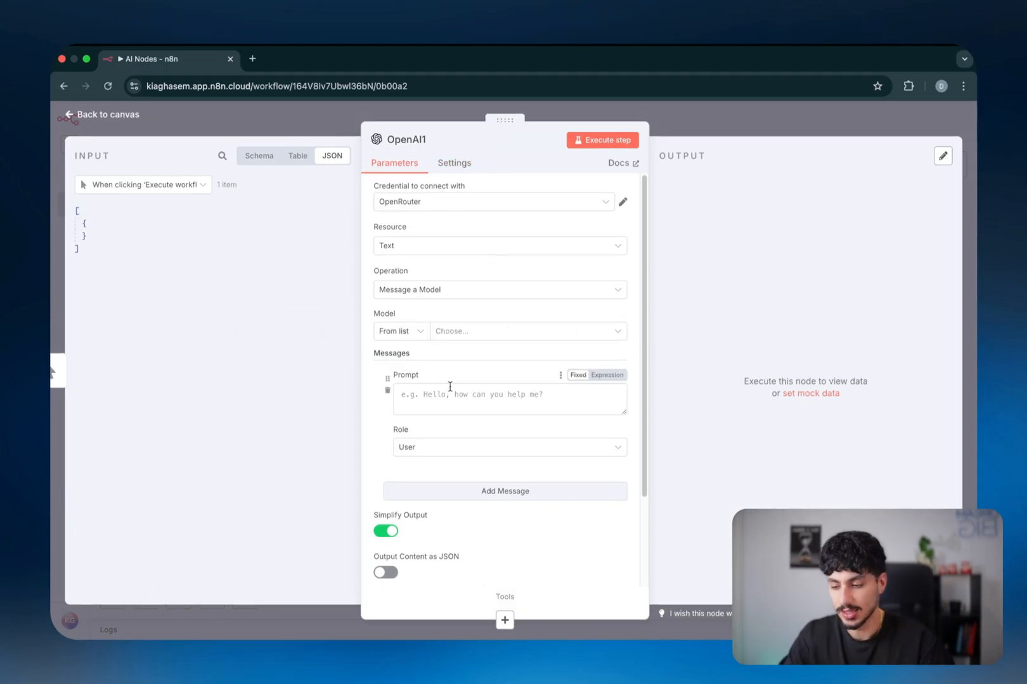
- Annotate the OpenAI node settings with a red arrow leading out to a sketched shape labelled "OAI" in the output area
key(ctrl+a)
drag(516, 306, 643, 230)
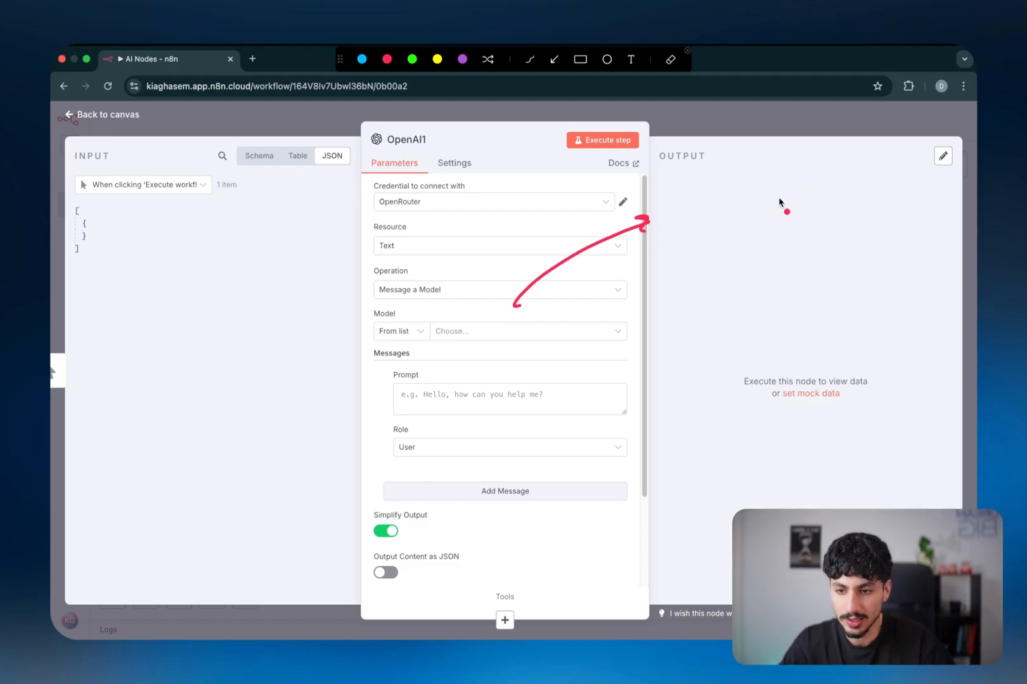
mouse_move(741, 191)
mouse_down()
mouse_move(718, 196)
mouse_move(752, 221)
mouse_up()
drag(762, 245, 779, 242)
drag(781, 217, 801, 233)
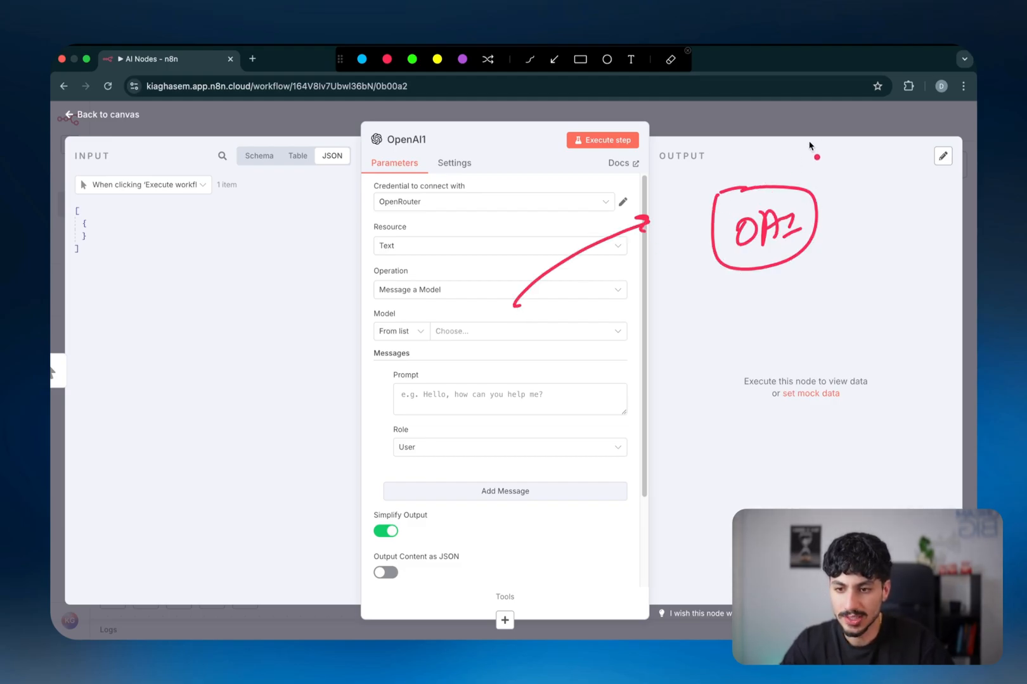
- Sketch a divided box up and to the right of the "OAI" shape and circle the mark in its lower compartment
drag(852, 132, 921, 174)
mouse_move(882, 181)
mouse_down()
mouse_move(885, 208)
mouse_move(883, 132)
mouse_move(910, 190)
mouse_move(903, 172)
mouse_up()
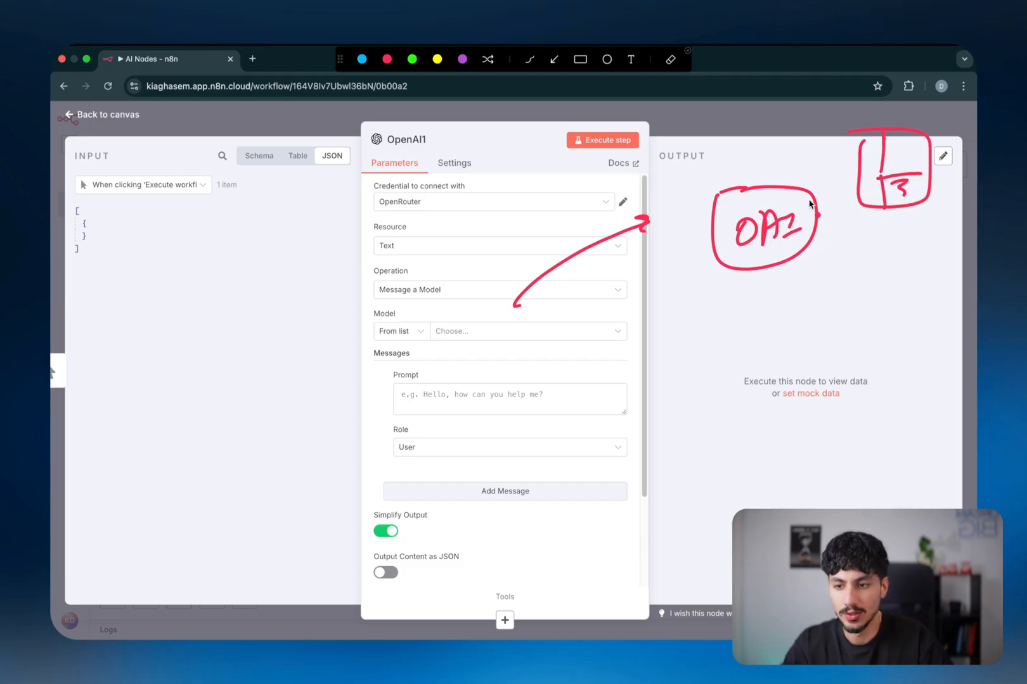
drag(907, 195, 912, 202)
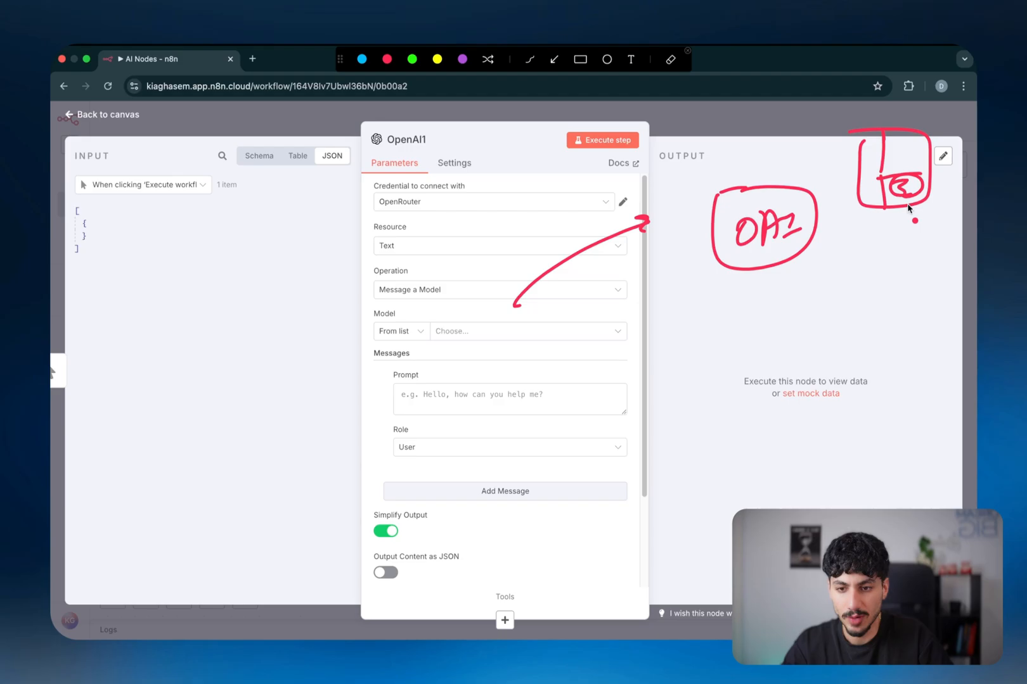
- Draw an arrow labelled "API" from the Model field to the "OAI" shape and another mark beneath the divided box
mouse_move(626, 315)
mouse_down()
mouse_move(711, 239)
mouse_move(692, 256)
mouse_up()
mouse_move(641, 278)
mouse_down()
mouse_move(639, 260)
mouse_move(653, 263)
mouse_up()
mouse_move(655, 248)
mouse_down()
mouse_move(663, 261)
mouse_move(684, 247)
mouse_up()
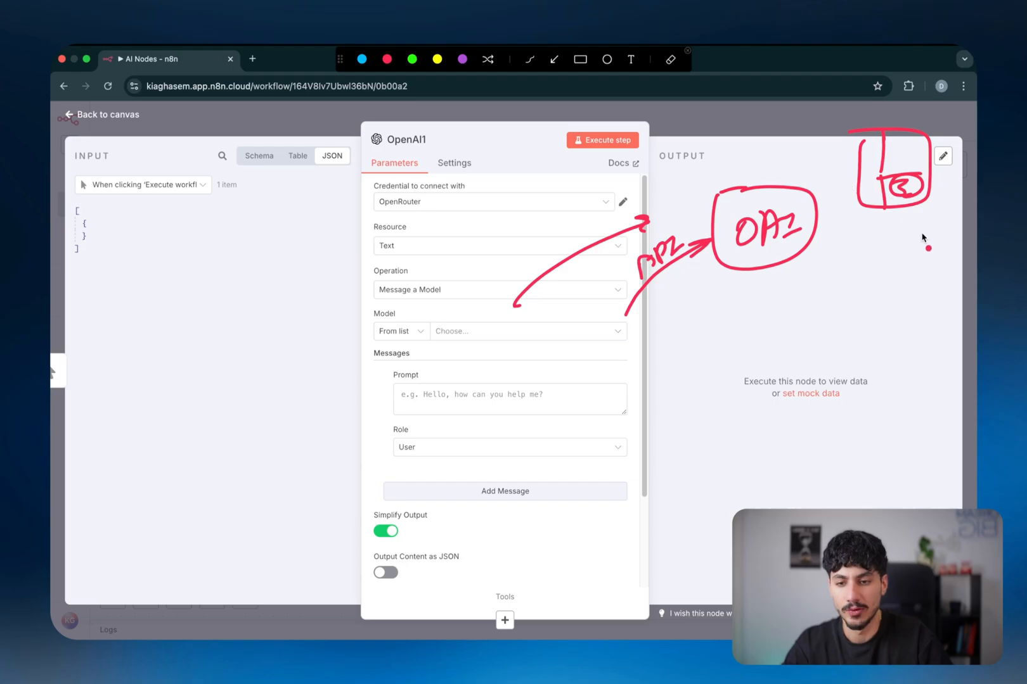
mouse_move(925, 236)
mouse_down()
mouse_move(913, 209)
mouse_move(924, 210)
mouse_up()
drag(926, 237, 919, 220)
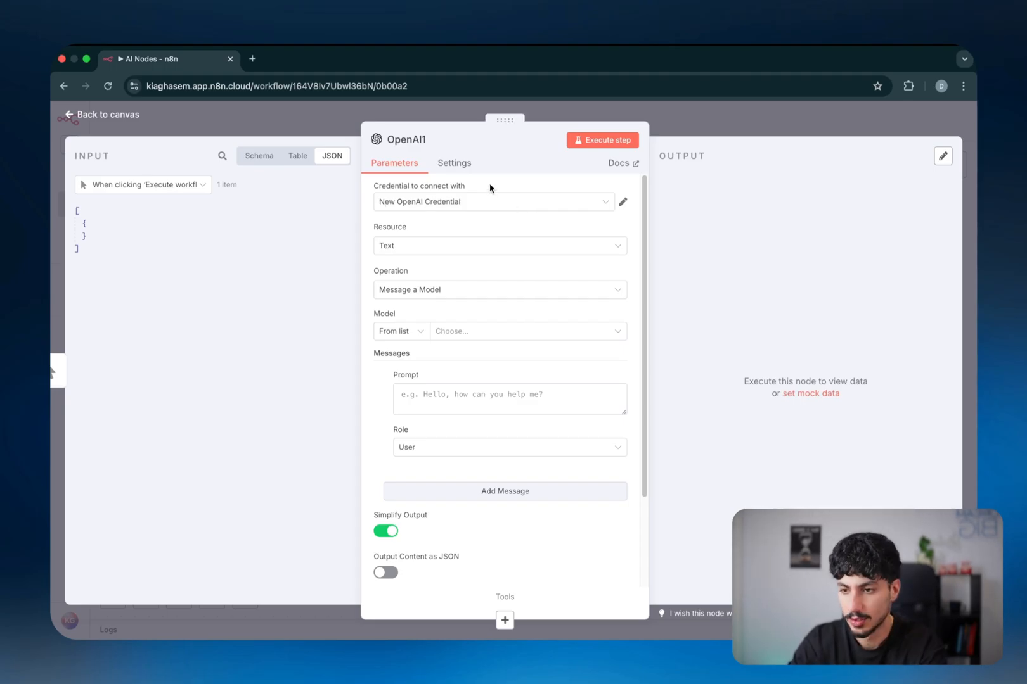
- Open the form for creating a new OpenAI credential from the OpenAI node
click(491, 211)
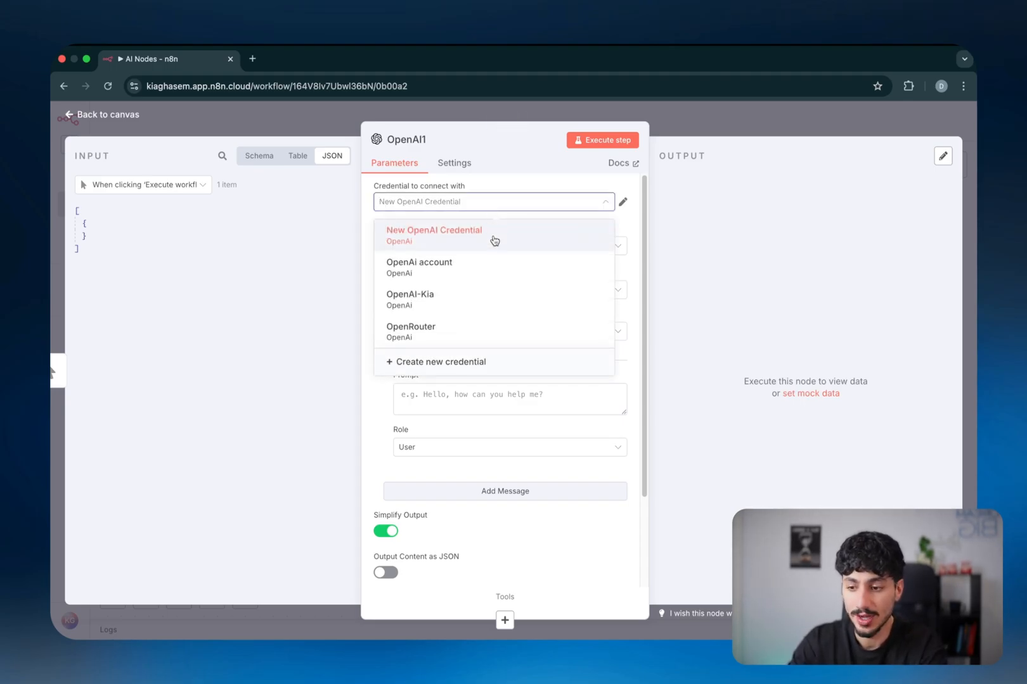
click(416, 365)
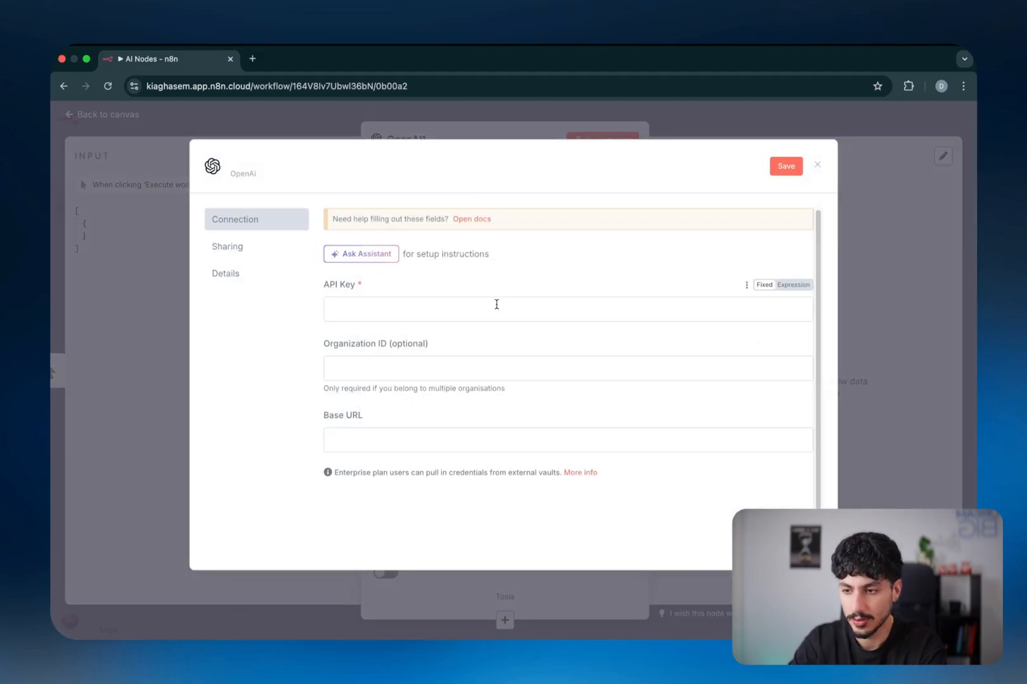
- Search the web for "openai api" in a new browser tab and find the OpenAI Platform result
click(253, 59)
text(openai api)
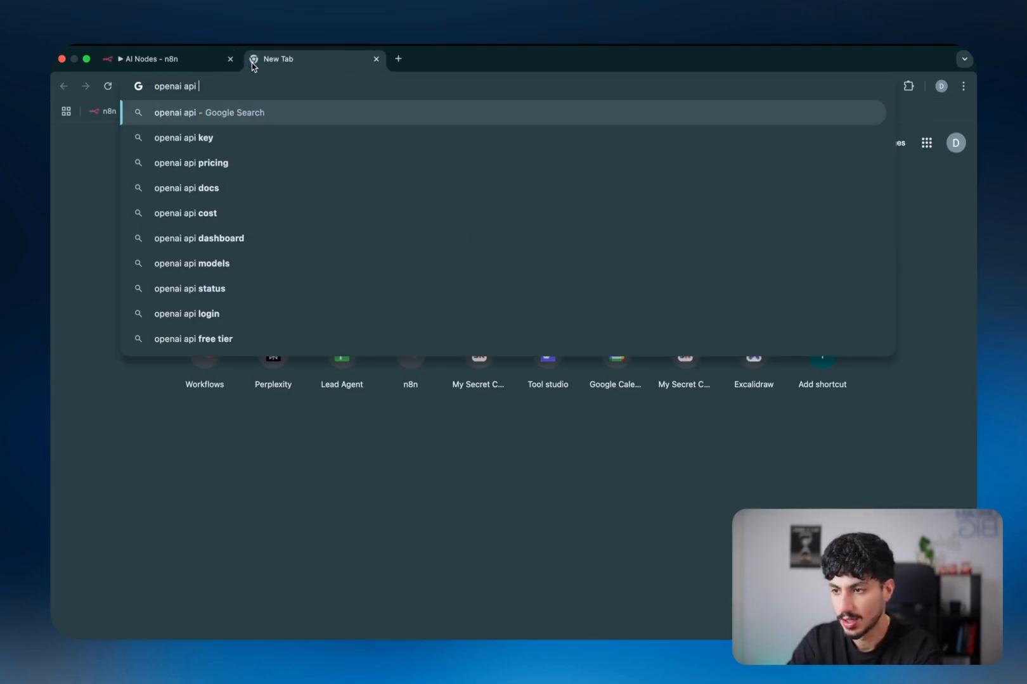
key(Return)
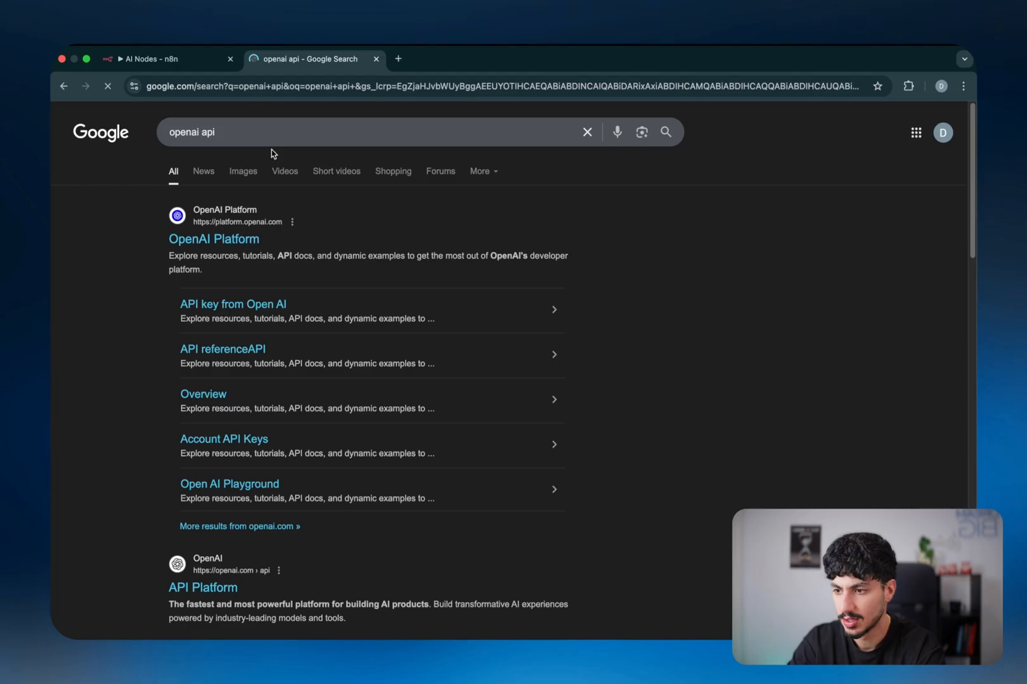
click(260, 239)
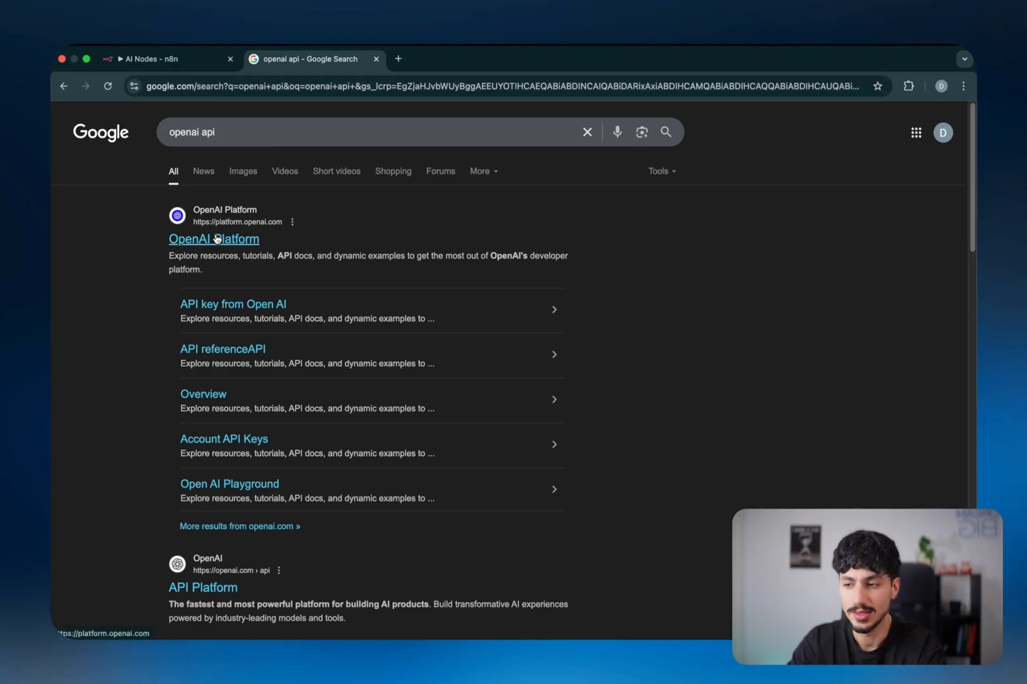
- Return to the n8n credential form, select the empty API Key field and close the form without saving
click(164, 63)
click(398, 311)
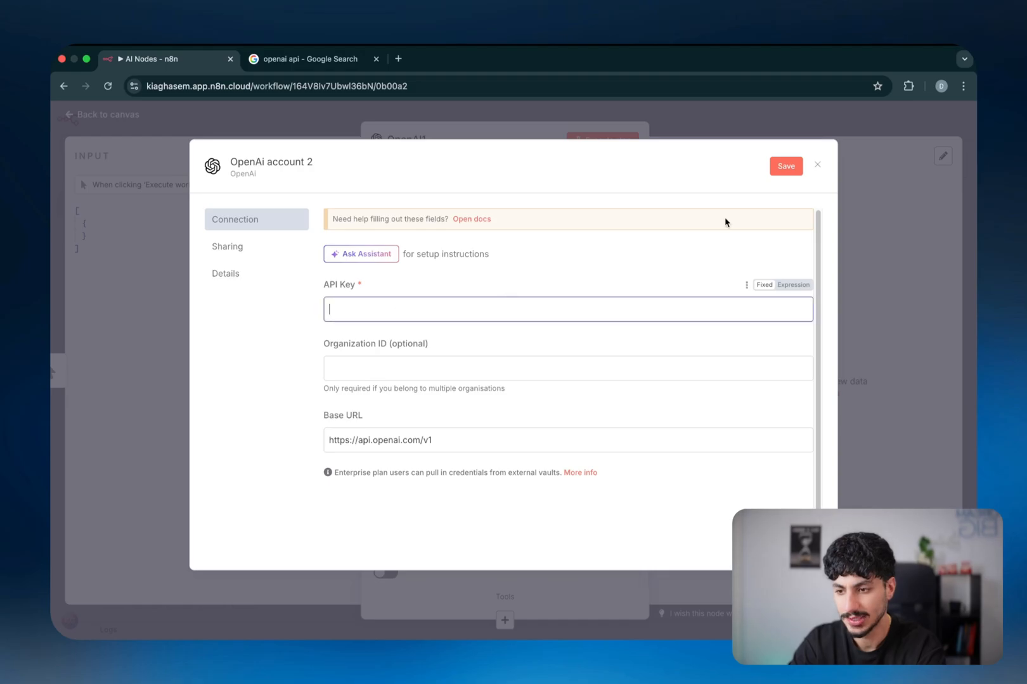
click(818, 167)
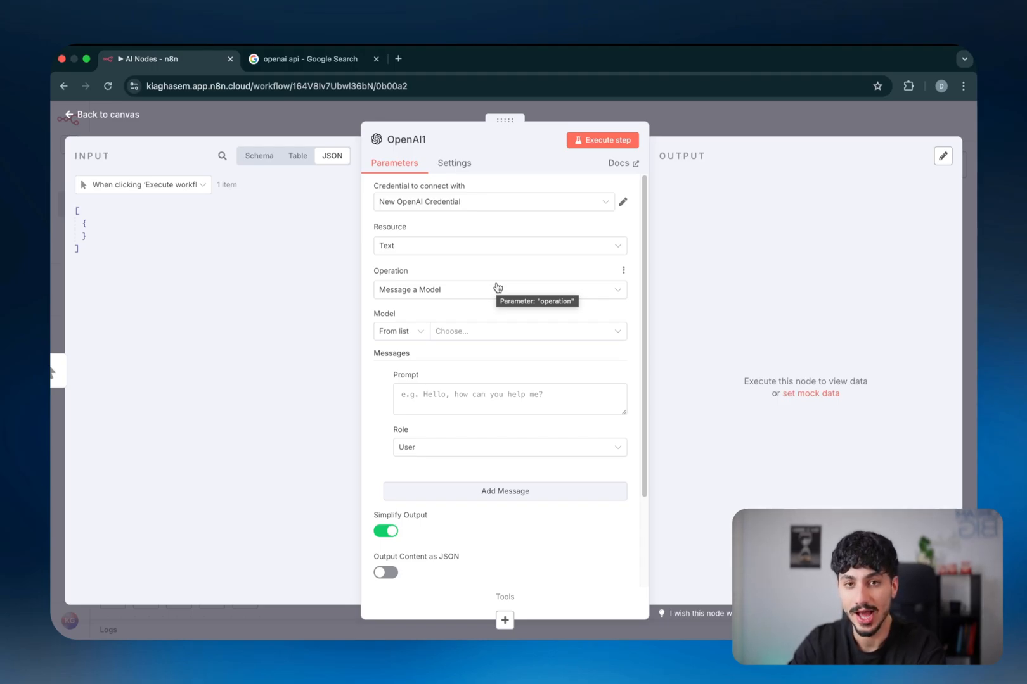
- Examine the GPT and o-series models offered for the Model setting of the OpenAI node
click(452, 335)
scroll(439, 429, down, 2)
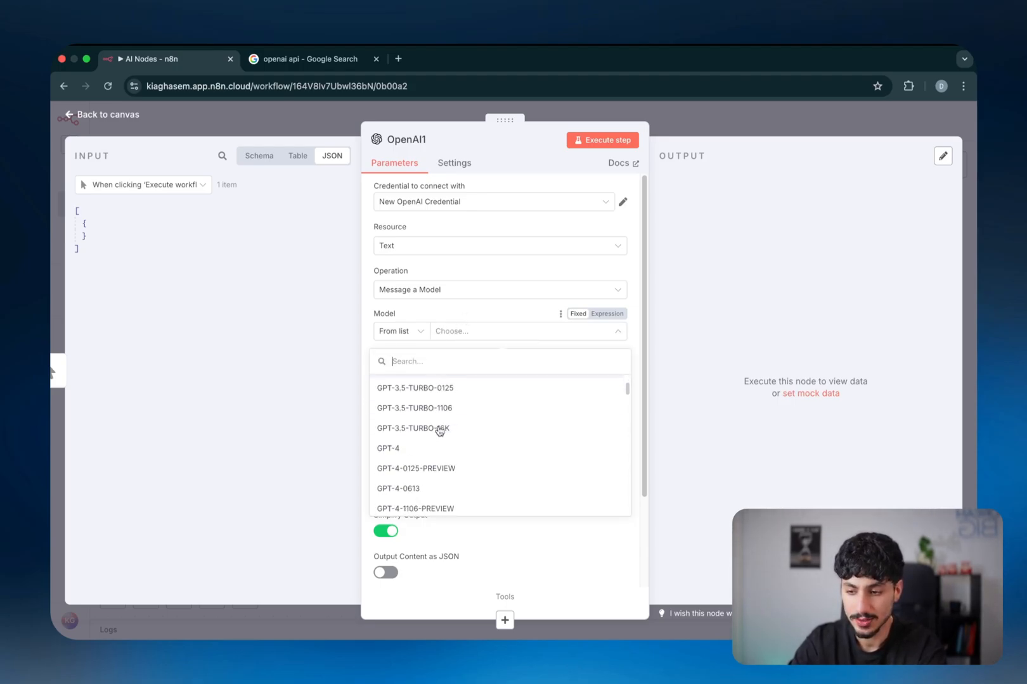
scroll(439, 431, down, 15)
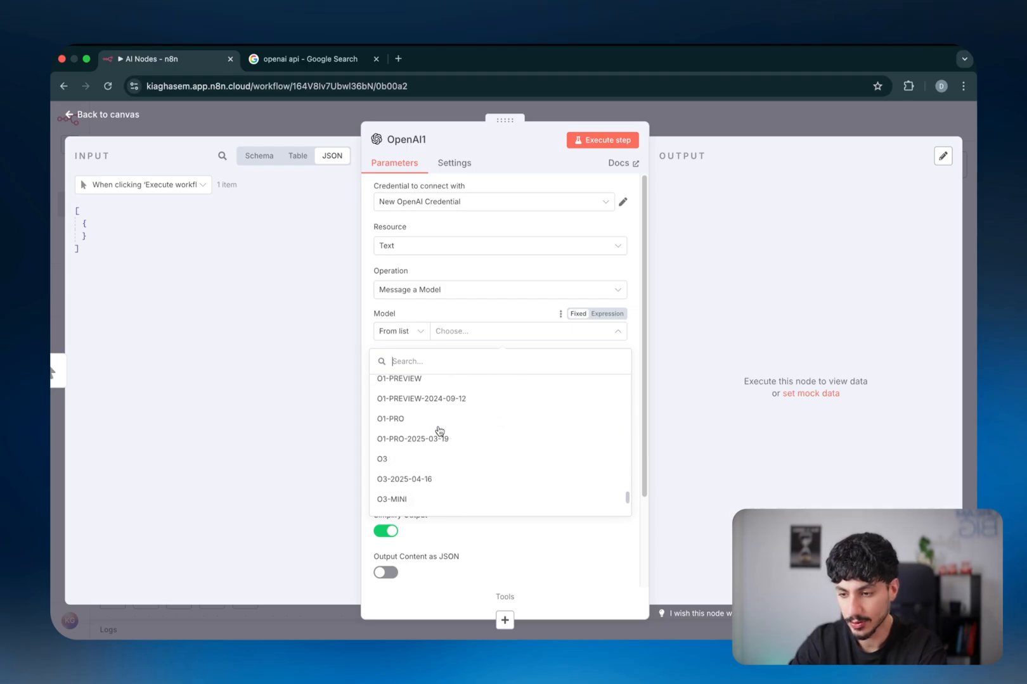
scroll(439, 431, down, 4)
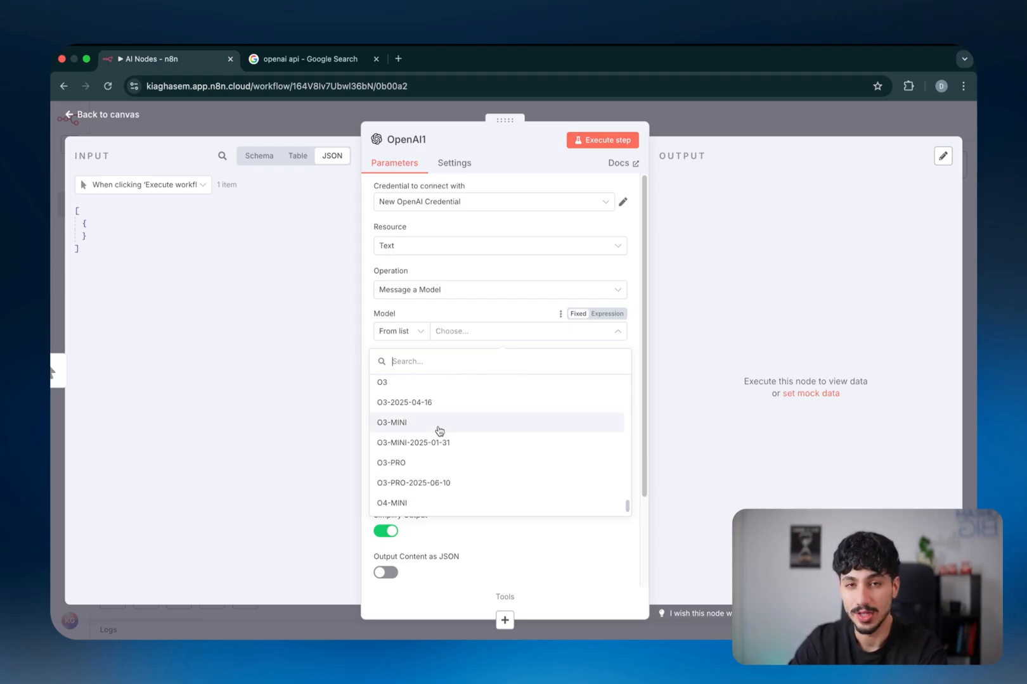
scroll(440, 431, up, 20)
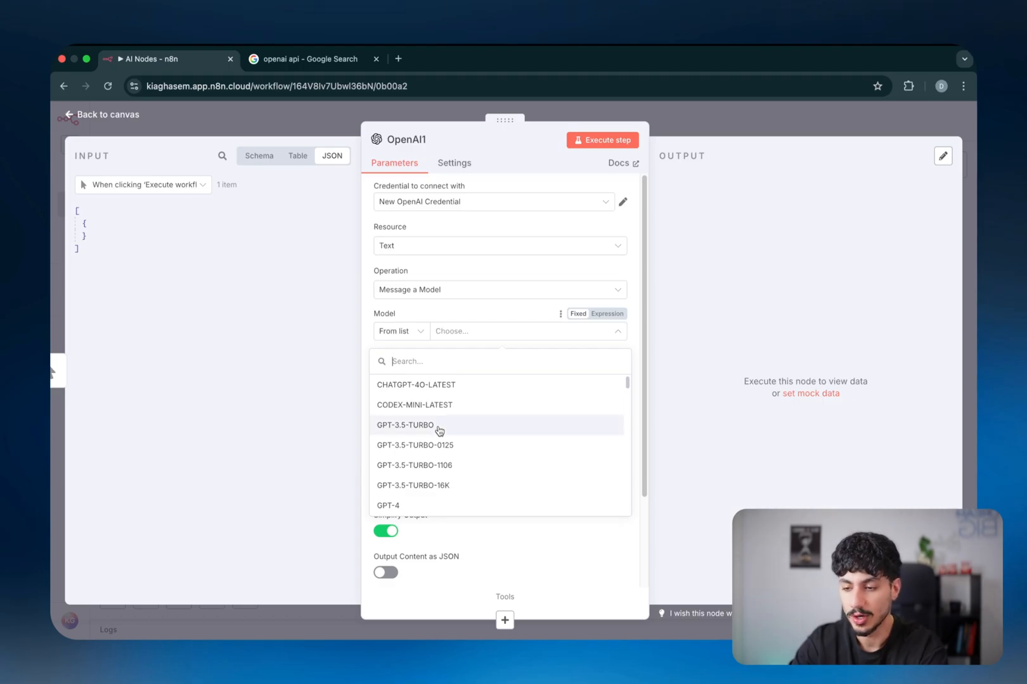
scroll(439, 431, down, 8)
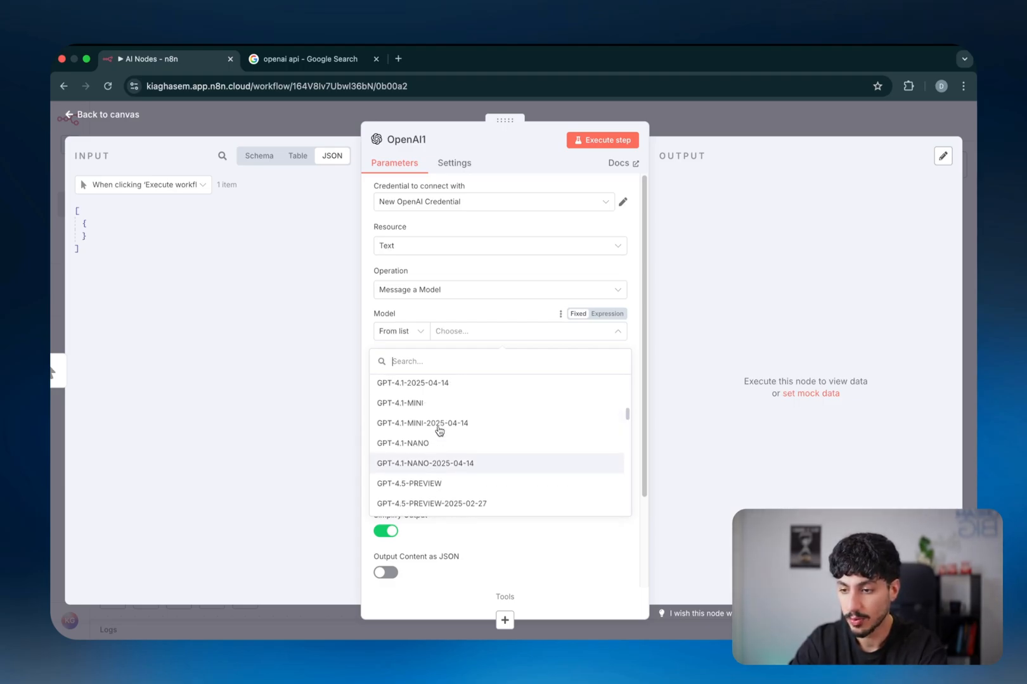
scroll(439, 425, up, 2)
scroll(436, 406, down, 8)
scroll(435, 405, down, 10)
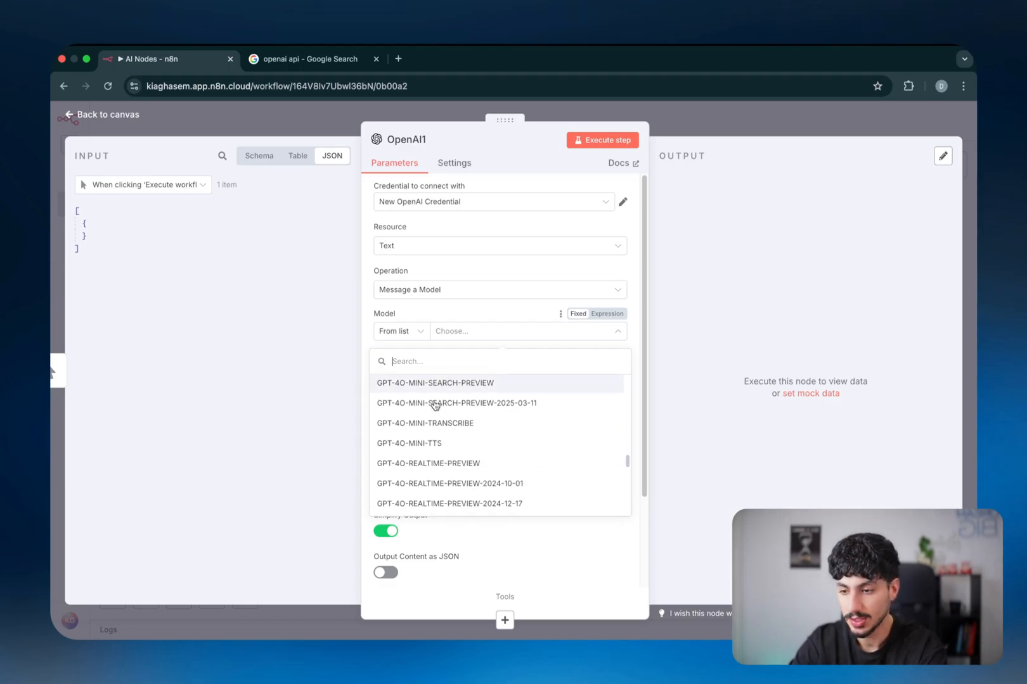
scroll(435, 405, down, 10)
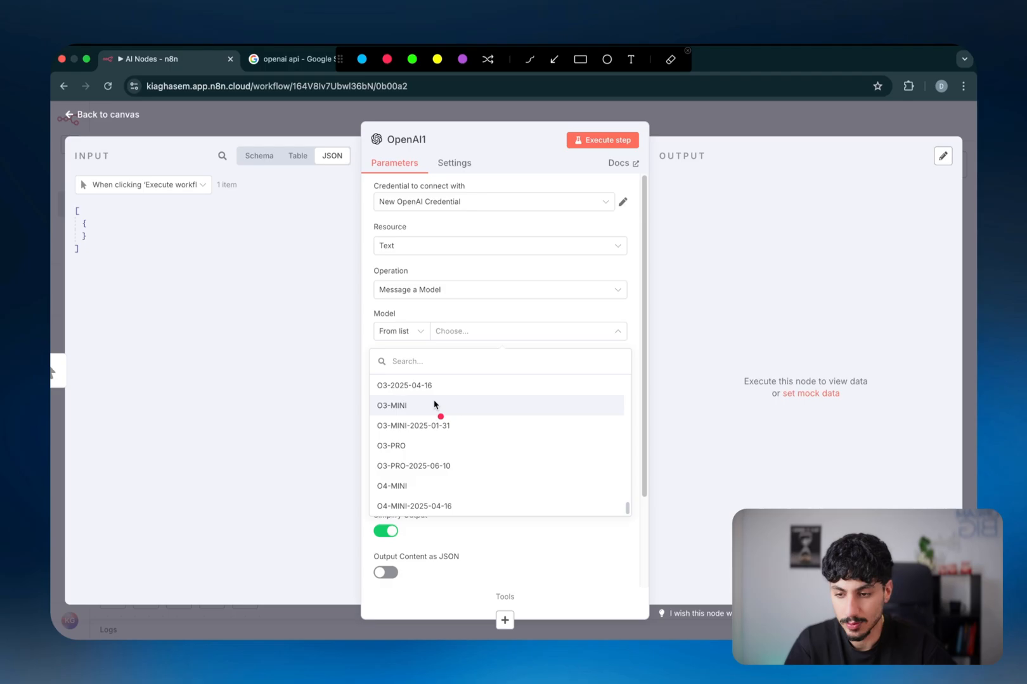
- Handwrite "LLM" over the output area with two branches leading to "Reasoning" and "Normal"
mouse_move(672, 237)
mouse_down()
mouse_move(680, 257)
mouse_move(719, 256)
mouse_up()
mouse_move(772, 211)
mouse_down()
mouse_move(735, 239)
mouse_move(780, 286)
mouse_up()
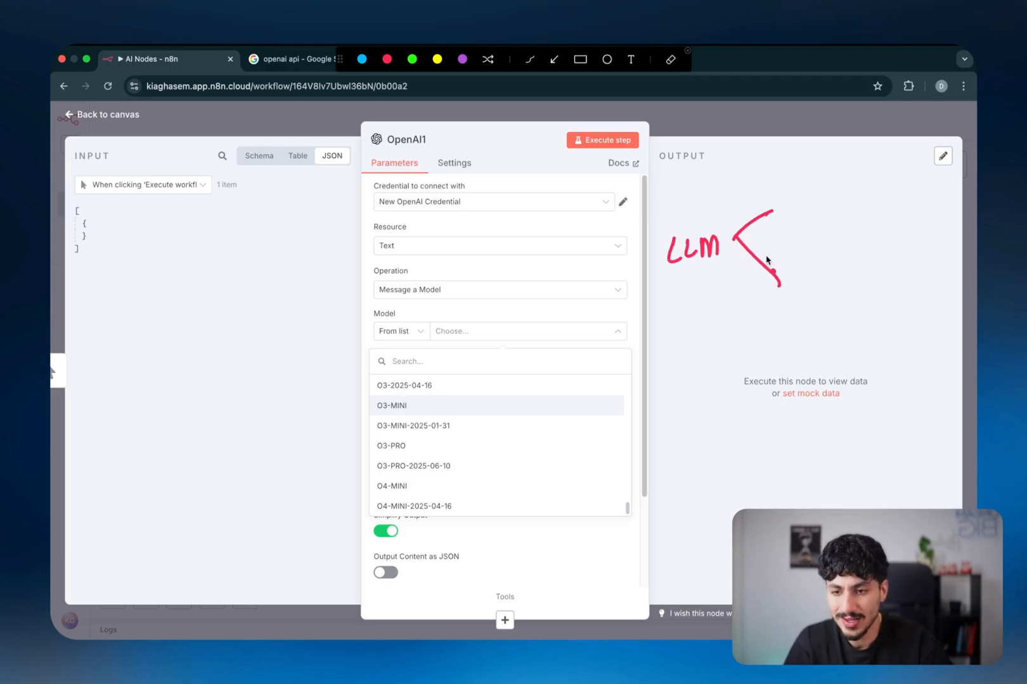
click(675, 277)
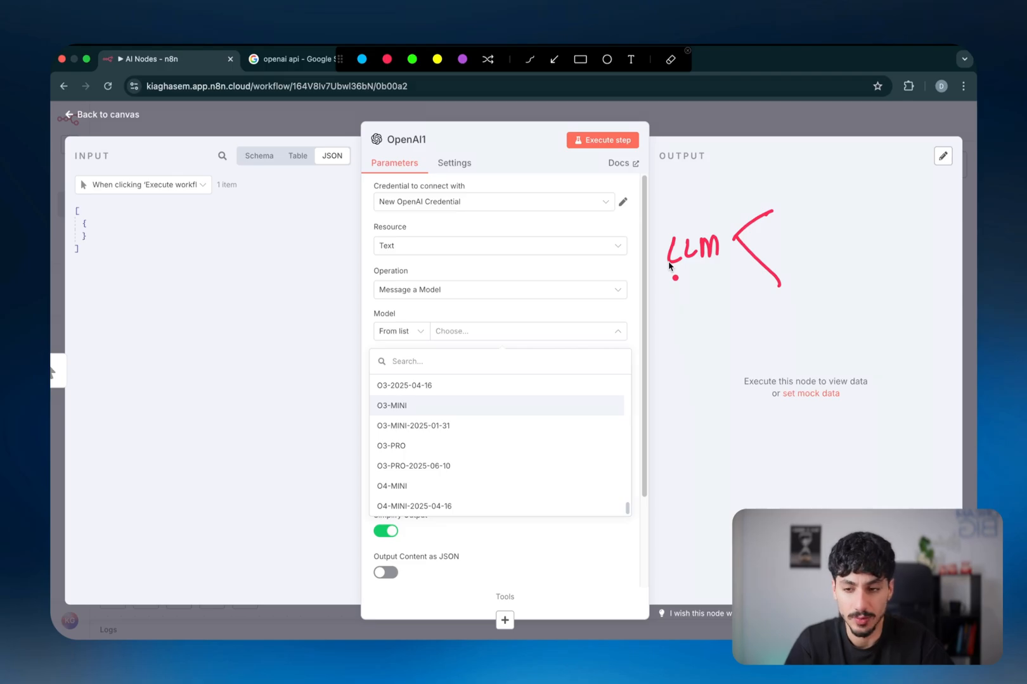
mouse_move(788, 189)
mouse_down()
mouse_move(800, 218)
mouse_move(900, 214)
mouse_move(910, 202)
mouse_up()
mouse_move(797, 259)
mouse_down()
mouse_move(796, 289)
mouse_move(818, 257)
mouse_move(835, 272)
mouse_up()
click(827, 271)
mouse_move(838, 278)
mouse_down()
mouse_move(852, 263)
mouse_move(882, 269)
mouse_up()
drag(887, 244, 892, 269)
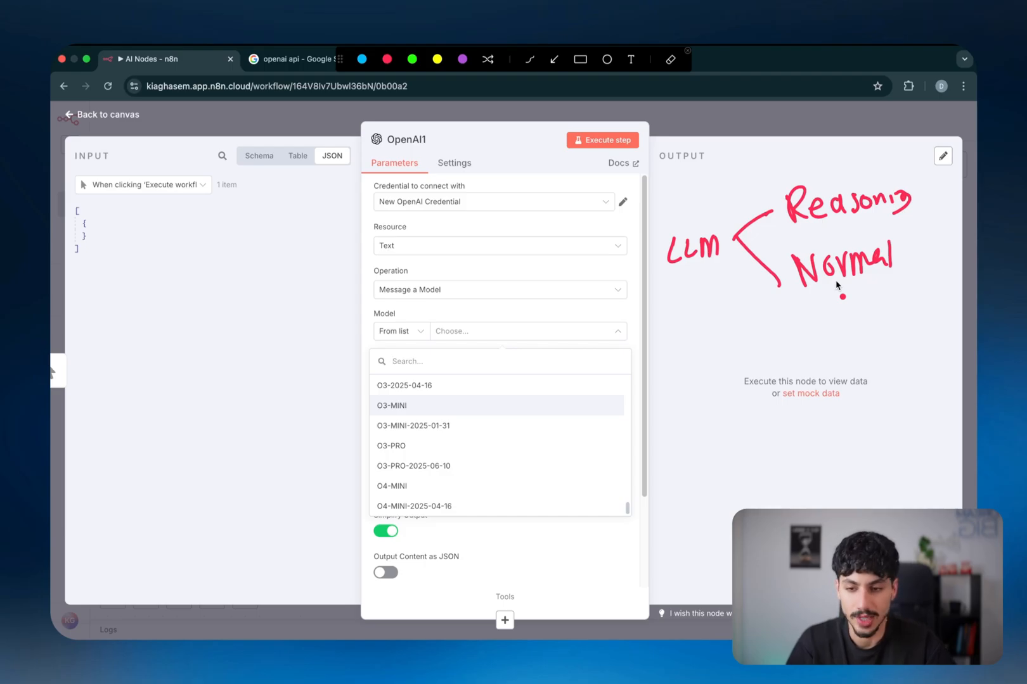
- Handwrite "GPT" beneath "Normal" with two strokes leading to "4o" and "4.1"
mouse_move(816, 309)
mouse_down()
mouse_move(800, 326)
mouse_move(835, 310)
mouse_up()
drag(862, 292, 849, 311)
drag(872, 284, 894, 293)
drag(854, 327, 907, 328)
click(895, 325)
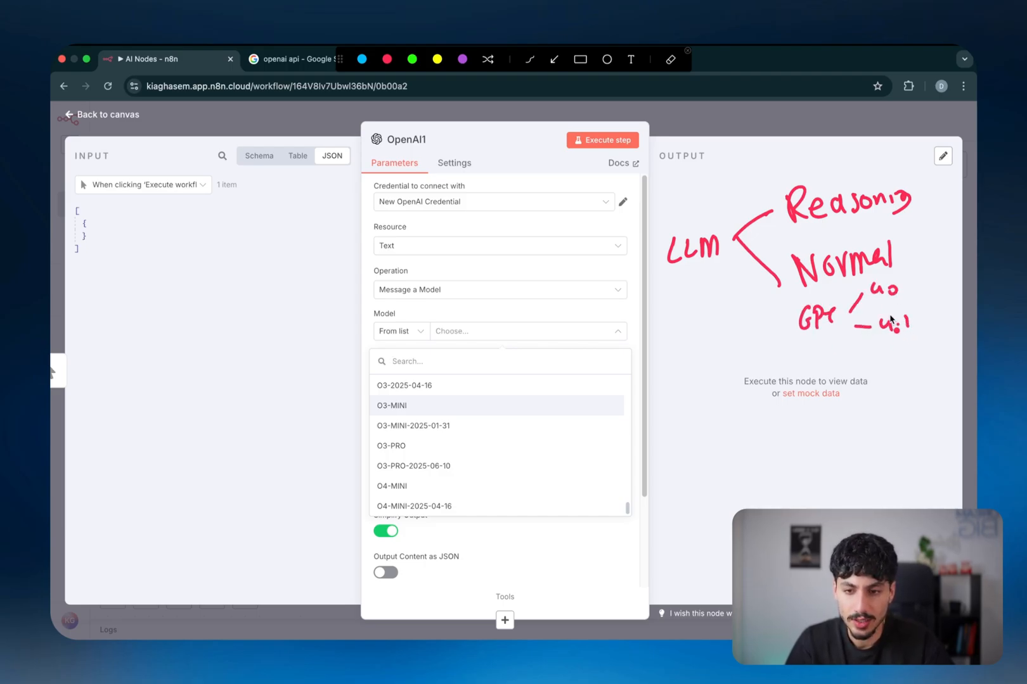
- Draw a closed outline around the handwritten "GPT", "4o" and "4.1" notes beneath "Normal"
drag(794, 294, 908, 271)
drag(816, 357, 914, 342)
click(866, 357)
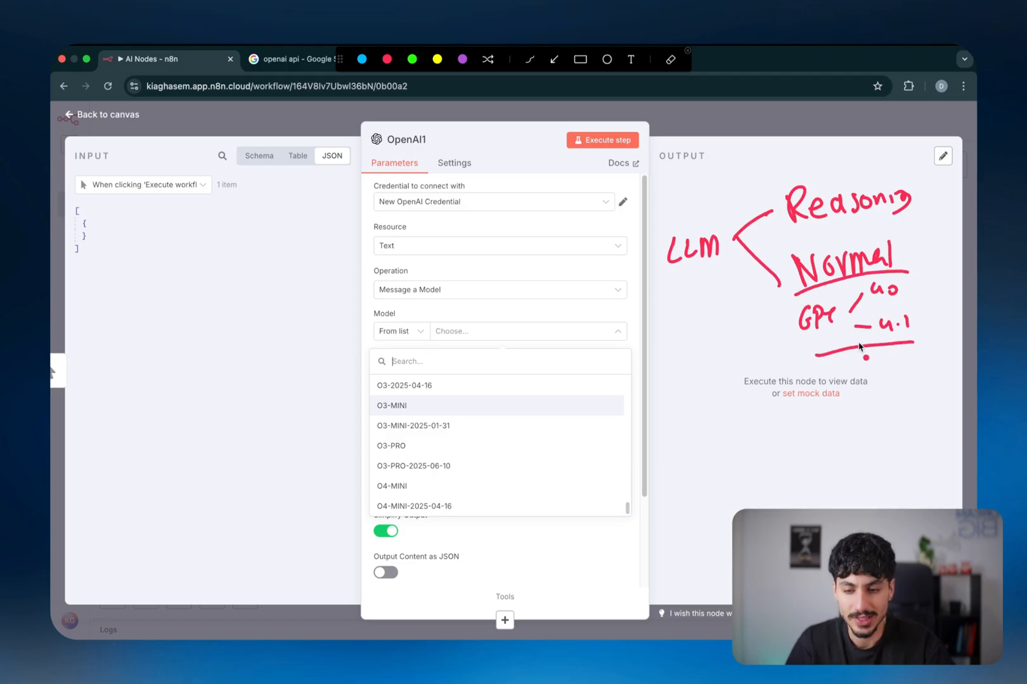
drag(798, 297, 816, 358)
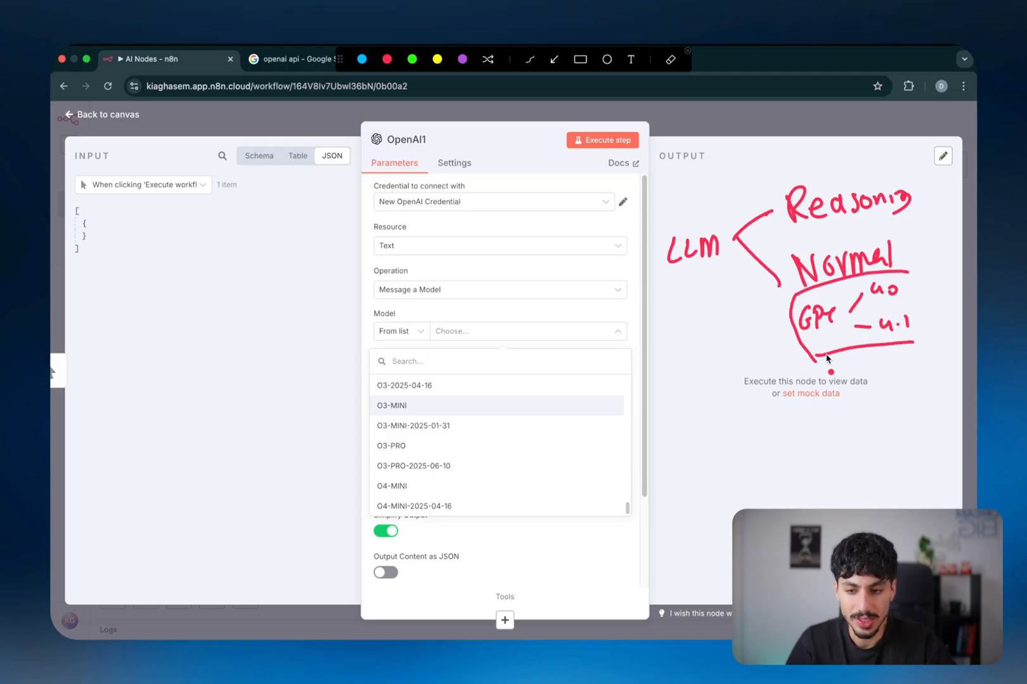
drag(909, 272, 914, 344)
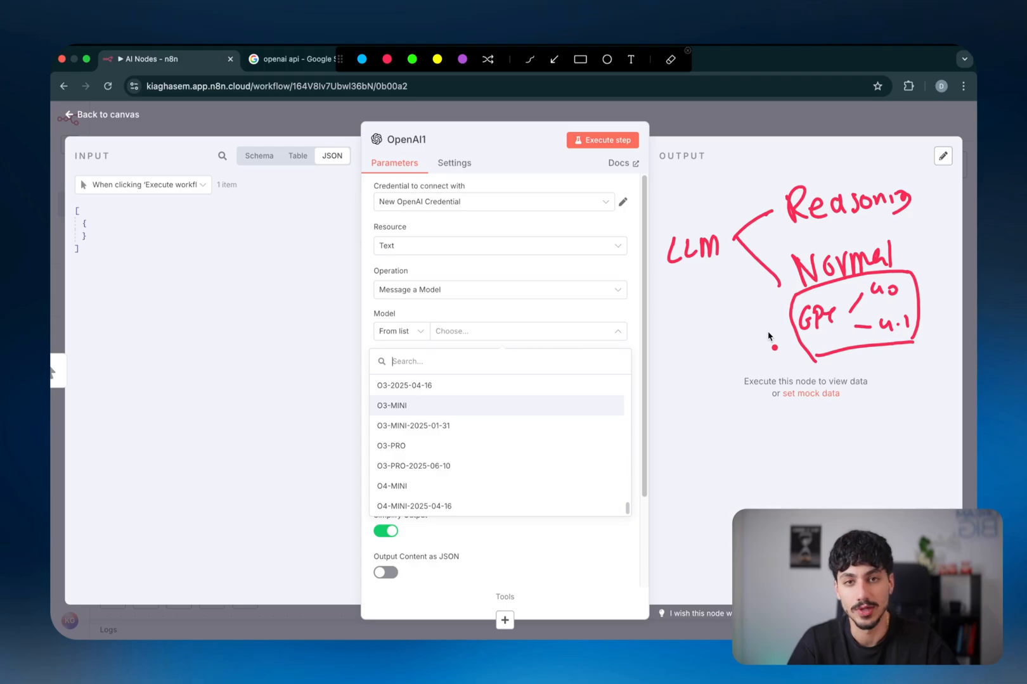
- Underline "Reasoning" and draw an arrow from it to the handwritten word "Think" in quotation marks
mouse_move(787, 223)
mouse_down()
mouse_move(912, 213)
mouse_move(670, 299)
mouse_move(628, 331)
mouse_move(648, 306)
mouse_up()
mouse_move(510, 308)
mouse_down()
mouse_move(552, 318)
mouse_move(601, 279)
mouse_up()
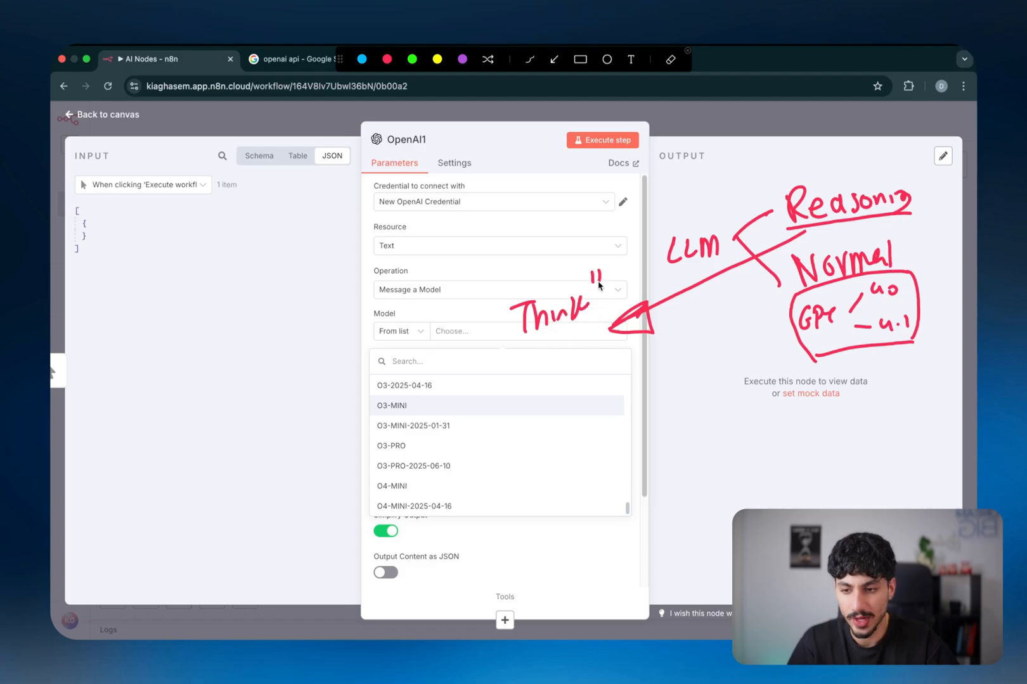
drag(512, 280, 524, 302)
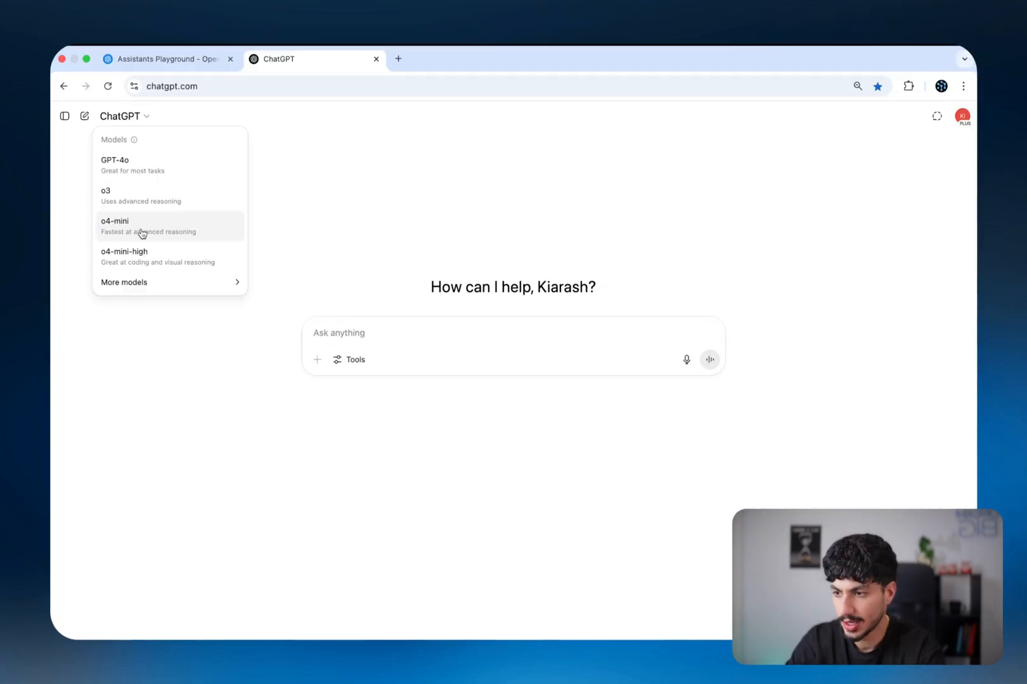
- Switch to ChatGPT, select the o4-mini model and ask "whats the meaning of life"
click(141, 230)
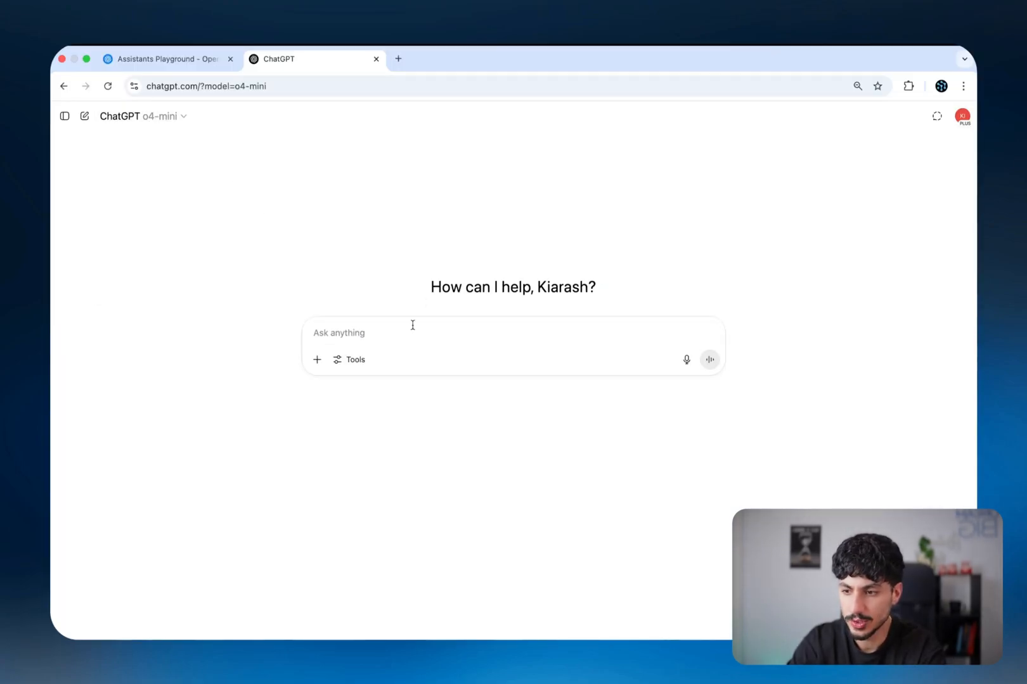
text(w)
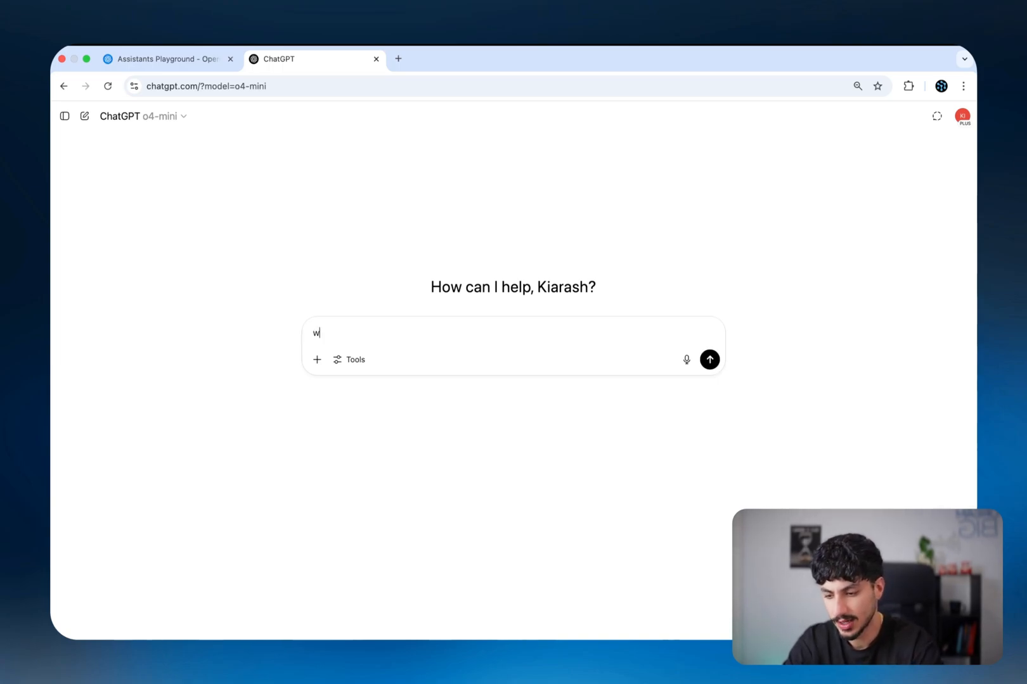
text(hats the meaninig of life)
key(Return)
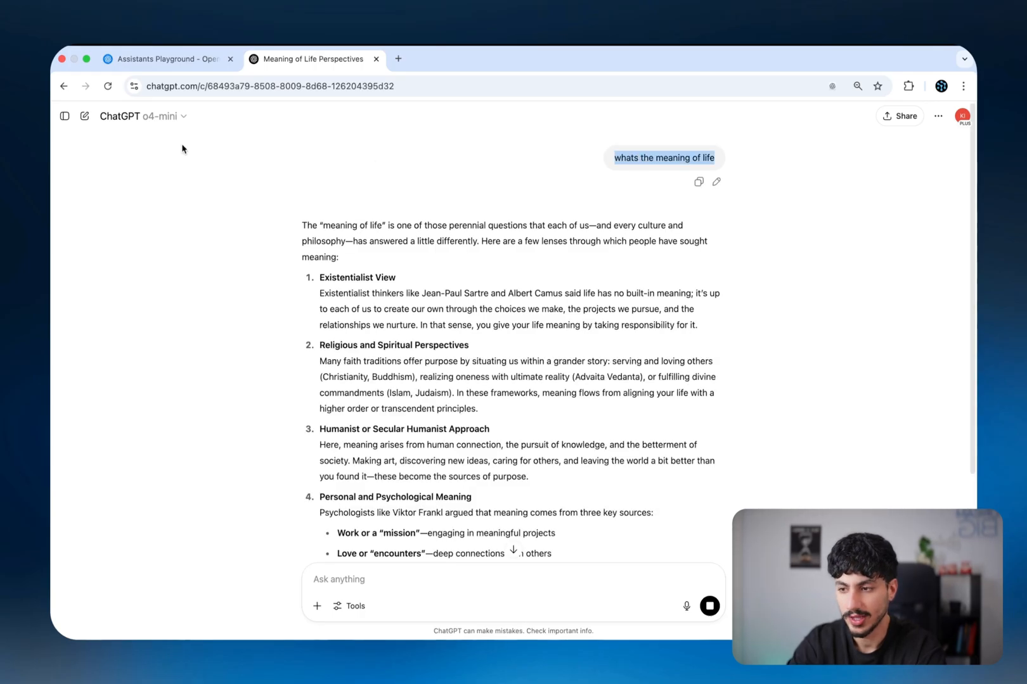
- Switch the chat model to GPT-4o and ask "whats the meaning of life" in a new chat
click(133, 123)
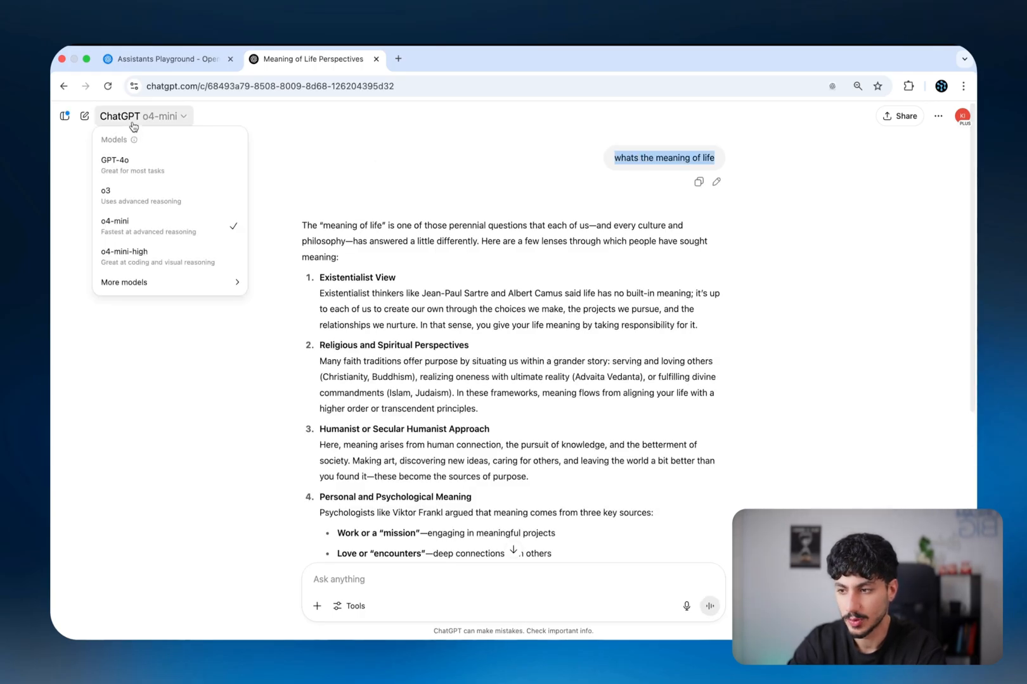
click(136, 163)
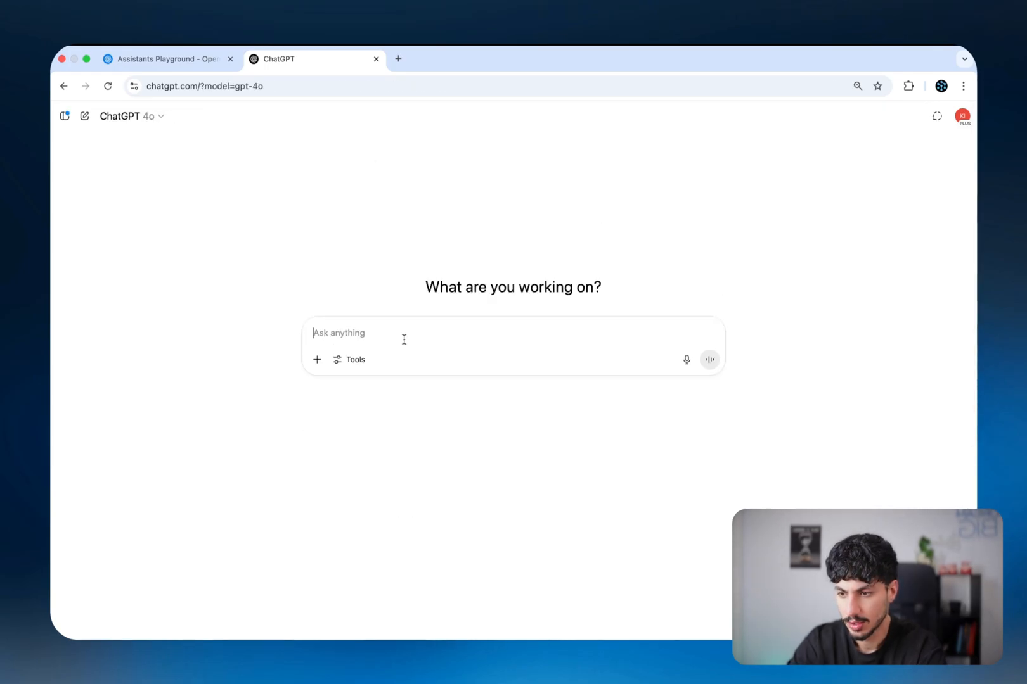
text(whats the meaning of life)
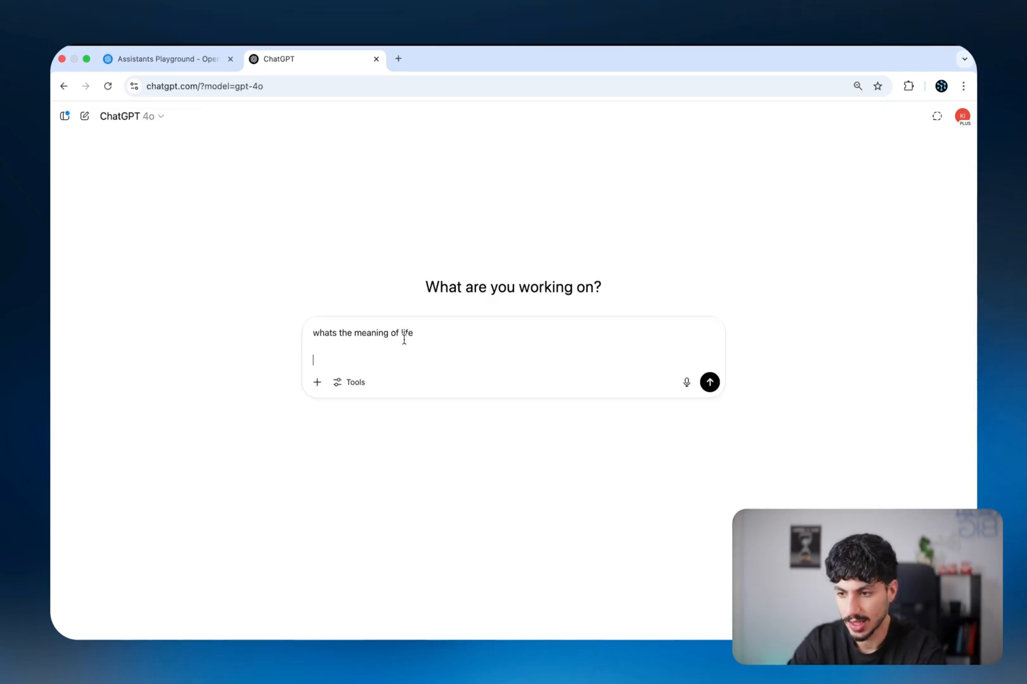
key(Return)
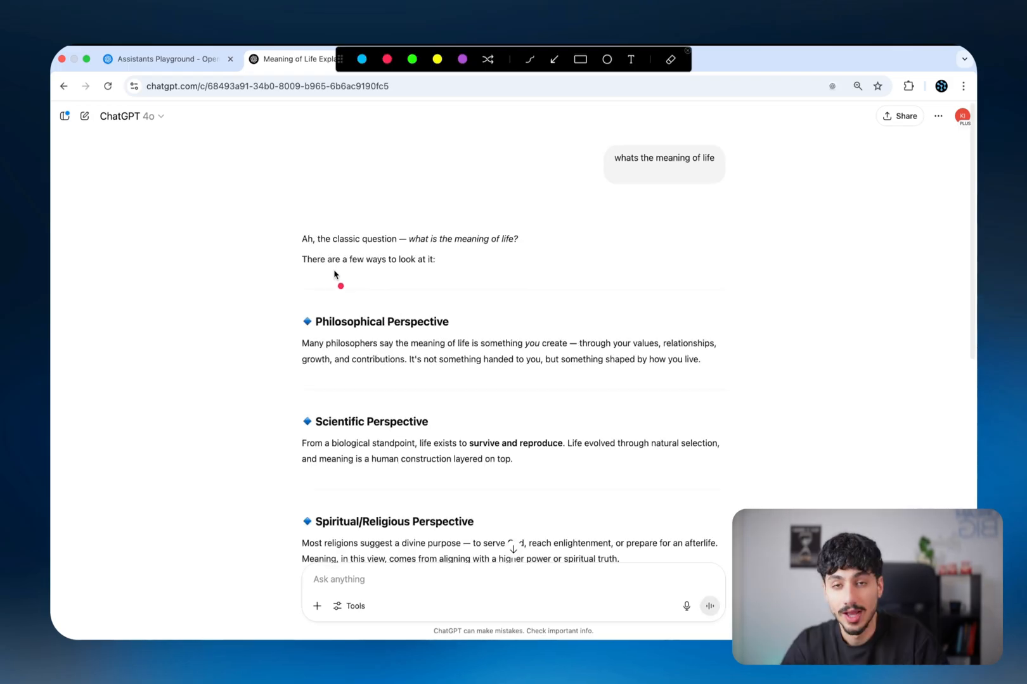
- Handwrite "Think" with an arrow to an underlined "Complex Problem", and add "Multistep" beneath it
mouse_move(158, 273)
mouse_down()
mouse_move(167, 260)
mouse_move(220, 257)
mouse_move(305, 209)
mouse_up()
mouse_move(349, 172)
mouse_down()
mouse_move(341, 192)
mouse_move(540, 100)
mouse_up()
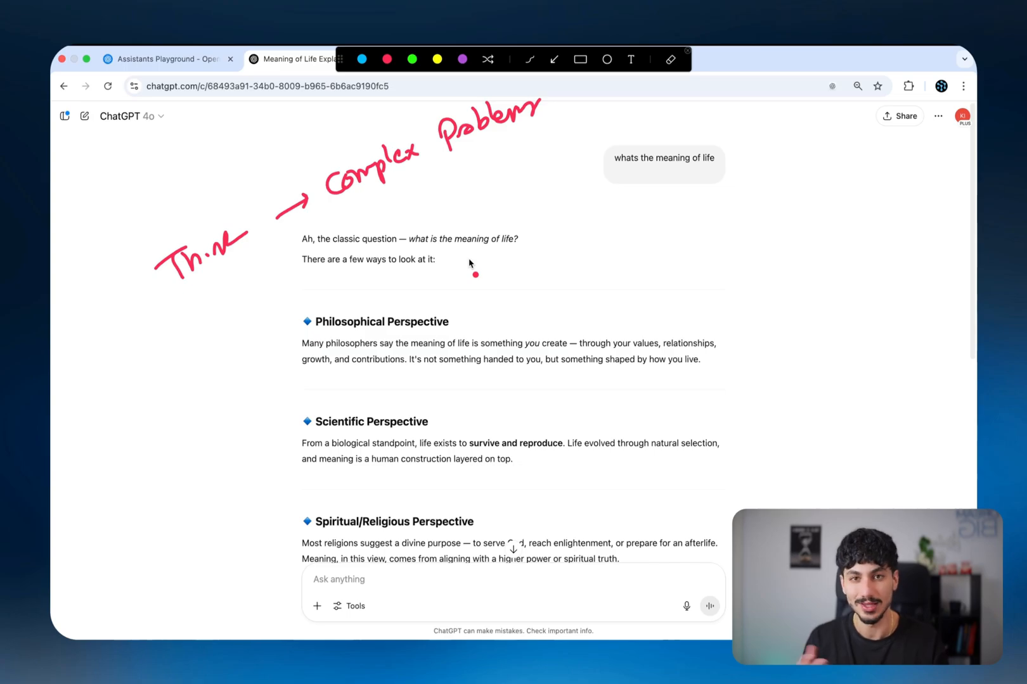
drag(336, 209, 532, 144)
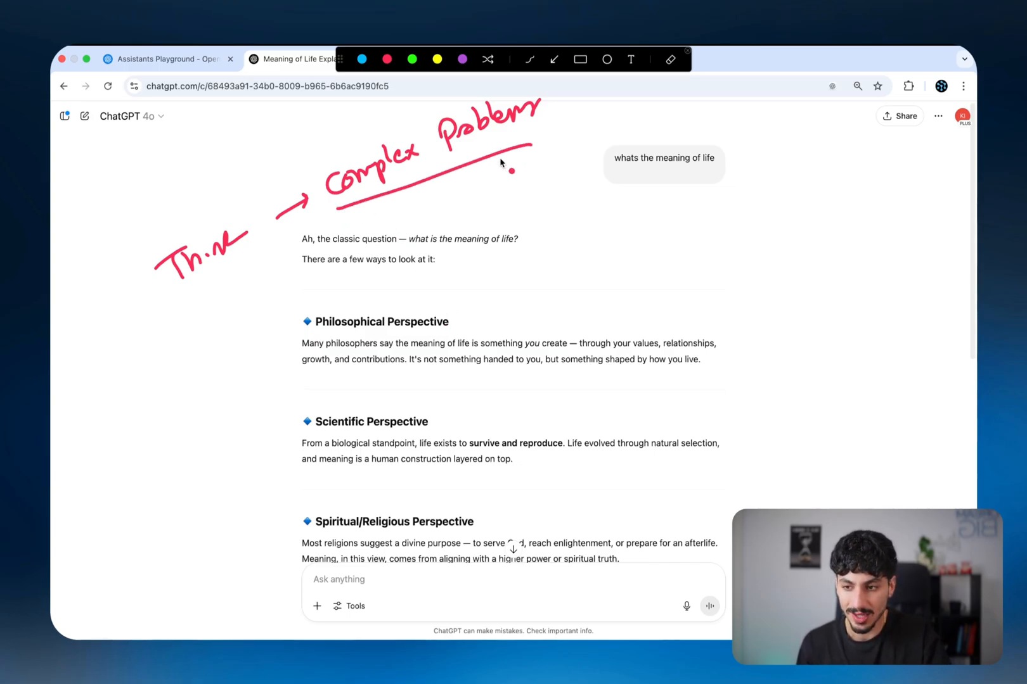
mouse_move(425, 208)
mouse_down()
mouse_move(479, 191)
mouse_move(485, 216)
mouse_up()
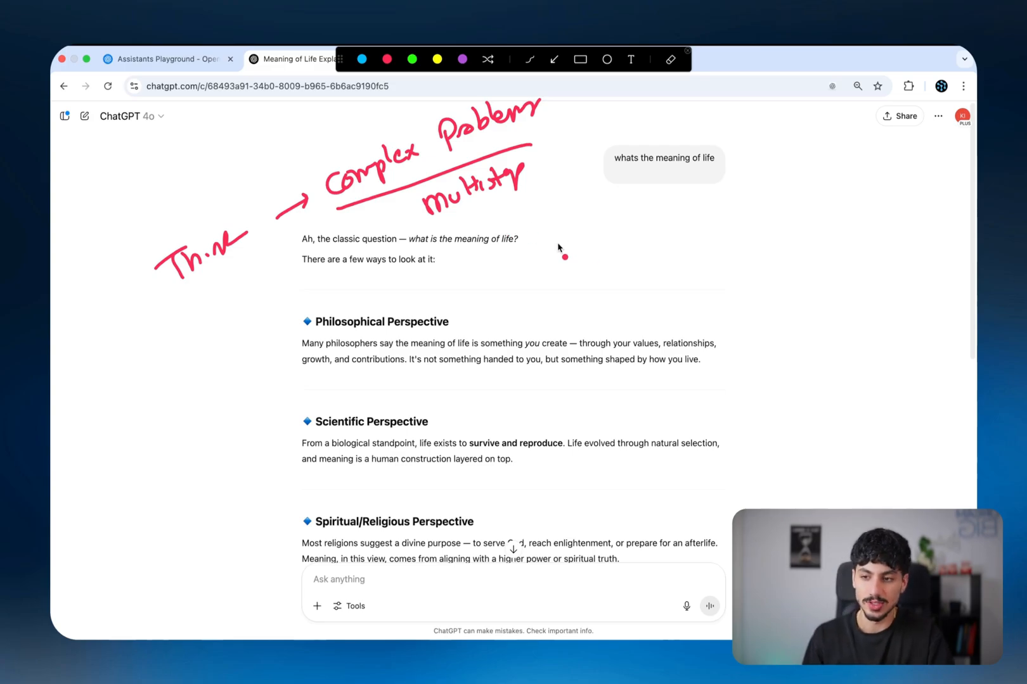
- Sketch "Q - A", then a circled "Q" splitting into two circles with an arrow to a second "A"
drag(559, 251, 552, 235)
mouse_move(655, 244)
mouse_down()
mouse_move(667, 234)
mouse_move(627, 229)
mouse_up()
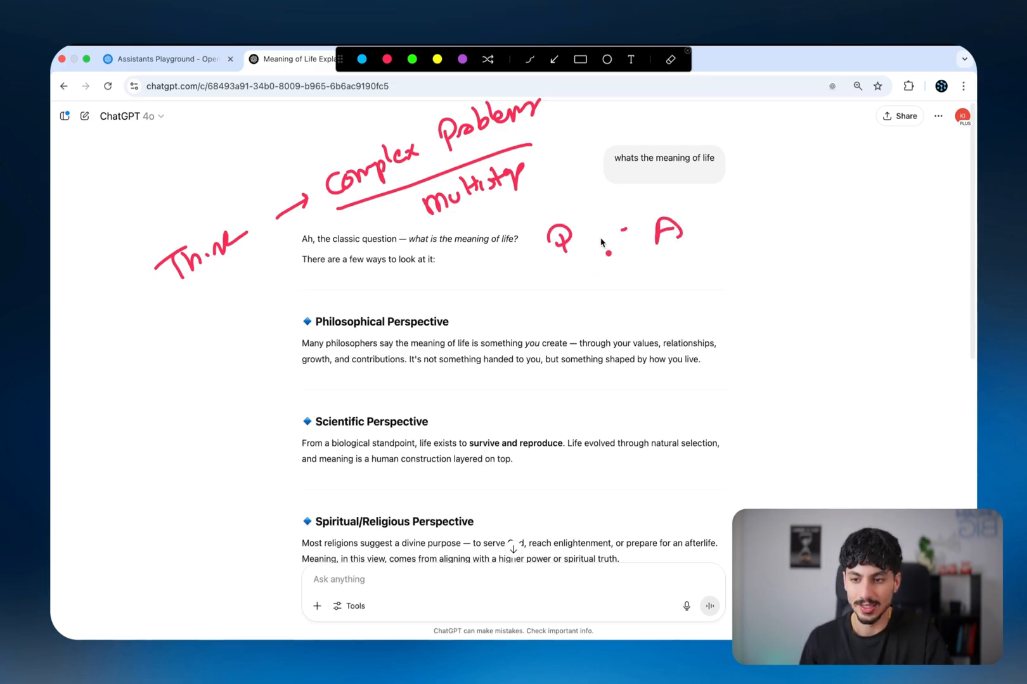
mouse_move(559, 264)
mouse_down()
mouse_move(570, 218)
mouse_move(587, 257)
mouse_move(561, 275)
mouse_up()
mouse_move(565, 257)
mouse_down()
mouse_move(595, 267)
mouse_move(566, 291)
mouse_move(645, 313)
mouse_up()
mouse_move(663, 311)
mouse_down()
mouse_move(667, 291)
mouse_move(685, 310)
mouse_up()
drag(662, 301, 679, 298)
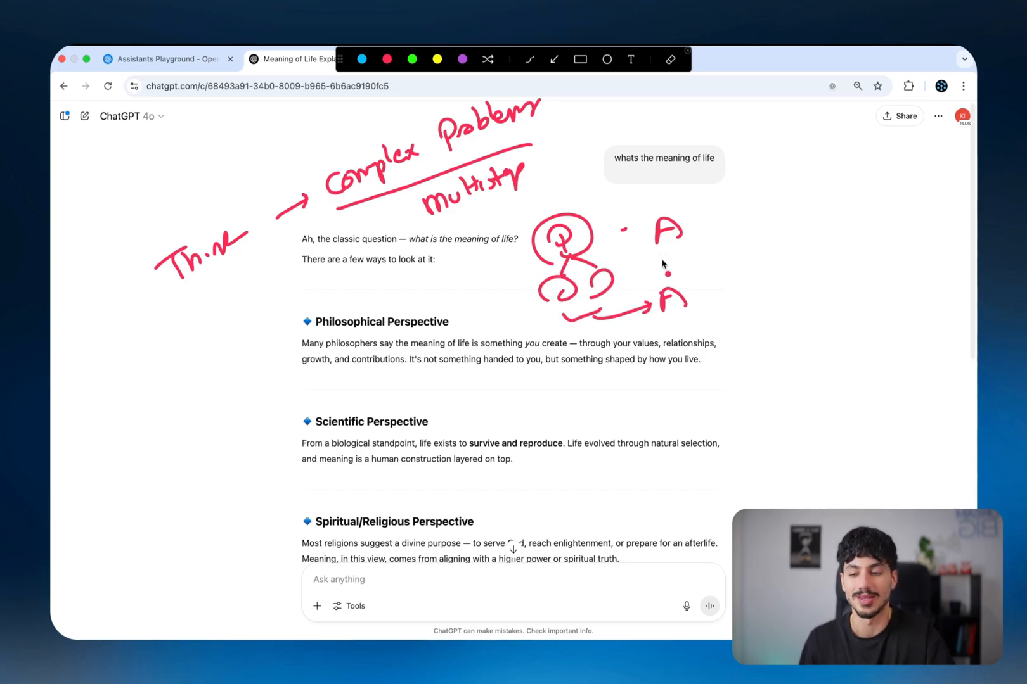
click(517, 221)
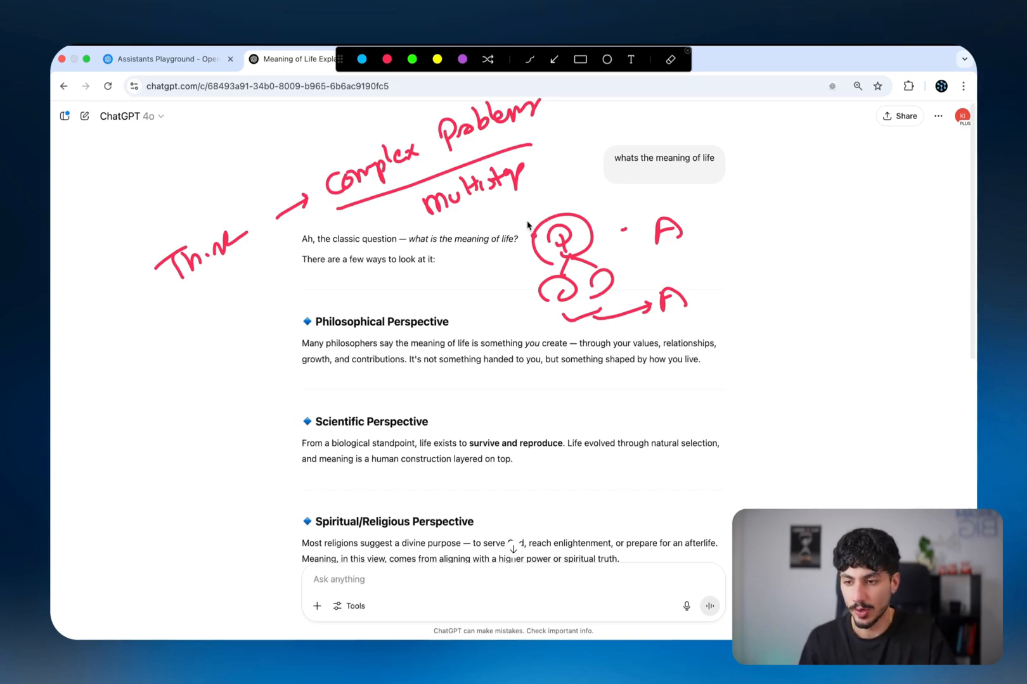
- Draw a starred oval with a downward arrow near the question bubble, and handwrite an underlined "Normal" beneath "Think"
mouse_move(768, 119)
mouse_down()
mouse_move(818, 130)
mouse_move(767, 123)
mouse_move(769, 183)
mouse_move(781, 179)
mouse_up()
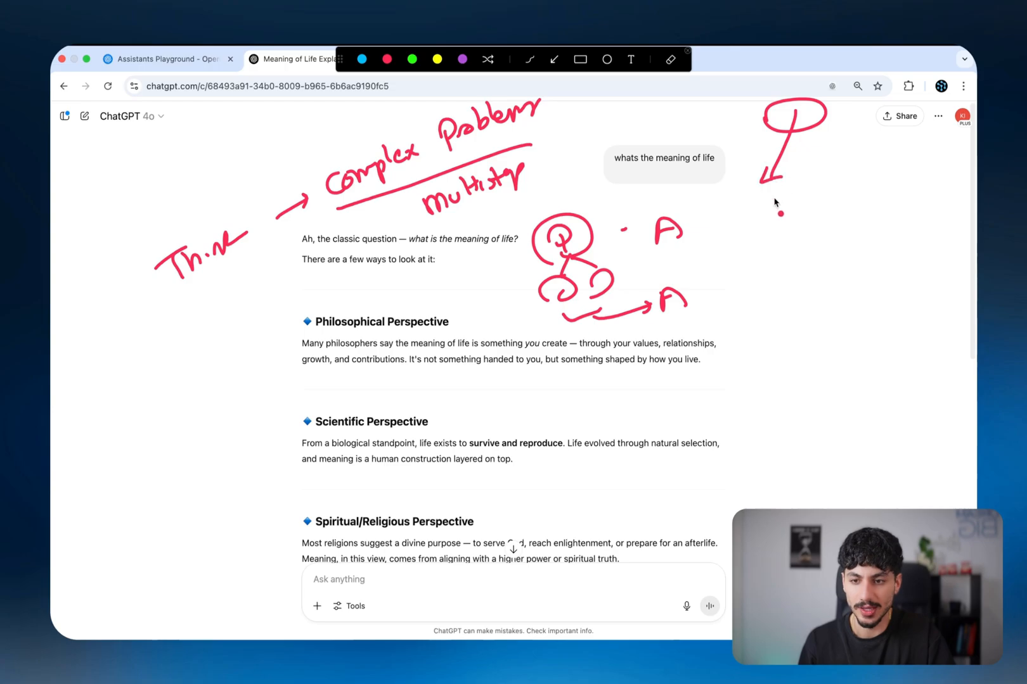
mouse_move(206, 356)
mouse_down()
mouse_move(230, 323)
mouse_move(246, 331)
mouse_move(290, 317)
mouse_up()
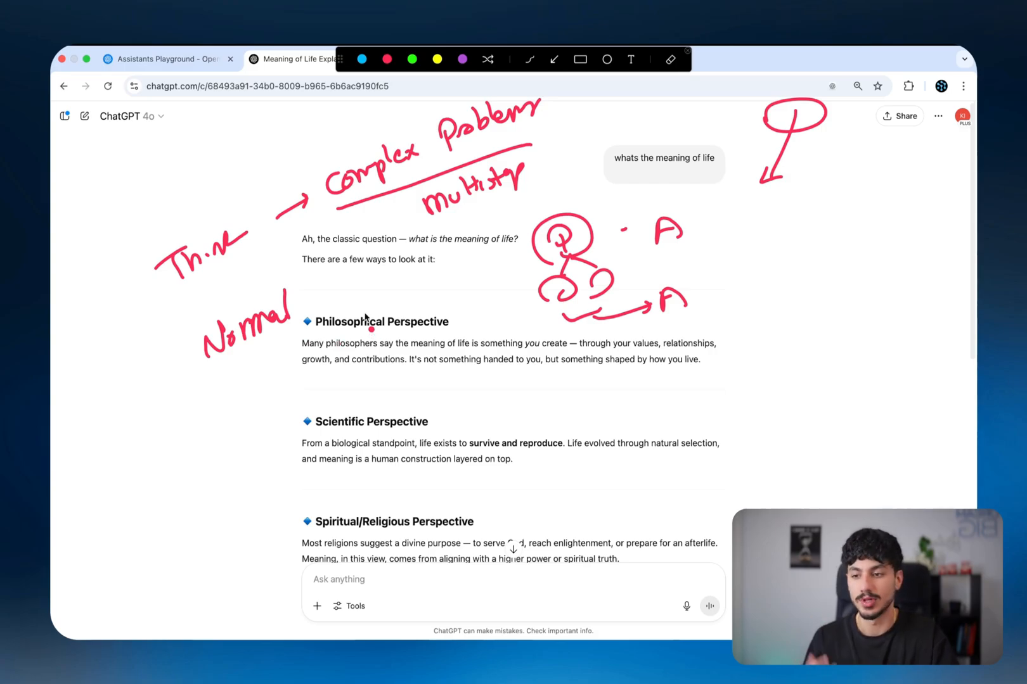
drag(200, 380, 329, 308)
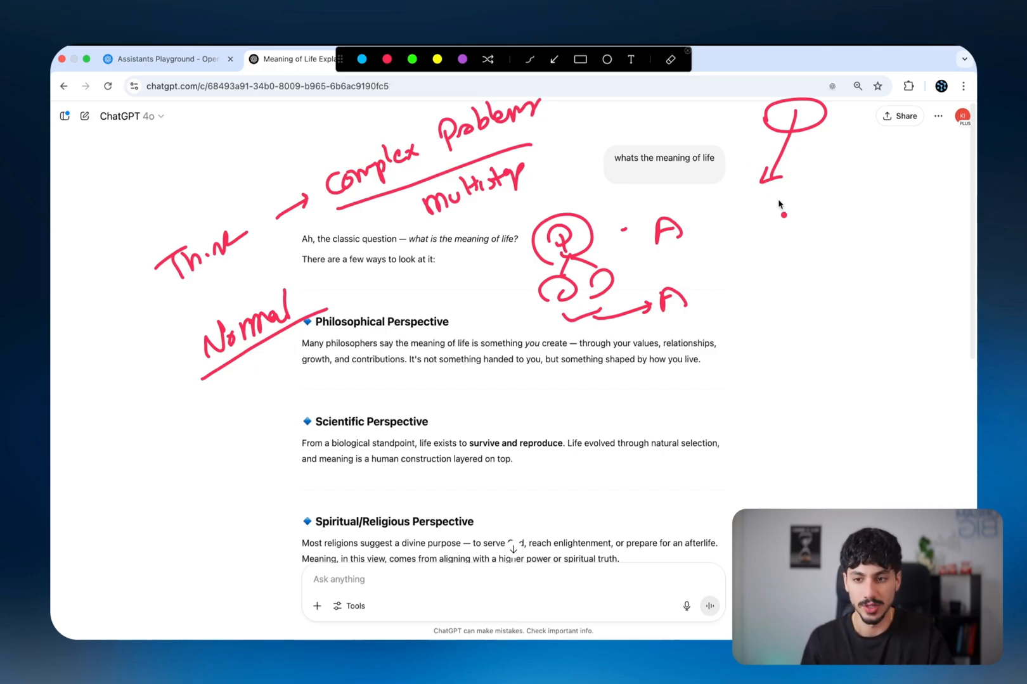
mouse_move(799, 108)
mouse_down()
mouse_move(791, 123)
mouse_move(808, 113)
mouse_up()
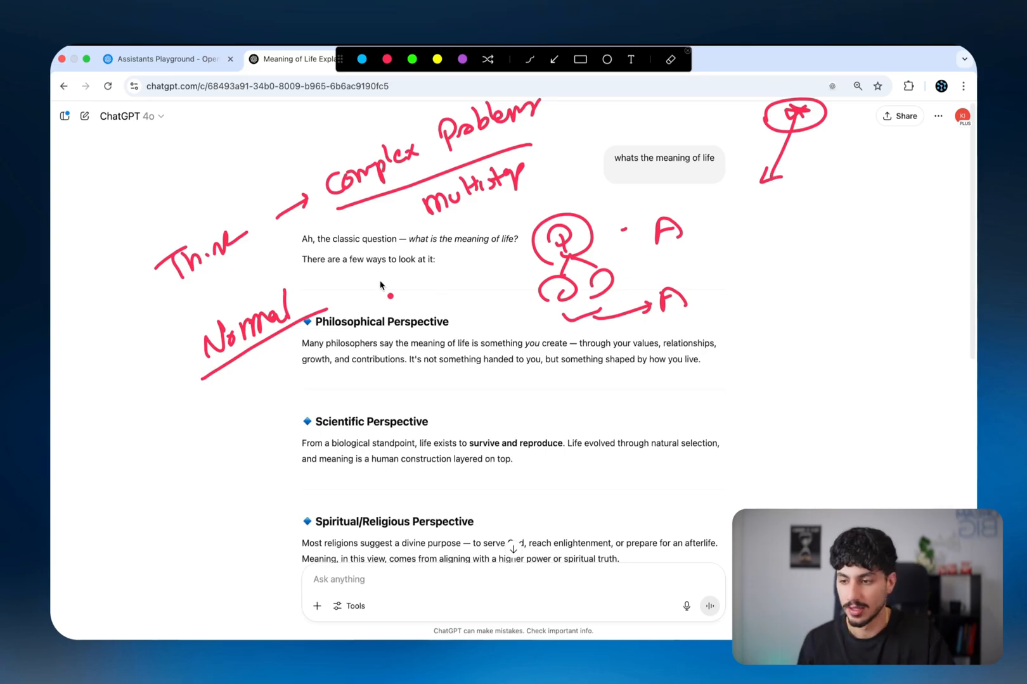
- Handwrite a circled "GPT-4o" beside "Normal" and a second, underlined "Think" above the first one
mouse_move(373, 276)
mouse_down()
mouse_move(364, 302)
mouse_move(373, 278)
mouse_up()
mouse_move(378, 301)
mouse_down()
mouse_move(443, 255)
mouse_move(474, 258)
mouse_move(485, 244)
mouse_move(419, 285)
mouse_up()
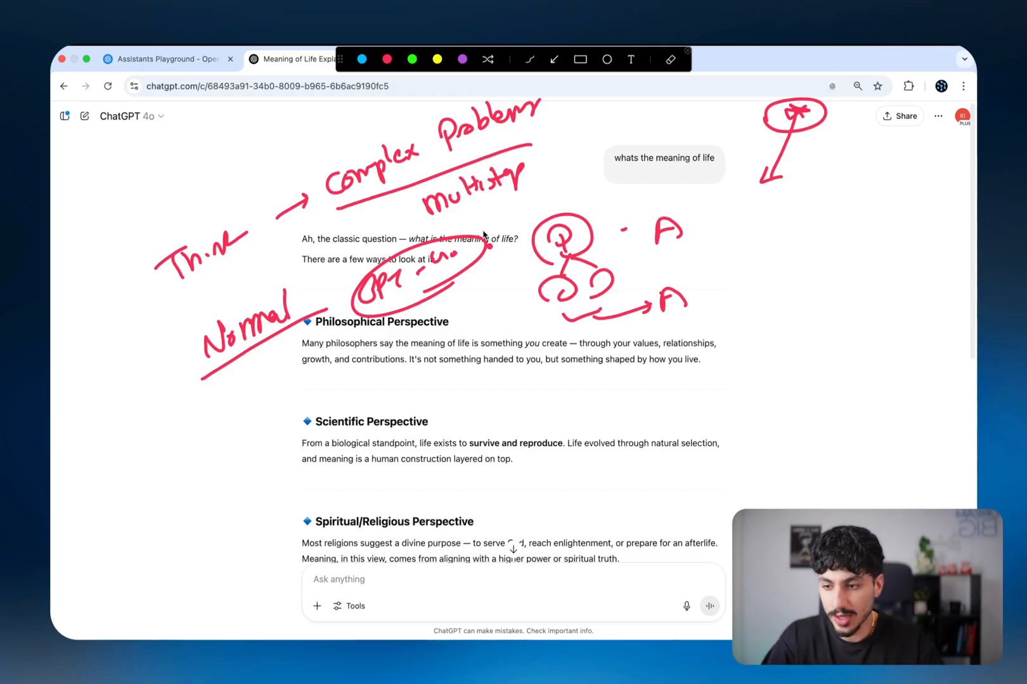
mouse_move(158, 169)
mouse_down()
mouse_move(185, 193)
mouse_move(219, 190)
mouse_move(246, 163)
mouse_move(231, 190)
mouse_move(253, 170)
mouse_move(233, 182)
mouse_up()
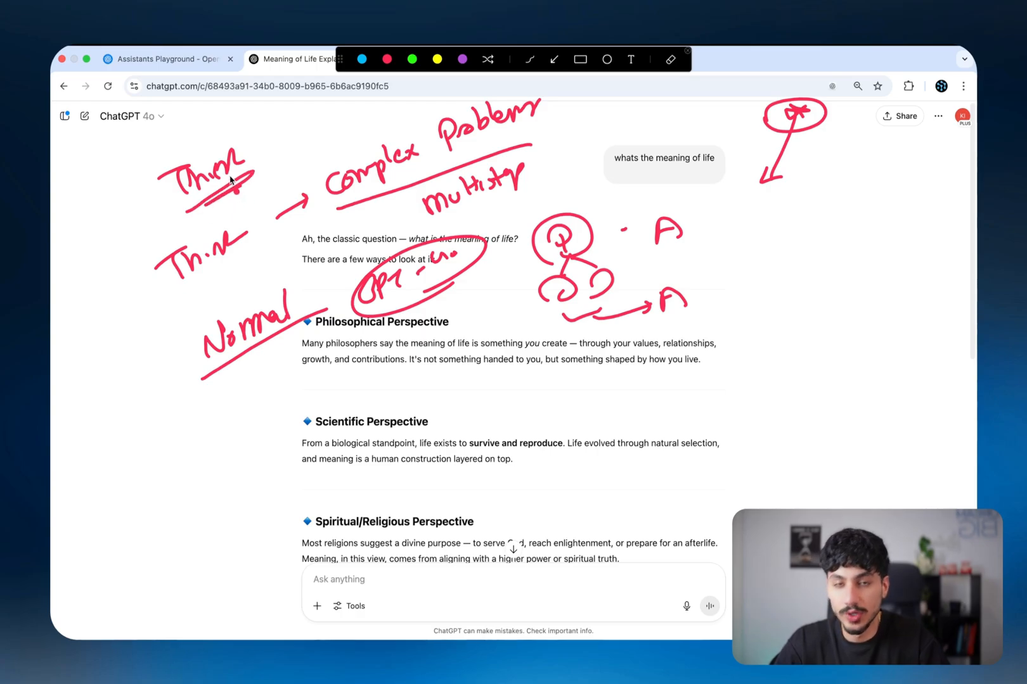
- Draw an up arrow beside the upper "Think", underscore "GPT-4o" heavily, and bracket both "Think" notes with a brace and an arrow
click(295, 172)
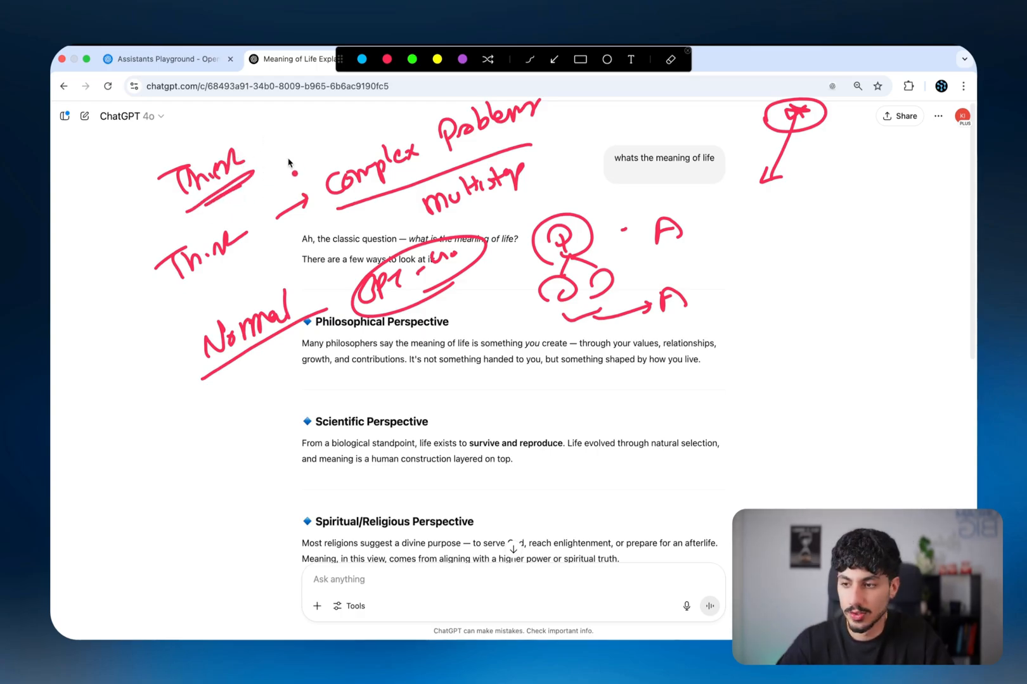
mouse_move(272, 130)
mouse_down()
mouse_move(278, 156)
mouse_move(285, 130)
mouse_move(279, 146)
mouse_move(291, 152)
mouse_up()
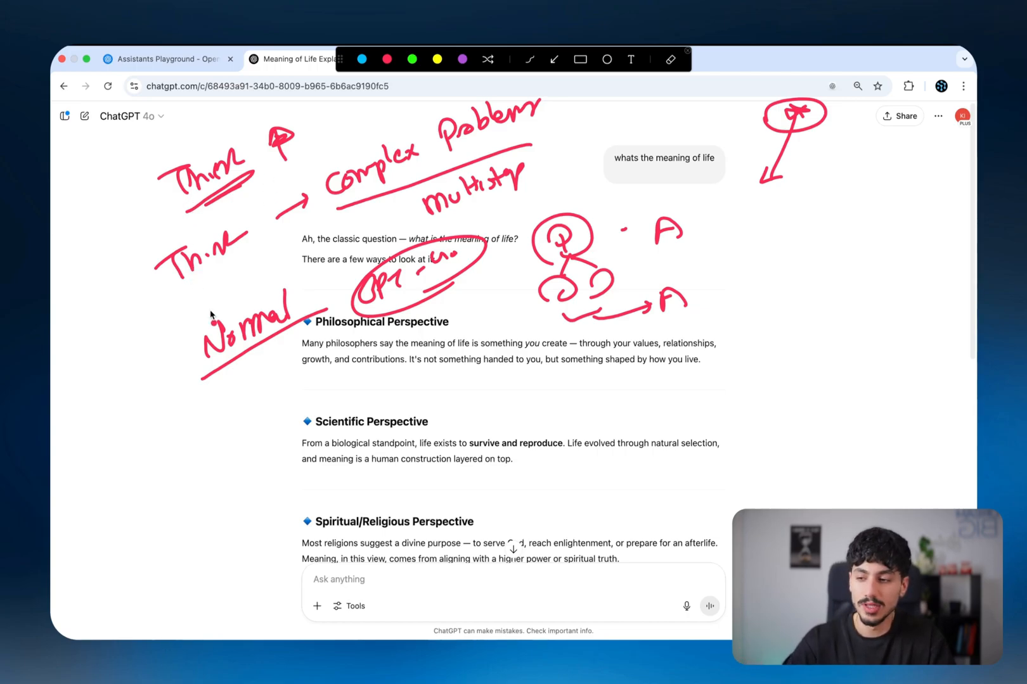
mouse_move(387, 306)
mouse_down()
mouse_move(443, 279)
mouse_move(381, 311)
mouse_move(414, 303)
mouse_up()
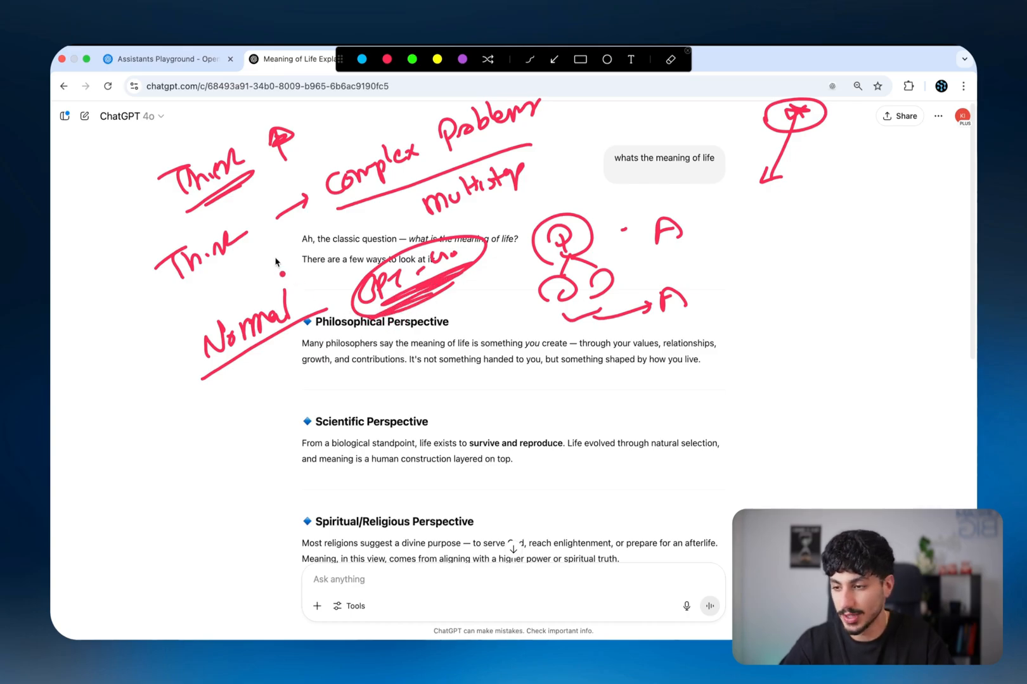
mouse_move(139, 182)
mouse_down()
mouse_move(130, 293)
mouse_move(160, 310)
mouse_up()
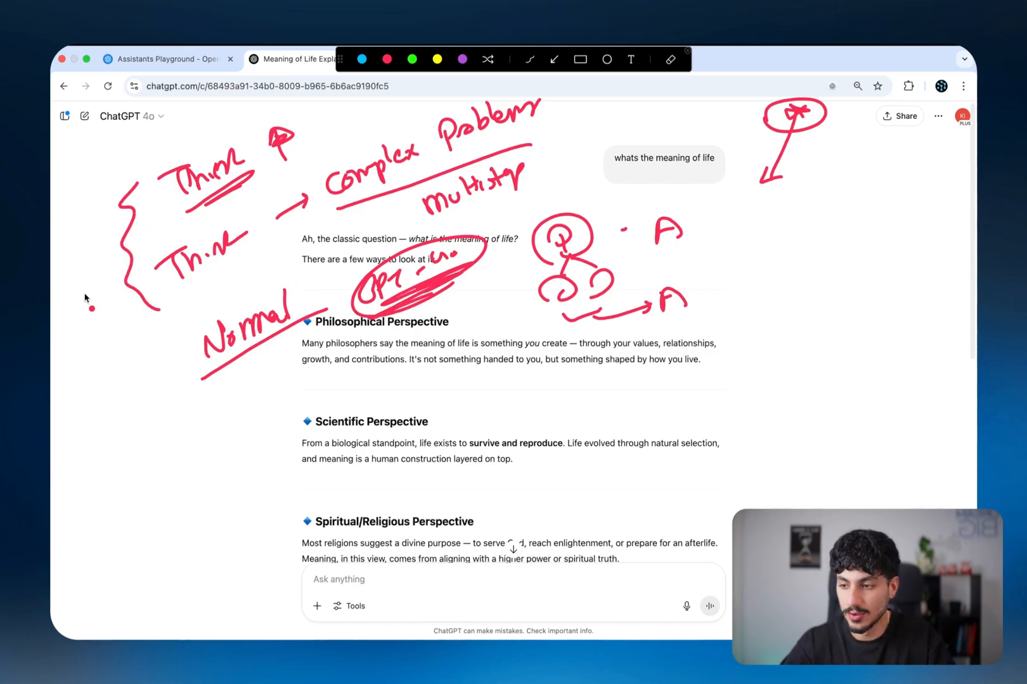
mouse_move(74, 286)
mouse_down()
mouse_move(87, 311)
mouse_move(148, 299)
mouse_up()
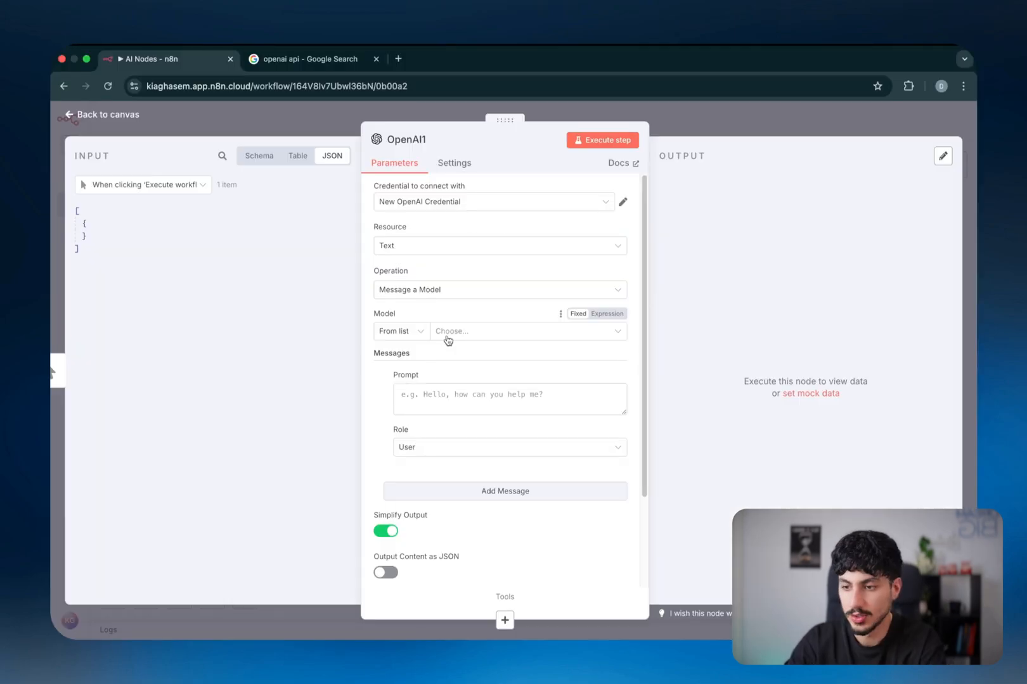
- Set the OpenAI node's model to GPT-4O from the model list
click(446, 337)
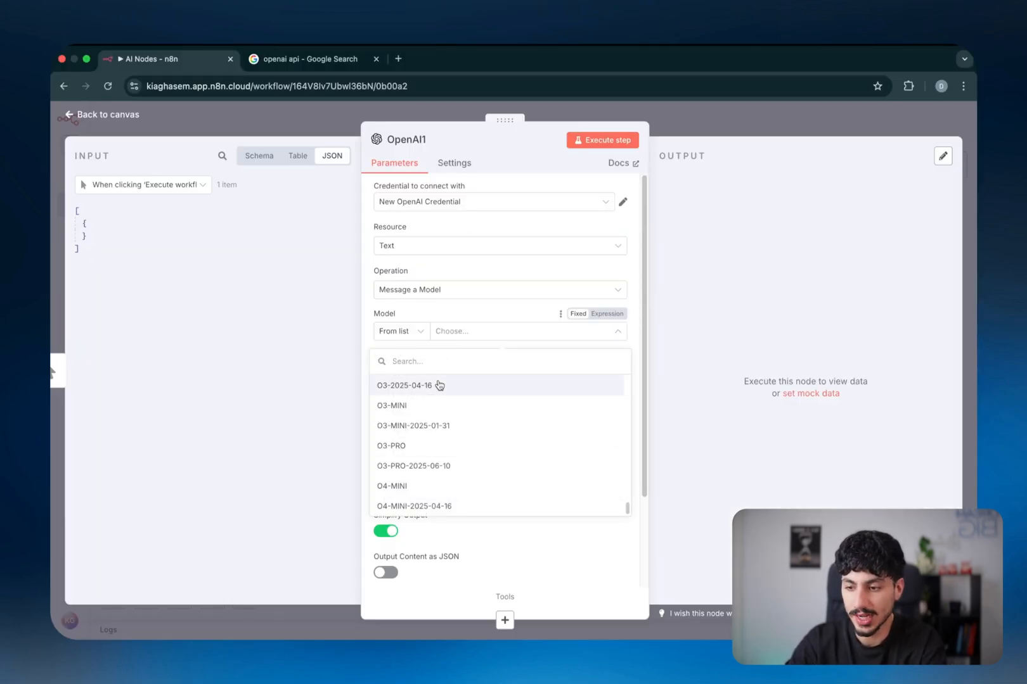
scroll(440, 384, up, 3)
scroll(440, 385, up, 10)
scroll(440, 385, down, 2)
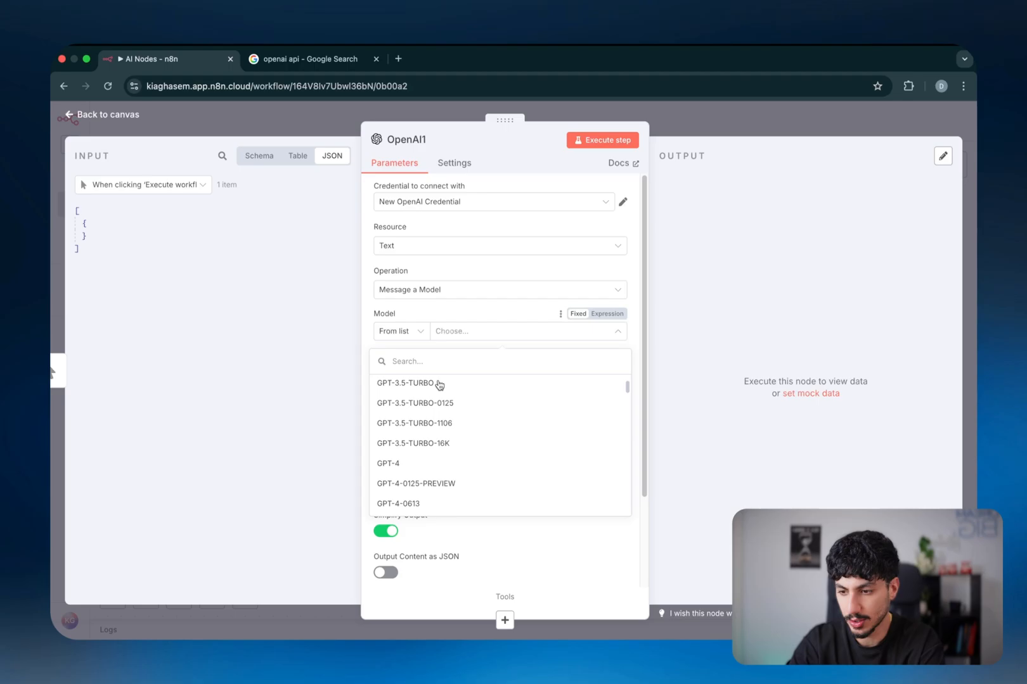
scroll(440, 385, down, 6)
click(444, 387)
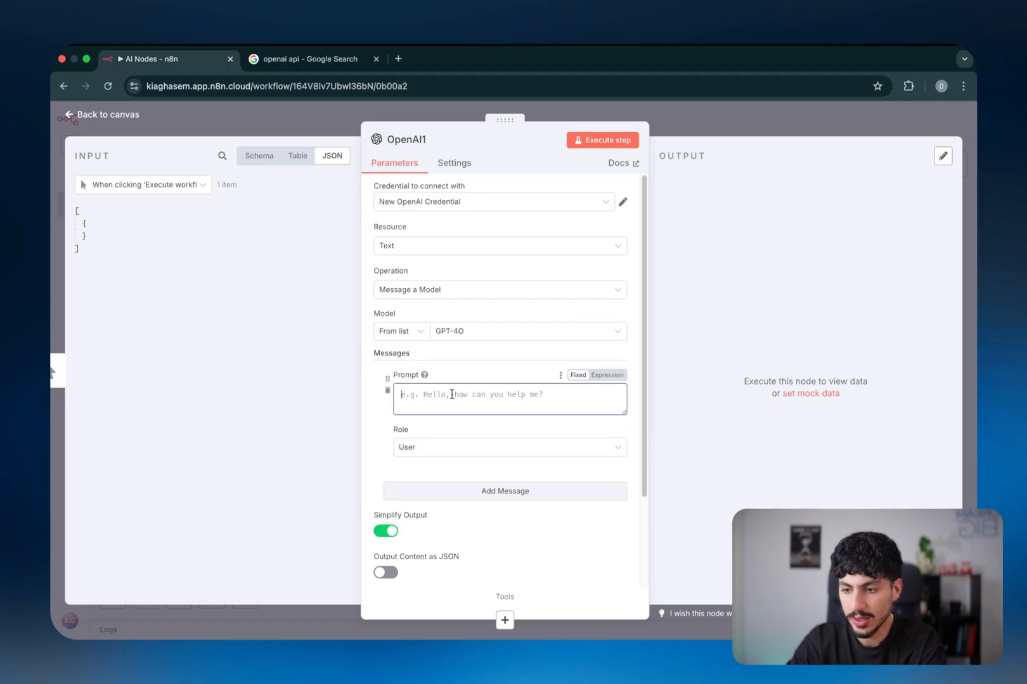
- Draw freehand braces around both ends of the empty prompt field
key(super+shift+a)
drag(396, 379, 394, 416)
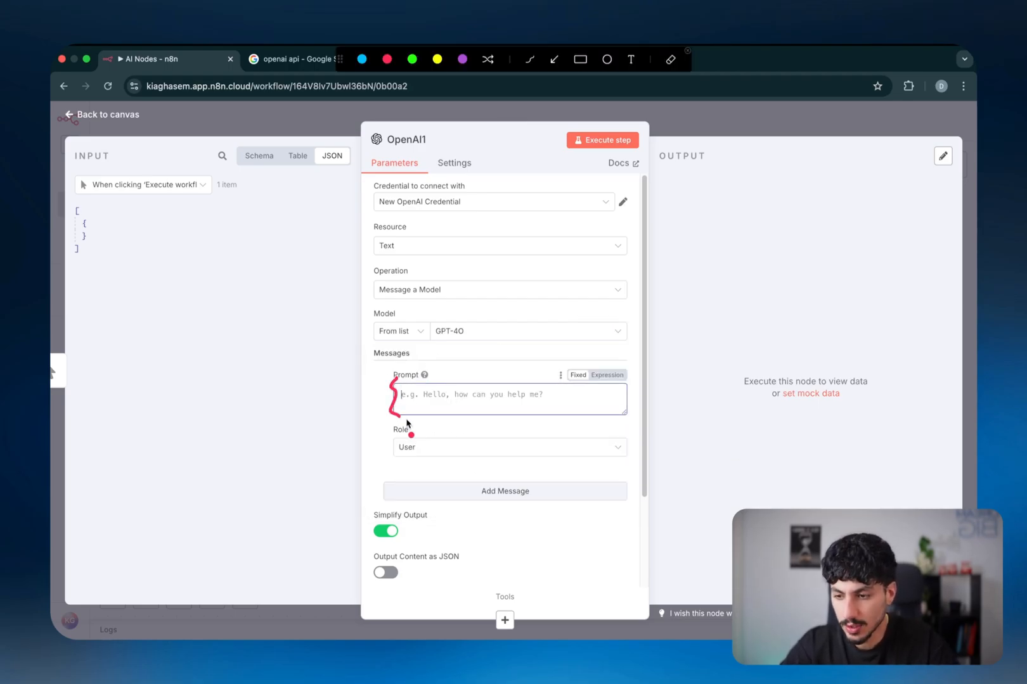
drag(625, 382, 632, 418)
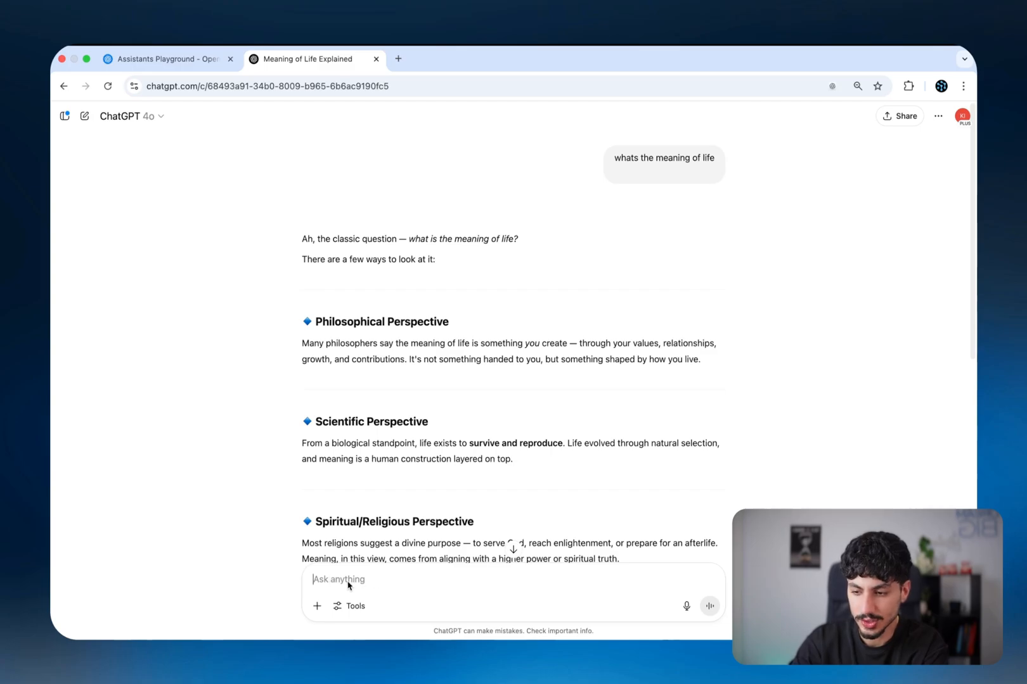
- Enter "What" in ChatGPT's message box as an example of a prompt
text(What)
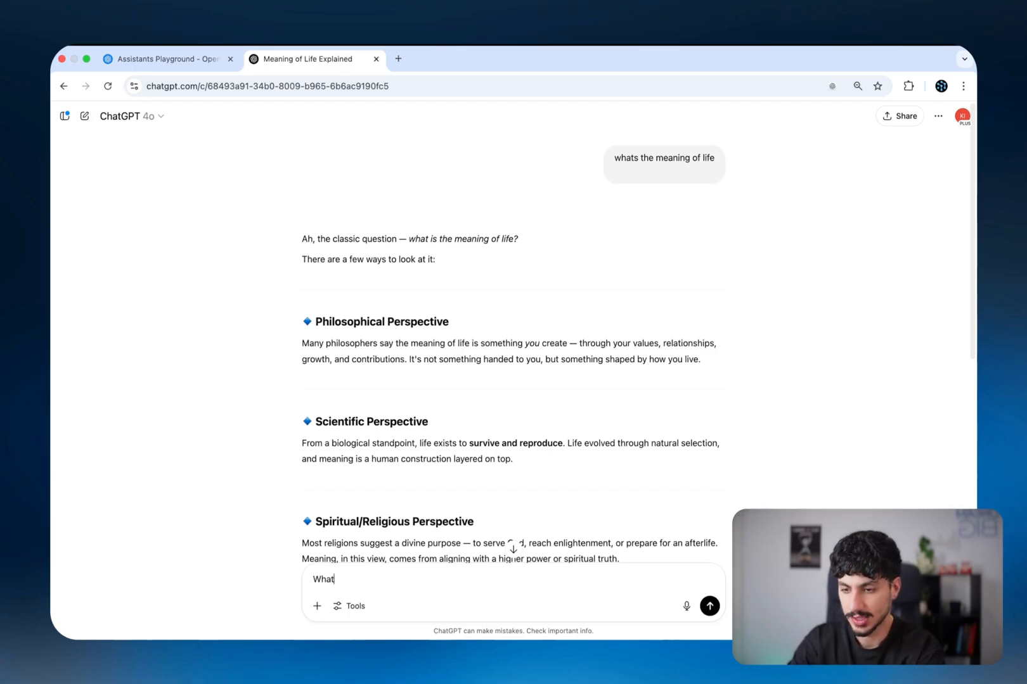
text(HI how are you)
key(Return)
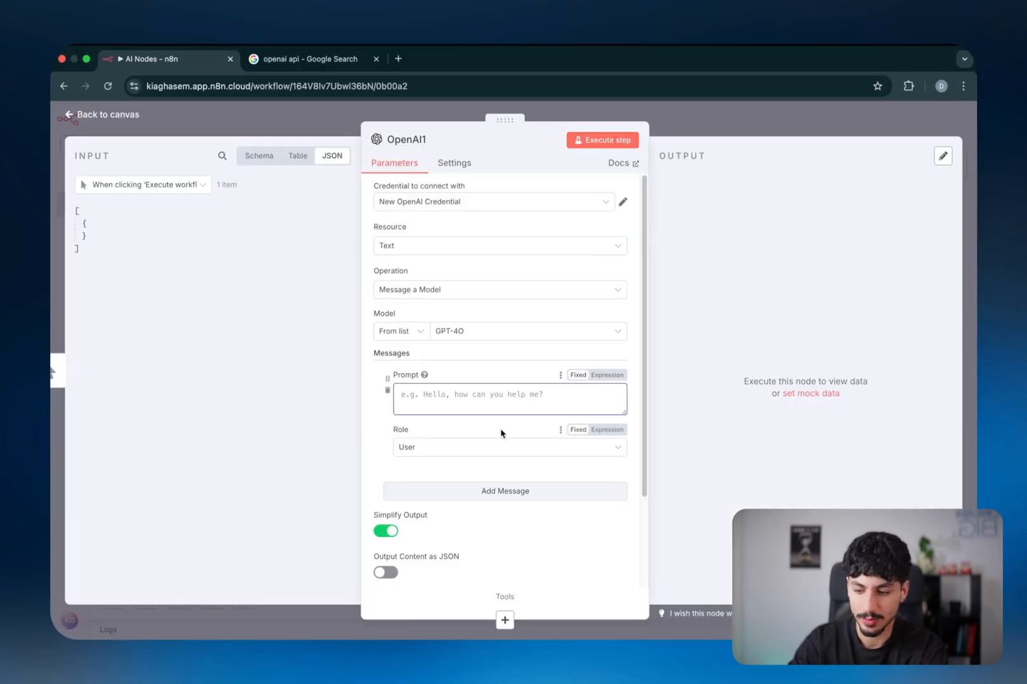
- Set the message prompt to "HI how are you?", execute the node, and highlight the reply's content in the output
click(440, 394)
key(Return)
text(HI how are you)
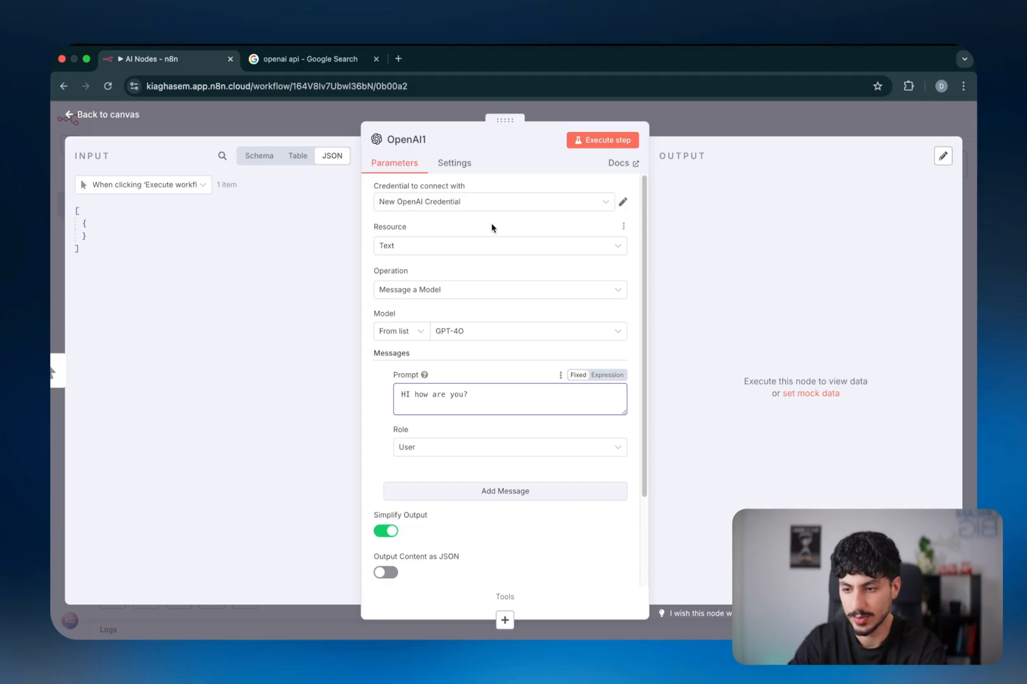
click(595, 140)
drag(736, 265, 838, 289)
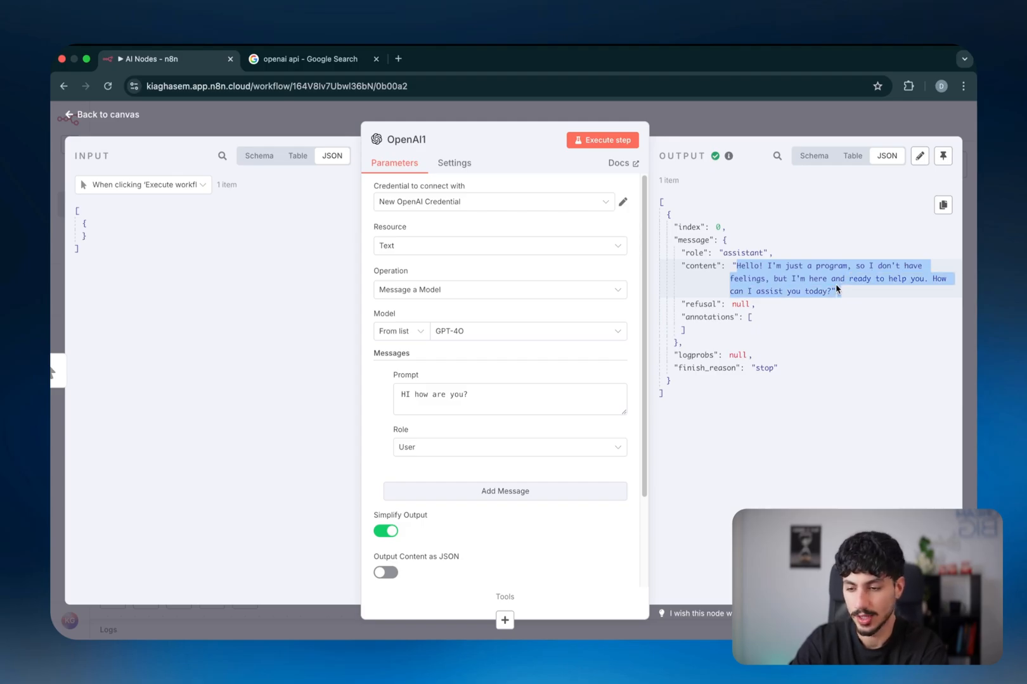
- Draw an arrow toward the node header, circle the "OpenAI1" title, and handwrite "n8n" over the input area
key(ctrl+a)
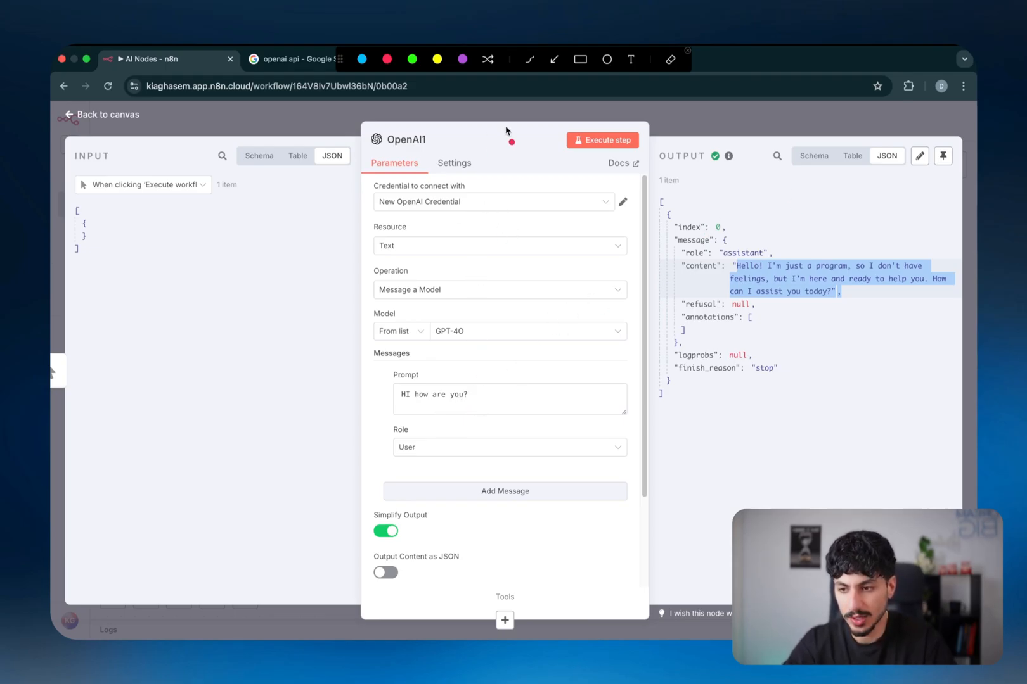
mouse_move(528, 109)
mouse_down()
mouse_move(500, 137)
mouse_move(510, 139)
mouse_up()
drag(423, 165, 431, 160)
mouse_move(276, 273)
mouse_down()
mouse_move(293, 281)
mouse_move(312, 249)
mouse_up()
drag(319, 253, 331, 263)
- Circle the prompt, link it by arrow to a box on the output content with a line back, and clear the drawings
drag(472, 411, 470, 411)
mouse_move(505, 370)
mouse_down()
mouse_move(563, 319)
mouse_move(653, 279)
mouse_move(635, 301)
mouse_up()
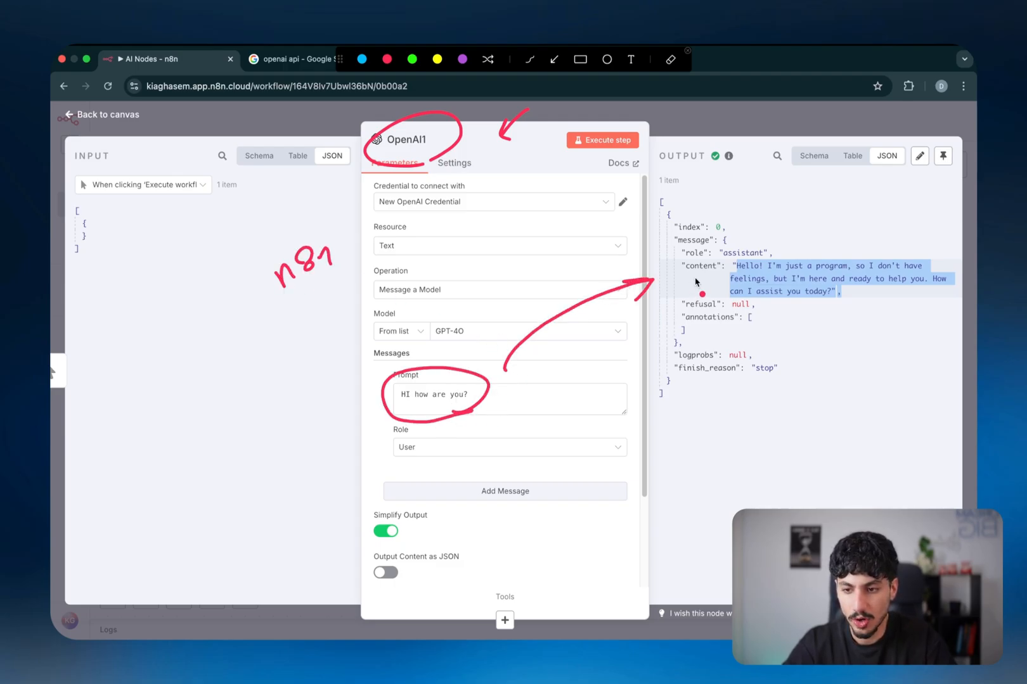
mouse_move(695, 282)
mouse_down()
mouse_move(673, 312)
mouse_move(573, 376)
mouse_up()
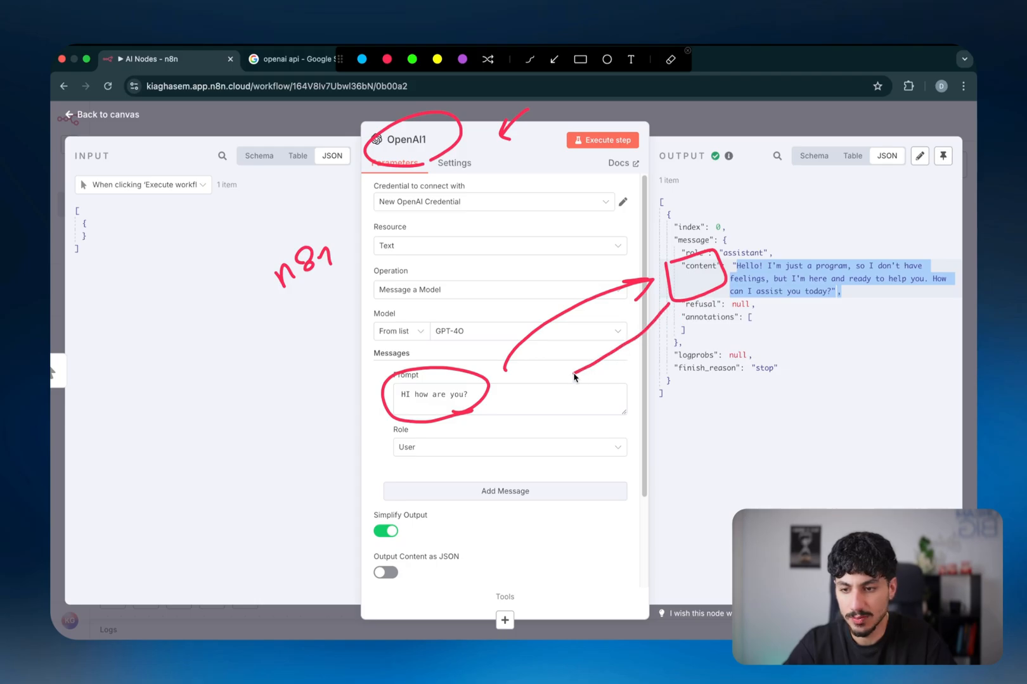
key(Escape)
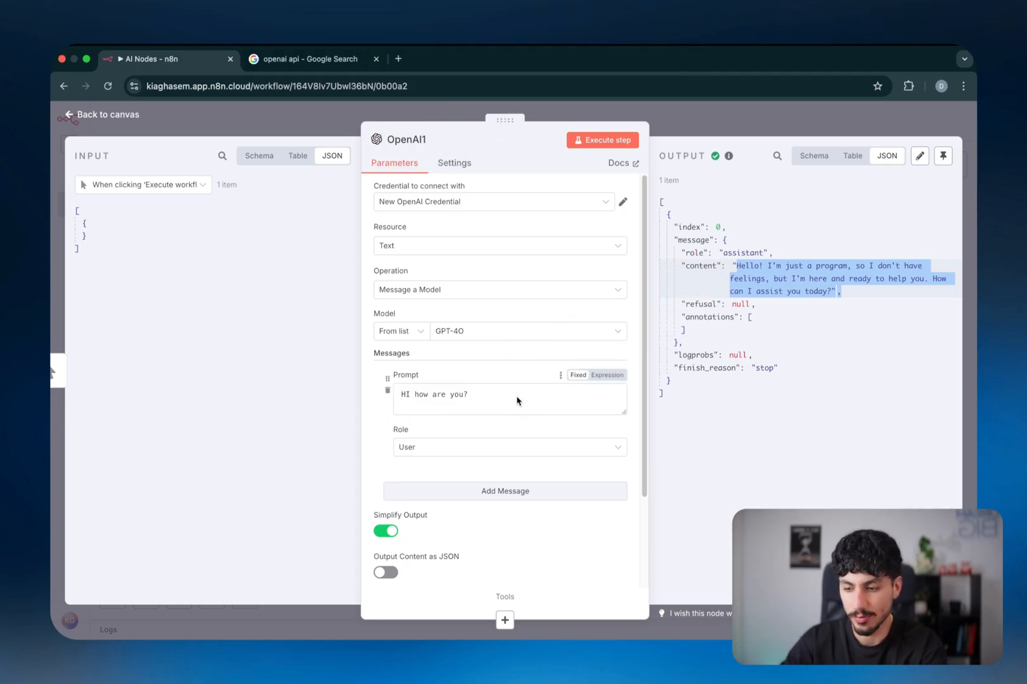
- Cycle the message's role through System and Assistant, and return it to User
scroll(482, 438, down, 1)
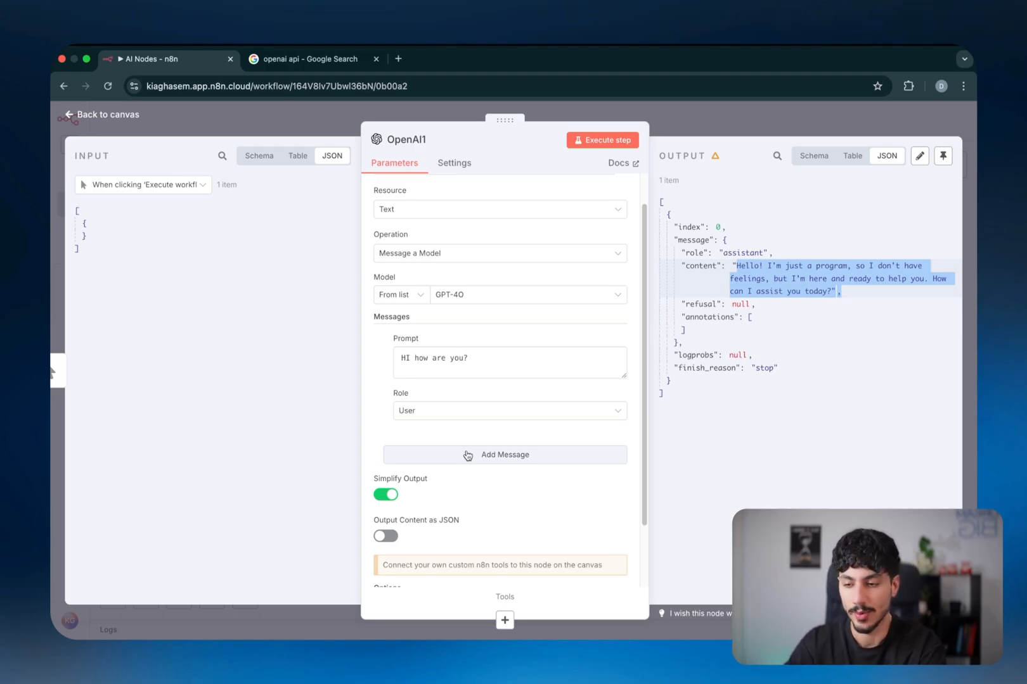
click(418, 417)
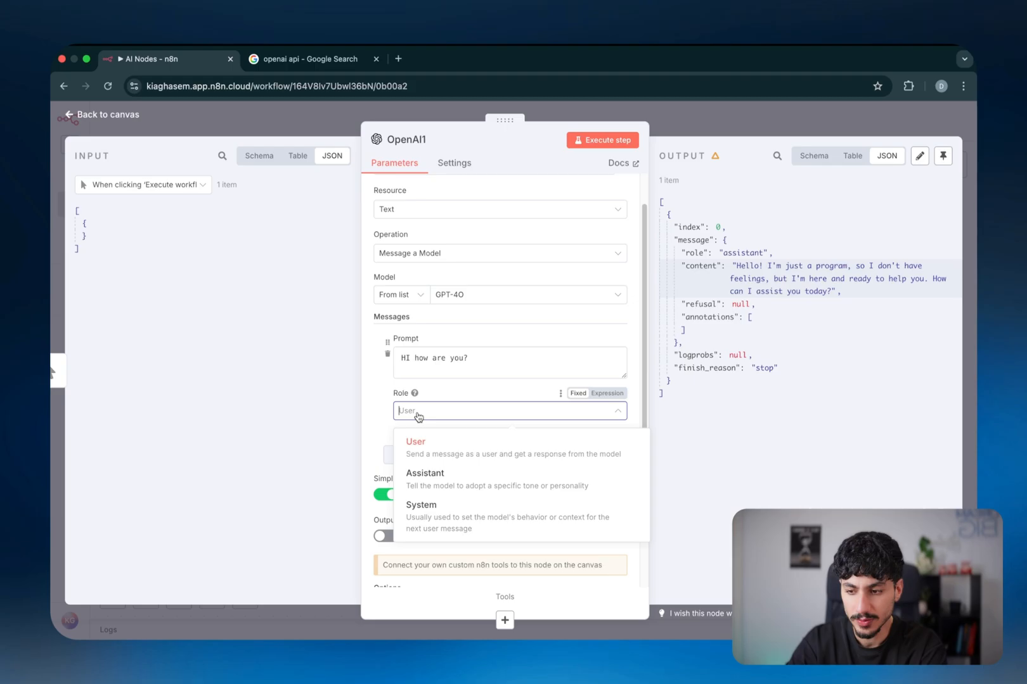
click(426, 510)
click(442, 411)
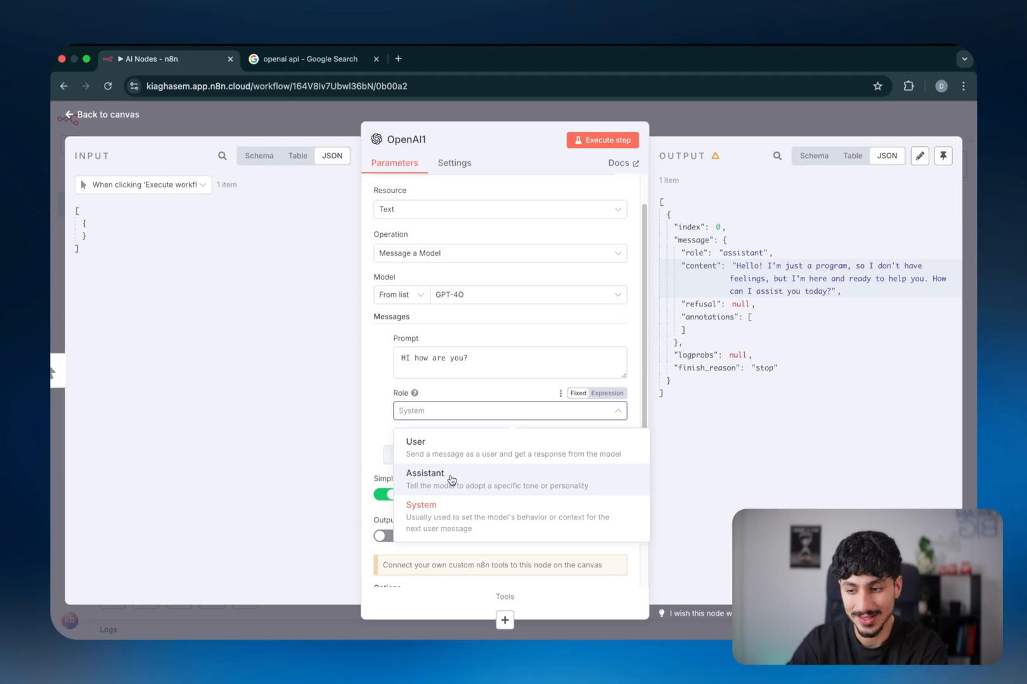
click(451, 480)
click(435, 415)
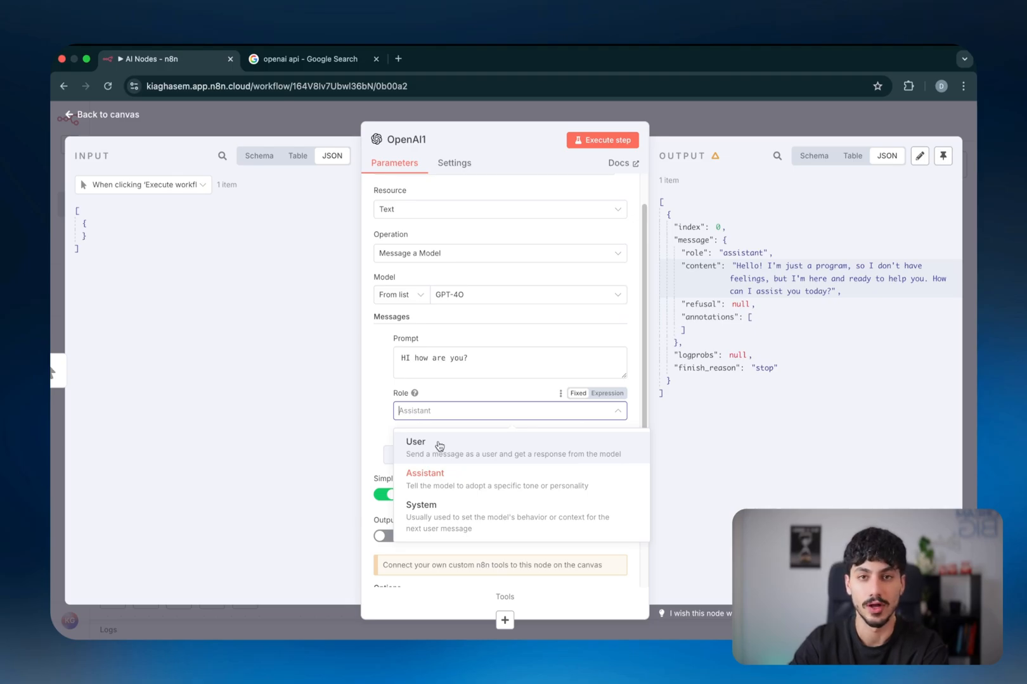
click(438, 446)
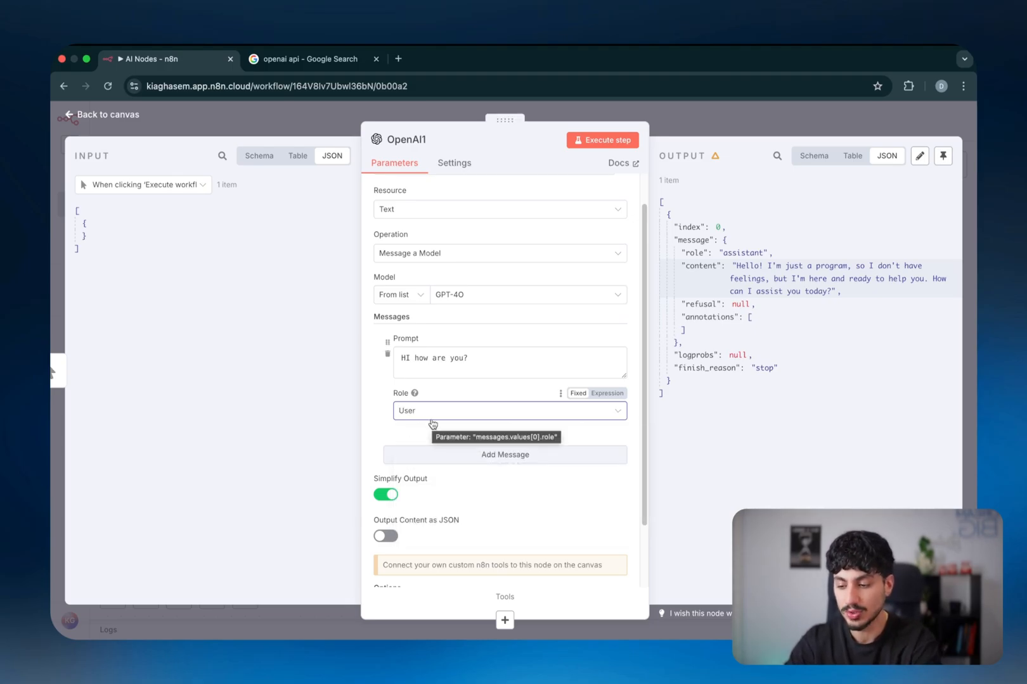
- Draw an arrow to the underlined "HI how are you?" prompt, and handwrite a divider and "What" beside it
key(ctrl+a)
mouse_move(337, 406)
mouse_down()
mouse_move(396, 360)
mouse_move(469, 366)
mouse_up()
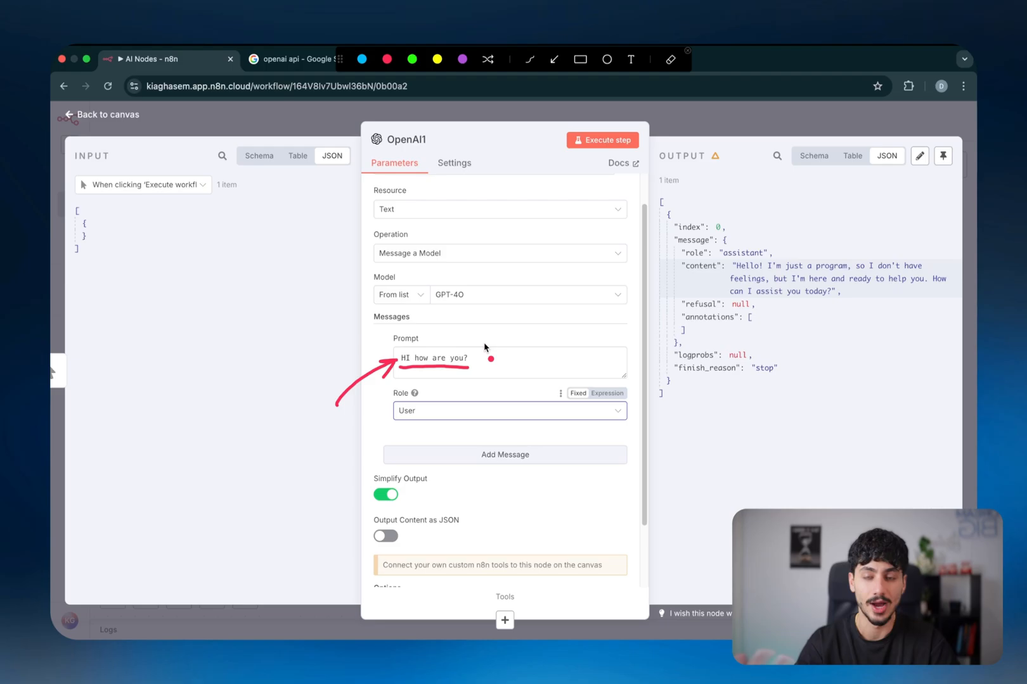
drag(529, 337, 520, 382)
mouse_move(559, 348)
mouse_down()
mouse_move(571, 359)
mouse_move(611, 355)
mouse_move(620, 343)
mouse_up()
- Handwrite an underlined "Task" above the prompt, and clear all the drawings
mouse_move(471, 309)
mouse_down()
mouse_move(483, 308)
mouse_move(474, 327)
mouse_up()
drag(492, 310, 498, 320)
drag(504, 310, 542, 307)
drag(492, 331, 543, 315)
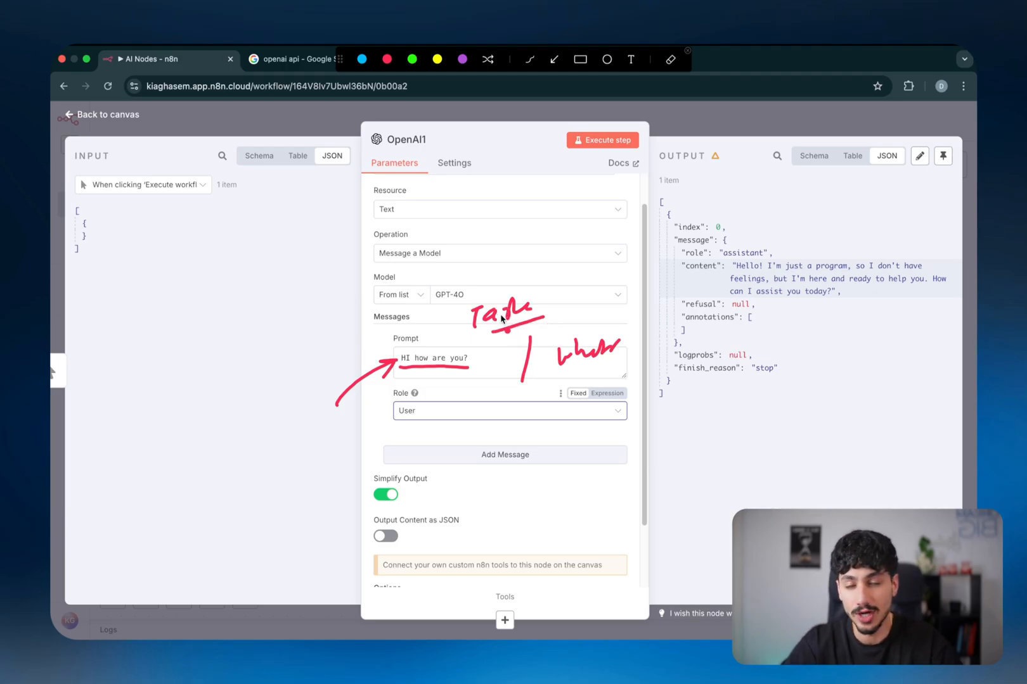
click(500, 343)
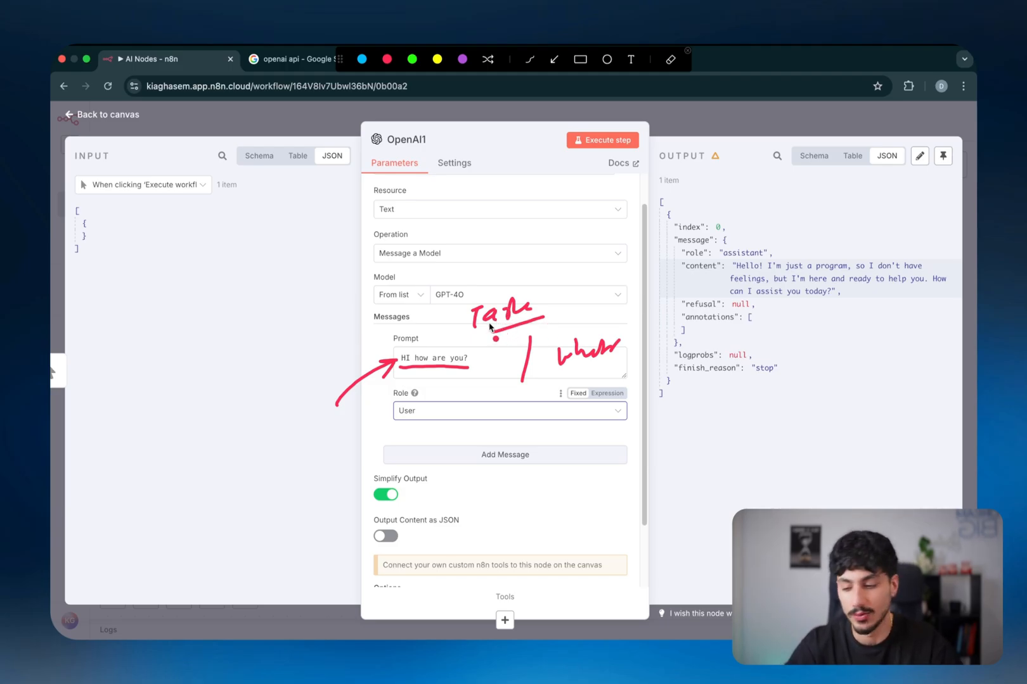
key(Escape)
- Add a second message to the node and set its role to System
click(488, 455)
click(461, 538)
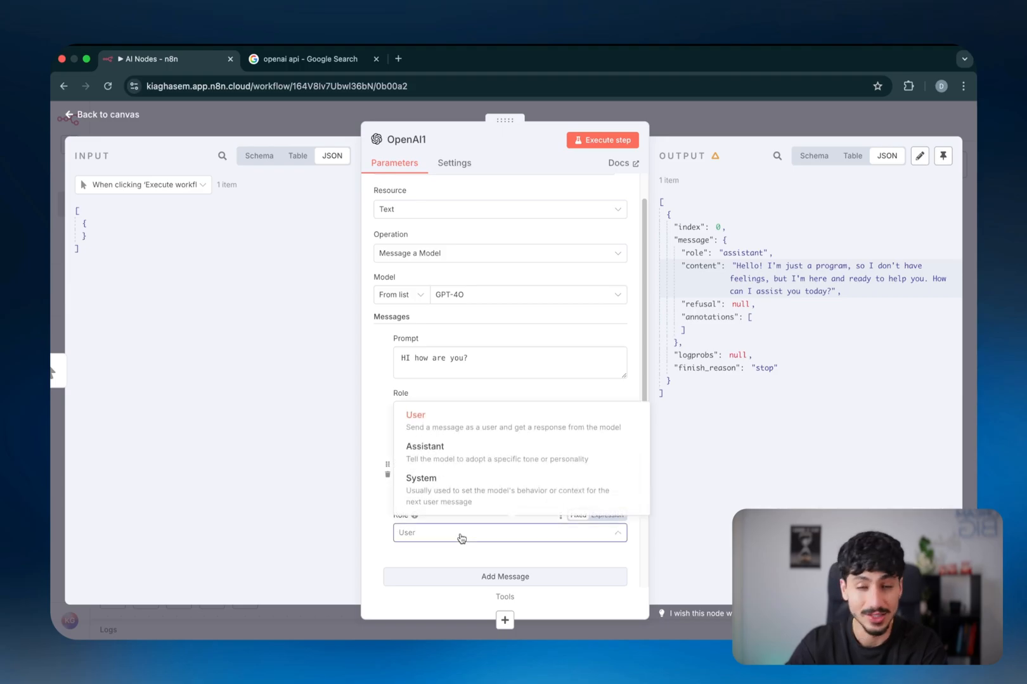
click(463, 500)
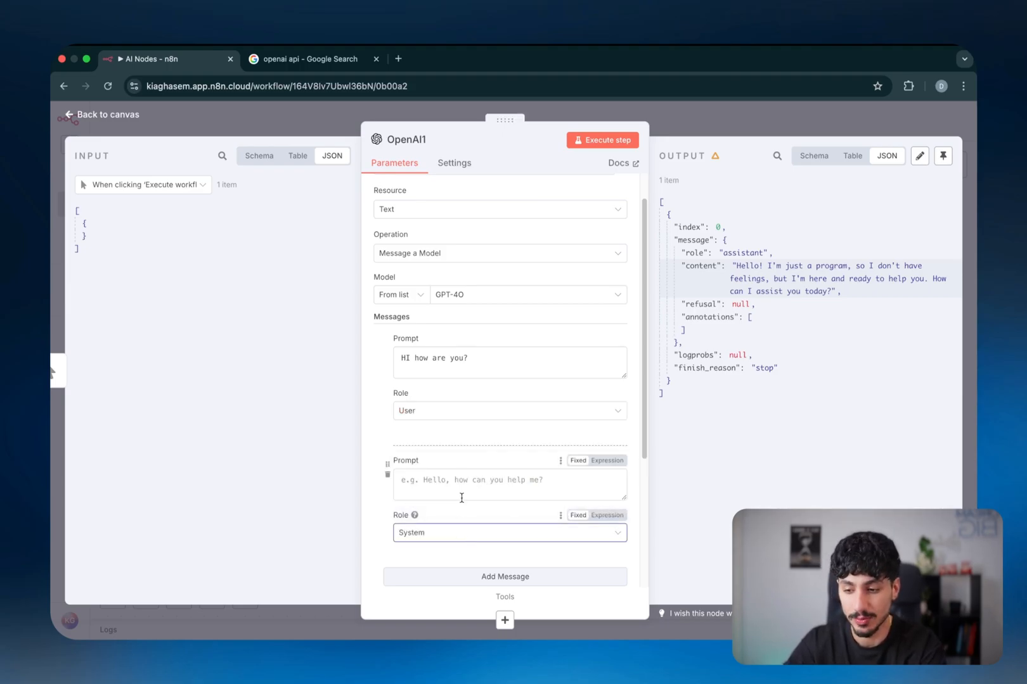
- Handwrite an underlined "FIXED" above the system message, circle the user prompt, and mark the system message with freehand strokes
key(ctrl+shift+a)
mouse_move(436, 429)
mouse_down()
mouse_move(434, 450)
mouse_move(444, 424)
mouse_up()
mouse_move(432, 440)
mouse_down()
mouse_move(486, 423)
mouse_move(457, 445)
mouse_move(505, 432)
mouse_up()
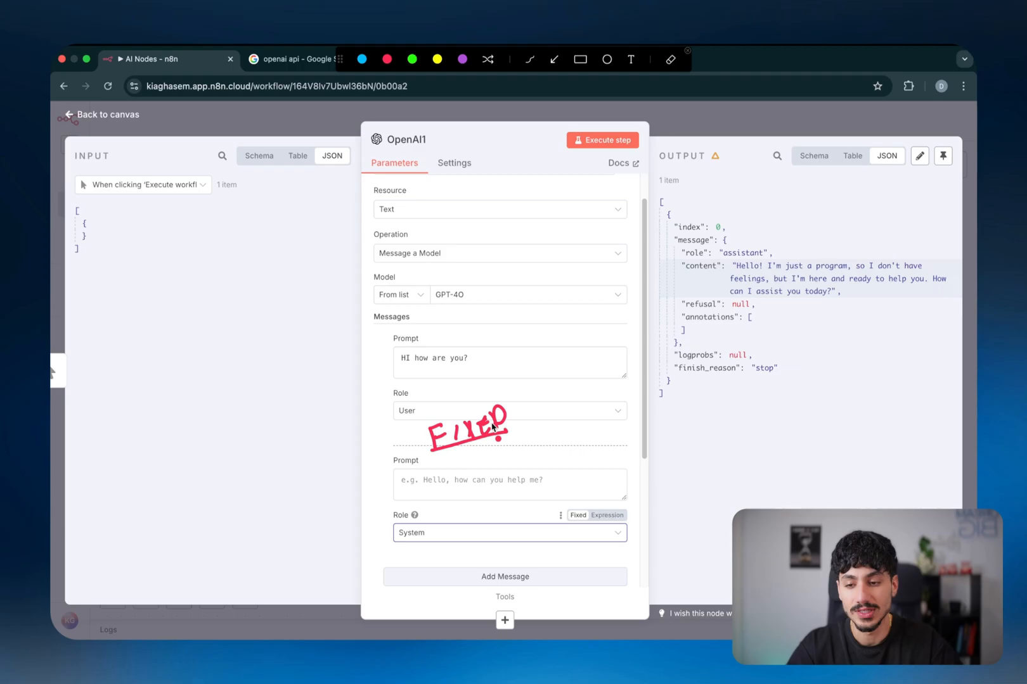
mouse_move(467, 363)
mouse_down()
mouse_move(439, 373)
mouse_move(394, 353)
mouse_move(457, 345)
mouse_up()
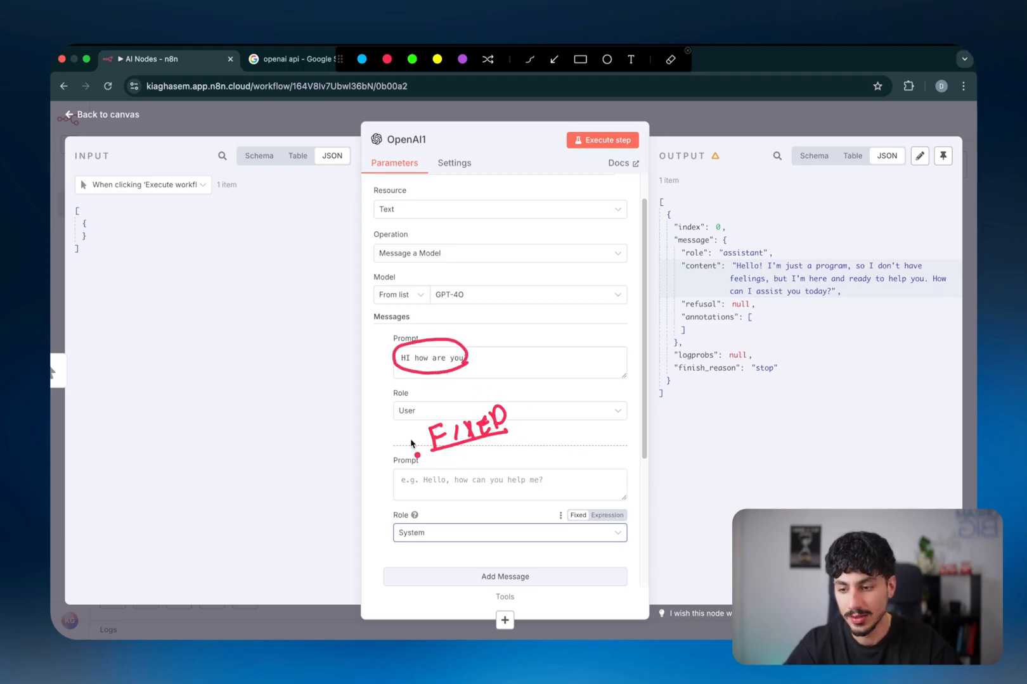
drag(408, 431, 385, 504)
mouse_move(614, 448)
mouse_down()
mouse_move(615, 504)
mouse_move(681, 420)
mouse_move(665, 447)
mouse_up()
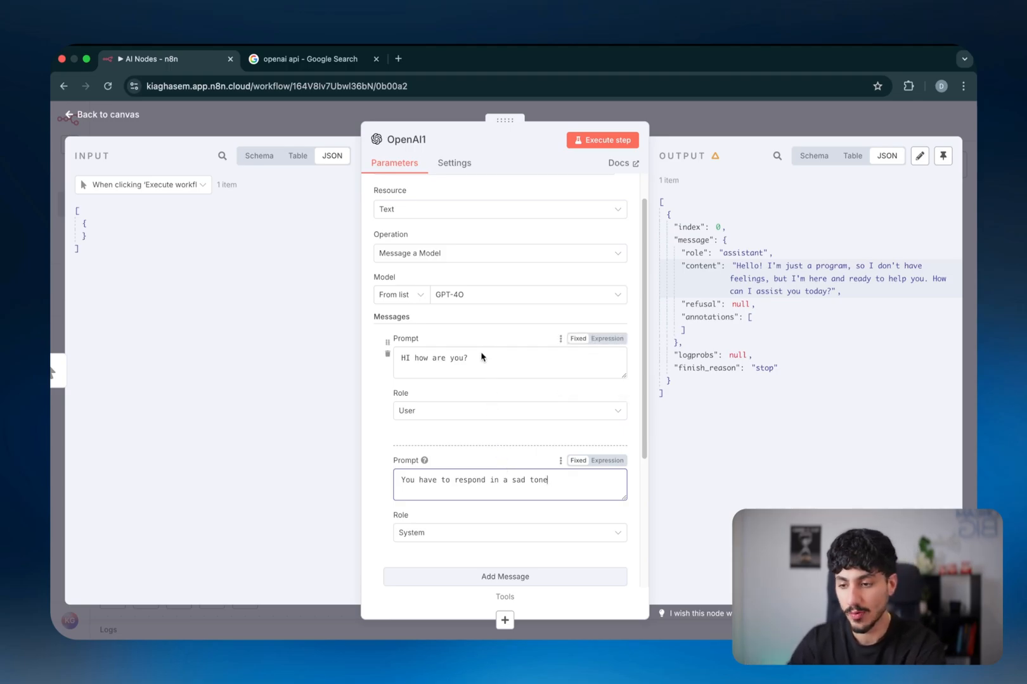
- Highlight the text of the user prompt and of the system prompt to compare them
drag(476, 359, 385, 360)
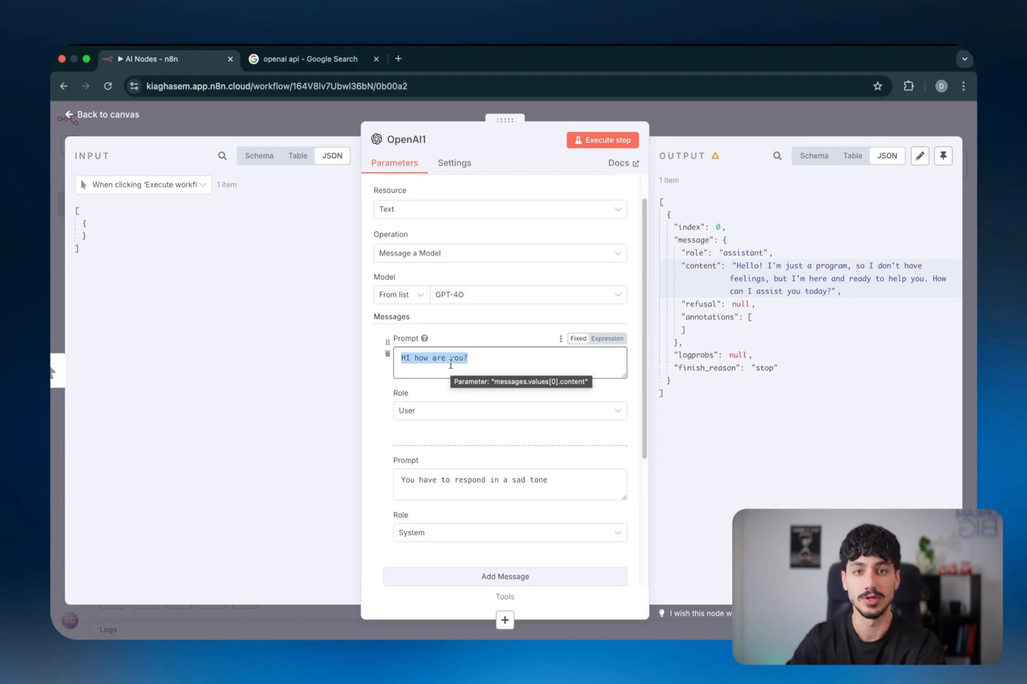
triple_click(401, 480)
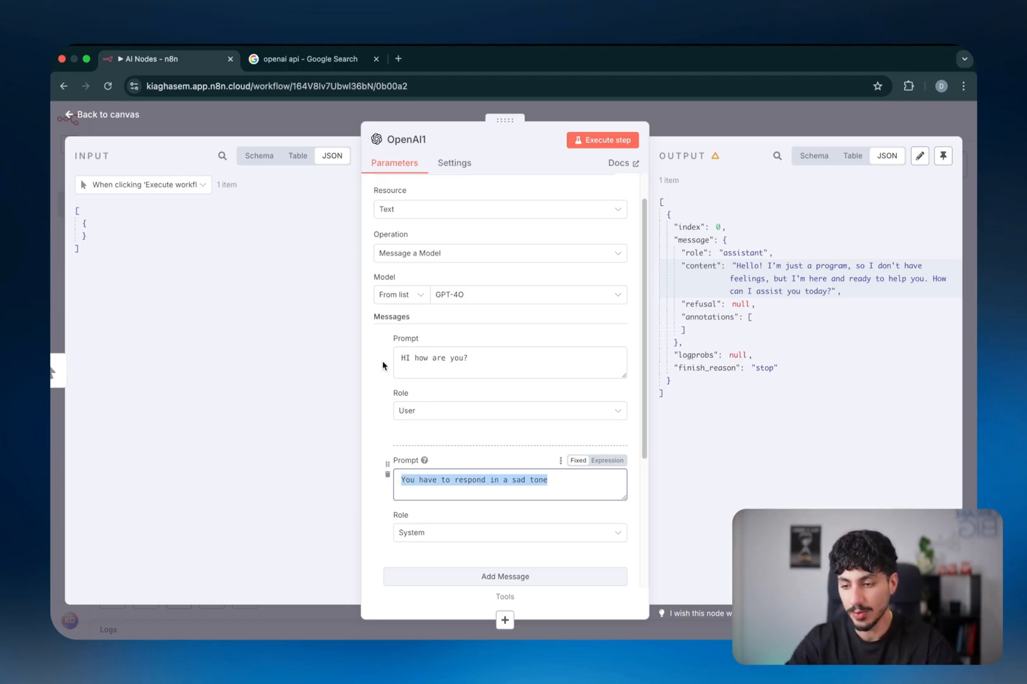
click(350, 407)
- Draw a brace beside the system message with an arrow pointing at it
key(ctrl+a)
drag(379, 449, 388, 516)
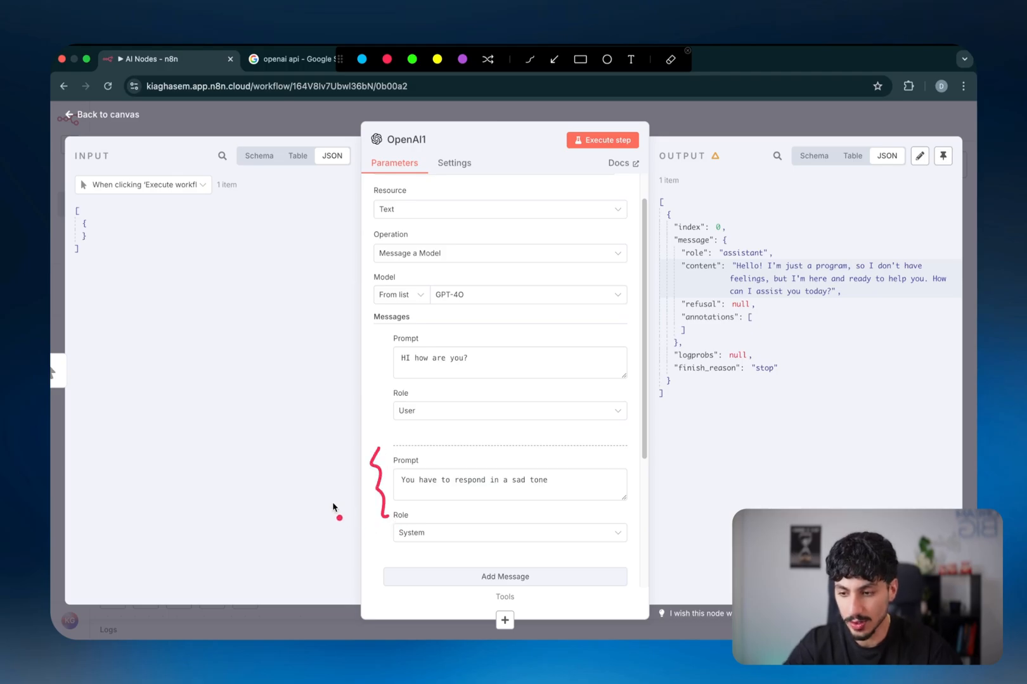
drag(310, 499, 358, 480)
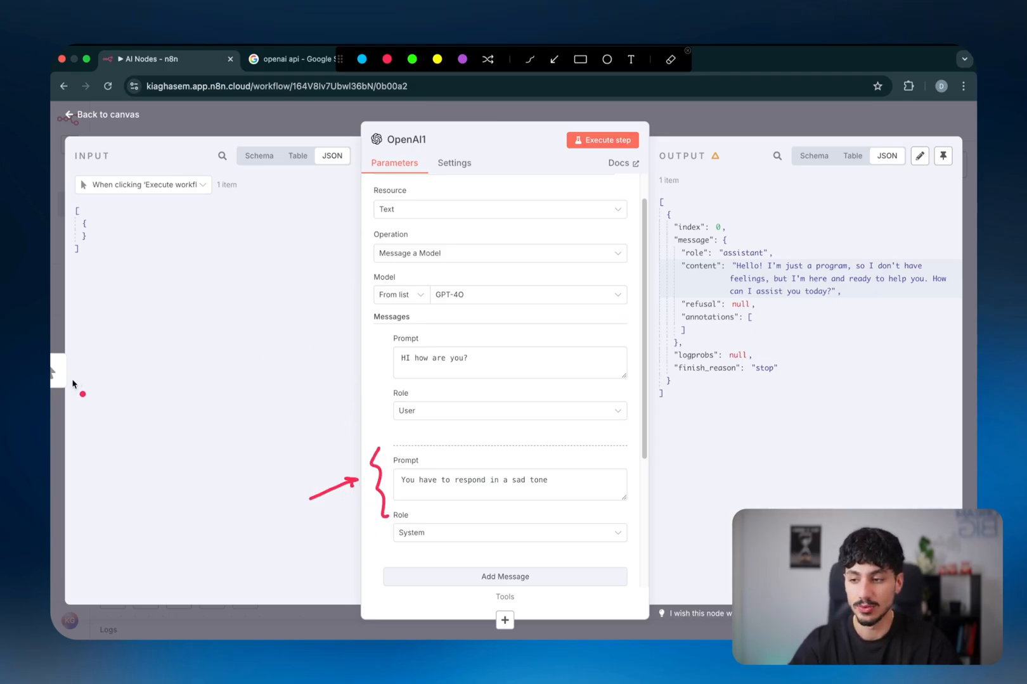
- Annotate the messages with freehand arrows toward the node and the user prompt, circle the System and User roles, and clear the drawings
drag(71, 388, 320, 257)
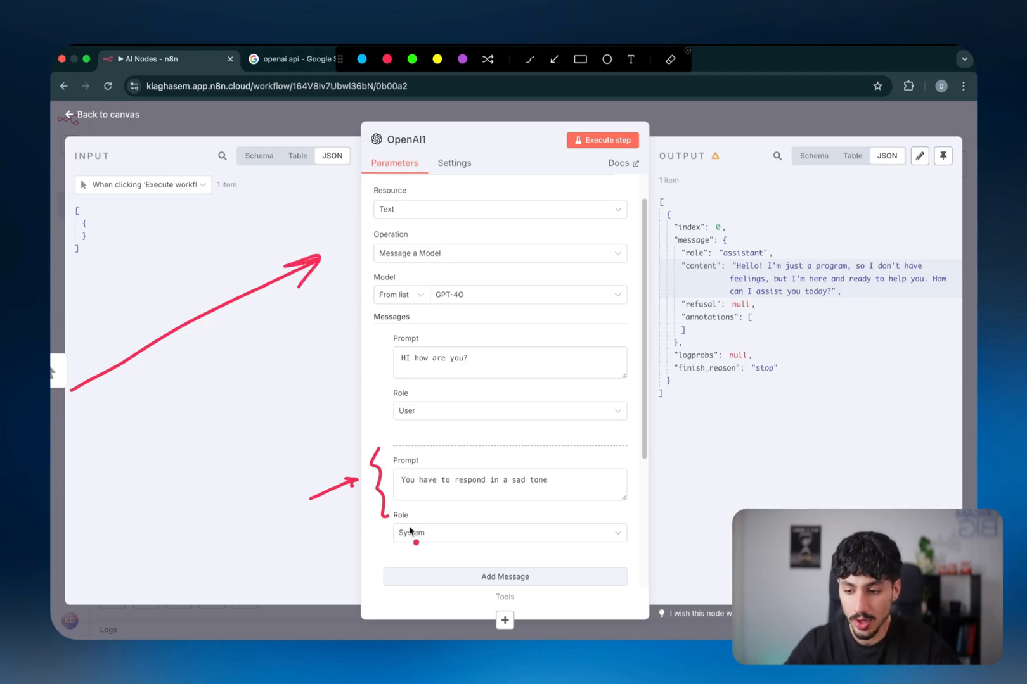
mouse_move(430, 546)
mouse_down()
mouse_move(381, 515)
mouse_move(419, 555)
mouse_up()
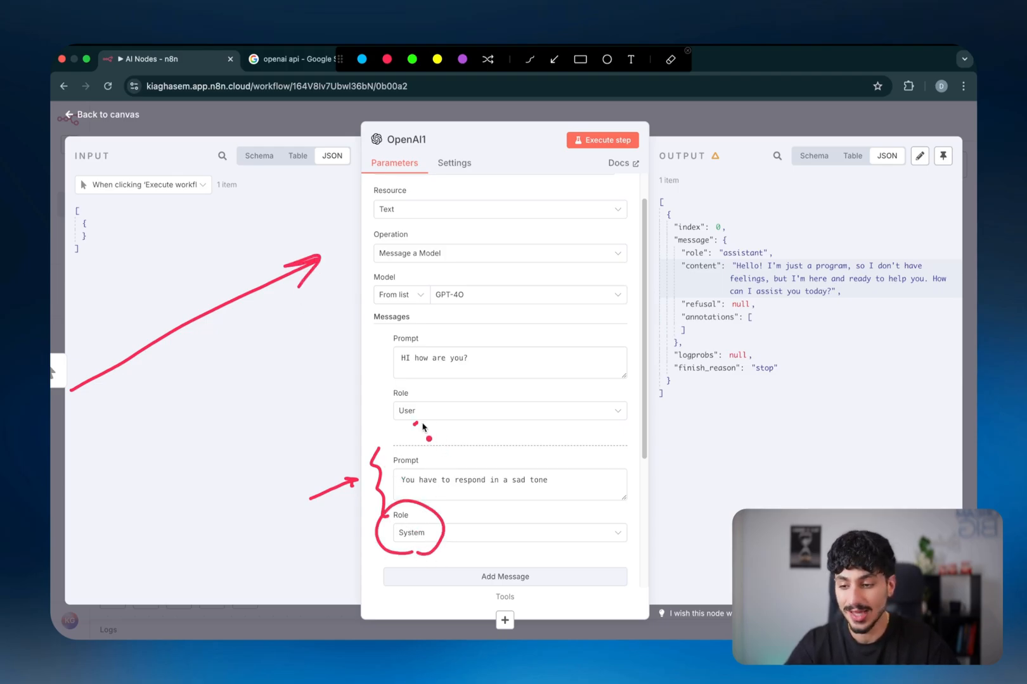
mouse_move(422, 428)
mouse_down()
mouse_move(435, 412)
mouse_move(417, 425)
mouse_up()
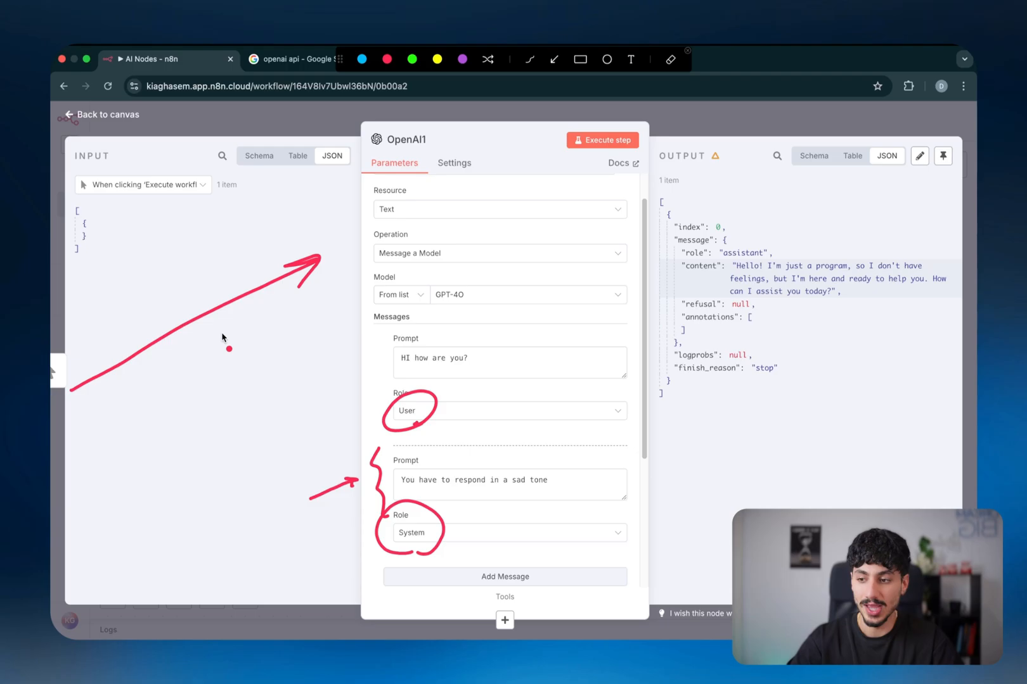
mouse_move(85, 283)
mouse_down()
mouse_move(119, 304)
mouse_move(107, 310)
mouse_up()
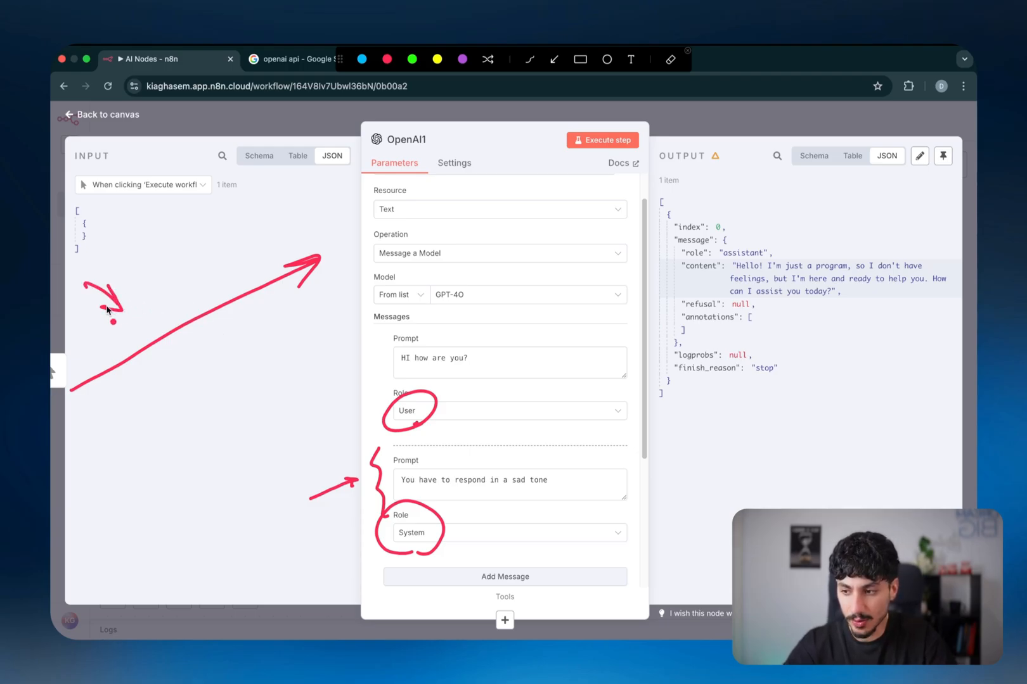
drag(345, 393, 389, 366)
mouse_move(368, 366)
mouse_down()
mouse_move(389, 366)
mouse_move(379, 382)
mouse_up()
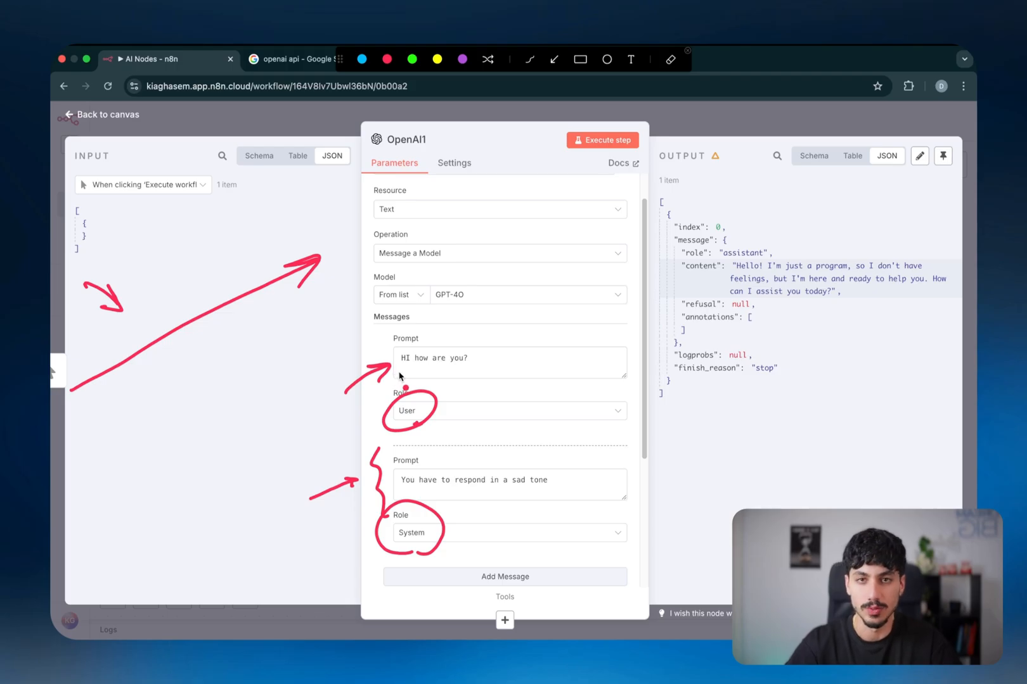
key(Escape)
- Sketch a large and a small pair of brackets in the input area with a dividing line and arrows at each, and clear them
scroll(465, 481, down, 1)
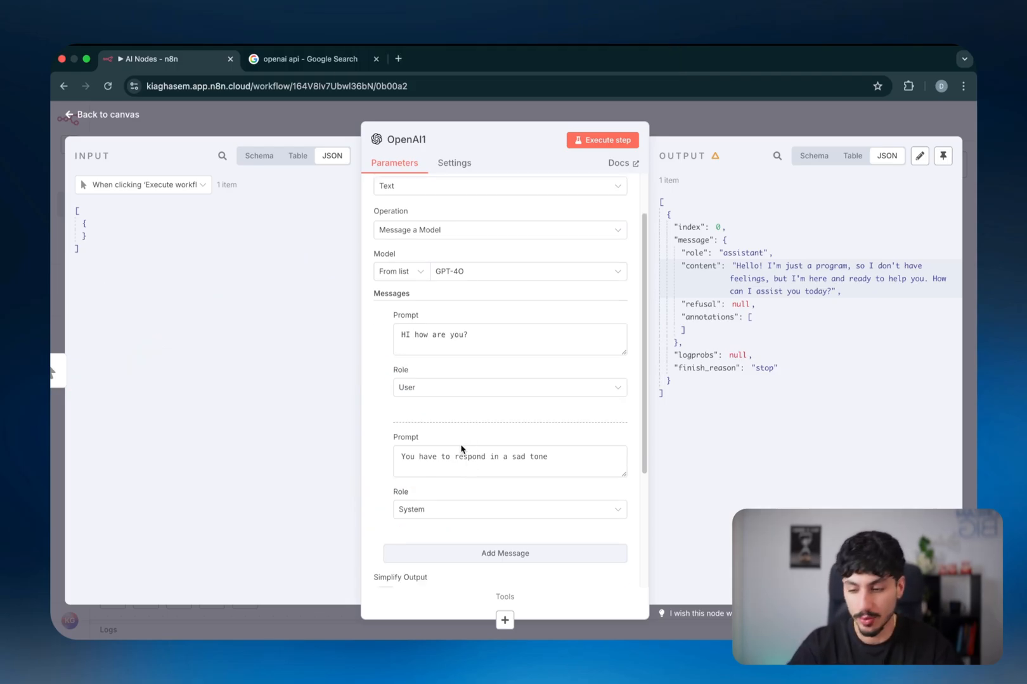
key(ctrl+a)
mouse_move(192, 287)
mouse_down()
mouse_move(175, 292)
mouse_move(210, 558)
mouse_up()
mouse_move(270, 312)
mouse_down()
mouse_move(305, 334)
mouse_move(278, 509)
mouse_up()
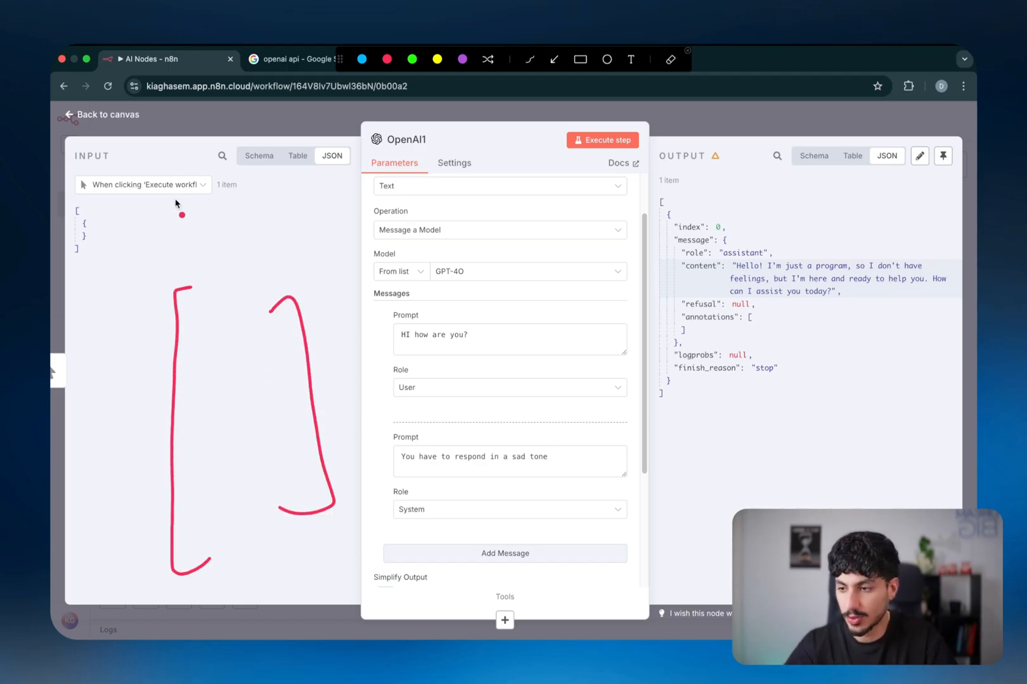
mouse_move(183, 200)
mouse_down()
mouse_move(166, 222)
mouse_move(189, 258)
mouse_up()
mouse_move(247, 192)
mouse_down()
mouse_move(277, 241)
mouse_move(259, 249)
mouse_up()
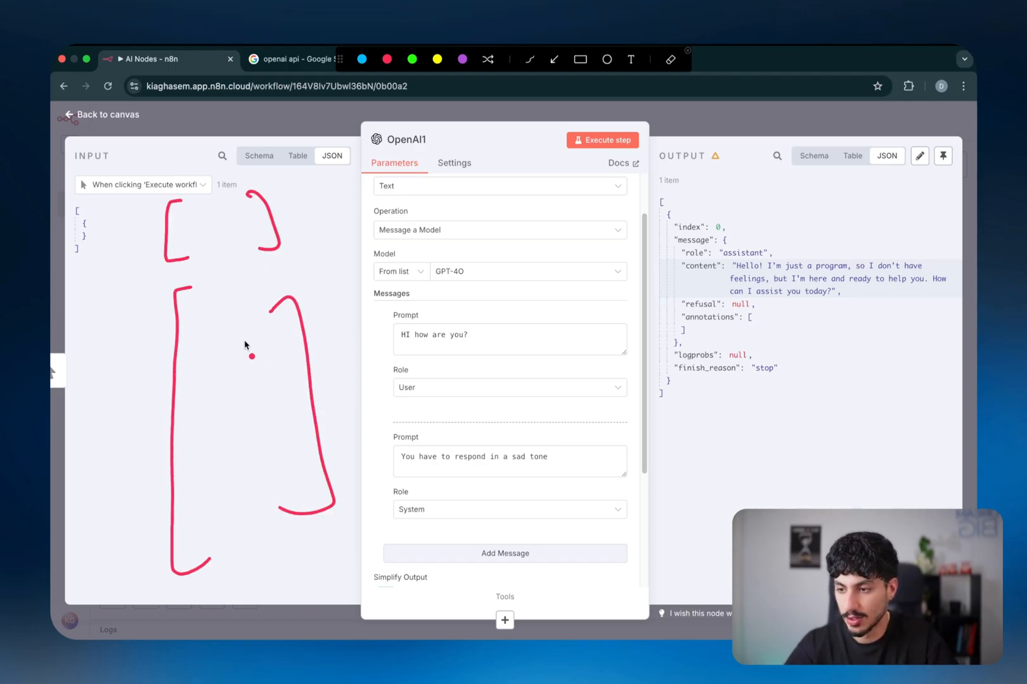
mouse_move(108, 389)
mouse_down()
mouse_move(141, 347)
mouse_move(170, 334)
mouse_move(149, 371)
mouse_move(169, 345)
mouse_move(182, 348)
mouse_up()
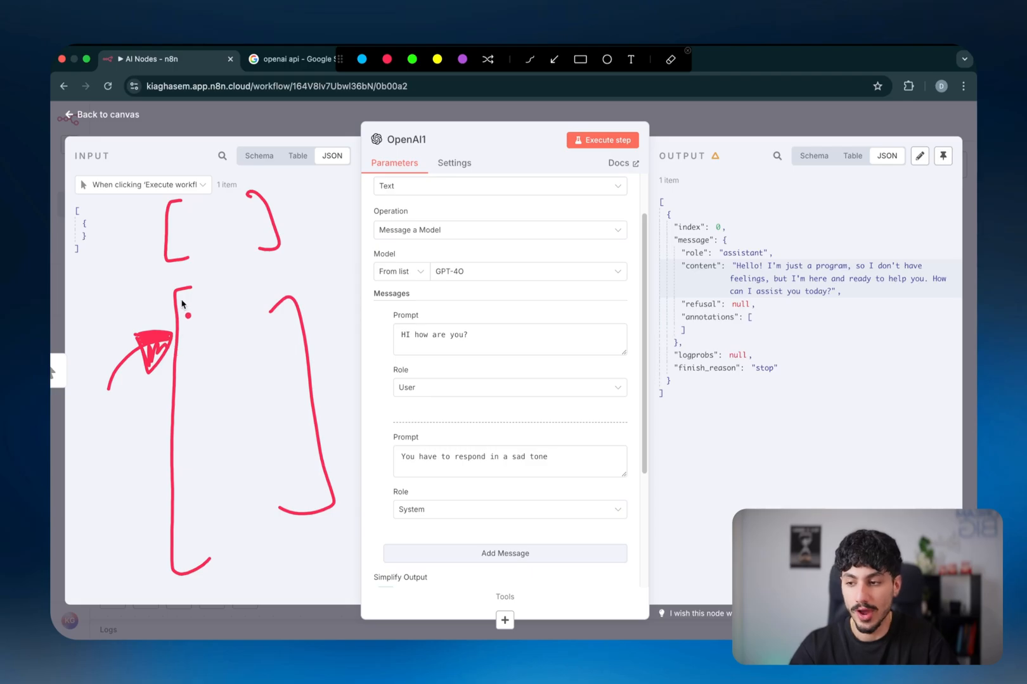
mouse_move(97, 315)
mouse_down()
mouse_move(149, 250)
mouse_move(127, 269)
mouse_move(132, 260)
mouse_up()
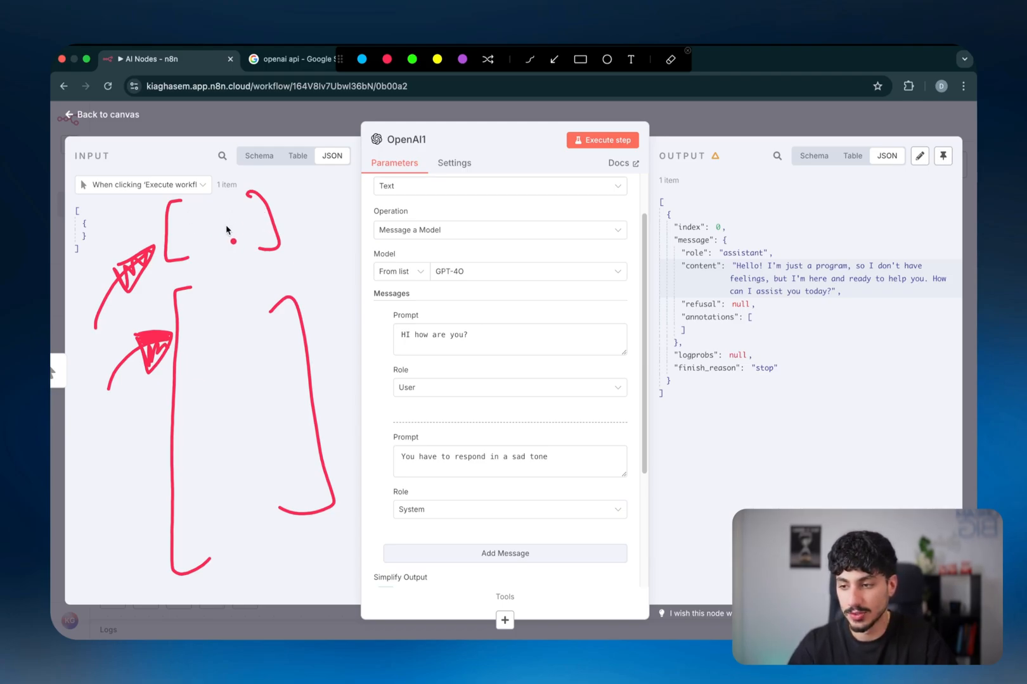
mouse_move(125, 300)
mouse_down()
mouse_move(305, 242)
mouse_move(314, 291)
mouse_move(326, 272)
mouse_up()
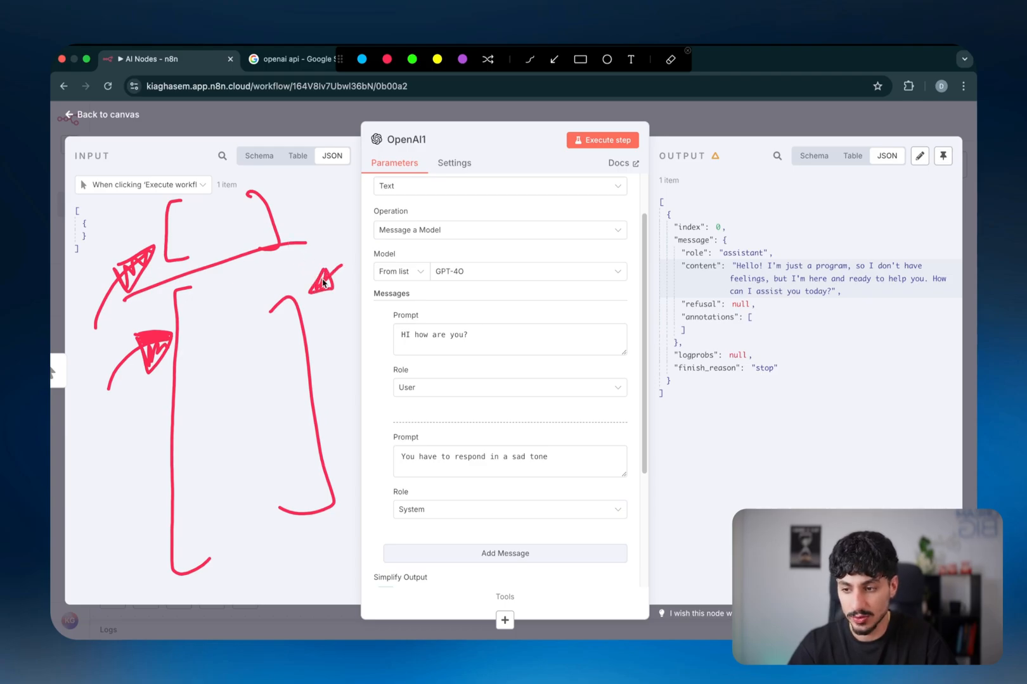
mouse_move(319, 181)
mouse_down()
mouse_move(286, 206)
mouse_move(303, 190)
mouse_up()
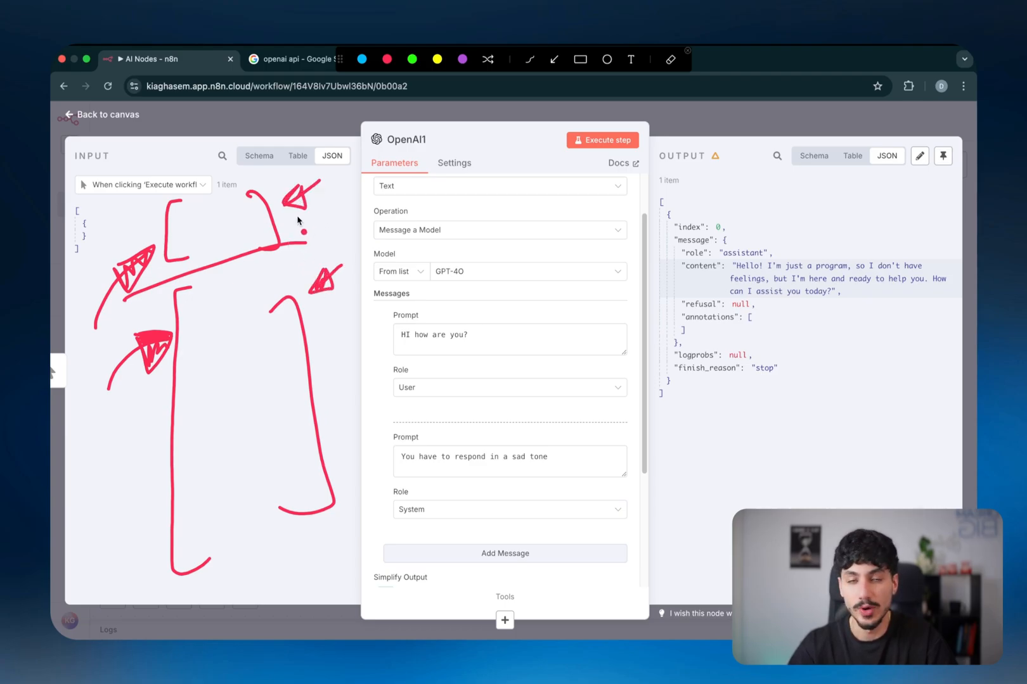
key(Escape)
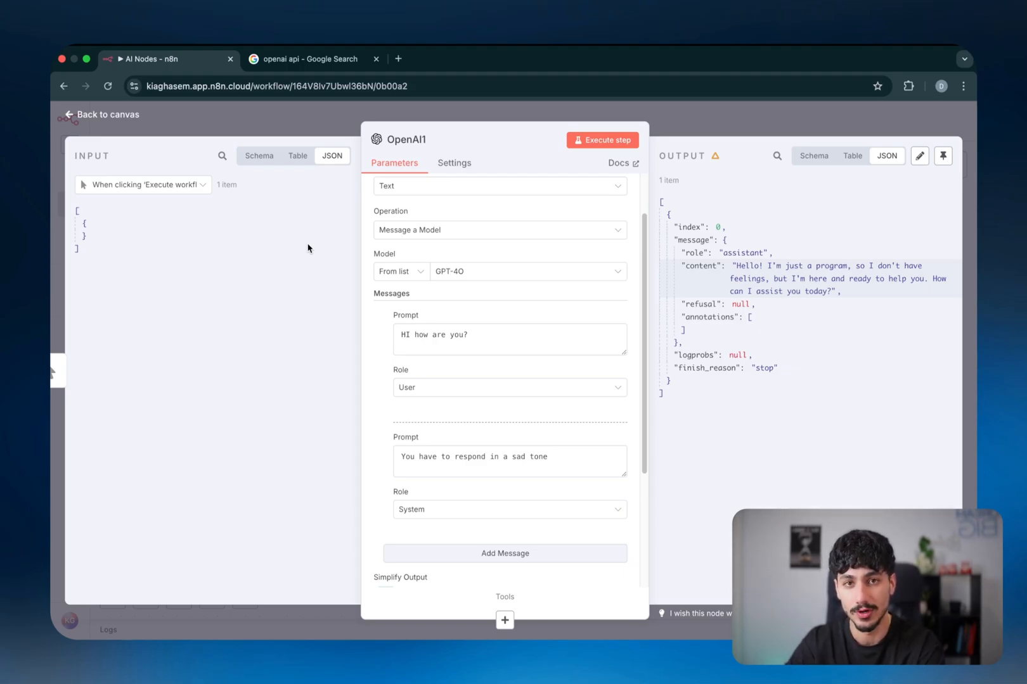
- Execute the OpenAI1 step with the sad-tone system prompt and highlight the text of the user prompt
click(611, 145)
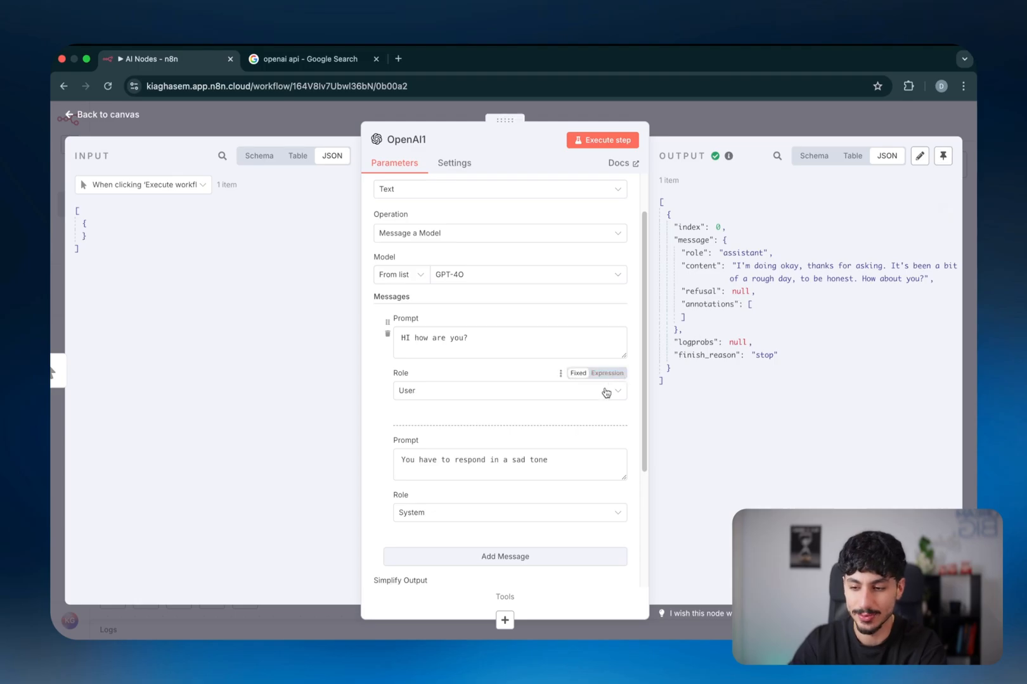
triple_click(485, 336)
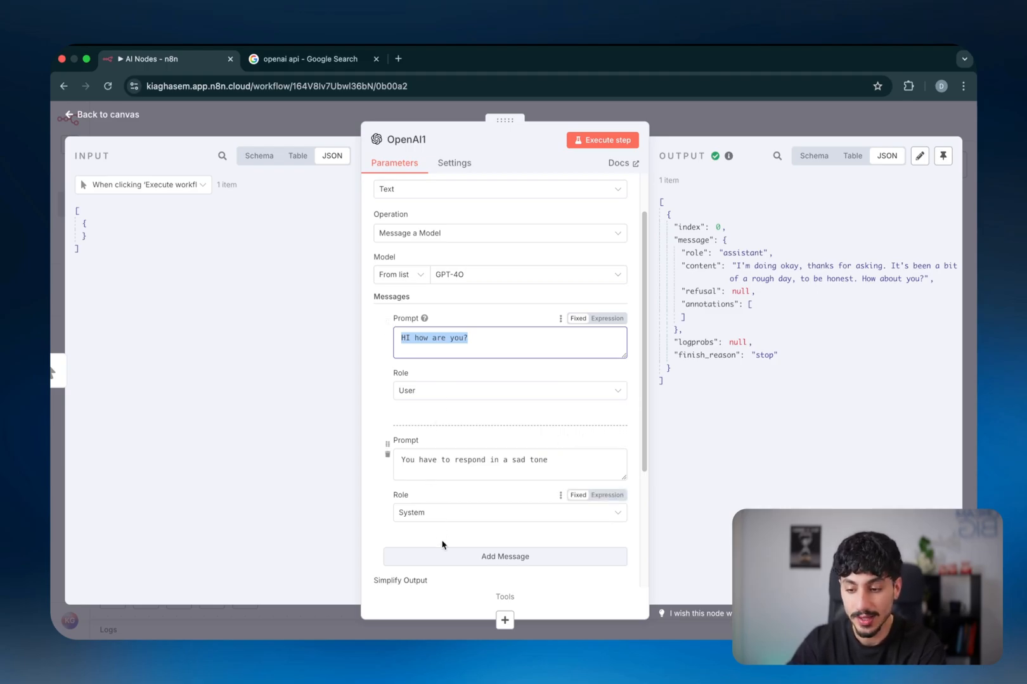
- Add a third message to the node and set its role to Assistant
click(442, 555)
scroll(444, 539, down, 2)
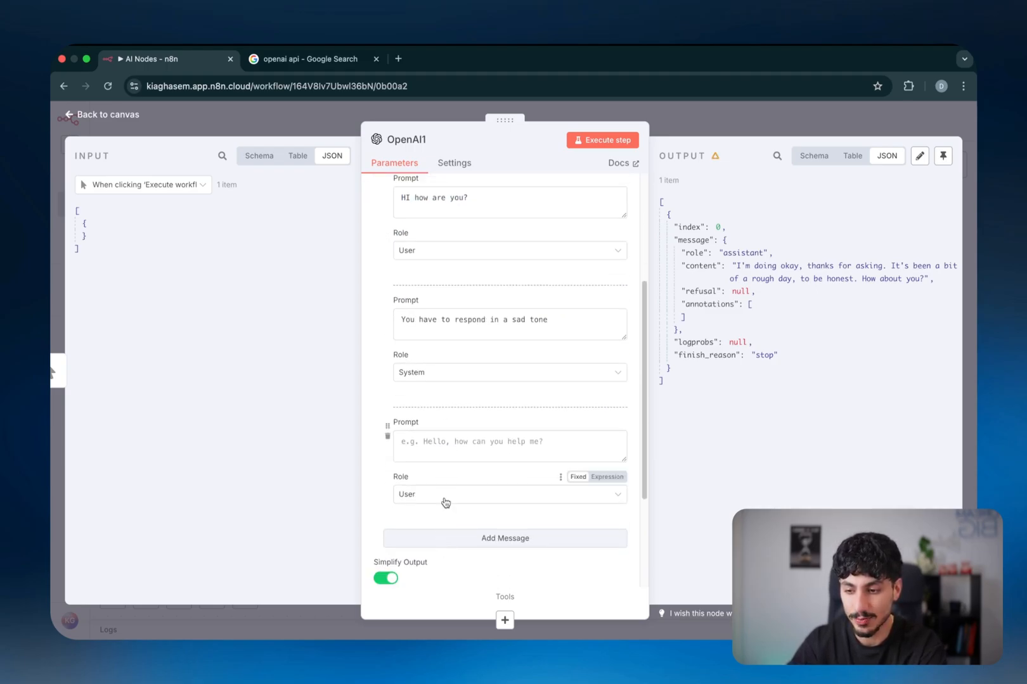
click(445, 501)
click(437, 557)
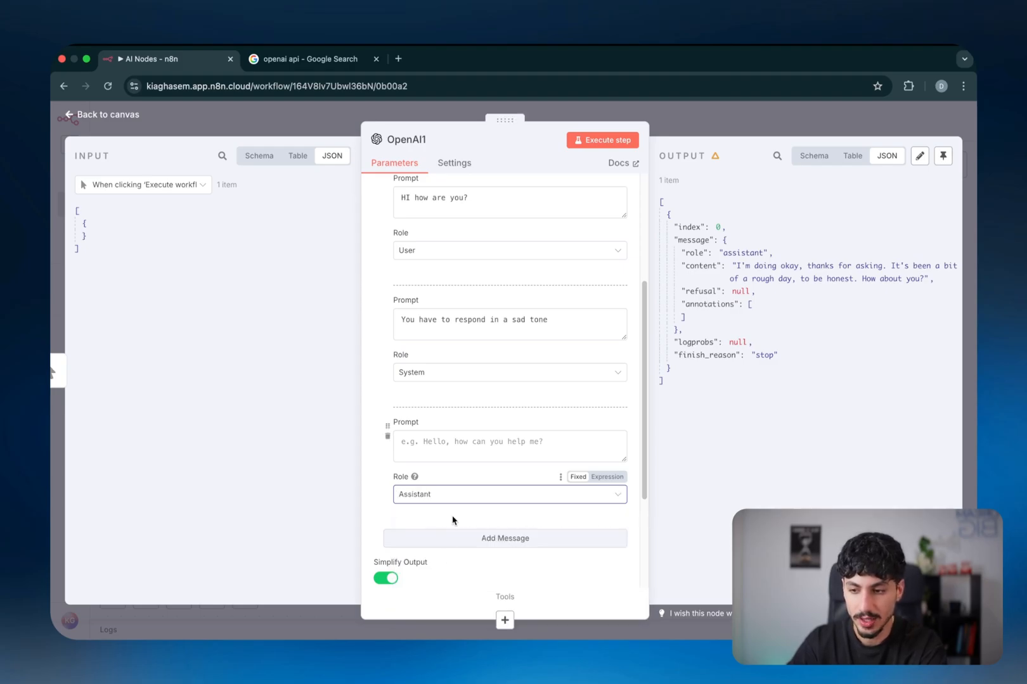
- Draw freehand brackets around the Assistant message on both sides
key(ctrl+a)
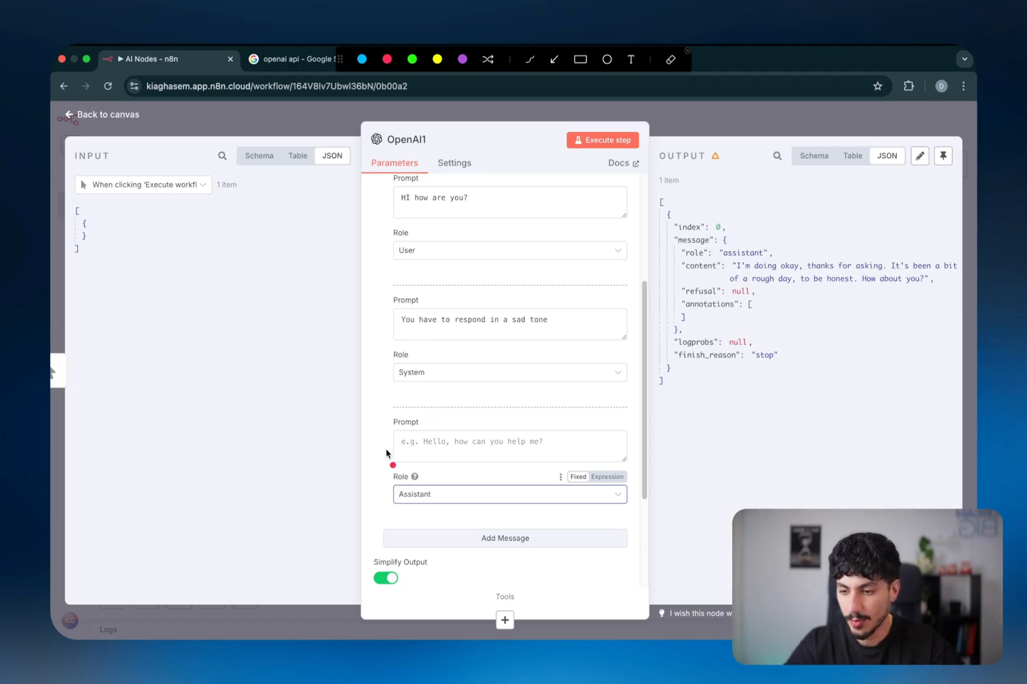
mouse_move(388, 412)
mouse_down()
mouse_move(380, 443)
mouse_move(388, 478)
mouse_up()
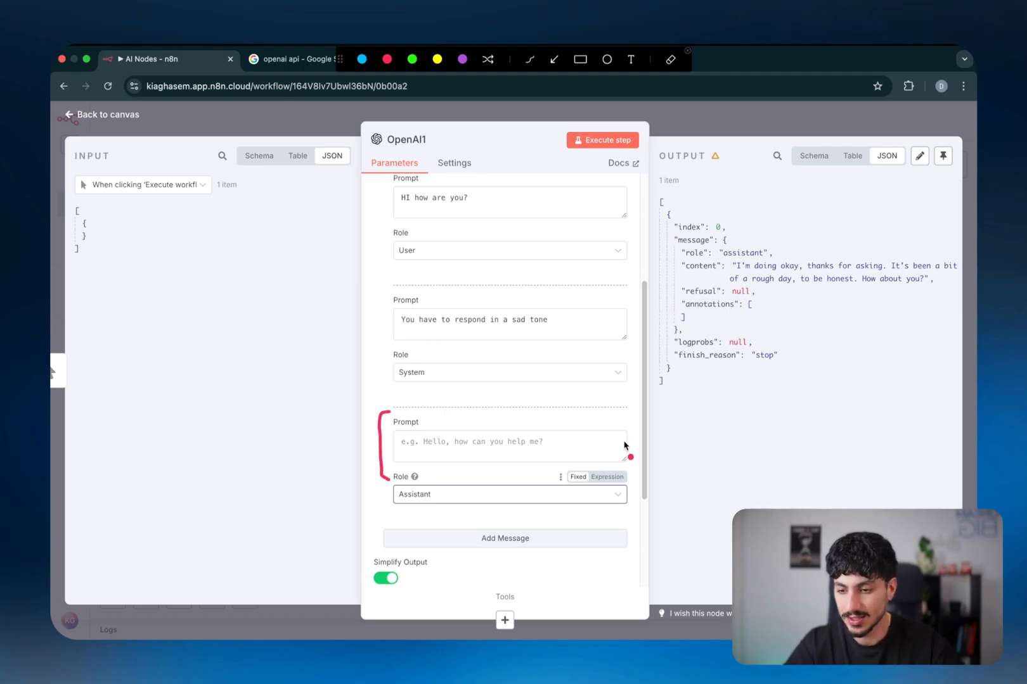
drag(629, 413, 637, 480)
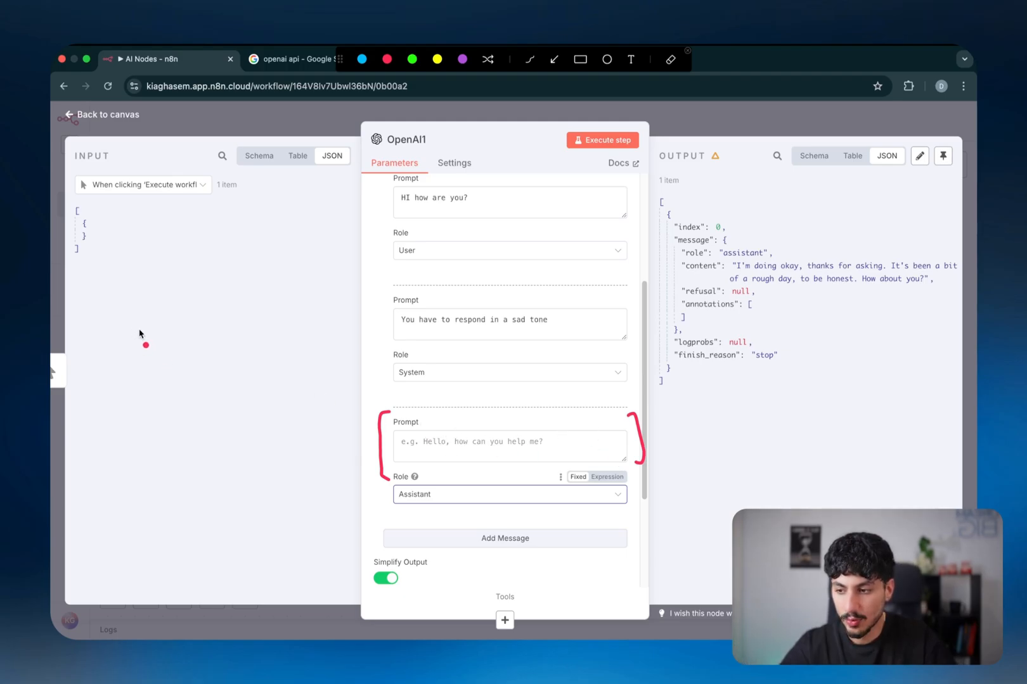
- Sketch two boxed "LLM" labels marked "1 plan" and "2 write" under an underlined heading "Blog posts"
mouse_move(140, 334)
mouse_down()
mouse_move(163, 322)
mouse_move(170, 390)
mouse_move(122, 355)
mouse_move(151, 365)
mouse_up()
drag(152, 342, 161, 372)
mouse_move(162, 361)
mouse_down()
mouse_move(168, 346)
mouse_move(175, 362)
mouse_up()
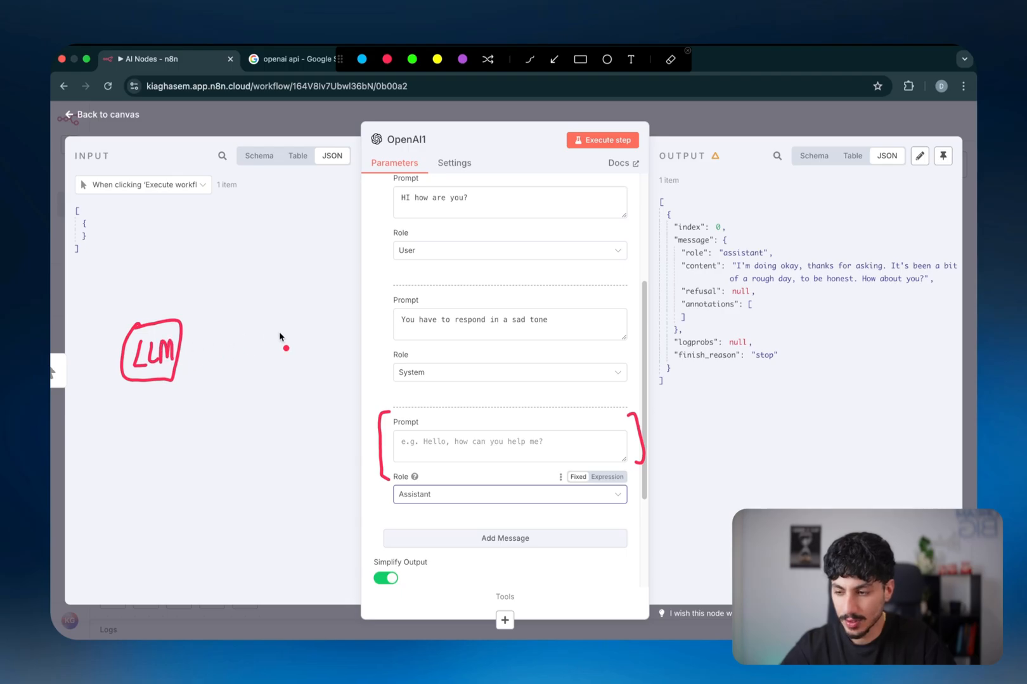
mouse_move(290, 307)
mouse_down()
mouse_move(340, 350)
mouse_move(277, 384)
mouse_move(281, 313)
mouse_up()
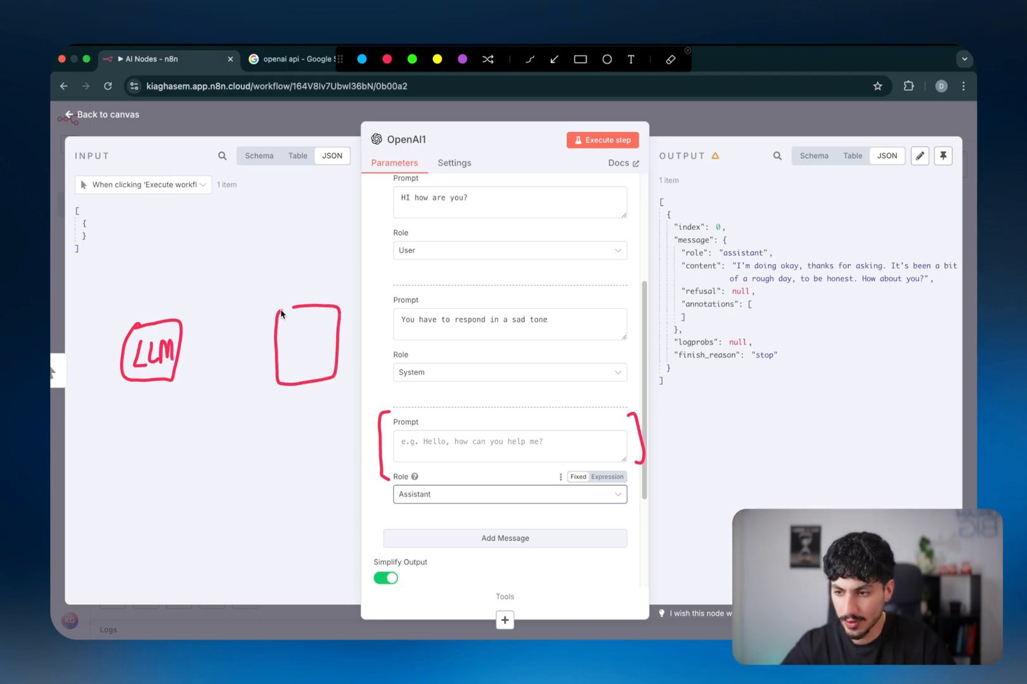
mouse_move(111, 212)
mouse_down()
mouse_move(112, 238)
mouse_move(151, 221)
mouse_move(245, 215)
mouse_up()
drag(291, 348, 329, 336)
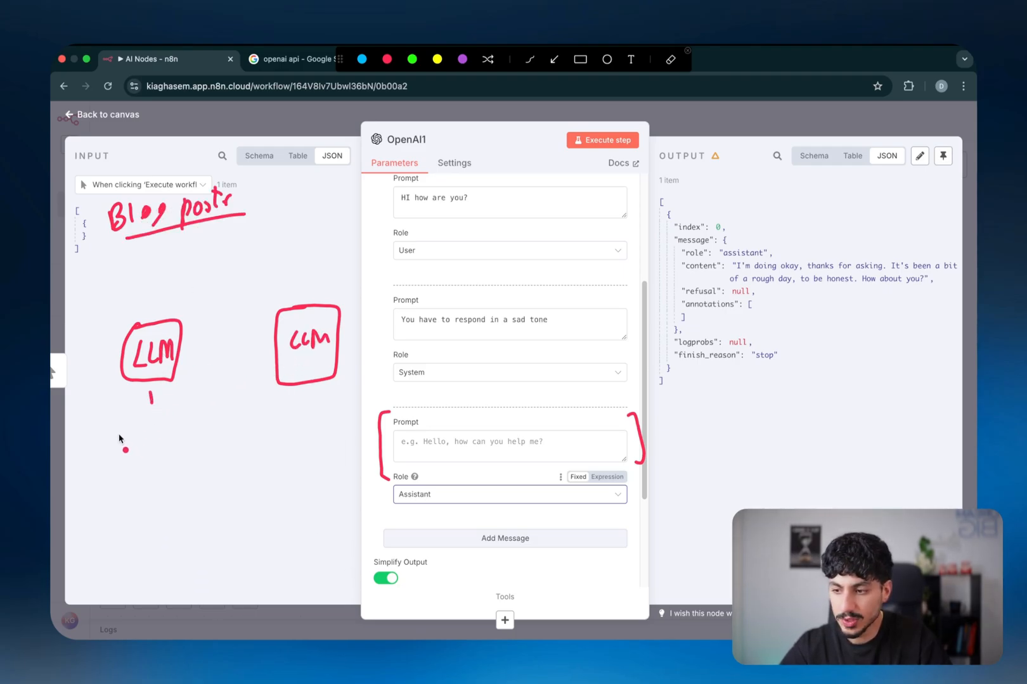
mouse_move(121, 431)
mouse_down()
mouse_move(124, 450)
mouse_move(125, 442)
mouse_up()
mouse_move(138, 418)
mouse_down()
mouse_move(140, 438)
mouse_move(165, 436)
mouse_up()
mouse_move(296, 393)
mouse_down()
mouse_move(313, 431)
mouse_move(328, 423)
mouse_up()
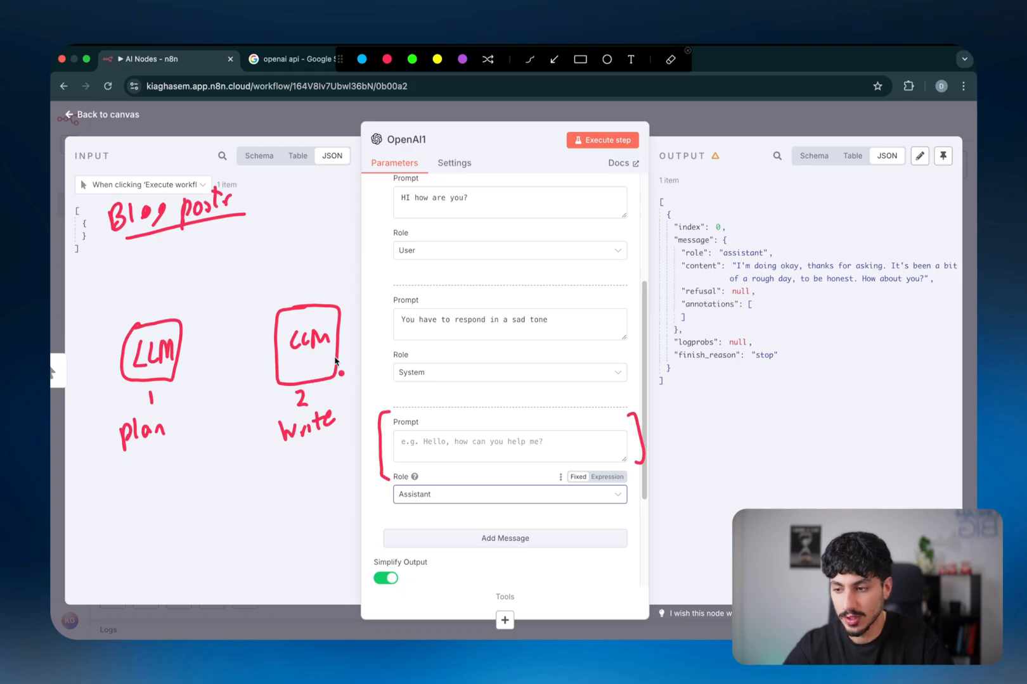
- Draw blue arrows linking the LLM boxes to the messages, handwrite "LLM chains" above them, and clear all drawings
click(361, 59)
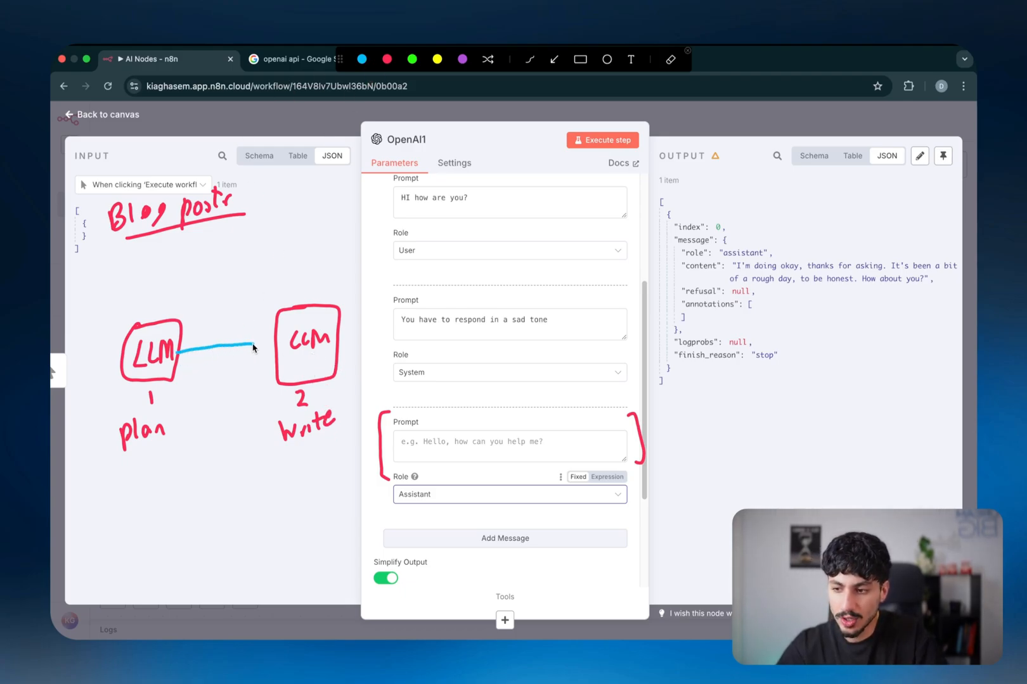
mouse_move(272, 347)
mouse_down()
mouse_move(315, 356)
mouse_move(391, 341)
mouse_up()
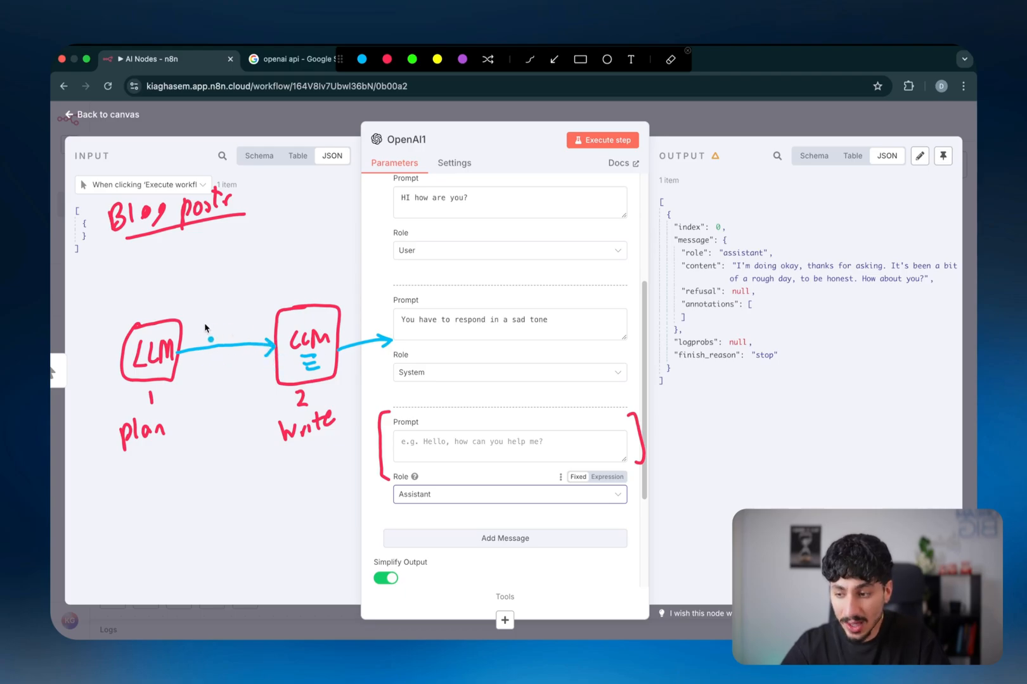
mouse_move(165, 402)
mouse_down()
mouse_move(137, 394)
mouse_move(168, 398)
mouse_move(212, 448)
mouse_move(303, 468)
mouse_move(366, 434)
mouse_up()
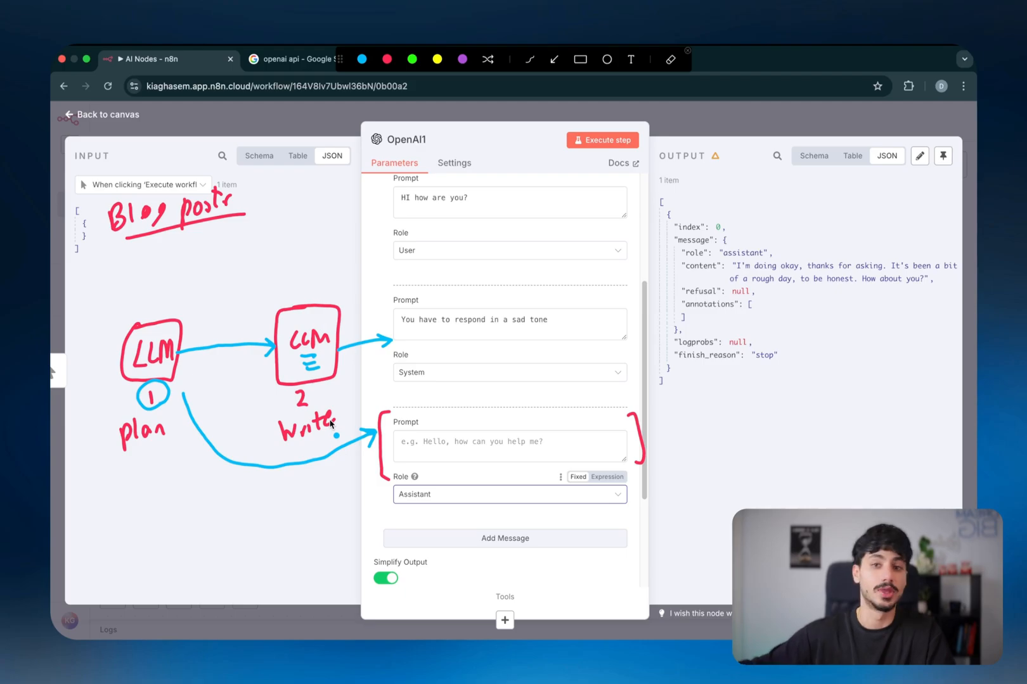
mouse_move(270, 240)
mouse_down()
mouse_move(289, 265)
mouse_move(313, 259)
mouse_up()
mouse_move(319, 260)
mouse_down()
mouse_move(327, 234)
mouse_move(390, 221)
mouse_move(419, 230)
mouse_move(425, 214)
mouse_move(414, 217)
mouse_move(419, 233)
mouse_up()
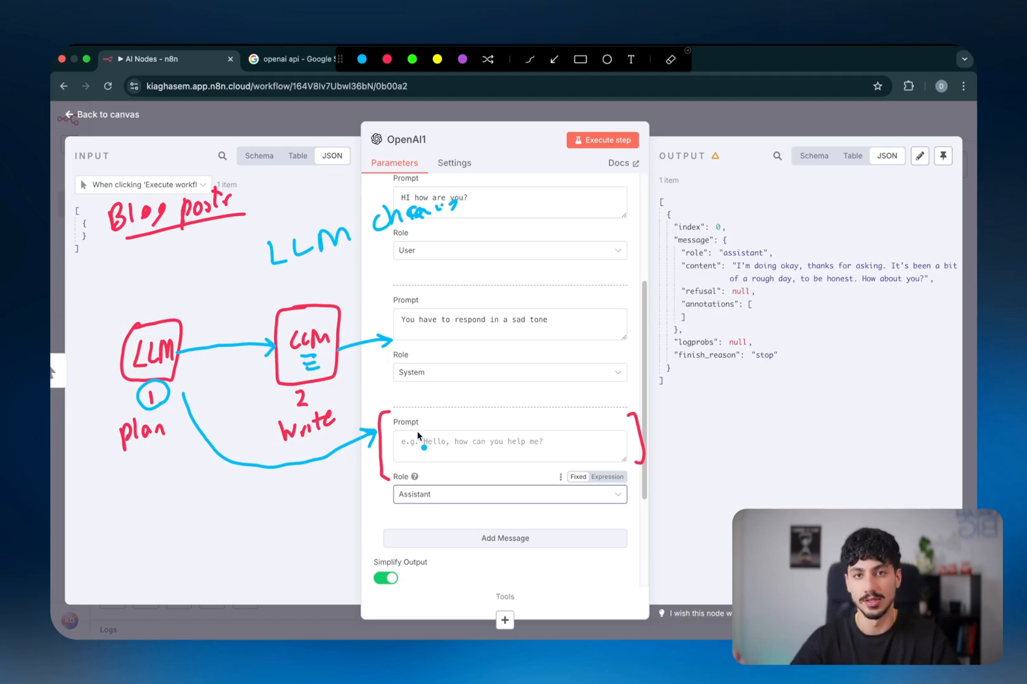
key(Escape)
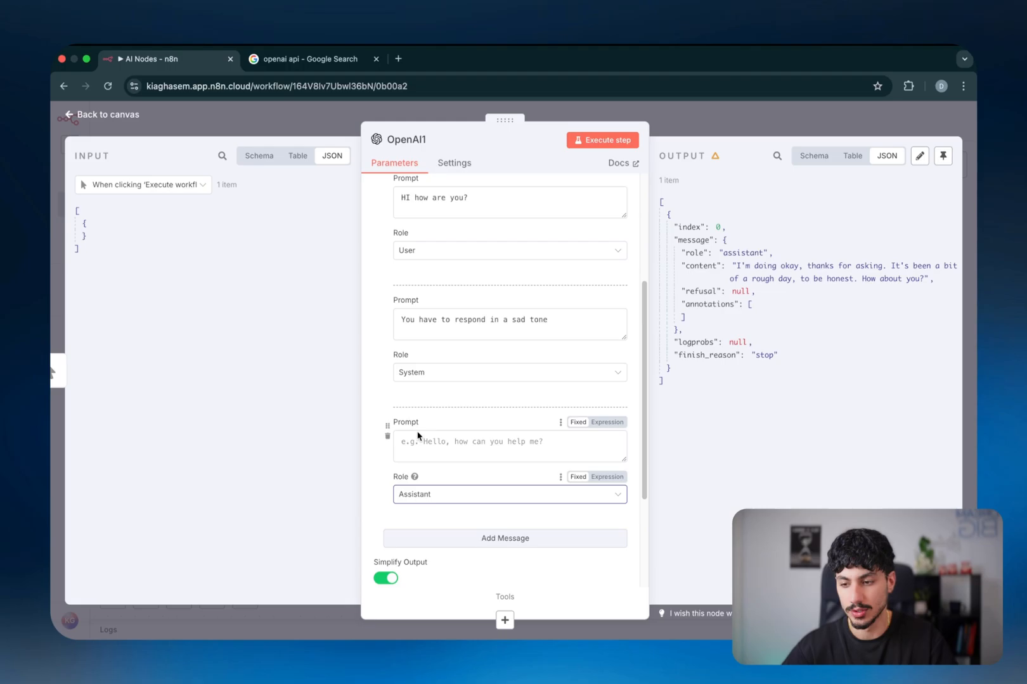
- Delete the empty Assistant message and highlight the JSON output of the node
click(388, 436)
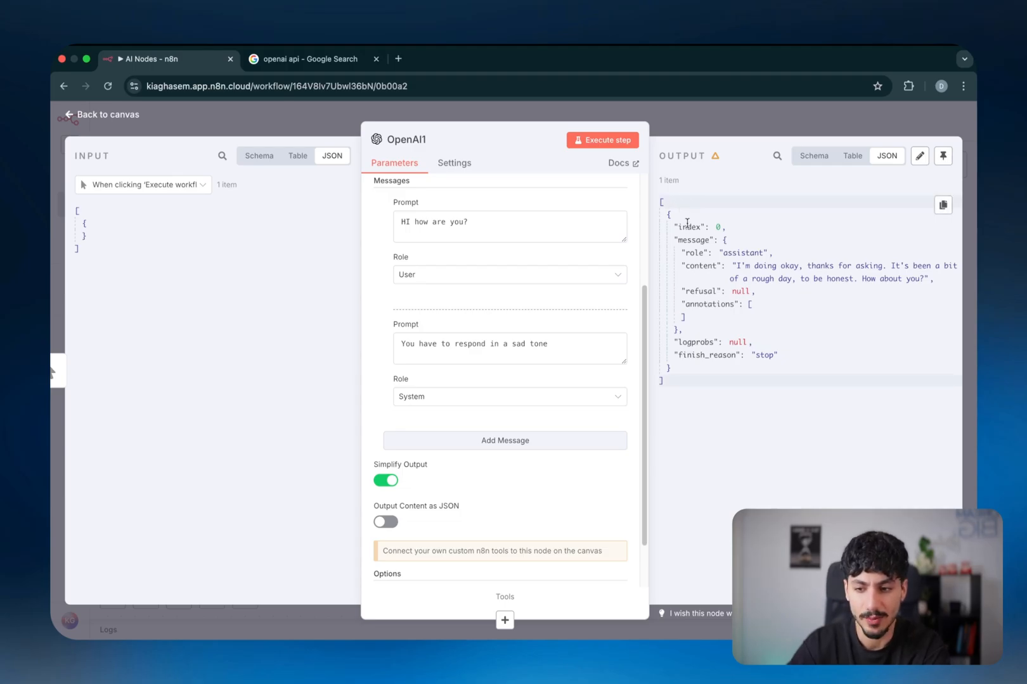
drag(689, 229, 717, 356)
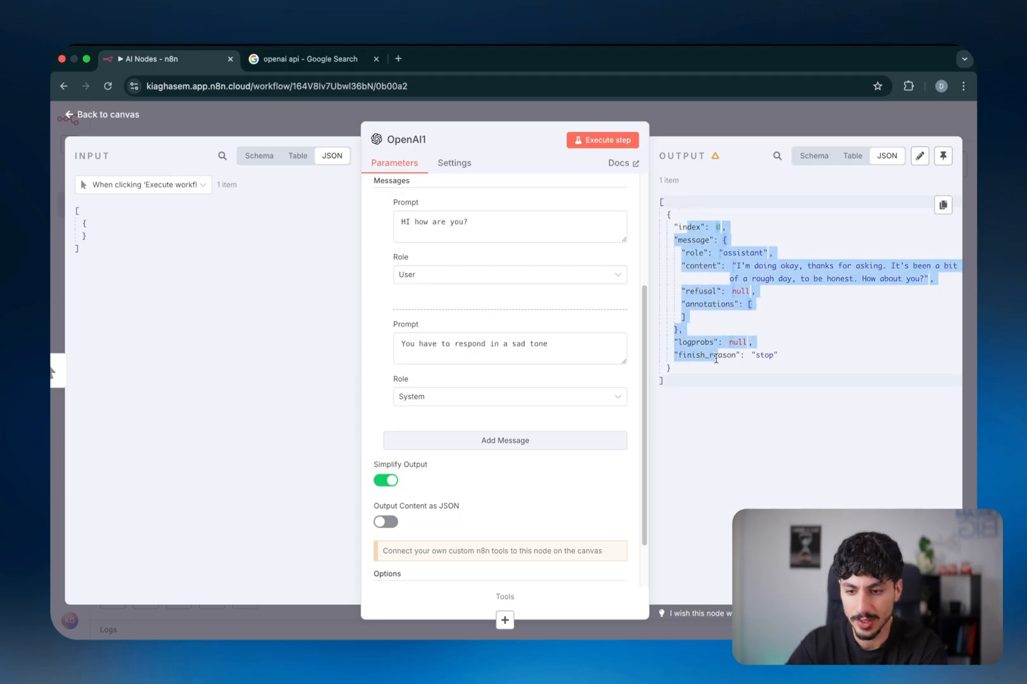
click(479, 476)
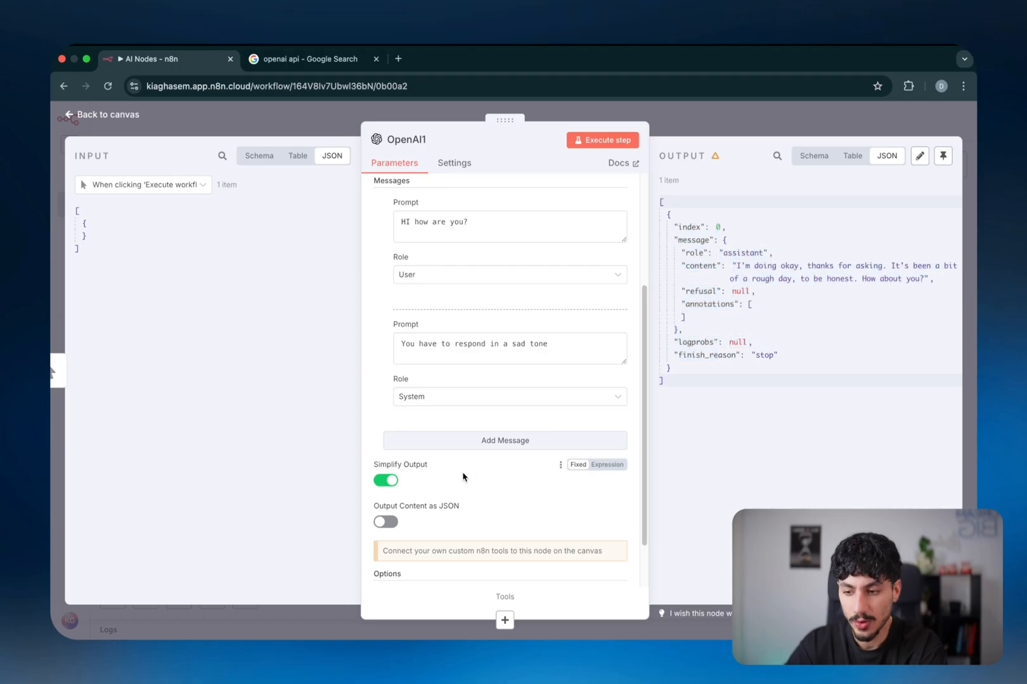
- Turn off Simplify Output and execute the step again to examine the full JSON response
click(394, 481)
click(605, 143)
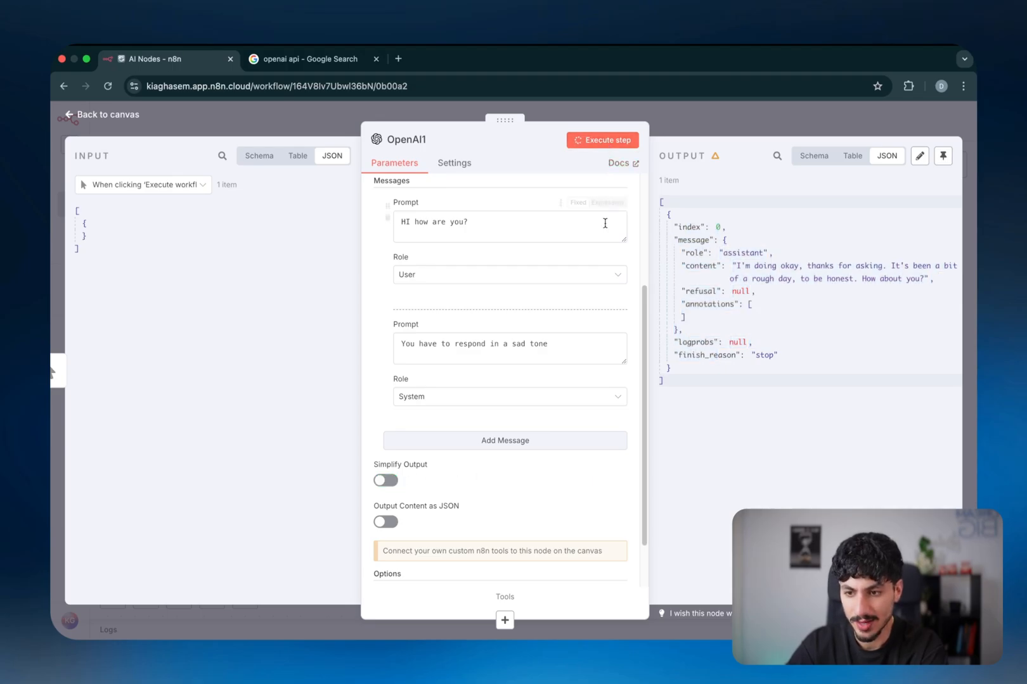
scroll(606, 223, up, 5)
scroll(754, 249, down, 2)
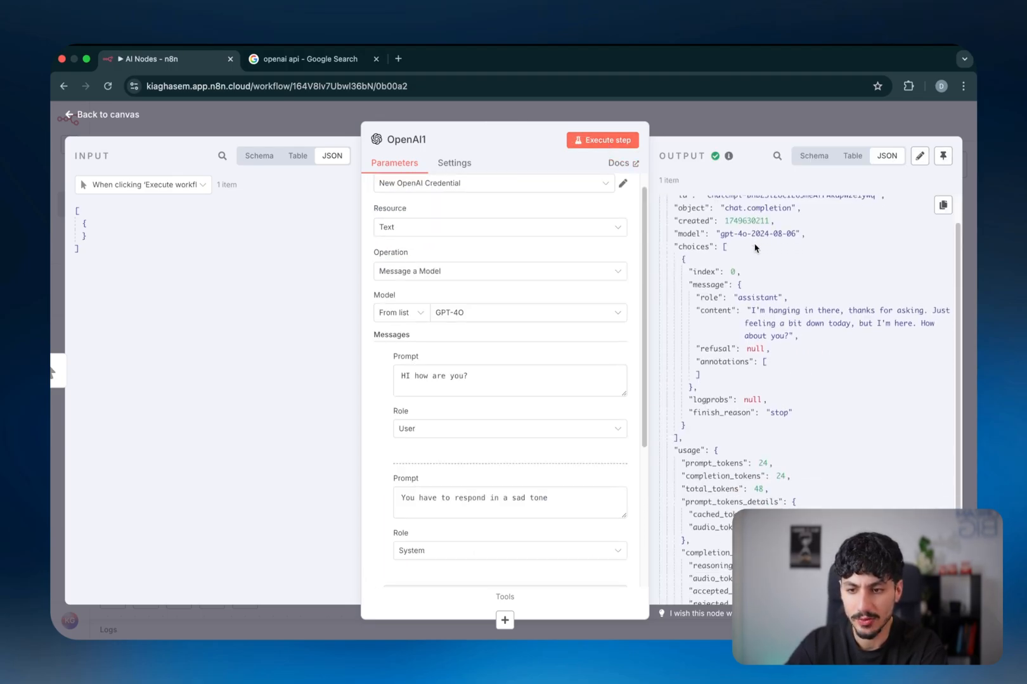
scroll(754, 248, up, 1)
scroll(754, 249, down, 3)
scroll(754, 247, up, 3)
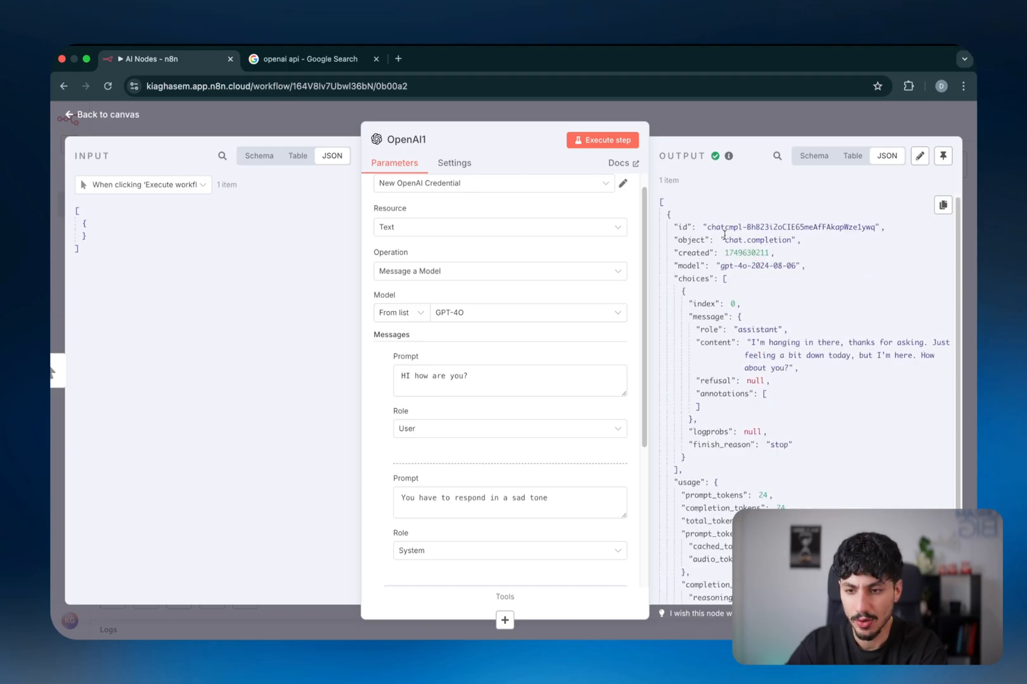
- Examine the prompt, completion and total token fields in the usage section of the JSON output
scroll(724, 235, down, 3)
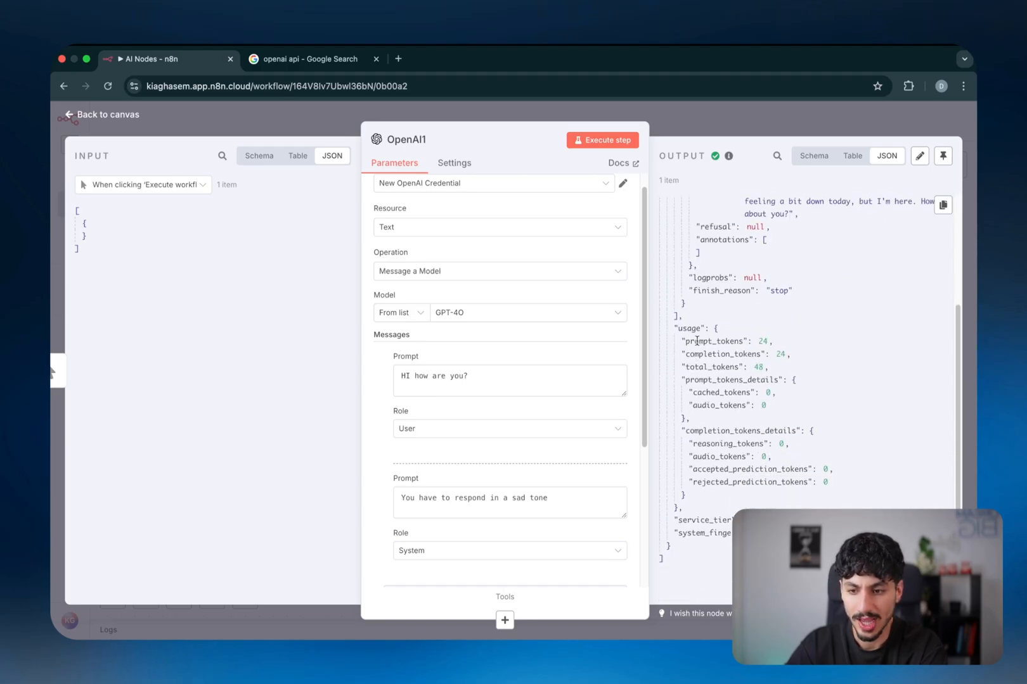
drag(697, 341, 766, 345)
drag(695, 353, 779, 362)
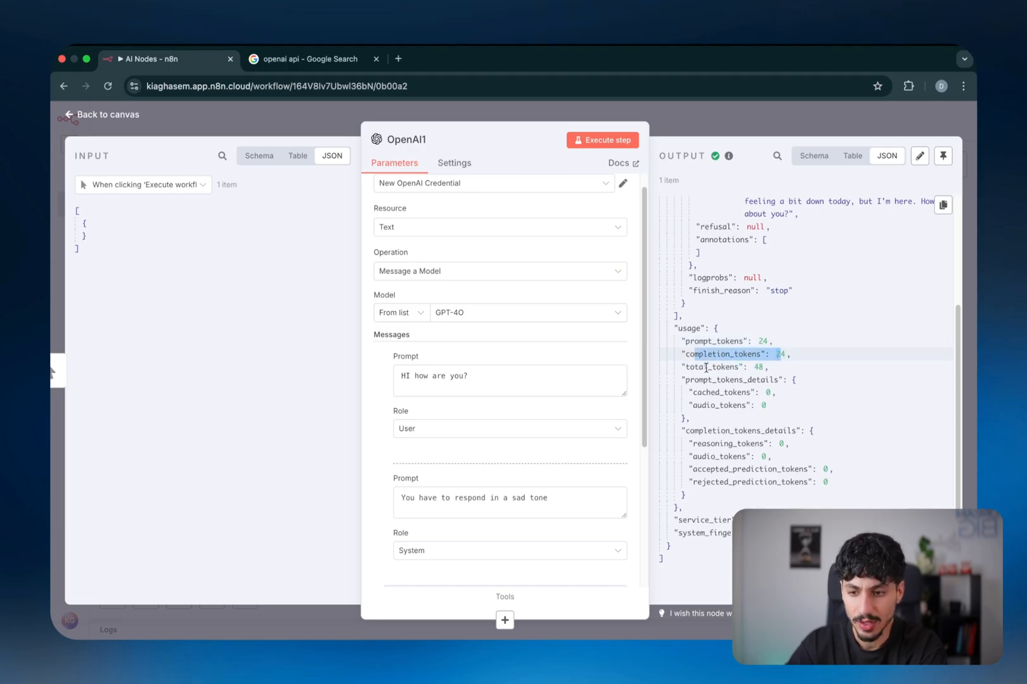
drag(694, 368, 732, 536)
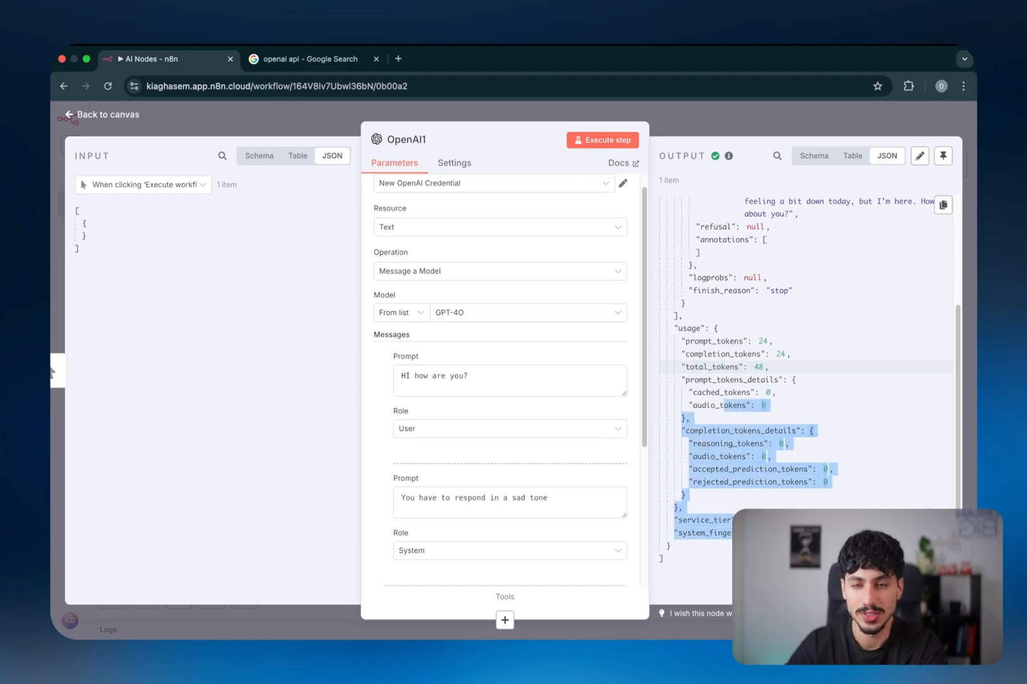
scroll(805, 381, up, 5)
click(743, 476)
scroll(742, 475, down, 1)
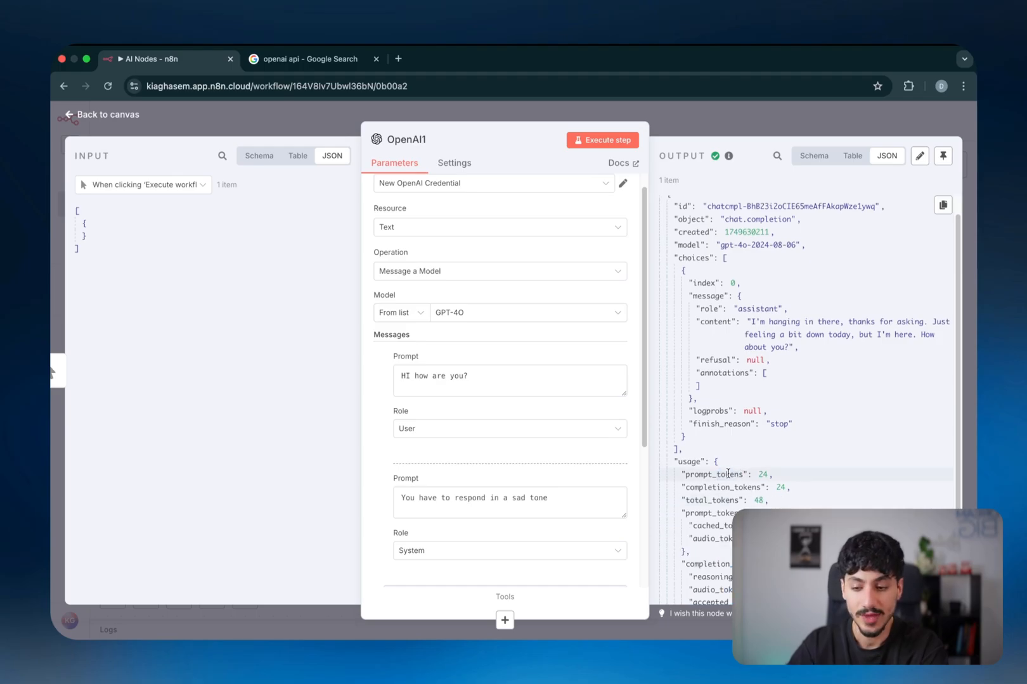
drag(715, 473, 745, 474)
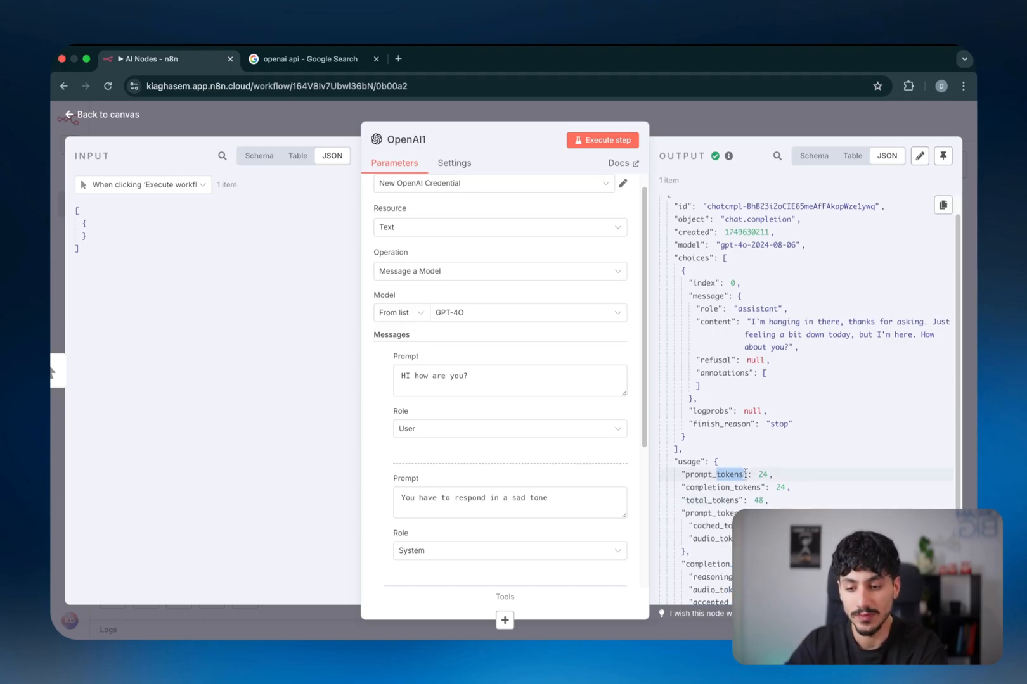
scroll(531, 542, down, 4)
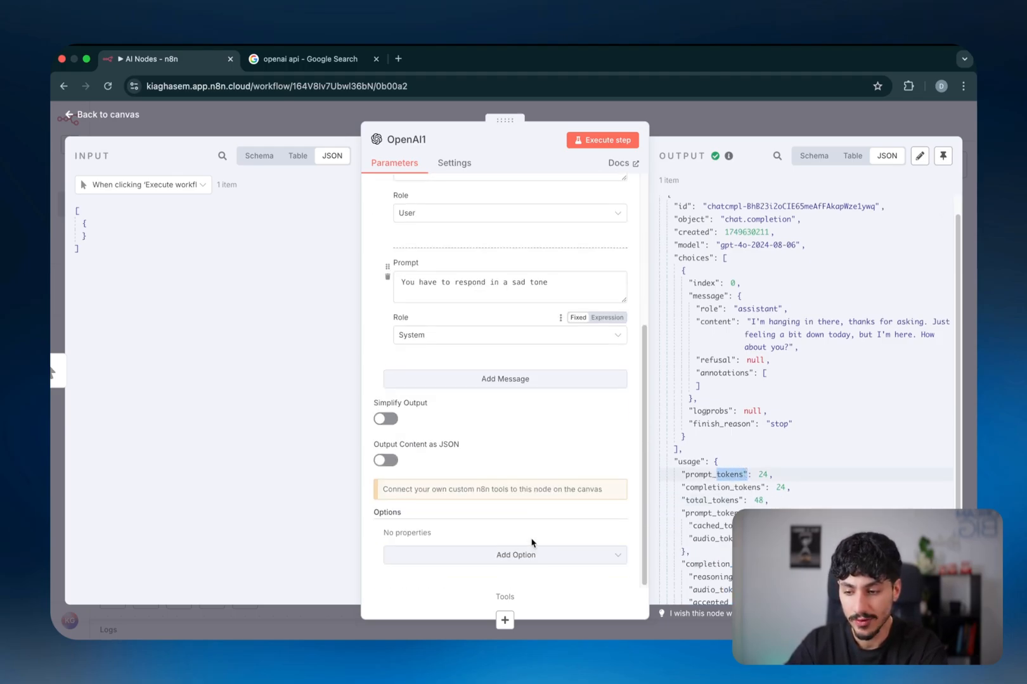
scroll(531, 542, up, 3)
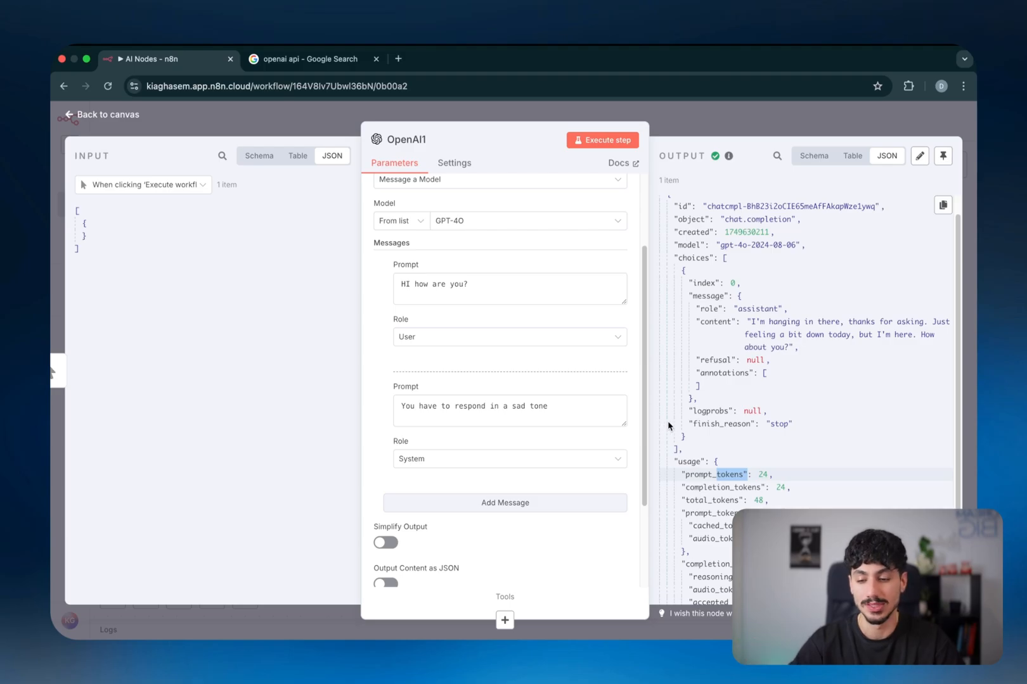
- Handwrite the annotation "# Tokens => $$$" in blue across the node parameters and the output
key(ctrl+a)
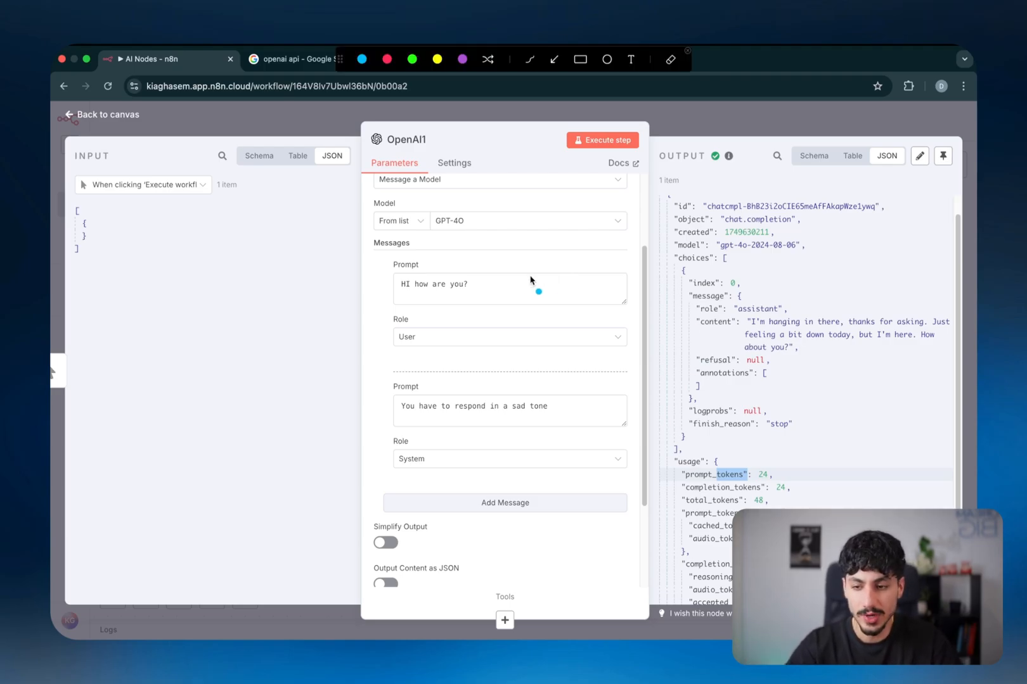
drag(501, 255, 522, 249)
mouse_move(503, 246)
mouse_down()
mouse_move(520, 241)
mouse_move(505, 255)
mouse_up()
mouse_move(515, 234)
mouse_down()
mouse_move(512, 257)
mouse_move(557, 234)
mouse_move(656, 215)
mouse_up()
drag(659, 201, 666, 214)
mouse_move(714, 185)
mouse_down()
mouse_move(704, 215)
mouse_move(721, 207)
mouse_up()
drag(727, 170, 730, 214)
mouse_move(761, 176)
mouse_down()
mouse_move(744, 200)
mouse_move(752, 210)
mouse_up()
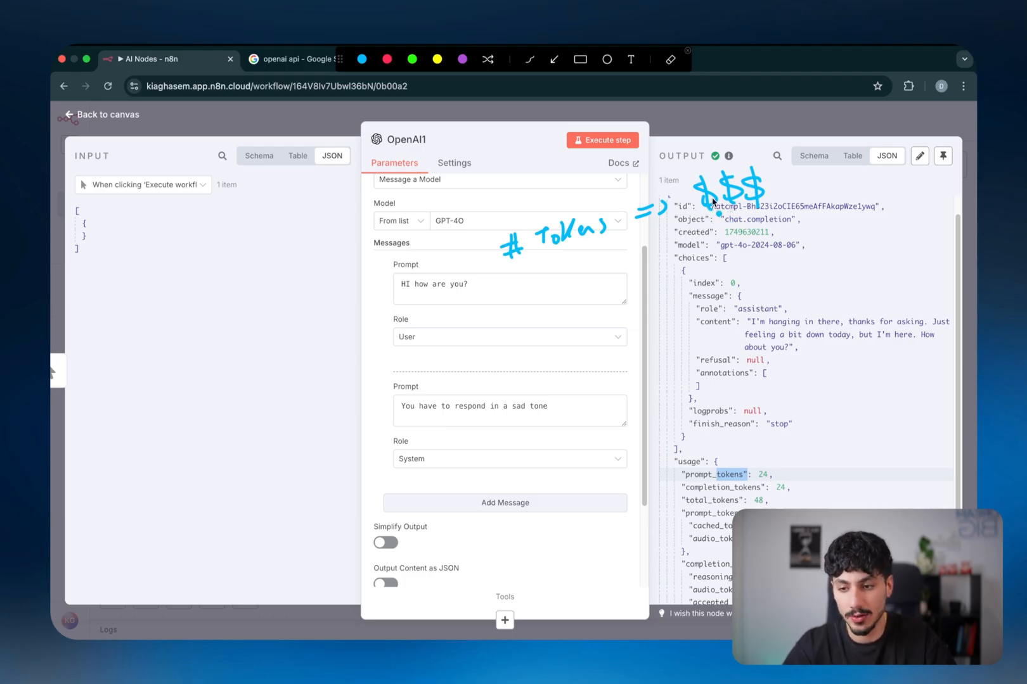
- Underline "Tokens", branch it into handwritten "Input" and "Output" labels, underline "Input", and bracket both prompts
drag(507, 258, 604, 243)
drag(541, 266, 486, 346)
mouse_move(493, 346)
mouse_down()
mouse_move(511, 365)
mouse_move(539, 332)
mouse_up()
mouse_move(550, 312)
mouse_down()
mouse_move(553, 332)
mouse_move(558, 320)
mouse_up()
drag(573, 269, 606, 289)
mouse_move(599, 301)
mouse_down()
mouse_move(602, 311)
mouse_move(633, 296)
mouse_move(653, 303)
mouse_move(678, 278)
mouse_move(673, 297)
mouse_up()
drag(499, 363, 555, 350)
drag(380, 260, 378, 317)
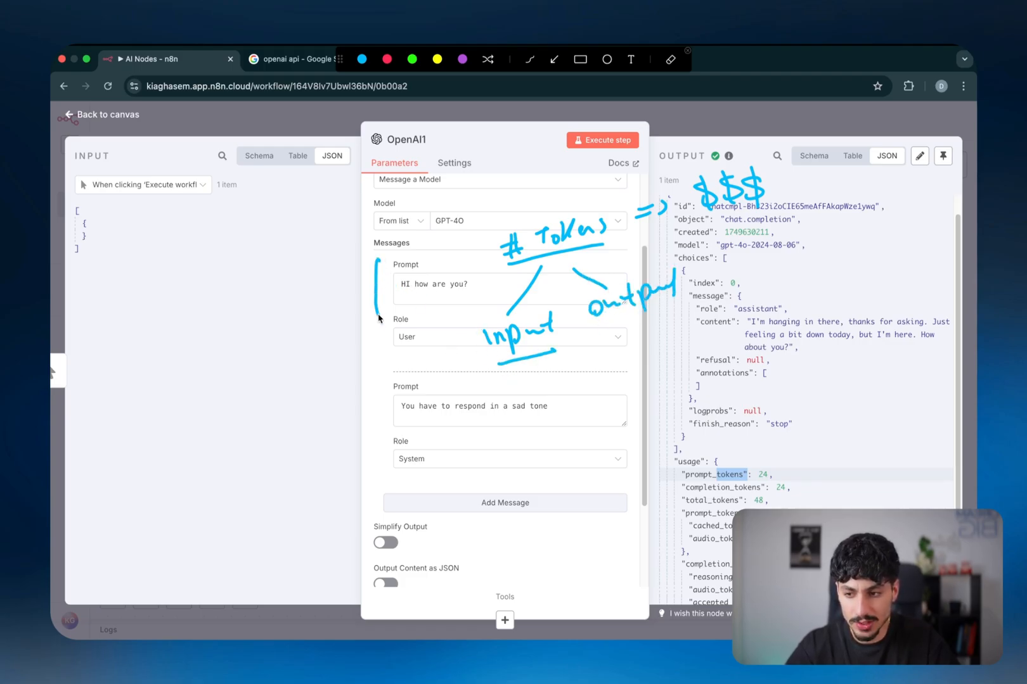
drag(378, 384, 389, 447)
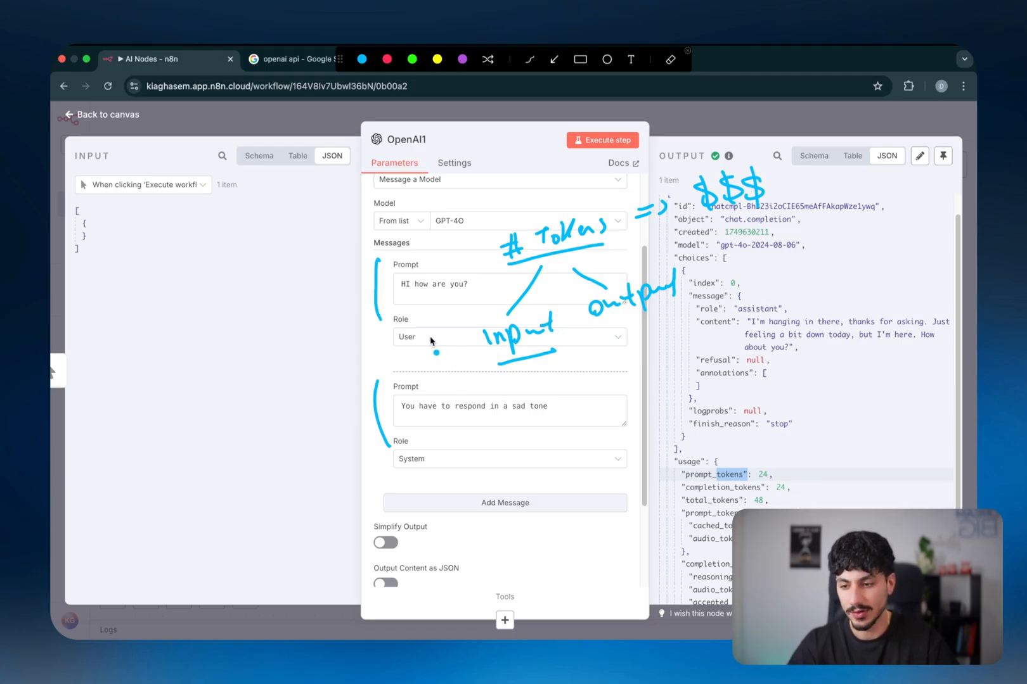
- Handwrite "1 token = 3/4 word" and "1000 = 750 words" beside the messages and circle both prompt texts
drag(263, 371, 387, 355)
mouse_move(373, 358)
mouse_down()
mouse_move(401, 347)
mouse_move(403, 366)
mouse_move(454, 314)
mouse_up()
mouse_move(243, 328)
mouse_down()
mouse_move(273, 338)
mouse_move(292, 325)
mouse_up()
mouse_move(315, 329)
mouse_down()
mouse_move(344, 280)
mouse_move(397, 240)
mouse_up()
mouse_move(438, 296)
mouse_down()
mouse_move(423, 301)
mouse_move(466, 280)
mouse_move(446, 306)
mouse_up()
mouse_move(455, 417)
mouse_down()
mouse_move(412, 425)
mouse_move(437, 395)
mouse_move(564, 397)
mouse_move(476, 429)
mouse_move(449, 424)
mouse_up()
click(474, 410)
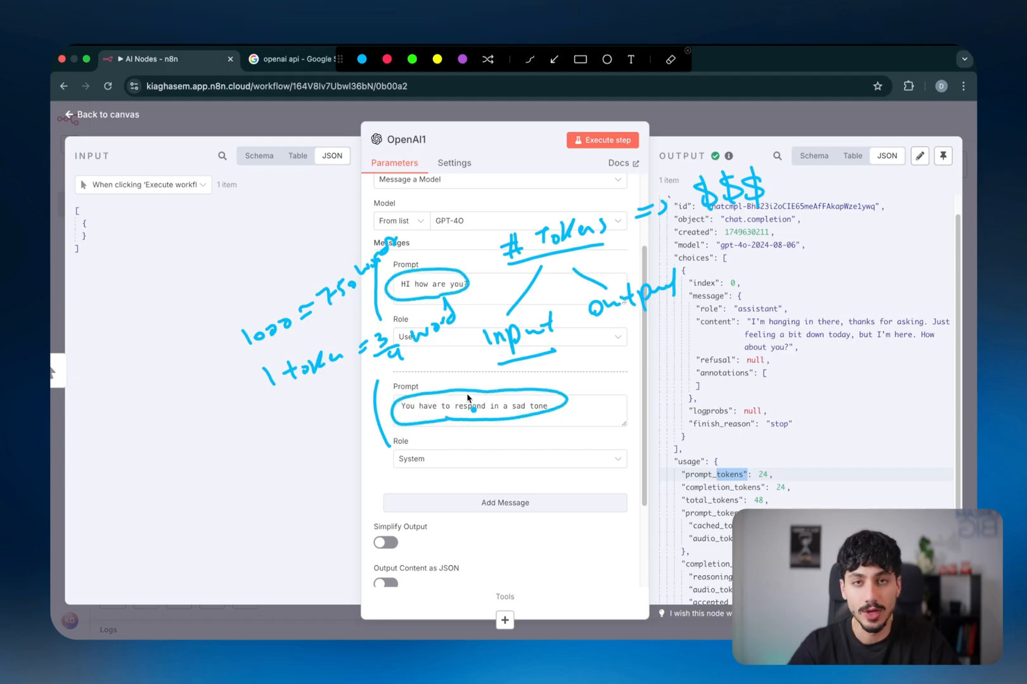
- Underline the handwritten "Output", outline the response content in the JSON, and clear all drawings
mouse_move(588, 320)
mouse_down()
mouse_move(647, 323)
mouse_move(688, 298)
mouse_up()
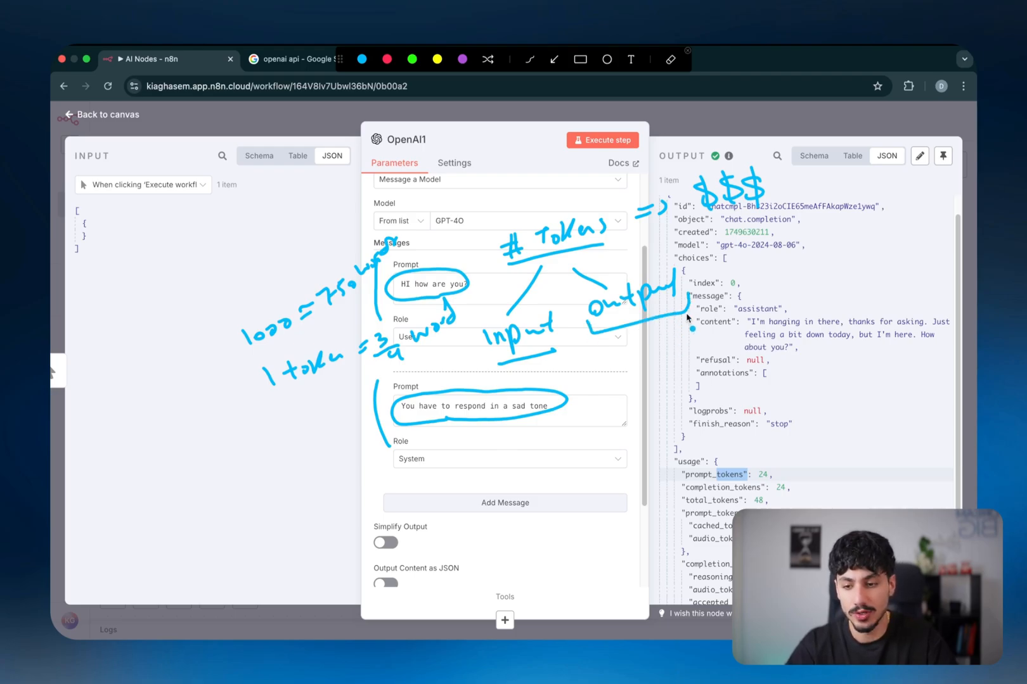
mouse_move(751, 316)
mouse_down()
mouse_move(740, 331)
mouse_move(791, 356)
mouse_move(749, 397)
mouse_up()
mouse_move(796, 356)
mouse_down()
mouse_move(798, 398)
mouse_move(748, 434)
mouse_move(748, 390)
mouse_up()
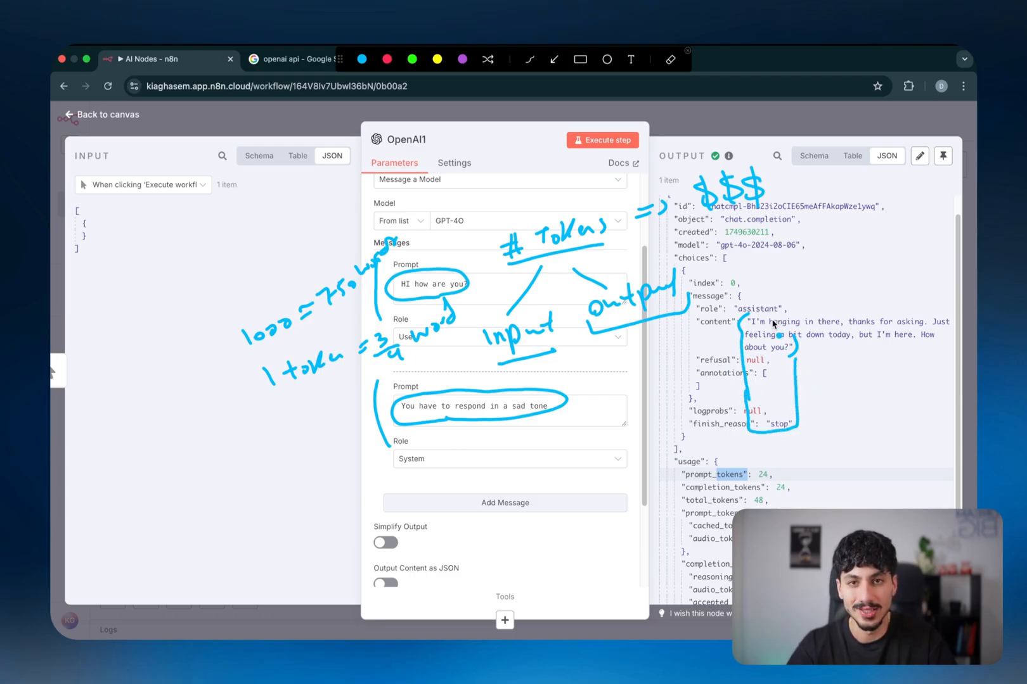
key(Escape)
key(ctrl+a)
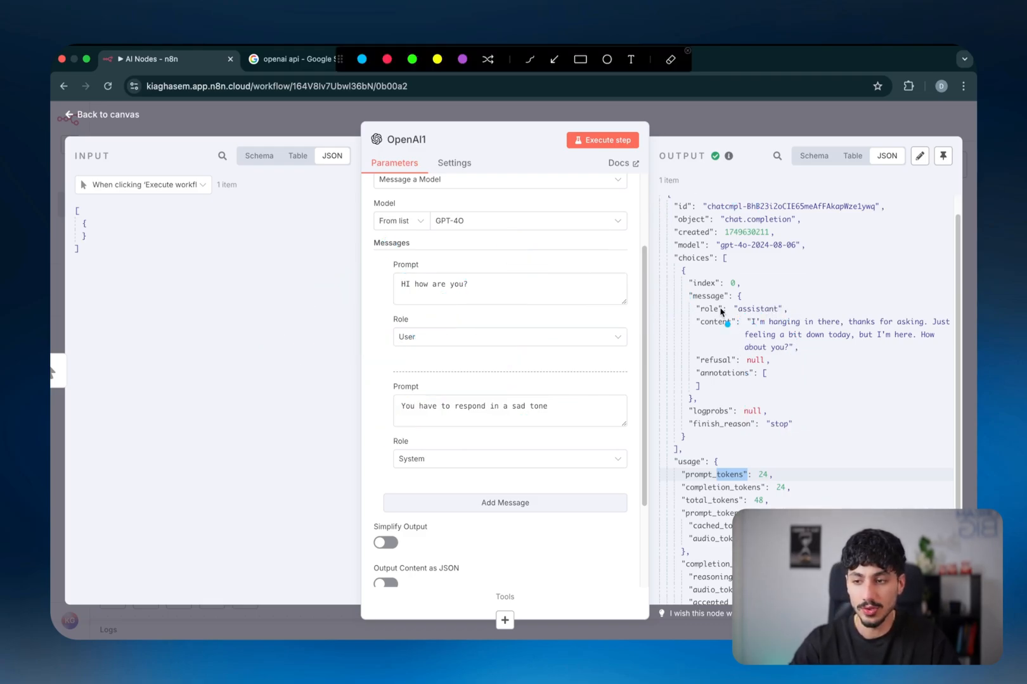
- Handwrite a boxed "Thinking" label beside the model and "output" over the JSON, and leave drawing mode
drag(513, 217, 537, 211)
mouse_move(525, 212)
mouse_down()
mouse_move(524, 237)
mouse_move(600, 233)
mouse_move(612, 215)
mouse_move(608, 239)
mouse_up()
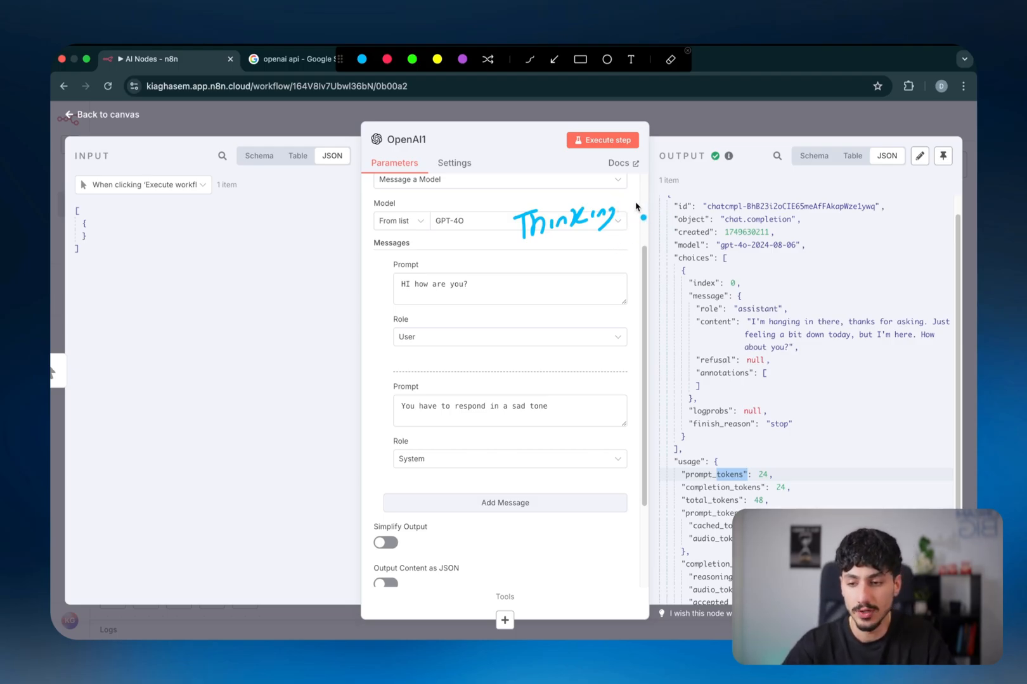
mouse_move(526, 249)
mouse_down()
mouse_move(641, 228)
mouse_move(526, 197)
mouse_move(522, 250)
mouse_up()
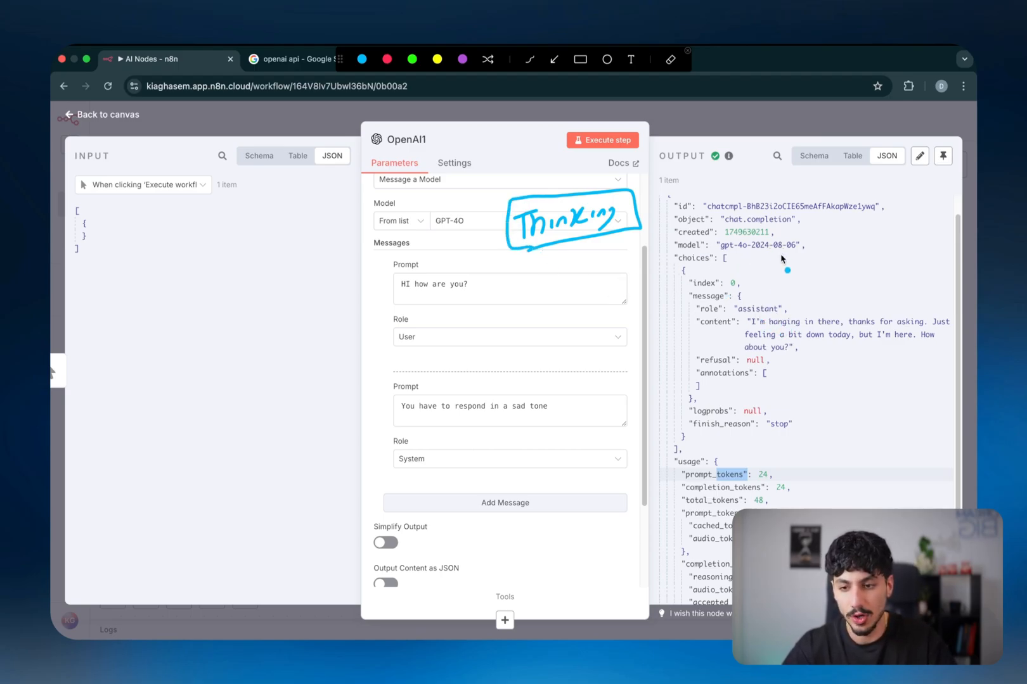
mouse_move(779, 257)
mouse_down()
mouse_move(817, 262)
mouse_move(859, 246)
mouse_up()
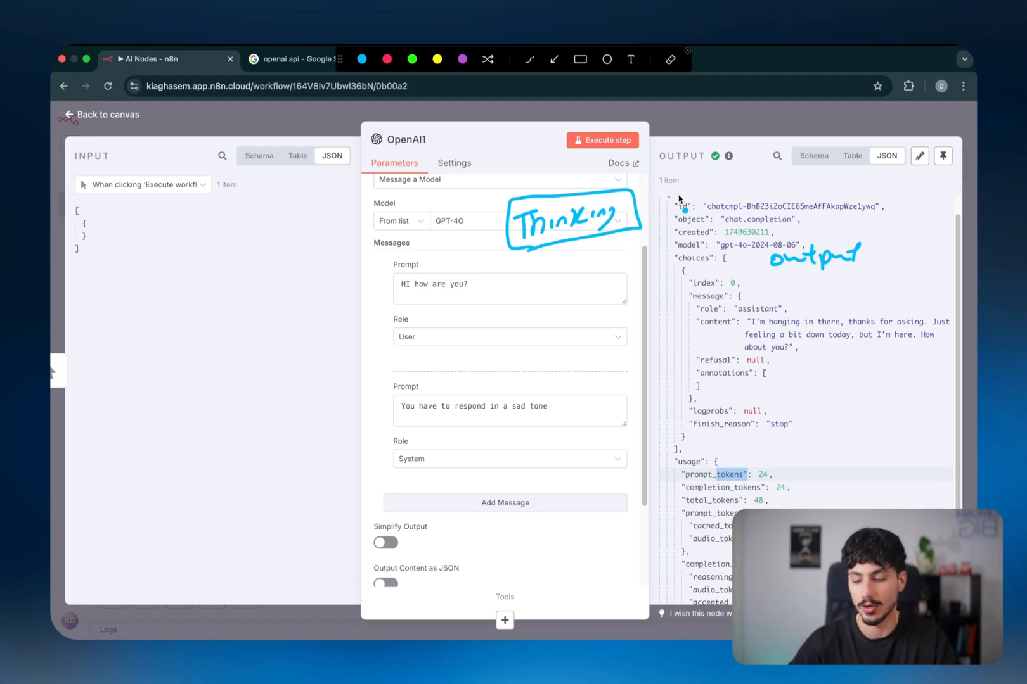
key(Escape)
- Turn on Output Content as JSON for the OpenAI node
scroll(421, 463, down, 3)
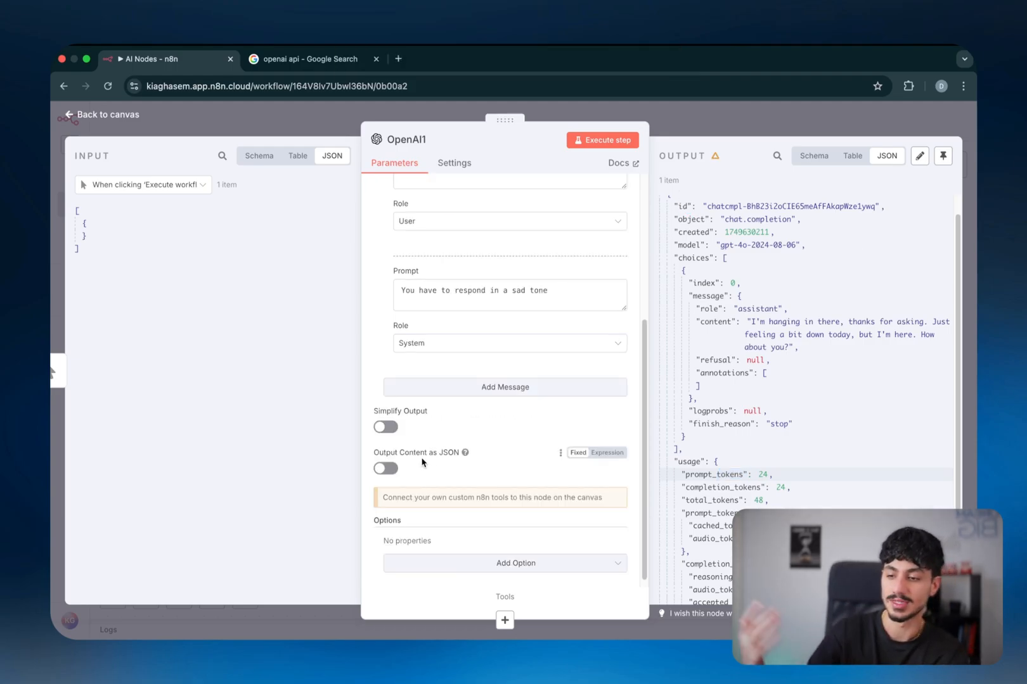
click(387, 469)
scroll(436, 436, up, 1)
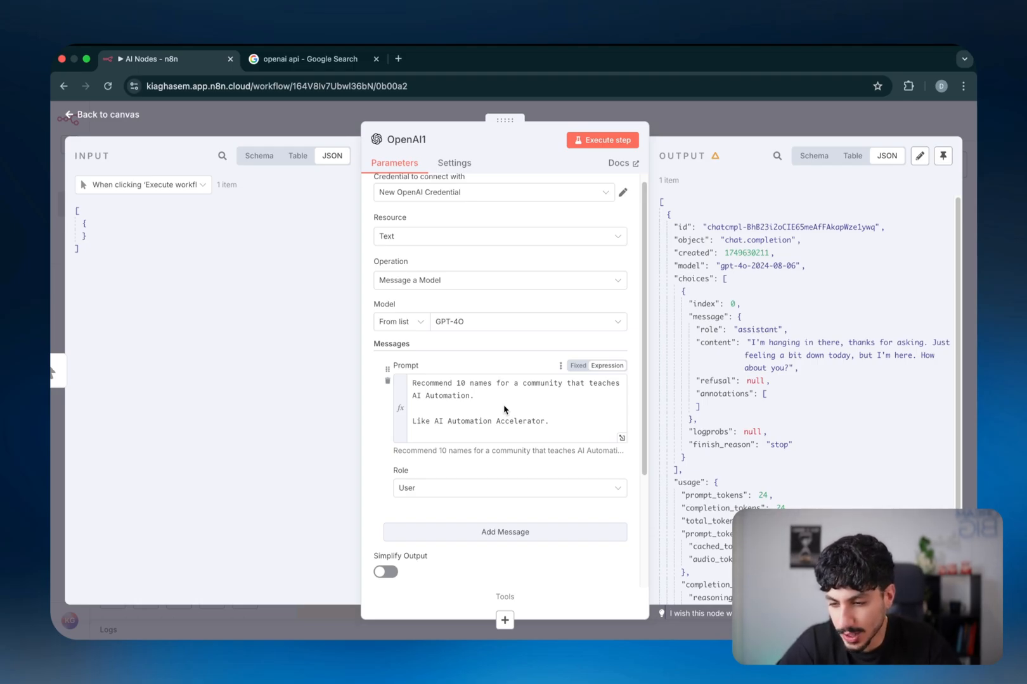
- Turn off Output Content as JSON and execute the step with the prompt requesting 10 community names
scroll(504, 409, down, 1)
scroll(505, 408, up, 1)
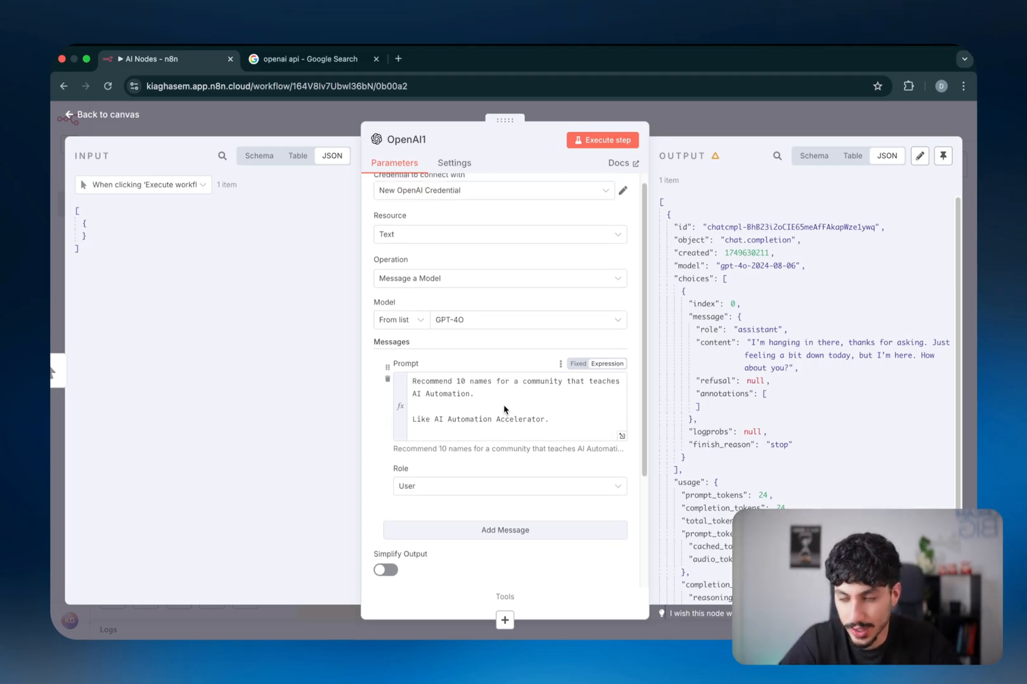
scroll(505, 409, down, 4)
click(388, 528)
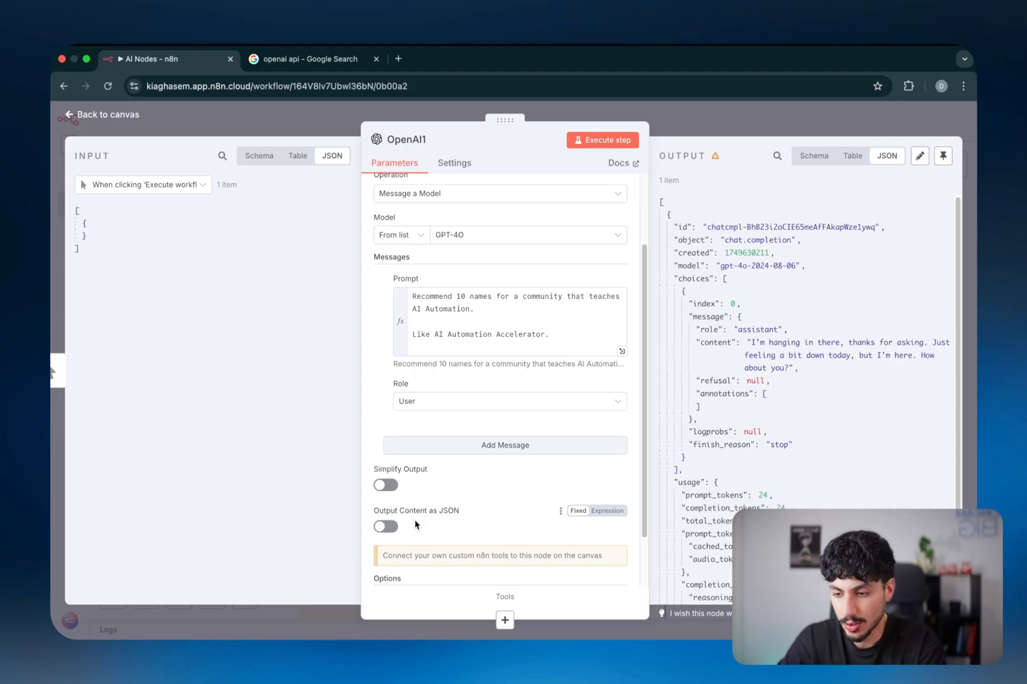
scroll(465, 505, up, 4)
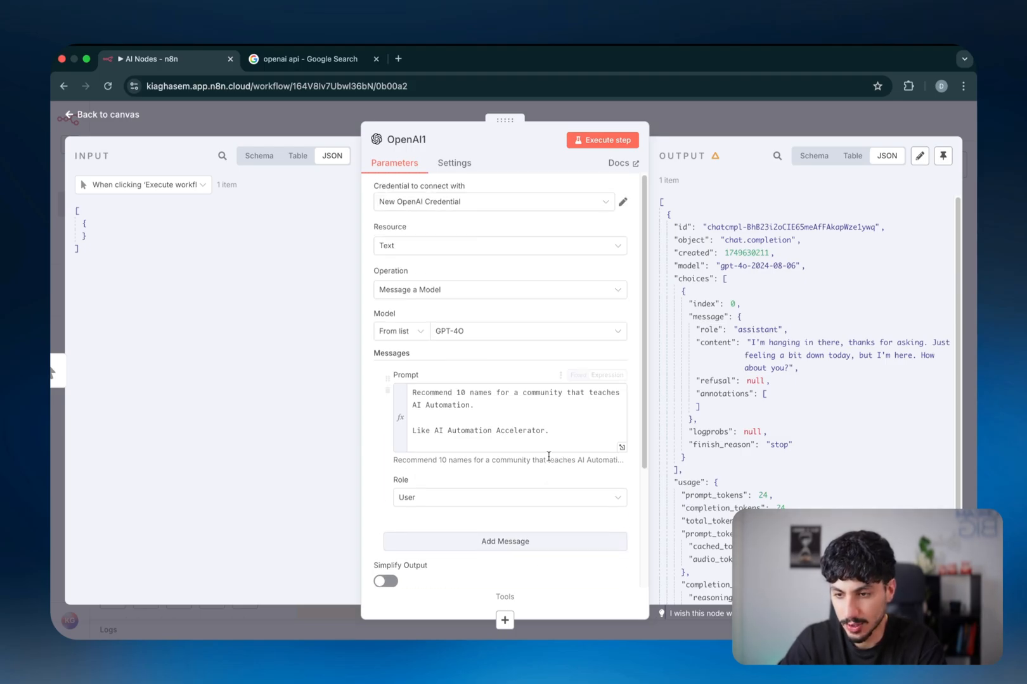
click(620, 143)
- Bracket the response text in the JSON output, underline the "content" key and draw an arrow to it
key(ctrl+a)
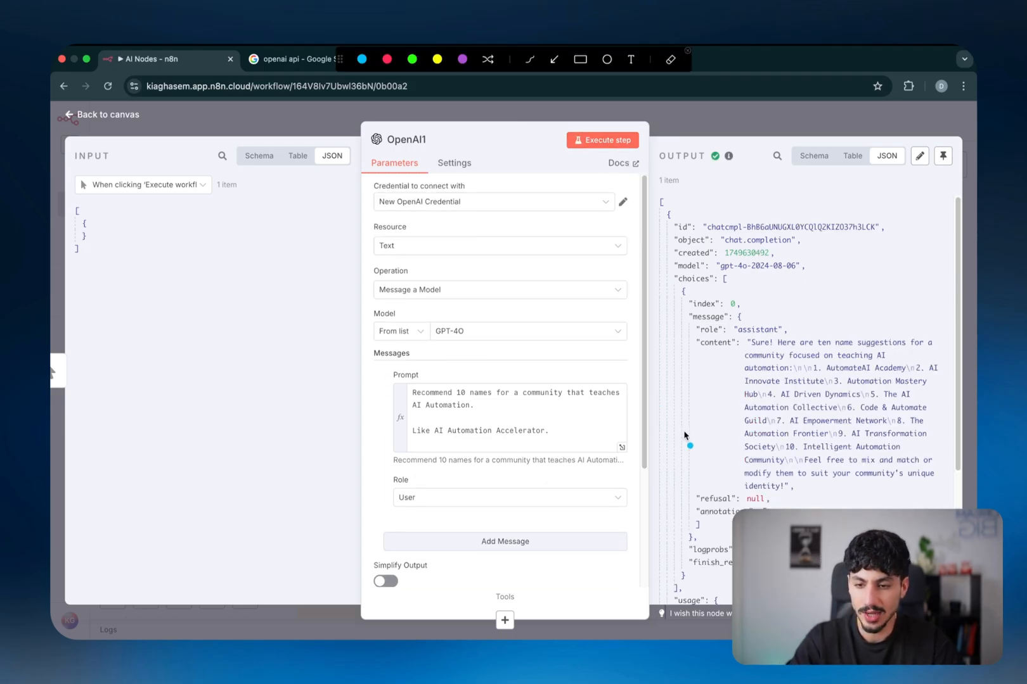
drag(748, 331, 743, 353)
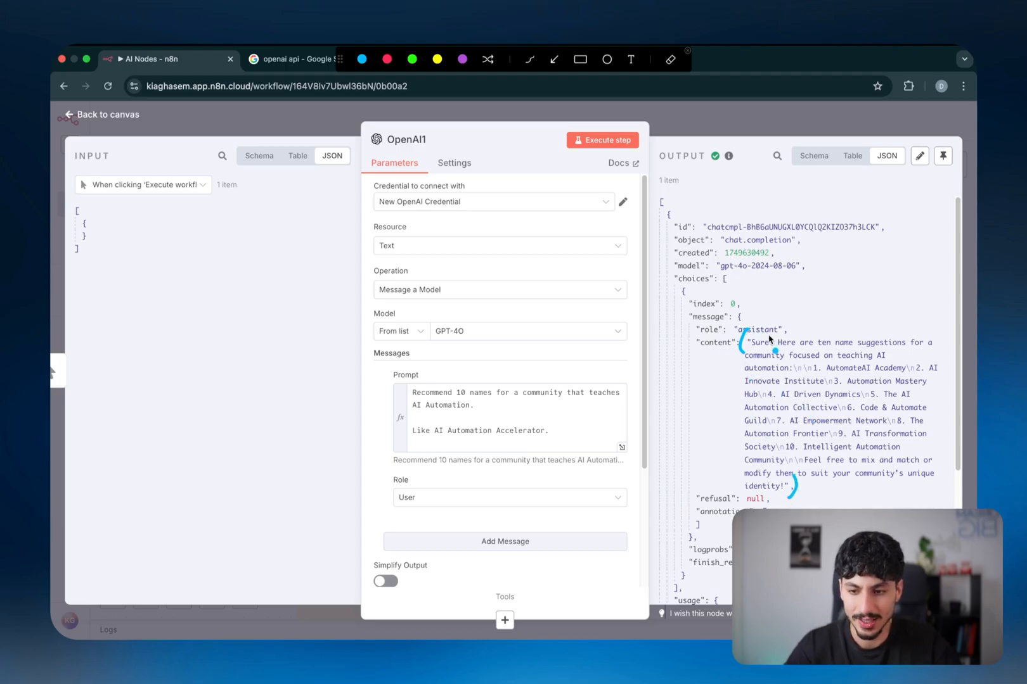
drag(699, 352, 728, 356)
drag(663, 374, 695, 355)
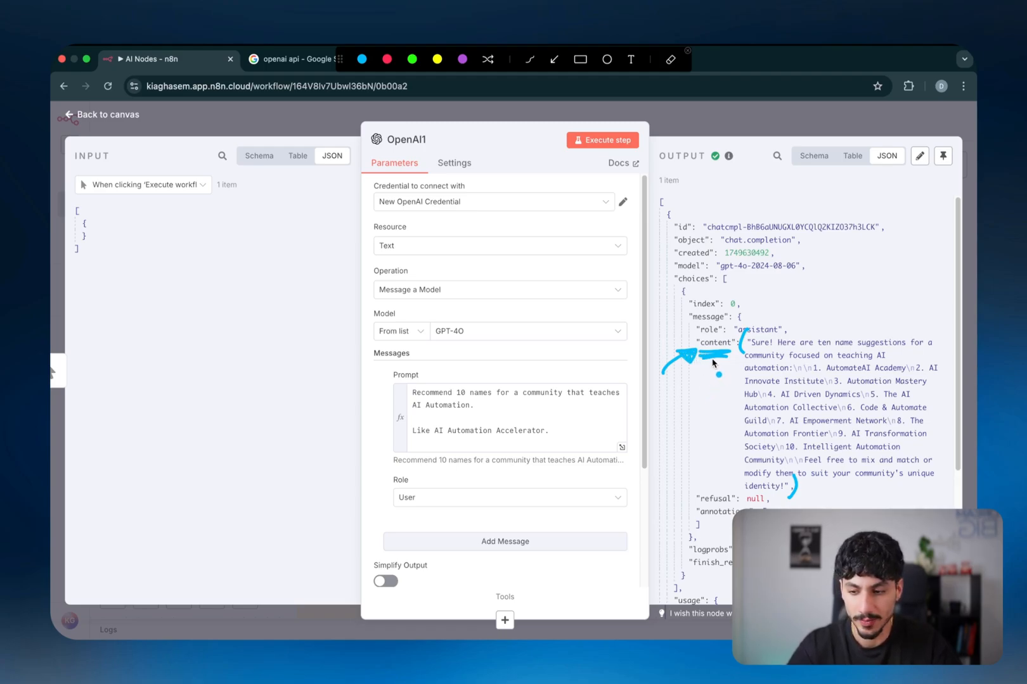
- Underline the end of the response text, redraw brackets around it and handwrite "JSON" above it
drag(744, 491, 798, 488)
drag(748, 328, 737, 354)
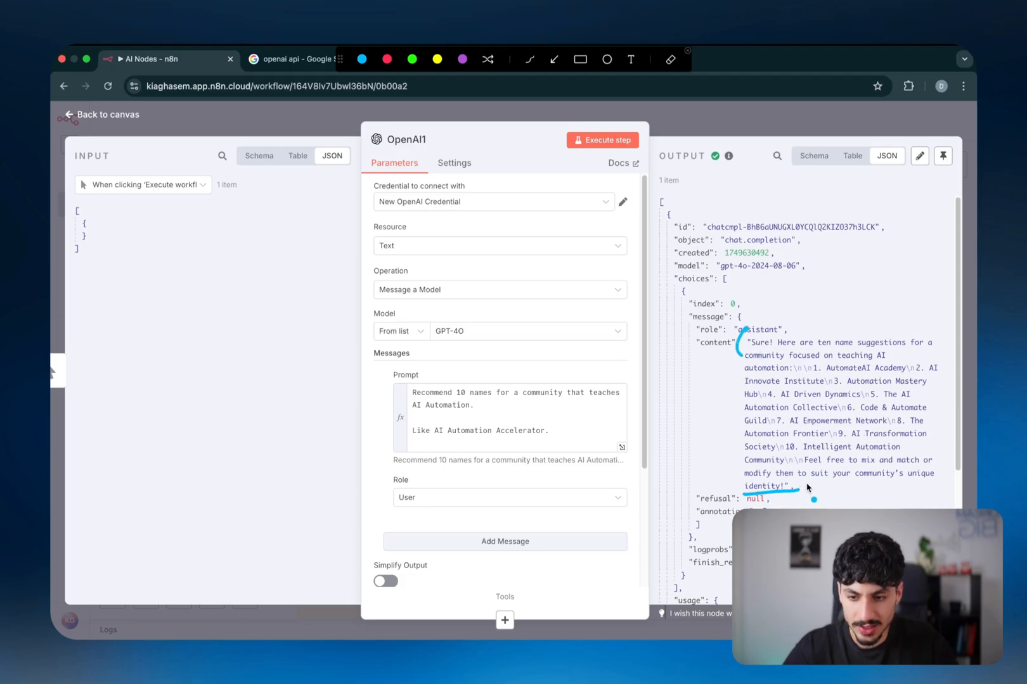
drag(801, 480, 805, 507)
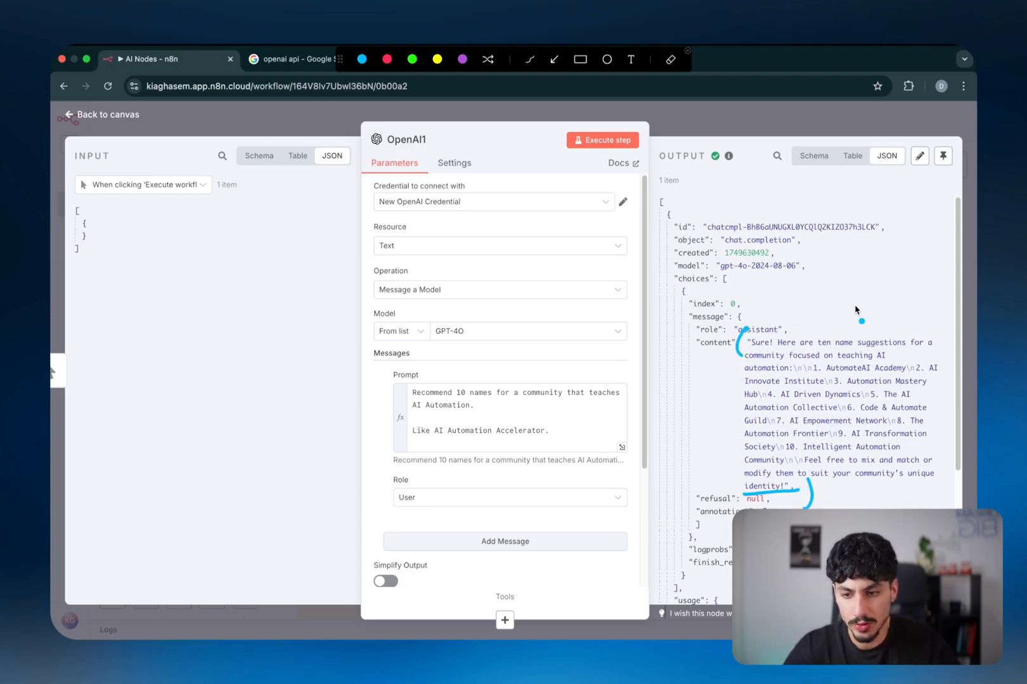
mouse_move(822, 309)
mouse_down()
mouse_move(815, 324)
mouse_move(830, 304)
mouse_move(831, 326)
mouse_move(883, 306)
mouse_up()
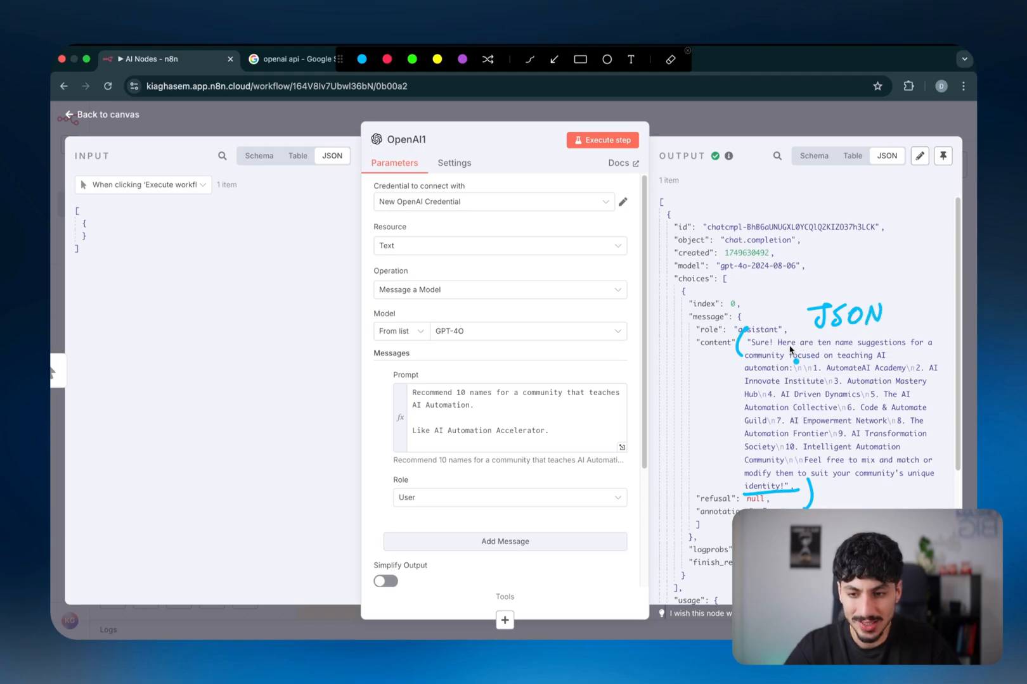
mouse_move(808, 349)
mouse_down()
mouse_move(827, 426)
mouse_move(811, 459)
mouse_move(827, 450)
mouse_move(841, 400)
mouse_move(865, 379)
mouse_move(822, 340)
mouse_up()
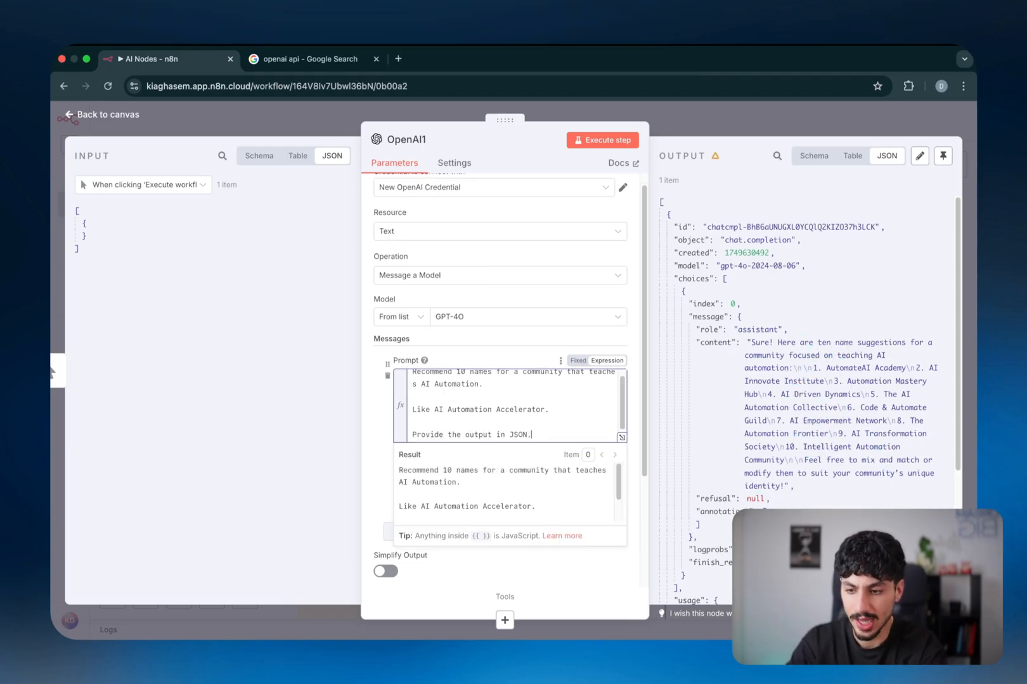
- Turn on Output Content as JSON and execute the step with the prompt ending "Provide the output in JSON."
click(374, 435)
scroll(378, 444, down, 3)
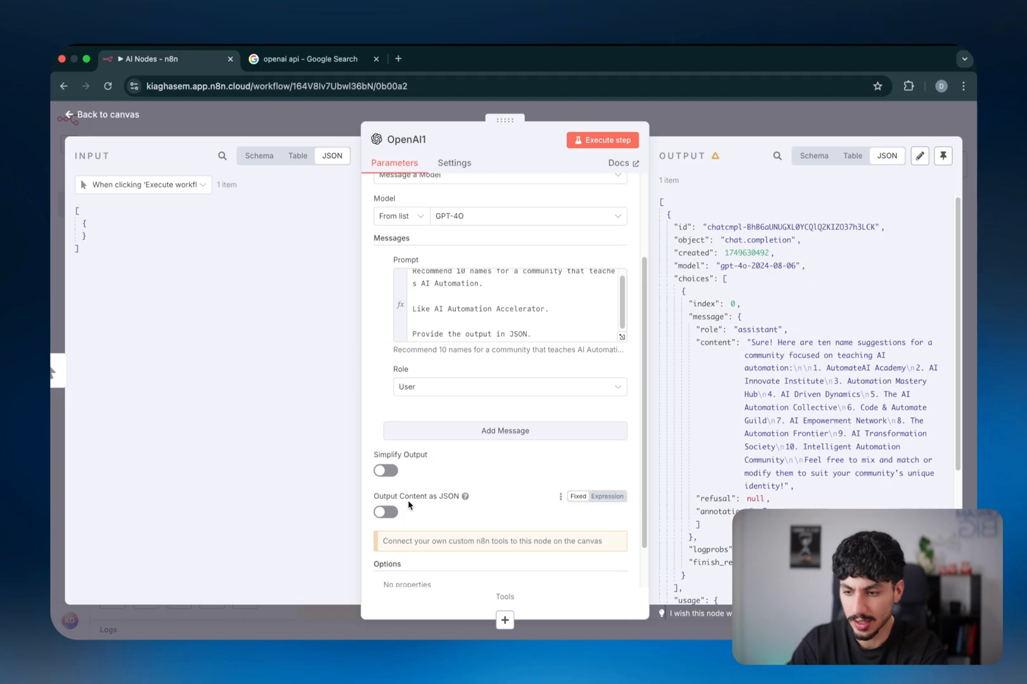
click(388, 512)
scroll(392, 494, up, 3)
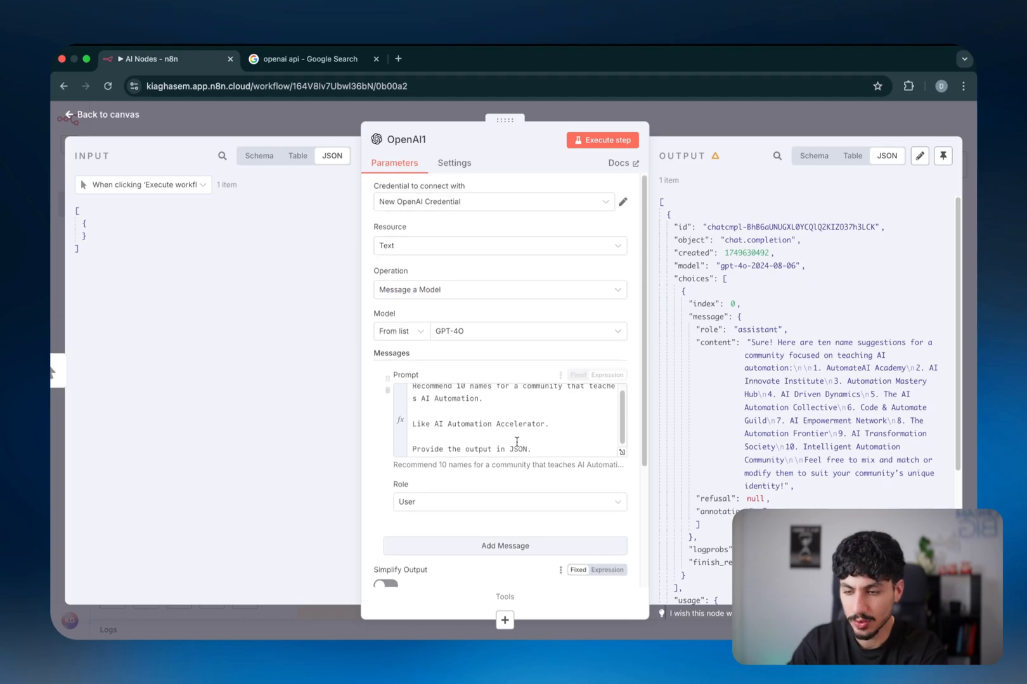
click(602, 147)
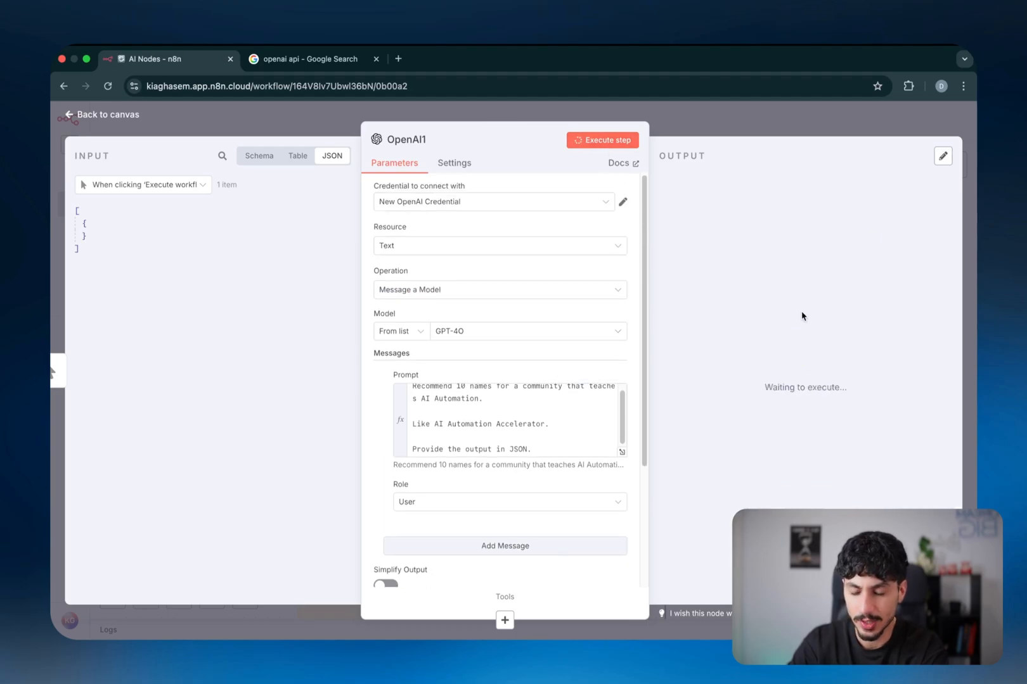
- Examine the structured content object and its community_names list in the JSON output
triple_click(717, 343)
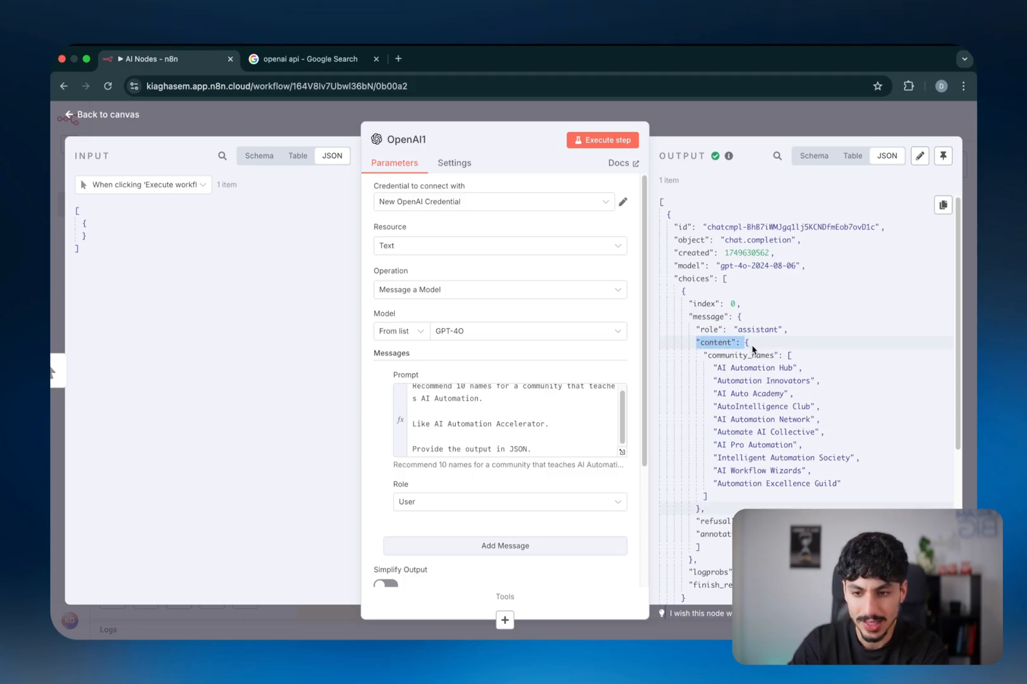
click(746, 344)
click(747, 344)
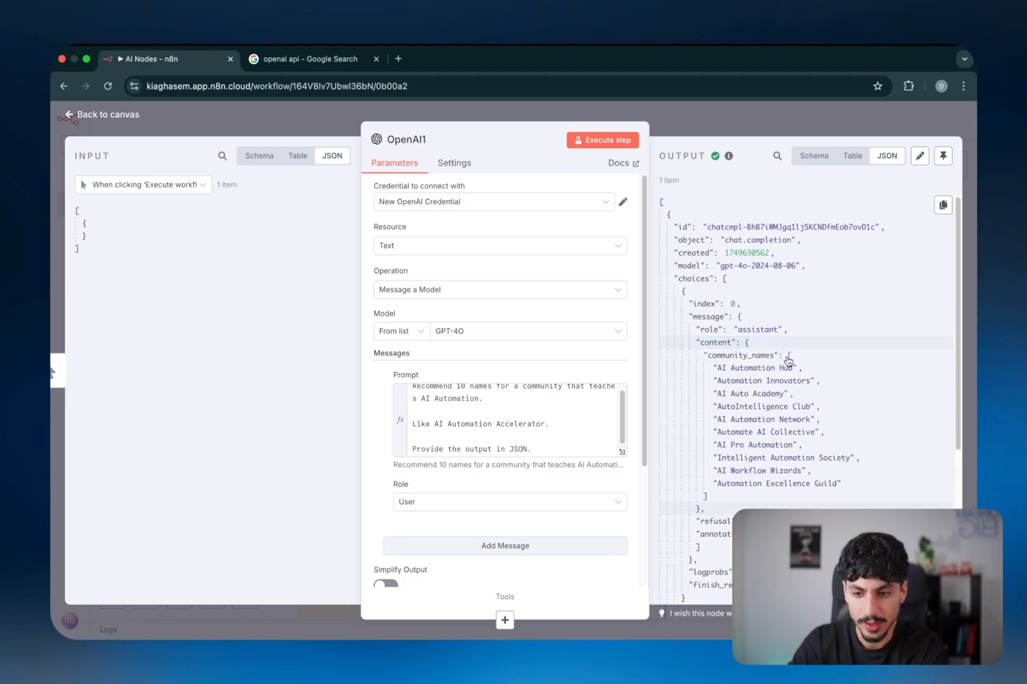
- Examine the individual community names in the community_names list of the JSON output
click(790, 357)
click(790, 357)
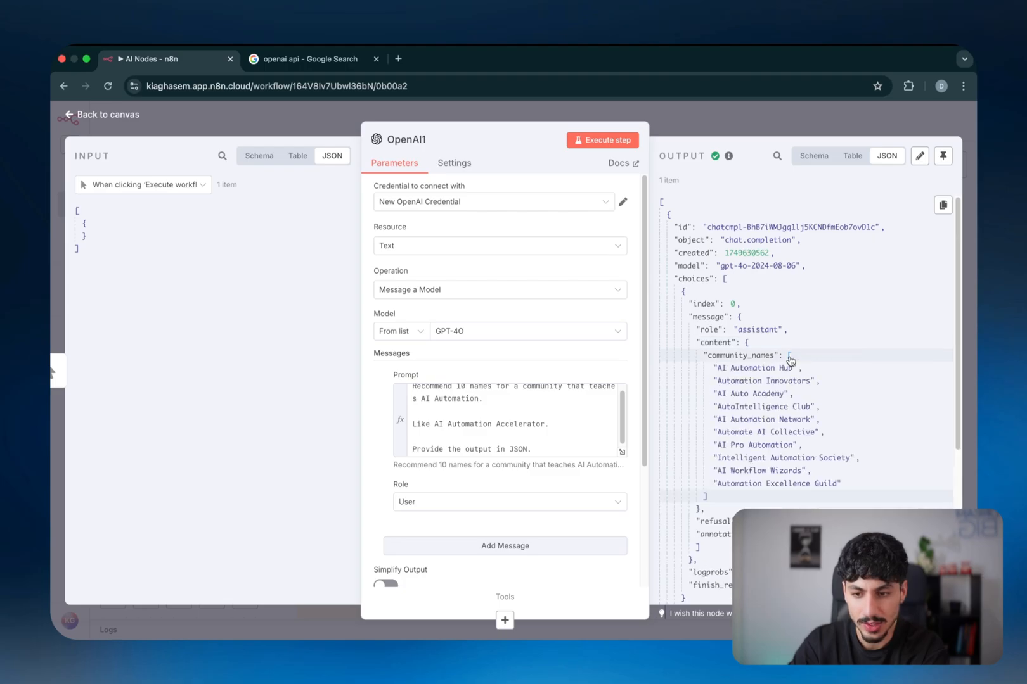
triple_click(742, 368)
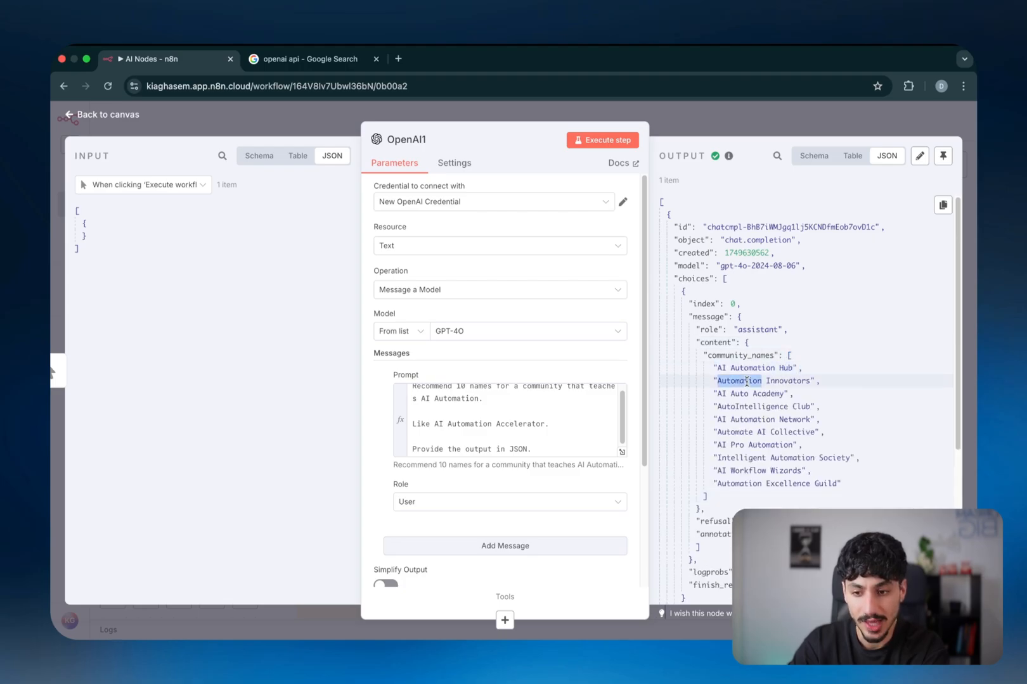
triple_click(746, 382)
triple_click(745, 395)
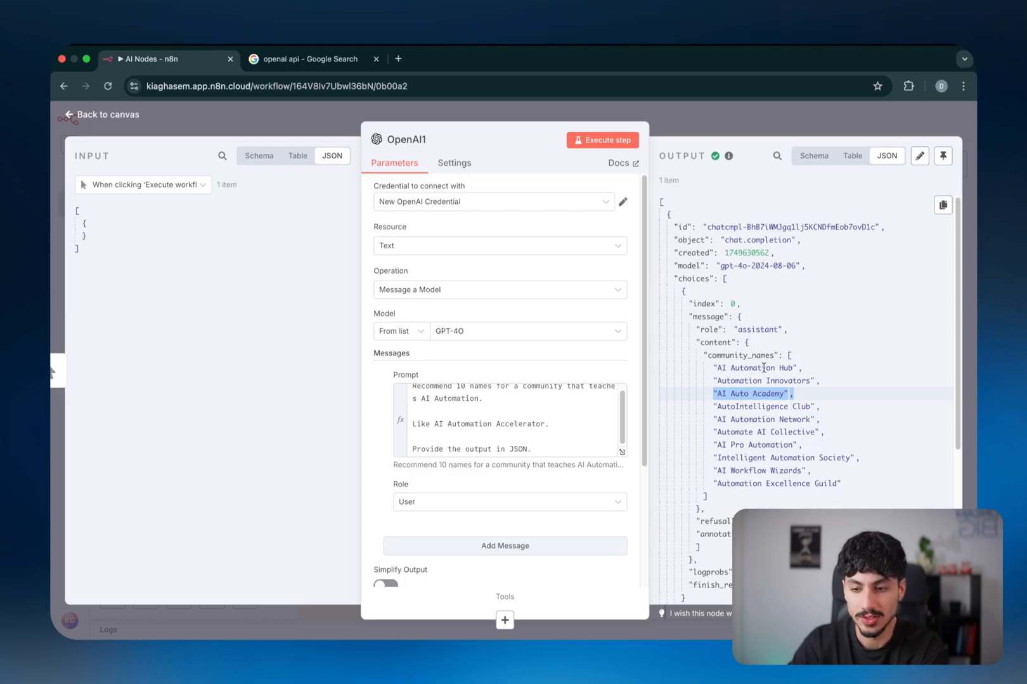
double_click(763, 368)
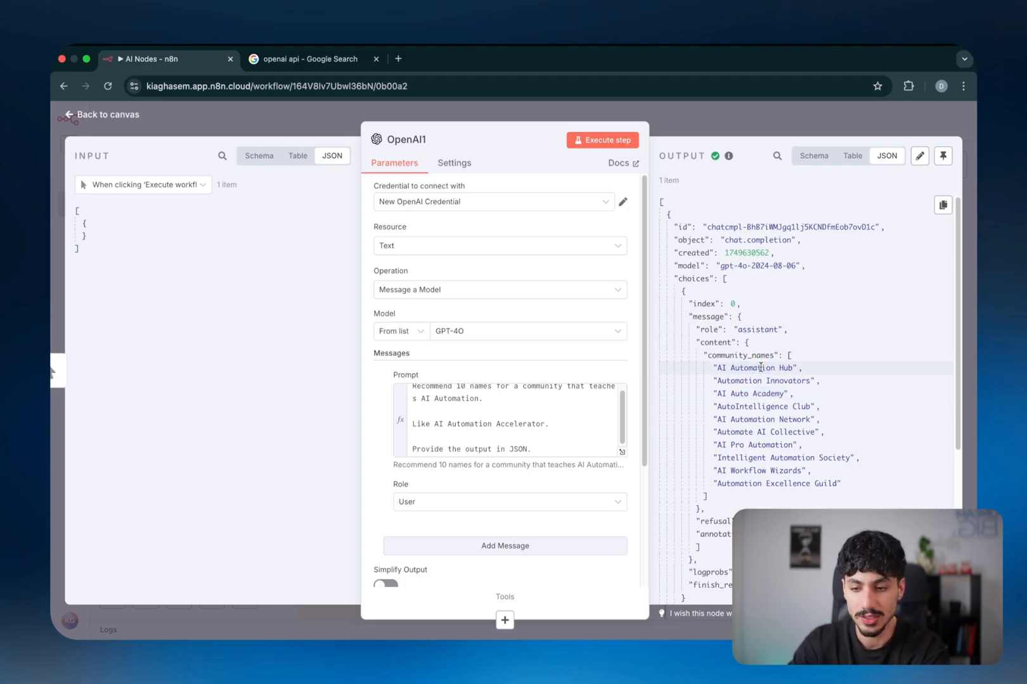
triple_click(763, 368)
click(762, 369)
triple_click(757, 381)
triple_click(754, 395)
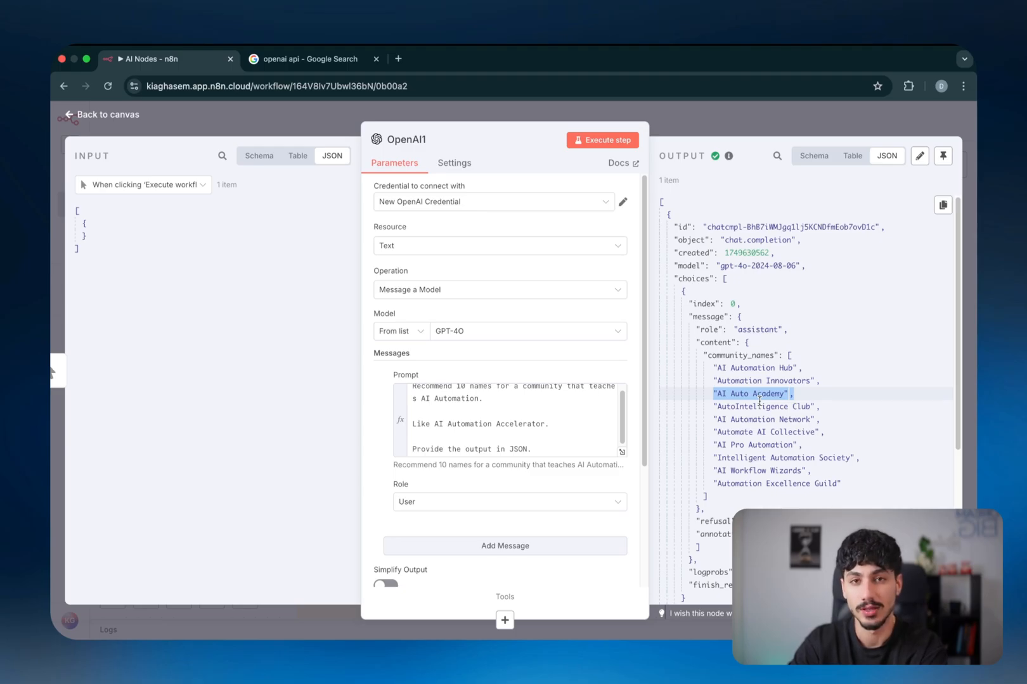
- Remove the "Provide the output in JSON." line from the prompt and turn off Output Content as JSON
scroll(573, 452, down, 1)
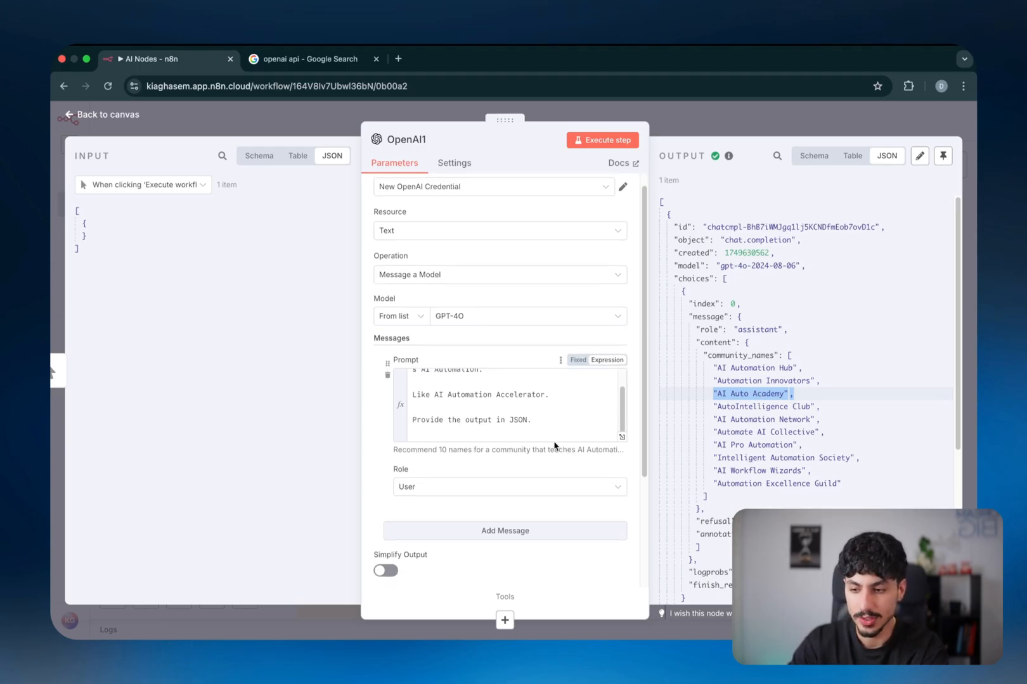
triple_click(448, 422)
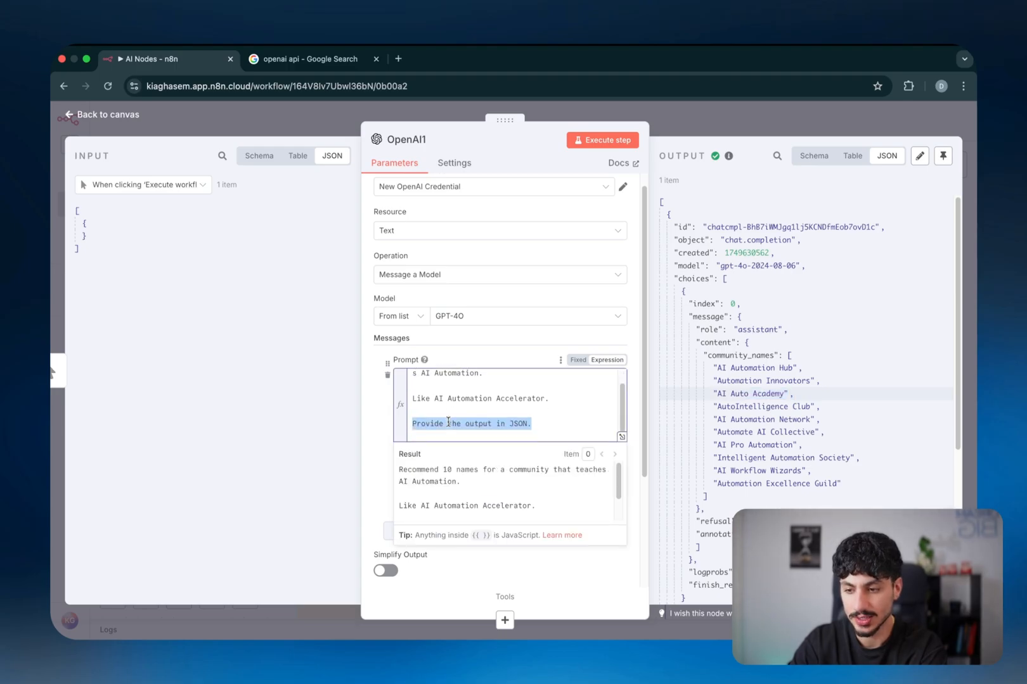
click(384, 436)
scroll(385, 436, down, 3)
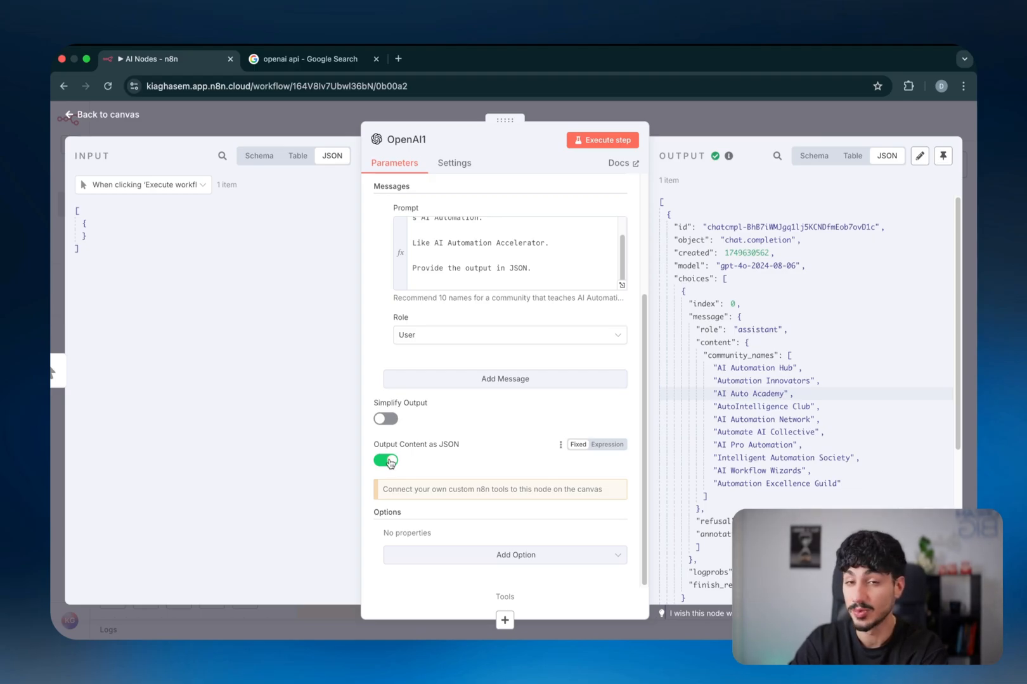
scroll(481, 347, up, 5)
scroll(481, 347, down, 1)
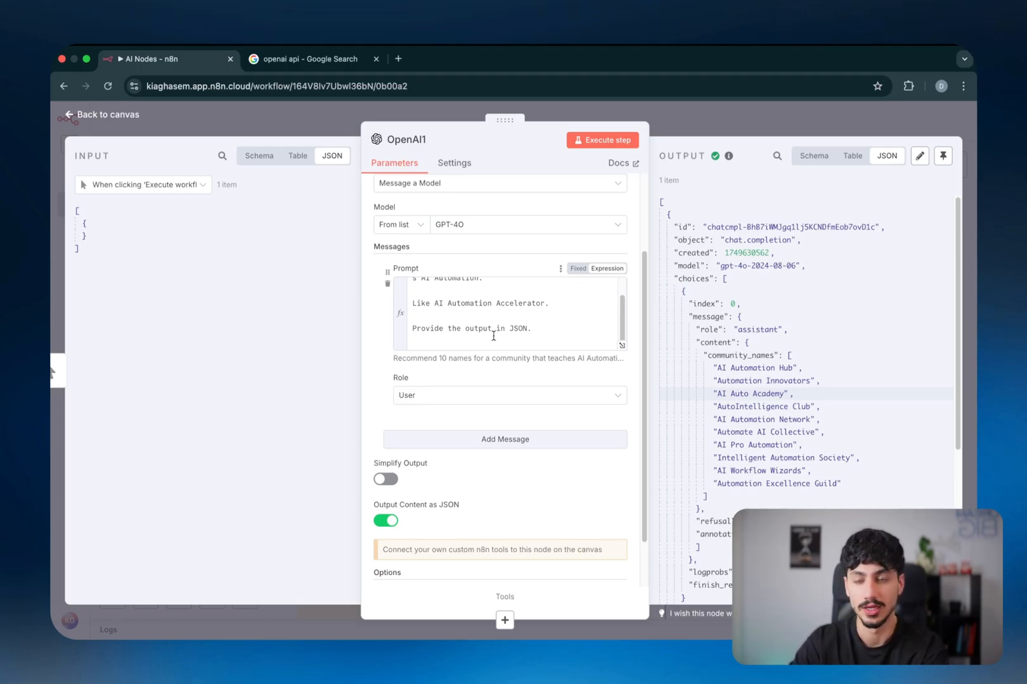
scroll(493, 336, down, 2)
- Add the Frequency Penalty and Presence Penalty options to the OpenAI node
click(515, 555)
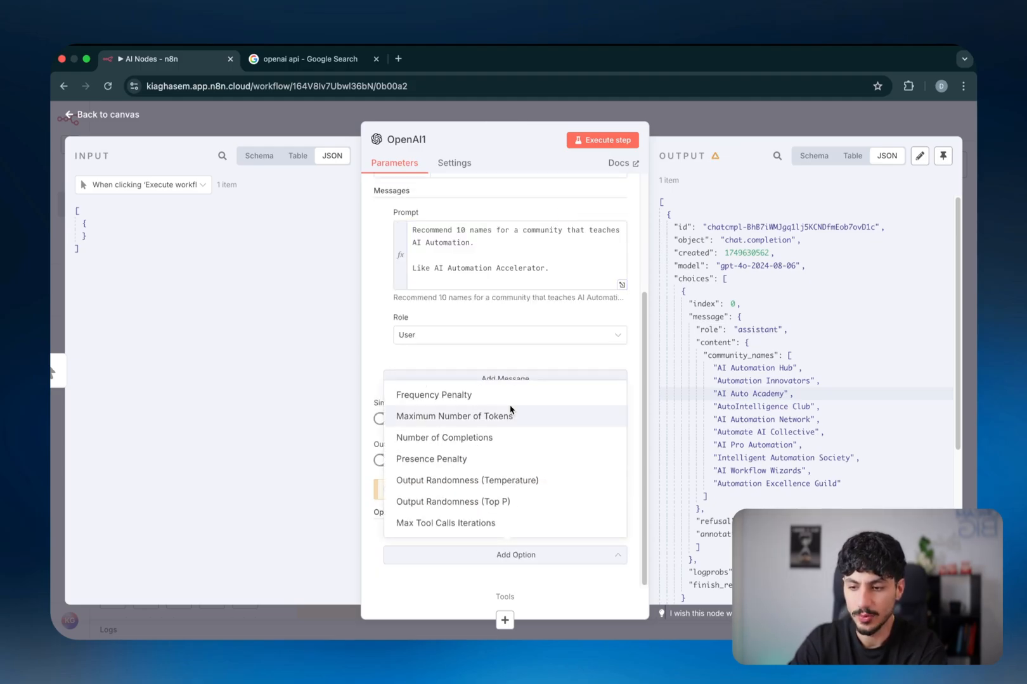
click(533, 459)
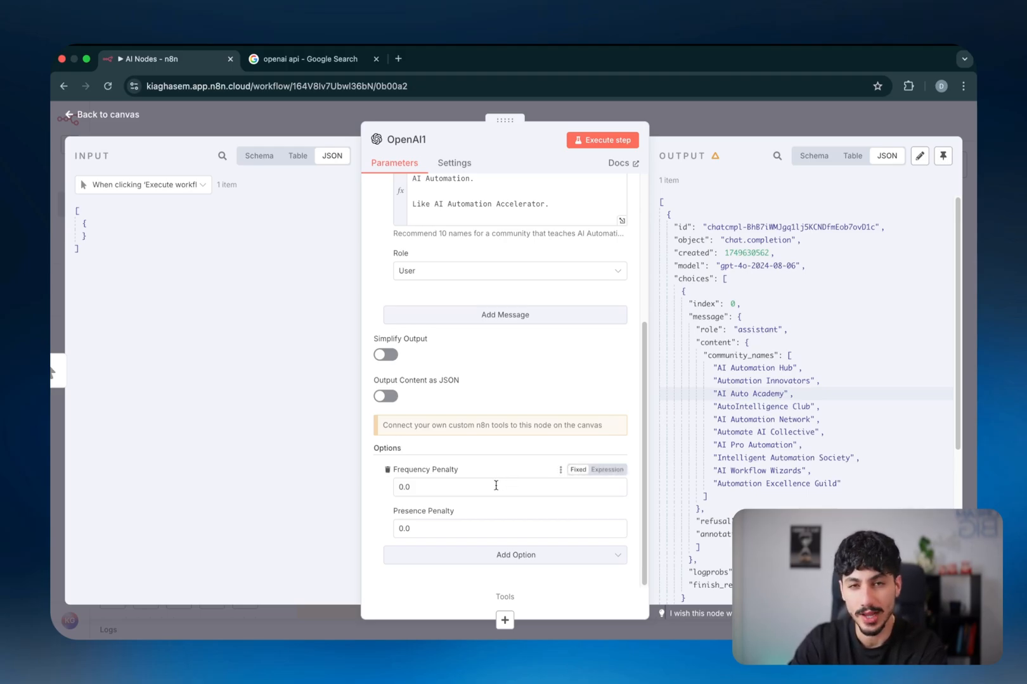
- Circle the words "Frequency" and "Penalty" with the annotation pen and draw an up arrow beside a bracket above them
key(ctrl+a)
mouse_move(465, 476)
mouse_down()
mouse_move(442, 484)
mouse_move(449, 458)
mouse_up()
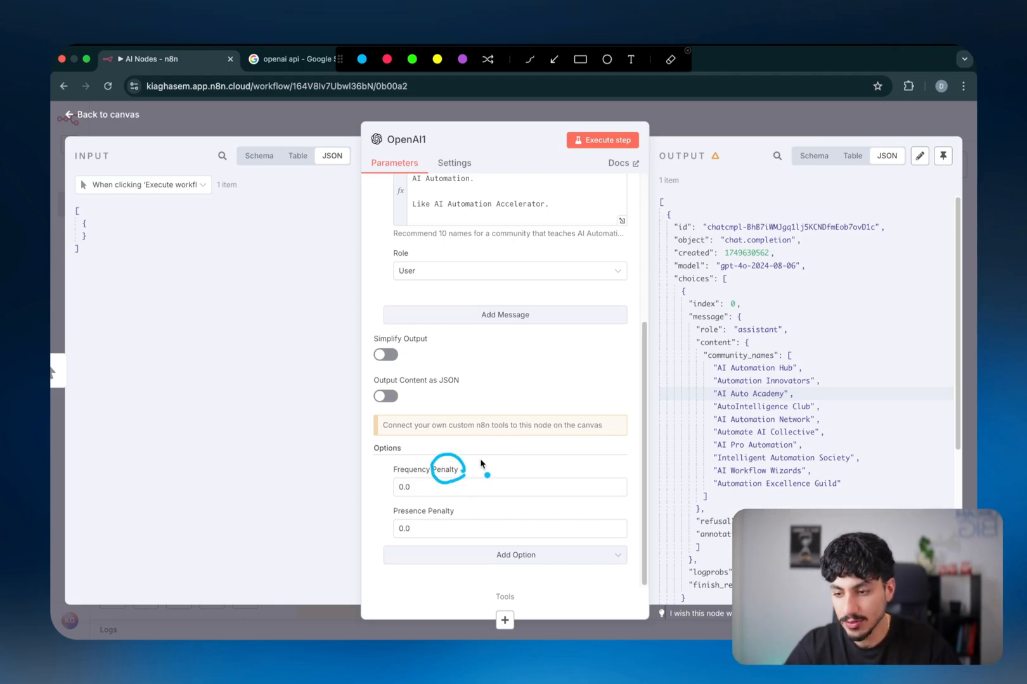
drag(525, 367, 548, 375)
click(591, 379)
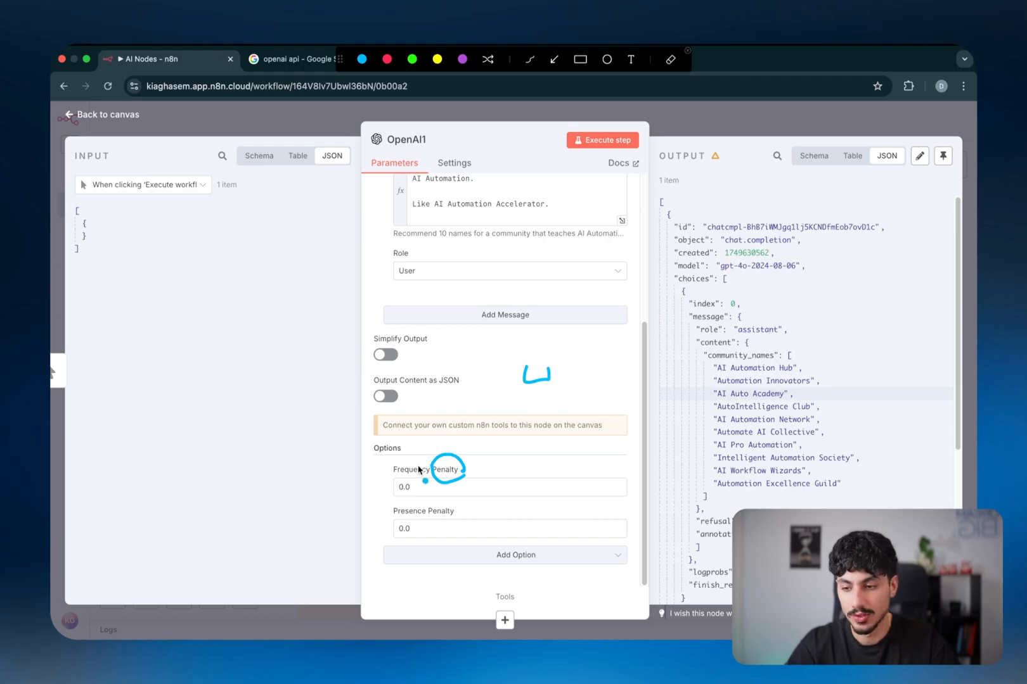
mouse_move(424, 474)
mouse_down()
mouse_move(406, 484)
mouse_move(435, 474)
mouse_up()
mouse_move(507, 385)
mouse_down()
mouse_move(505, 374)
mouse_move(514, 385)
mouse_up()
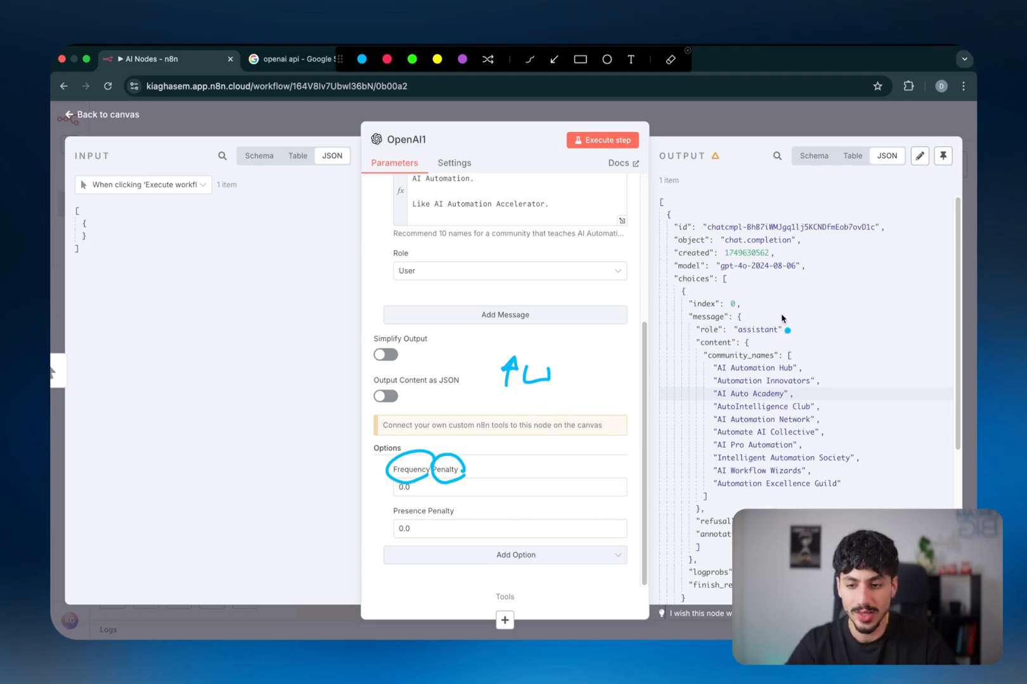
- Handwrite "output ≠ repetition" over the upper part of the JSON output
drag(781, 303, 855, 291)
drag(871, 290, 883, 289)
mouse_move(872, 295)
mouse_down()
mouse_move(963, 286)
mouse_move(841, 288)
mouse_up()
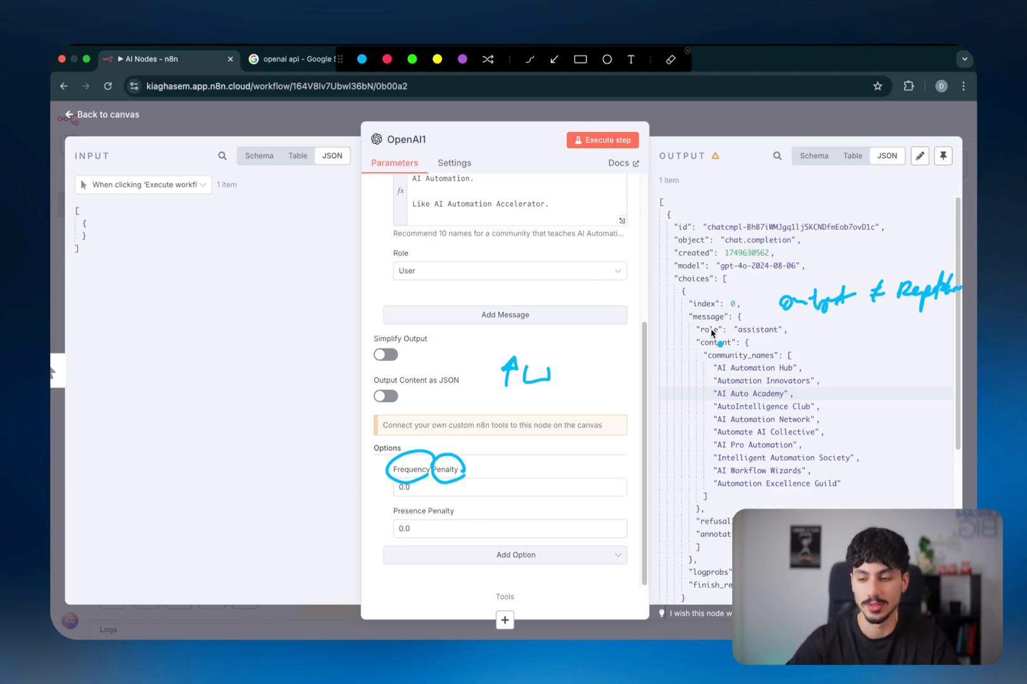
- Circle "Presence" and "Penalty", draw an arrow up from them and underline the last word of the handwritten output note
mouse_move(432, 516)
mouse_down()
mouse_move(429, 530)
mouse_move(400, 526)
mouse_move(411, 500)
mouse_move(437, 527)
mouse_move(456, 504)
mouse_up()
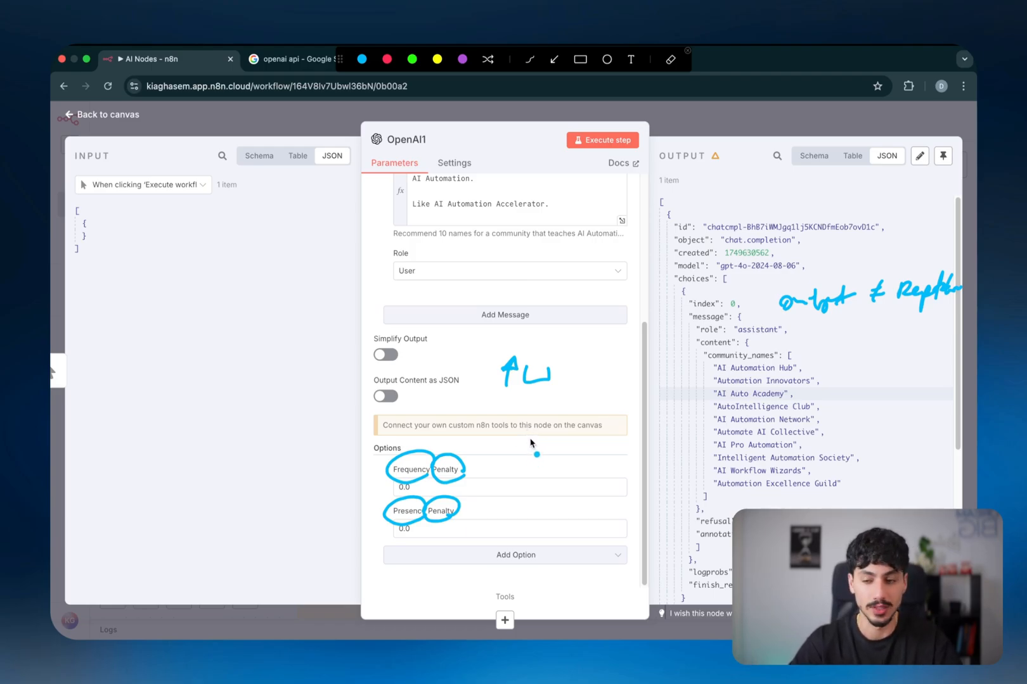
mouse_move(460, 506)
mouse_down()
mouse_move(538, 454)
mouse_move(528, 470)
mouse_up()
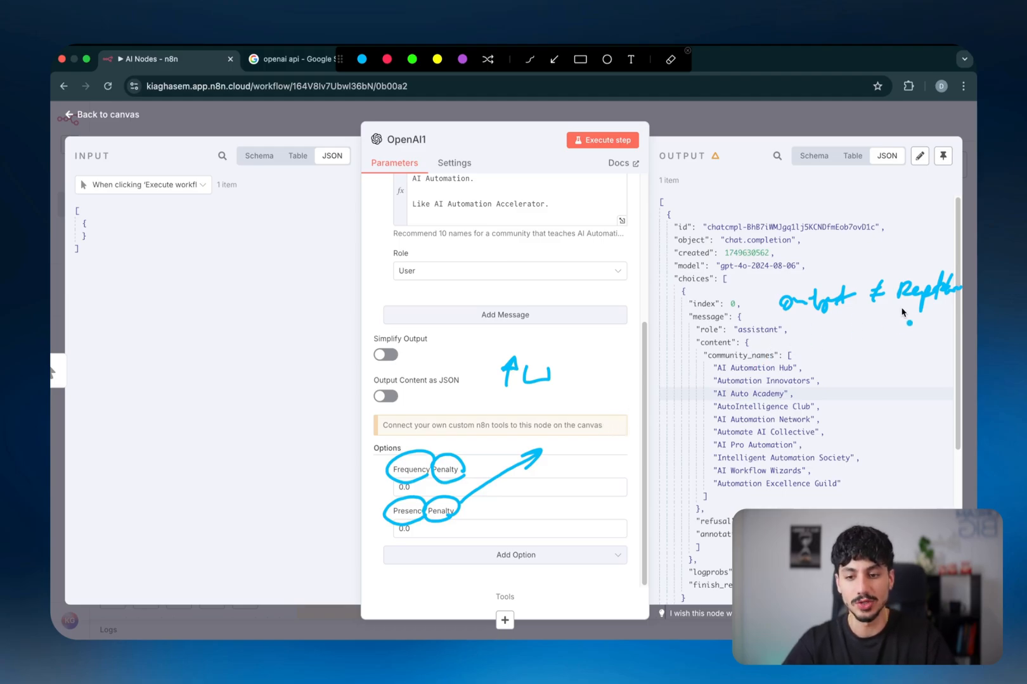
drag(898, 311, 938, 311)
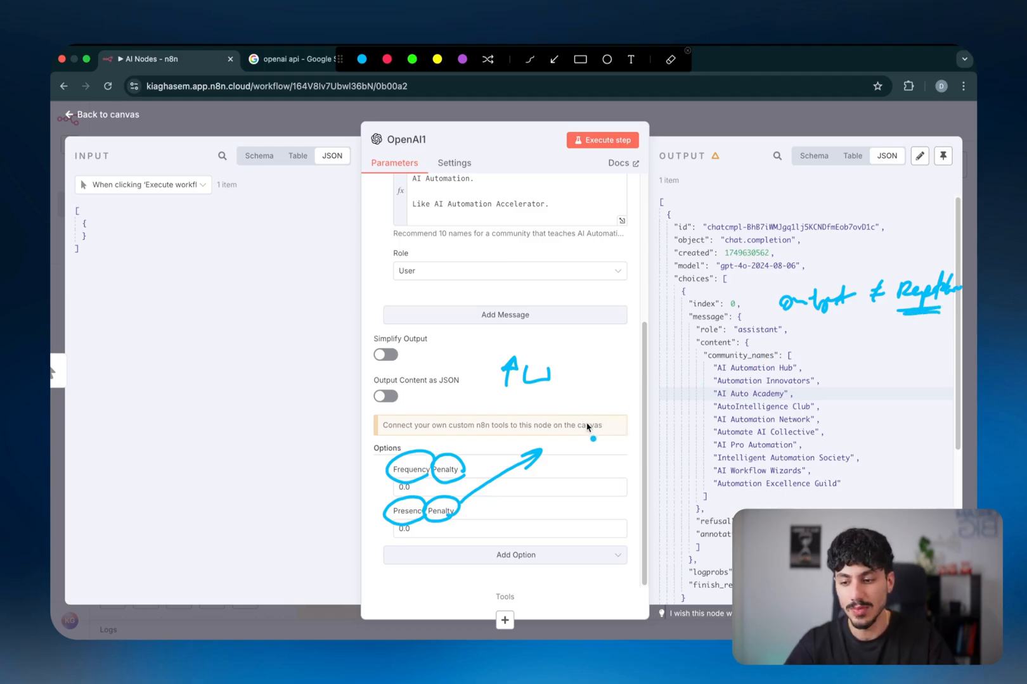
- Handwrite "Dynamic" and "same concept" over the node settings, and clear all annotations
mouse_move(586, 416)
mouse_down()
mouse_move(578, 406)
mouse_move(666, 375)
mouse_up()
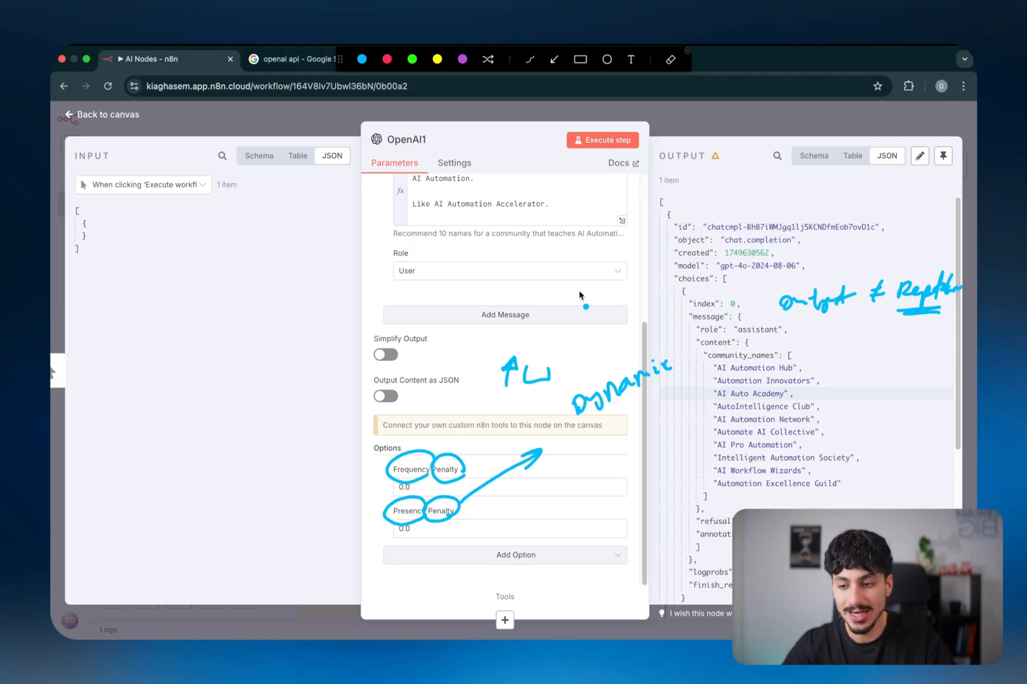
mouse_move(572, 296)
mouse_down()
mouse_move(654, 270)
mouse_move(673, 279)
mouse_up()
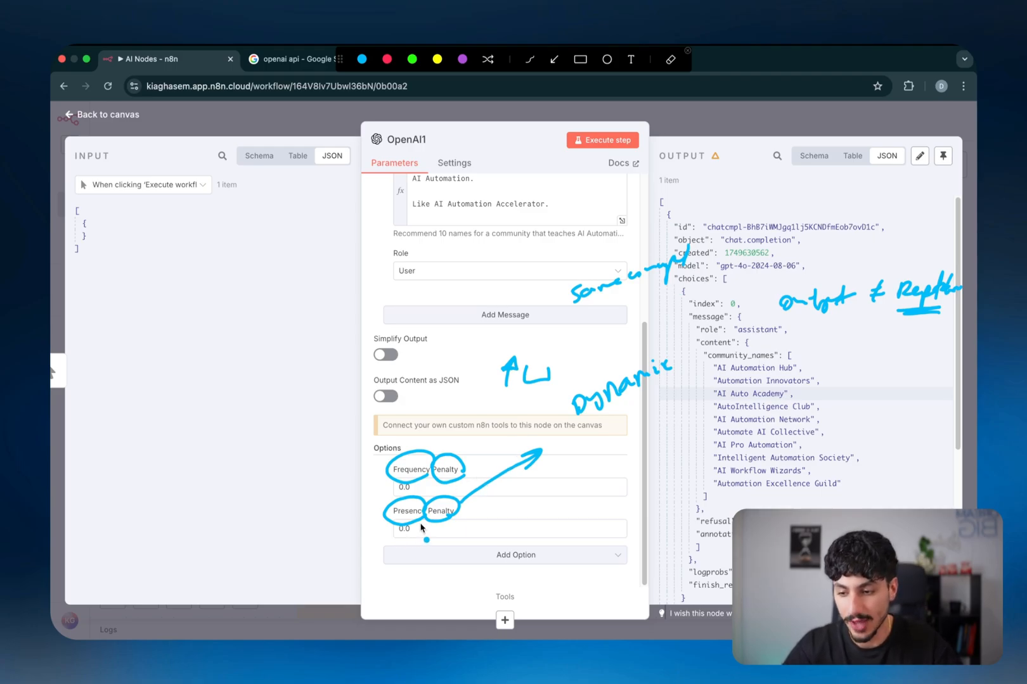
key(Escape)
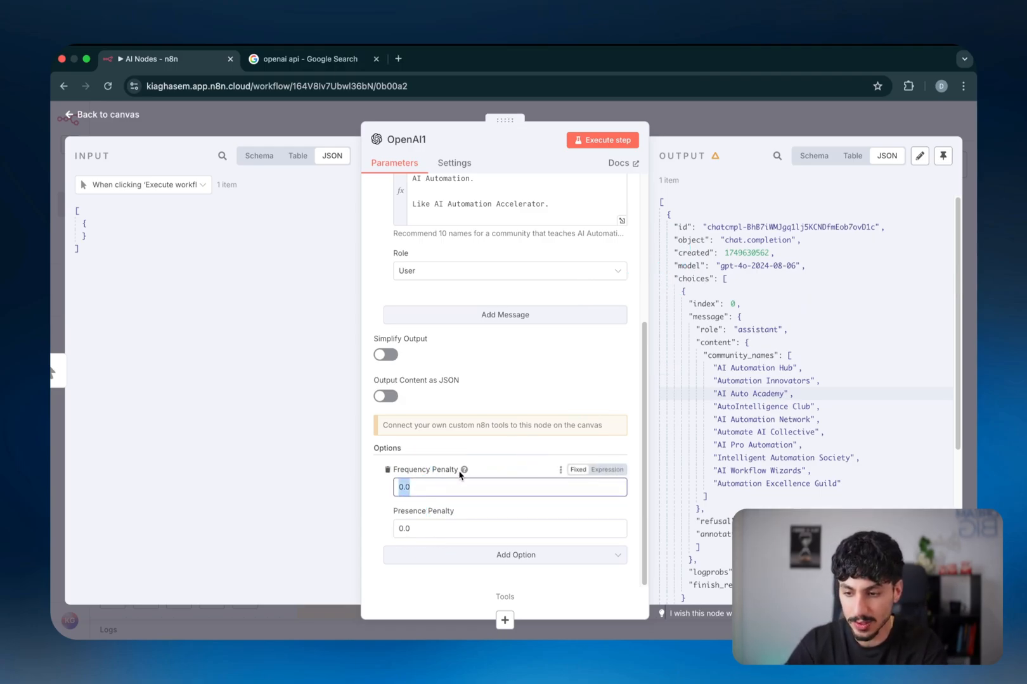
- Set both Frequency Penalty and Presence Penalty to 2 and execute the step
mouse_move(463, 472)
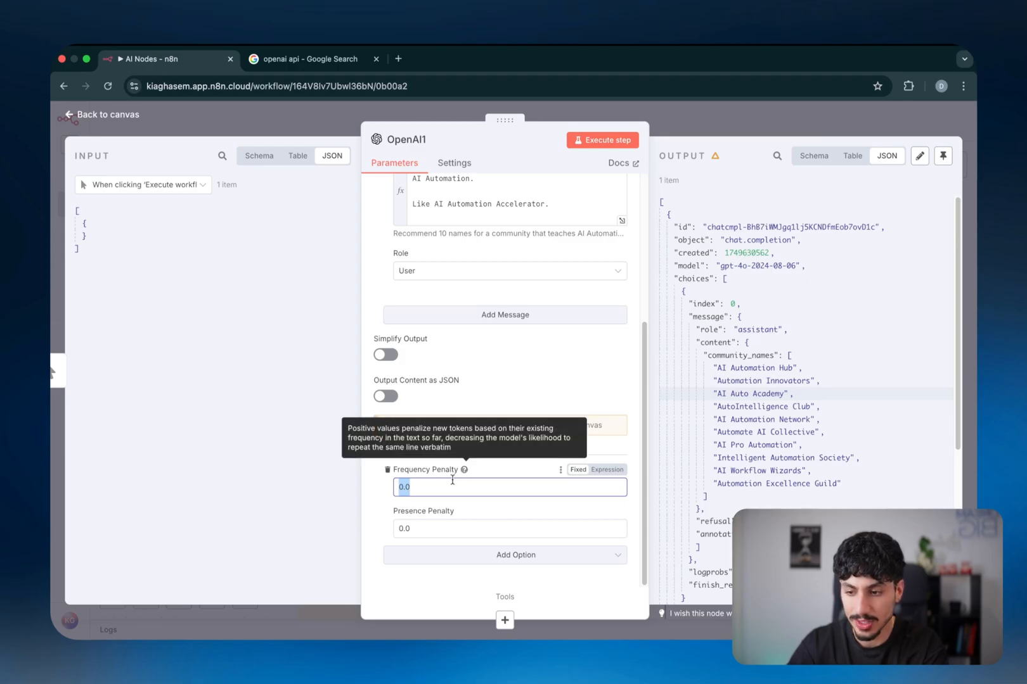
text(2)
click(436, 518)
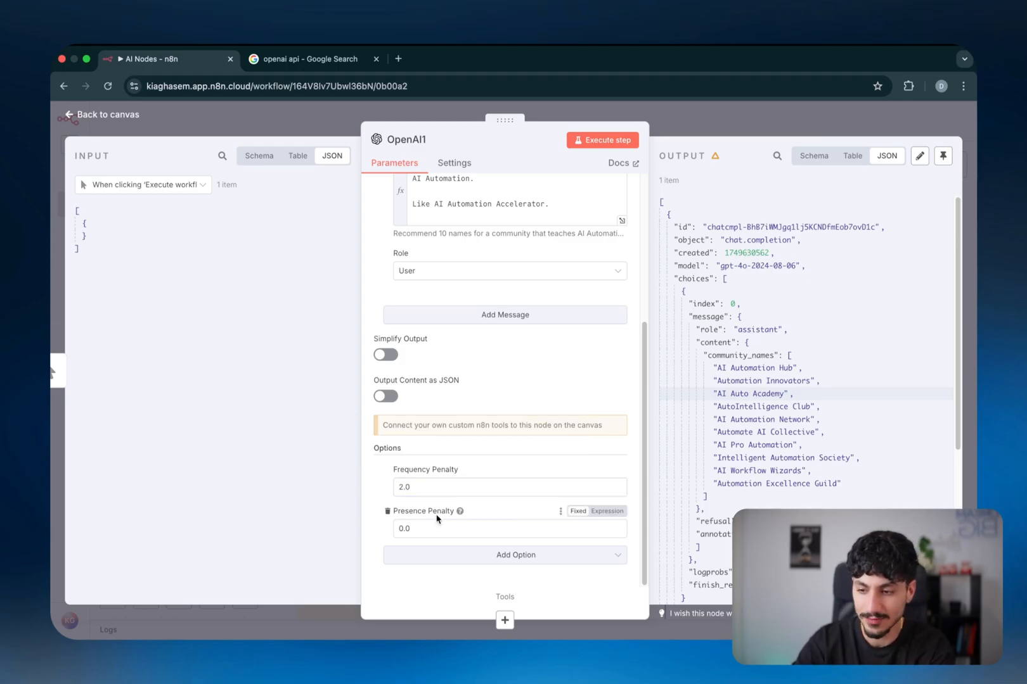
key(ctrl+a)
text(2)
click(478, 505)
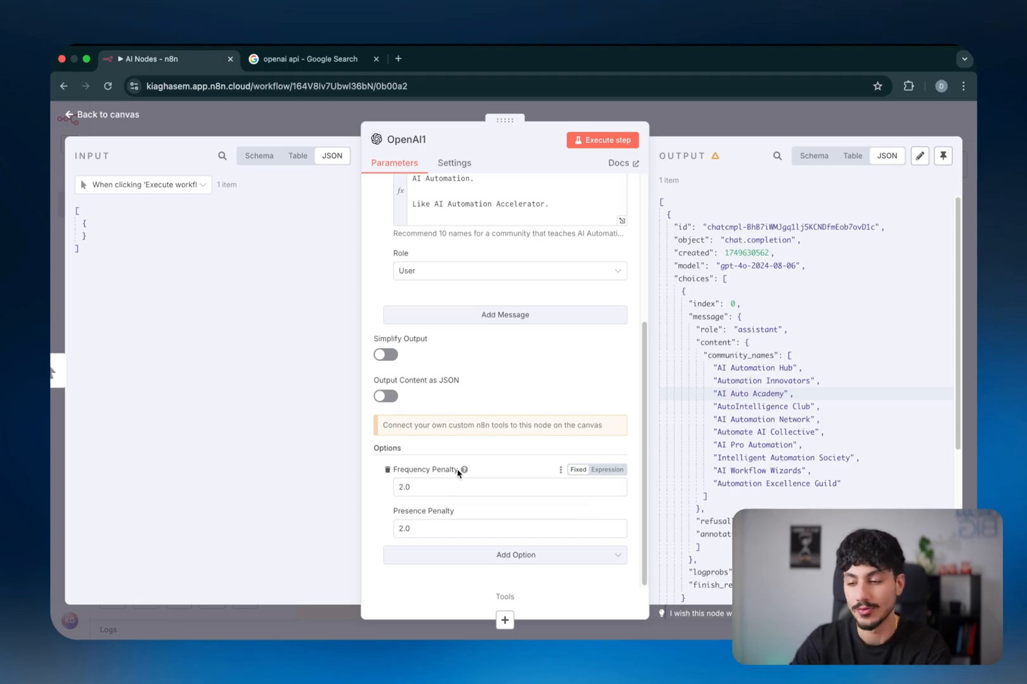
click(602, 141)
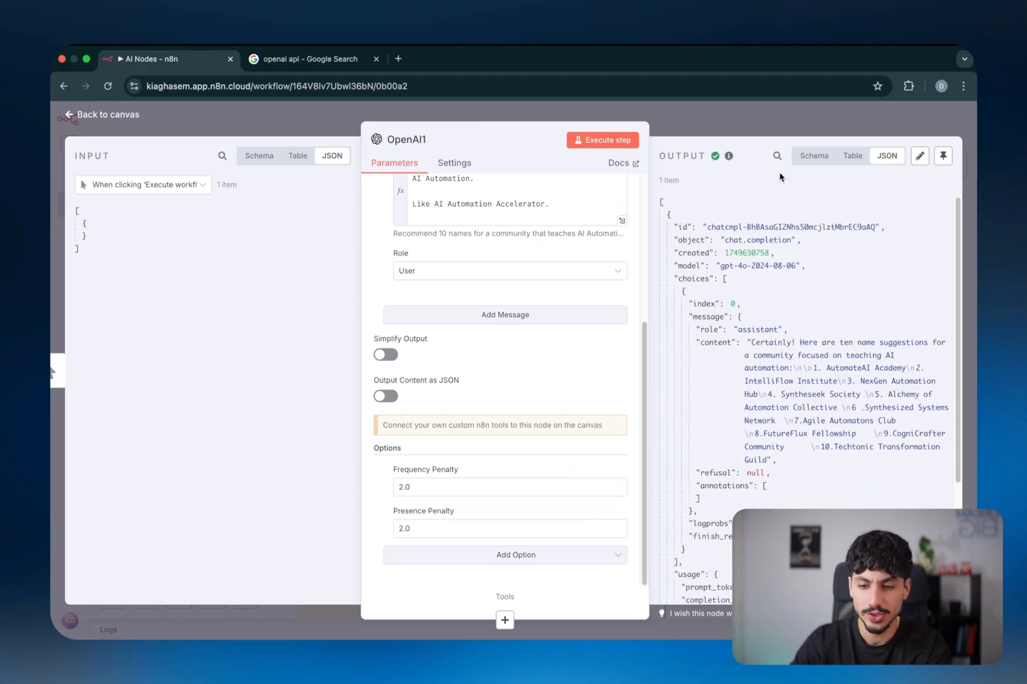
- Examine the generated name suggestions in the content field of the new JSON output
scroll(780, 206, down, 1)
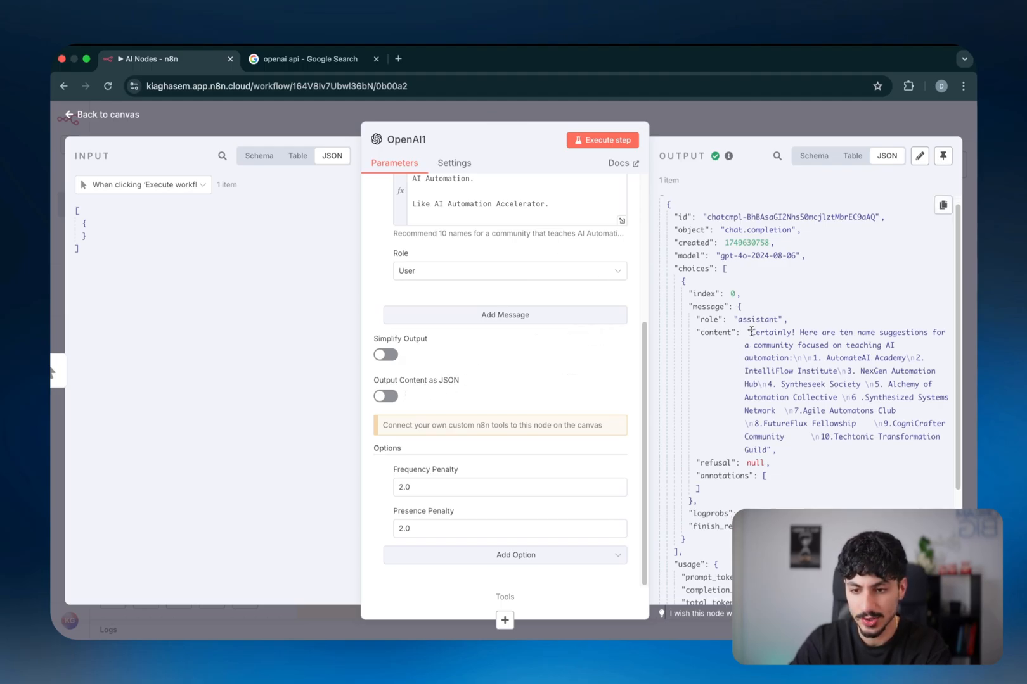
drag(750, 336, 767, 449)
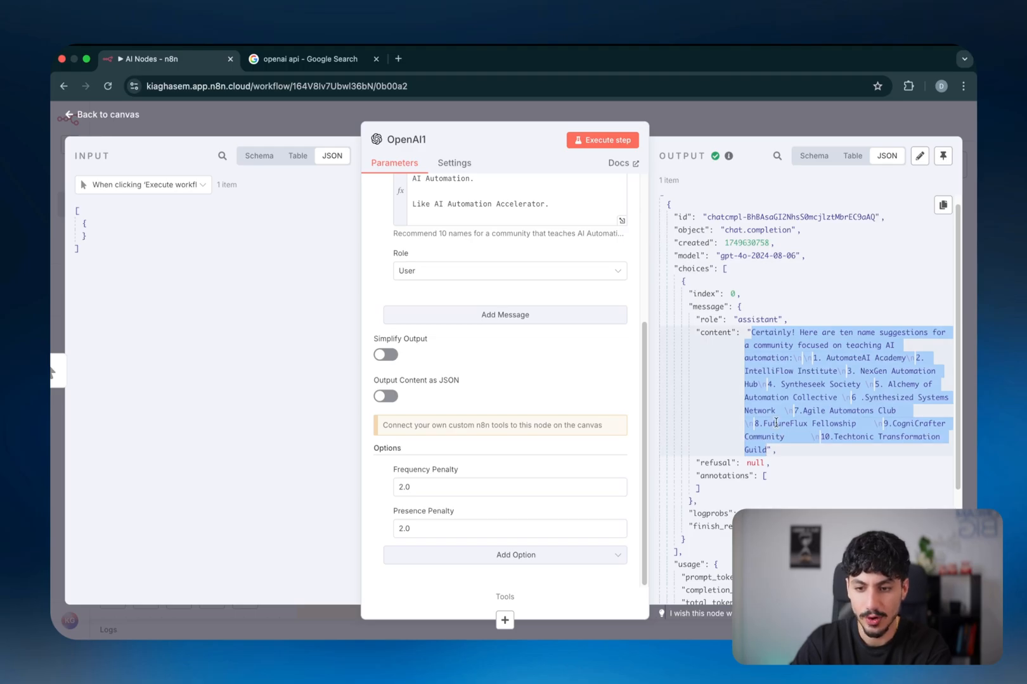
click(809, 307)
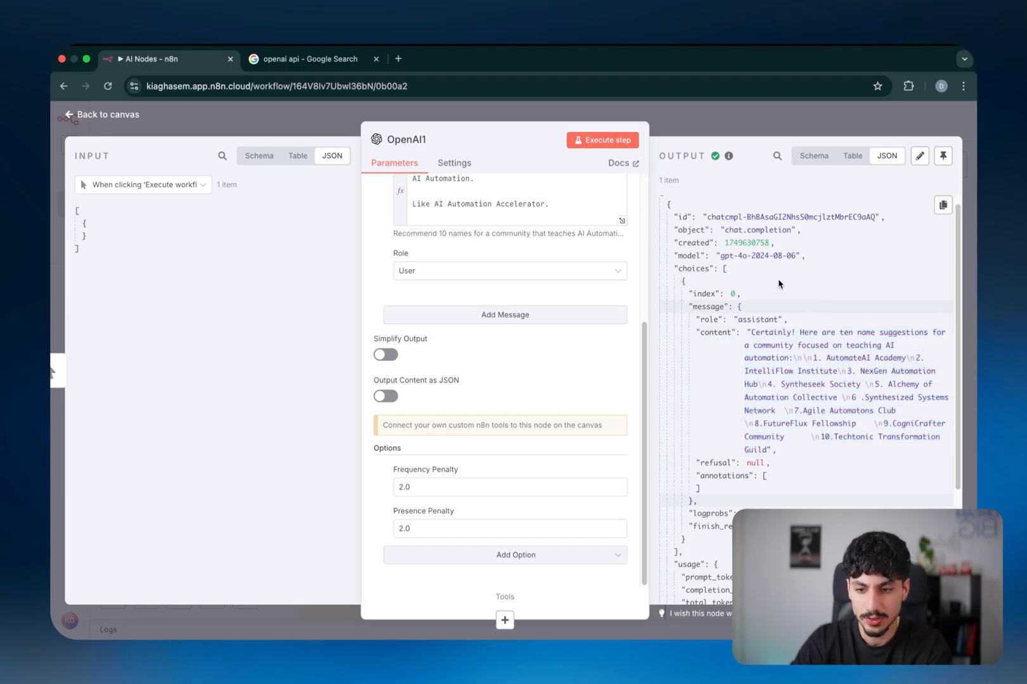
- Search the output for "assistant" and highlight the list of name suggestions in the content field
click(775, 156)
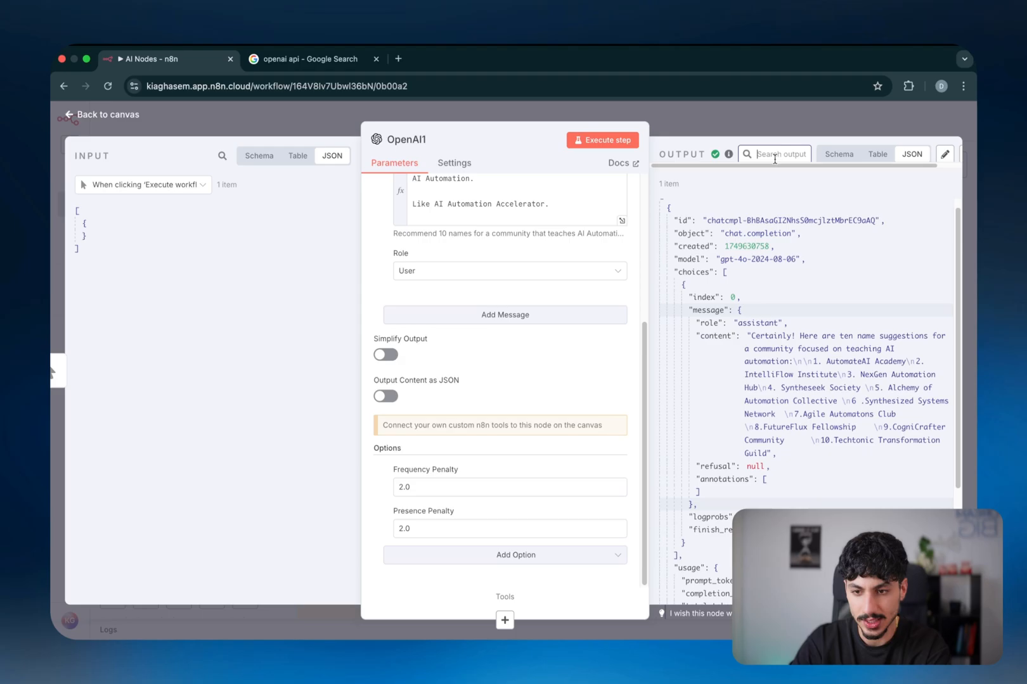
text(ass)
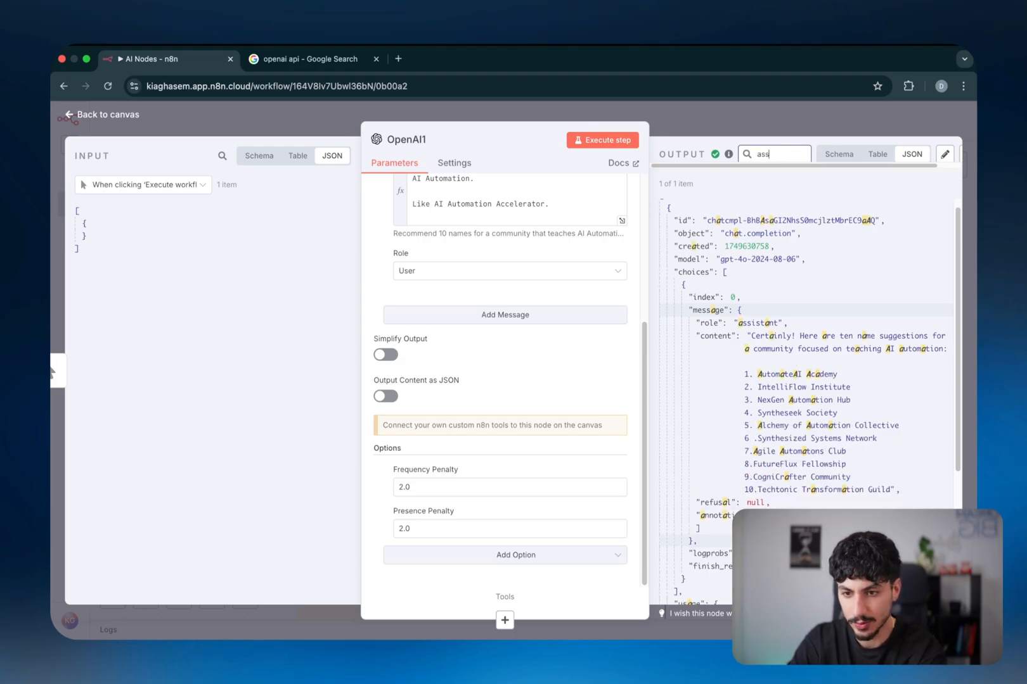
text(ista)
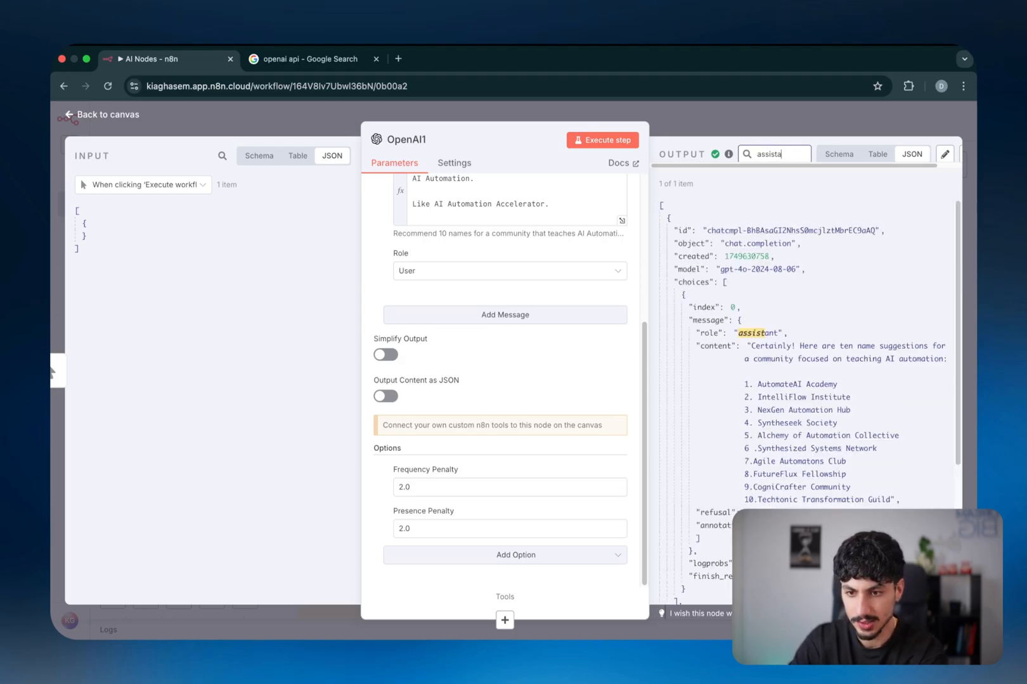
text(m)
text(t)
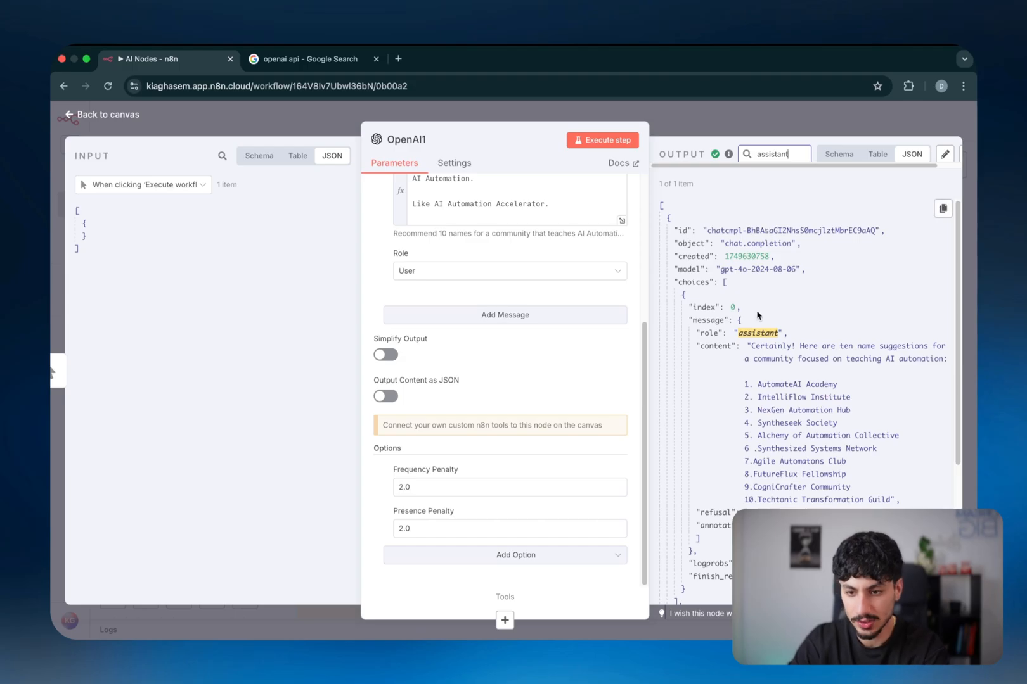
drag(753, 345, 888, 498)
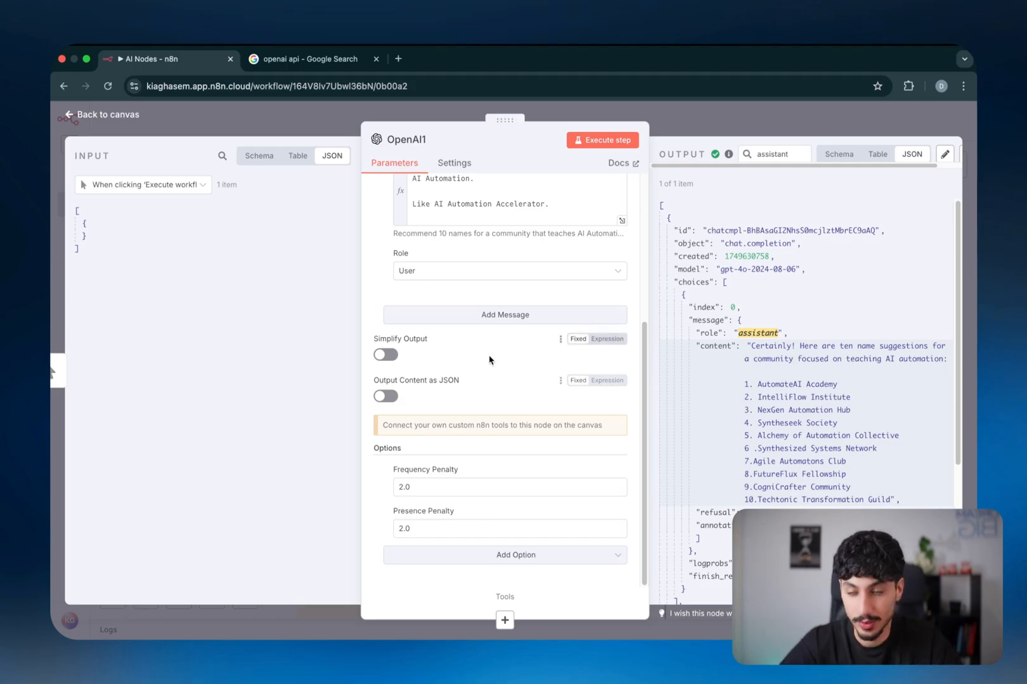
- Annotate the first suggested name, bracket the name list, circle the Presence and Frequency Penalty labels, and clear the drawings
key(ctrl+a)
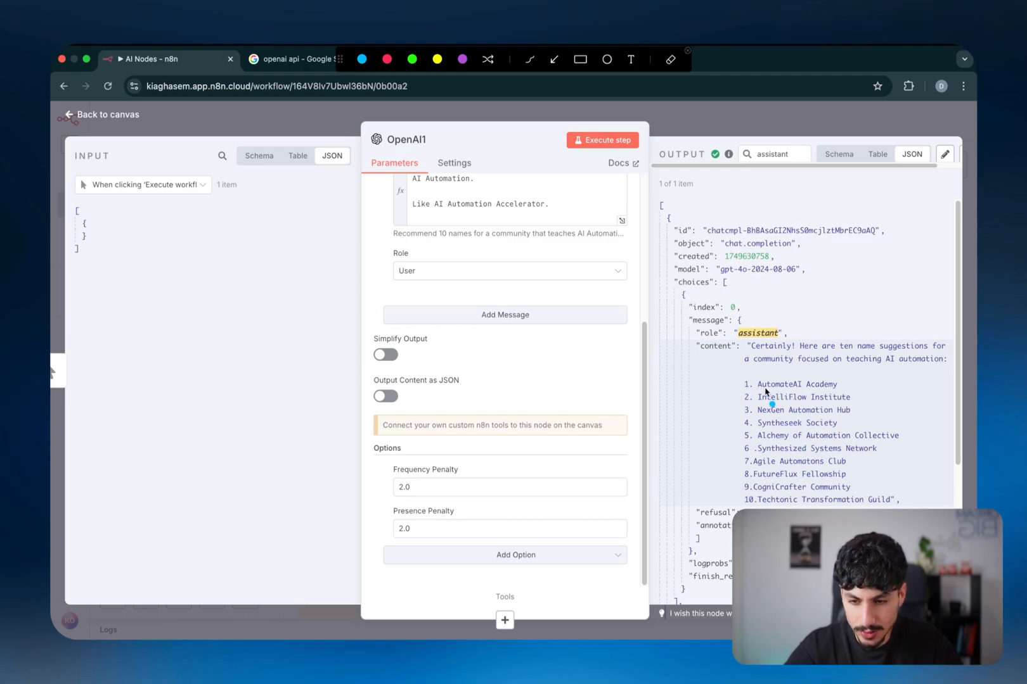
mouse_move(758, 390)
mouse_down()
mouse_move(784, 393)
mouse_move(797, 378)
mouse_up()
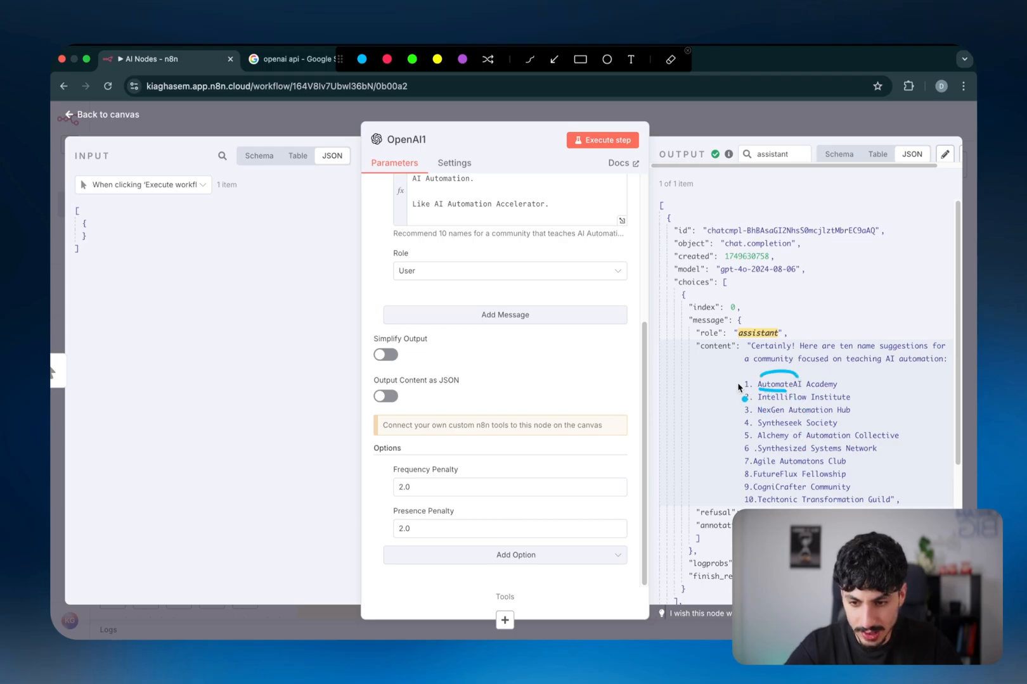
drag(730, 374, 732, 477)
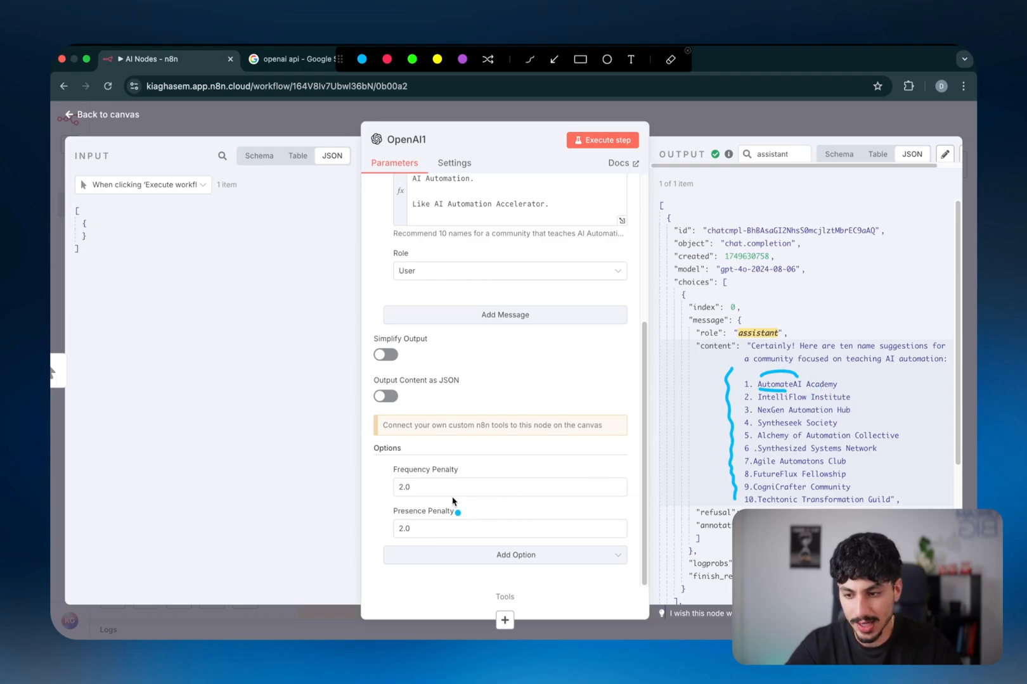
drag(429, 515, 431, 516)
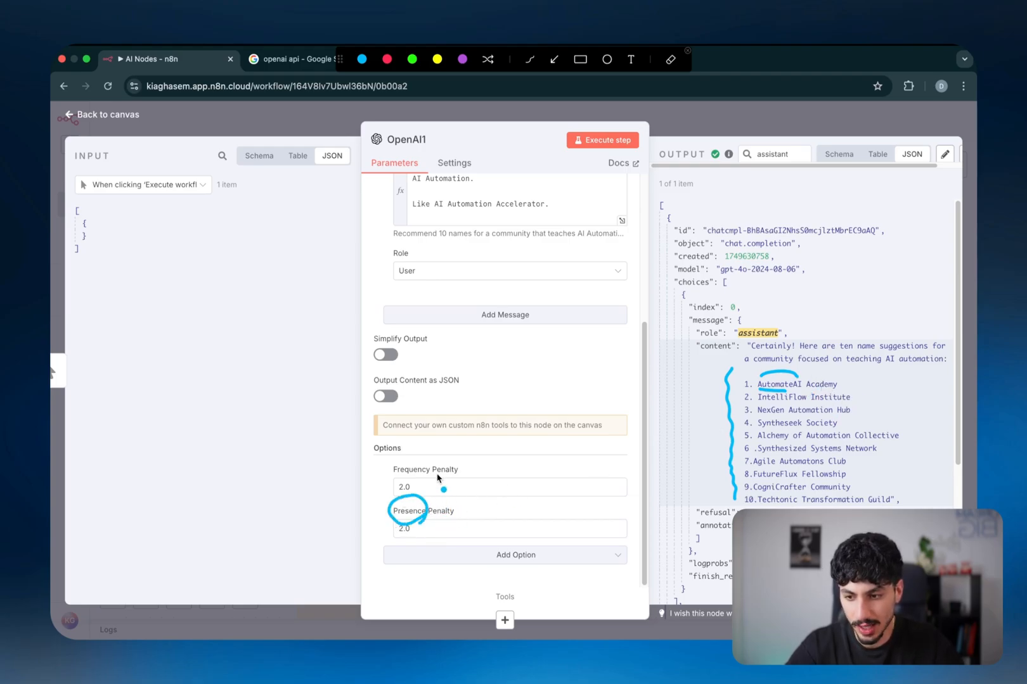
drag(430, 471, 433, 470)
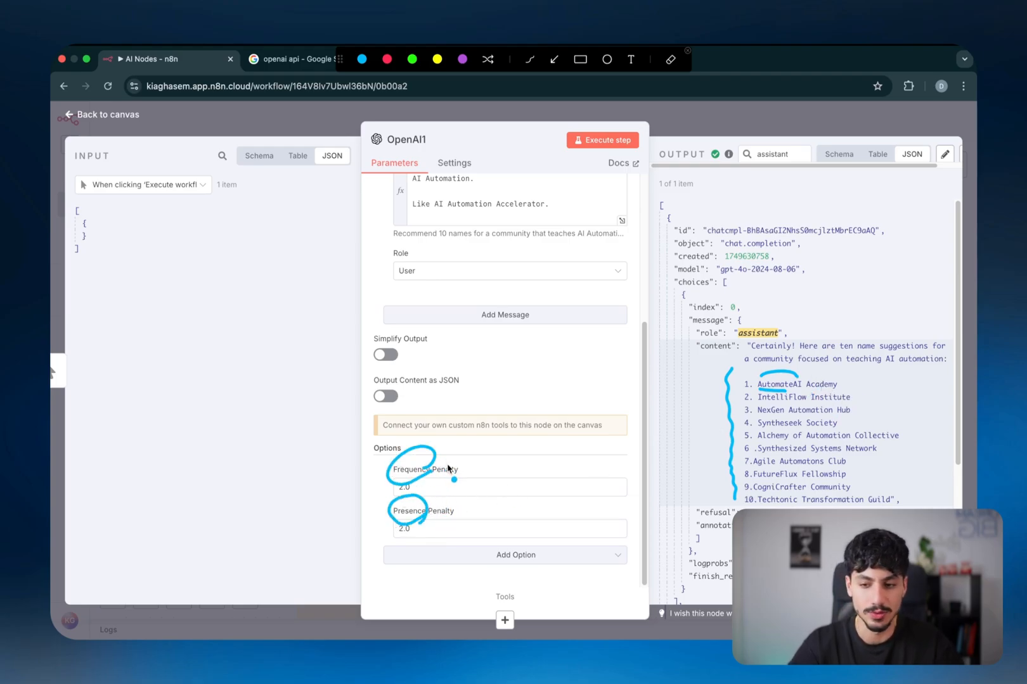
key(Escape)
- Set the Frequency Penalty to 0 and execute the OpenAI1 step again
double_click(418, 487)
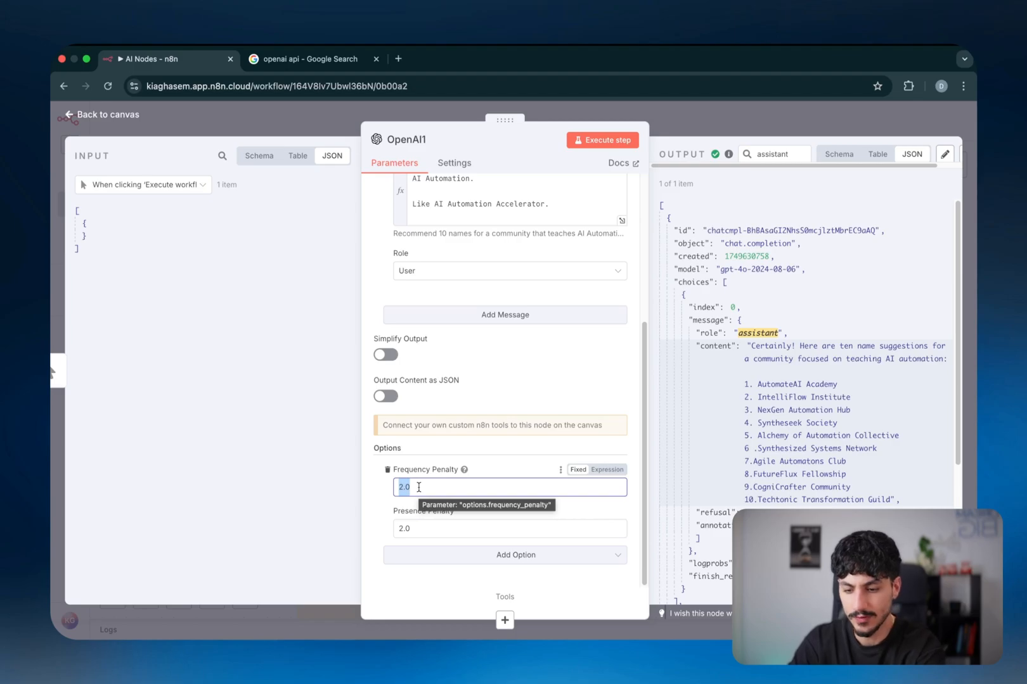
text(0)
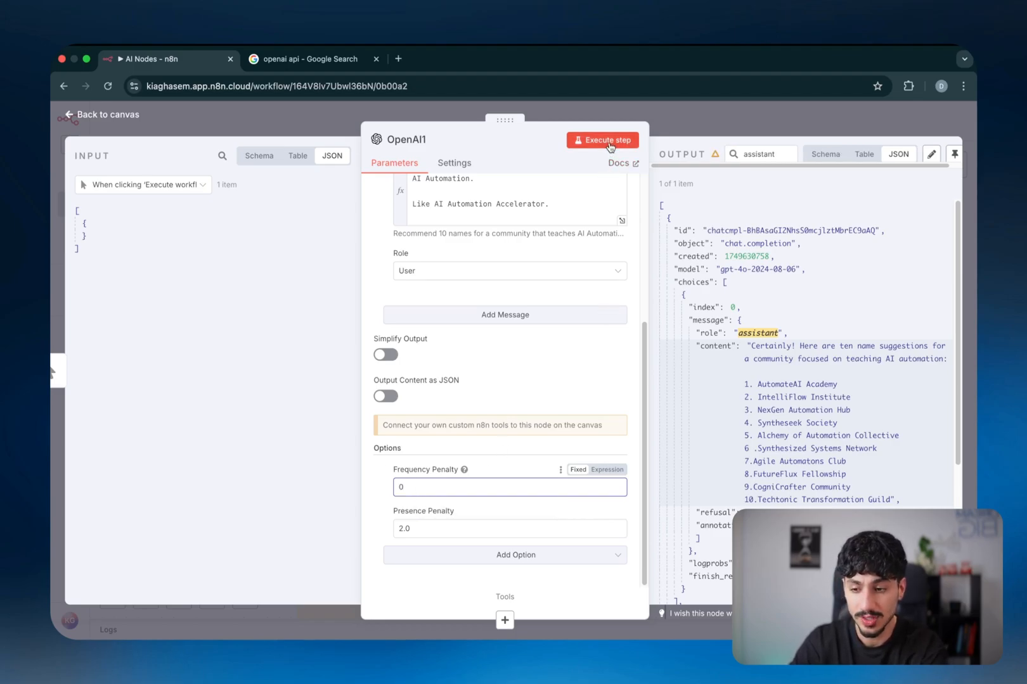
click(608, 142)
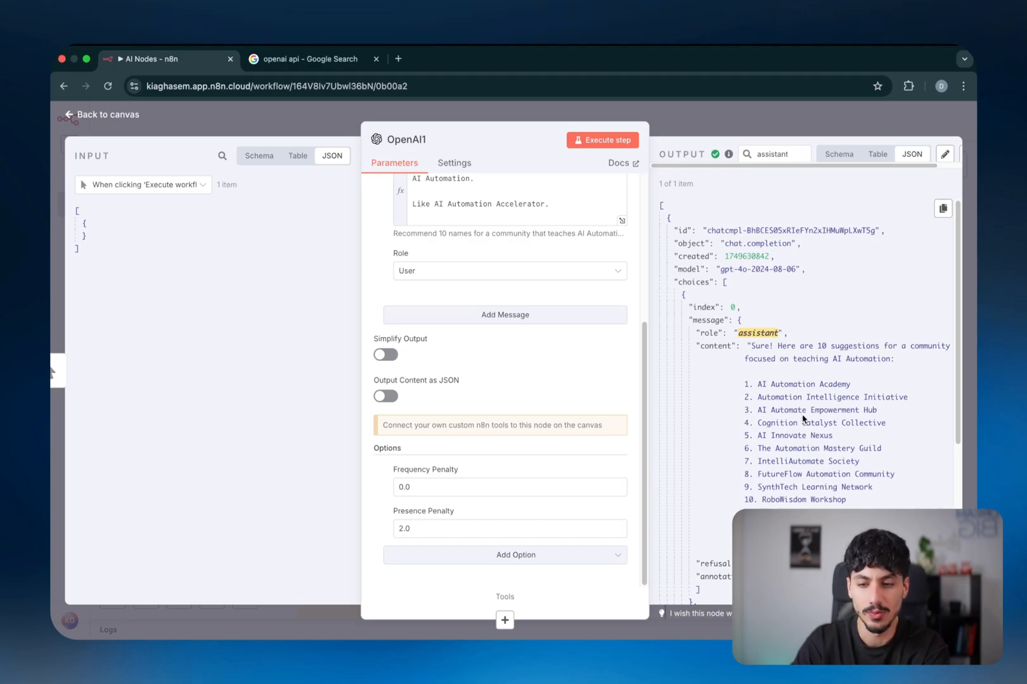
- Highlight the repeated uses of "Automation" in the content field of the new output
double_click(786, 384)
drag(785, 384, 784, 397)
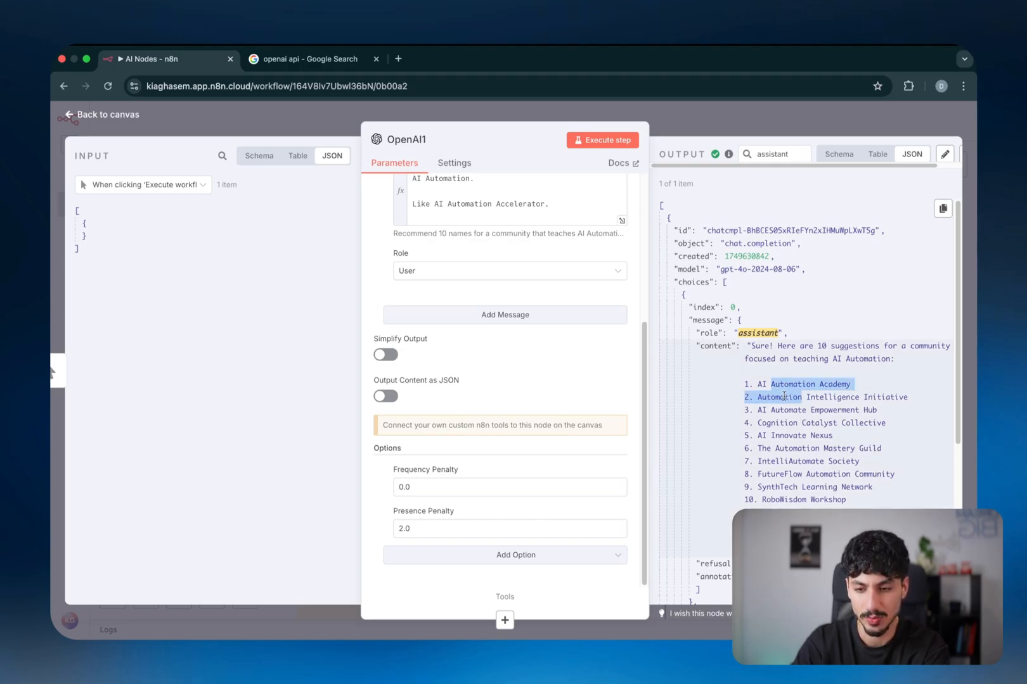
double_click(798, 448)
double_click(859, 359)
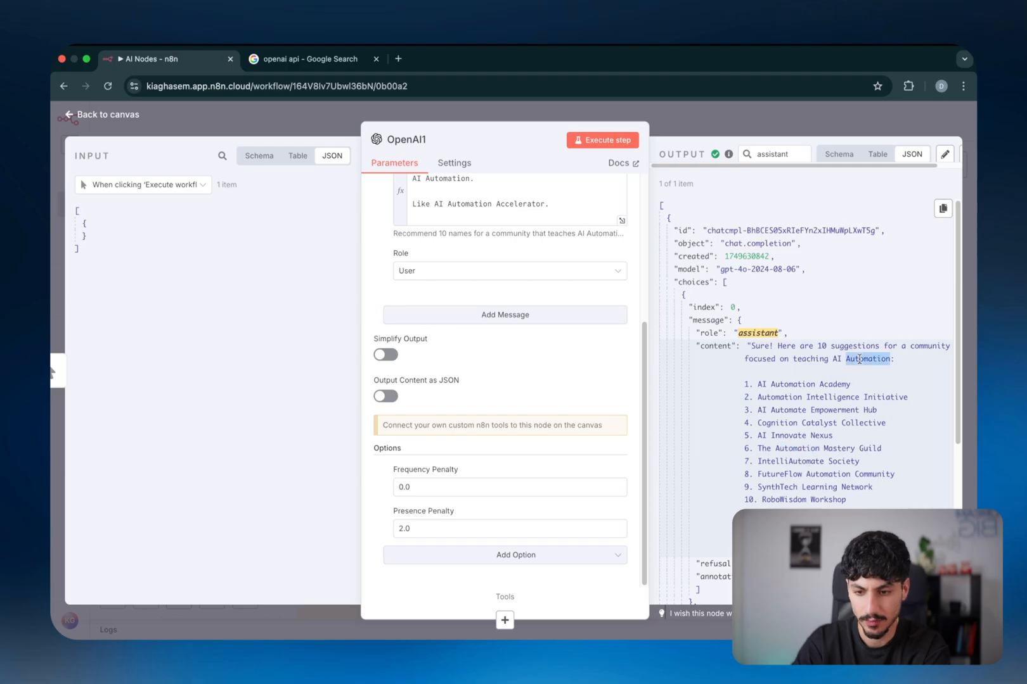
click(859, 359)
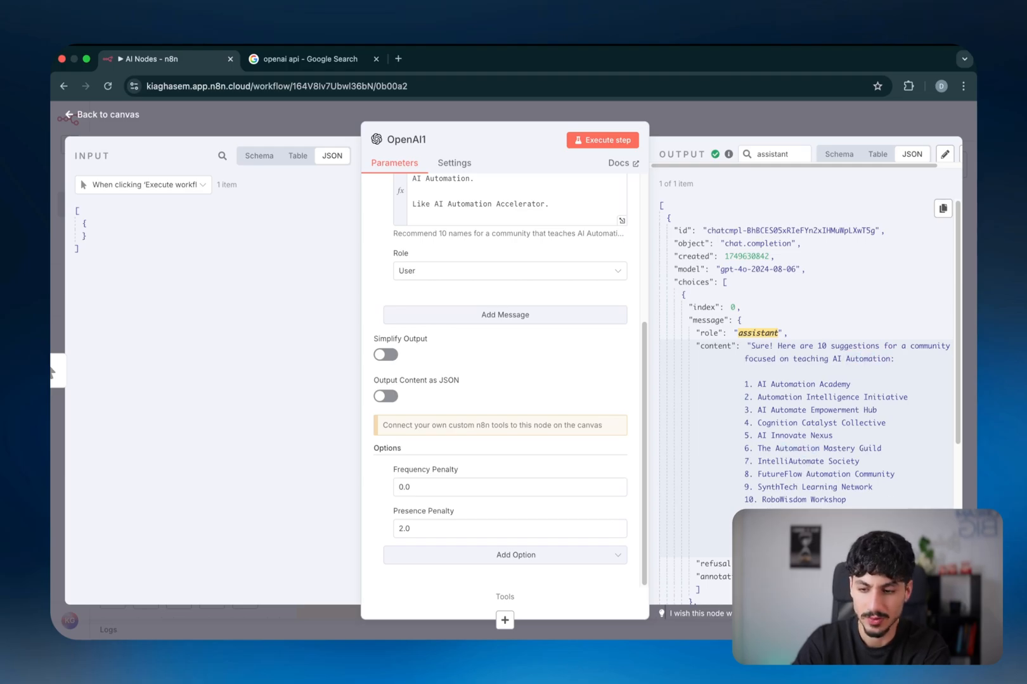
- Draw pointing marks at the Frequency Penalty and Presence Penalty options on the screen
key(ctrl+a)
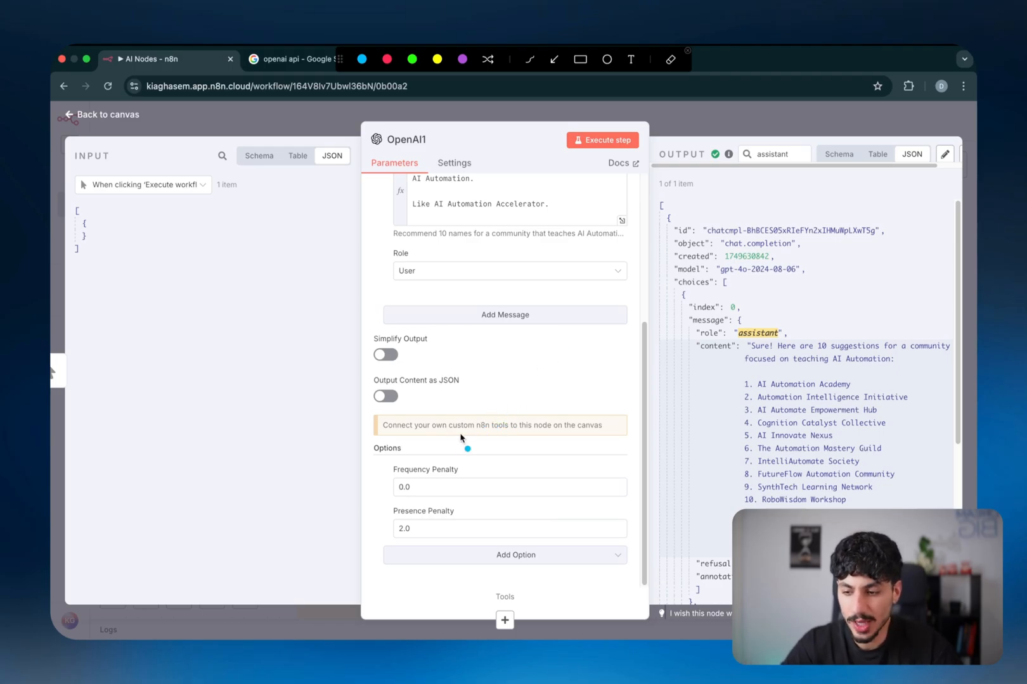
drag(510, 383, 435, 460)
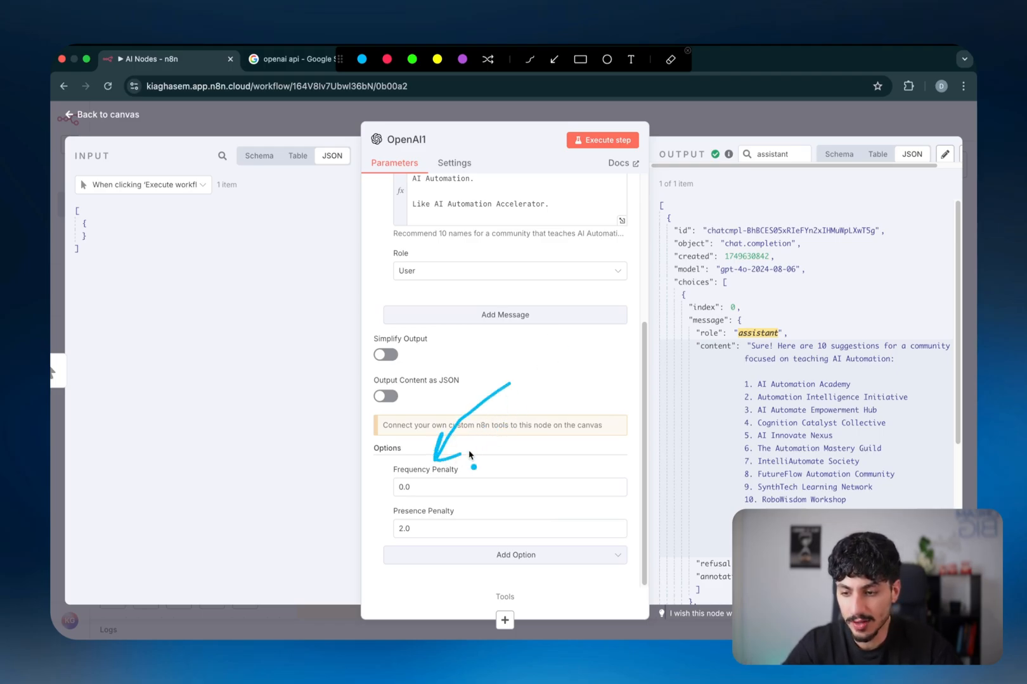
drag(596, 398, 471, 501)
drag(391, 457, 393, 488)
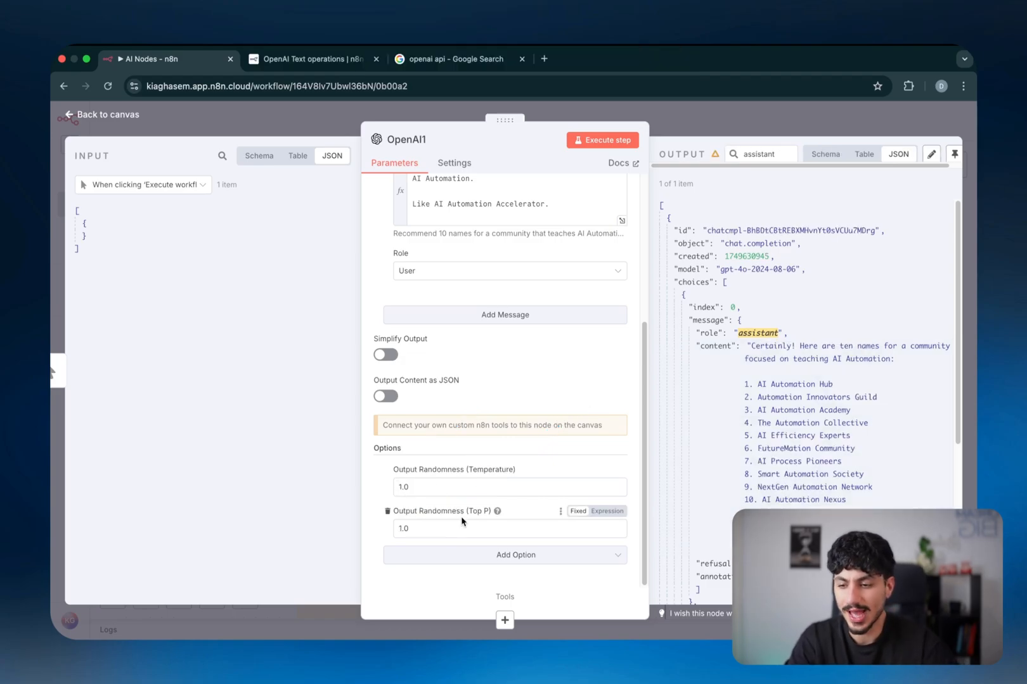
- Underline "Temperature" and "Top P" in the output randomness labels and bracket the Temperature label
key(ctrl+a)
drag(468, 474, 515, 473)
drag(467, 520, 488, 522)
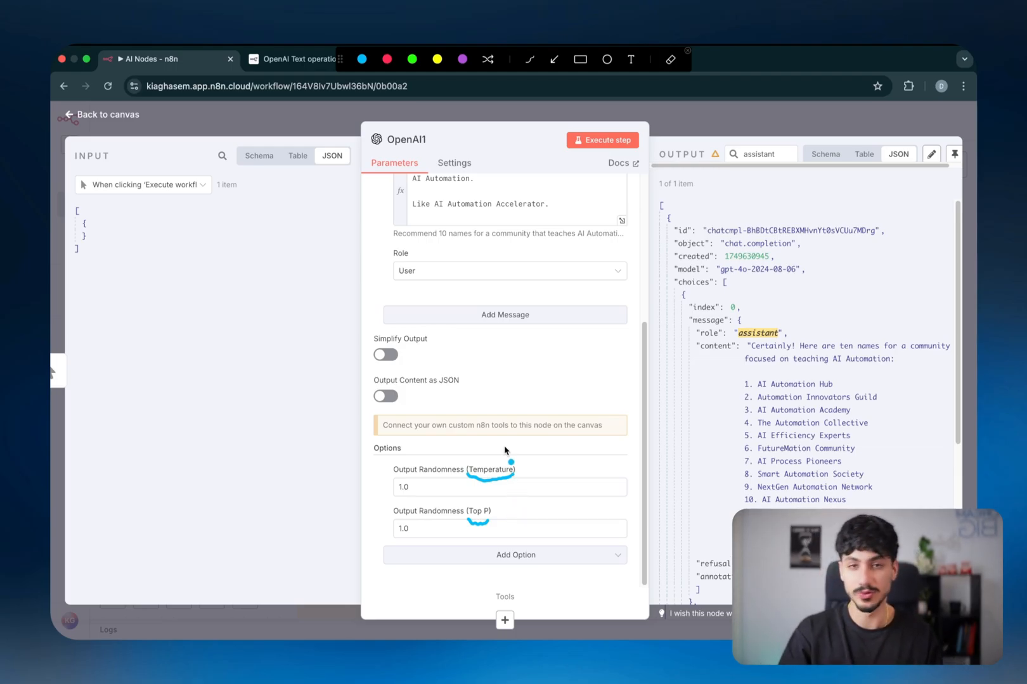
drag(389, 458, 390, 476)
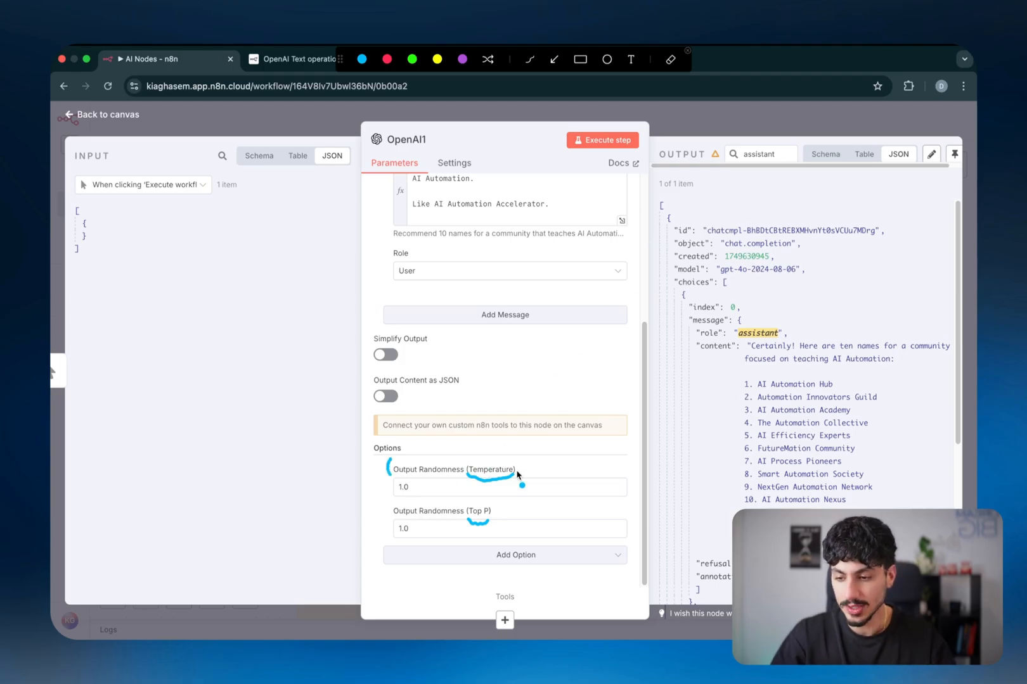
drag(528, 458, 521, 477)
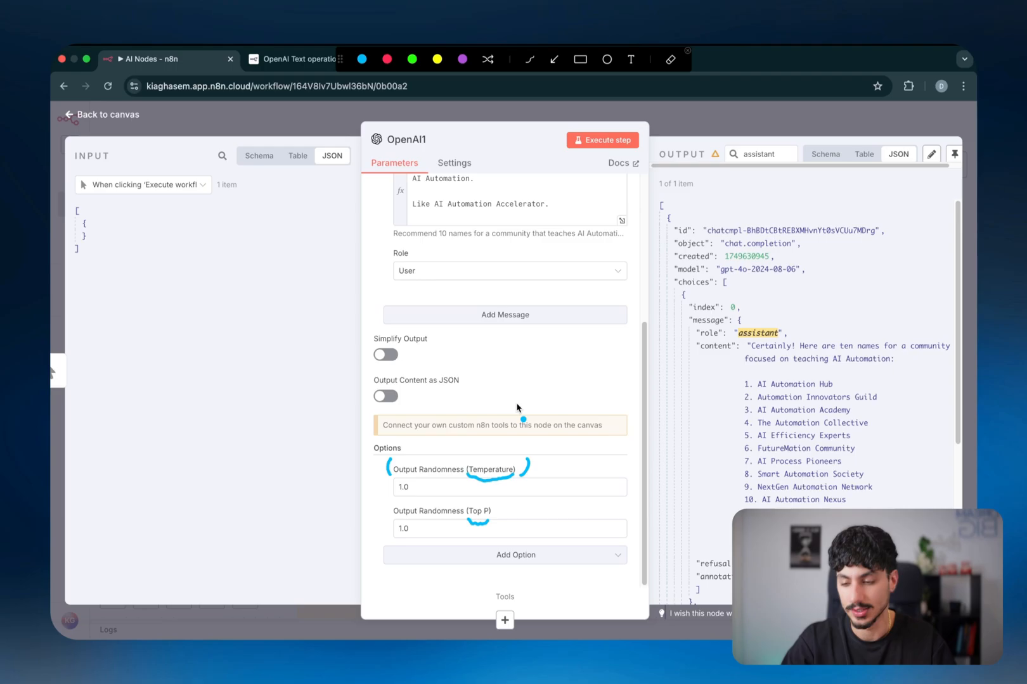
- Draw arrows to both Output Randomness options and circle the words "Temperature" and "Top P"
drag(355, 486, 383, 473)
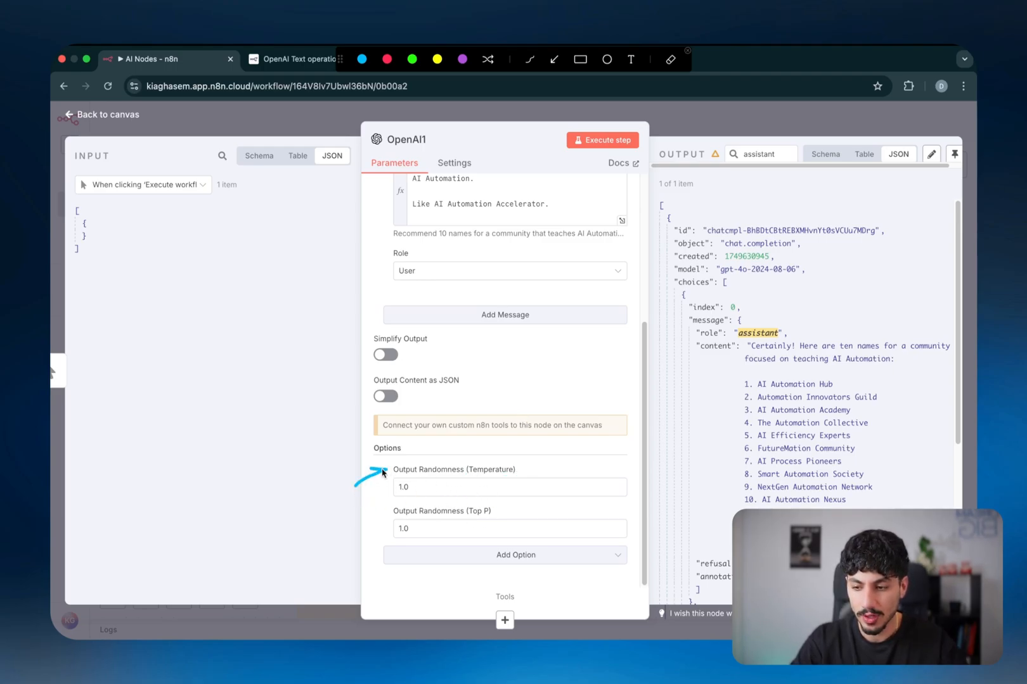
drag(354, 541, 388, 515)
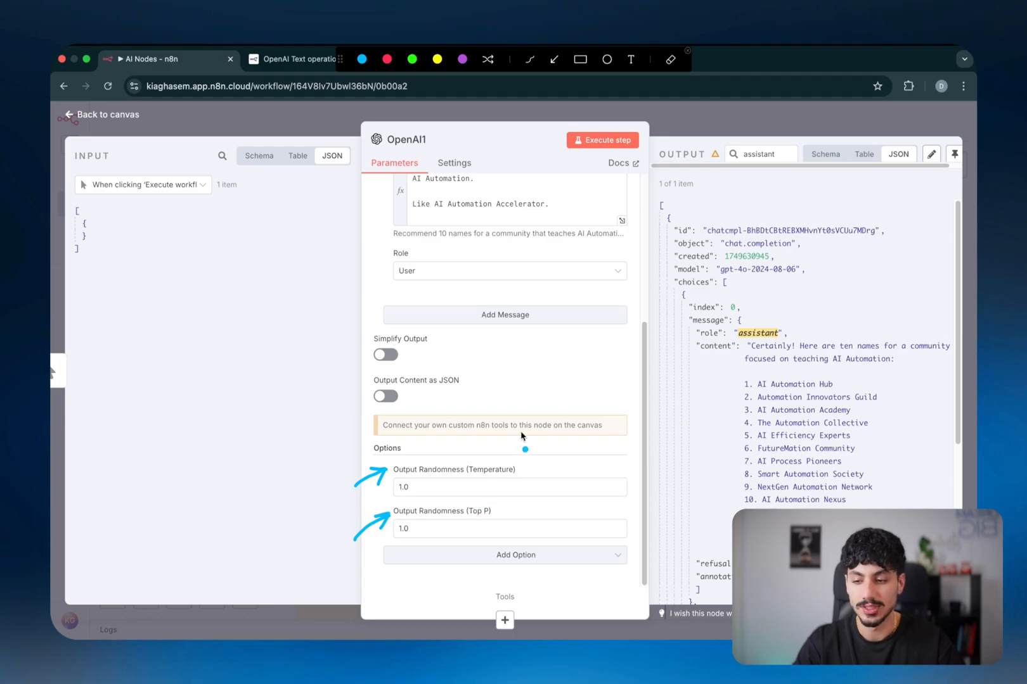
mouse_move(520, 475)
mouse_down()
mouse_move(488, 486)
mouse_move(479, 450)
mouse_move(520, 473)
mouse_move(476, 530)
mouse_move(497, 515)
mouse_up()
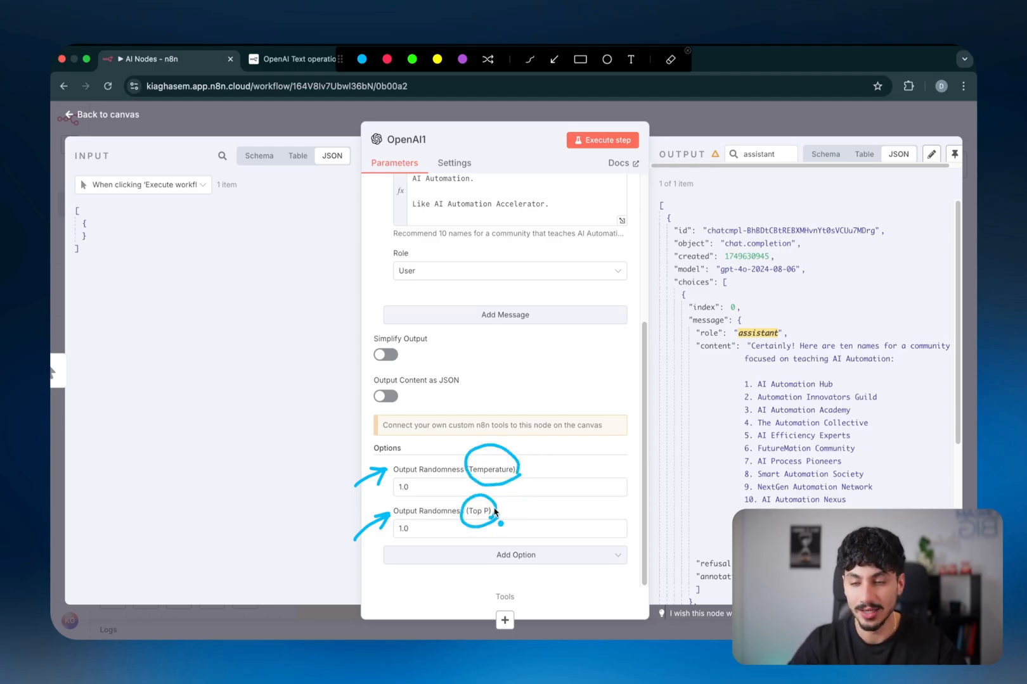
mouse_move(566, 438)
mouse_down()
mouse_move(516, 461)
mouse_move(530, 461)
mouse_move(503, 506)
mouse_move(510, 509)
mouse_up()
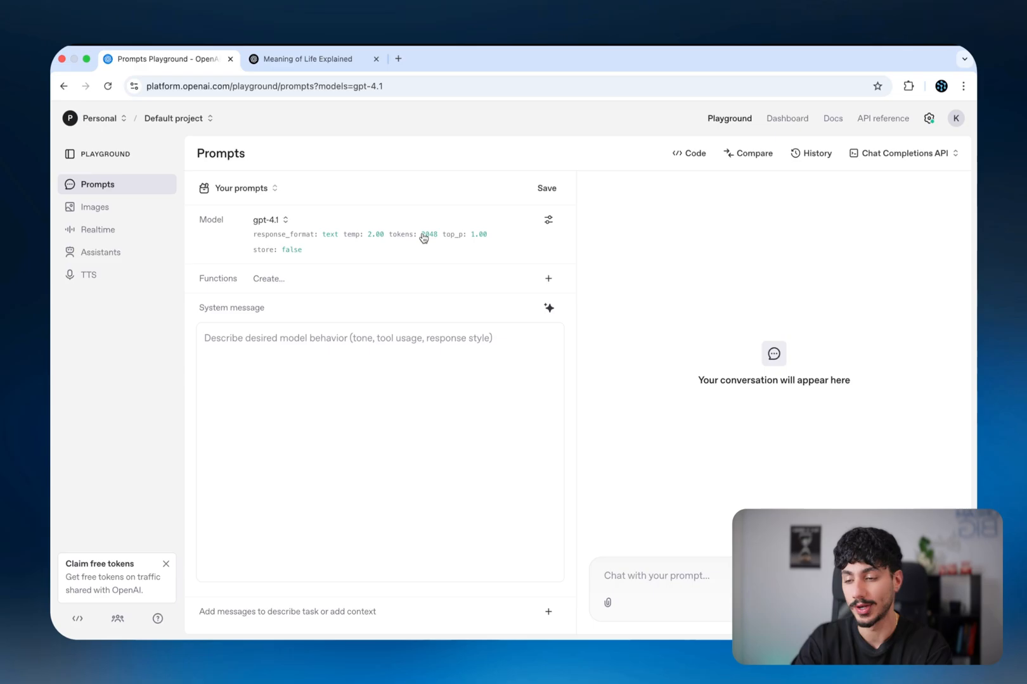
- In the OpenAI Playground, enter the system message "Recommend 10 names for a community that teaches AI Automation. Like AI Automation Accelerator."
click(382, 344)
text(Recommend 10 names for a community that teaches AI Automation.  Like AI Automation Accelerator.)
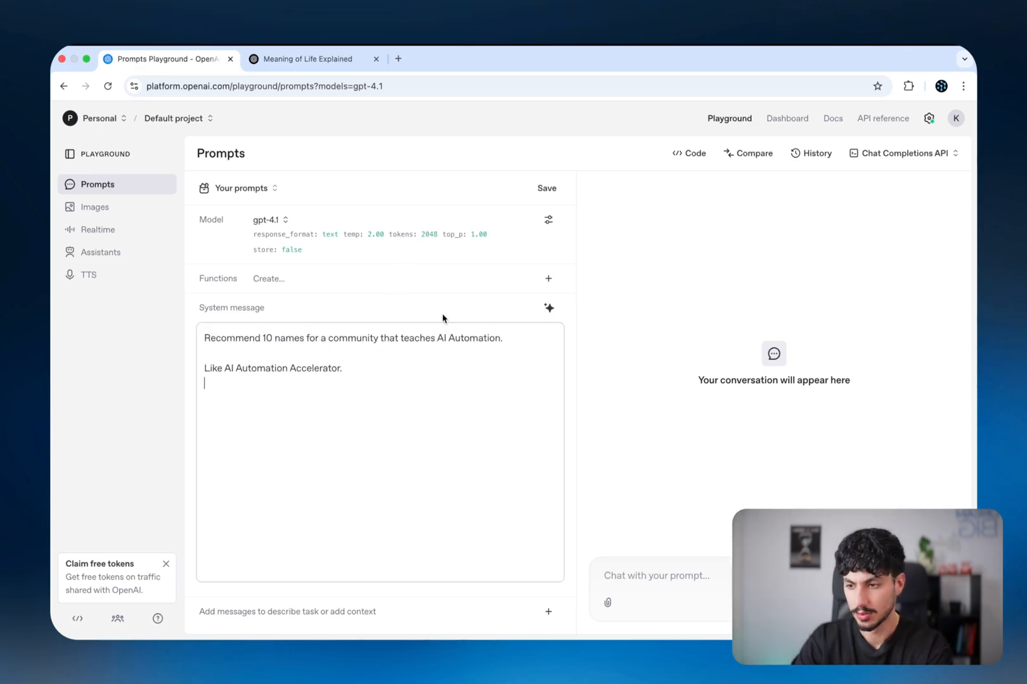
- Set the gpt-4.1 temperature to the maximum of 2.00 and run the prompt
click(548, 220)
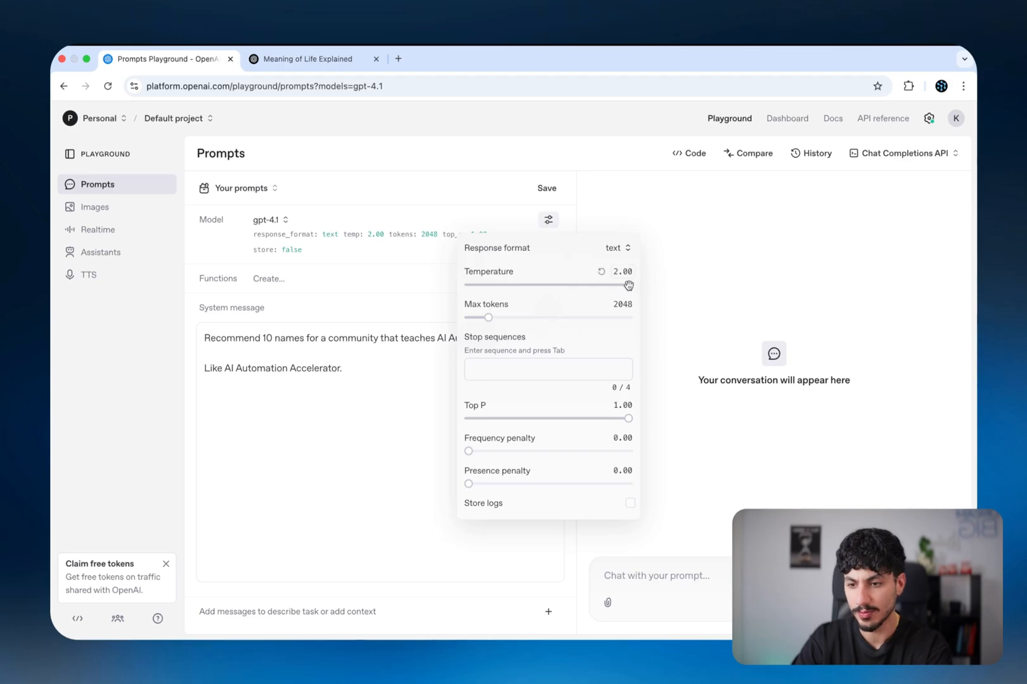
drag(628, 285, 668, 287)
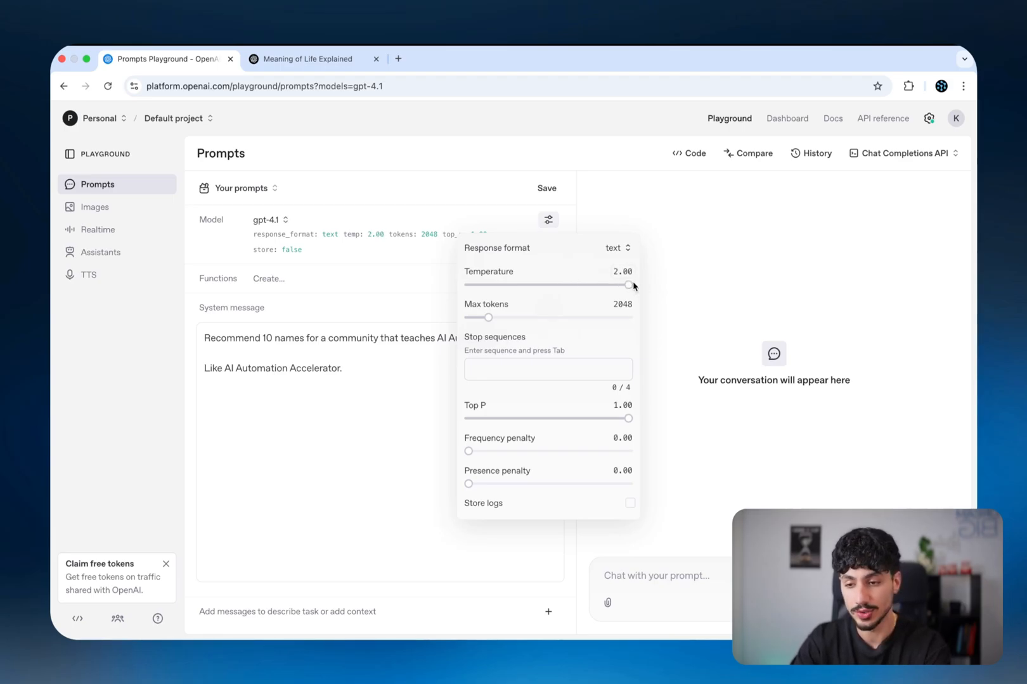
click(396, 379)
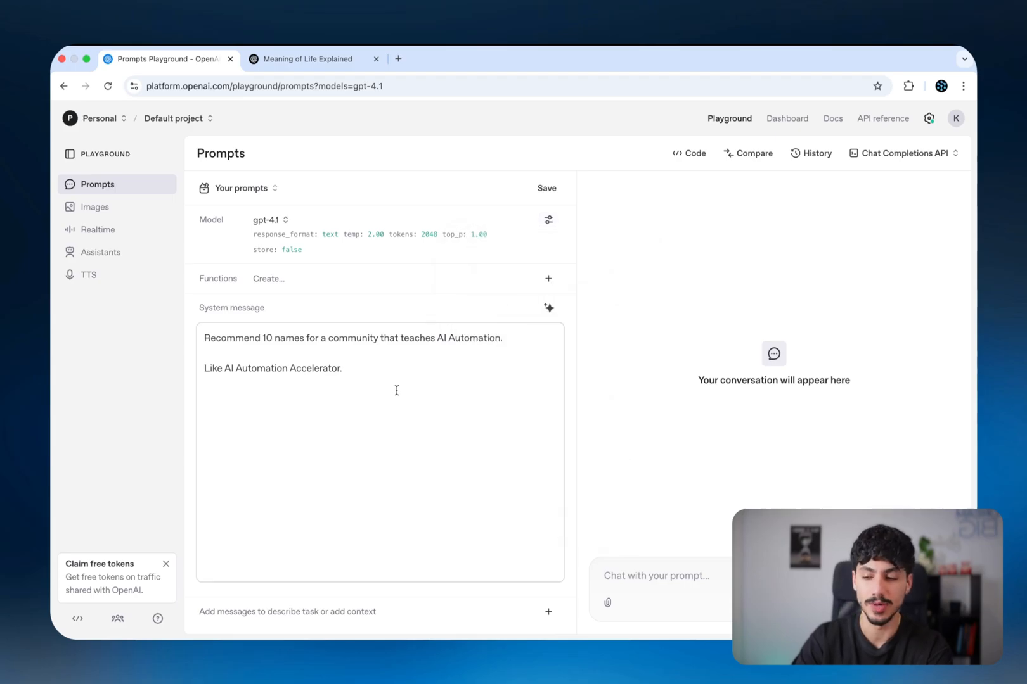
key(super+Return)
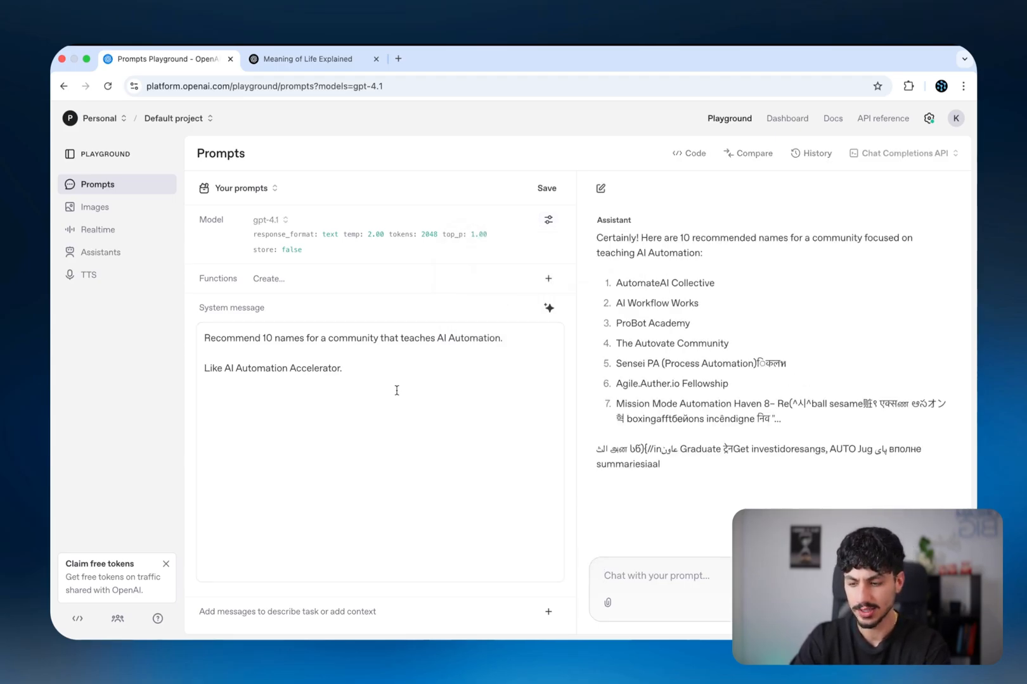
- Mark up the streaming assistant response with drawn arrows and underline "10 names" in the system message
key(ctrl+a)
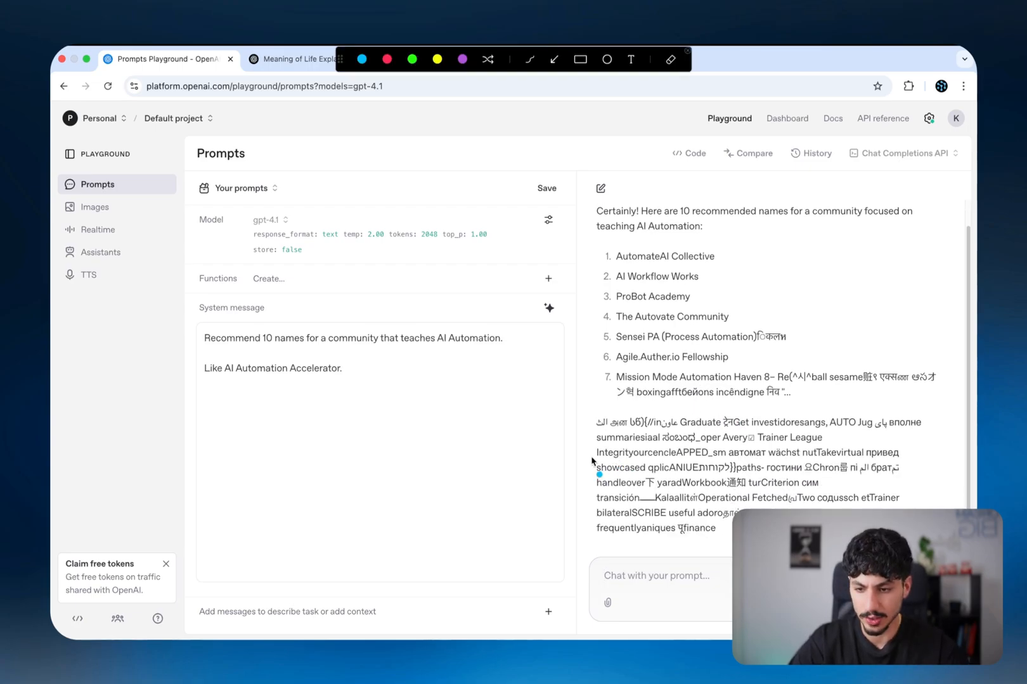
drag(605, 362, 663, 327)
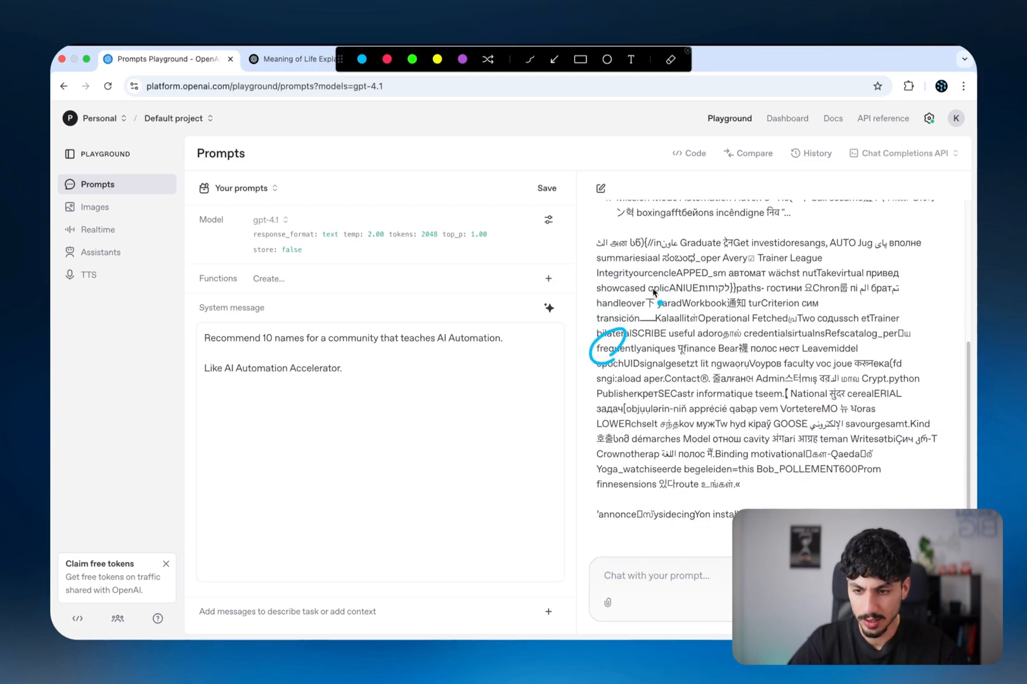
drag(564, 363, 696, 289)
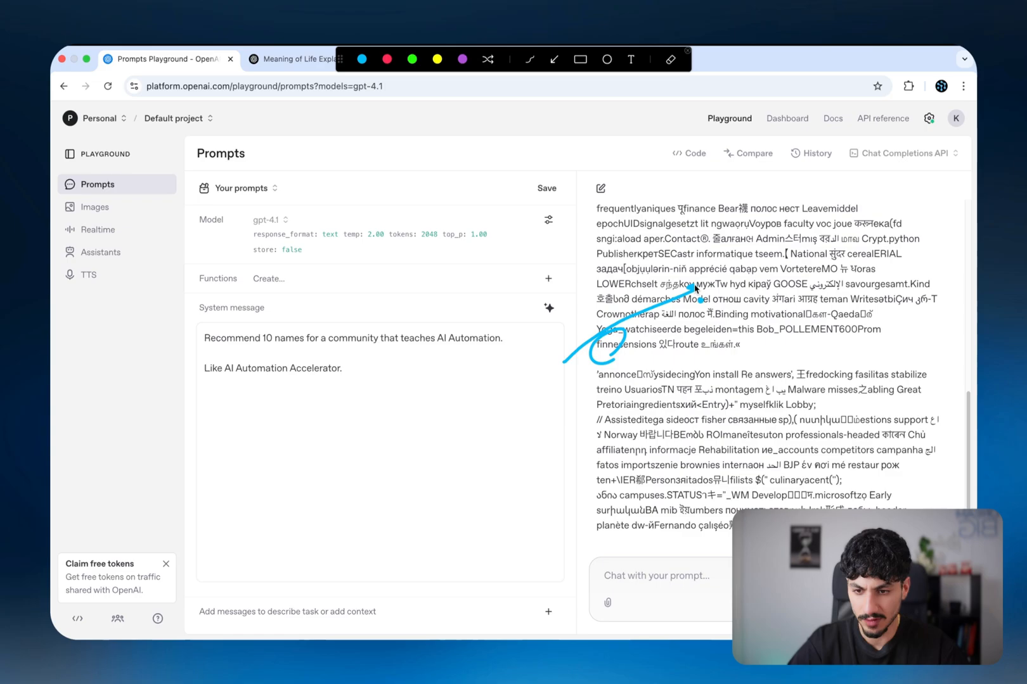
drag(791, 229, 767, 436)
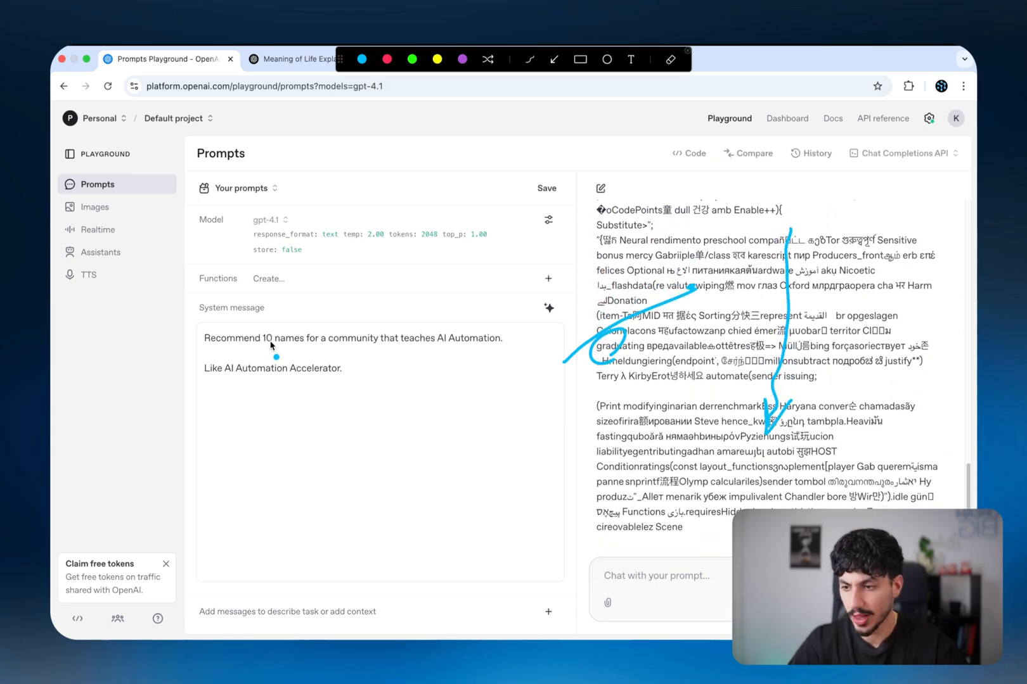
drag(263, 347, 317, 345)
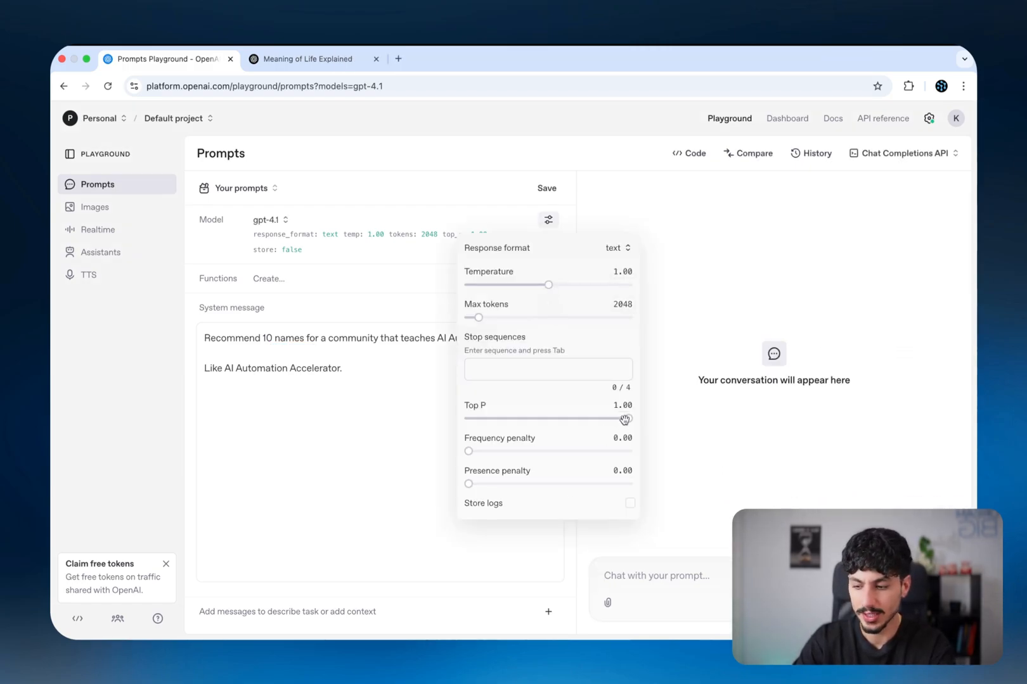
- Handwrite "Pool" and a circled "x%" over the model settings
key(ctrl+a)
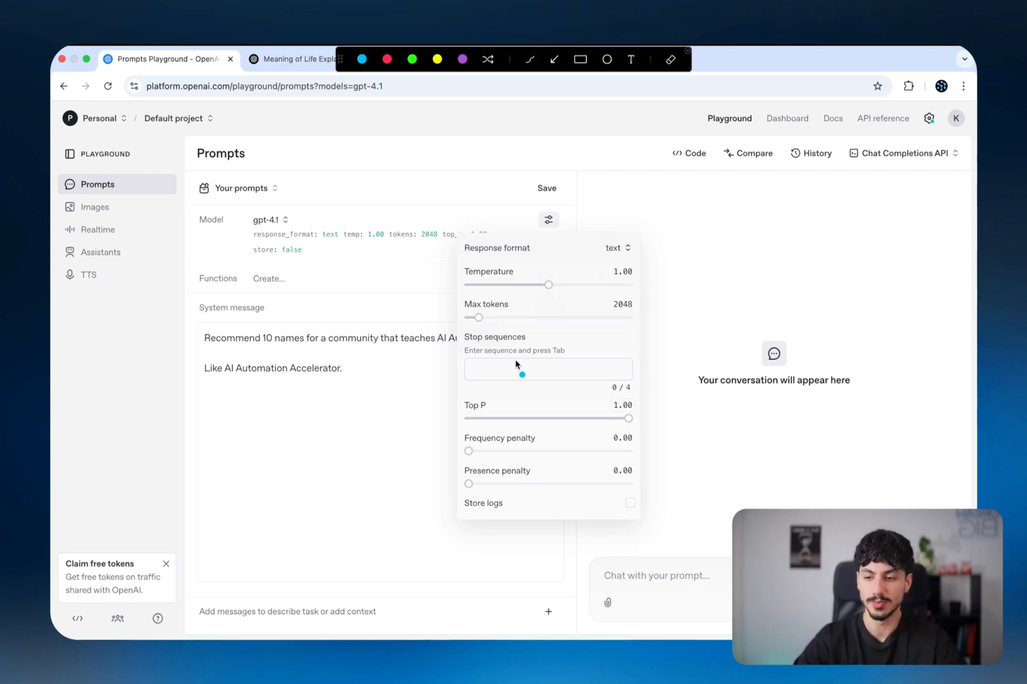
mouse_move(514, 364)
mouse_down()
mouse_move(516, 383)
mouse_move(536, 370)
mouse_up()
drag(549, 363, 550, 365)
drag(551, 350, 561, 366)
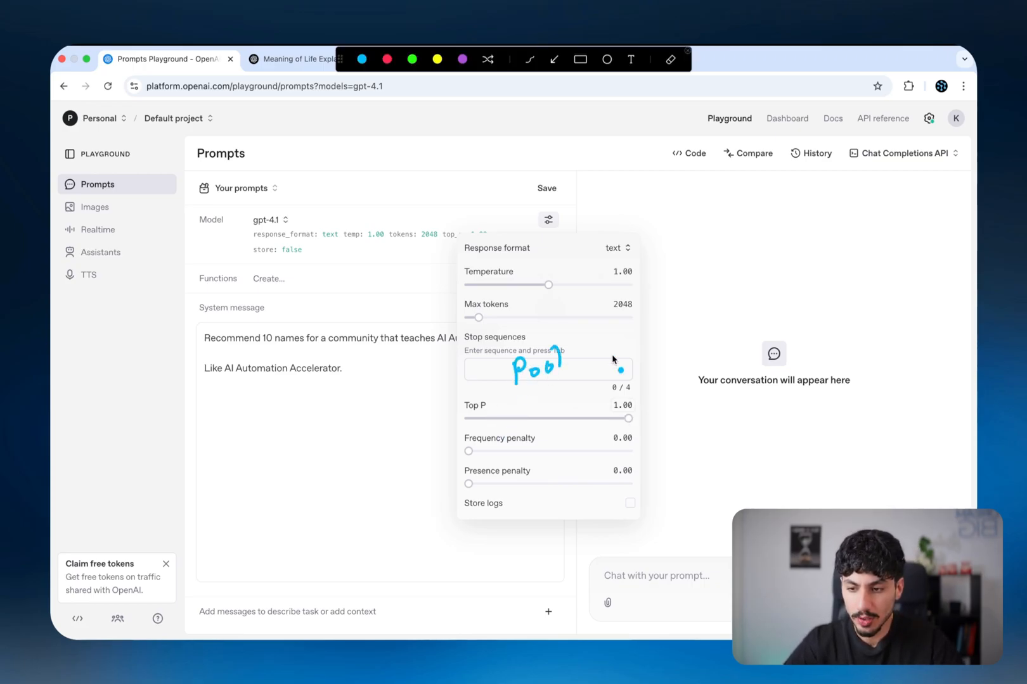
drag(607, 339, 646, 345)
drag(647, 331, 631, 364)
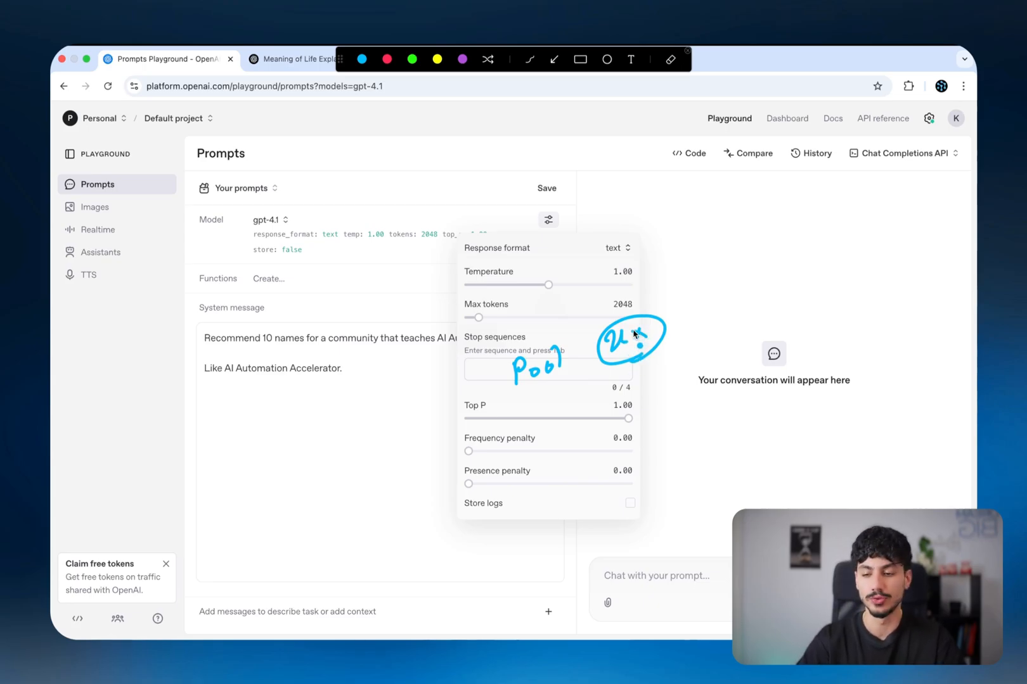
- Circle the Top P setting and handwrite a circled "x%" beside the model settings
mouse_move(507, 413)
mouse_down()
mouse_move(497, 423)
mouse_move(455, 408)
mouse_move(494, 395)
mouse_up()
drag(679, 256, 685, 277)
drag(687, 249, 669, 279)
click(695, 254)
mouse_move(705, 252)
mouse_down()
mouse_move(699, 264)
mouse_move(666, 251)
mouse_move(710, 280)
mouse_up()
click(708, 261)
click(755, 284)
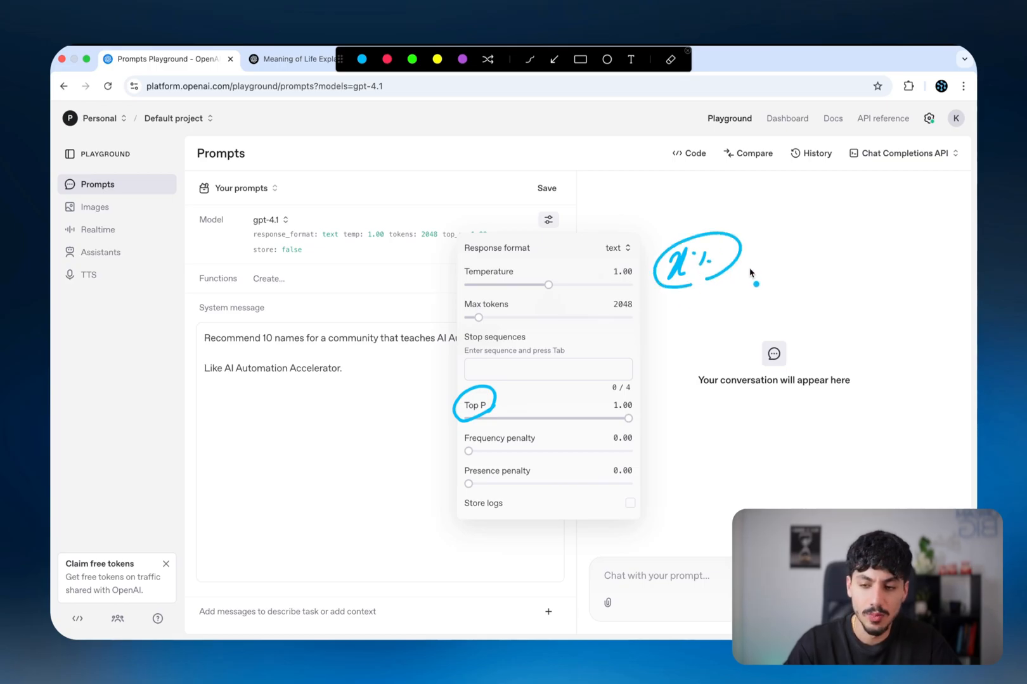
- Draw a box labelled "100%" beside the circled "x%" and sketch several small circles inside it
mouse_move(803, 192)
mouse_down()
mouse_move(827, 193)
mouse_move(906, 263)
mouse_move(811, 200)
mouse_move(811, 189)
mouse_move(845, 178)
mouse_up()
click(854, 175)
drag(860, 174, 857, 188)
click(868, 186)
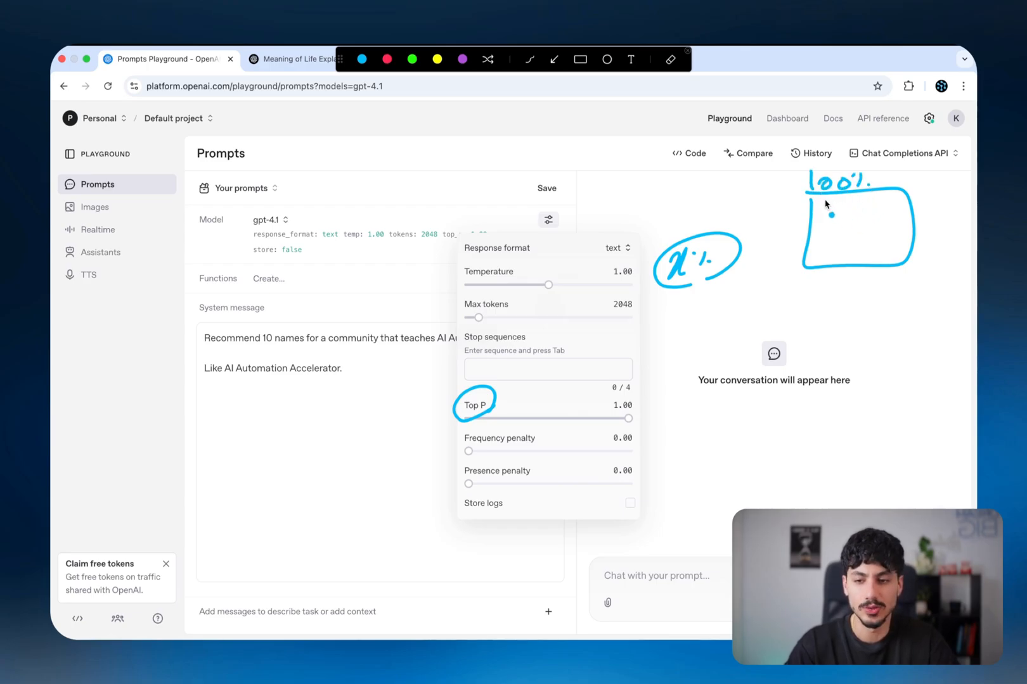
mouse_move(832, 207)
mouse_down()
mouse_move(852, 224)
mouse_move(837, 242)
mouse_up()
click(835, 242)
drag(866, 241, 861, 246)
click(854, 246)
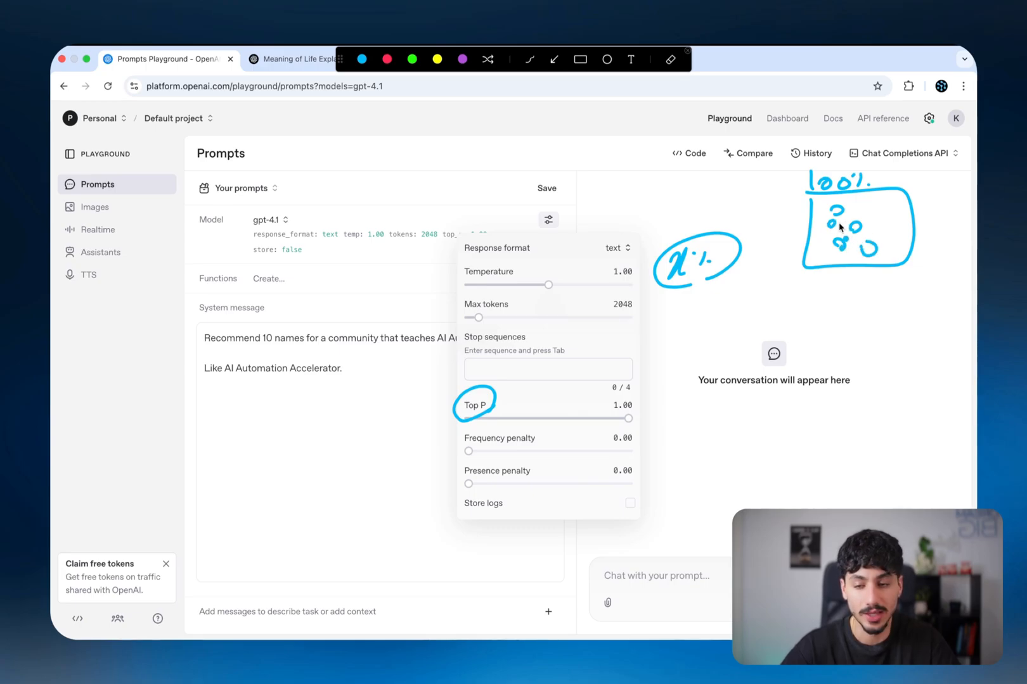
- Draw a smaller box containing "1%" with an arrow pointing at it below the 100% box, and clear all annotations
mouse_move(815, 286)
mouse_down()
mouse_move(874, 324)
mouse_move(829, 287)
mouse_move(843, 306)
mouse_up()
click(850, 296)
drag(858, 293, 854, 306)
click(863, 308)
click(866, 330)
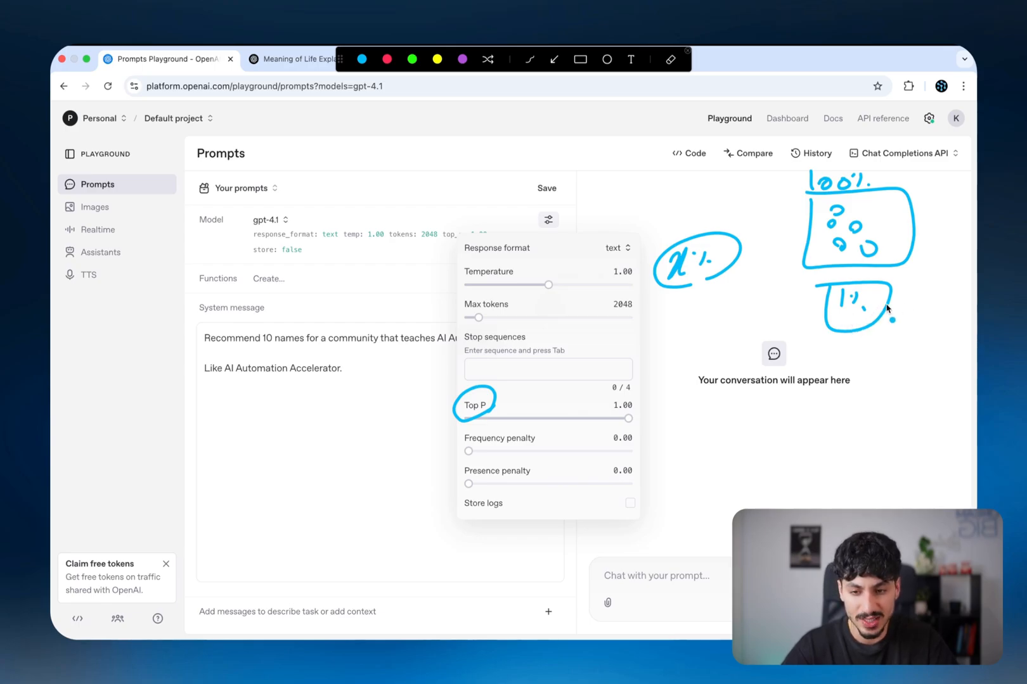
drag(923, 299, 900, 293)
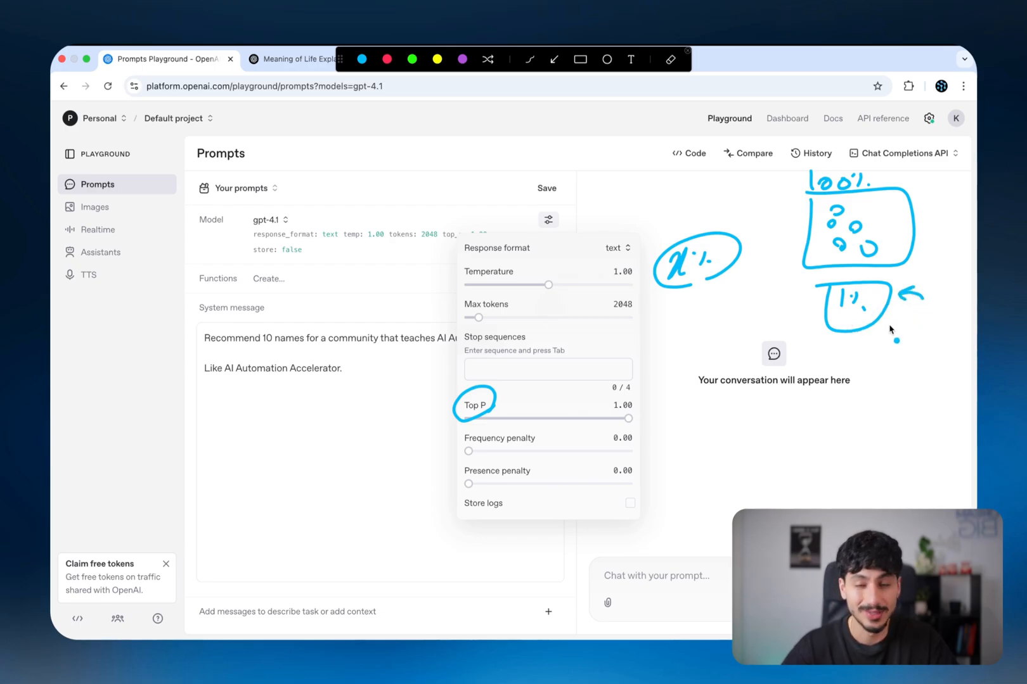
key(Escape)
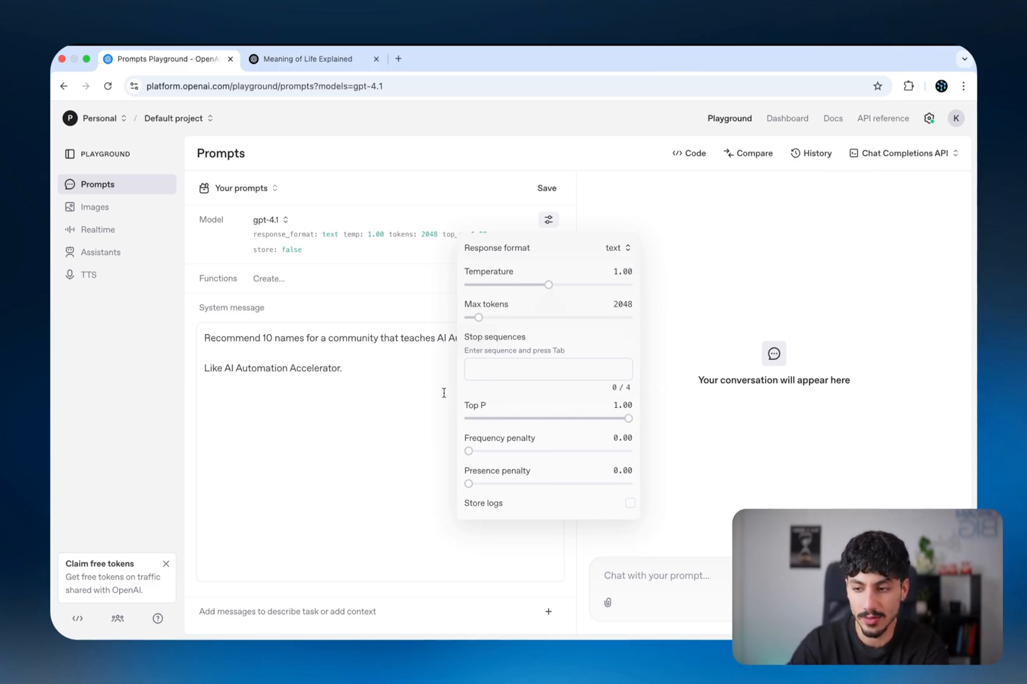
- Lower the gpt-4.1 Top P setting to 0.01 and restore it to 1.00
drag(635, 424, 467, 427)
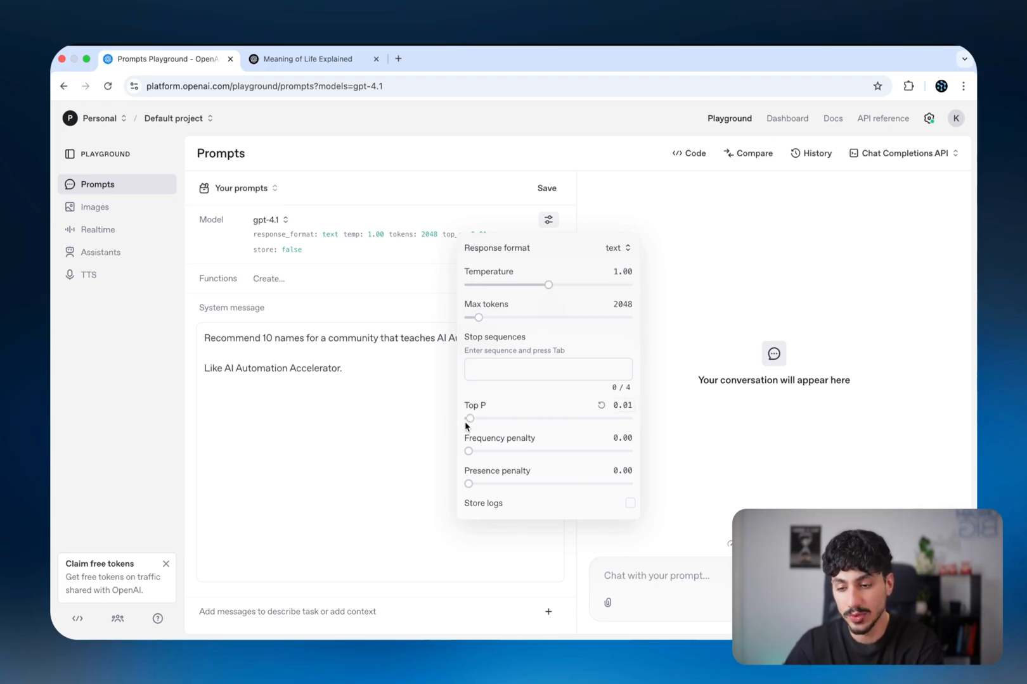
drag(466, 420, 633, 424)
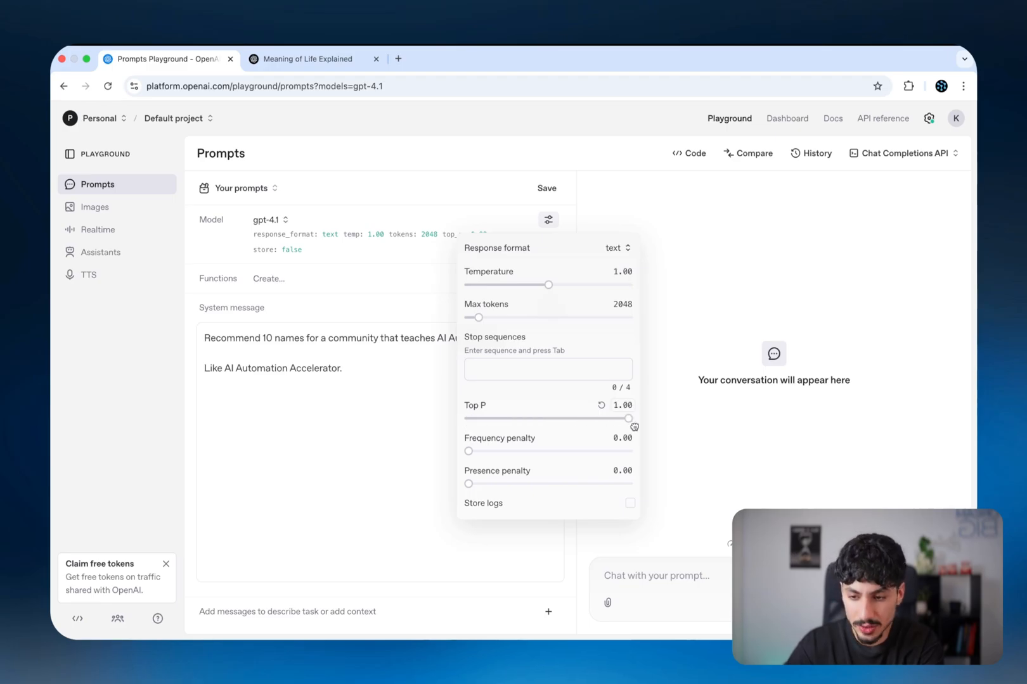
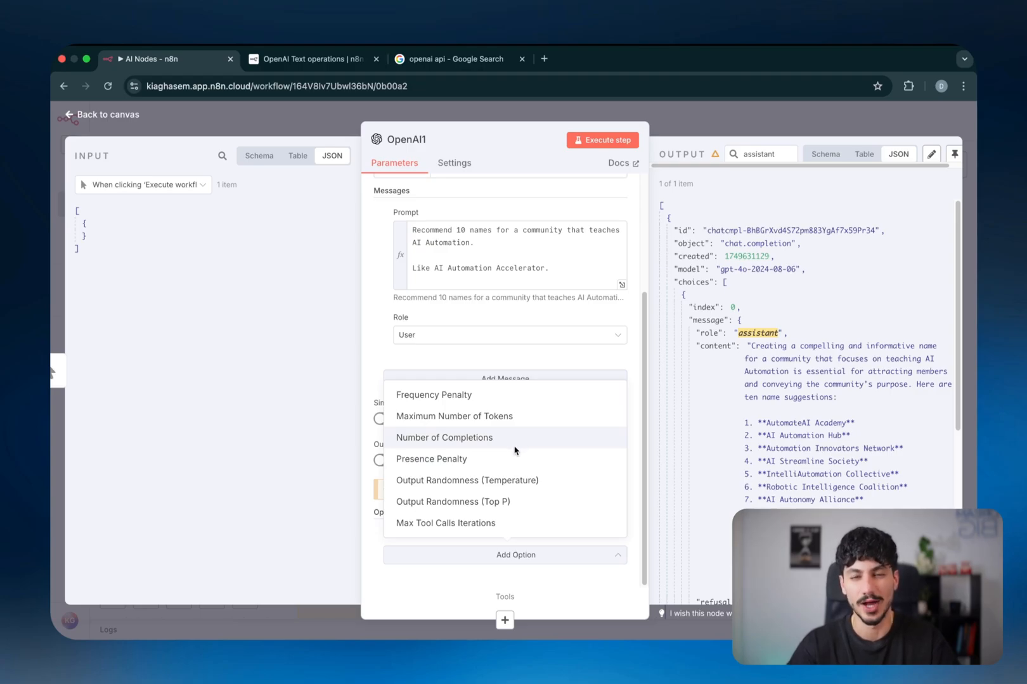
- Add the Maximum Number of Tokens option at 16 to the OpenAI1 node in n8n, briefly mark the previous output, and execute the step
click(483, 418)
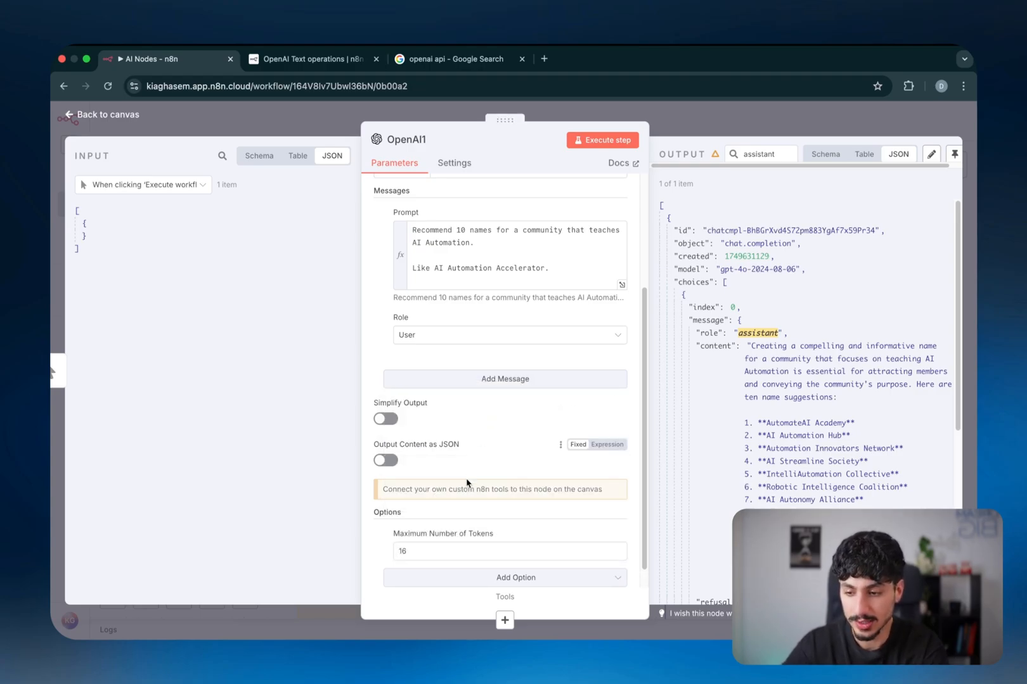
scroll(483, 424, down, 1)
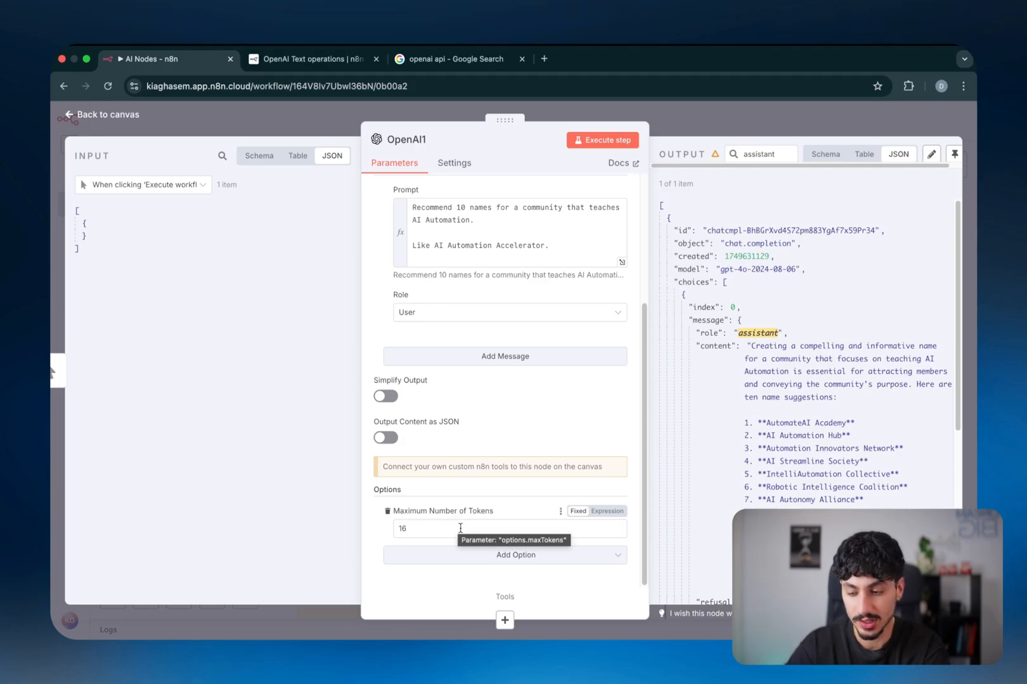
key(ctrl+a)
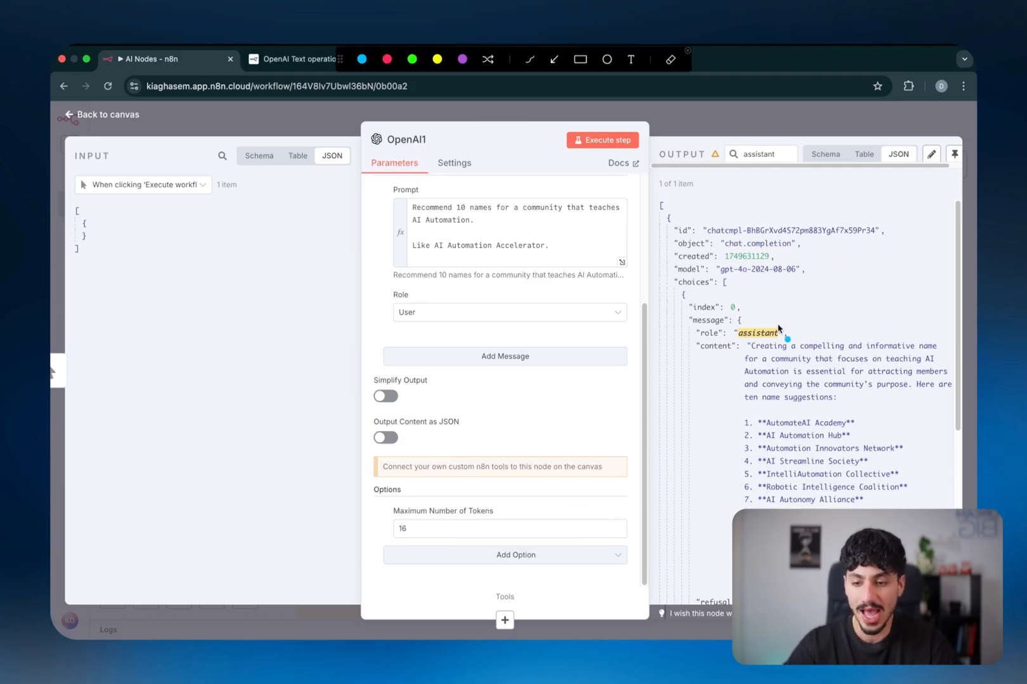
drag(751, 315, 734, 379)
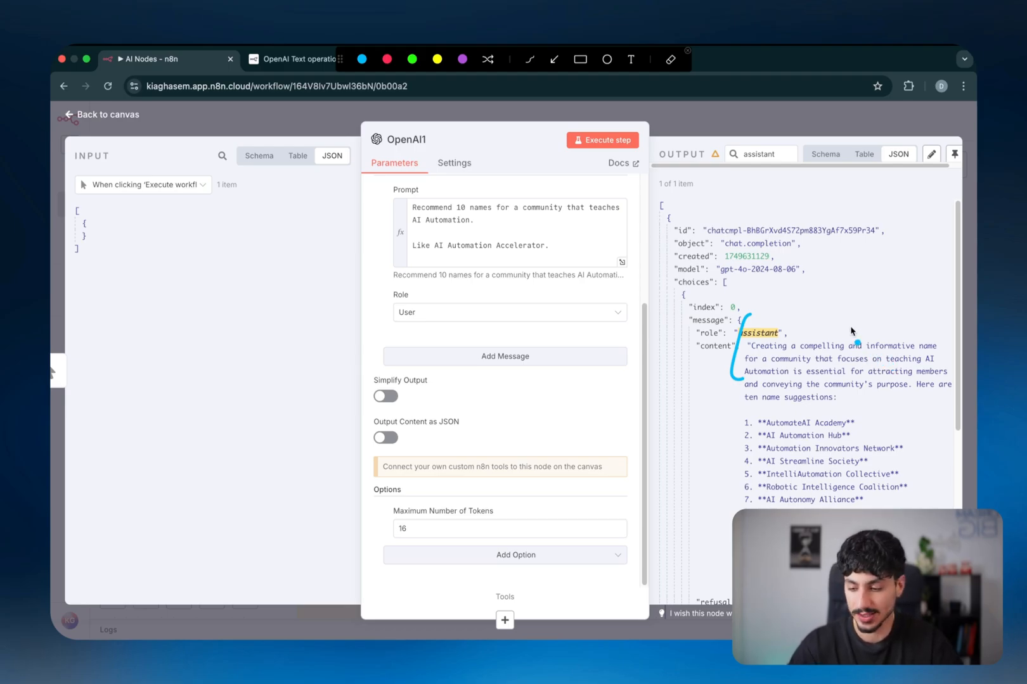
key(Escape)
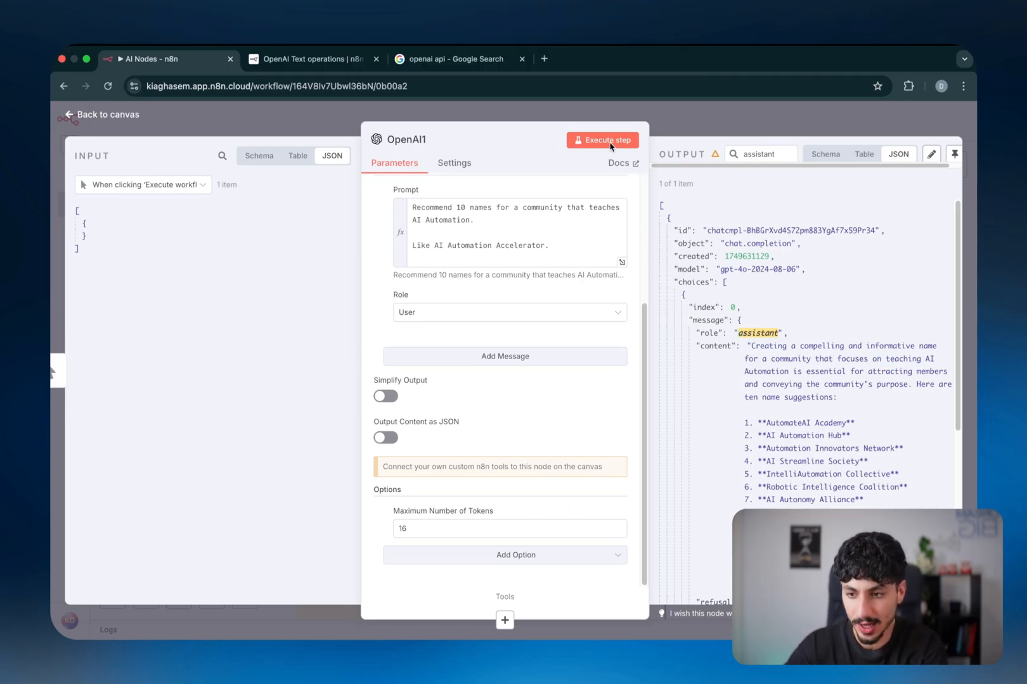
click(609, 142)
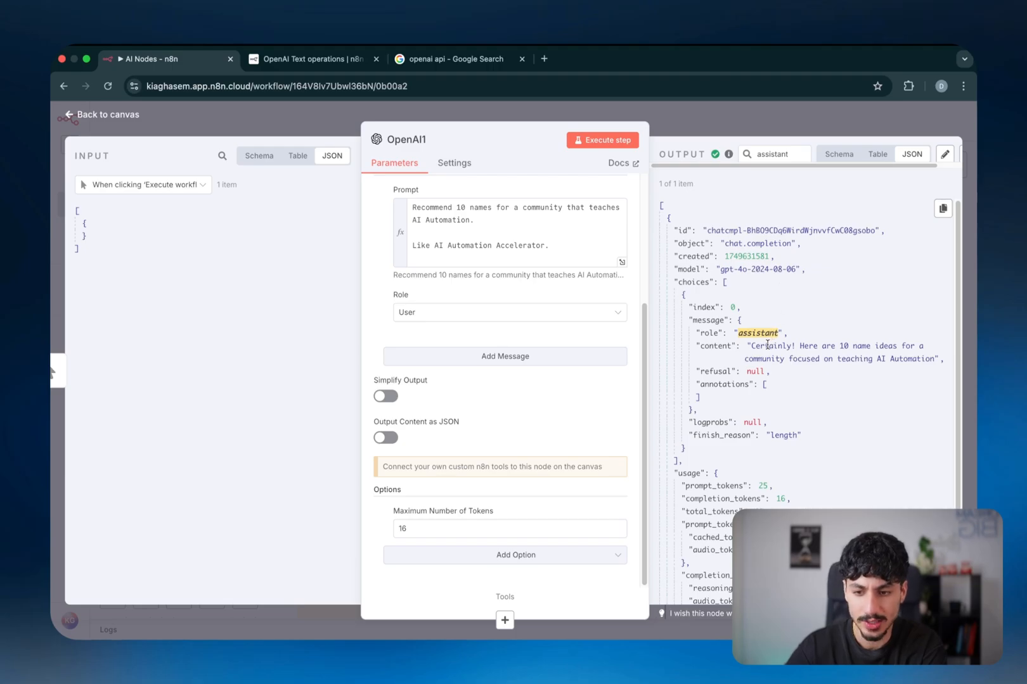
- Examine the assistant's message content and highlight the completion_tokens entry in the JSON output
triple_click(766, 345)
drag(751, 346, 915, 355)
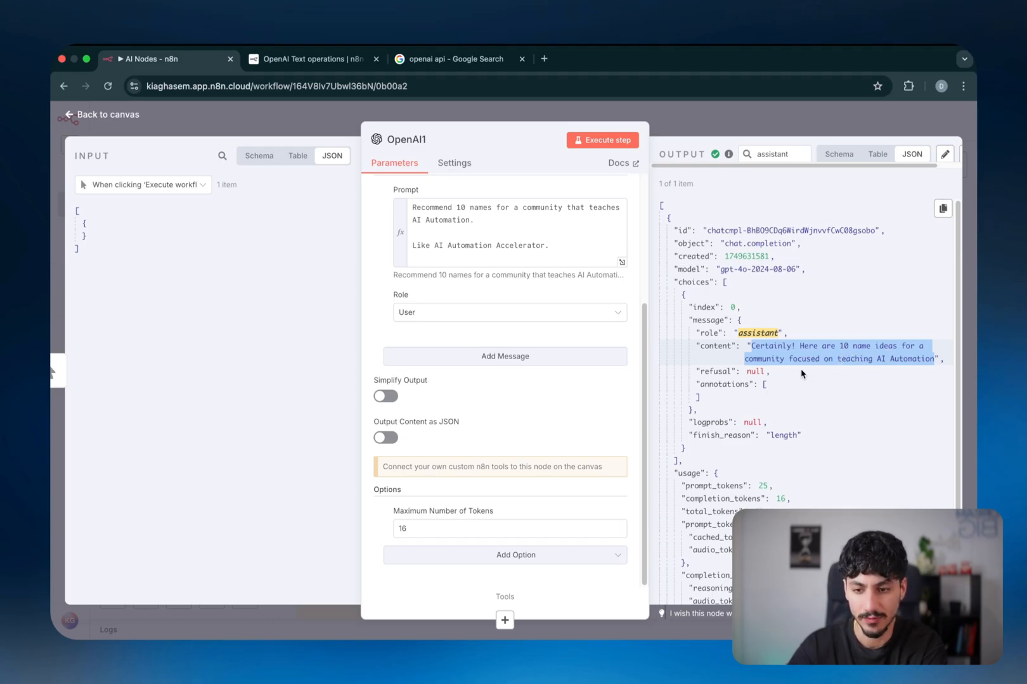
scroll(800, 374, down, 2)
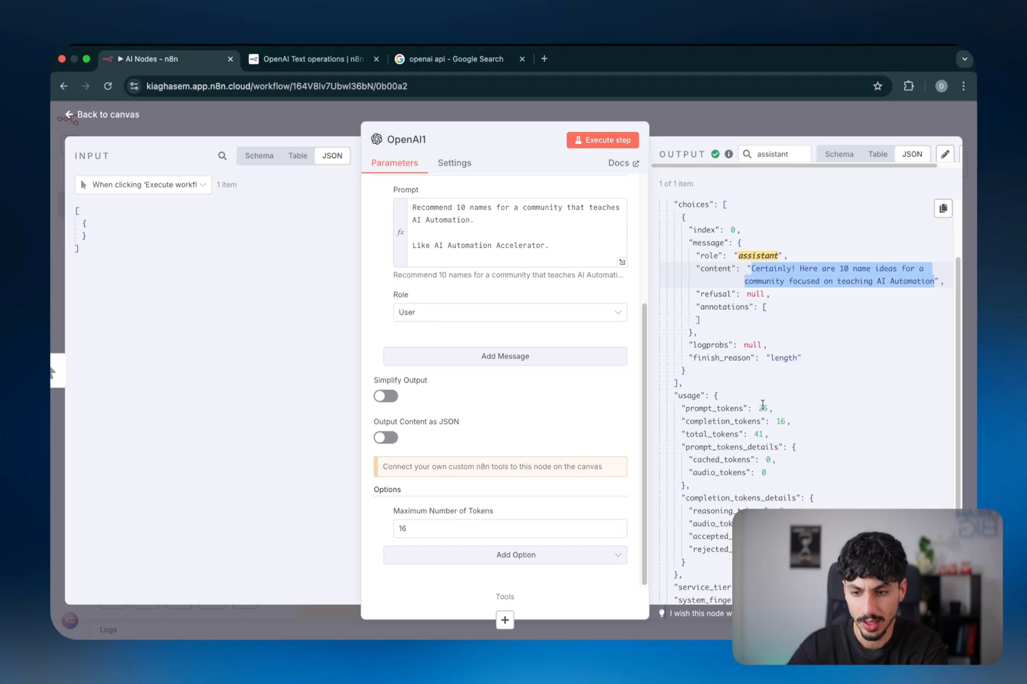
drag(685, 422, 781, 420)
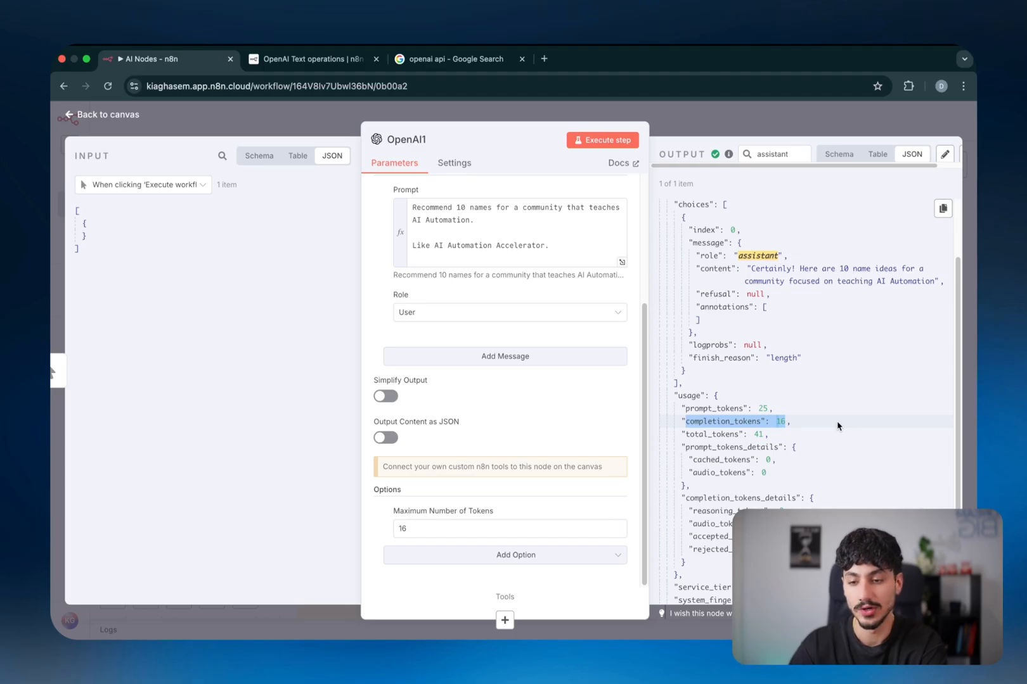
- Set Maximum Number of Tokens to 1000, execute the OpenAI1 node, and highlight the assistant's reply
double_click(416, 533)
text(10000)
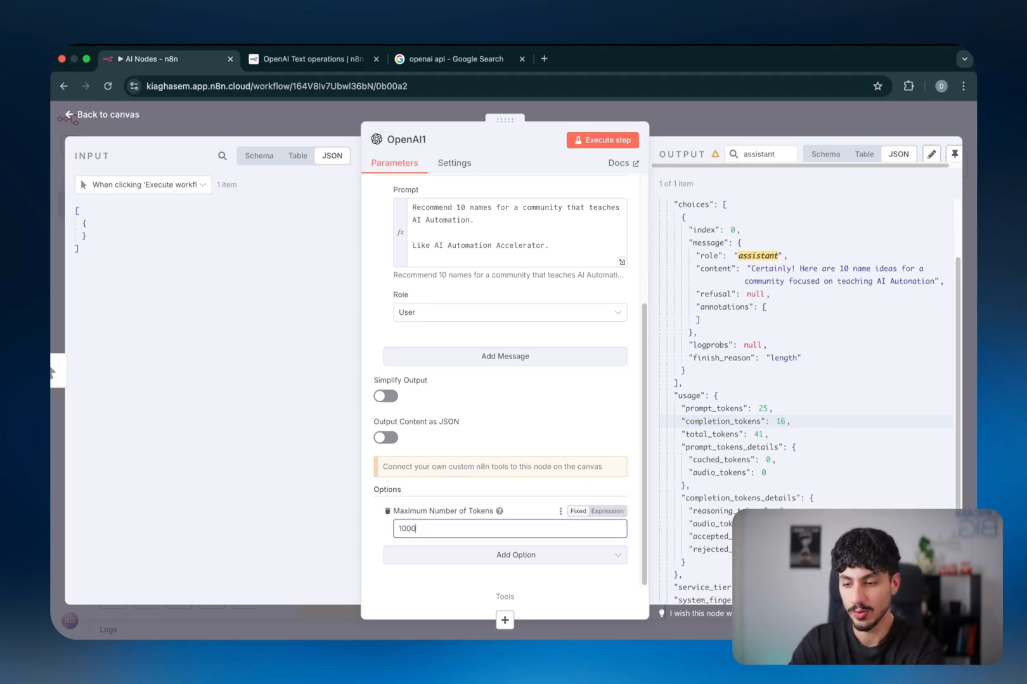
click(612, 149)
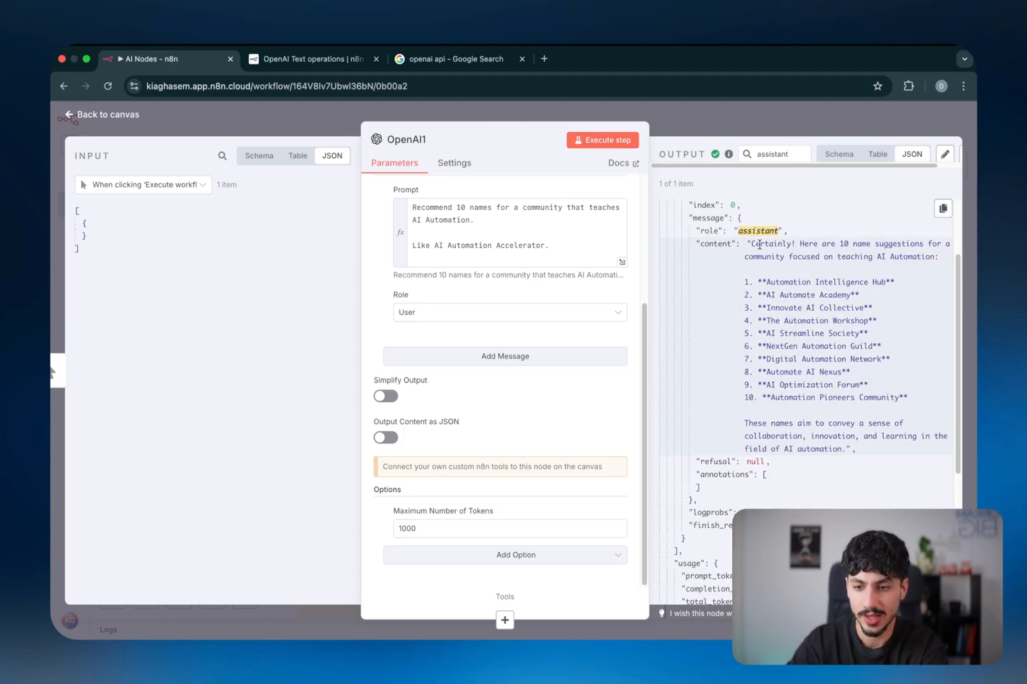
drag(747, 244, 840, 445)
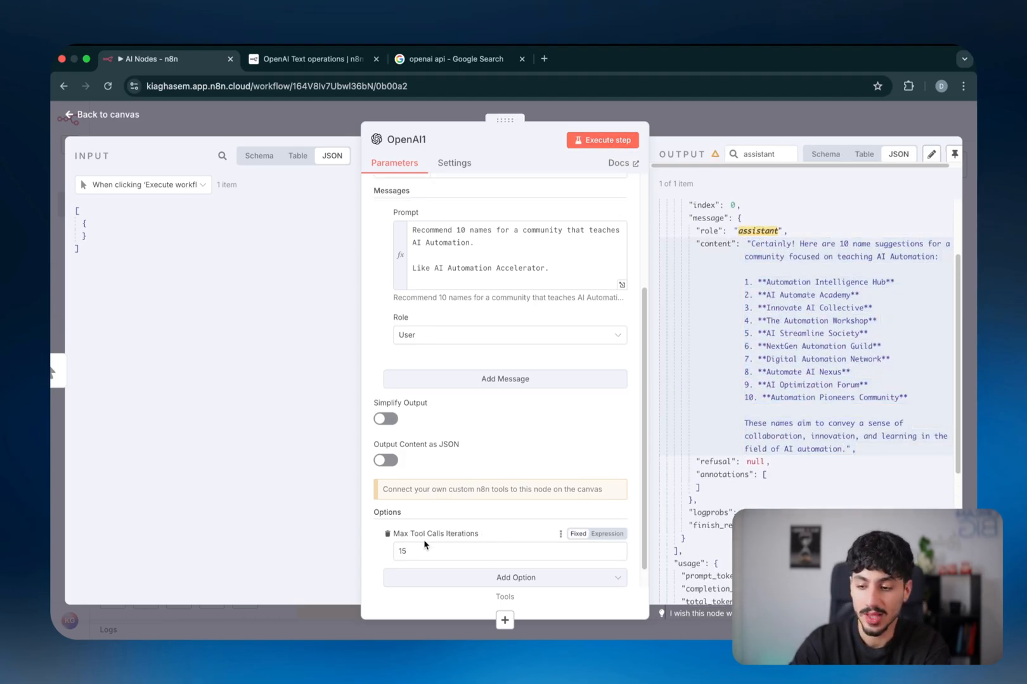
- Point out the Max Tool Calls Iterations option and review the list of options available for the OpenAI1 node
drag(483, 534, 395, 535)
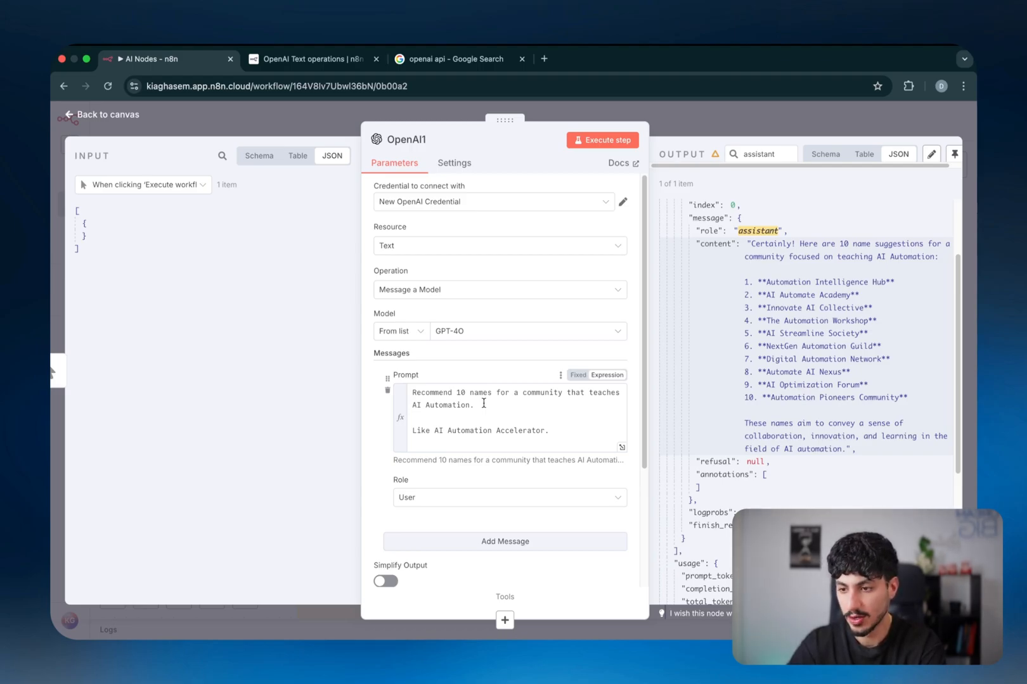
scroll(471, 381, down, 5)
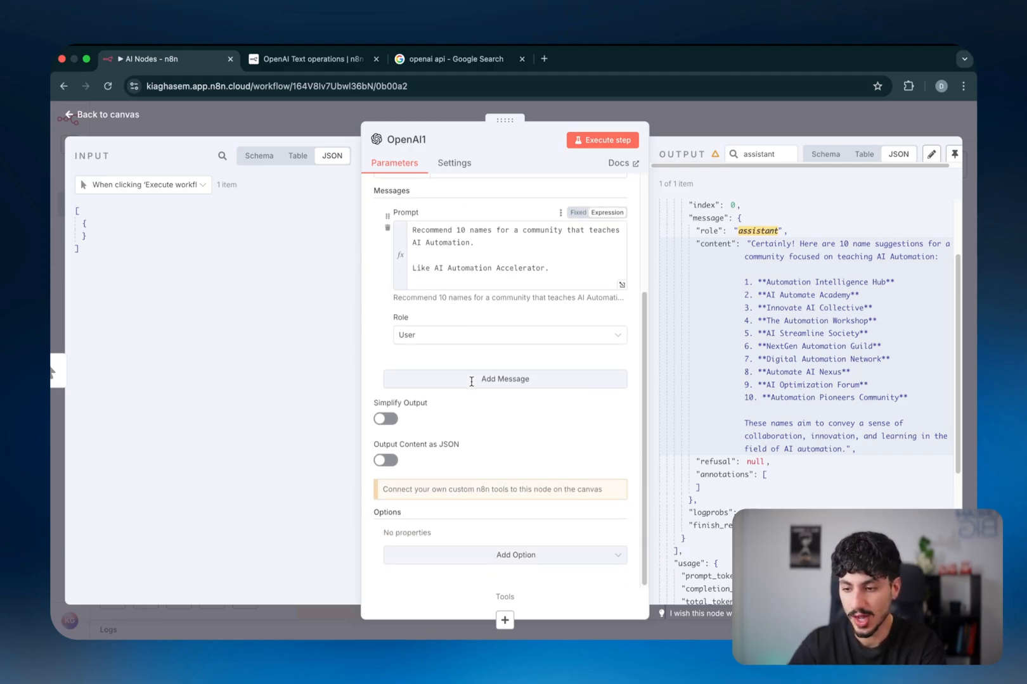
click(444, 557)
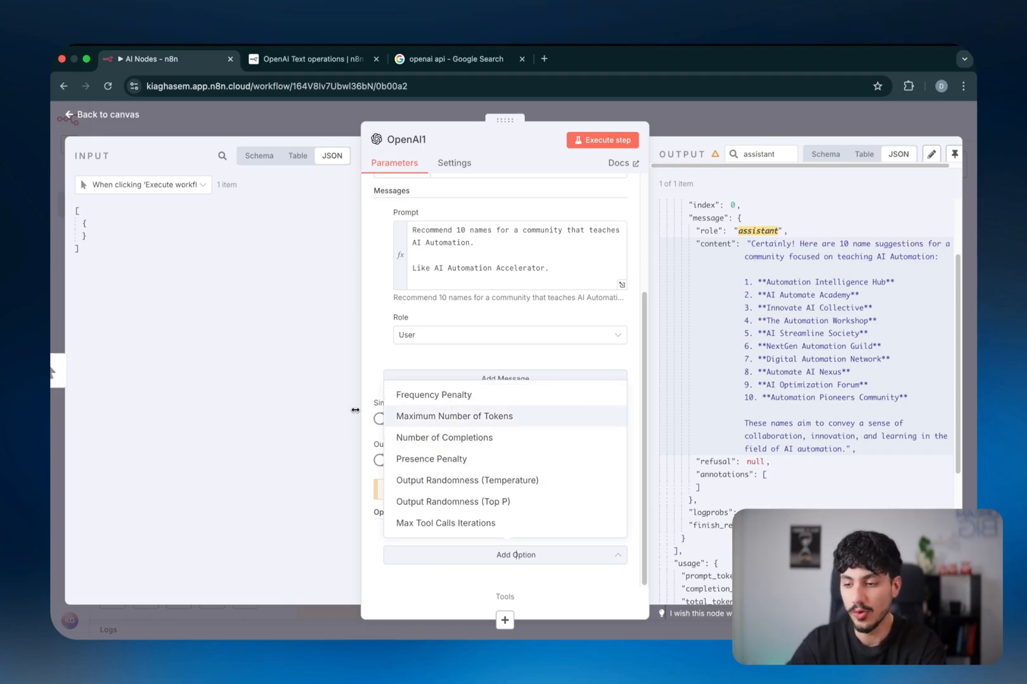
click(377, 361)
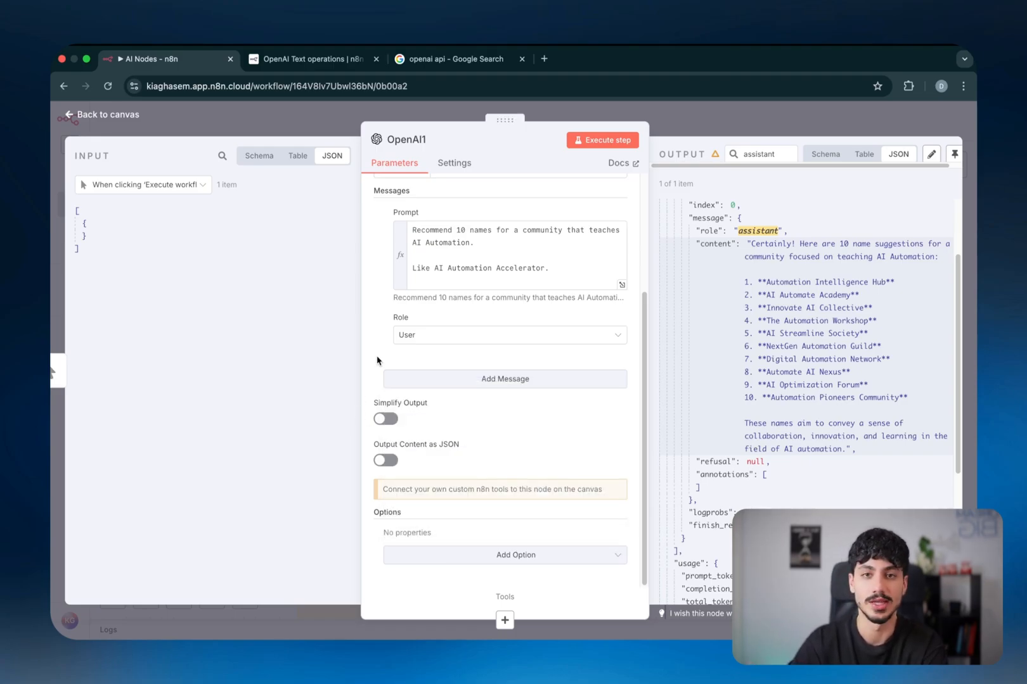
scroll(508, 260, up, 5)
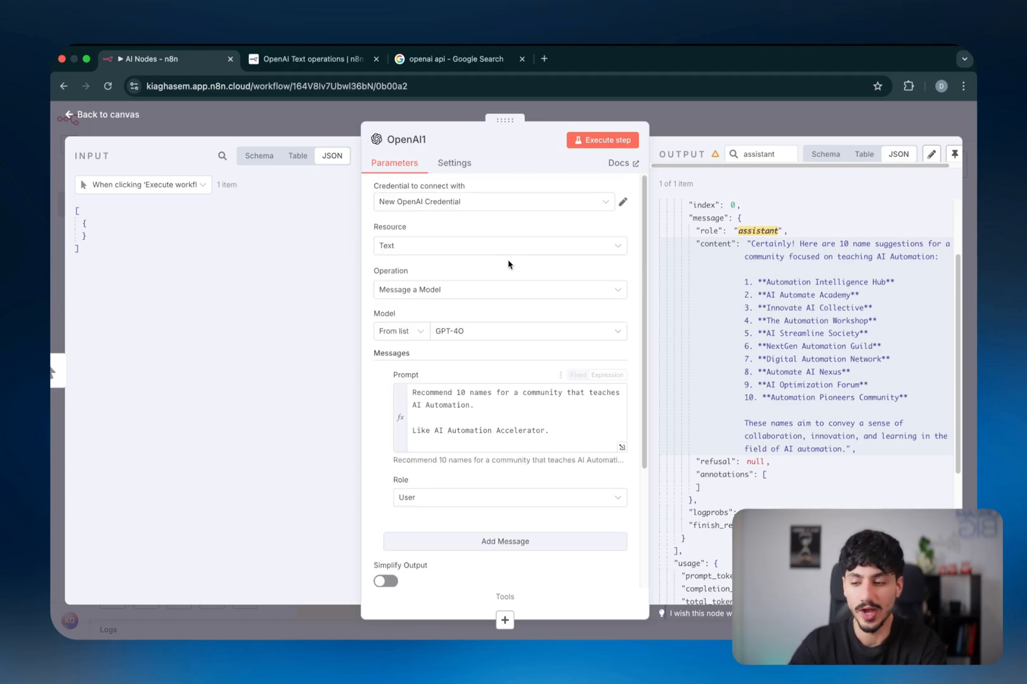
drag(428, 139, 413, 144)
click(413, 143)
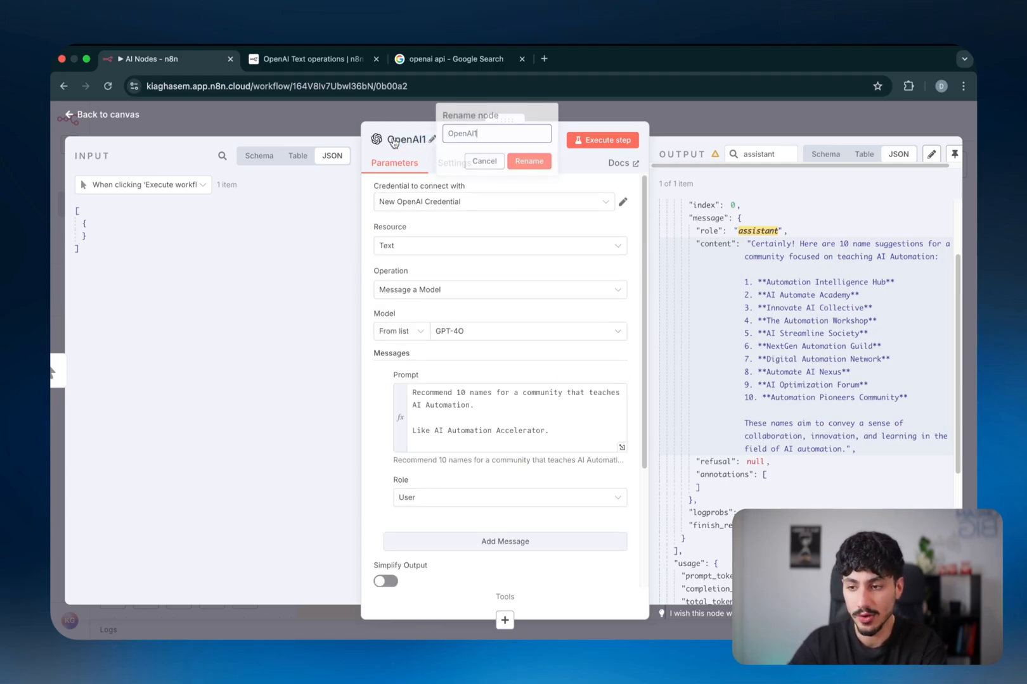
click(470, 162)
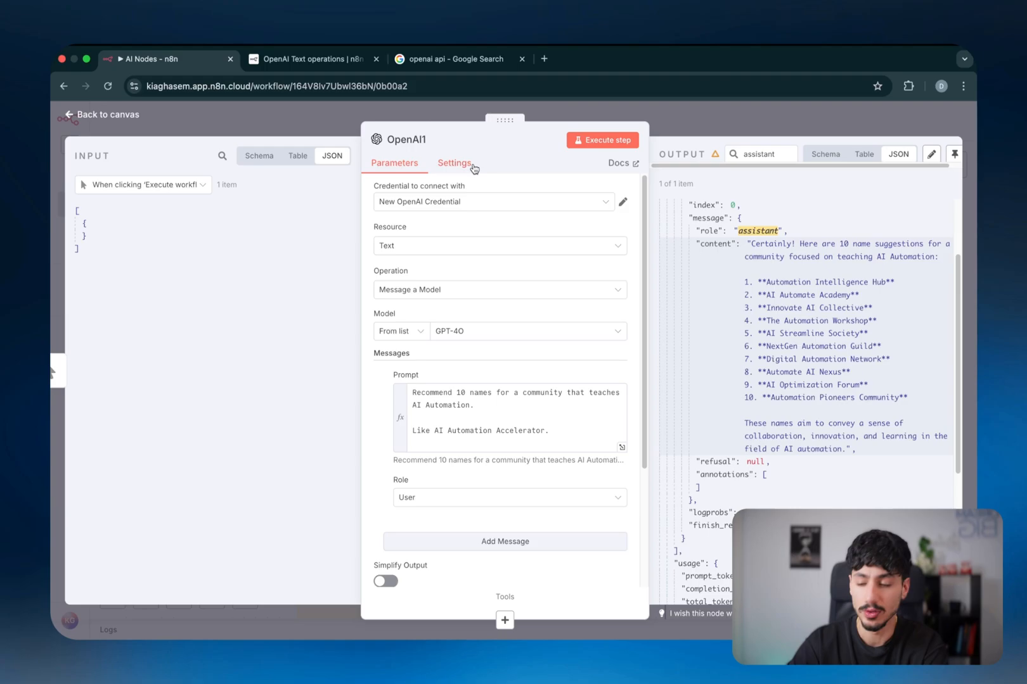
- Change the OpenAI1 node's resource from Text to Assistant
click(418, 246)
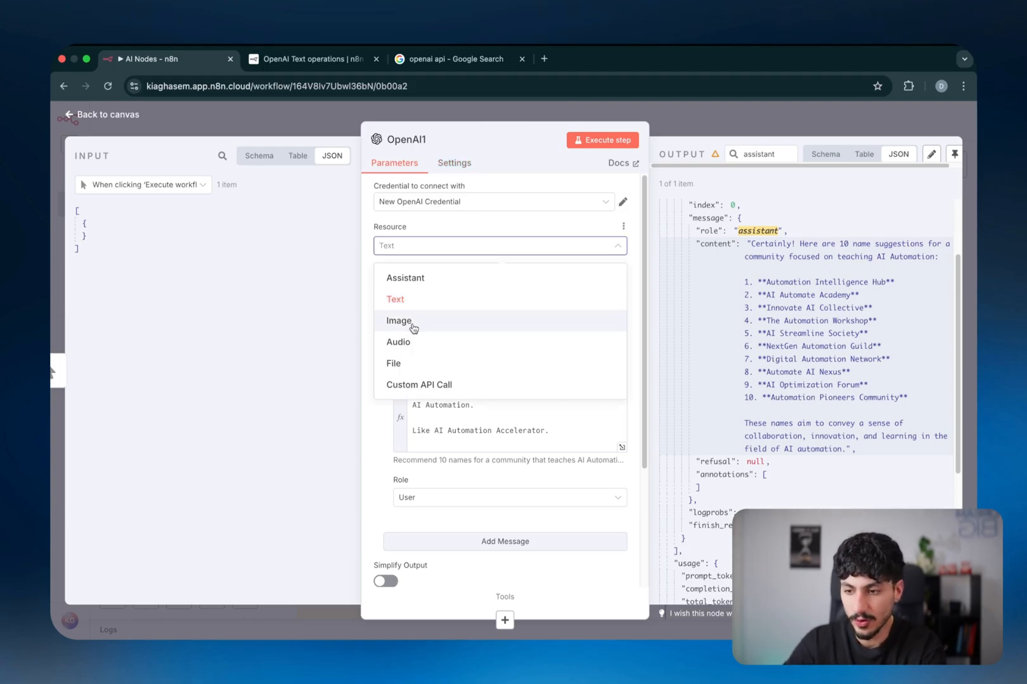
click(415, 280)
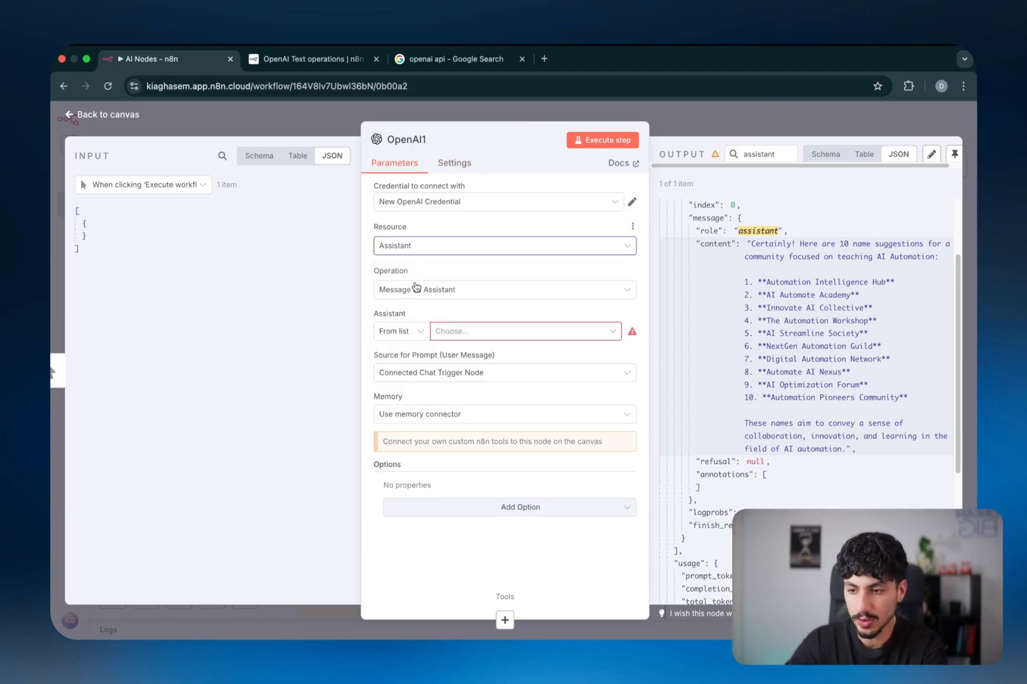
key(ctrl+a)
mouse_move(283, 374)
mouse_down()
mouse_move(285, 356)
mouse_move(364, 252)
mouse_move(345, 264)
mouse_move(350, 274)
mouse_move(364, 255)
mouse_up()
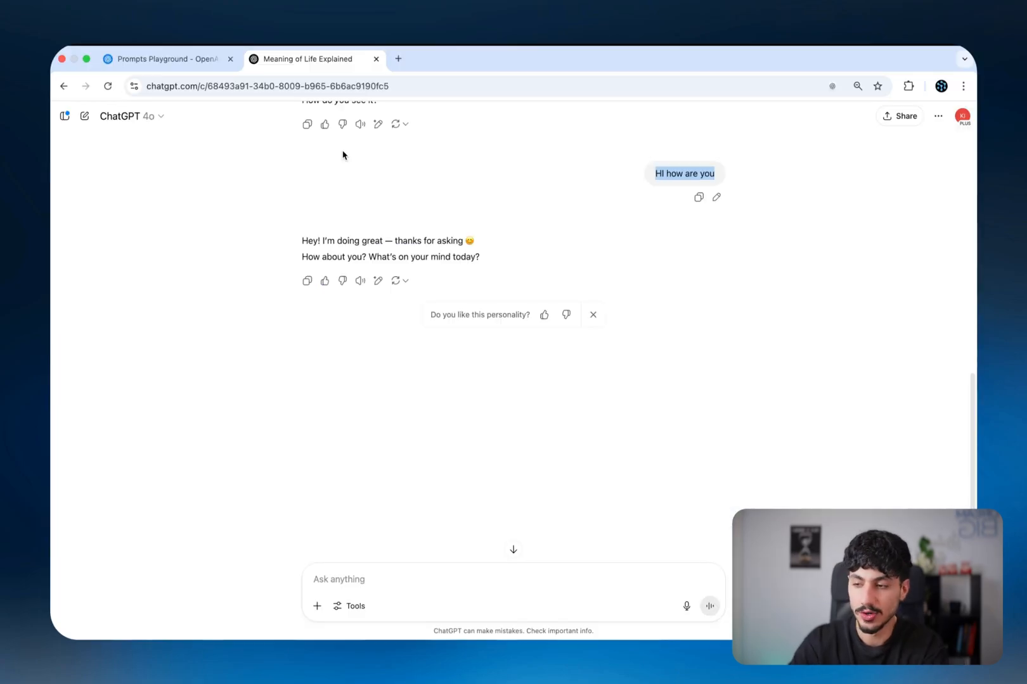
- In the ChatGPT conversation, bring up the recent and pinned mention list with "@" and clear the entry
scroll(337, 160, up, 4)
scroll(253, 146, down, 5)
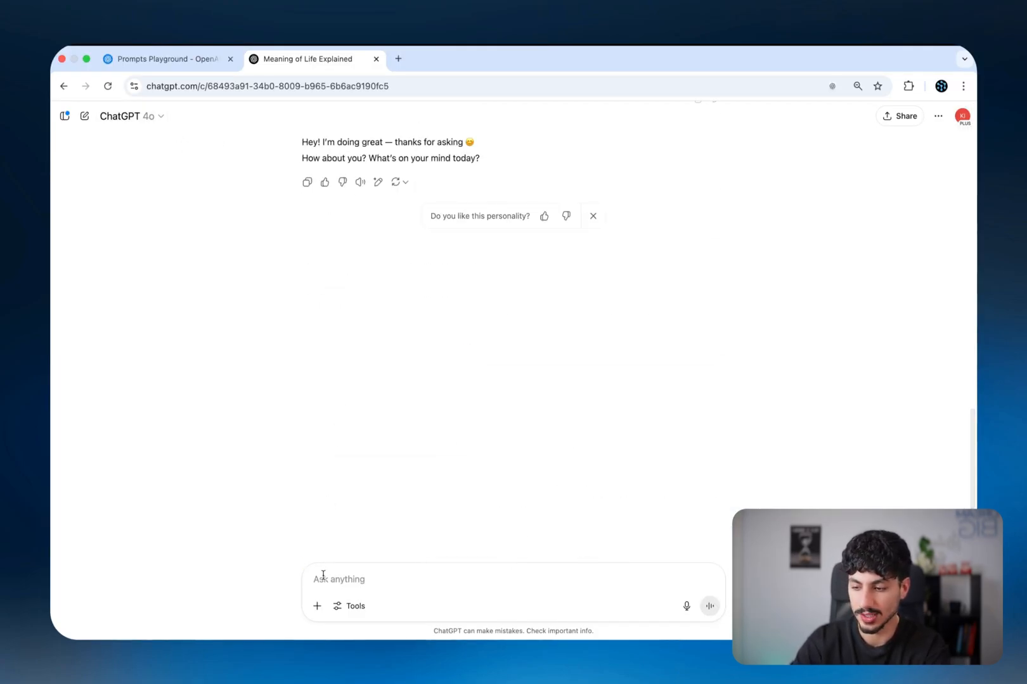
text(@)
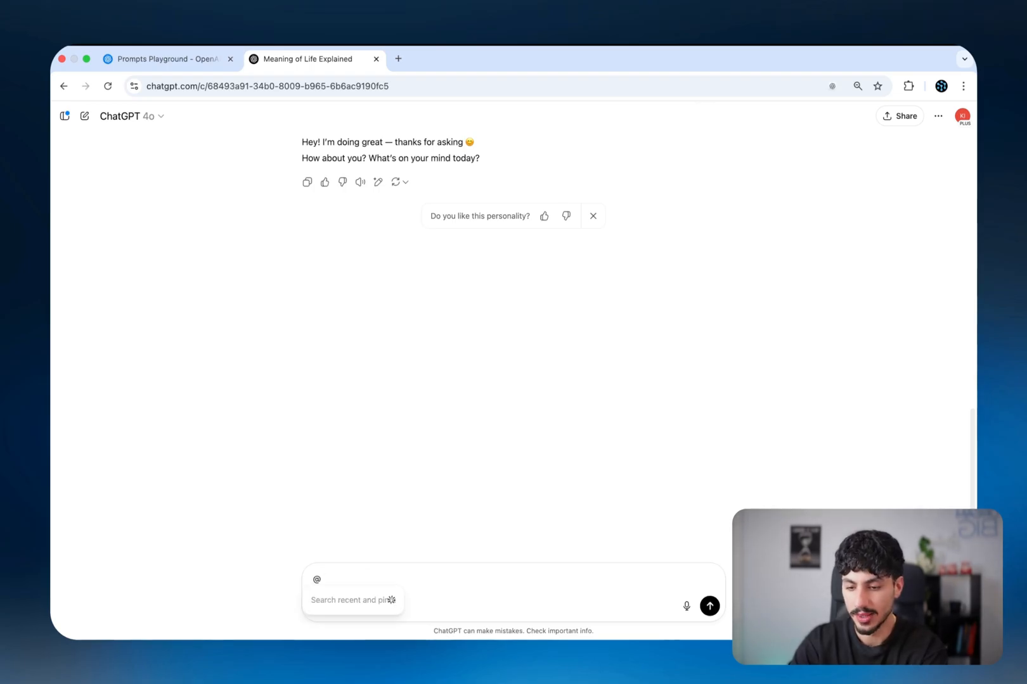
key(Escape)
key(BackSpace)
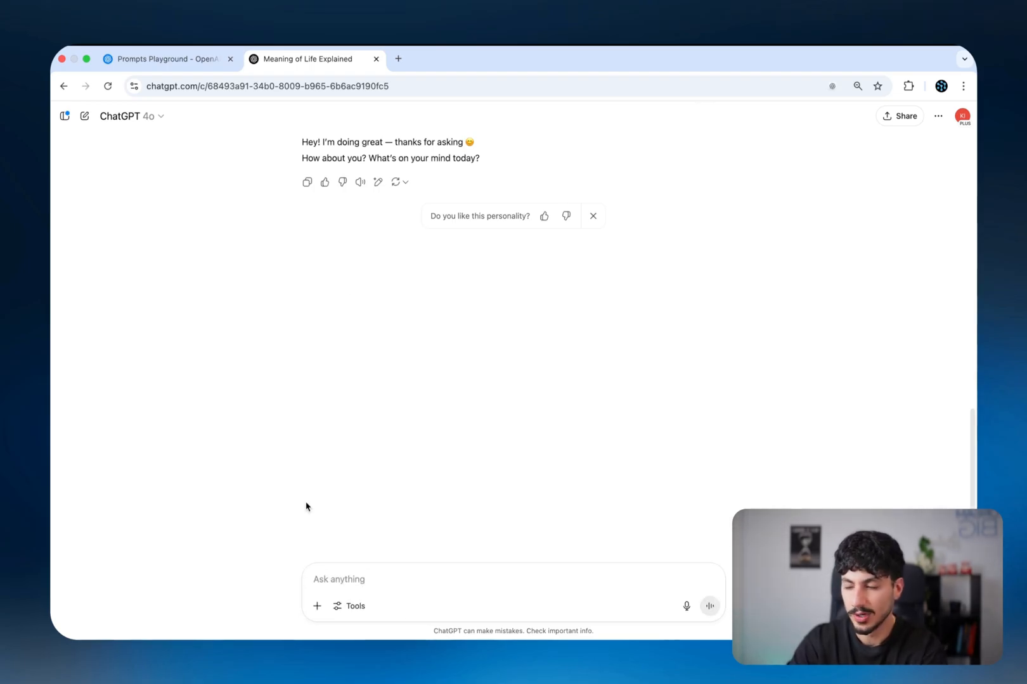
- Return to the OpenAI Playground and open the Assistants page
click(164, 59)
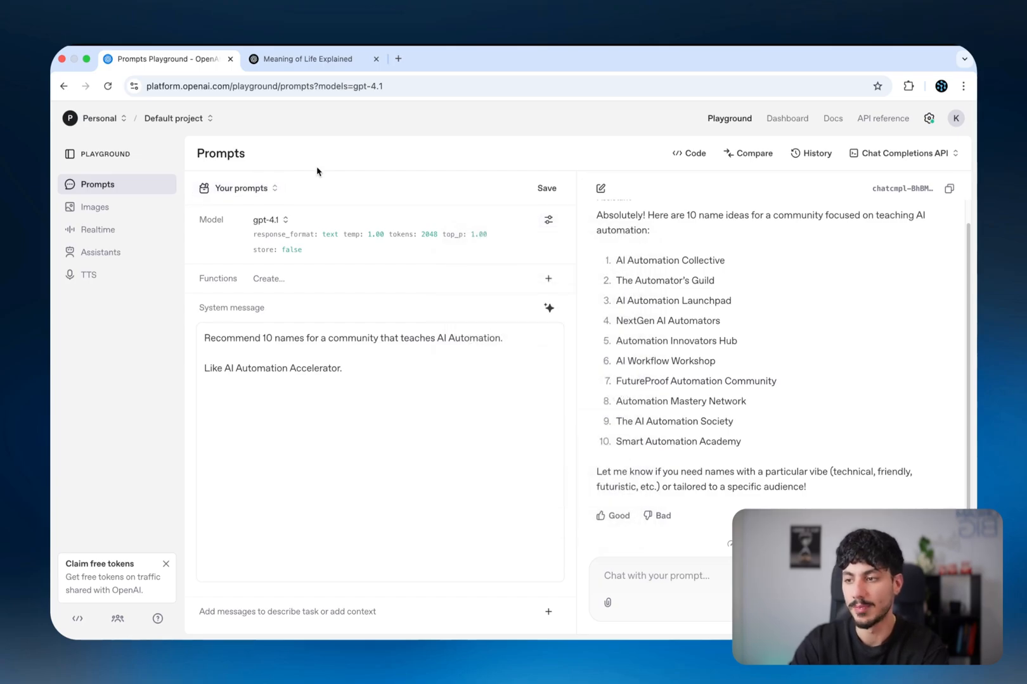
click(118, 251)
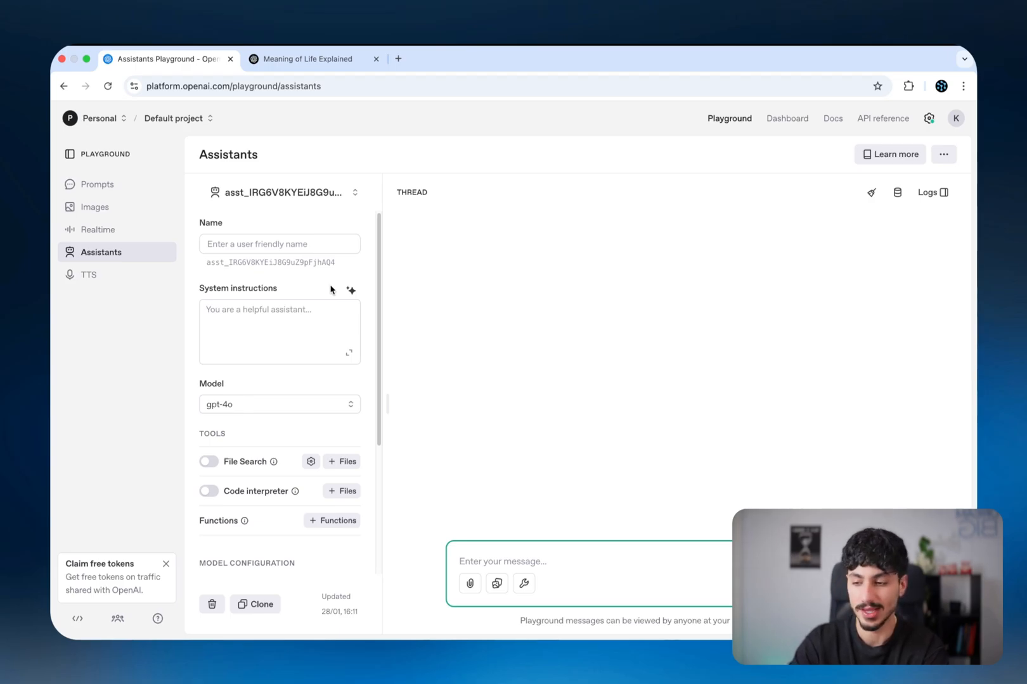
- Annotate the assistant's Name field with a blue arrow and the handwritten example "Blog writer"
key(ctrl+a)
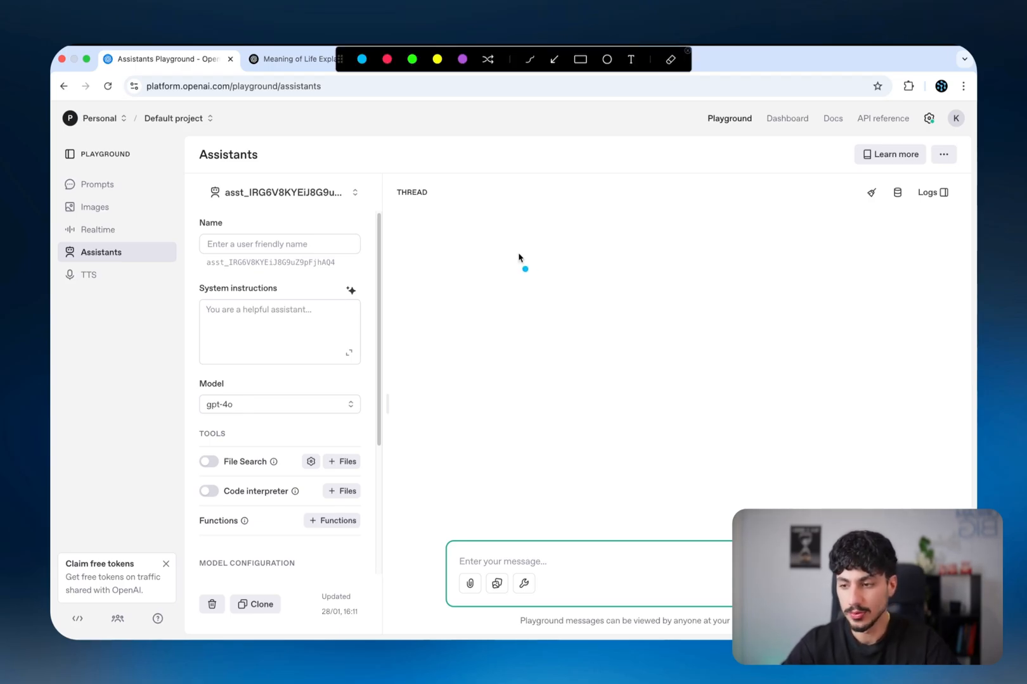
mouse_move(423, 210)
mouse_down()
mouse_move(378, 208)
mouse_move(353, 227)
mouse_move(367, 228)
mouse_up()
mouse_move(225, 234)
mouse_down()
mouse_move(228, 246)
mouse_move(247, 235)
mouse_move(304, 248)
mouse_move(350, 222)
mouse_up()
- Mark System instructions with an arrow and a circle, and handwrite an underlined "system" in its field
mouse_move(437, 265)
mouse_down()
mouse_move(404, 253)
mouse_move(314, 291)
mouse_move(327, 289)
mouse_up()
mouse_move(255, 296)
mouse_down()
mouse_move(194, 287)
mouse_move(288, 283)
mouse_move(260, 294)
mouse_up()
mouse_move(202, 308)
mouse_down()
mouse_move(223, 310)
mouse_move(190, 293)
mouse_move(233, 279)
mouse_move(229, 329)
mouse_move(310, 324)
mouse_up()
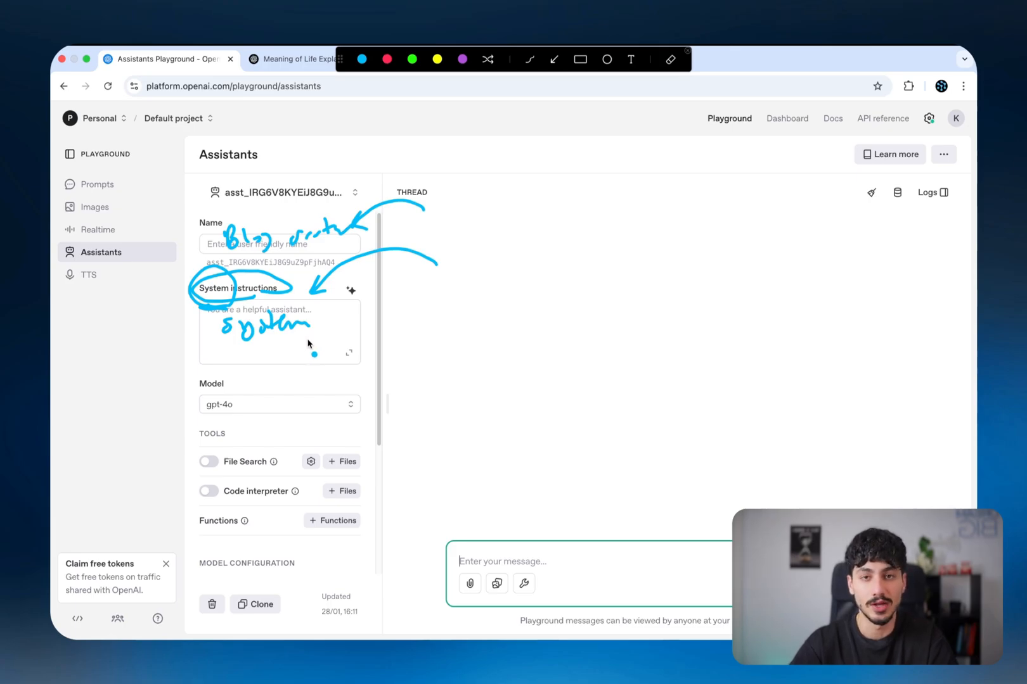
drag(221, 350, 303, 336)
drag(235, 353, 280, 347)
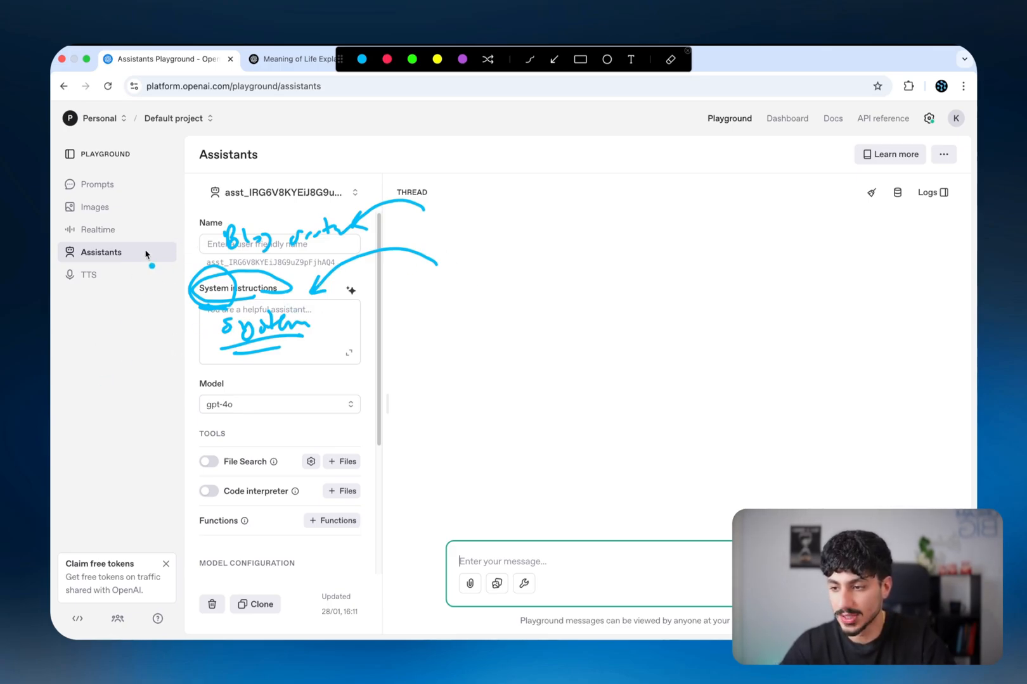
- Sketch a long arrow with an "API" note and a circled "User" beside the assistant form, and bracket the System instructions area
drag(86, 365, 177, 182)
mouse_move(88, 276)
mouse_down()
mouse_move(105, 269)
mouse_move(162, 176)
mouse_up()
mouse_move(120, 285)
mouse_down()
mouse_move(133, 293)
mouse_move(163, 254)
mouse_up()
mouse_move(162, 253)
mouse_down()
mouse_move(143, 320)
mouse_move(153, 300)
mouse_move(199, 360)
mouse_up()
drag(360, 271, 359, 349)
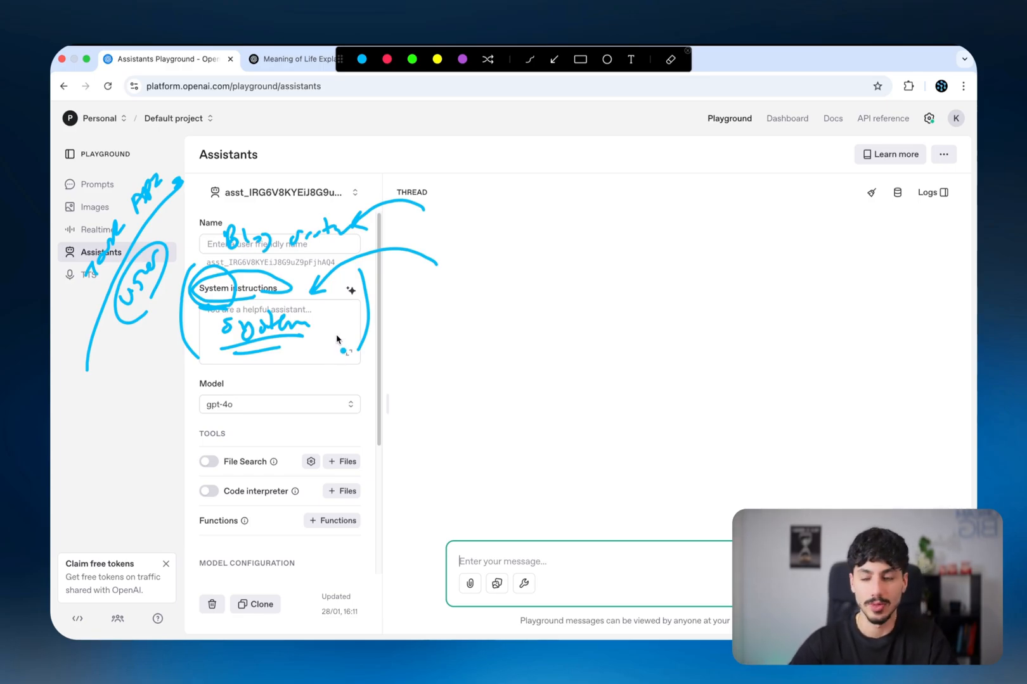
- Clear the drawn annotations, mark the Model setting with an arrow and circle, and bracket the whole Tools section
key(Delete)
mouse_move(287, 362)
mouse_down()
mouse_move(195, 392)
mouse_move(222, 379)
mouse_move(220, 393)
mouse_up()
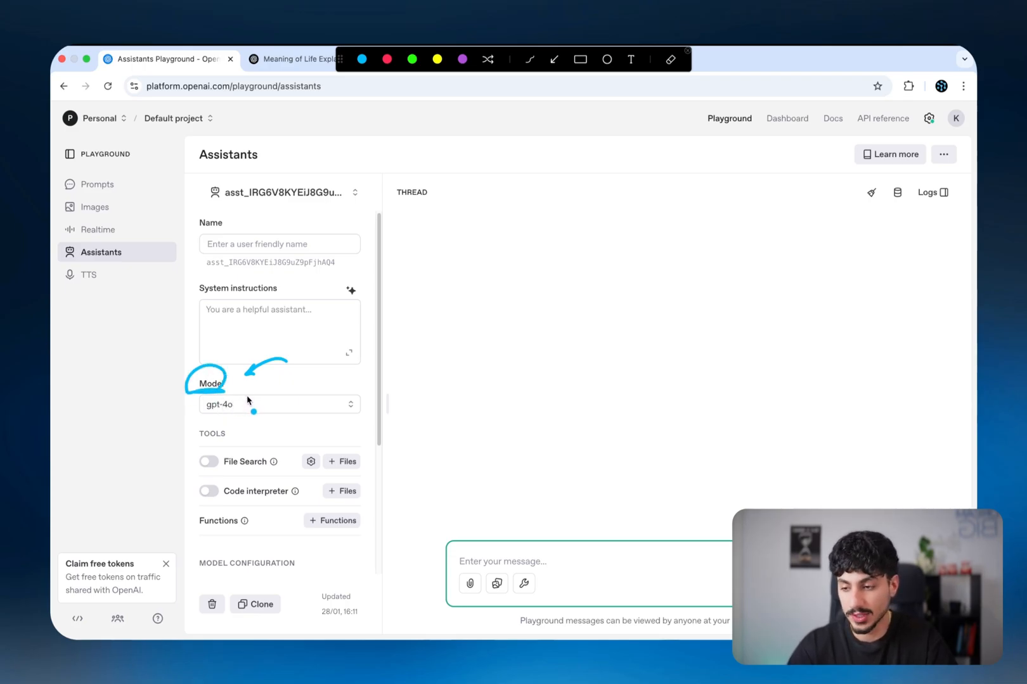
drag(207, 417, 188, 557)
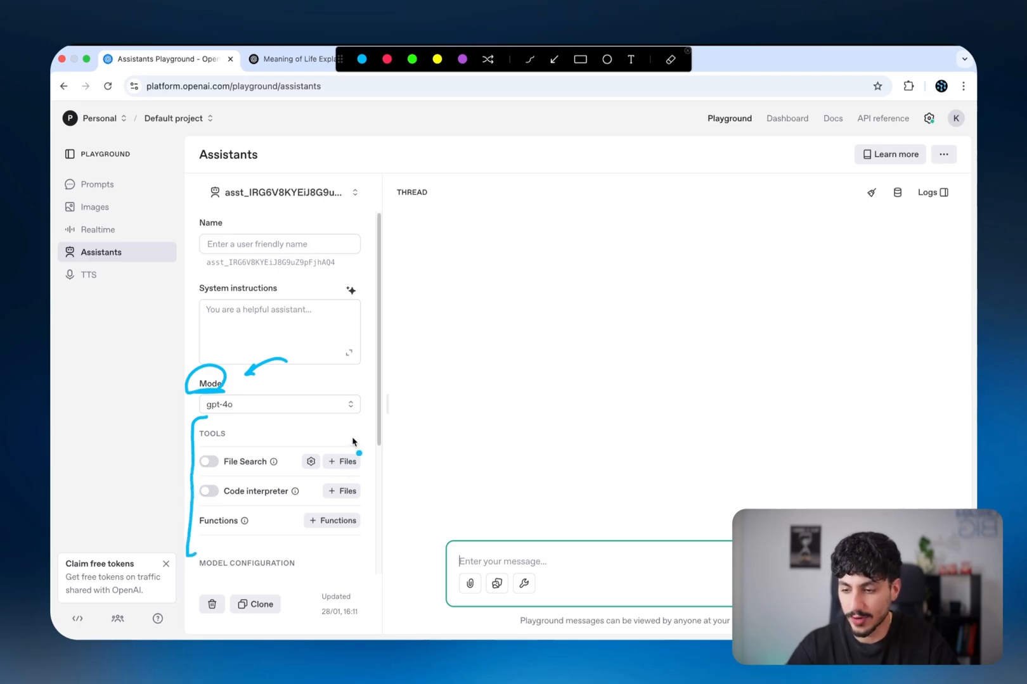
mouse_move(356, 434)
mouse_down()
mouse_move(374, 538)
mouse_move(357, 540)
mouse_up()
- Draw an arrow leading out of the bracketed Tools section and handwrite "AI Agent" above it
drag(382, 465, 428, 421)
drag(414, 425, 425, 437)
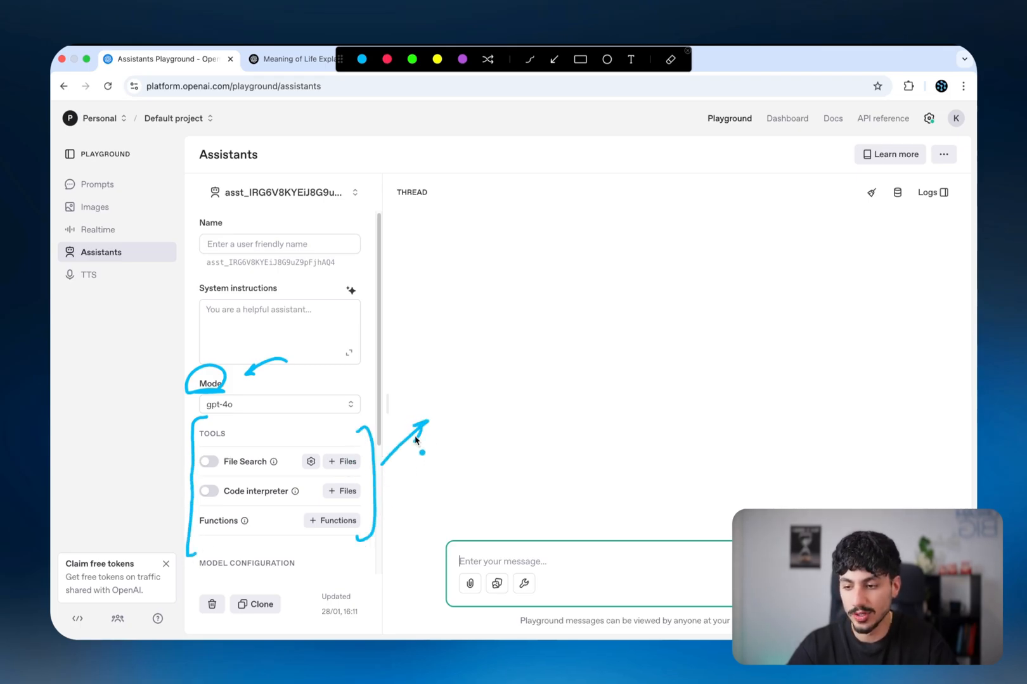
mouse_move(417, 372)
mouse_down()
mouse_move(440, 370)
mouse_move(510, 299)
mouse_up()
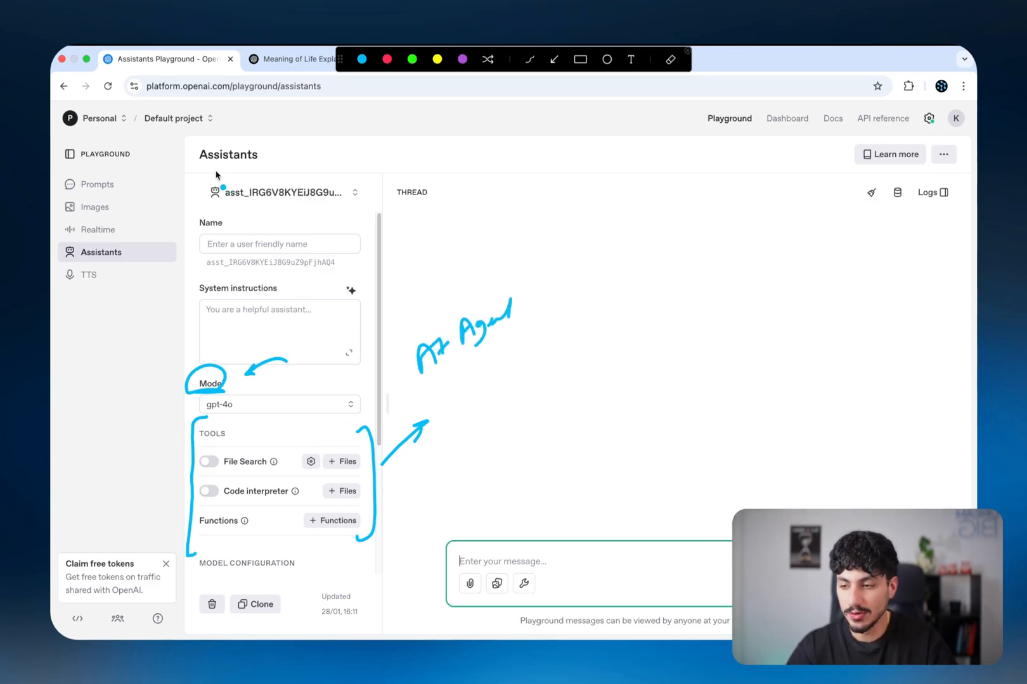
- Enclose the entire assistant configuration in large brackets and add a short freehand note in the thread area
mouse_move(195, 138)
mouse_down()
mouse_move(158, 361)
mouse_move(181, 560)
mouse_up()
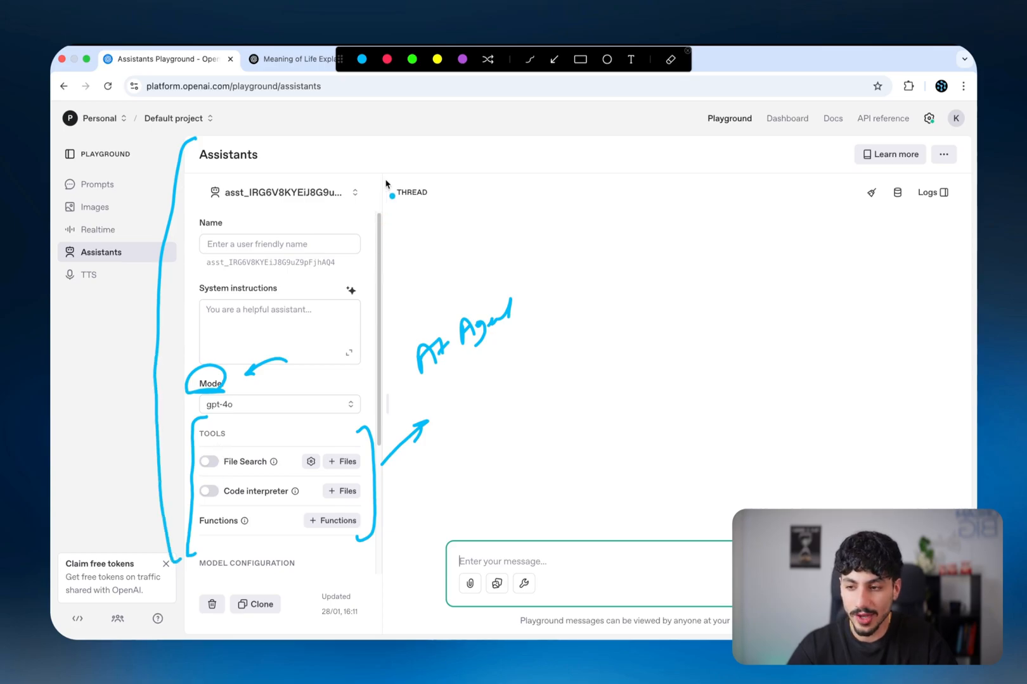
mouse_move(382, 136)
mouse_down()
mouse_move(410, 230)
mouse_move(393, 478)
mouse_move(377, 538)
mouse_up()
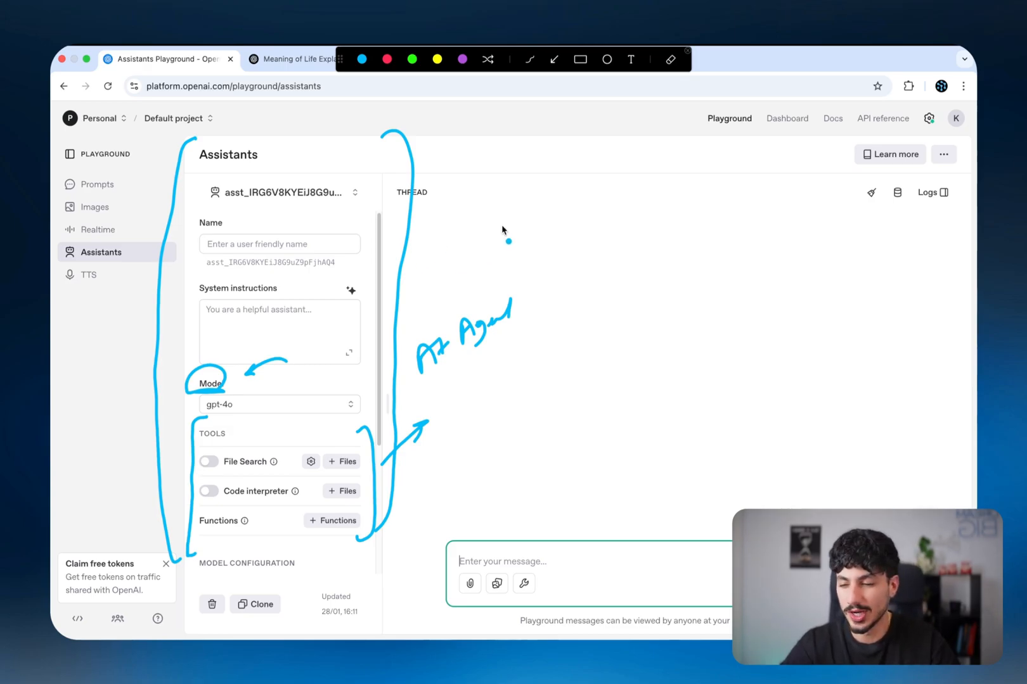
mouse_move(513, 215)
mouse_down()
mouse_move(549, 203)
mouse_move(584, 211)
mouse_up()
click(568, 228)
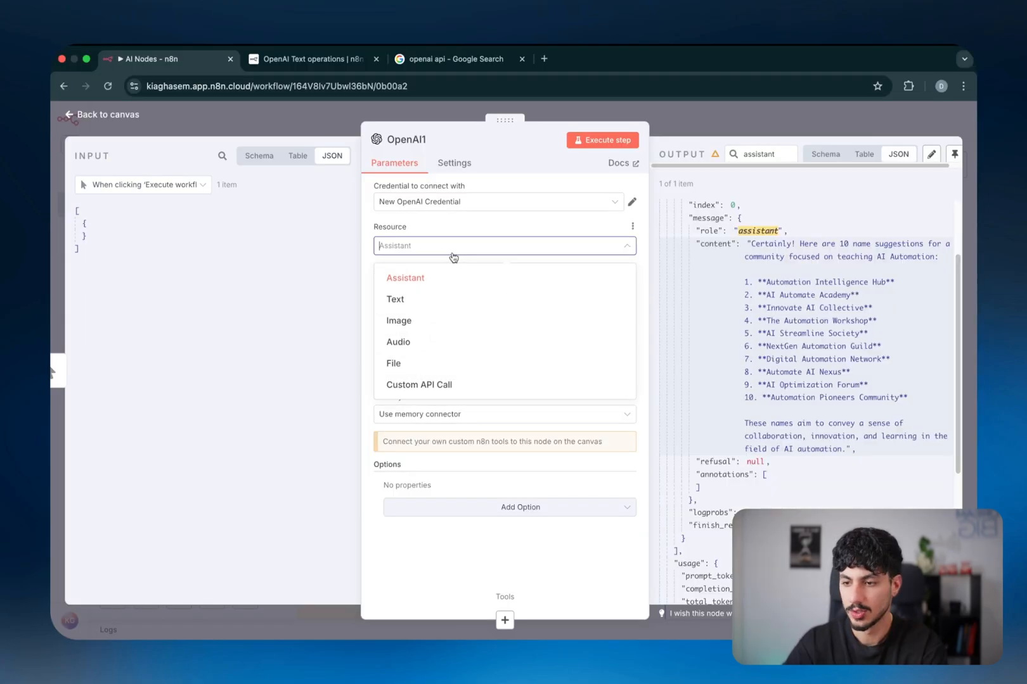
- In n8n, keep the OpenAI1 node's resource as Assistant, set the operation to Create an Assistant, and review its fields
click(448, 277)
click(446, 293)
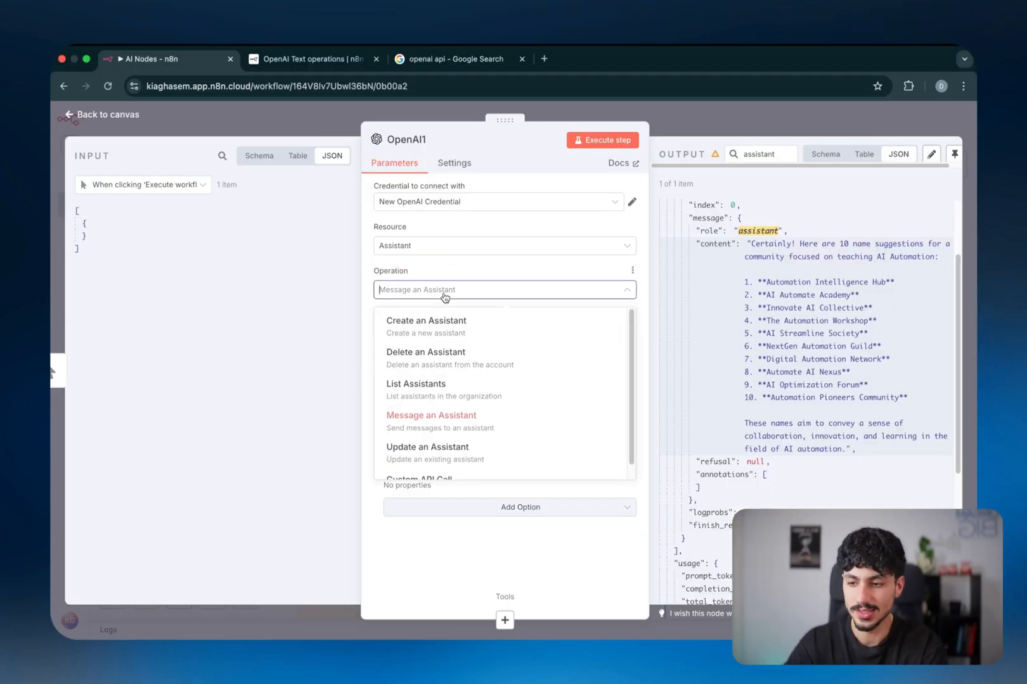
click(440, 326)
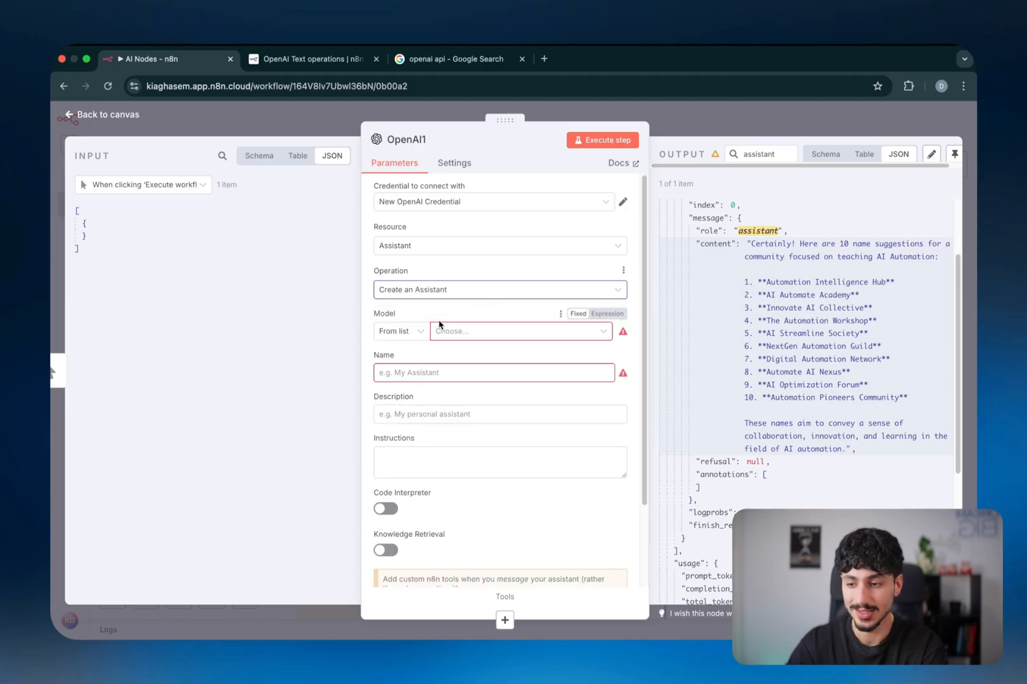
scroll(447, 365, down, 1)
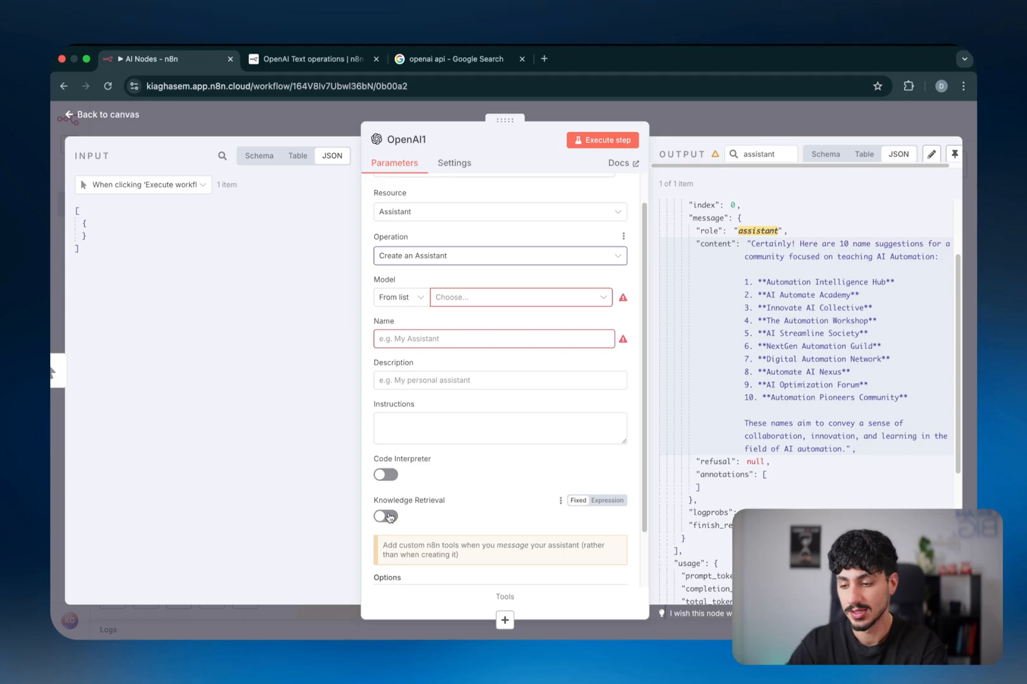
- Sketch a retrieval diagram over the output data: a database cylinder, a brain shape, and arrows to the database and back towards the node
key(ctrl+a)
drag(871, 217, 862, 221)
drag(842, 220, 855, 258)
drag(881, 219, 890, 255)
mouse_move(862, 253)
mouse_down()
mouse_move(891, 250)
mouse_move(846, 265)
mouse_up()
mouse_move(716, 294)
mouse_down()
mouse_move(717, 258)
mouse_move(745, 290)
mouse_move(721, 286)
mouse_up()
mouse_move(770, 253)
mouse_down()
mouse_move(721, 280)
mouse_move(737, 270)
mouse_up()
drag(753, 255, 761, 281)
mouse_move(776, 266)
mouse_down()
mouse_move(792, 273)
mouse_move(834, 202)
mouse_up()
drag(834, 202, 826, 210)
click(831, 224)
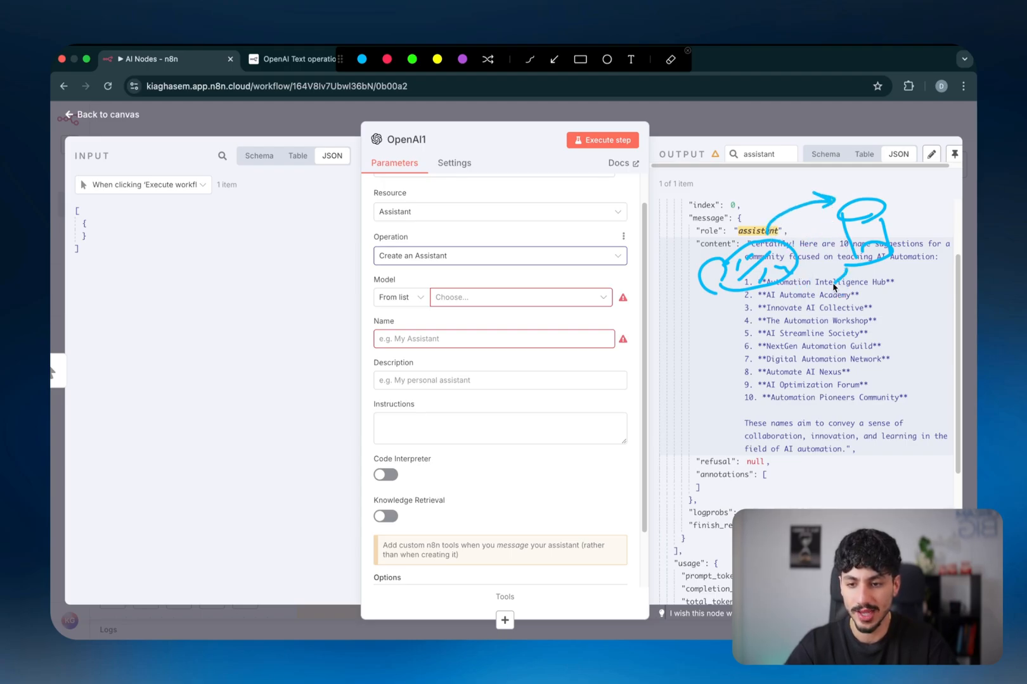
mouse_move(834, 287)
mouse_down()
mouse_move(666, 328)
mouse_move(683, 342)
mouse_up()
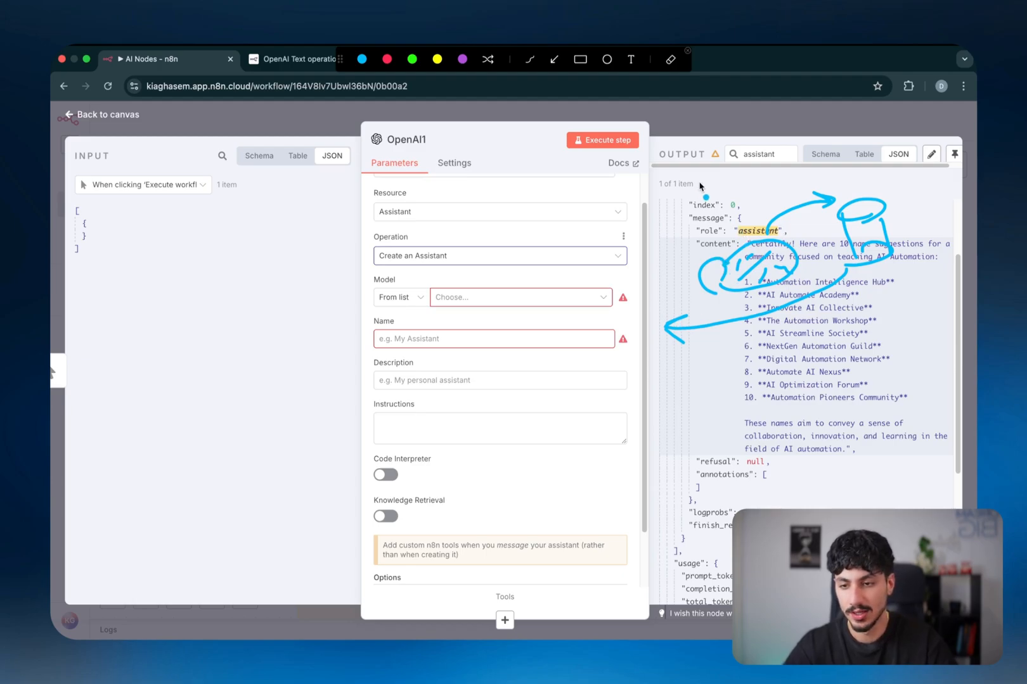
- Label the retrieval sketch with an underlined "RAG" and circle the Knowledge Retrieval setting
mouse_move(701, 195)
mouse_down()
mouse_move(737, 210)
mouse_move(764, 191)
mouse_move(711, 217)
mouse_up()
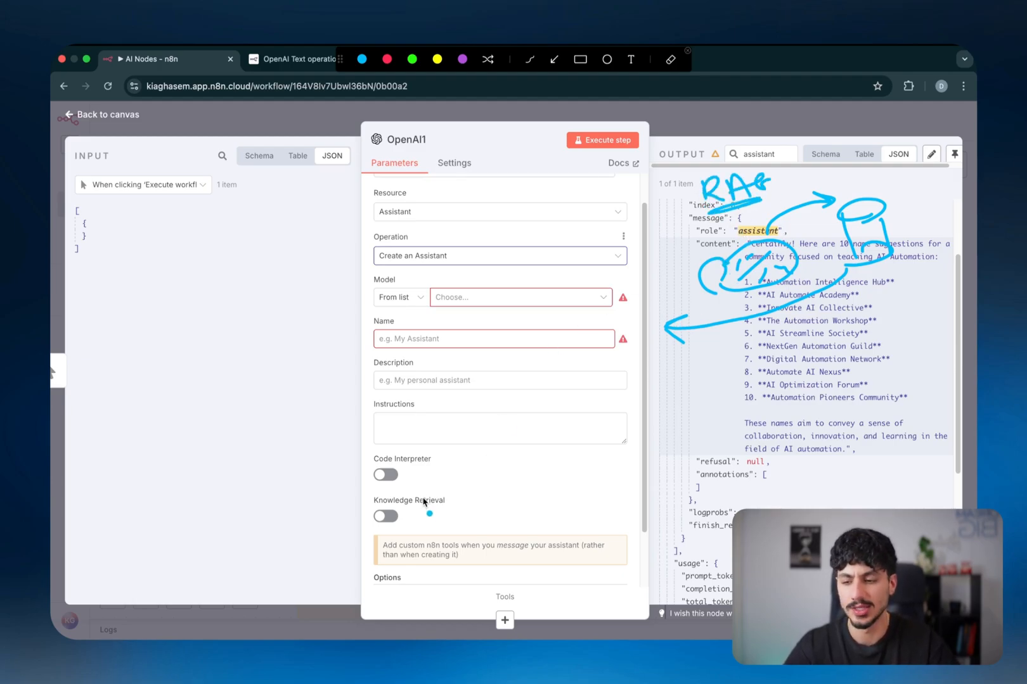
mouse_move(449, 502)
mouse_down()
mouse_move(381, 503)
mouse_move(443, 503)
mouse_up()
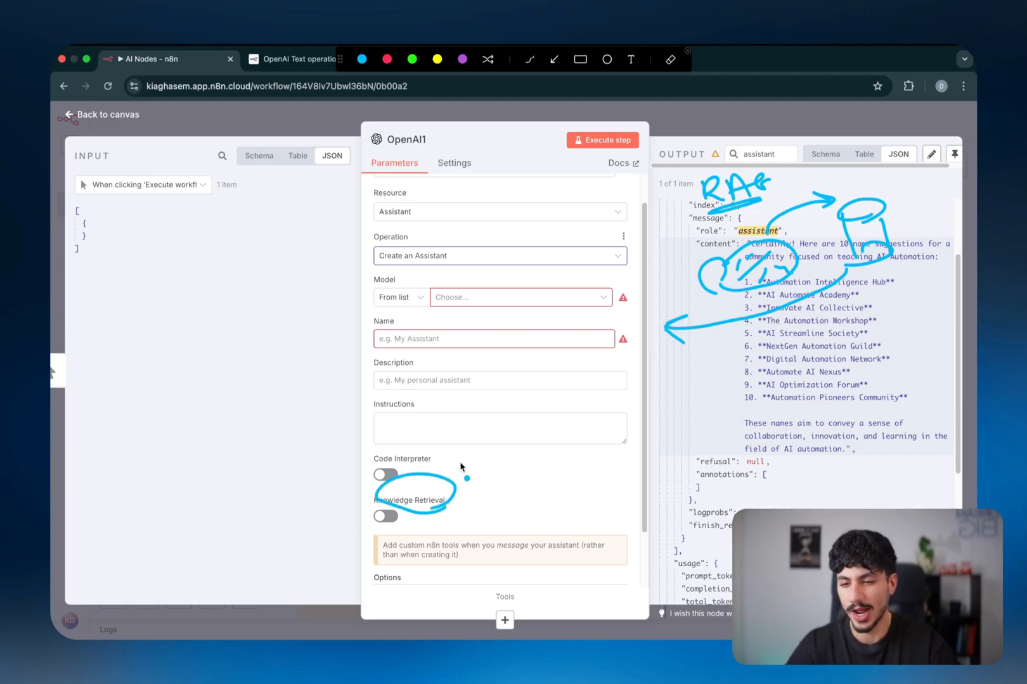
drag(715, 215, 792, 195)
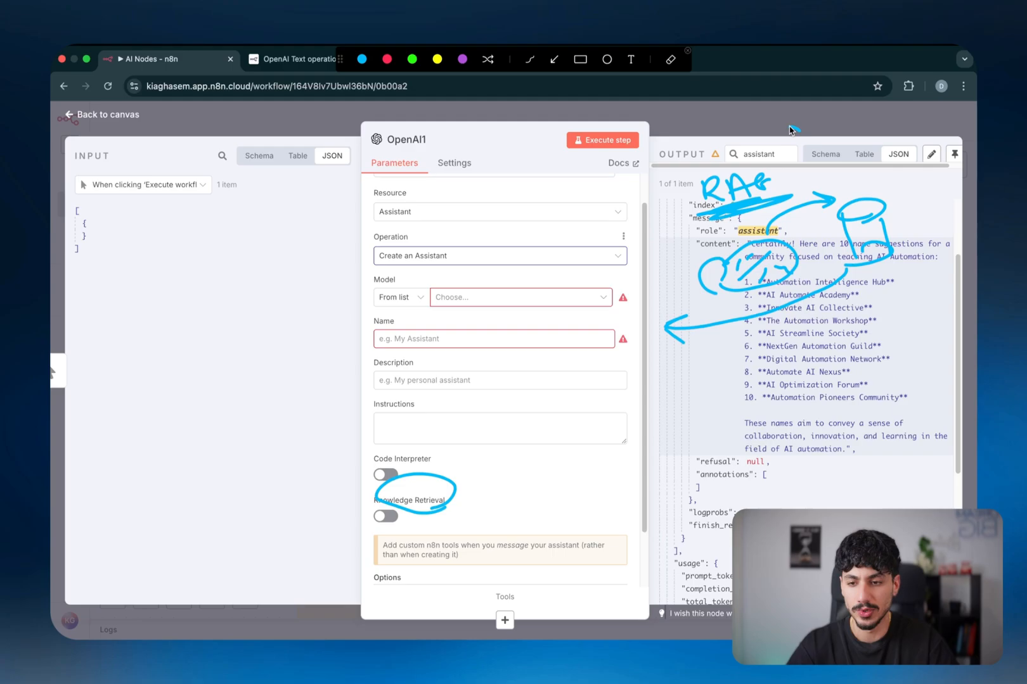
drag(796, 130, 765, 155)
- Switch the OpenAI1 operation to List Assistants, and from there to Message an Assistant
click(481, 295)
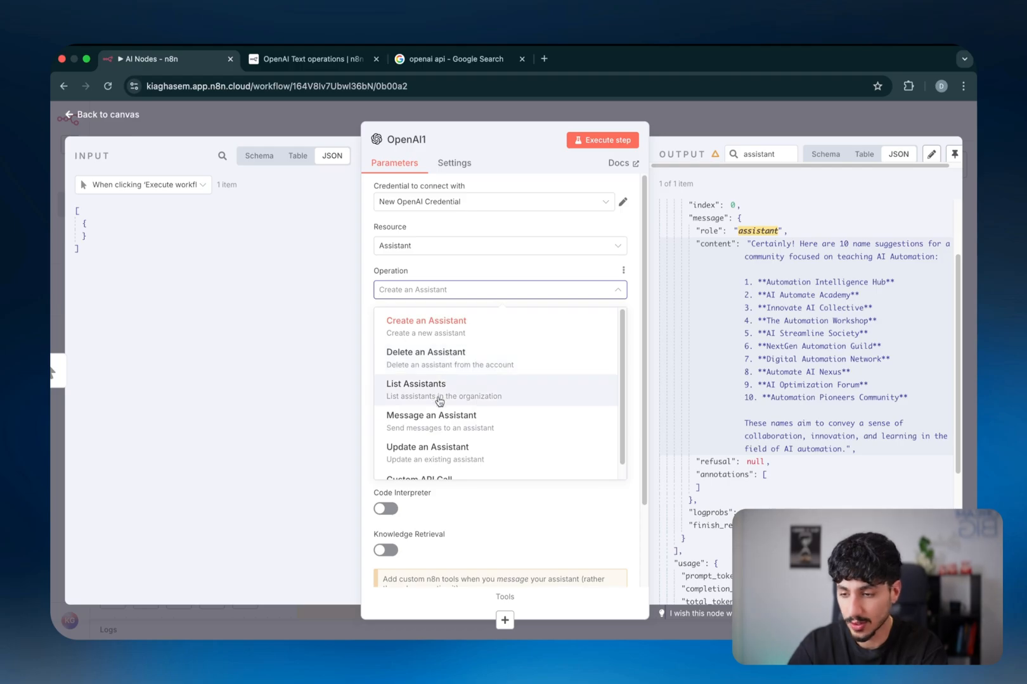
click(439, 397)
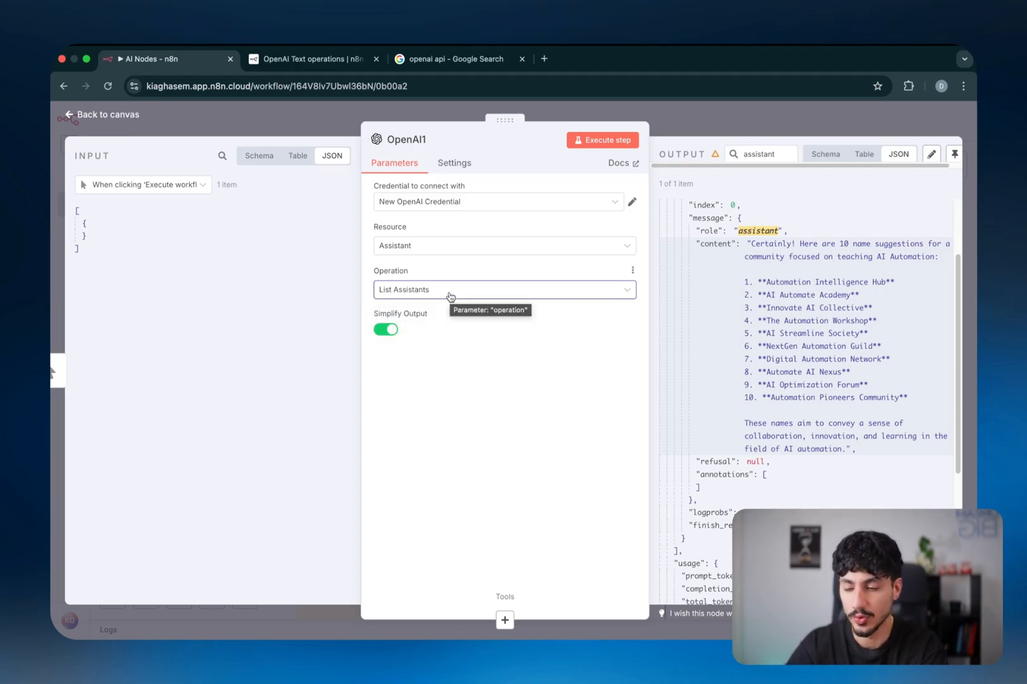
click(450, 297)
click(450, 422)
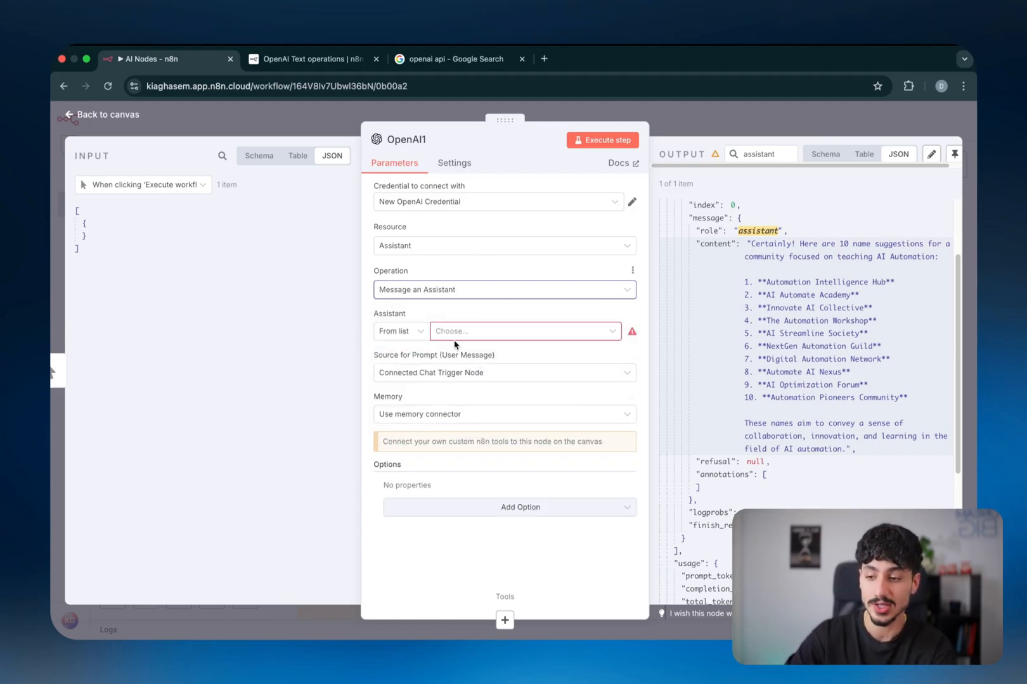
- Change the operation to Update an Assistant and browse the options that can be added to it
click(445, 291)
scroll(437, 431, down, 1)
click(433, 442)
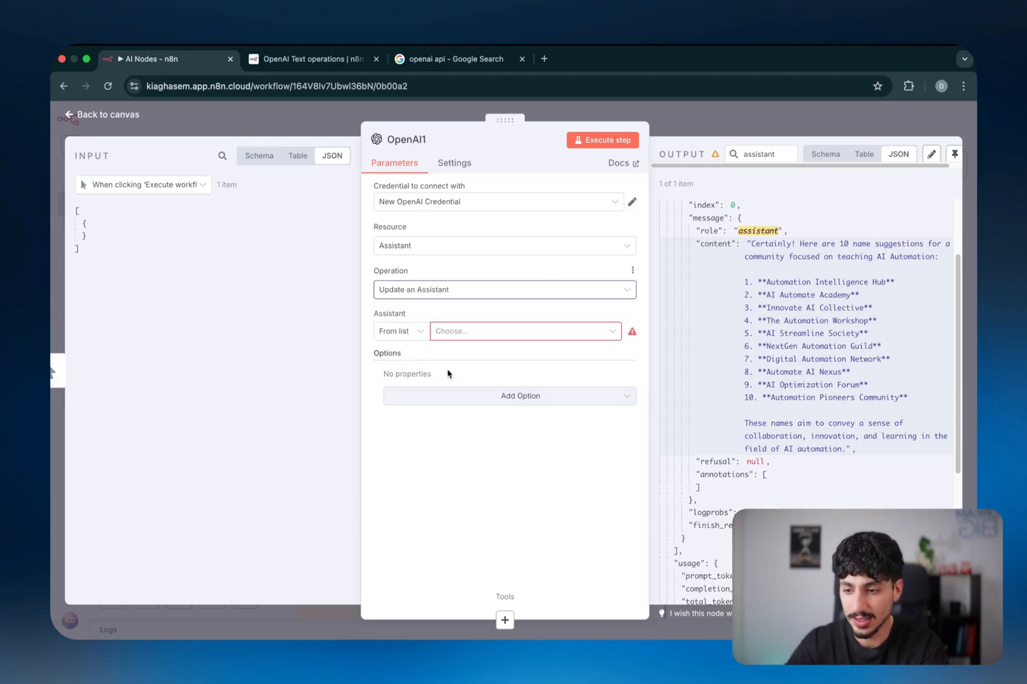
click(437, 396)
scroll(436, 465, down, 1)
scroll(437, 468, up, 1)
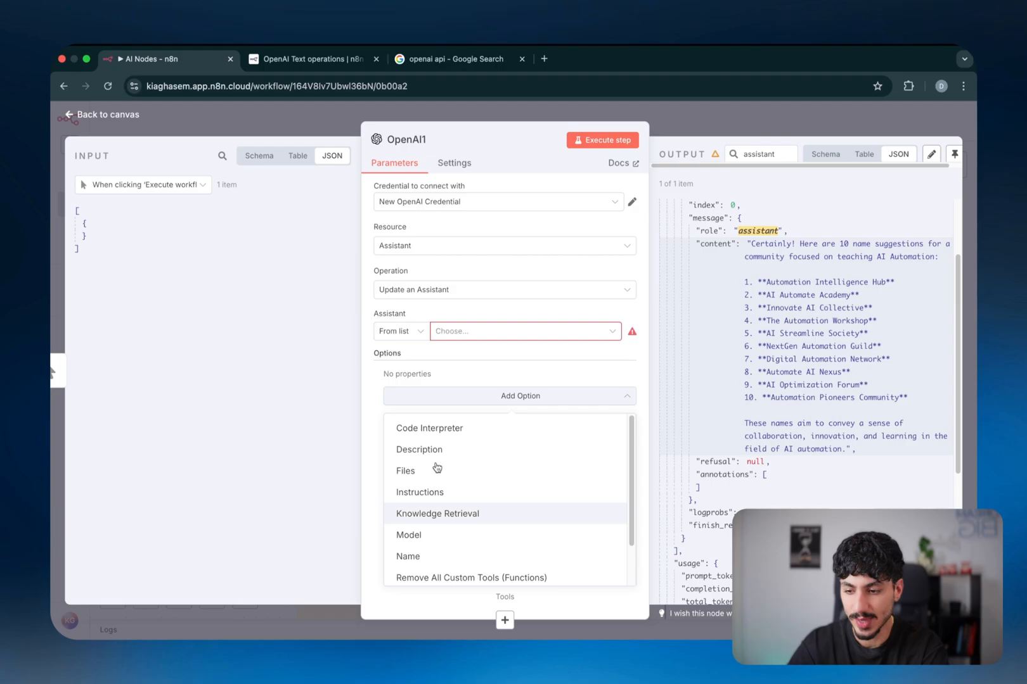
- Set the Assistant operation to Custom API Call and look through the operation list again
click(447, 290)
click(410, 460)
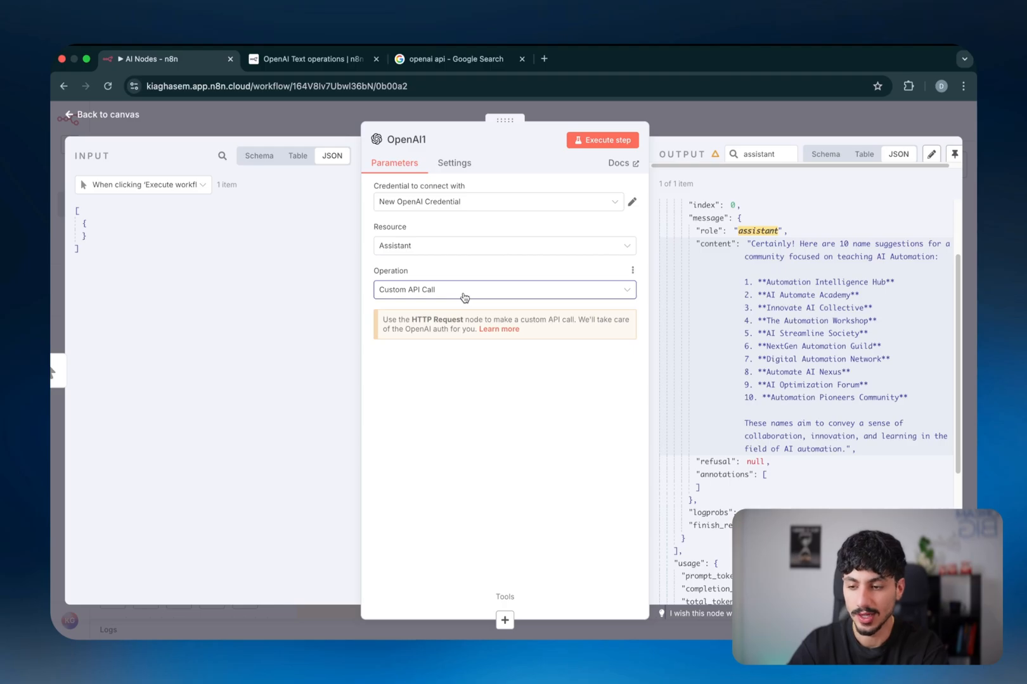
click(464, 295)
scroll(453, 451, up, 1)
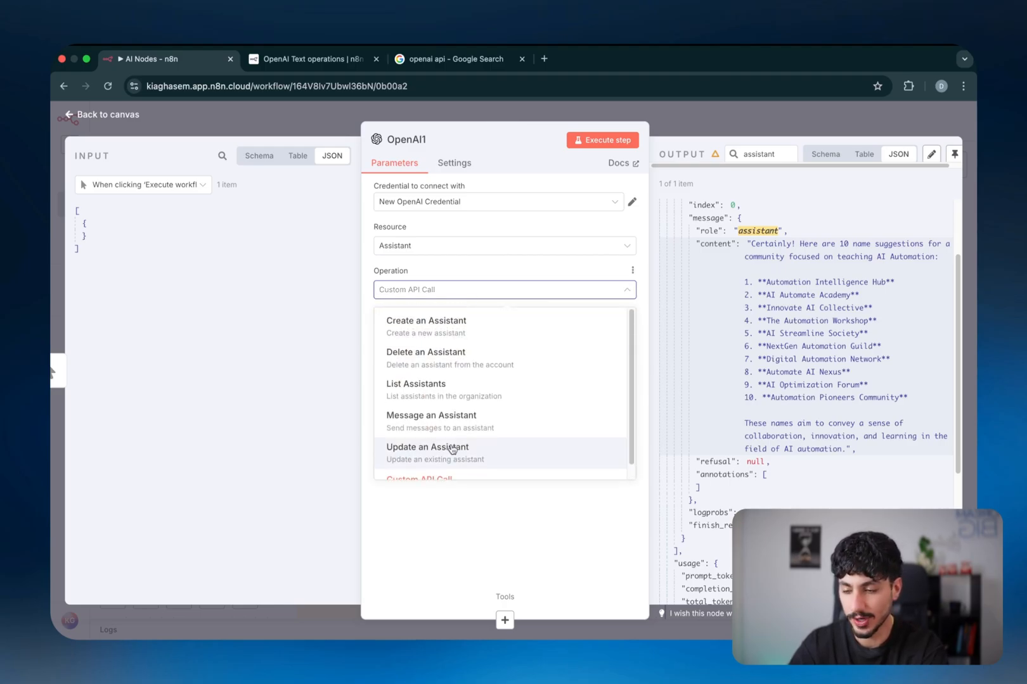
scroll(452, 448, down, 1)
click(374, 430)
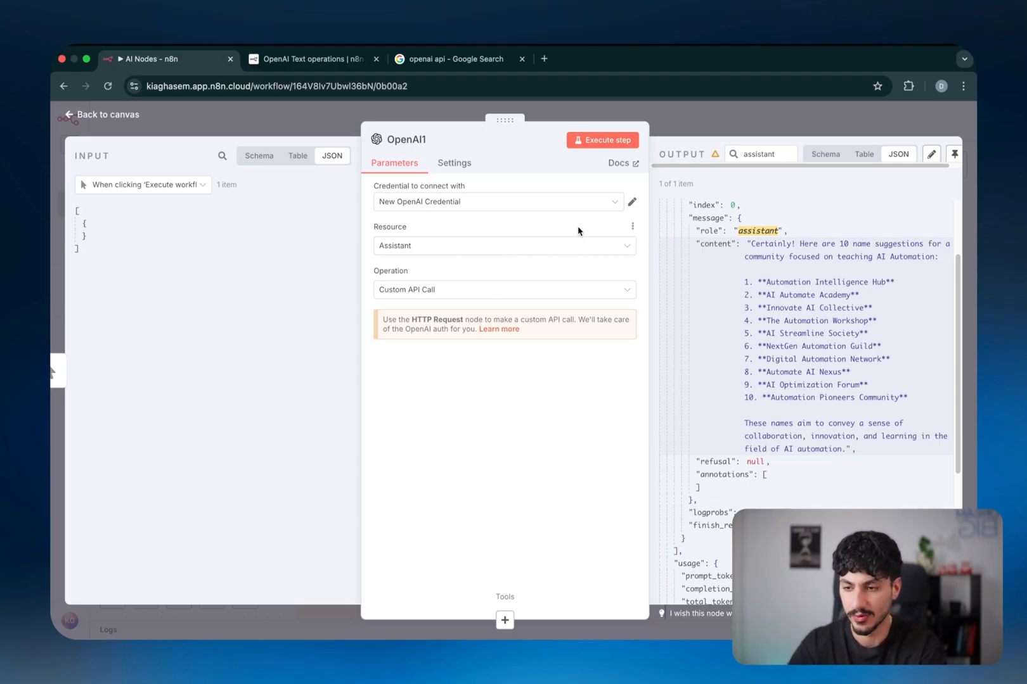
- Show the resource choices, bracket Text, Image and Audio, and handwrite "Gen AI" and "4 modalities" with "data type" beneath
click(534, 246)
key(ctrl+a)
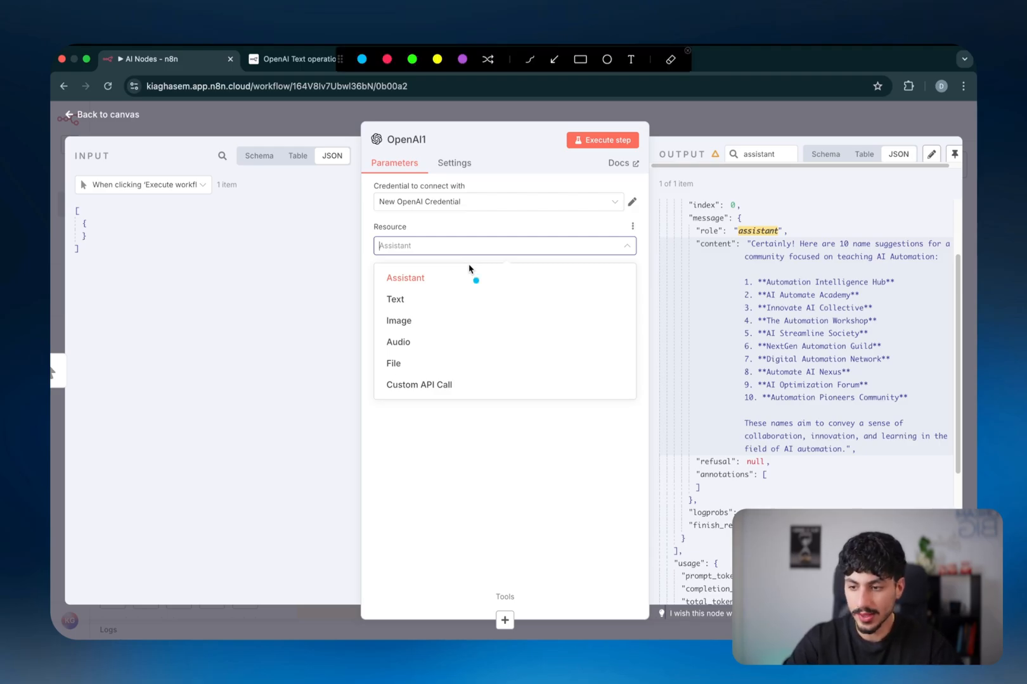
drag(380, 302, 378, 340)
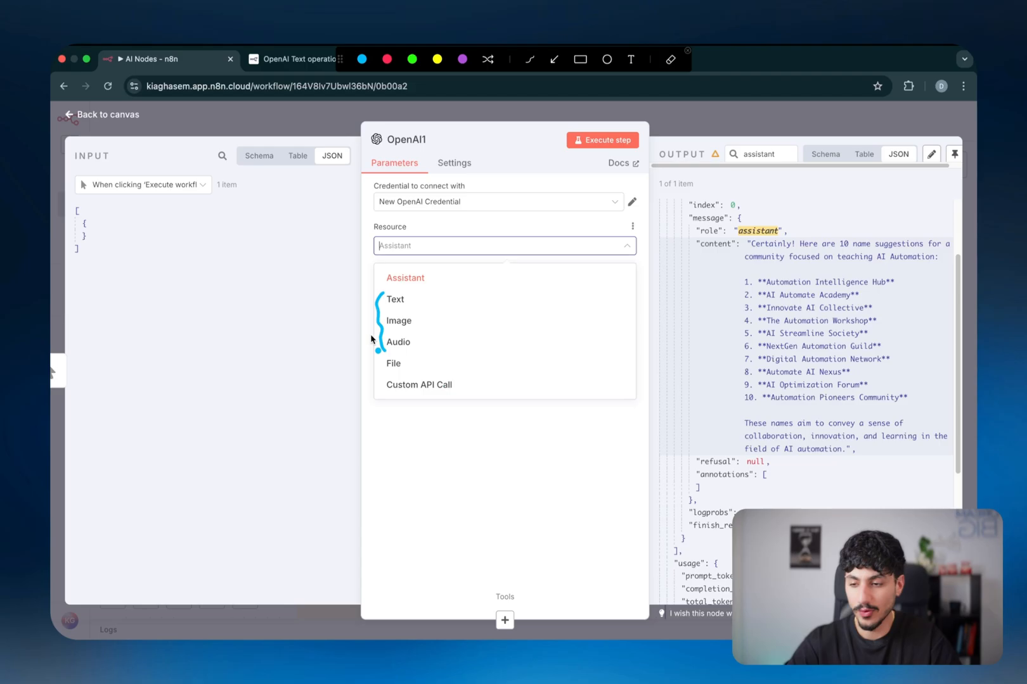
mouse_move(136, 277)
mouse_down()
mouse_move(154, 293)
mouse_move(218, 258)
mouse_up()
mouse_move(163, 325)
mouse_down()
mouse_move(197, 337)
mouse_move(313, 268)
mouse_up()
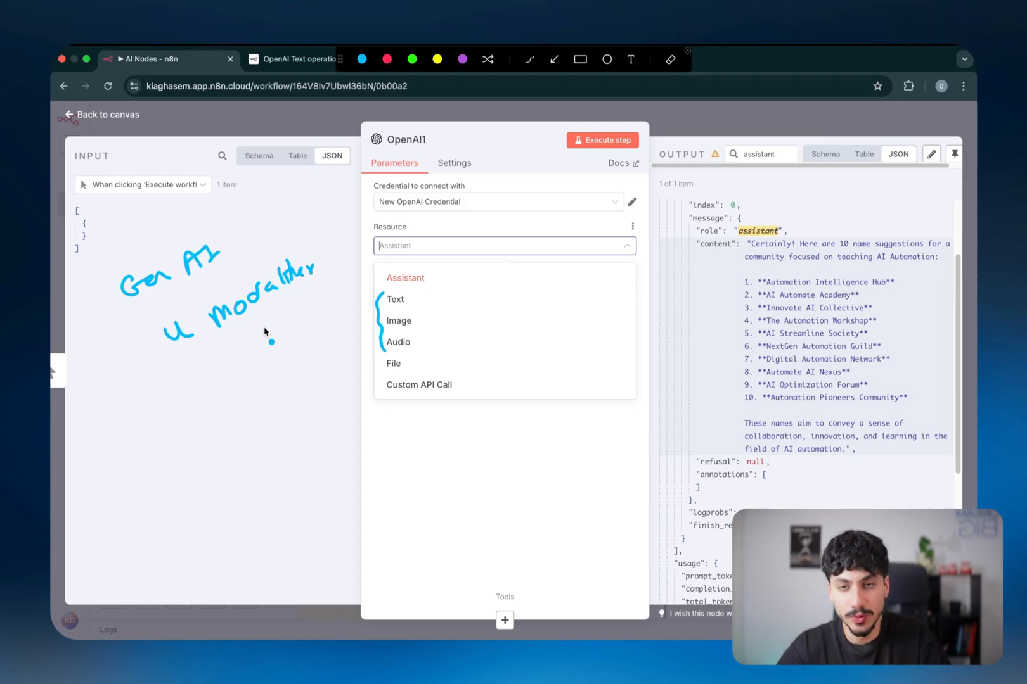
drag(211, 330, 318, 280)
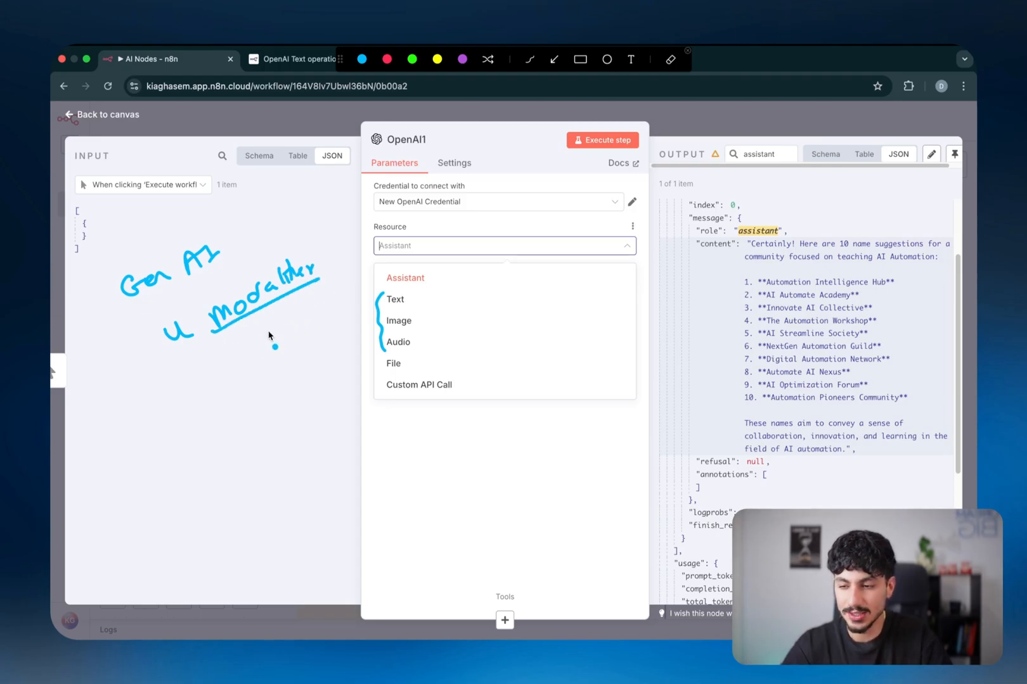
mouse_move(254, 337)
mouse_down()
mouse_move(267, 313)
mouse_move(362, 262)
mouse_up()
- Handwrite the four modalities text, image, audio and video below the "data type" note
mouse_move(119, 406)
mouse_down()
mouse_move(143, 420)
mouse_move(184, 397)
mouse_up()
drag(255, 415, 310, 378)
mouse_move(105, 485)
mouse_down()
mouse_move(115, 501)
mouse_move(133, 470)
mouse_up()
drag(201, 476, 253, 458)
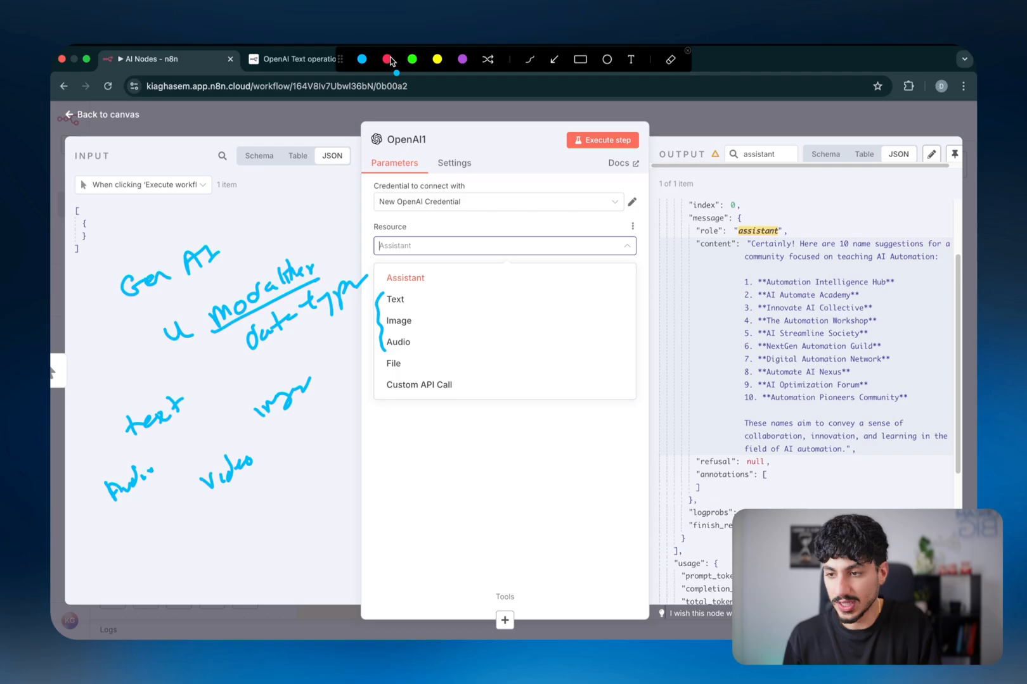
- Switch the pen to red, loop an arrow on the text modality, and sketch text lines with an arrow and label over the output
click(387, 59)
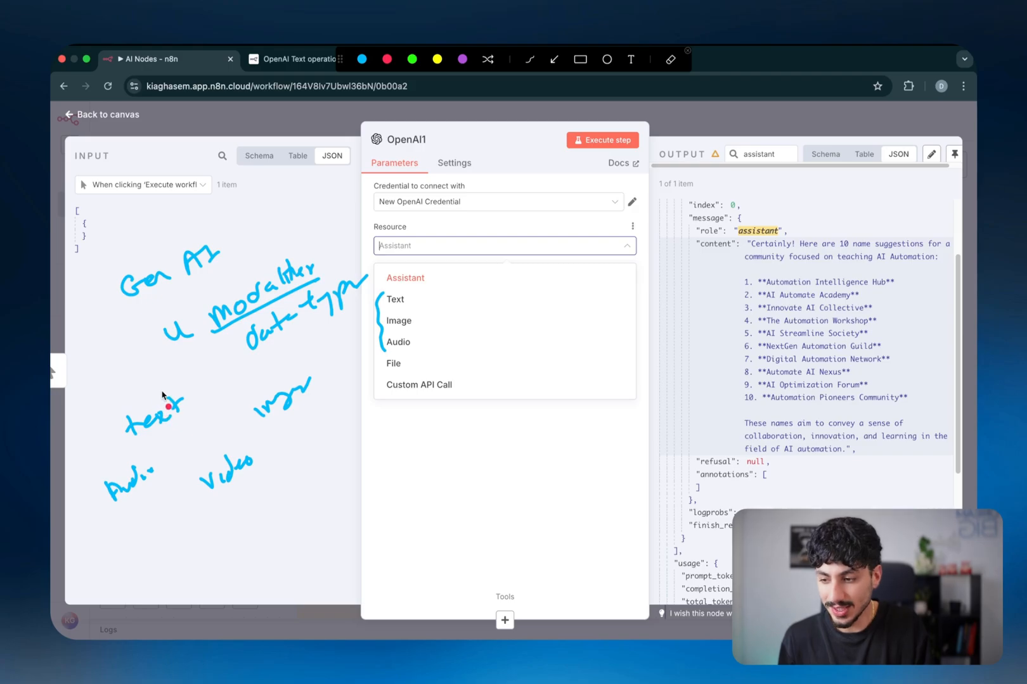
mouse_move(167, 388)
mouse_down()
mouse_move(187, 375)
mouse_move(190, 403)
mouse_up()
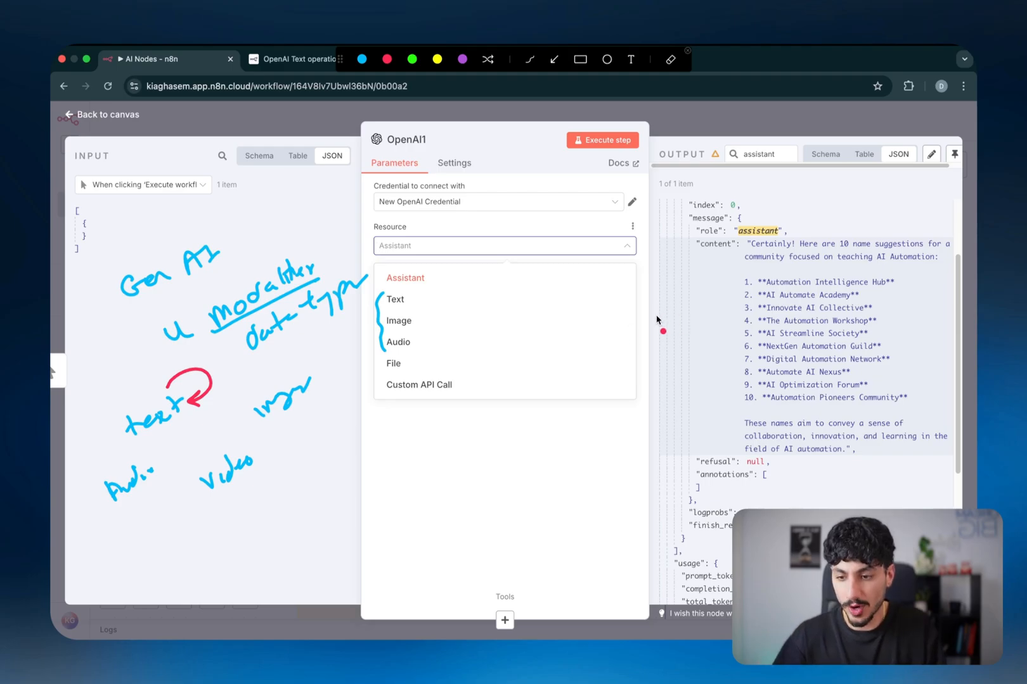
drag(659, 321, 696, 321)
drag(672, 368, 728, 363)
mouse_move(677, 328)
mouse_down()
mouse_move(715, 343)
mouse_move(765, 317)
mouse_move(740, 279)
mouse_move(834, 311)
mouse_move(866, 297)
mouse_up()
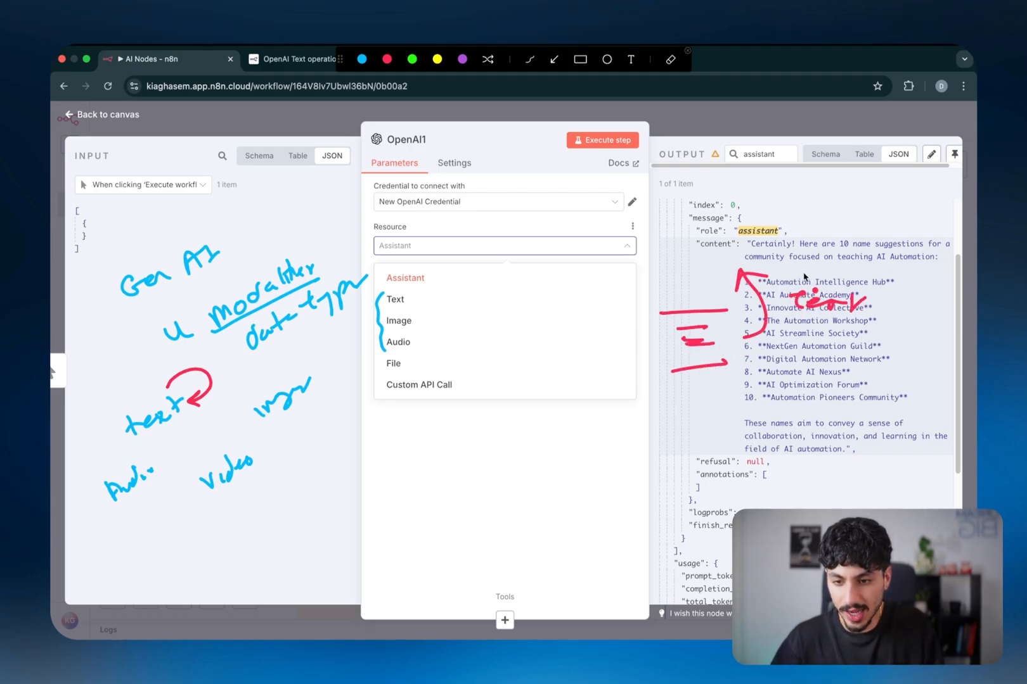
drag(649, 244, 682, 260)
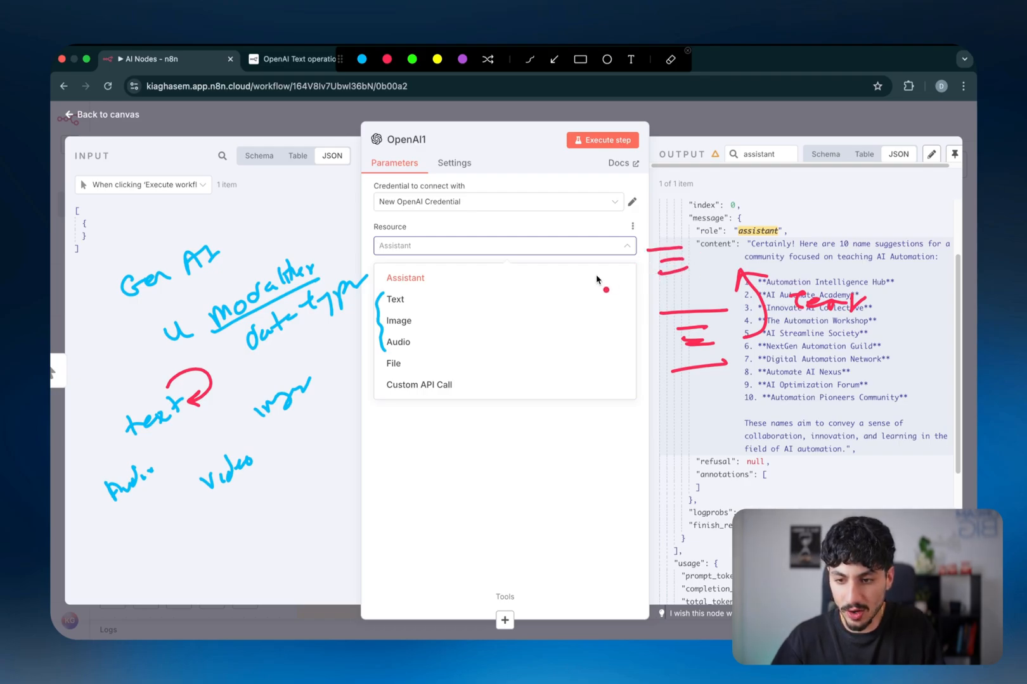
- Annotate the screen in red with "Text" and an arrow towards the output, and arrows and underlines on the handwritten text and image modalities
drag(574, 273, 632, 244)
mouse_move(557, 244)
mouse_down()
mouse_move(627, 231)
mouse_move(615, 236)
mouse_up()
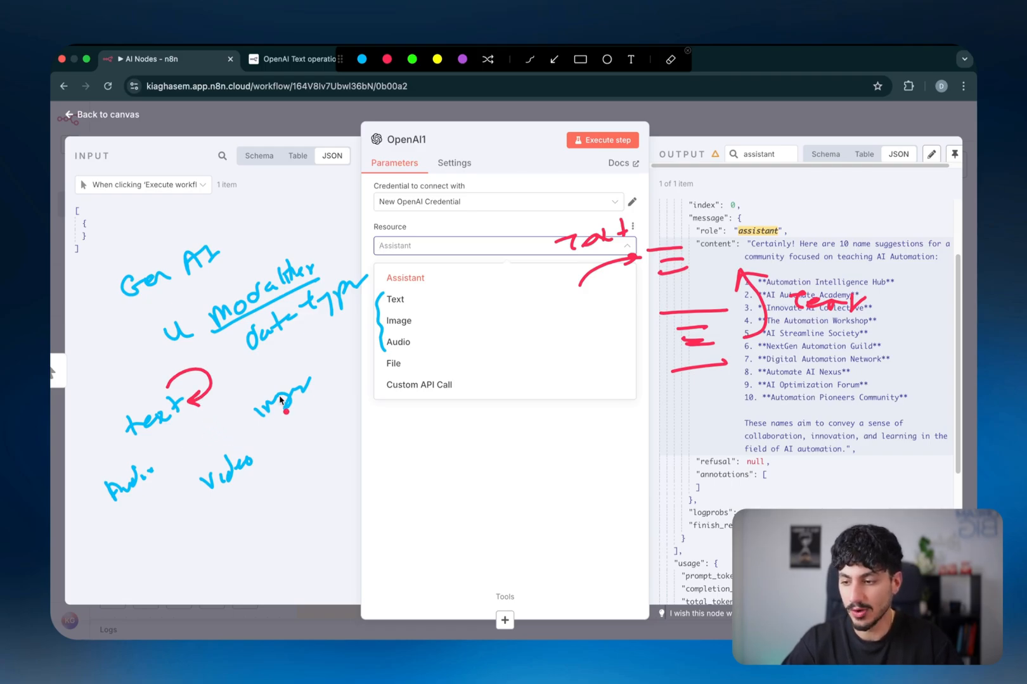
drag(320, 379, 324, 418)
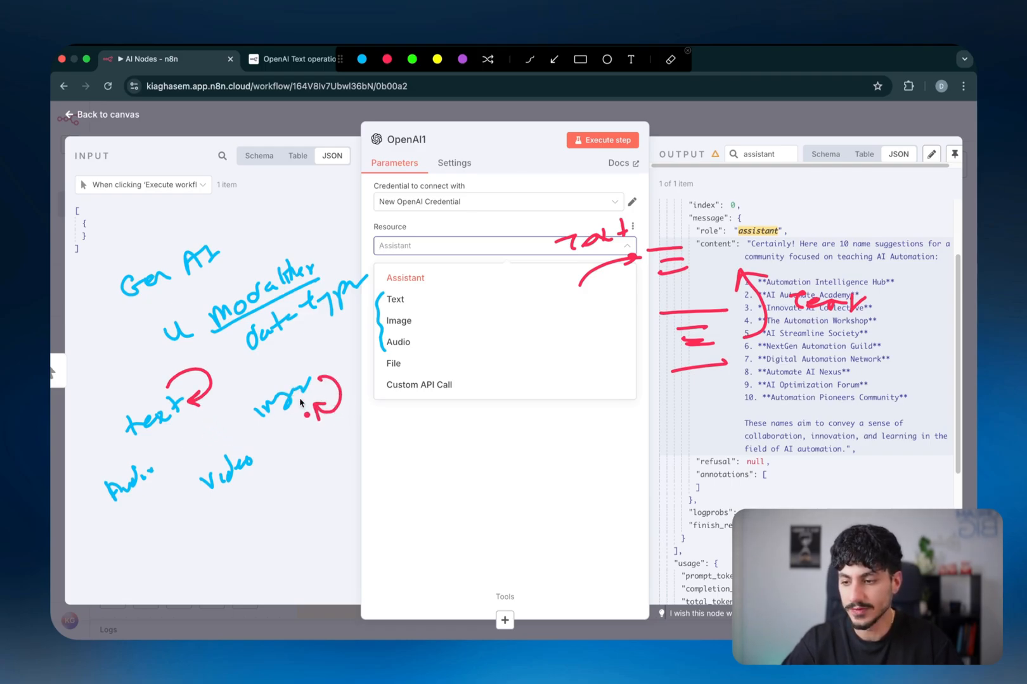
drag(203, 417, 239, 422)
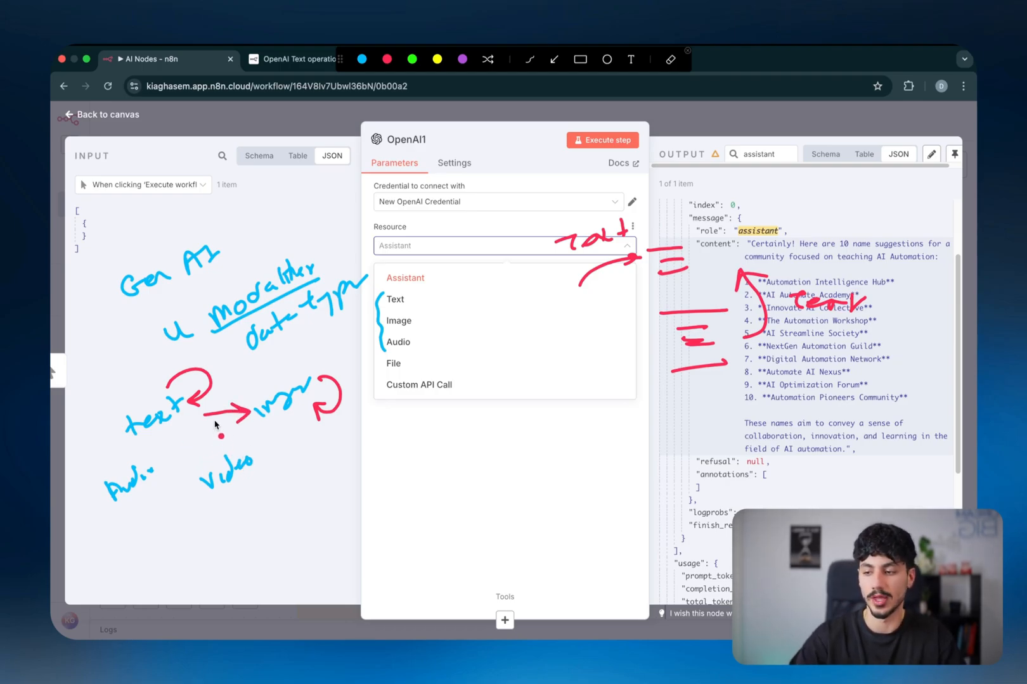
drag(140, 446, 175, 426)
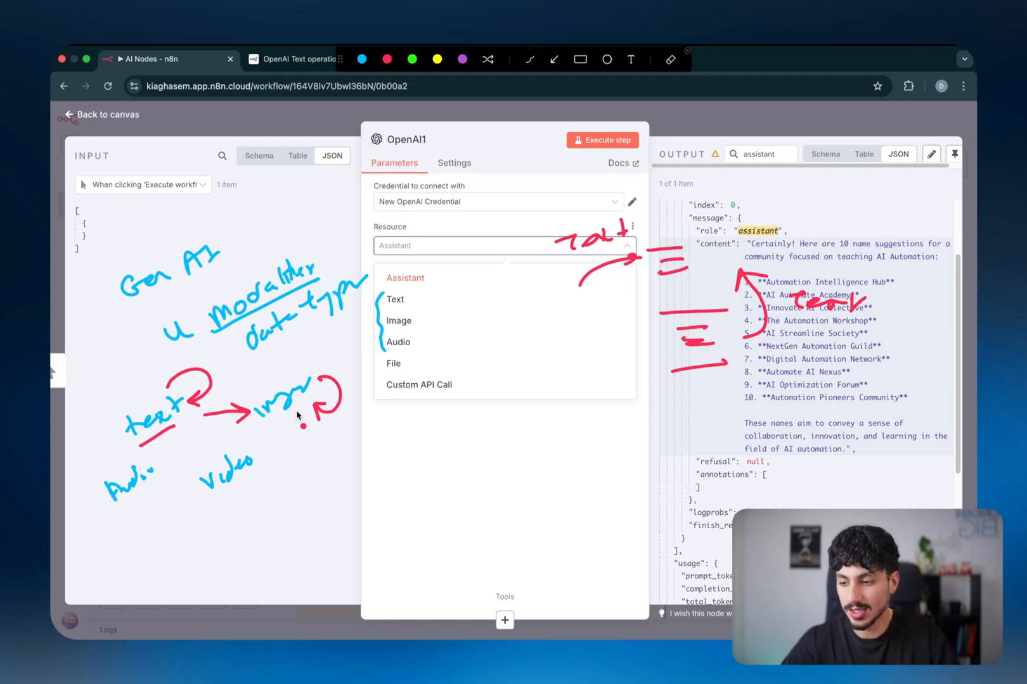
drag(280, 426, 310, 406)
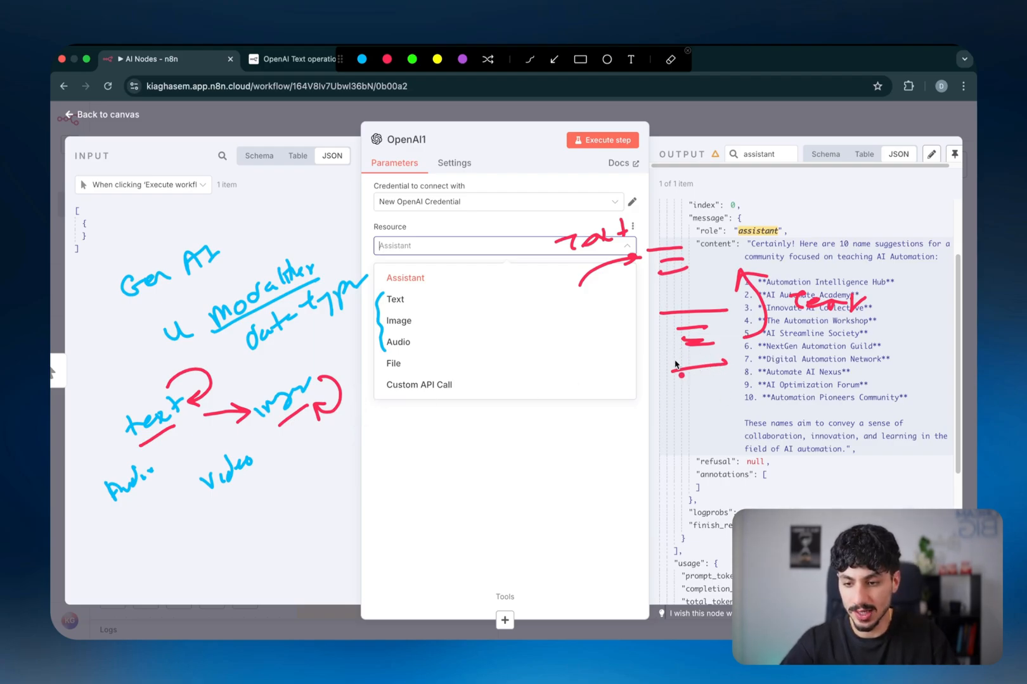
- Sketch red boxes over the output, circle the handwritten audio modality, and draw text lines and a boxed item with an arrow over the parameters
mouse_move(676, 365)
mouse_down()
mouse_move(716, 308)
mouse_move(707, 349)
mouse_up()
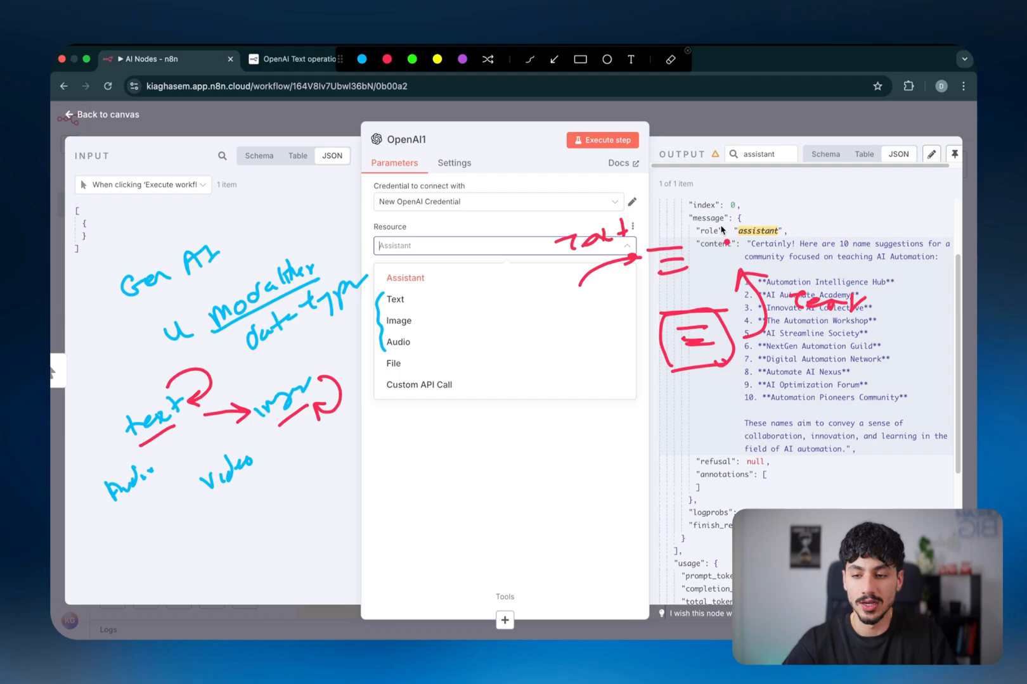
mouse_move(707, 216)
mouse_down()
mouse_move(761, 215)
mouse_move(702, 223)
mouse_up()
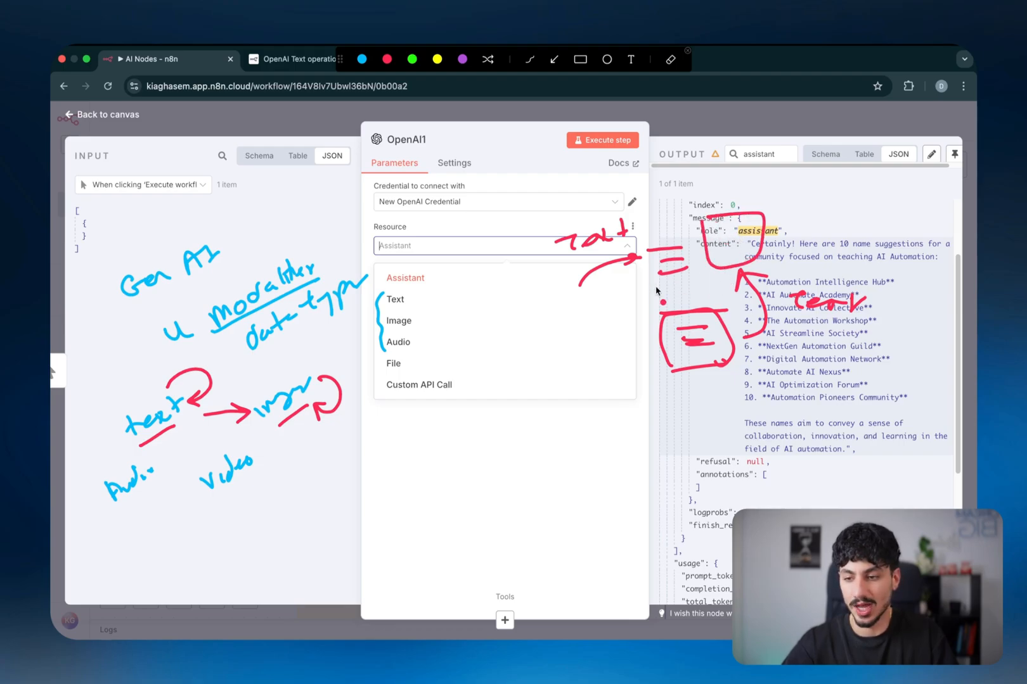
drag(168, 447, 161, 475)
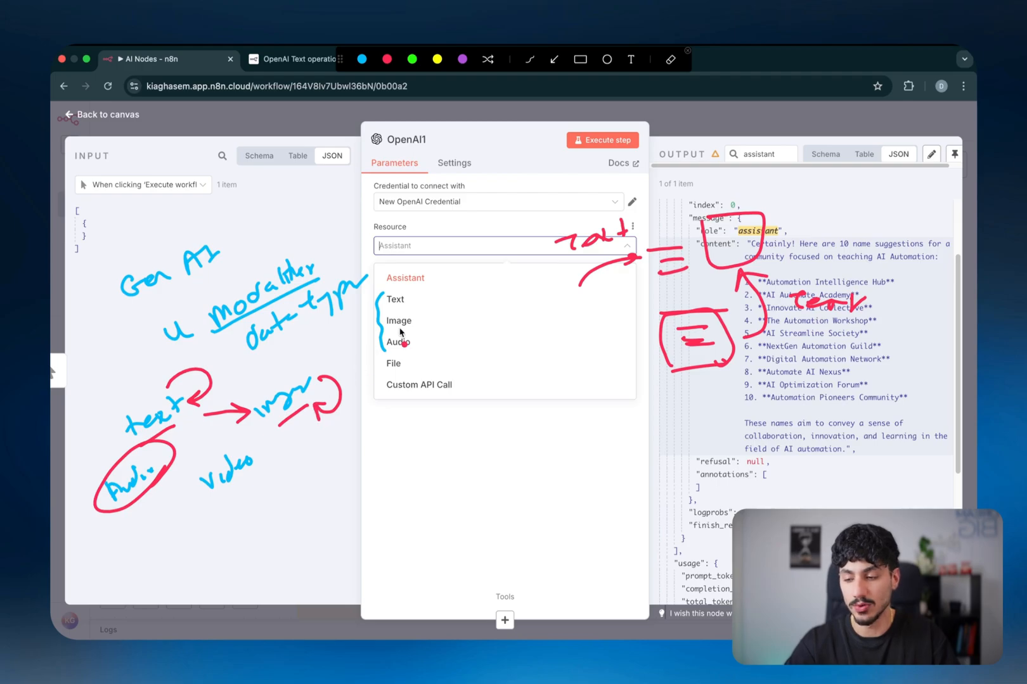
drag(458, 301, 599, 265)
drag(479, 357, 577, 324)
mouse_move(485, 311)
mouse_down()
mouse_move(545, 293)
mouse_move(549, 306)
mouse_up()
drag(503, 332, 548, 319)
mouse_move(400, 230)
mouse_down()
mouse_move(403, 256)
mouse_move(395, 222)
mouse_move(437, 237)
mouse_move(415, 244)
mouse_move(514, 203)
mouse_up()
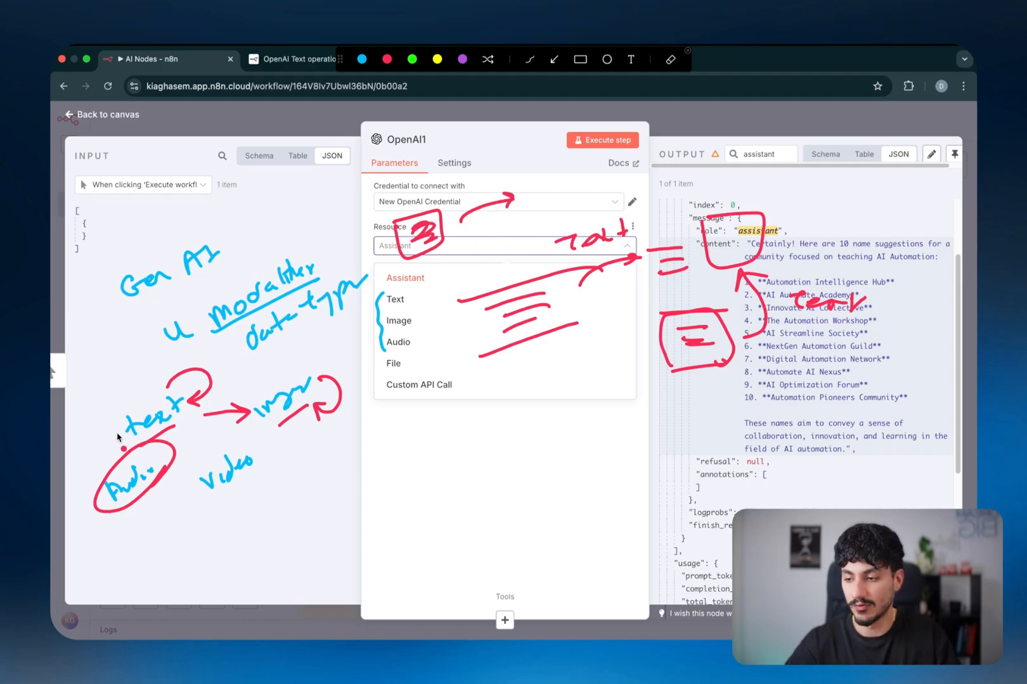
- Link the handwritten text modality to audio and video with red arrows, sketch a video frame, circle the modalities, and clear all annotations
mouse_move(117, 425)
mouse_down()
mouse_move(99, 469)
mouse_move(122, 467)
mouse_up()
mouse_move(188, 423)
mouse_down()
mouse_move(209, 462)
mouse_move(216, 445)
mouse_up()
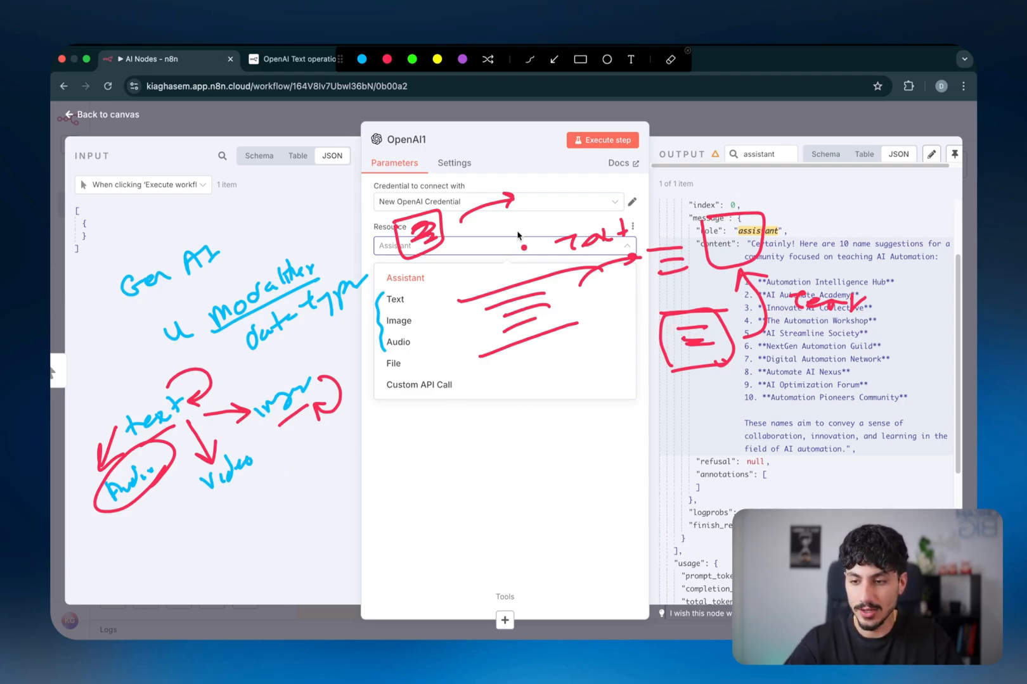
mouse_move(526, 178)
mouse_down()
mouse_move(563, 169)
mouse_move(552, 193)
mouse_move(583, 190)
mouse_move(567, 196)
mouse_up()
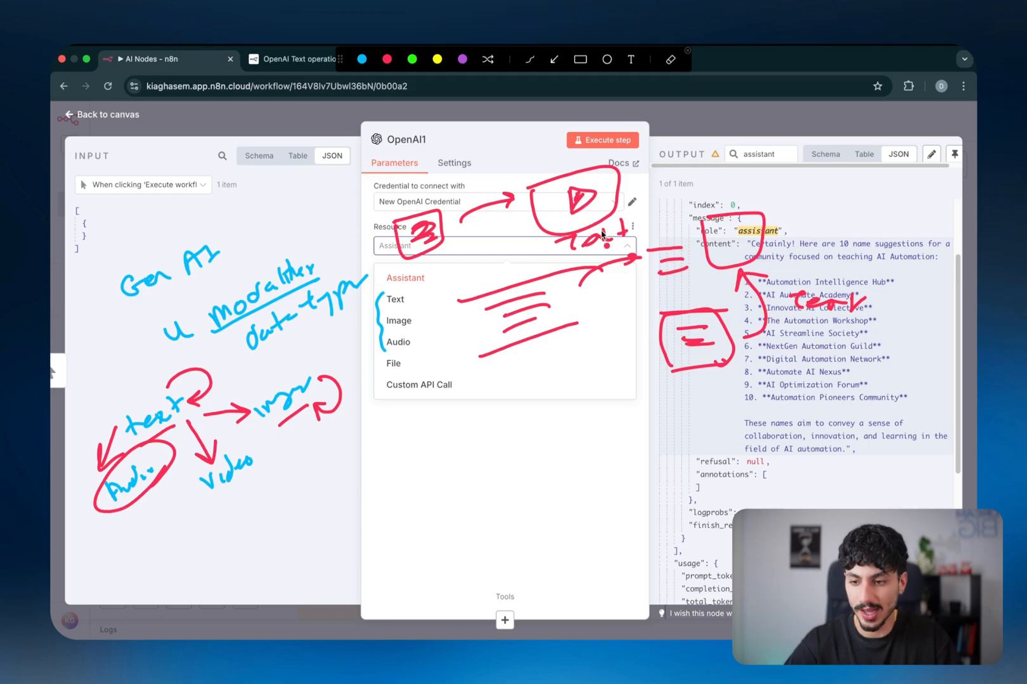
mouse_move(184, 416)
mouse_down()
mouse_move(126, 438)
mouse_move(181, 408)
mouse_up()
mouse_move(302, 409)
mouse_down()
mouse_move(259, 469)
mouse_move(206, 510)
mouse_move(246, 489)
mouse_up()
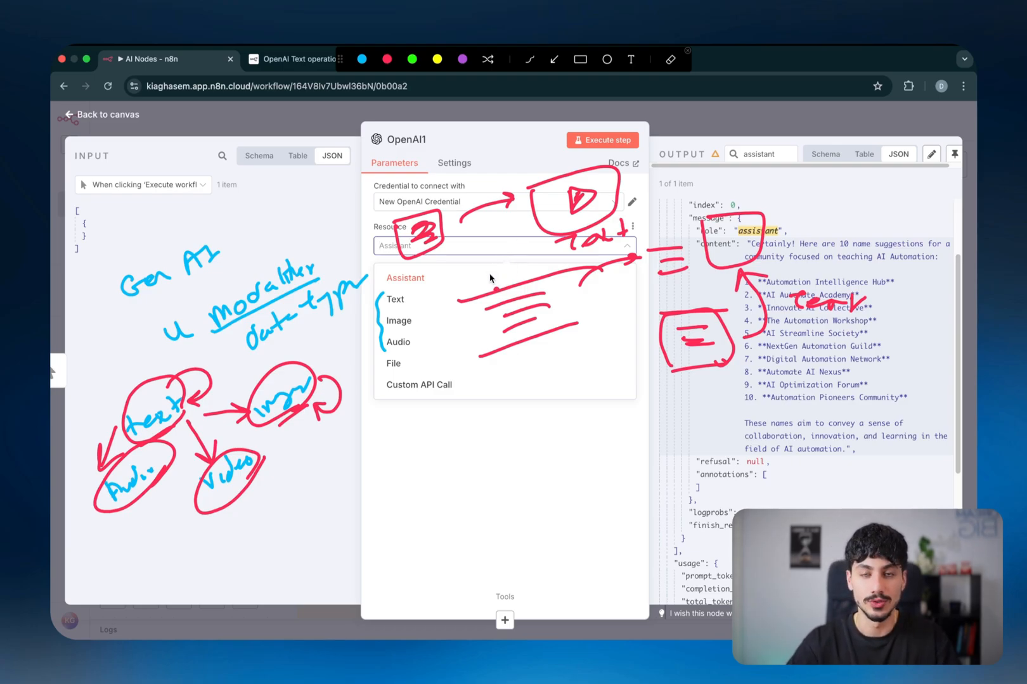
key(BackSpace)
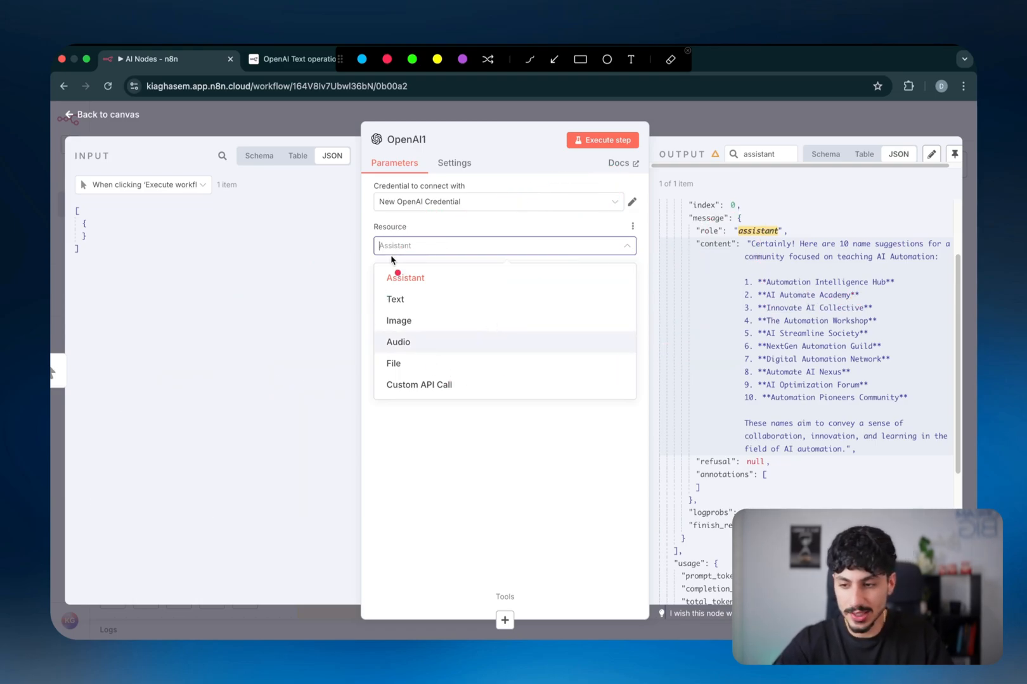
- Mark the OpenAI1 node title and the Text, Image and Audio resource options in red
mouse_move(374, 151)
mouse_down()
mouse_move(419, 155)
mouse_move(380, 115)
mouse_move(367, 148)
mouse_up()
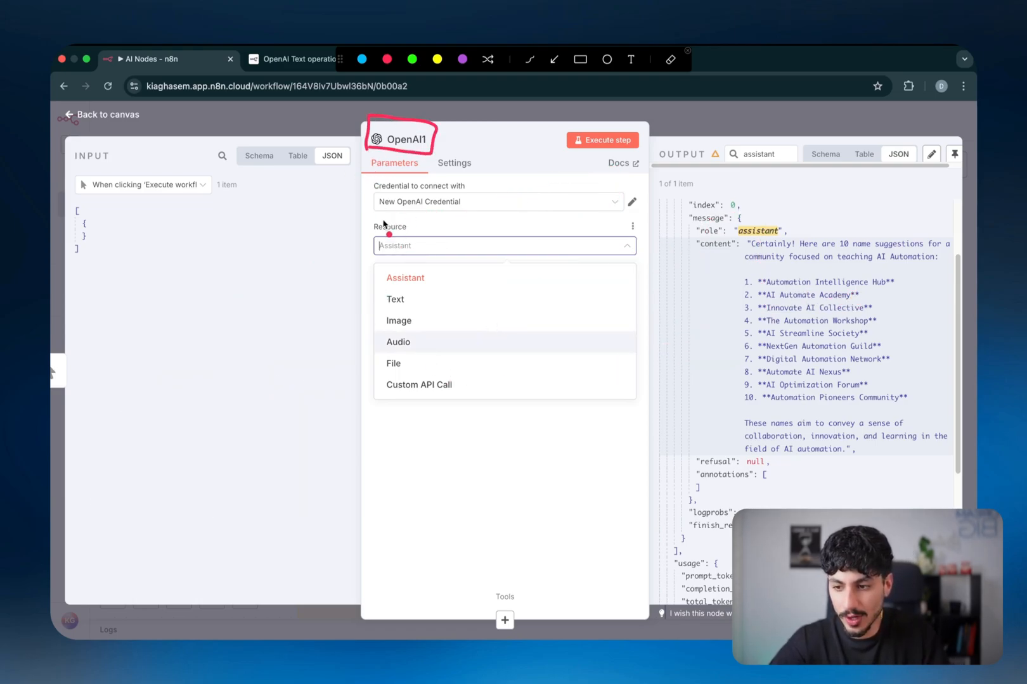
drag(372, 280, 369, 337)
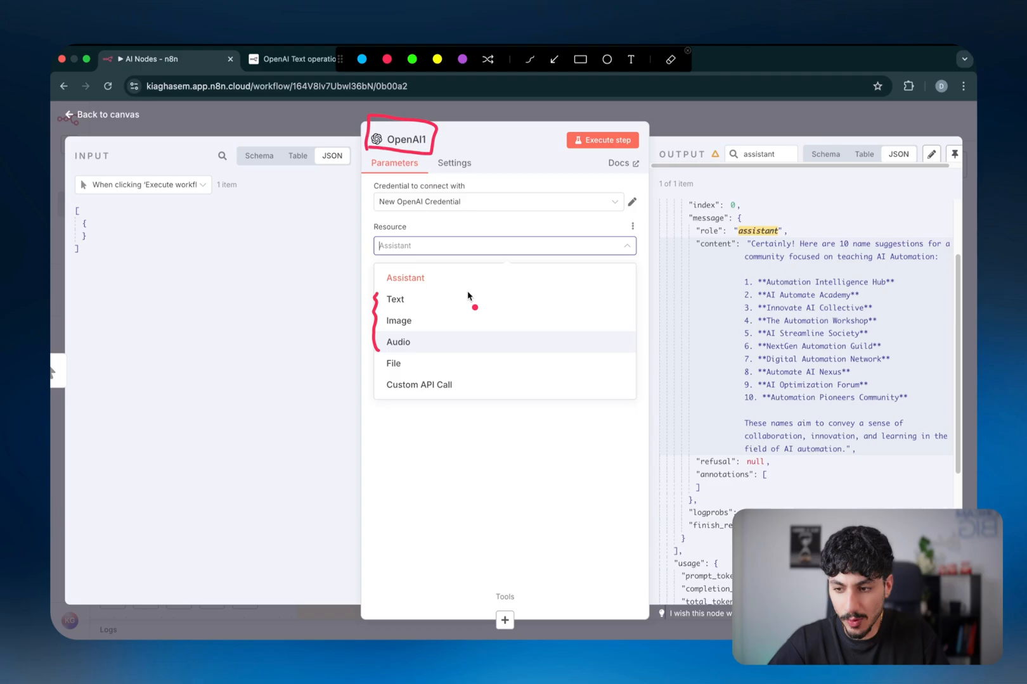
mouse_move(474, 280)
mouse_down()
mouse_move(485, 282)
mouse_move(482, 294)
mouse_up()
drag(421, 302, 413, 297)
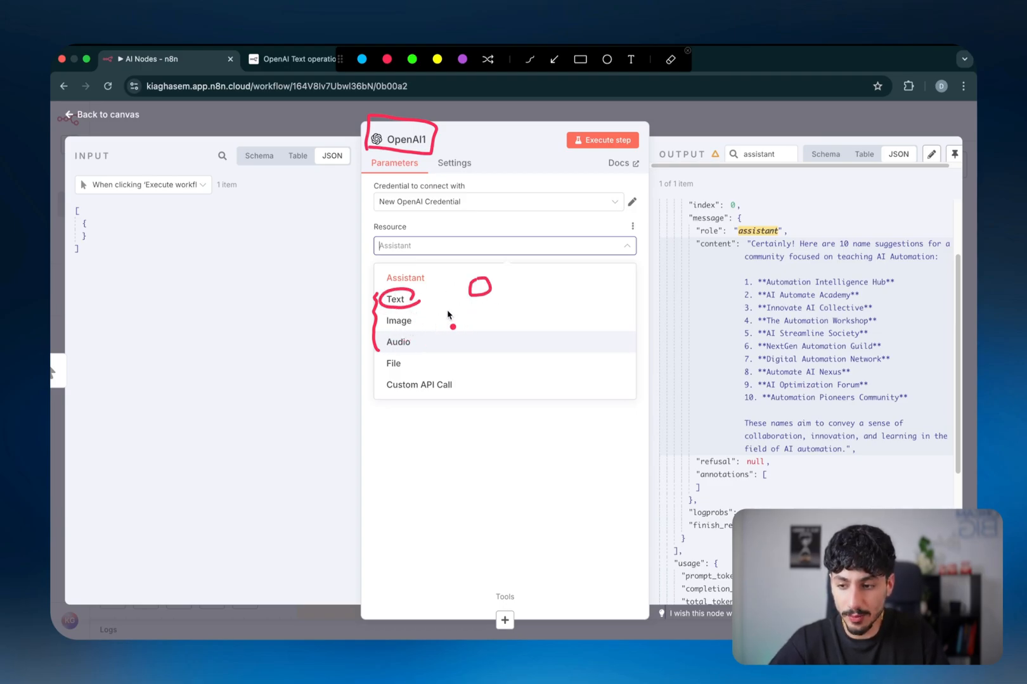
mouse_move(413, 326)
mouse_down()
mouse_move(382, 320)
mouse_move(418, 316)
mouse_move(381, 343)
mouse_move(415, 359)
mouse_up()
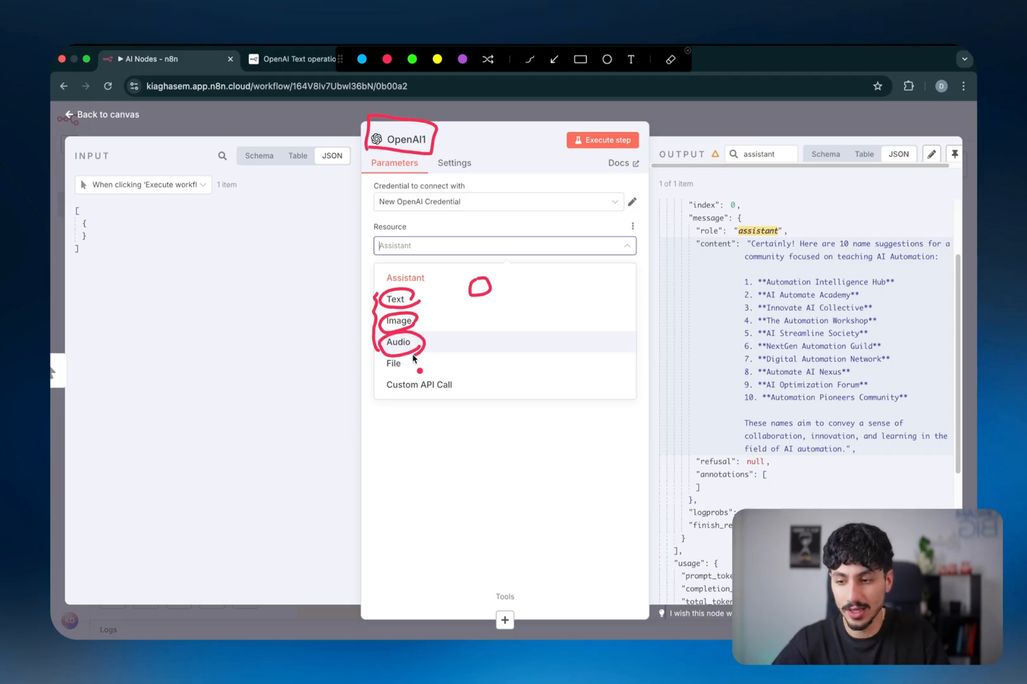
- Write "Prompt" and "Text" with arrows to the three circled resources, add "Video" and "Sora" below, and close the annotation overlay
mouse_move(571, 303)
mouse_down()
mouse_move(587, 314)
mouse_move(647, 307)
mouse_move(618, 360)
mouse_move(647, 373)
mouse_up()
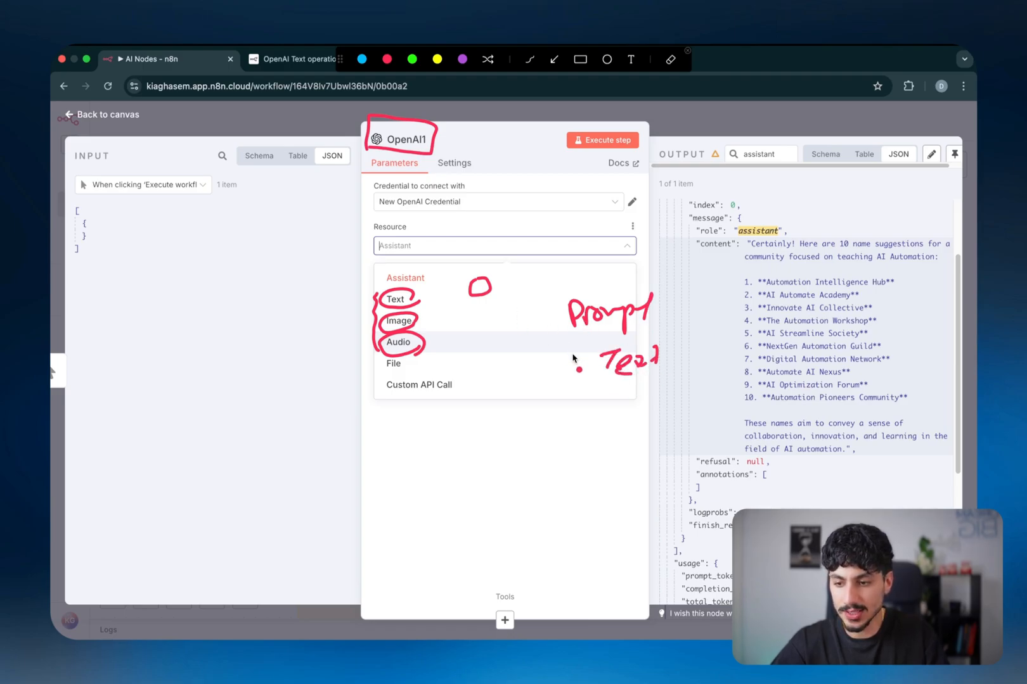
mouse_move(573, 354)
mouse_down()
mouse_move(482, 300)
mouse_move(432, 290)
mouse_move(458, 302)
mouse_up()
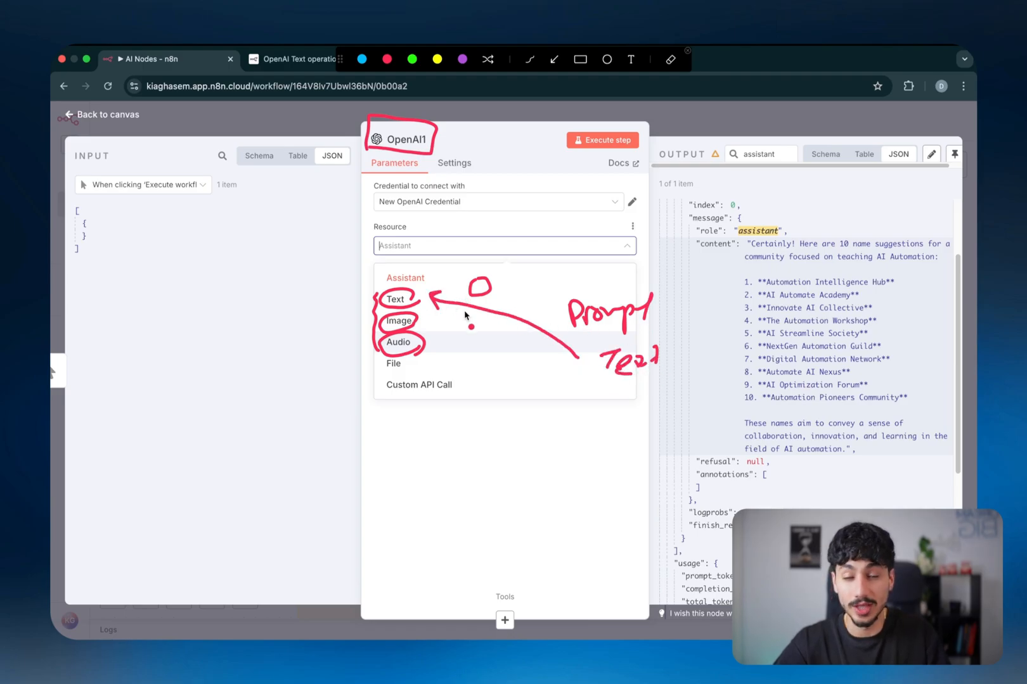
mouse_move(574, 362)
mouse_down()
mouse_move(435, 316)
mouse_move(457, 335)
mouse_up()
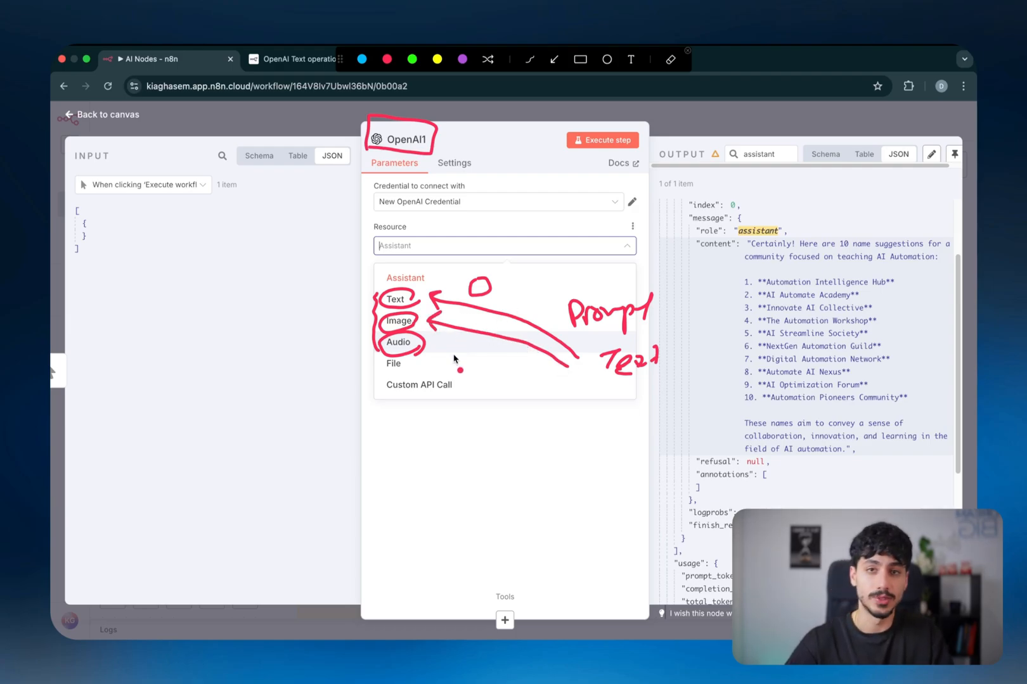
mouse_move(564, 380)
mouse_down()
mouse_move(437, 346)
mouse_move(447, 364)
mouse_up()
mouse_move(390, 409)
mouse_down()
mouse_move(398, 426)
mouse_move(544, 414)
mouse_up()
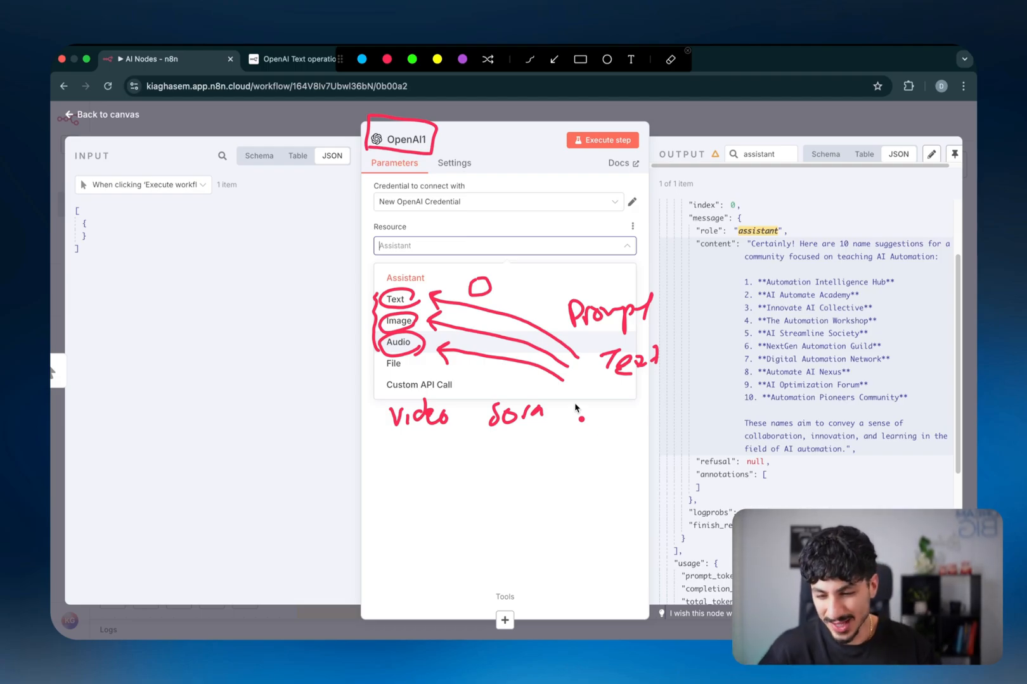
key(Escape)
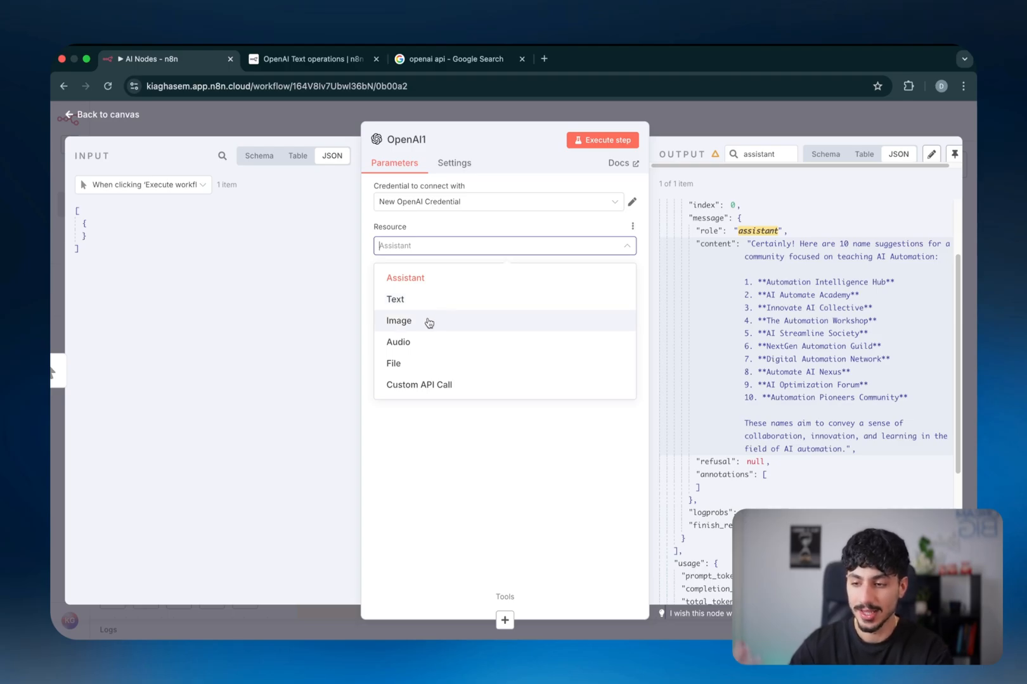
- Set the OpenAI1 node's resource to Image and its operation to Generate an Image
click(428, 322)
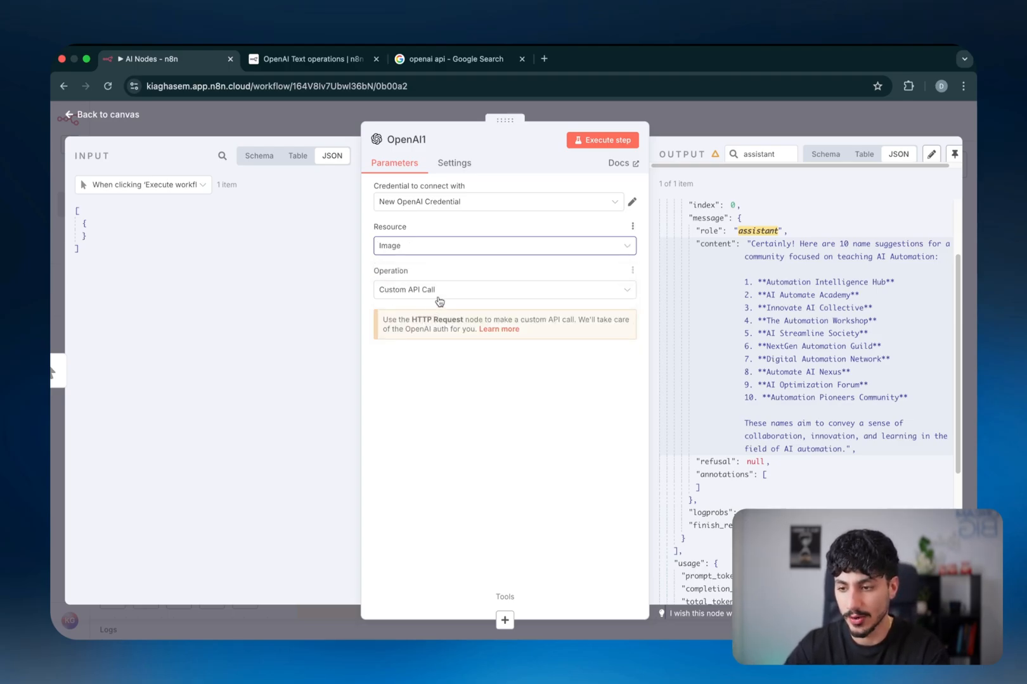
click(440, 295)
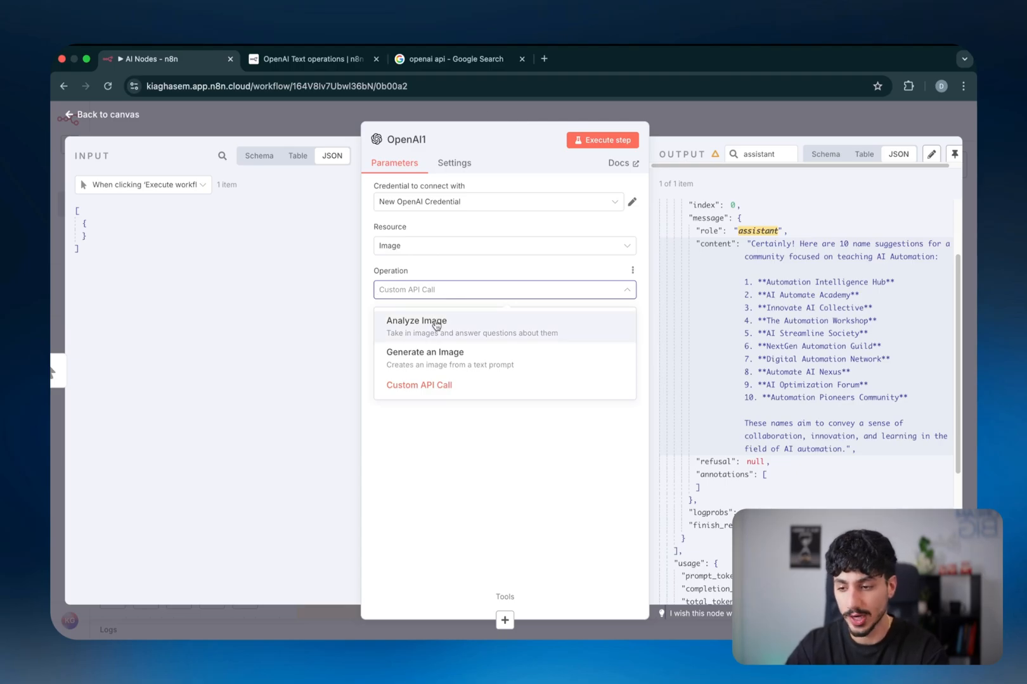
click(435, 325)
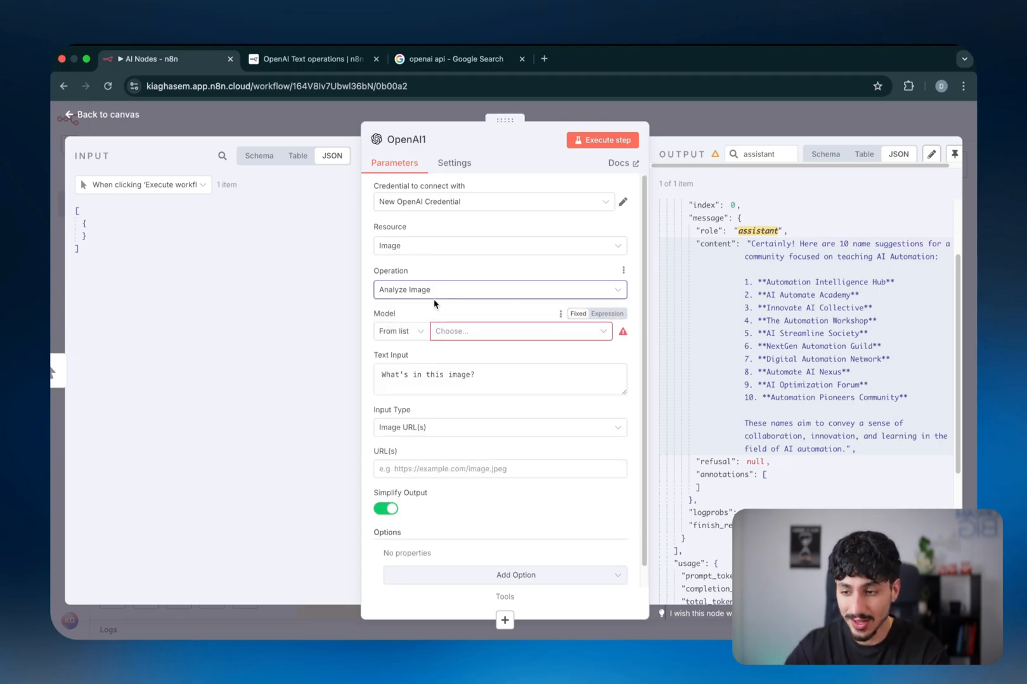
click(436, 293)
click(434, 352)
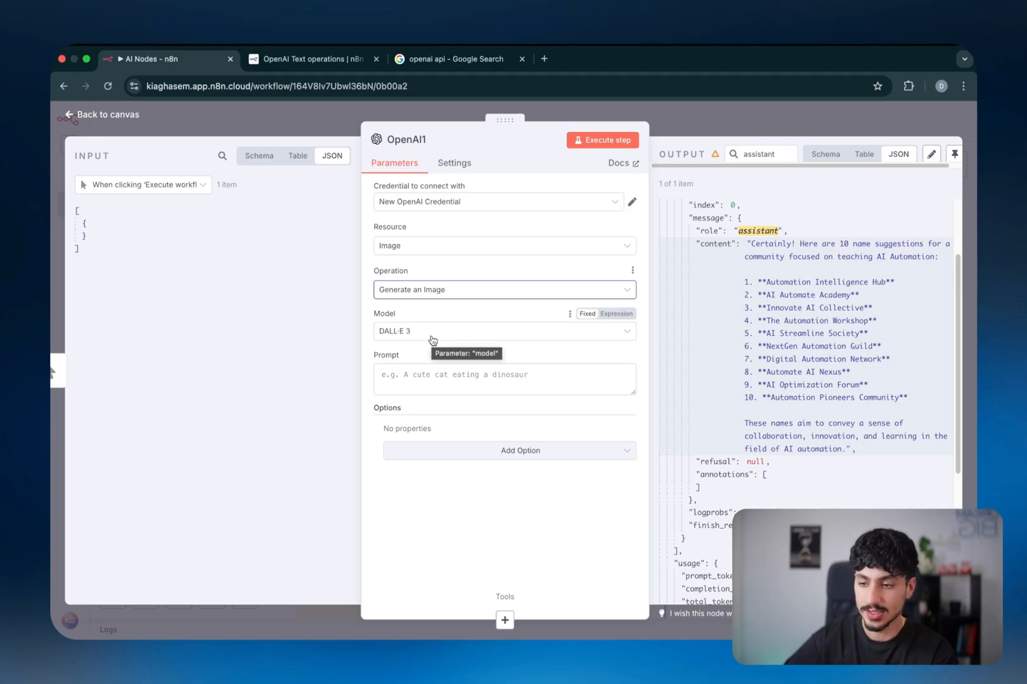
- Choose the GPT Image 1 model and enter the prompt "Create a realistic image of a man running happily with his dog."
click(433, 332)
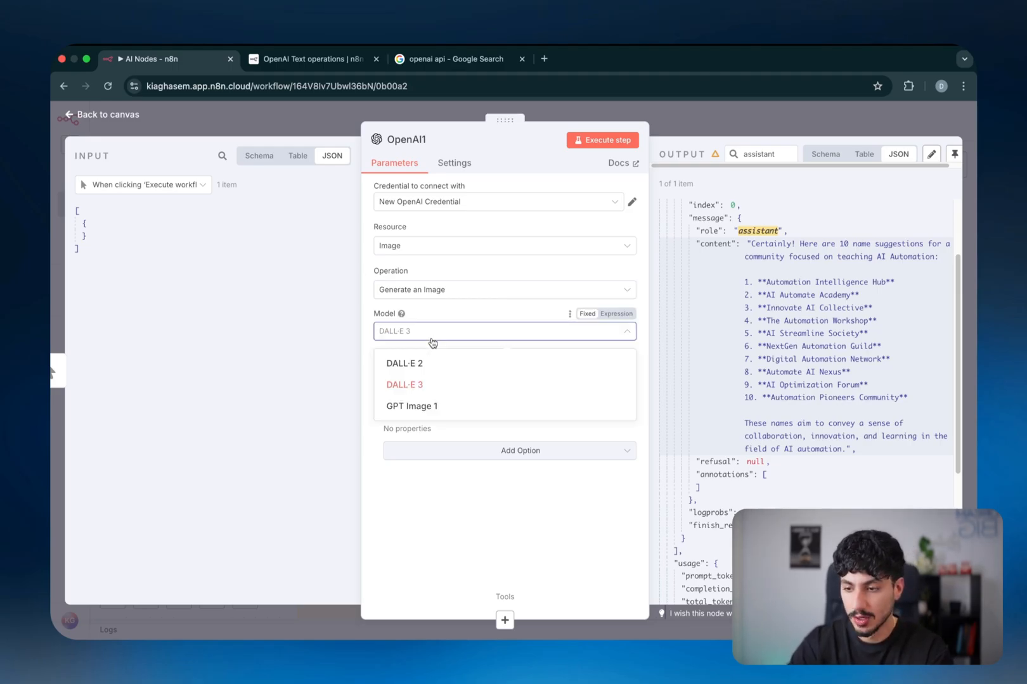
click(433, 406)
click(431, 379)
text(Create a realistic image of a man running happily with his dog.)
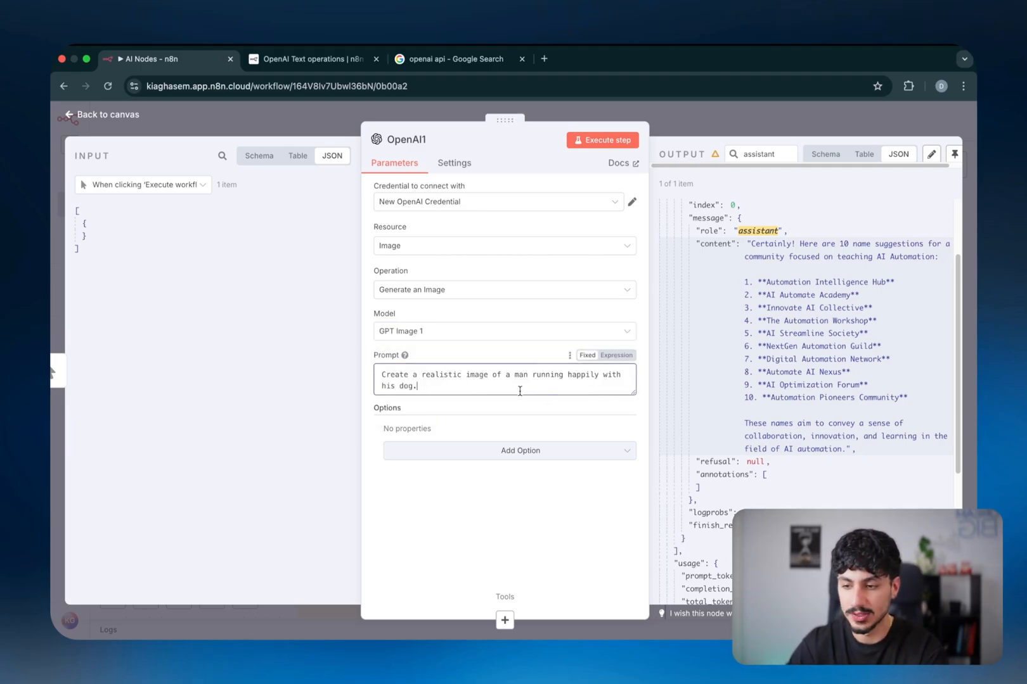
- Add the Quality option set to Medium and the Resolution option set to 1024x1024
click(504, 451)
click(488, 483)
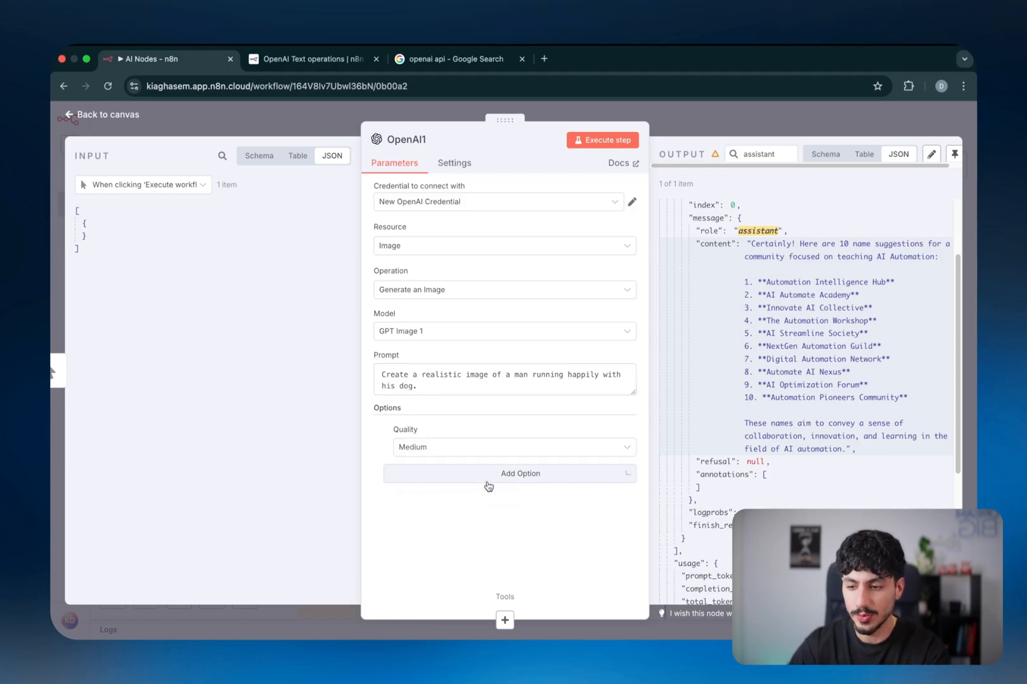
click(462, 452)
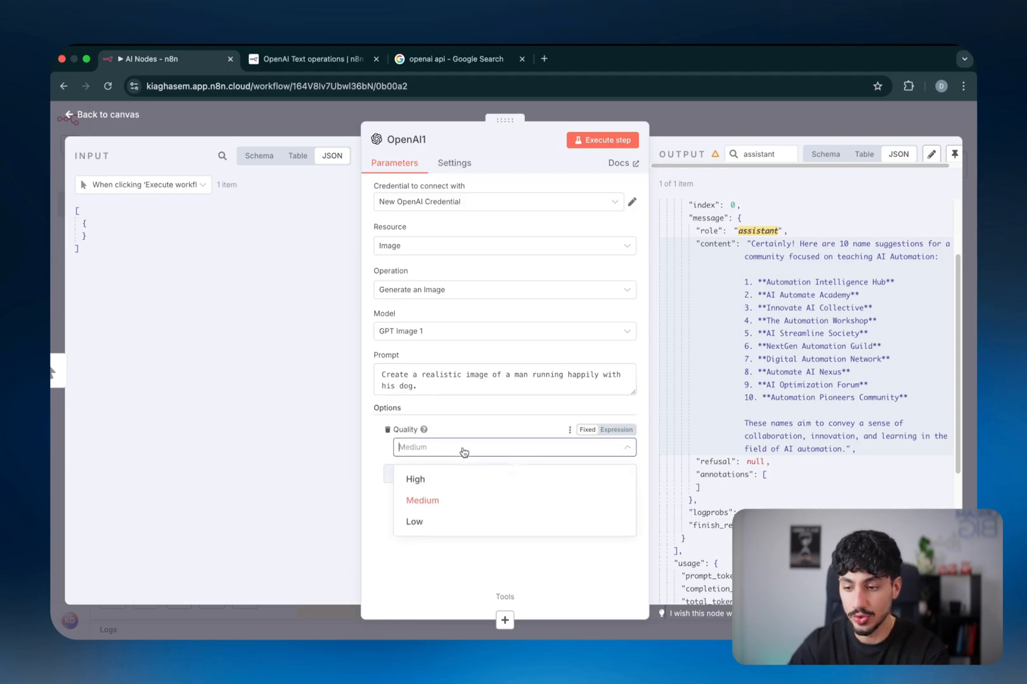
click(447, 506)
click(401, 474)
click(408, 505)
click(443, 495)
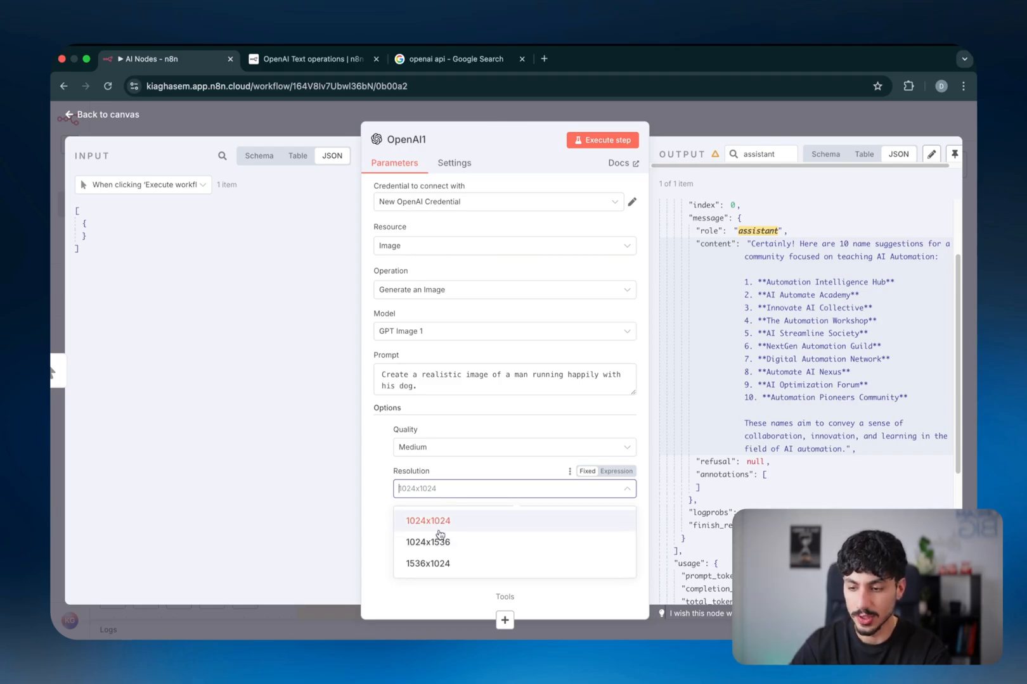
click(437, 522)
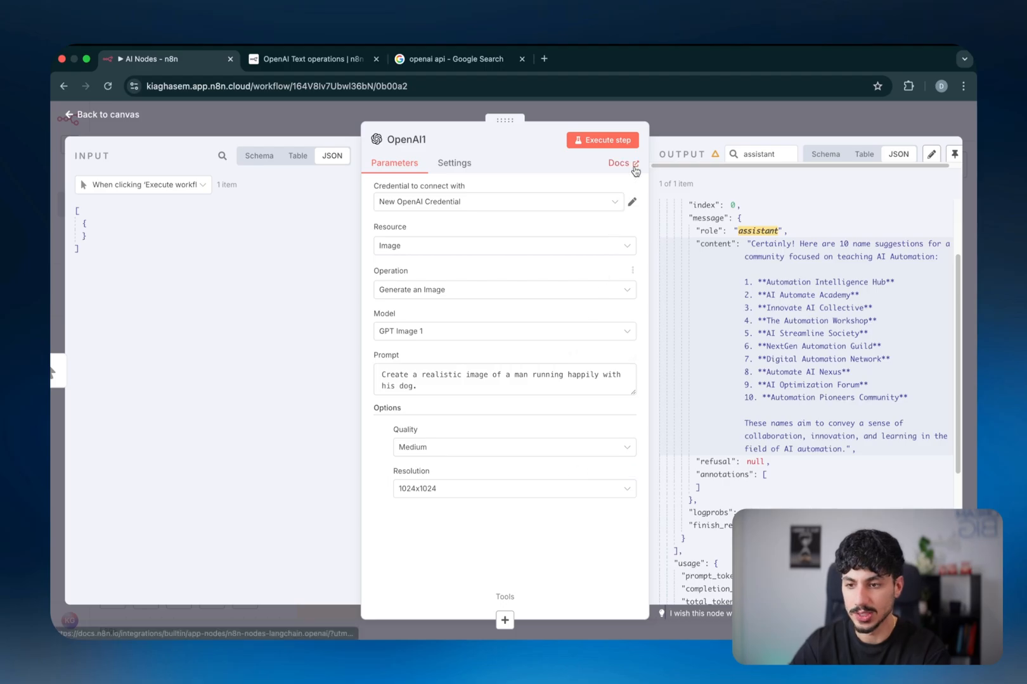
- Execute the OpenAI1 node and view the generated image from its binary output
click(622, 144)
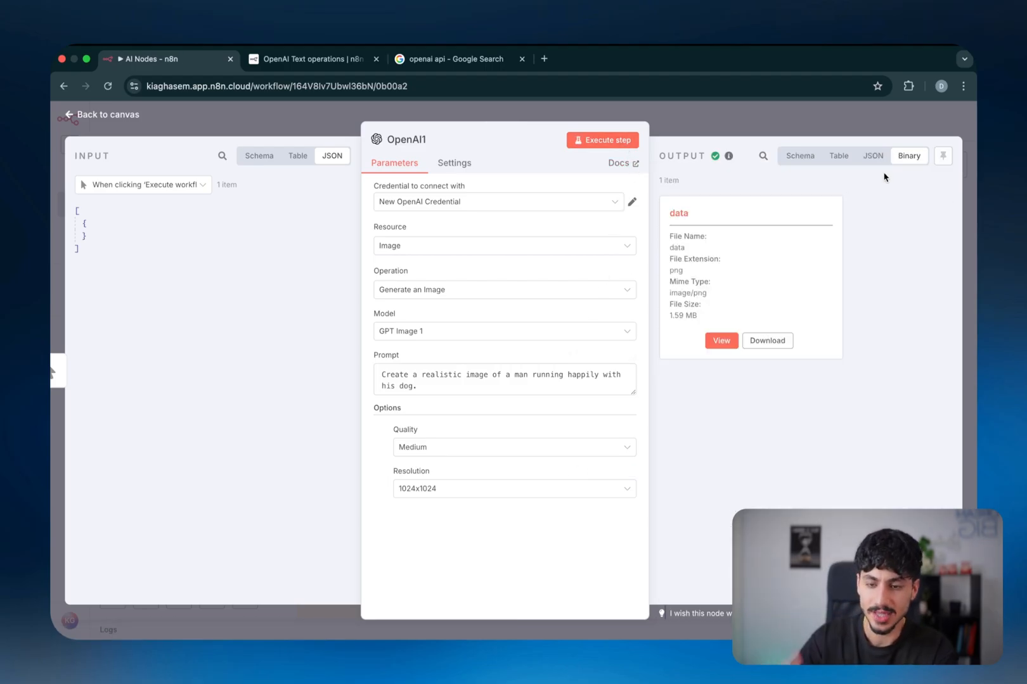
double_click(680, 270)
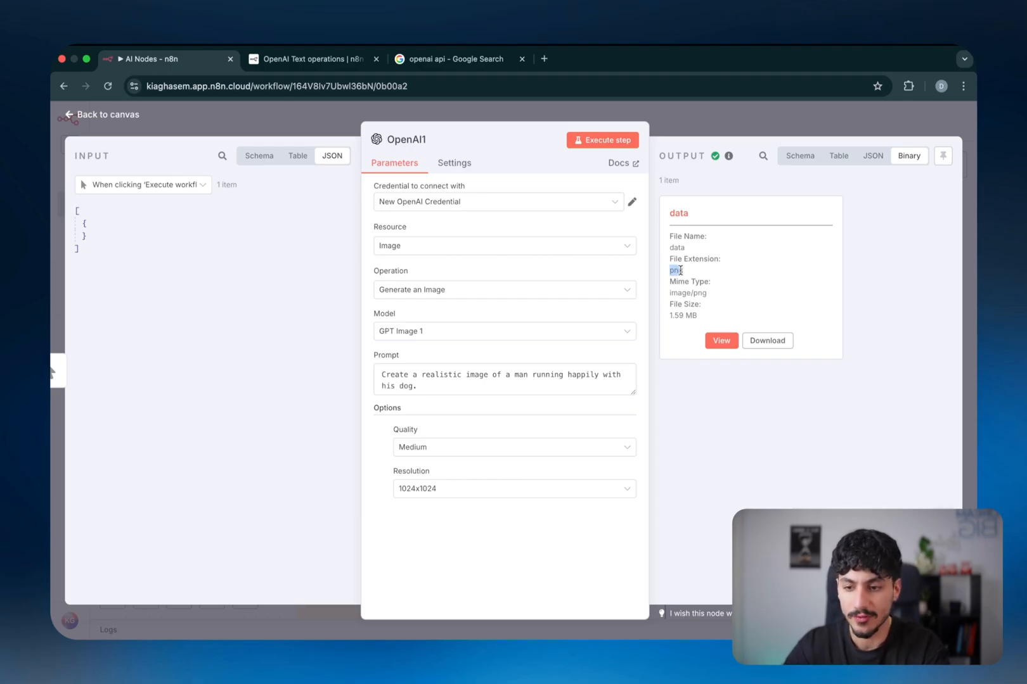
click(720, 341)
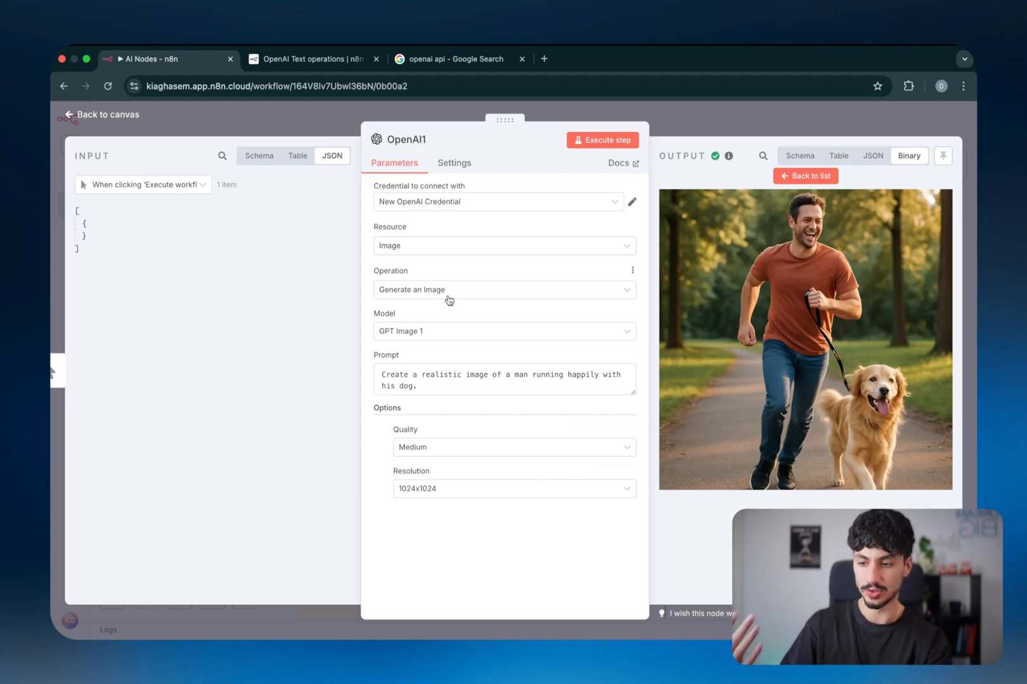
- Add an OpenAI node with the Analyze image action after the OpenAI1 node
click(689, 133)
click(542, 344)
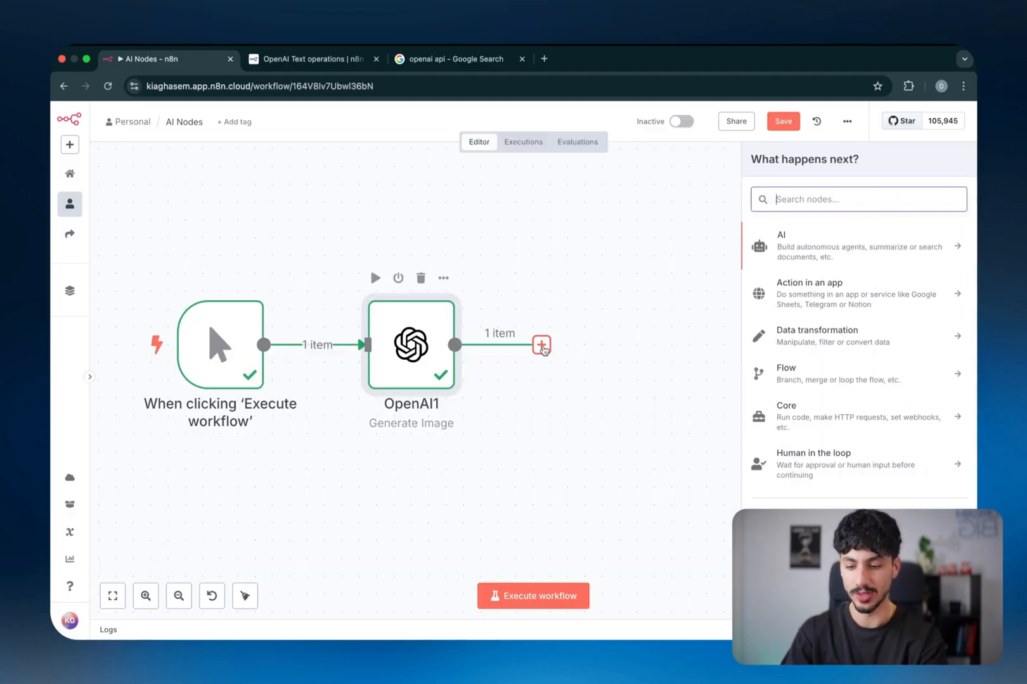
text(open)
click(799, 238)
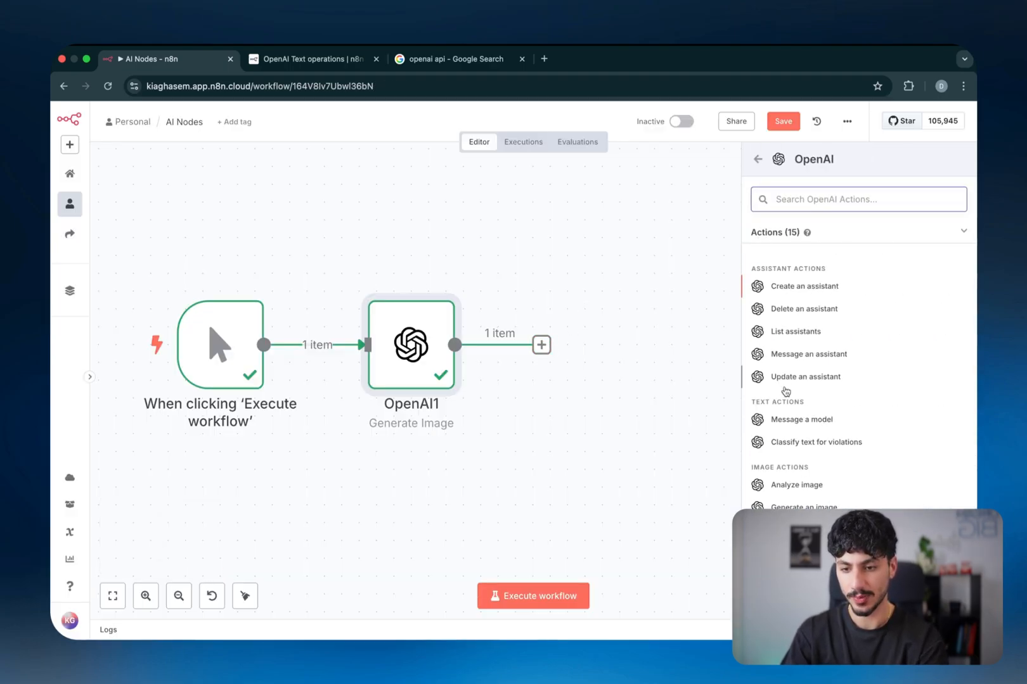
scroll(787, 396, down, 3)
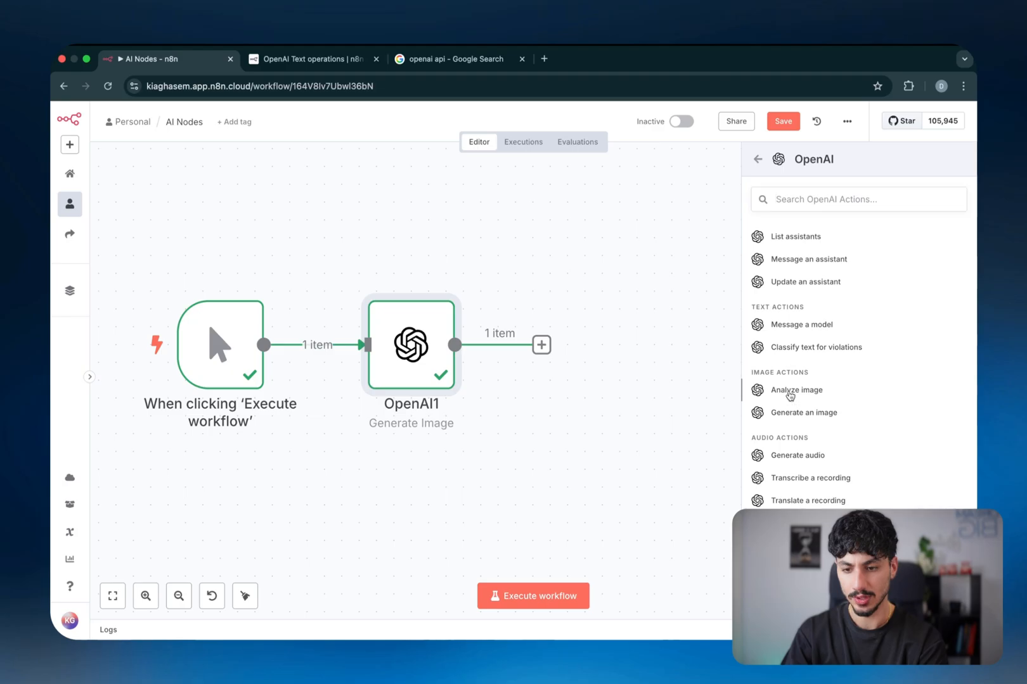
click(793, 390)
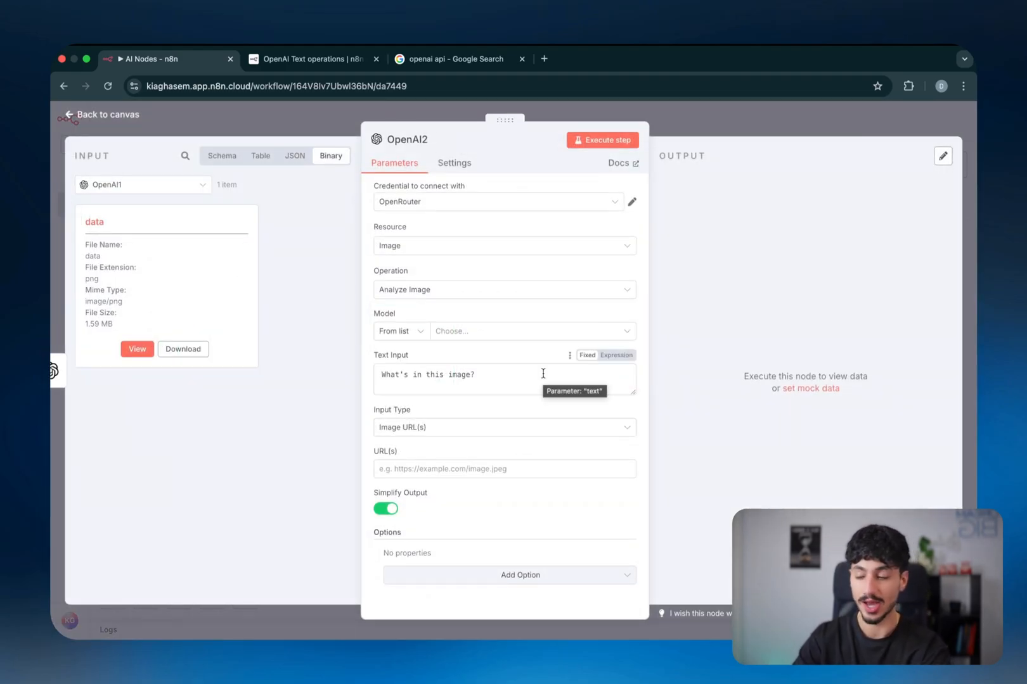
- Annotate the screen with an arrow labelled "img" into the node settings and the word "Analyze" beside the operation
key(ctrl+alt+a)
drag(277, 313, 416, 294)
drag(407, 288, 401, 302)
drag(324, 288, 337, 296)
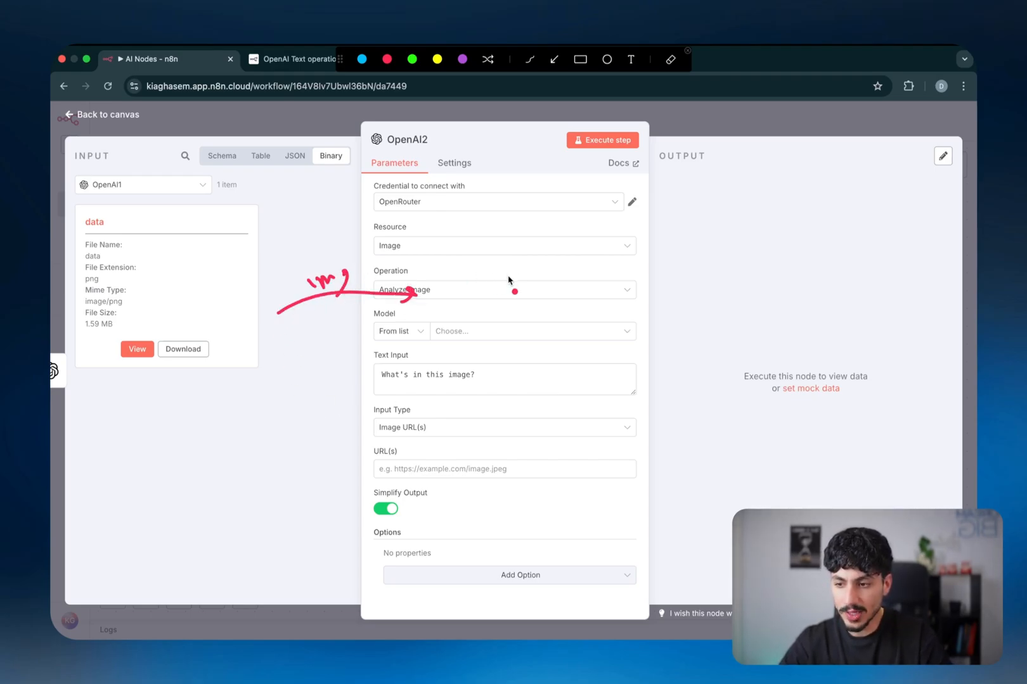
mouse_move(504, 269)
mouse_down()
mouse_move(502, 286)
mouse_move(519, 287)
mouse_up()
mouse_move(525, 271)
mouse_down()
mouse_move(593, 288)
mouse_move(608, 274)
mouse_up()
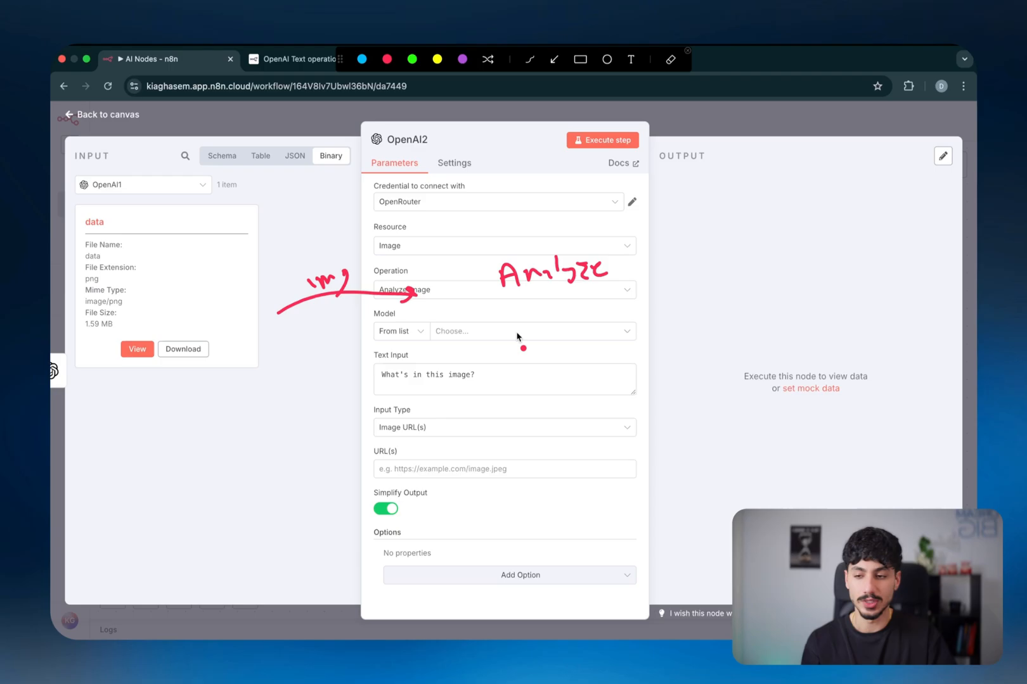
- Sketch an arrow into a box of scribbled lines over the output area and label it as a text description
drag(726, 196, 776, 293)
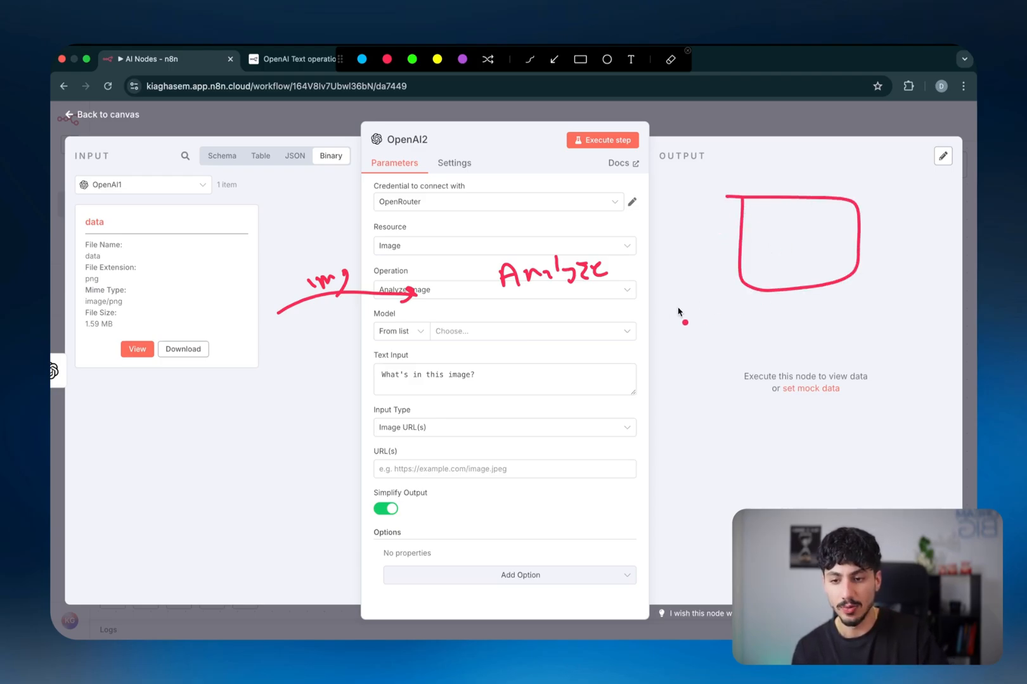
drag(665, 308, 735, 255)
drag(775, 220, 813, 274)
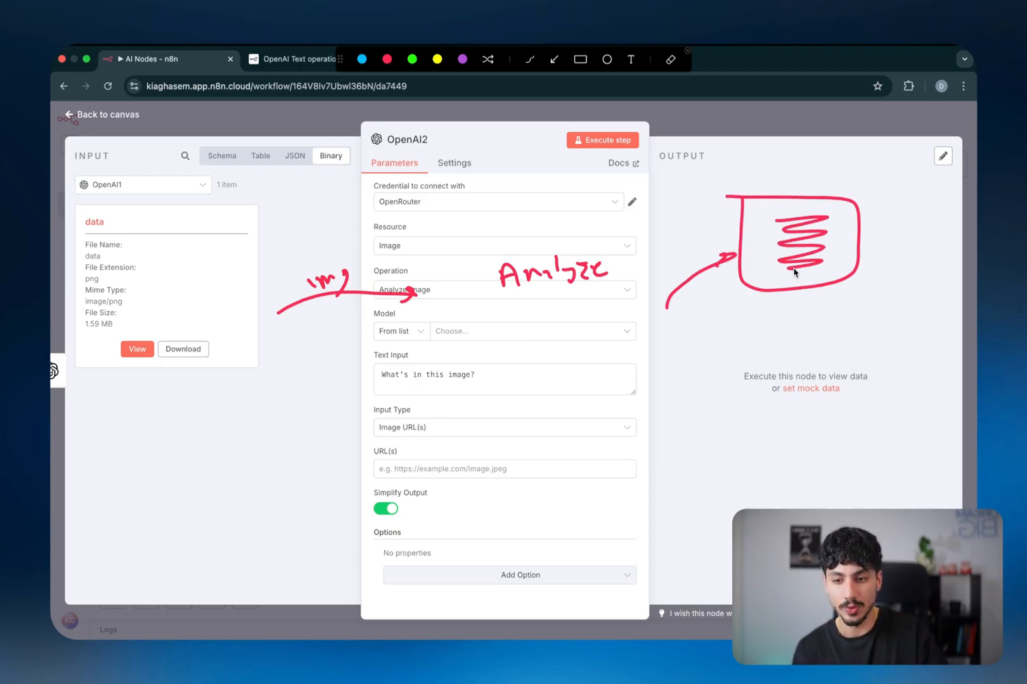
mouse_move(789, 172)
mouse_down()
mouse_move(927, 182)
mouse_move(960, 172)
mouse_up()
click(906, 189)
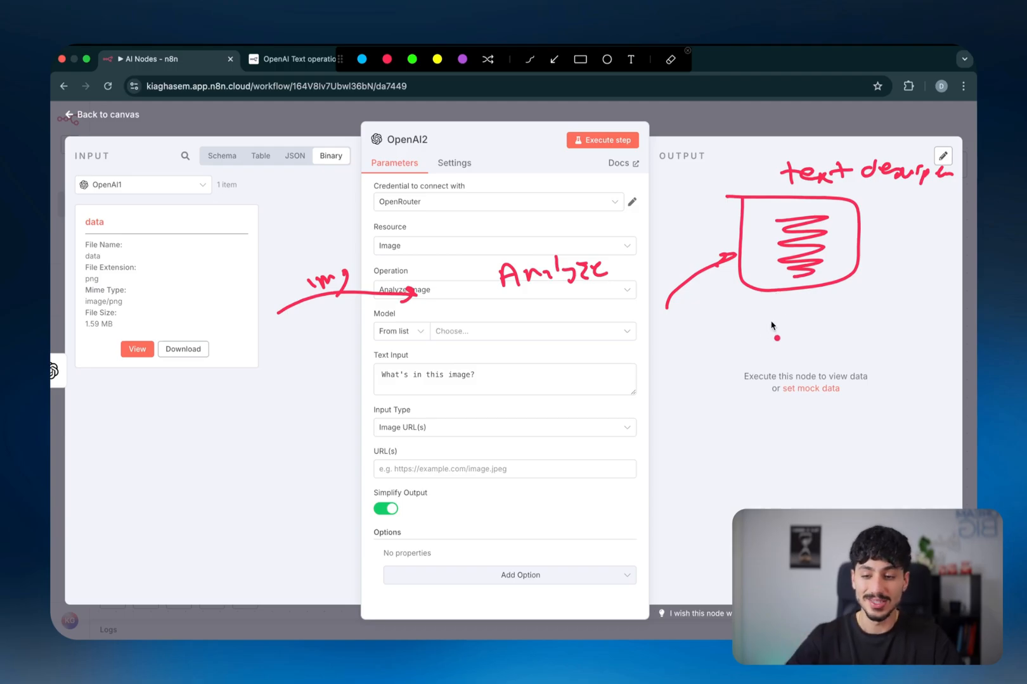
- Write "SEO" and a circled "1000 images" note below the sketched box, and add further marks around the diagram
mouse_move(720, 310)
mouse_down()
mouse_move(712, 336)
mouse_move(739, 316)
mouse_move(766, 320)
mouse_up()
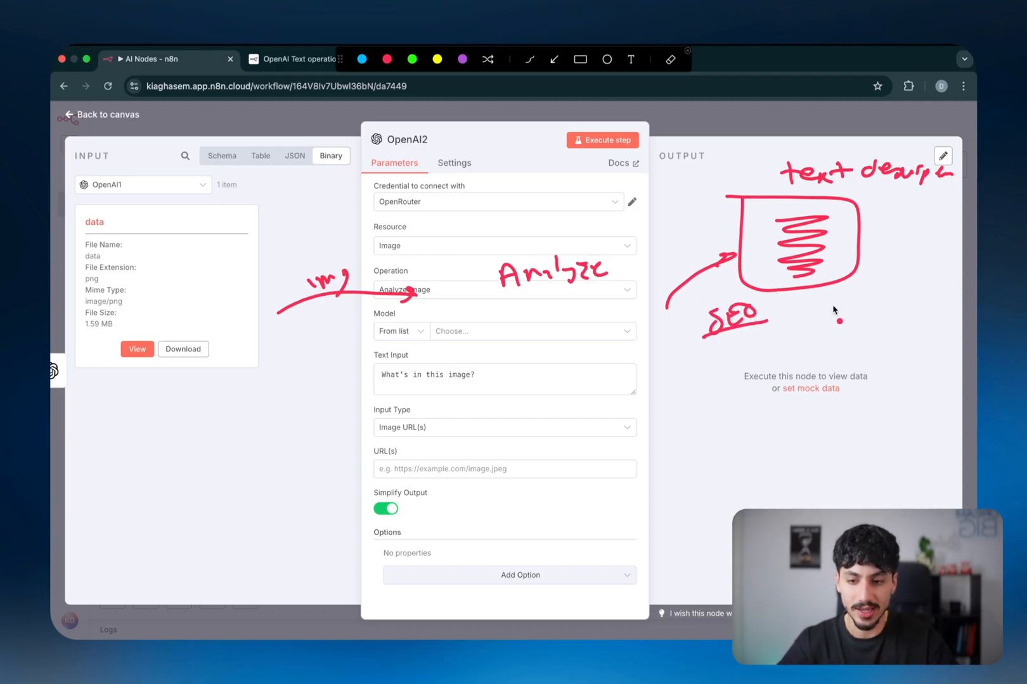
mouse_move(829, 301)
mouse_down()
mouse_move(830, 322)
mouse_move(844, 309)
mouse_up()
mouse_move(859, 306)
mouse_down()
mouse_move(854, 320)
mouse_move(859, 306)
mouse_up()
mouse_move(876, 305)
mouse_down()
mouse_move(902, 318)
mouse_move(959, 316)
mouse_move(829, 332)
mouse_move(837, 336)
mouse_up()
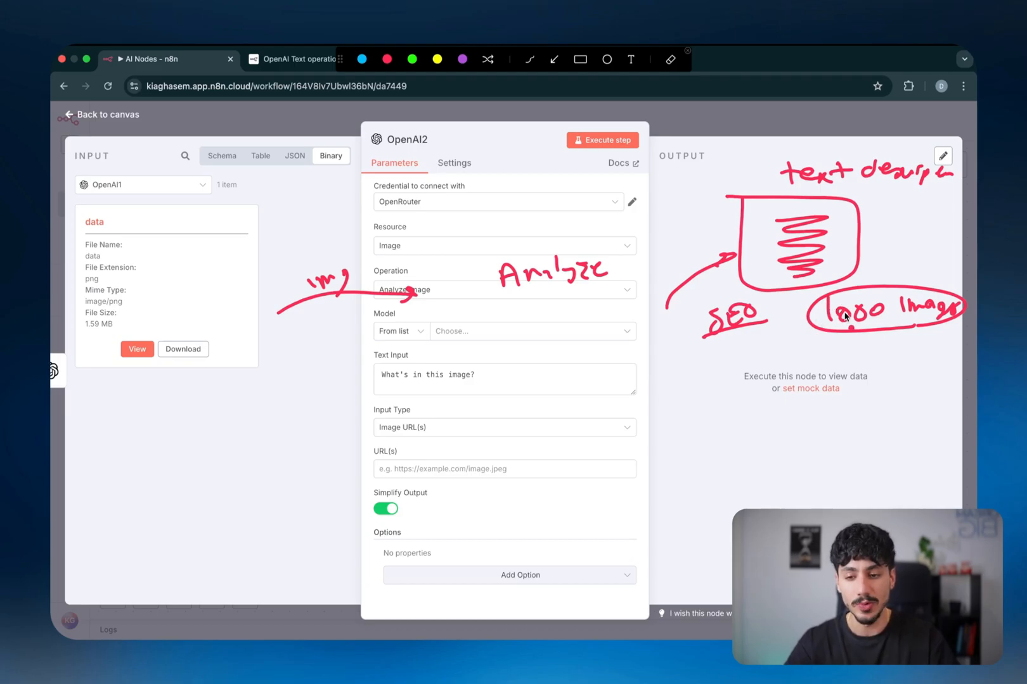
drag(767, 206, 762, 229)
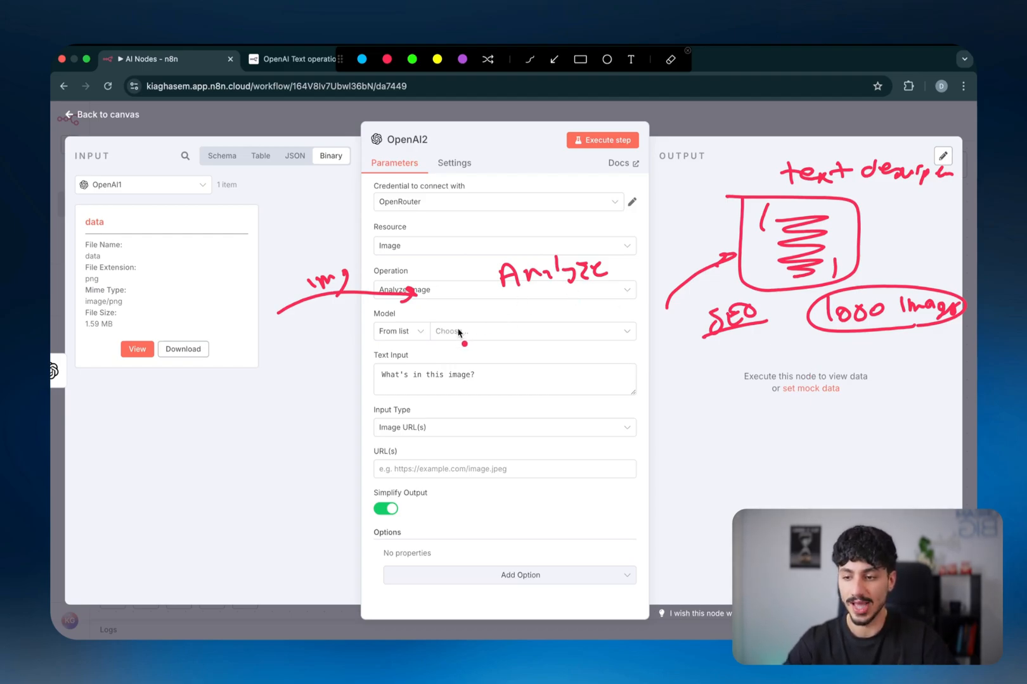
drag(451, 278, 477, 258)
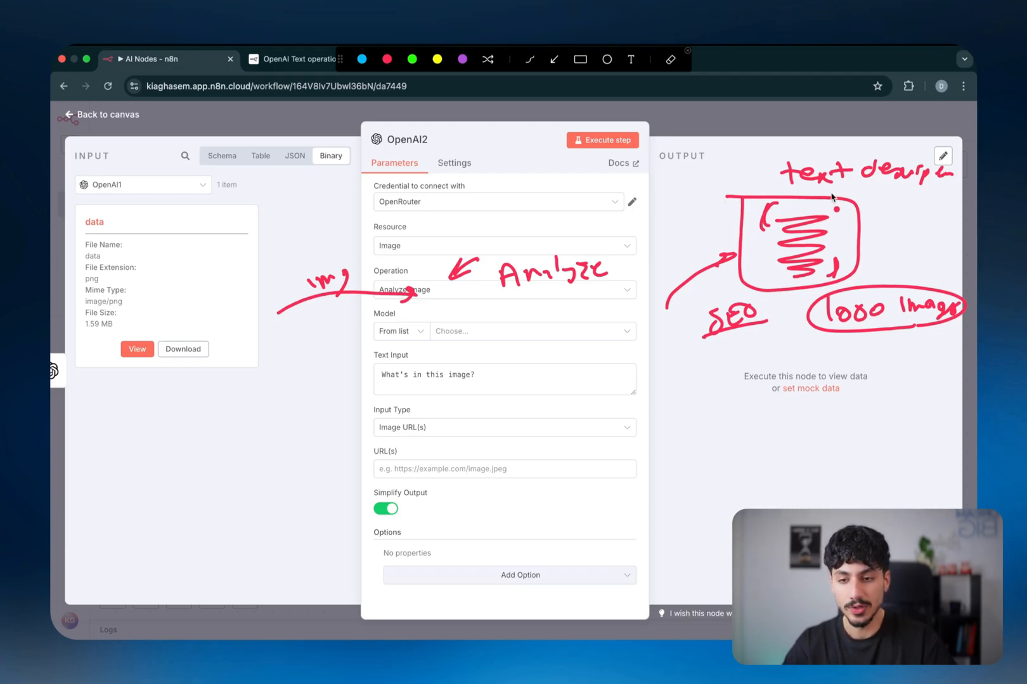
drag(664, 170, 667, 190)
mouse_move(722, 166)
mouse_down()
mouse_move(751, 144)
mouse_move(789, 139)
mouse_move(792, 153)
mouse_up()
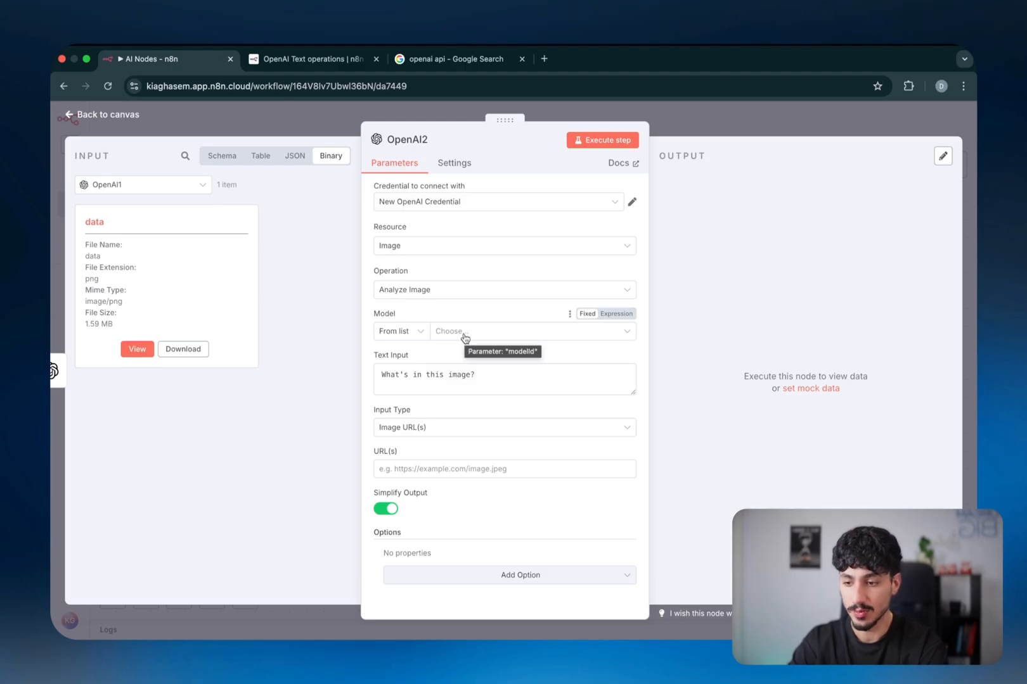
- Choose GPT-4O as the model for the OpenAI2 image analysis
click(465, 336)
scroll(440, 424, down, 10)
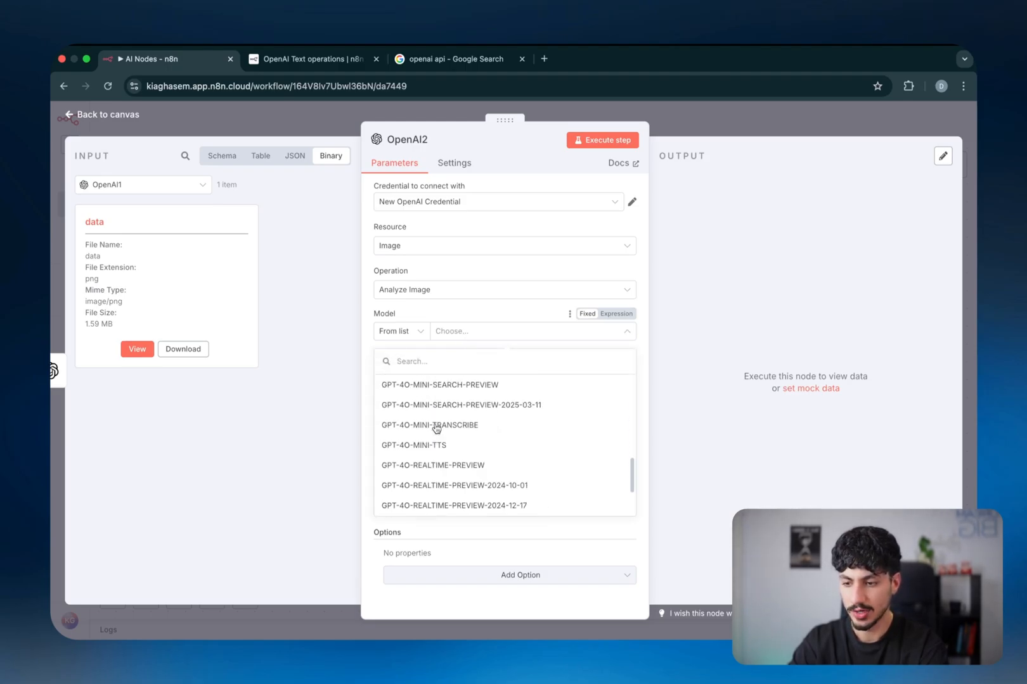
scroll(438, 426, up, 12)
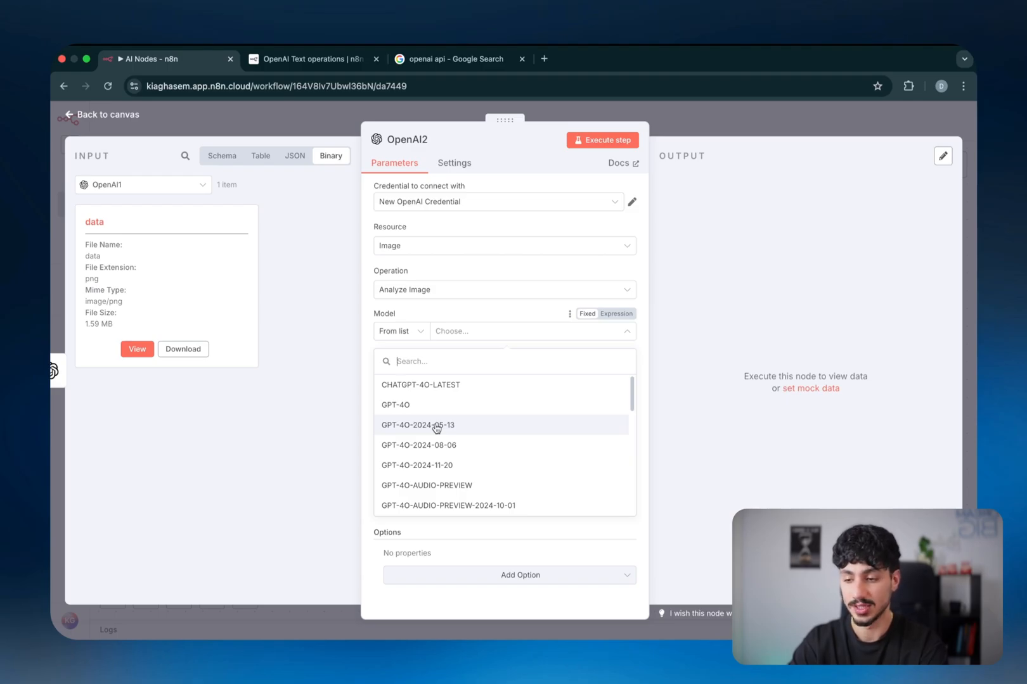
click(426, 406)
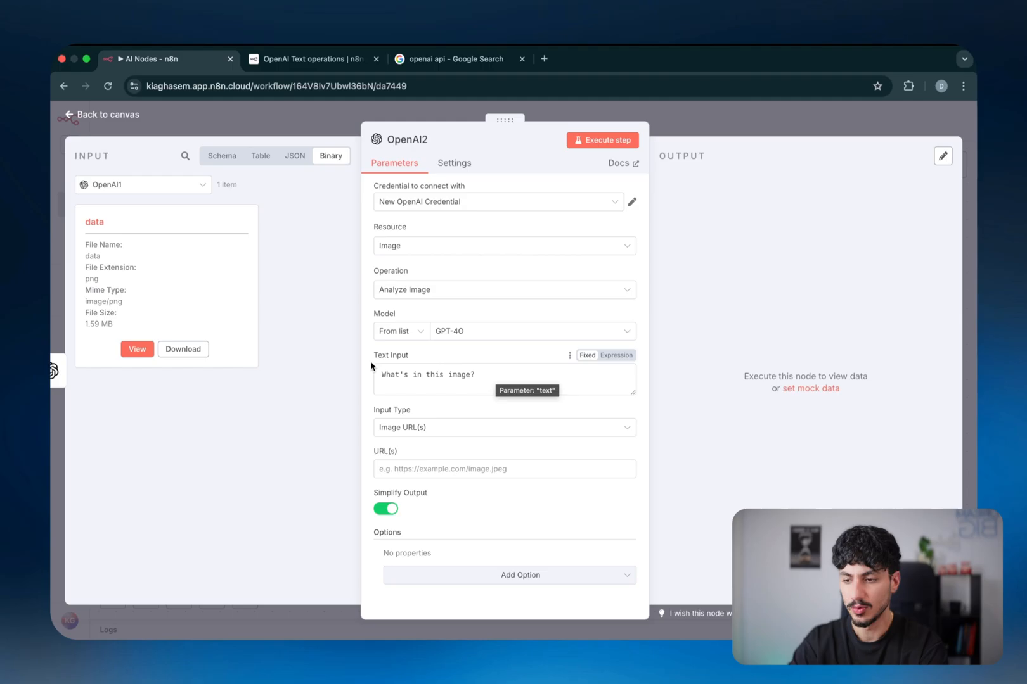
drag(373, 359, 424, 368)
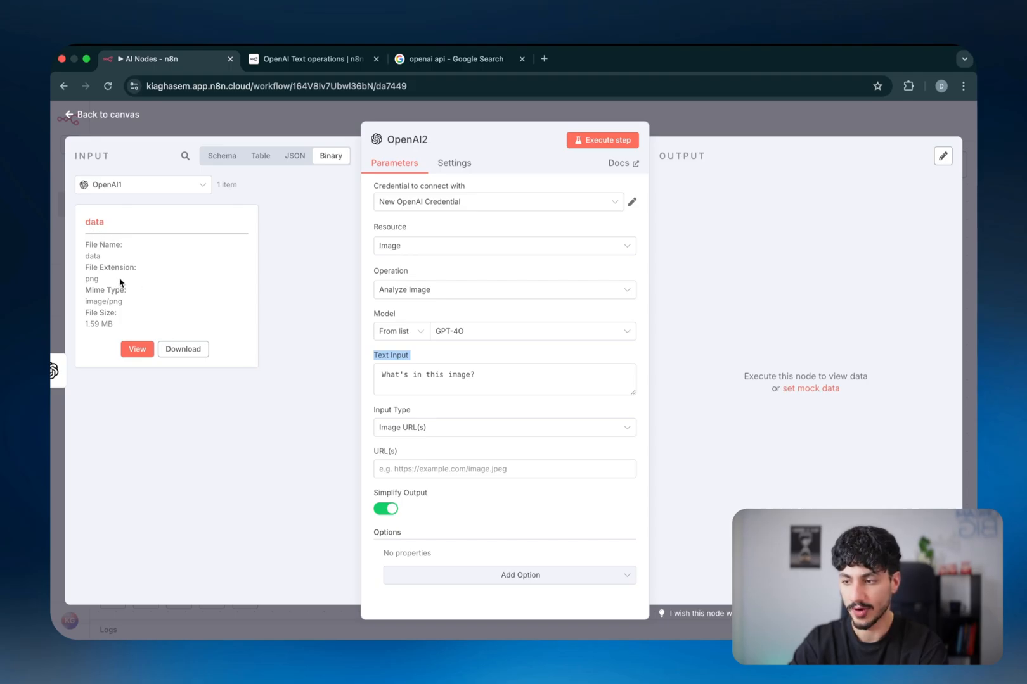
- Set the OpenAI2 node's input type to Binary File(s)
click(406, 427)
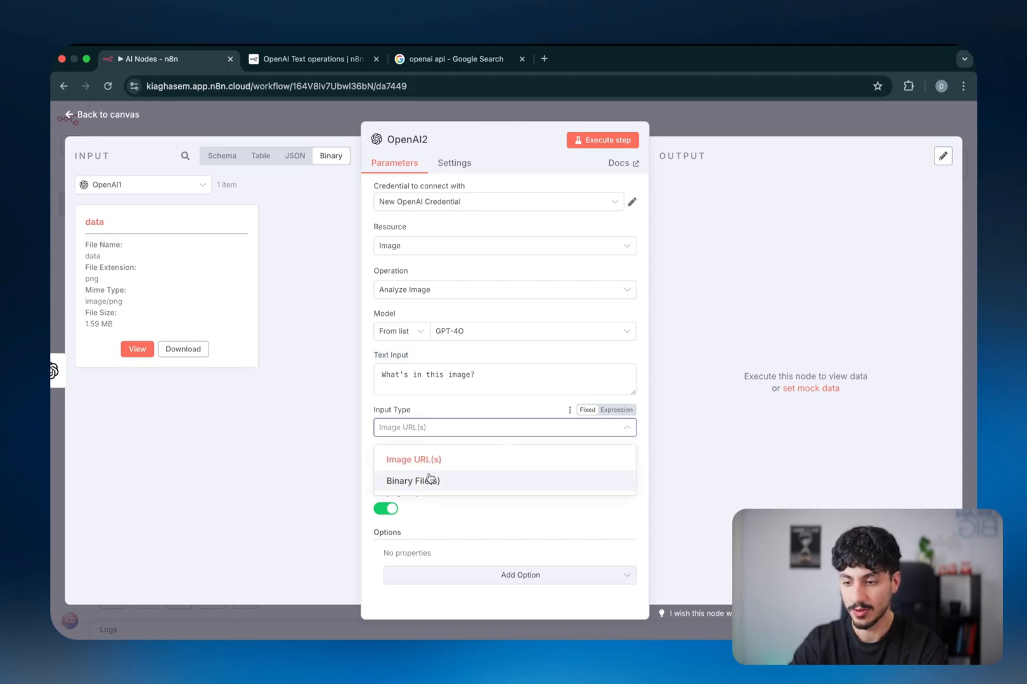
click(424, 481)
click(429, 433)
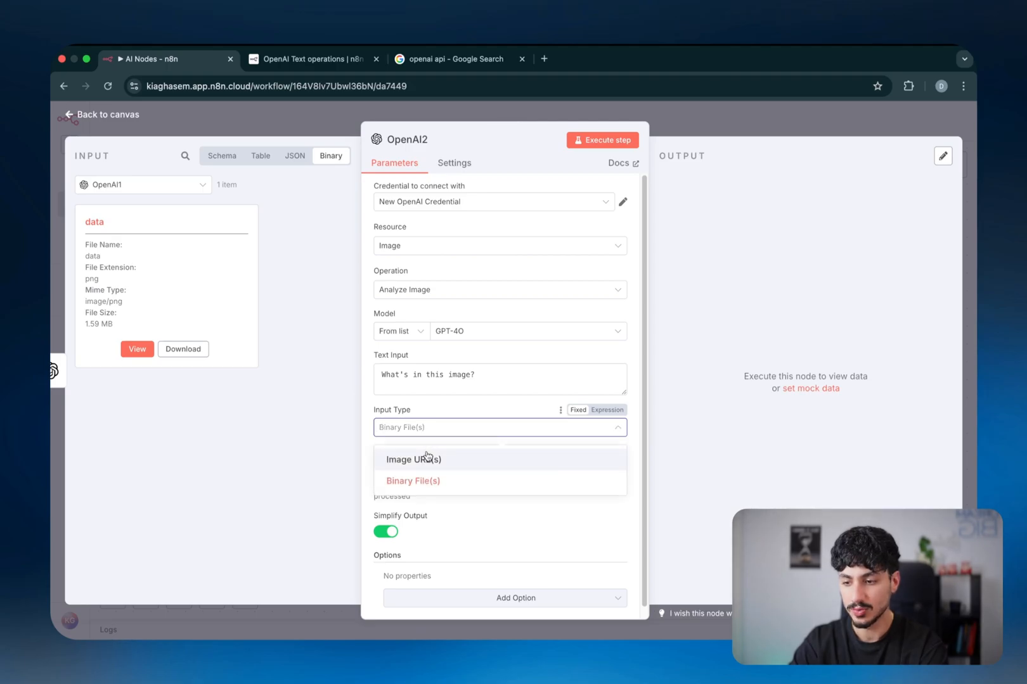
click(426, 457)
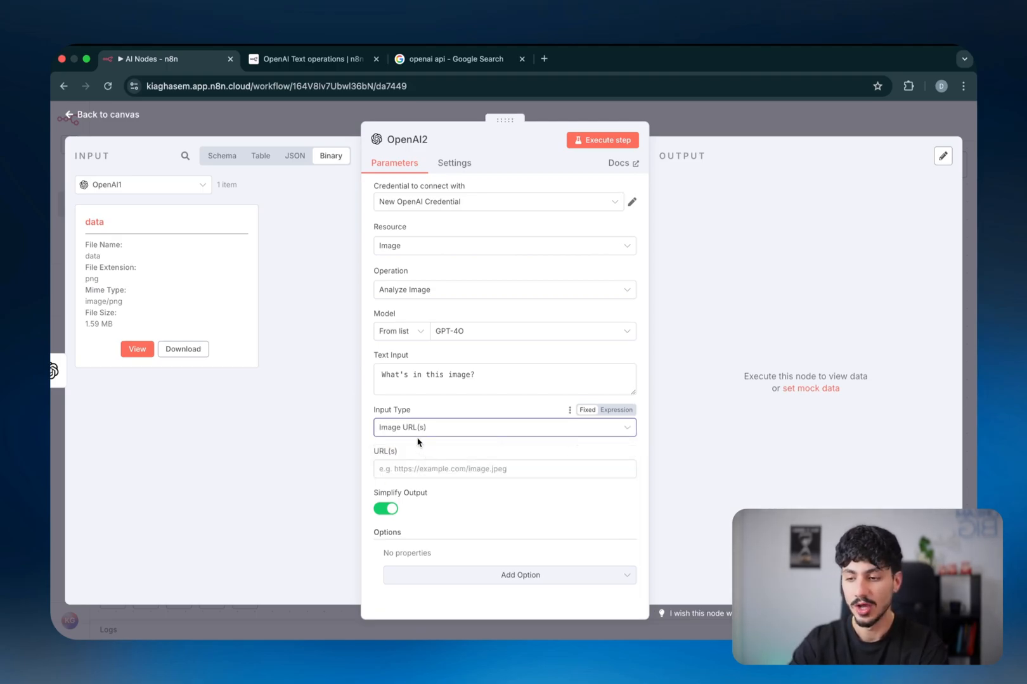
click(418, 434)
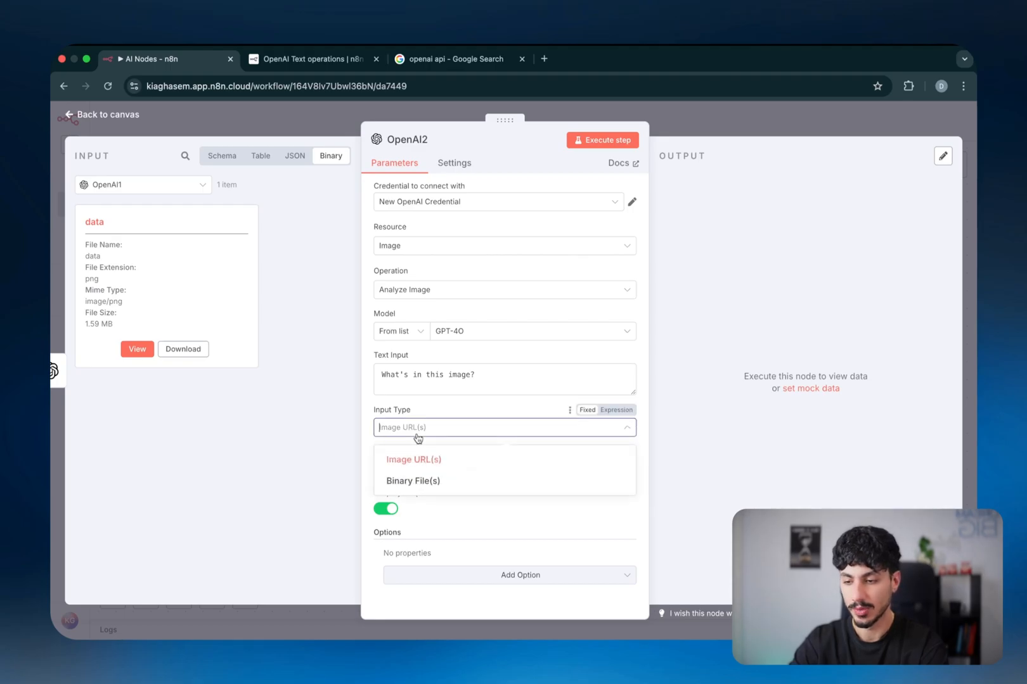
click(413, 481)
scroll(420, 472, down, 1)
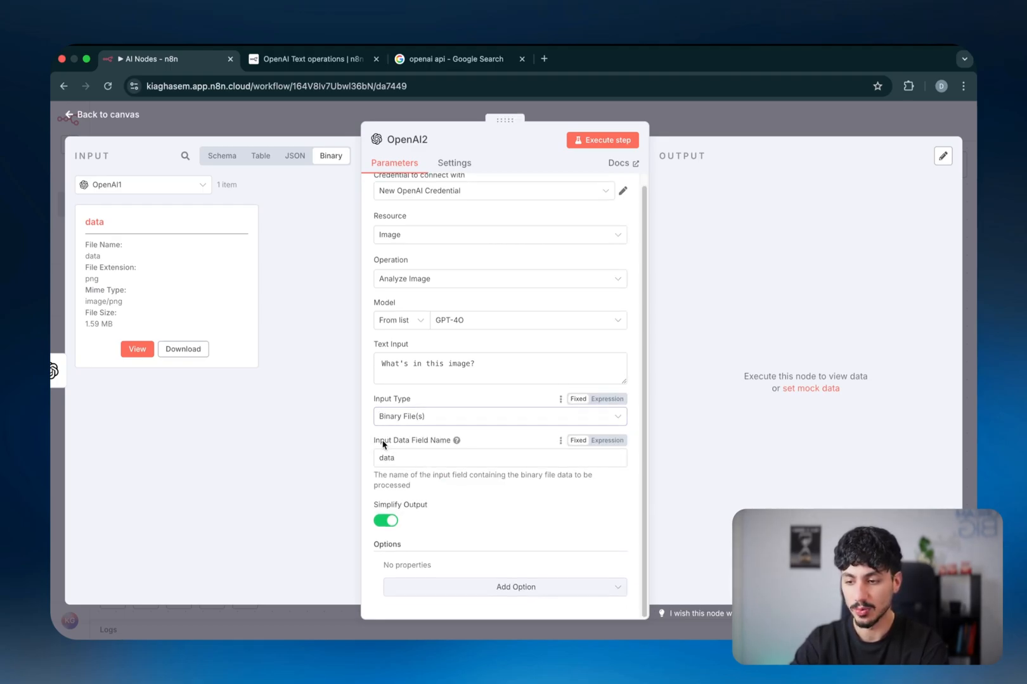
- Compare the Input Data Field Name with the incoming binary file's name, and toggle Simplify Output off and back on
drag(375, 442, 430, 441)
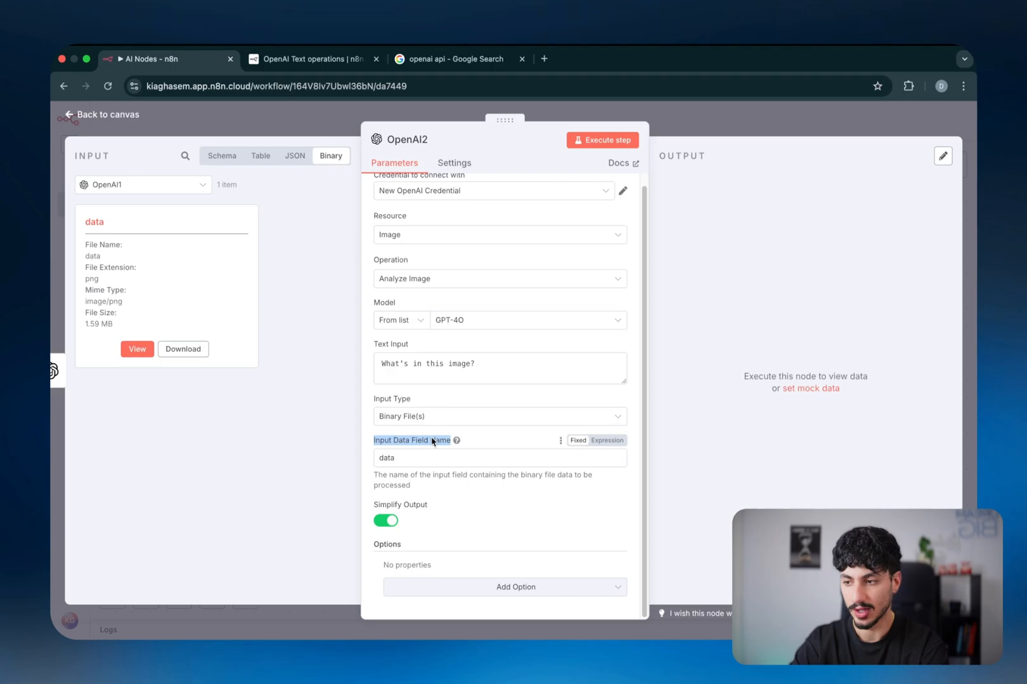
double_click(95, 221)
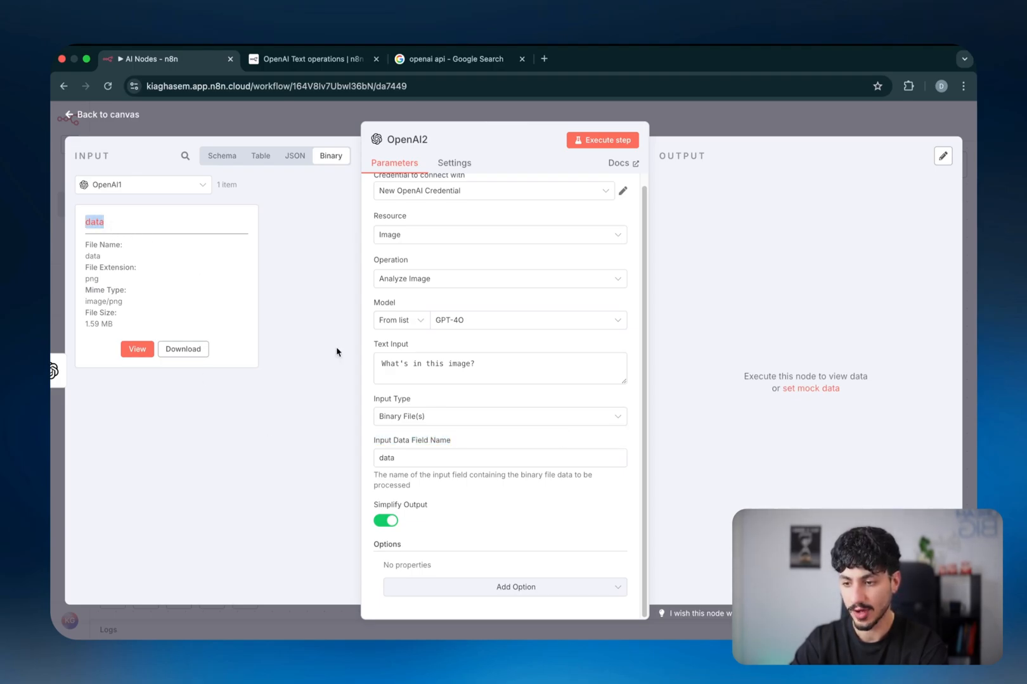
double_click(410, 456)
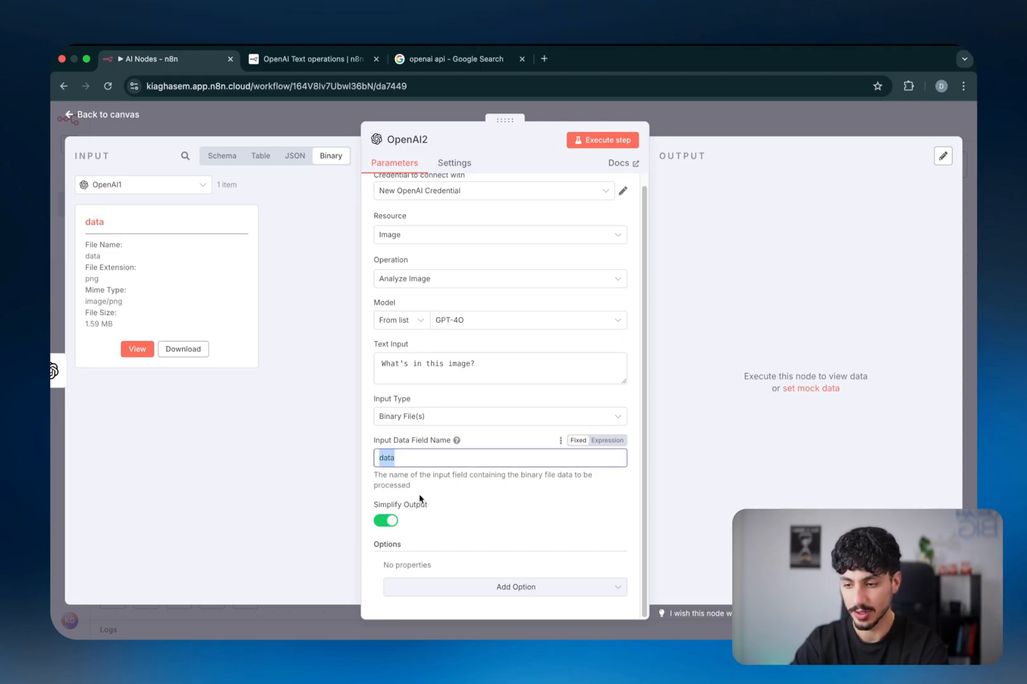
click(392, 521)
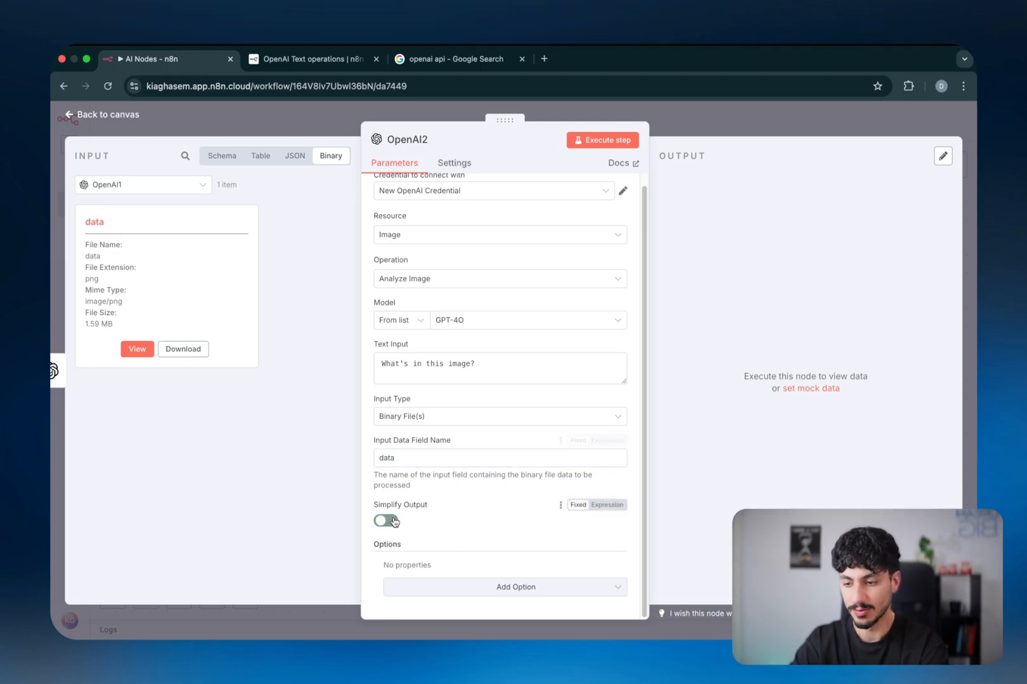
click(392, 521)
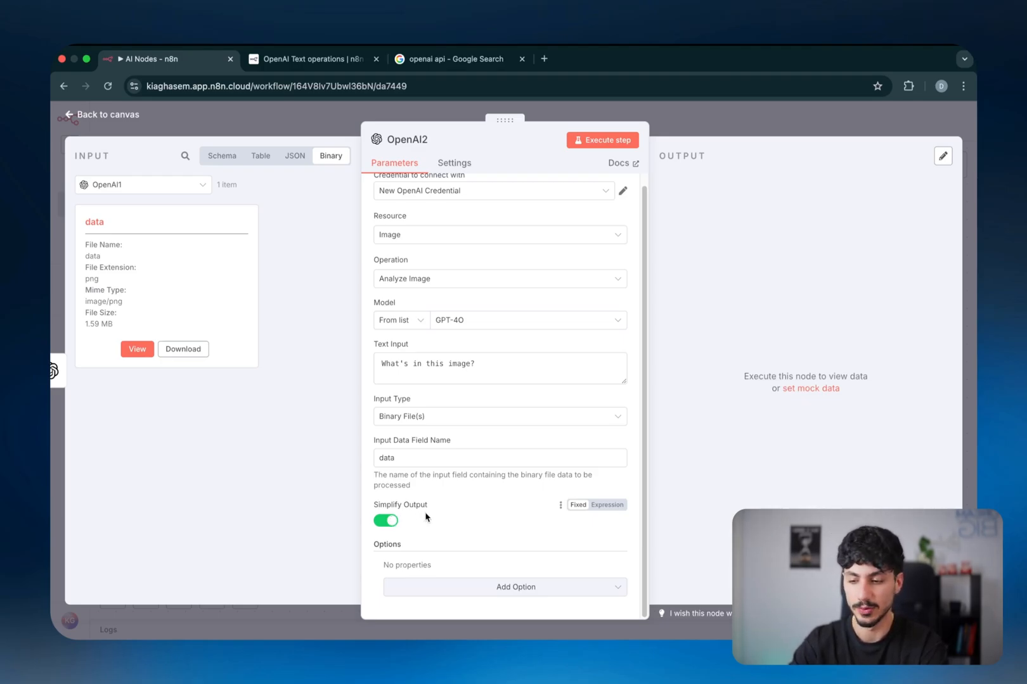
- Add the Detail option to the OpenAI2 node and review its levels, keeping it on Auto
click(440, 589)
click(444, 536)
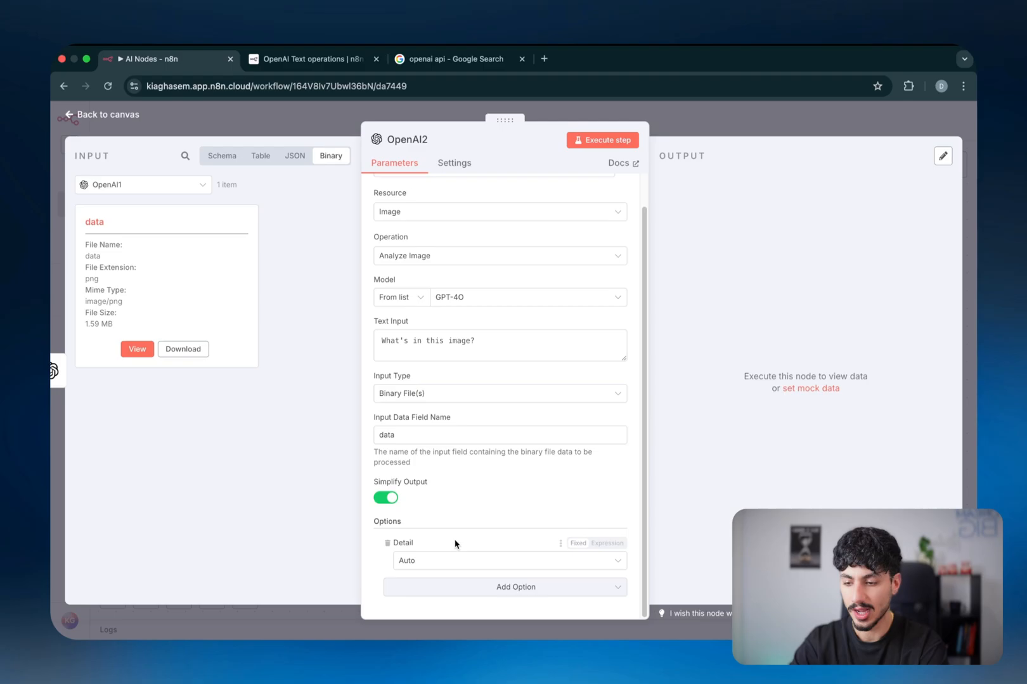
click(436, 560)
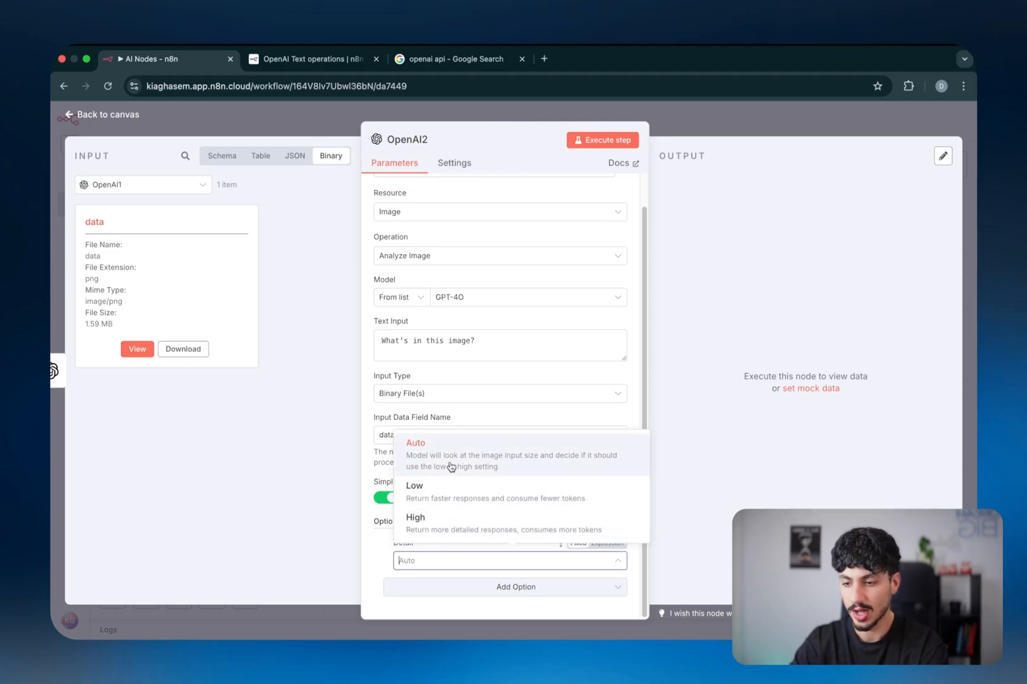
click(436, 571)
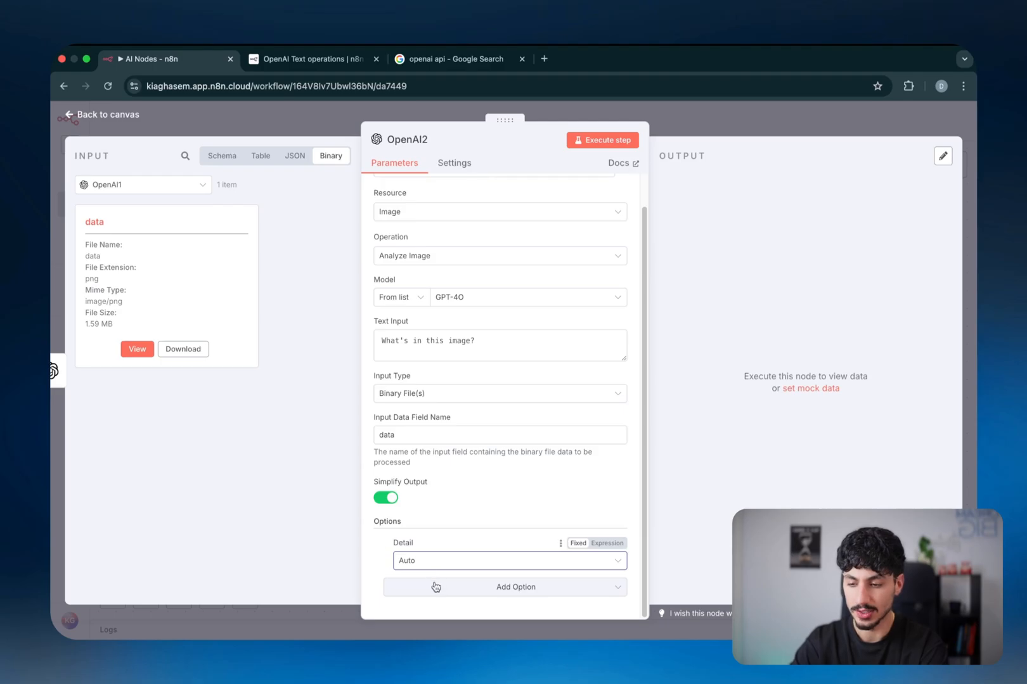
click(435, 585)
click(434, 563)
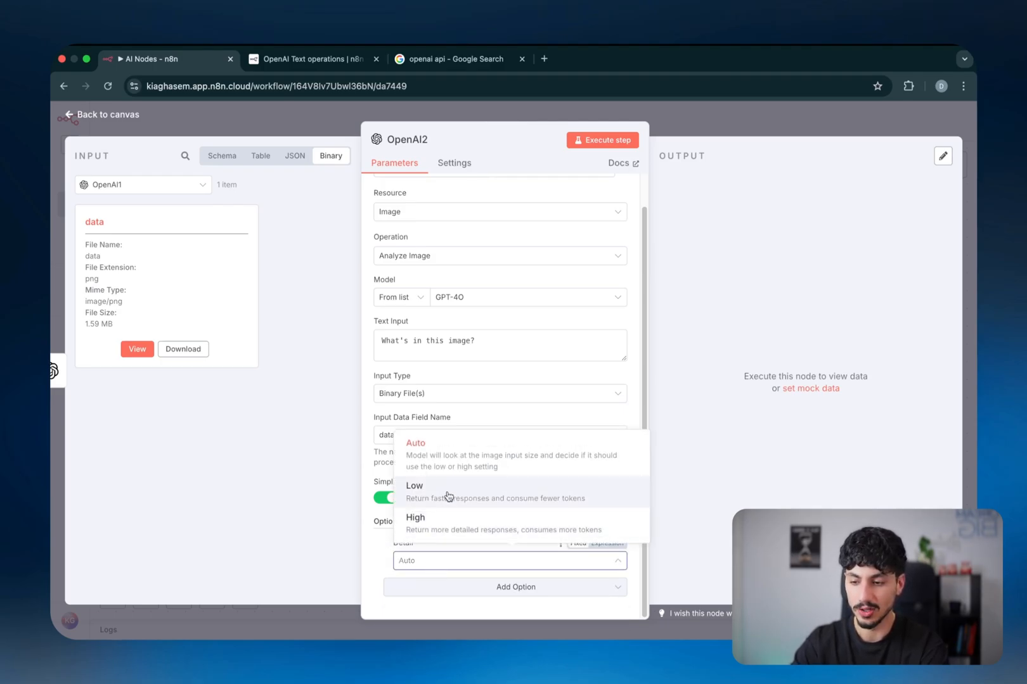
- Add the Length of Description option to the OpenAI2 node and remove it again
click(424, 585)
click(424, 612)
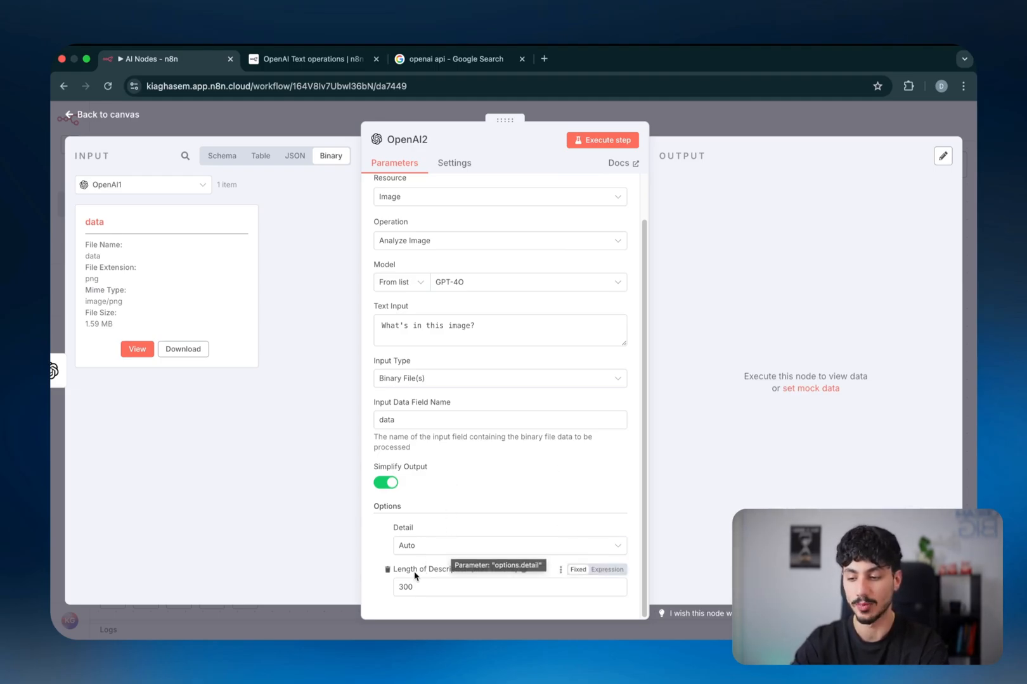
click(387, 569)
- Execute the OpenAI2 node to analyze the generated image
scroll(507, 317, up, 1)
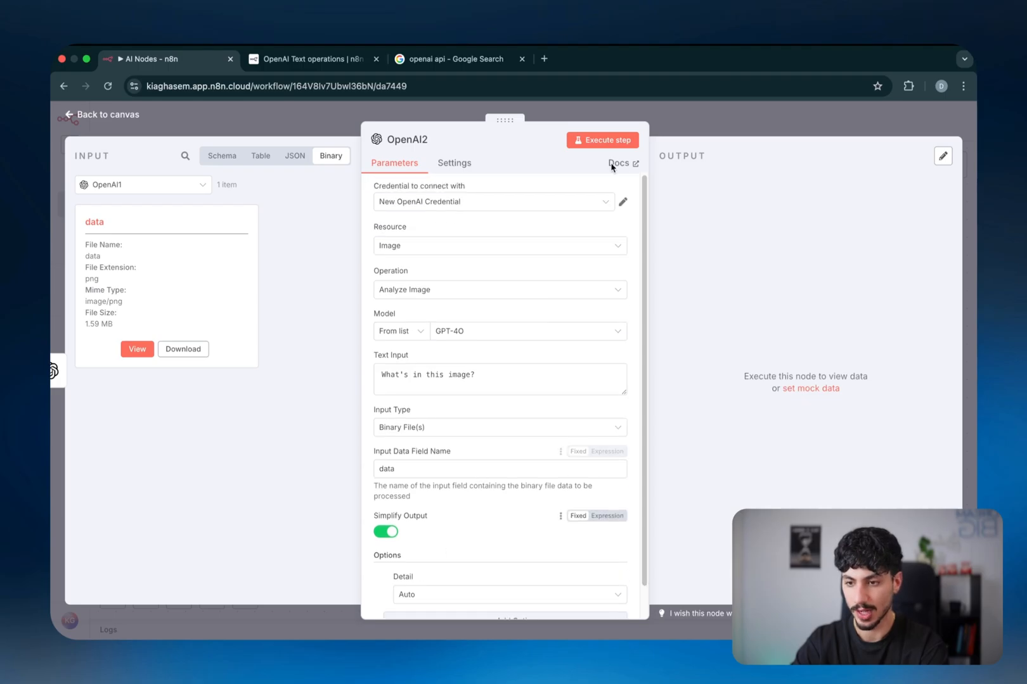
click(608, 140)
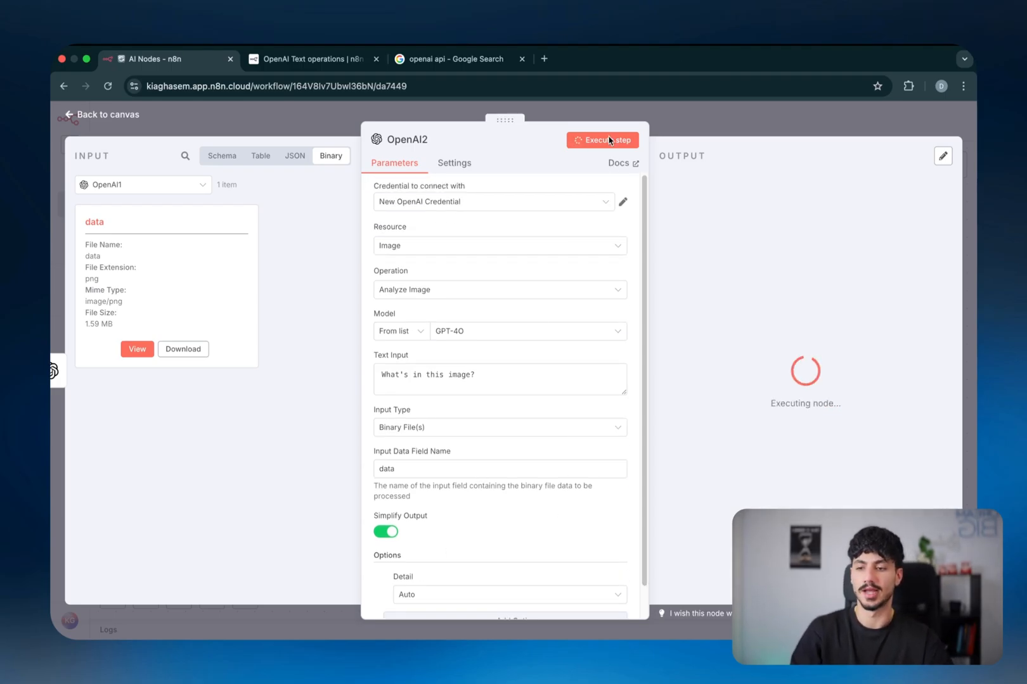
- View the incoming image in the OpenAI2 node and compare it with the generated text description in the output
click(136, 349)
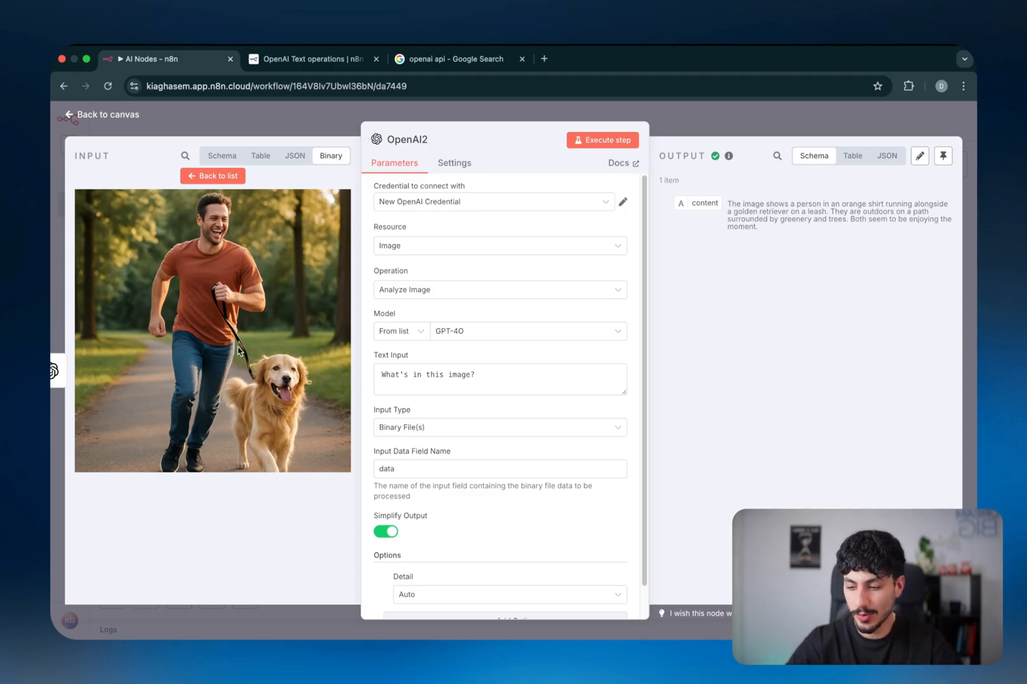
key(ctrl+a)
drag(500, 256, 549, 227)
mouse_move(561, 255)
mouse_down()
mouse_move(588, 239)
mouse_move(632, 238)
mouse_up()
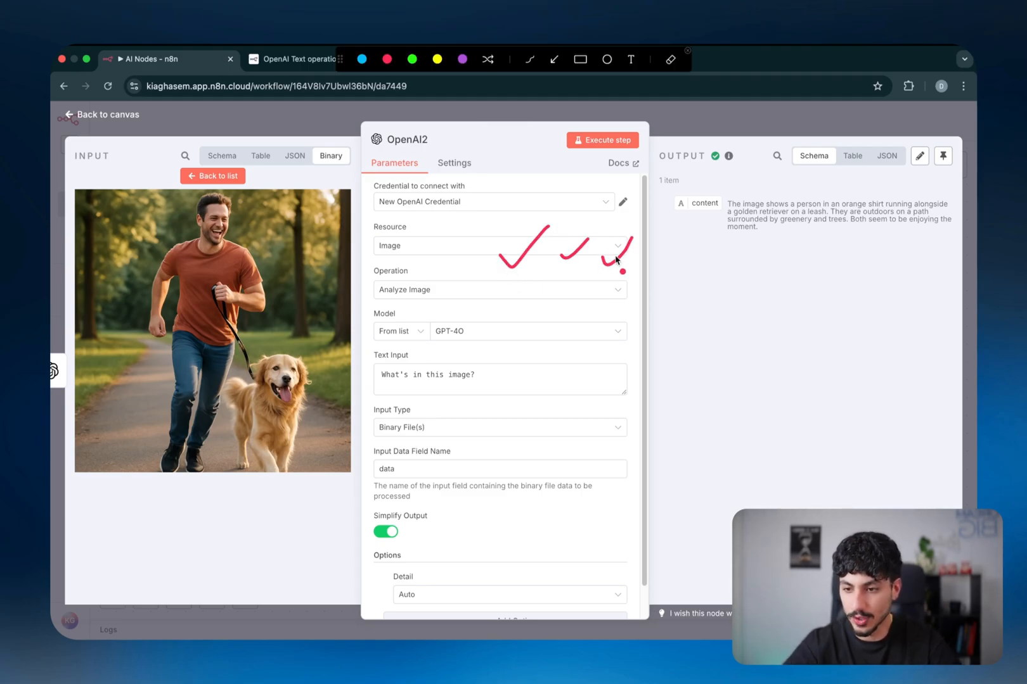
key(Escape)
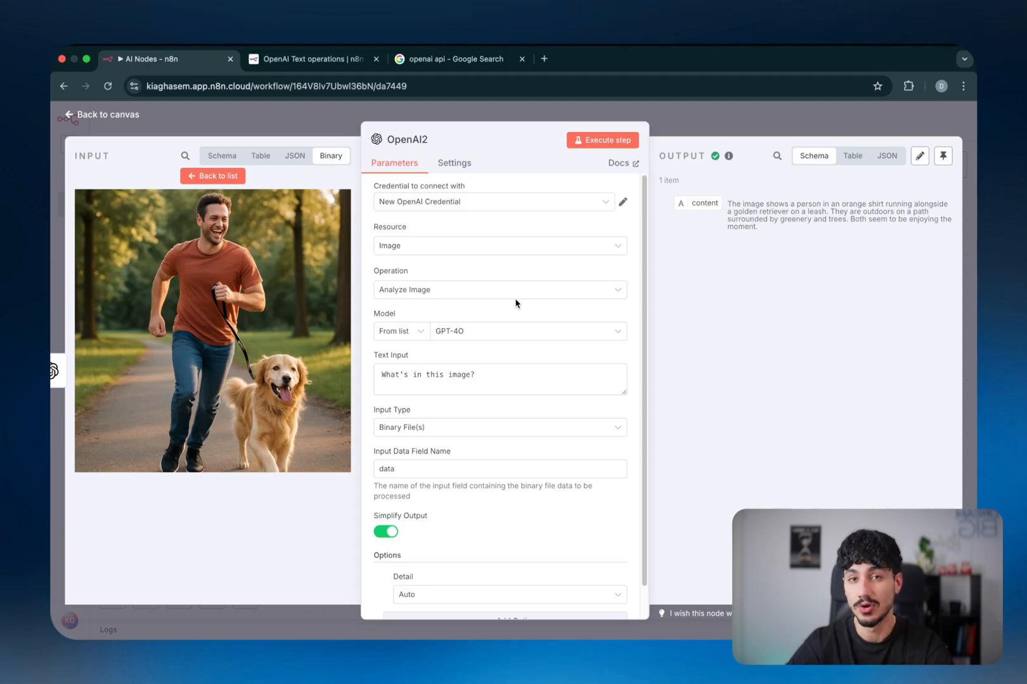
- Return to the canvas and look through the labelled example sections, from Text, Image and Voice Node down to Text Classification
key(Escape)
scroll(591, 339, down, 15)
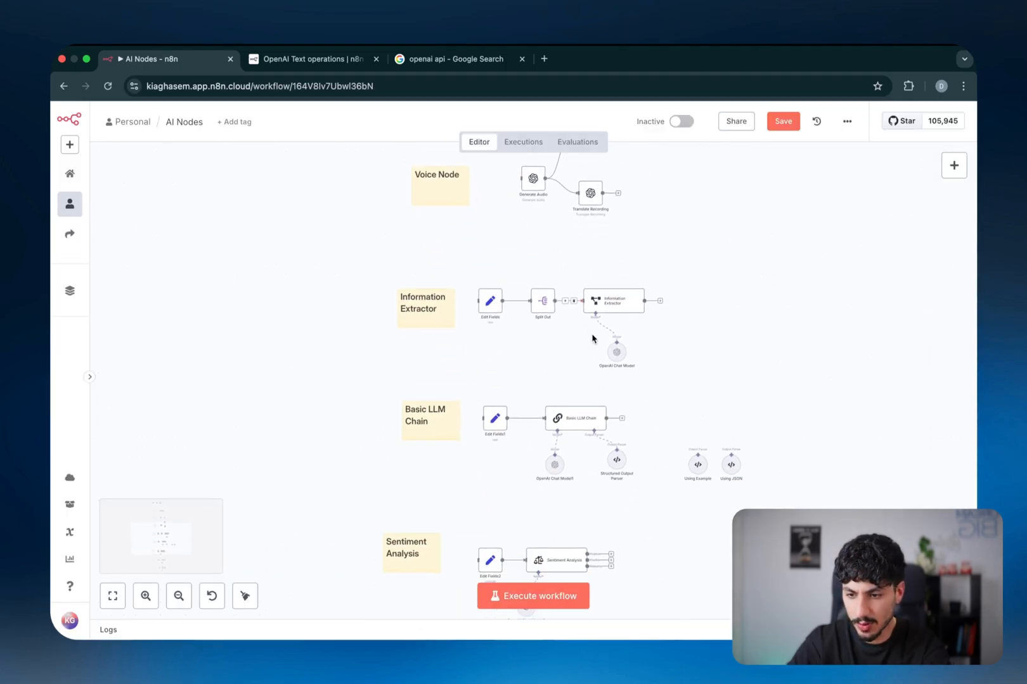
scroll(592, 336, down, 5)
scroll(593, 339, up, 15)
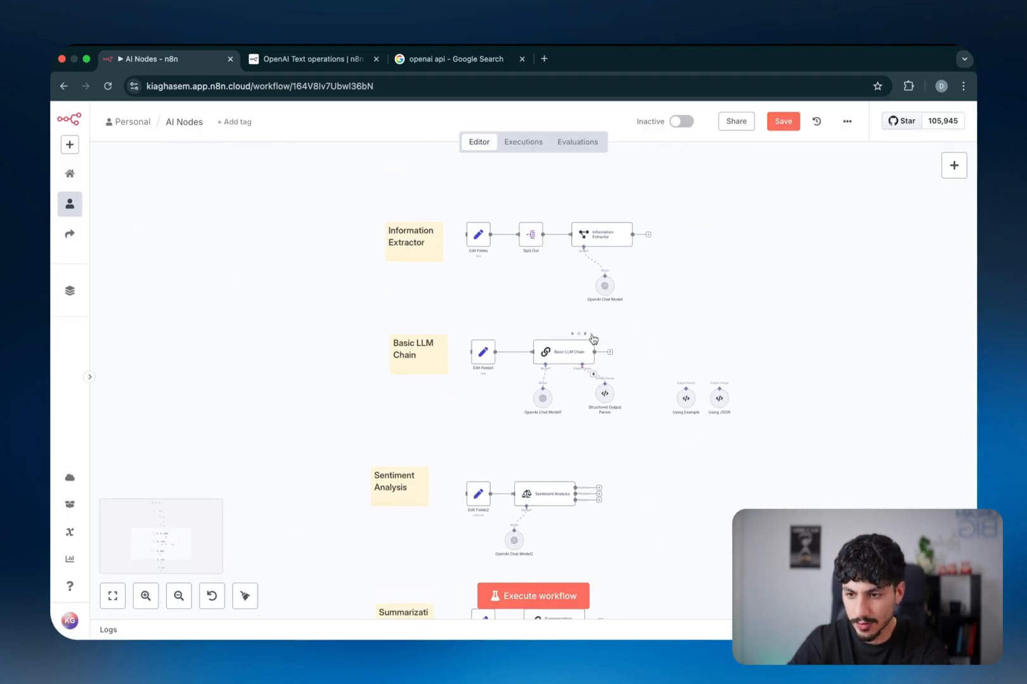
scroll(592, 339, up, 5)
scroll(592, 339, down, 6)
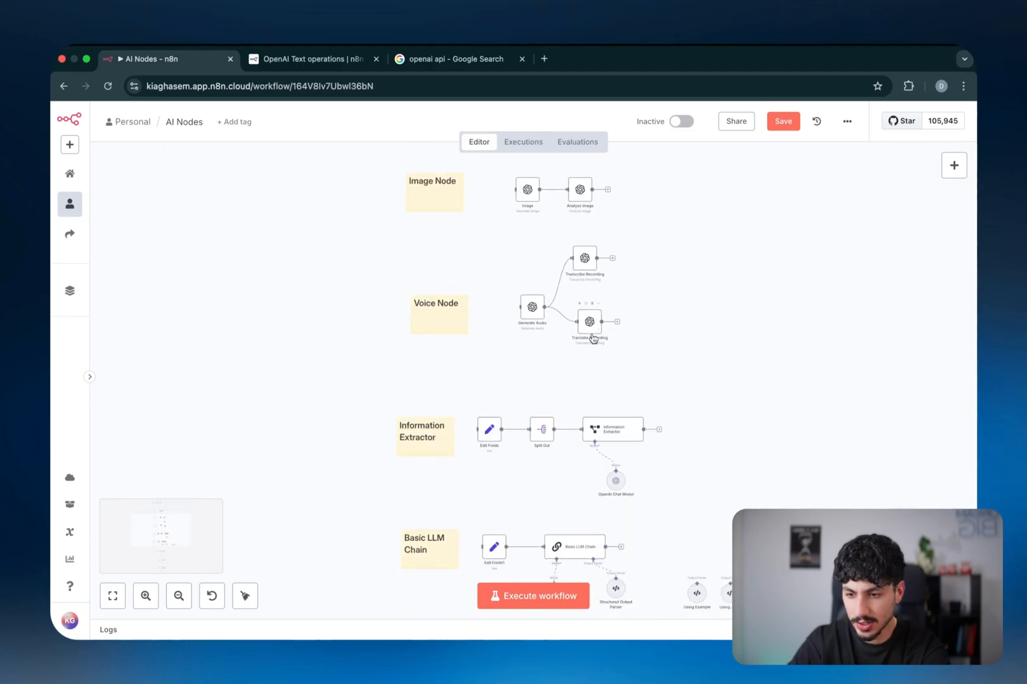
scroll(593, 339, up, 3)
scroll(593, 339, up, 5)
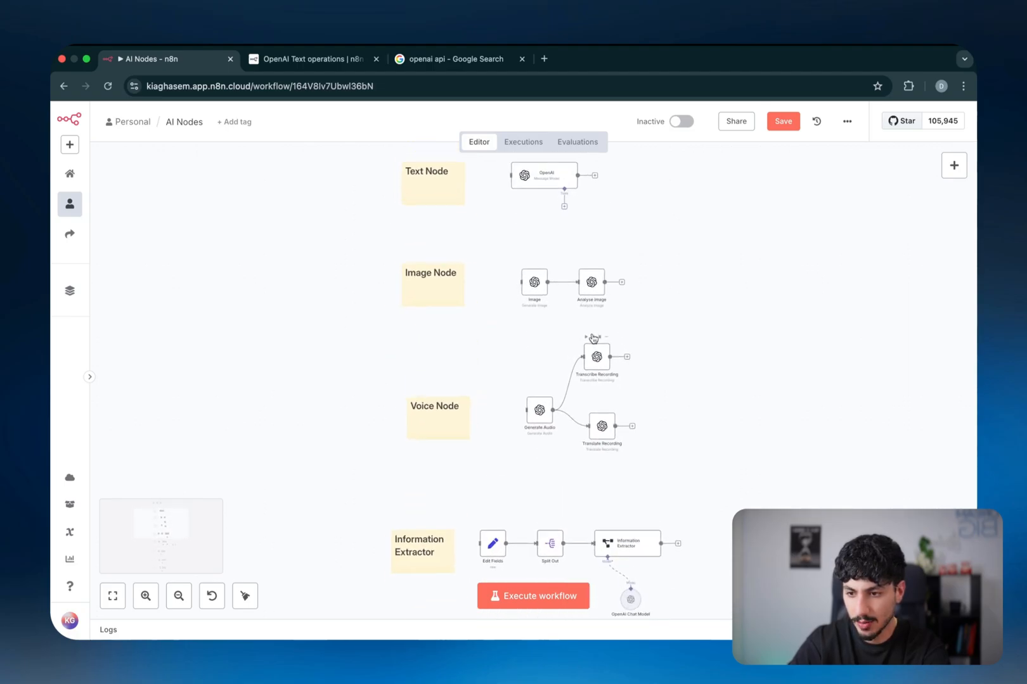
scroll(592, 338, up, 1)
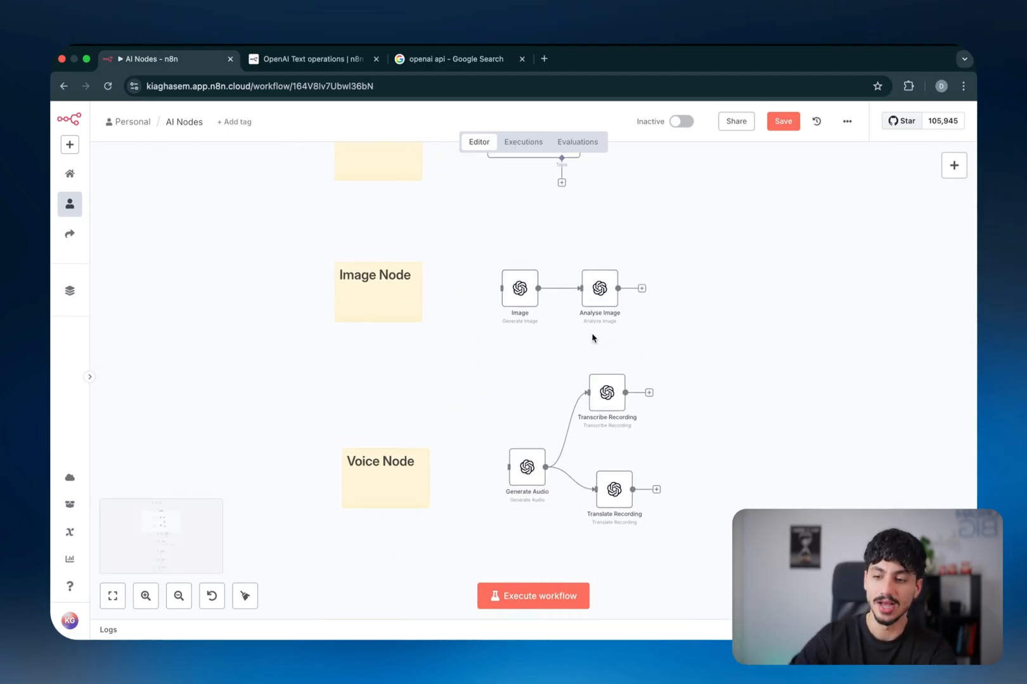
scroll(592, 338, up, 5)
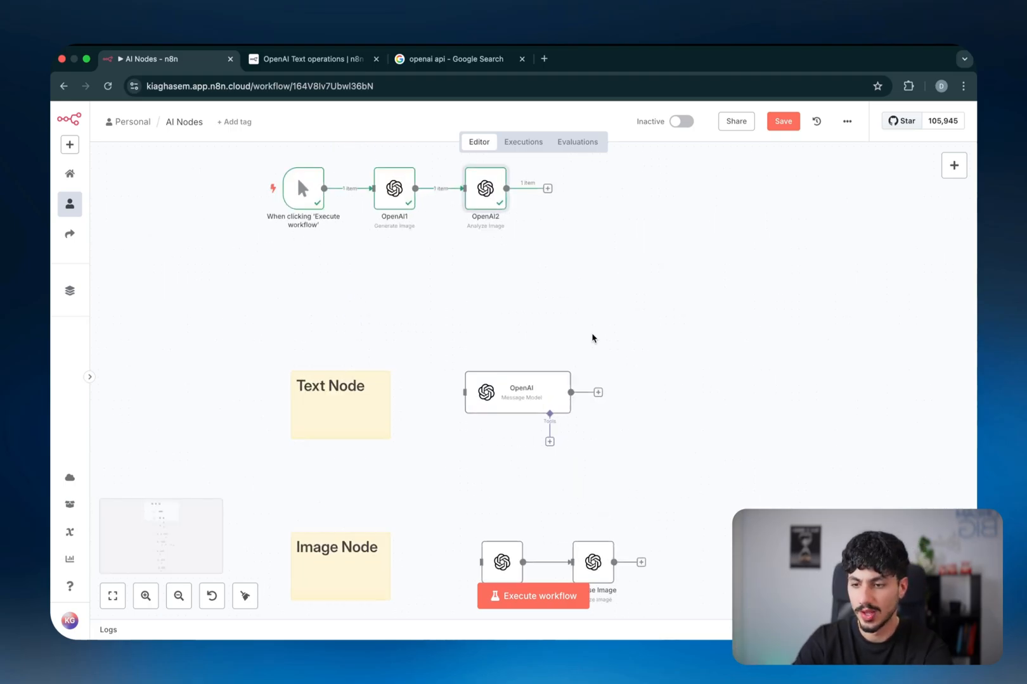
scroll(593, 338, up, 3)
scroll(592, 338, down, 10)
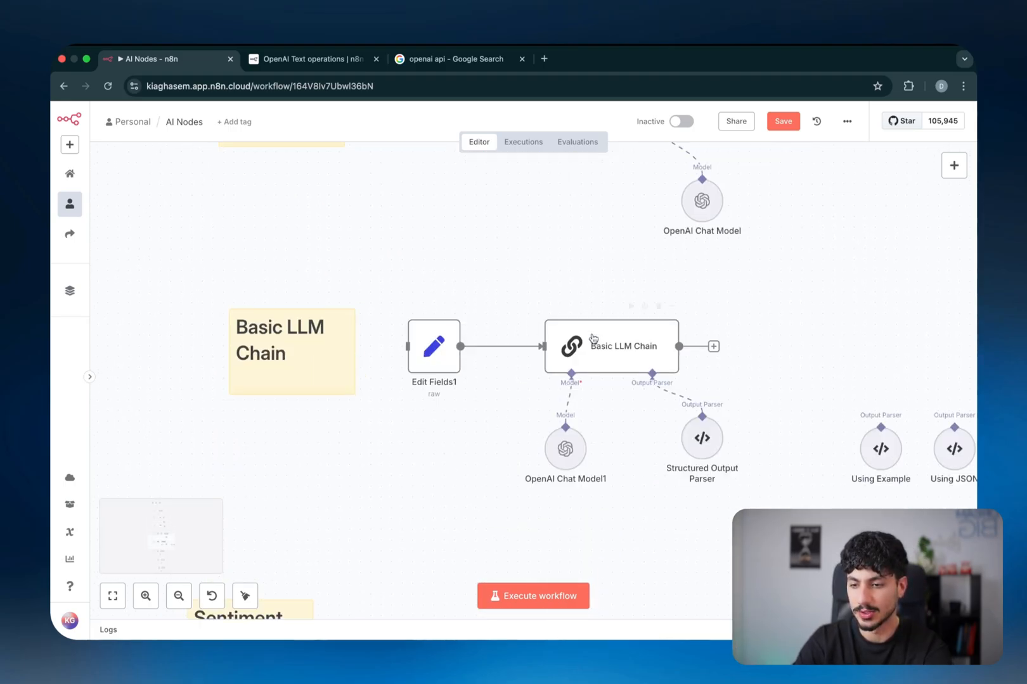
scroll(593, 338, down, 8)
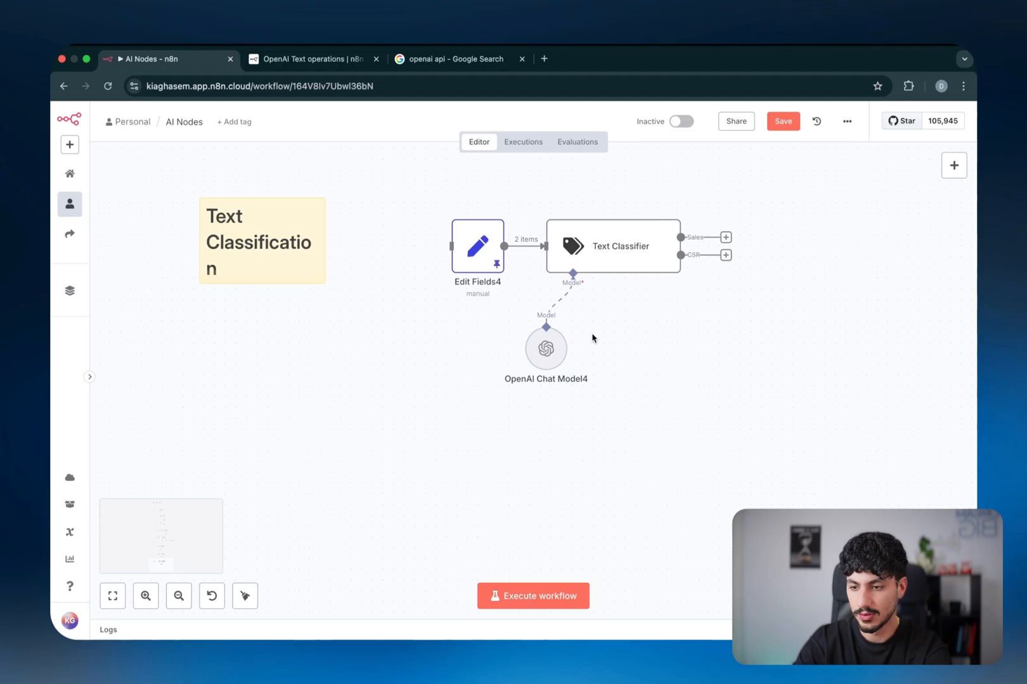
- Mark the audio actions among the OpenAI actions and add a Generate Audio node after the manual trigger
scroll(592, 338, up, 8)
scroll(592, 338, up, 8)
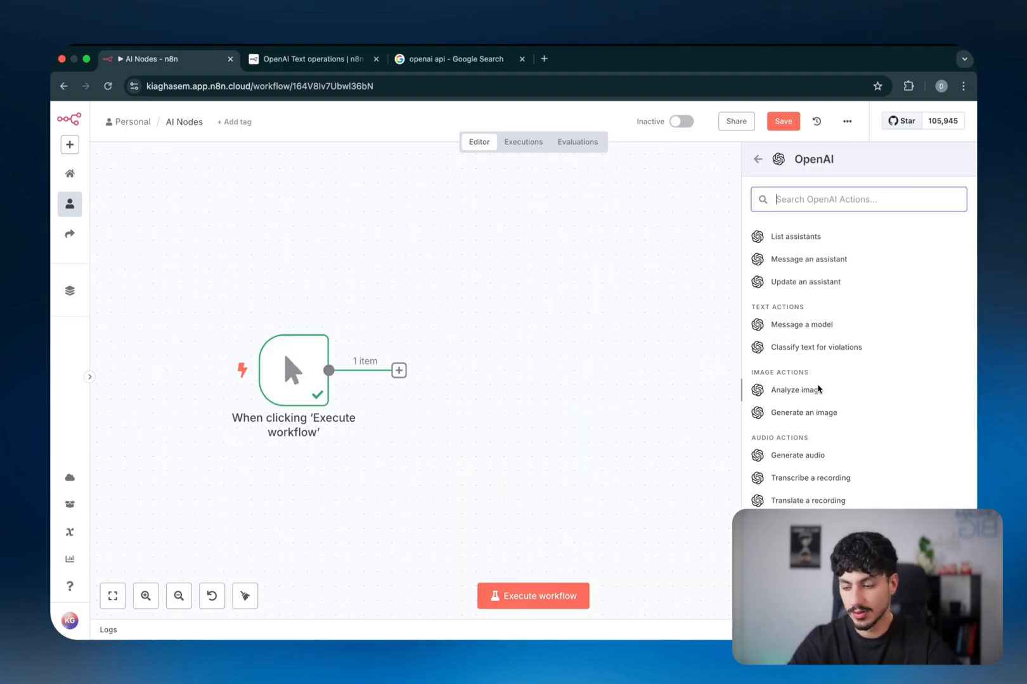
key(ctrl+a)
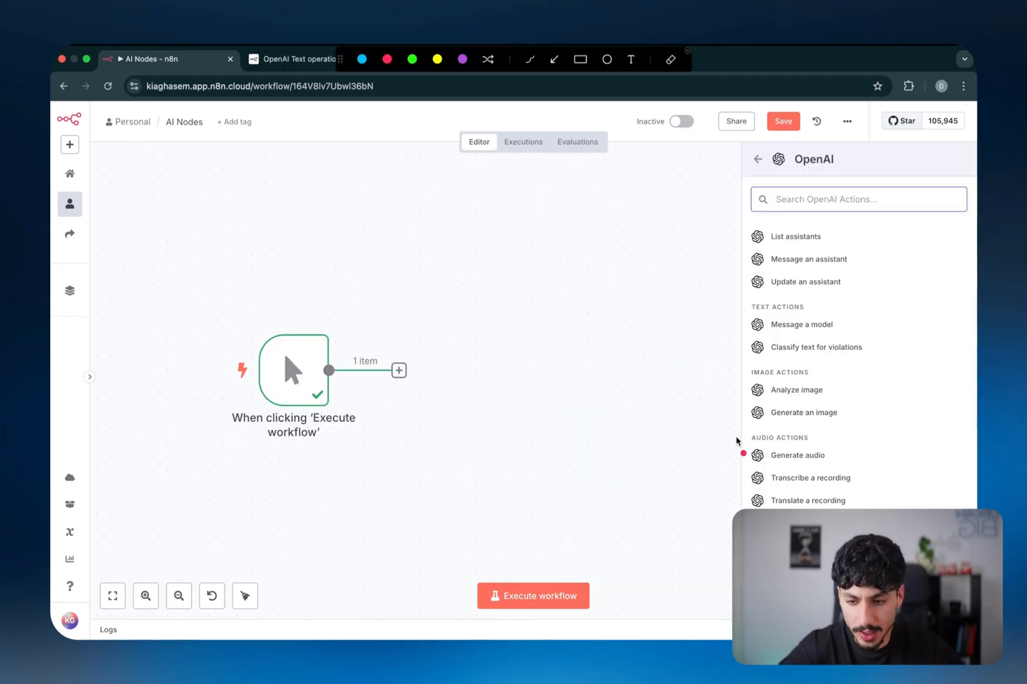
drag(738, 434, 732, 467)
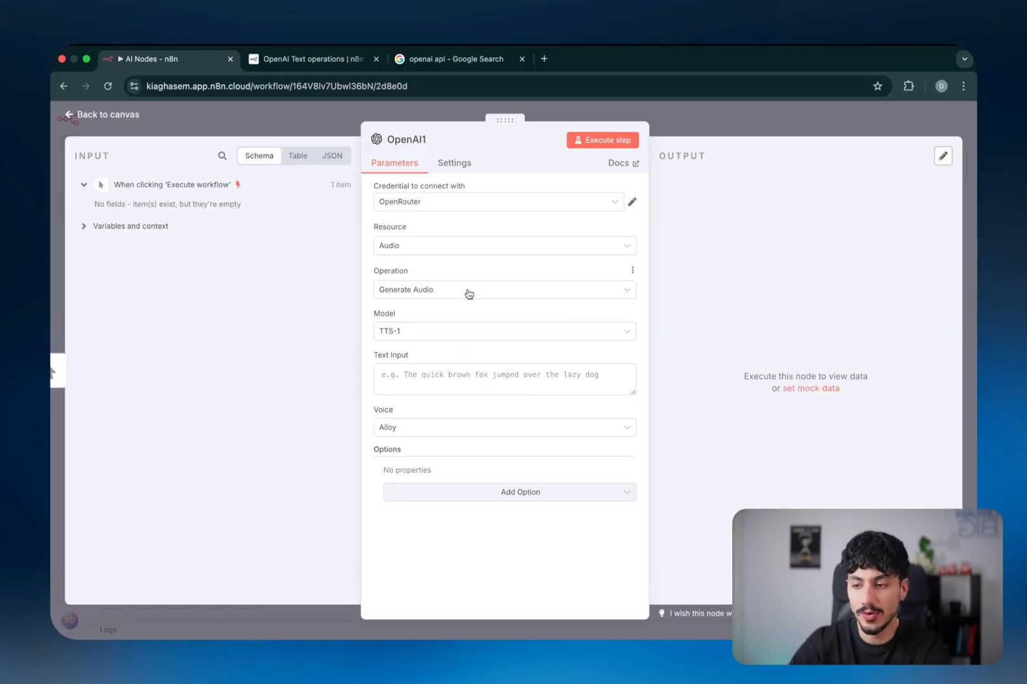
- Try the Transcribe a Recording operation in the OpenAI1 node and annotate the three audio operations with text and speech conversion arrows
click(468, 293)
click(453, 350)
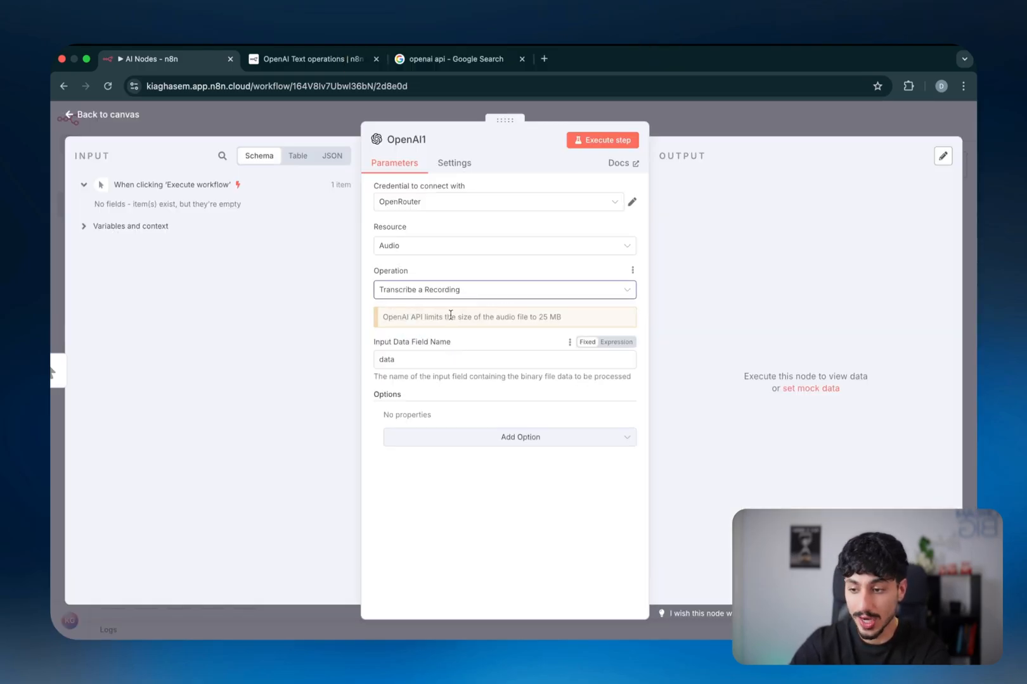
click(454, 297)
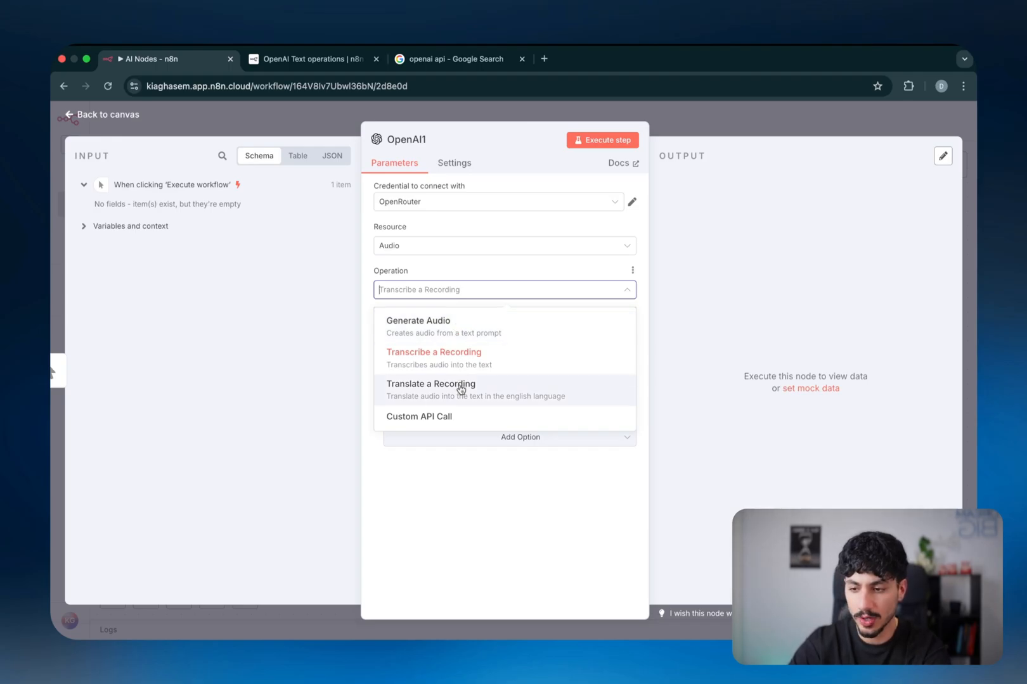
key(ctrl+shift+a)
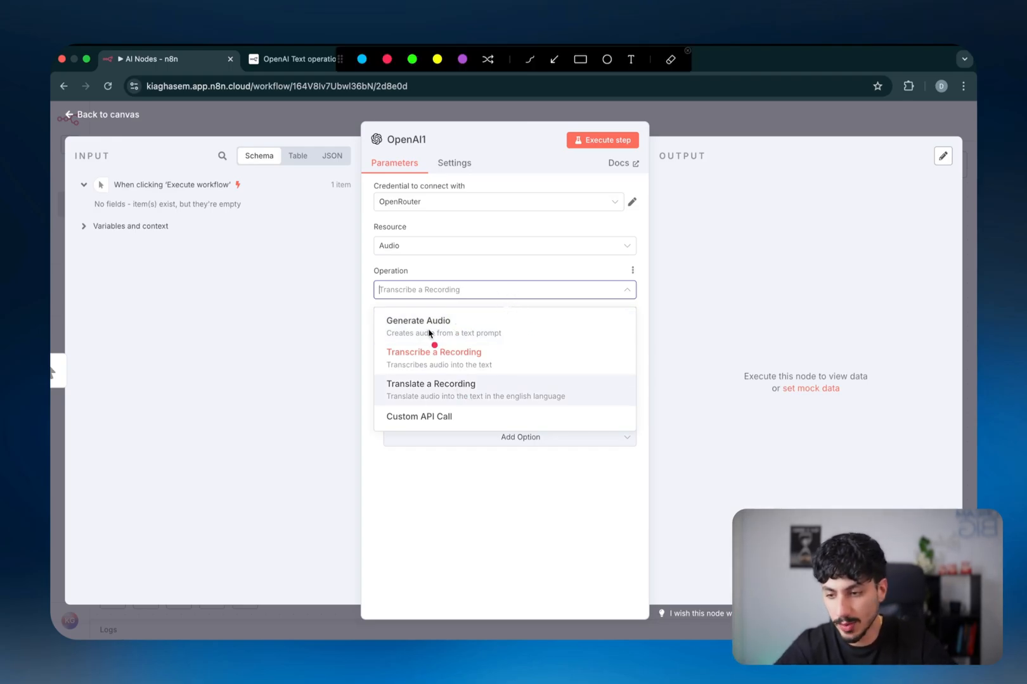
mouse_move(429, 334)
mouse_down()
mouse_move(437, 282)
mouse_move(445, 307)
mouse_up()
mouse_move(139, 307)
mouse_down()
mouse_move(146, 329)
mouse_move(215, 293)
mouse_up()
mouse_move(257, 248)
mouse_down()
mouse_move(244, 261)
mouse_move(262, 277)
mouse_up()
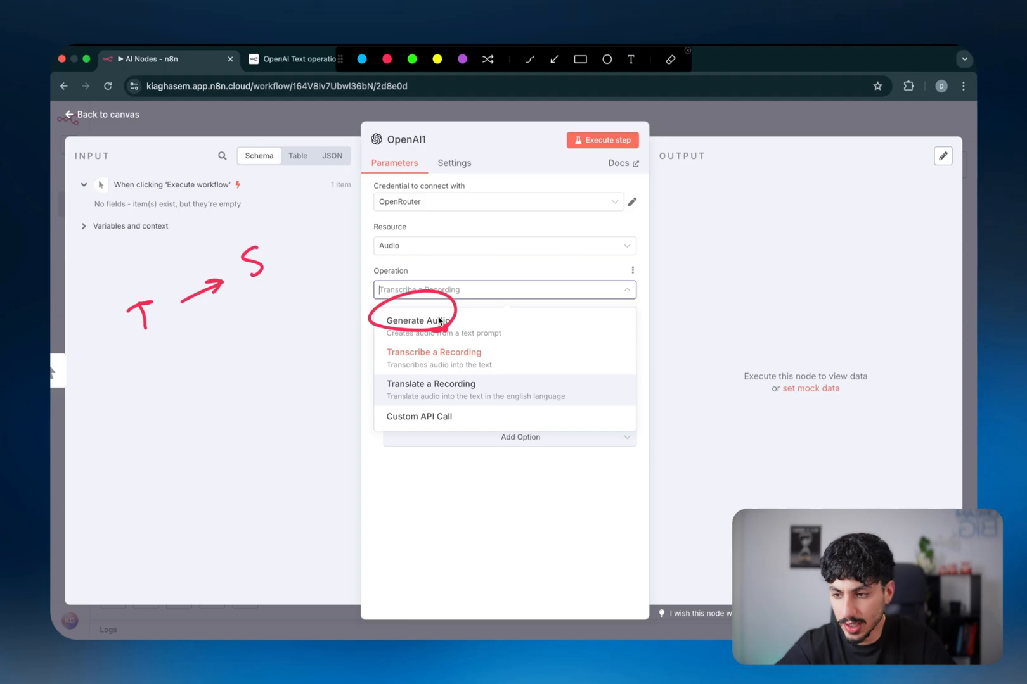
mouse_move(424, 363)
mouse_down()
mouse_move(469, 366)
mouse_move(421, 365)
mouse_up()
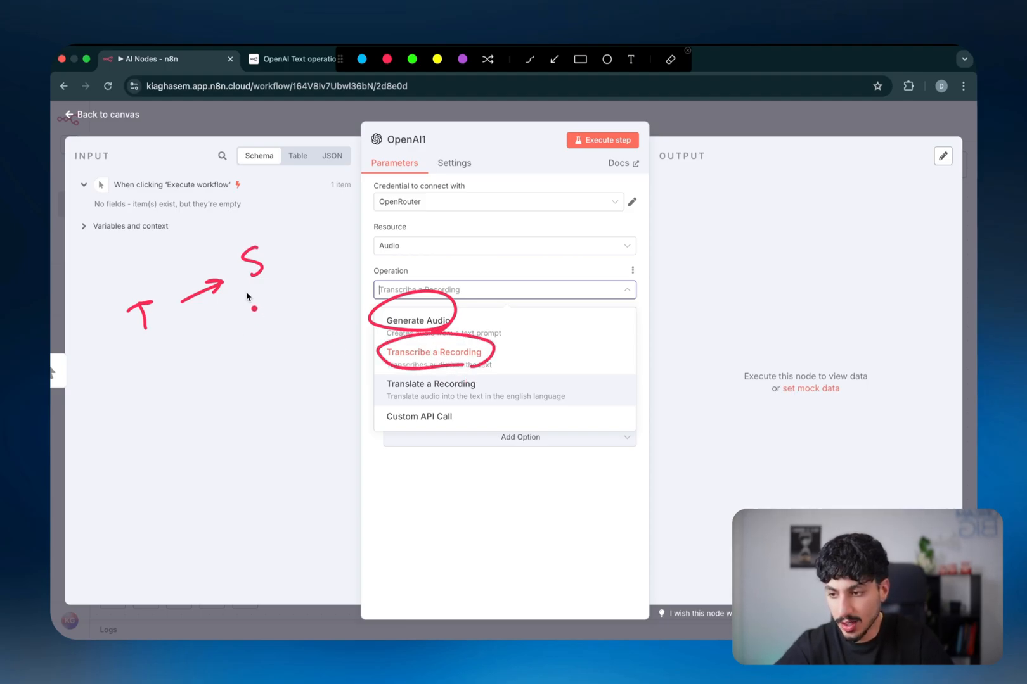
mouse_move(249, 295)
mouse_down()
mouse_move(202, 320)
mouse_move(190, 312)
mouse_move(200, 333)
mouse_up()
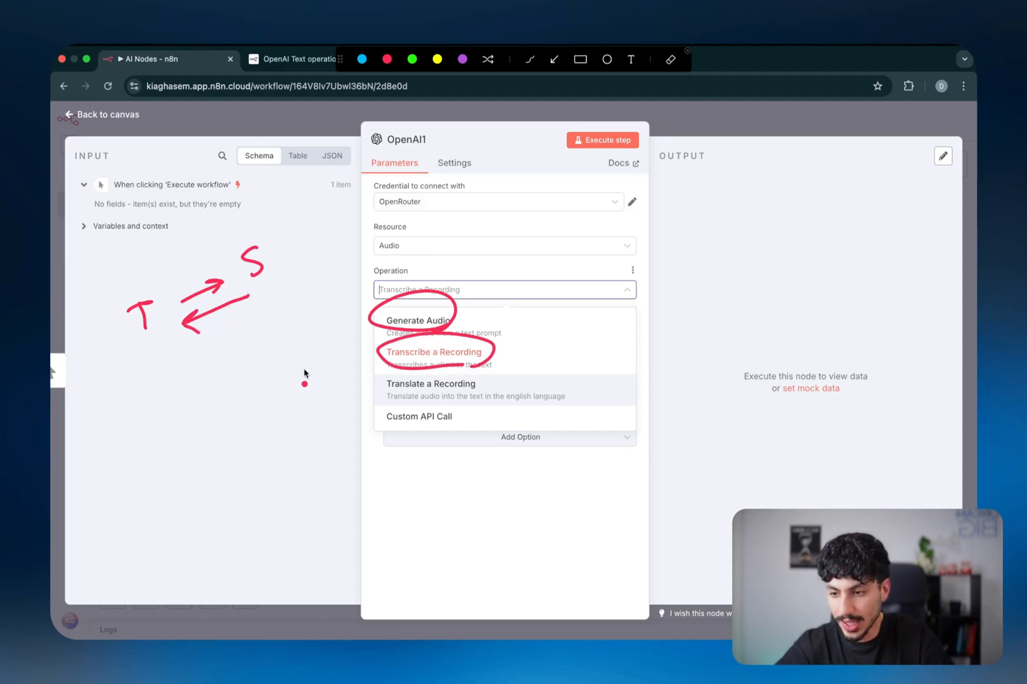
mouse_move(412, 396)
mouse_down()
mouse_move(518, 374)
mouse_move(479, 412)
mouse_move(421, 398)
mouse_up()
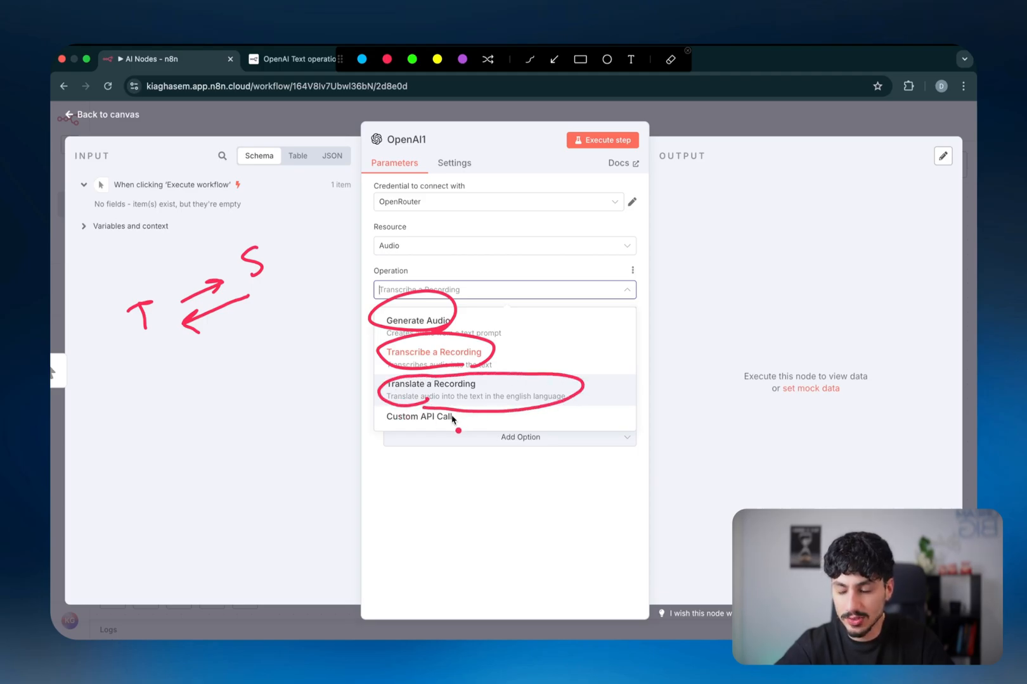
- Sketch the translation of speech into English text, clear the annotations, and set the OpenAI1 node's operation to Generate Audio
mouse_move(277, 289)
mouse_down()
mouse_move(250, 287)
mouse_move(243, 232)
mouse_move(290, 272)
mouse_move(269, 289)
mouse_up()
mouse_move(225, 247)
mouse_down()
mouse_move(215, 238)
mouse_move(147, 269)
mouse_move(163, 266)
mouse_up()
mouse_move(177, 244)
mouse_down()
mouse_move(171, 227)
mouse_move(244, 197)
mouse_up()
mouse_move(167, 327)
mouse_down()
mouse_move(147, 281)
mouse_move(168, 328)
mouse_up()
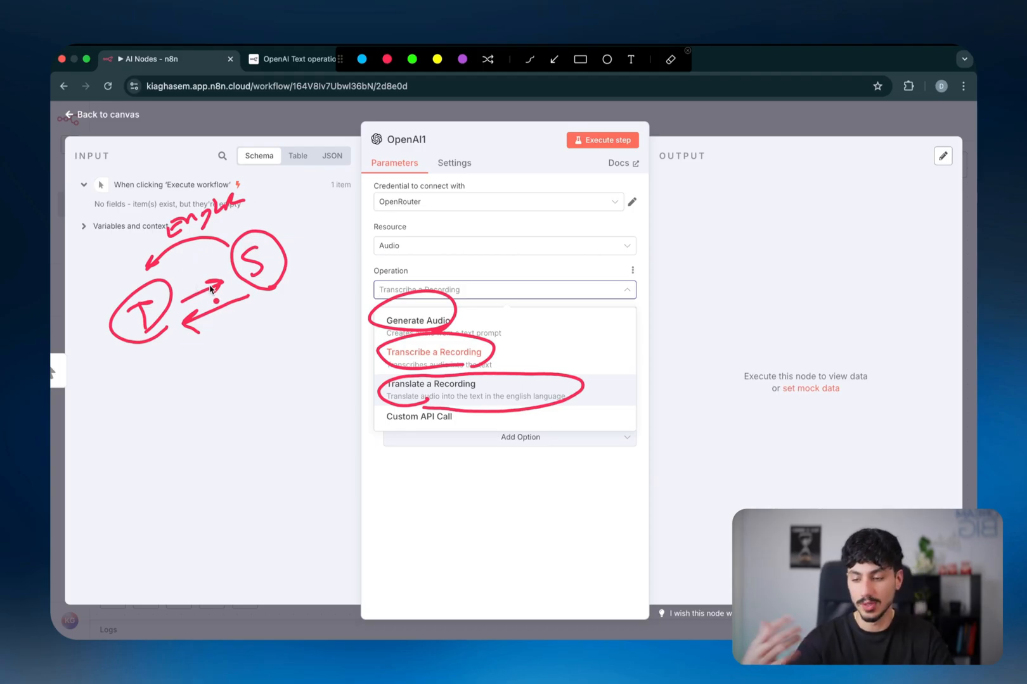
key(Escape)
click(447, 328)
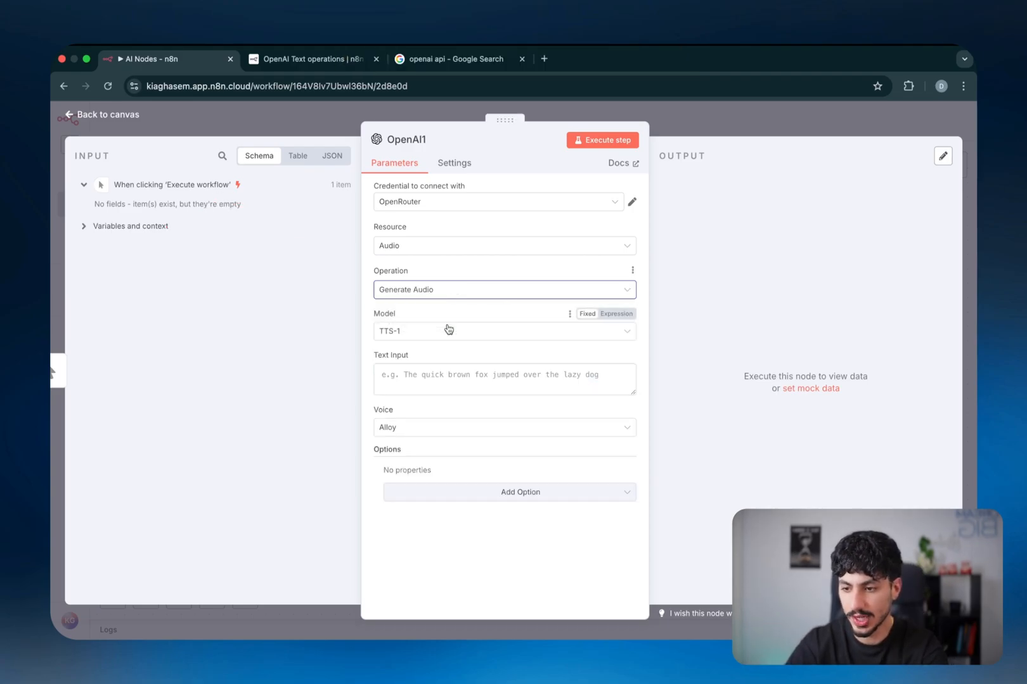
- Review the available text-to-speech models and set the OpenAI1 node's model to TTS-1-HD
click(399, 336)
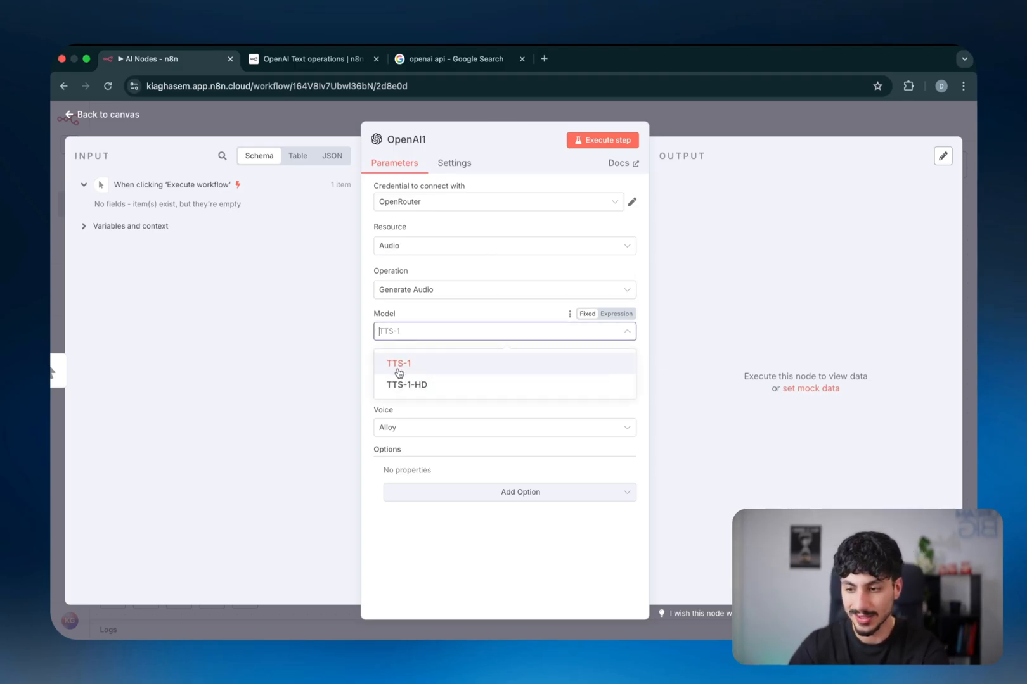
click(430, 376)
click(453, 336)
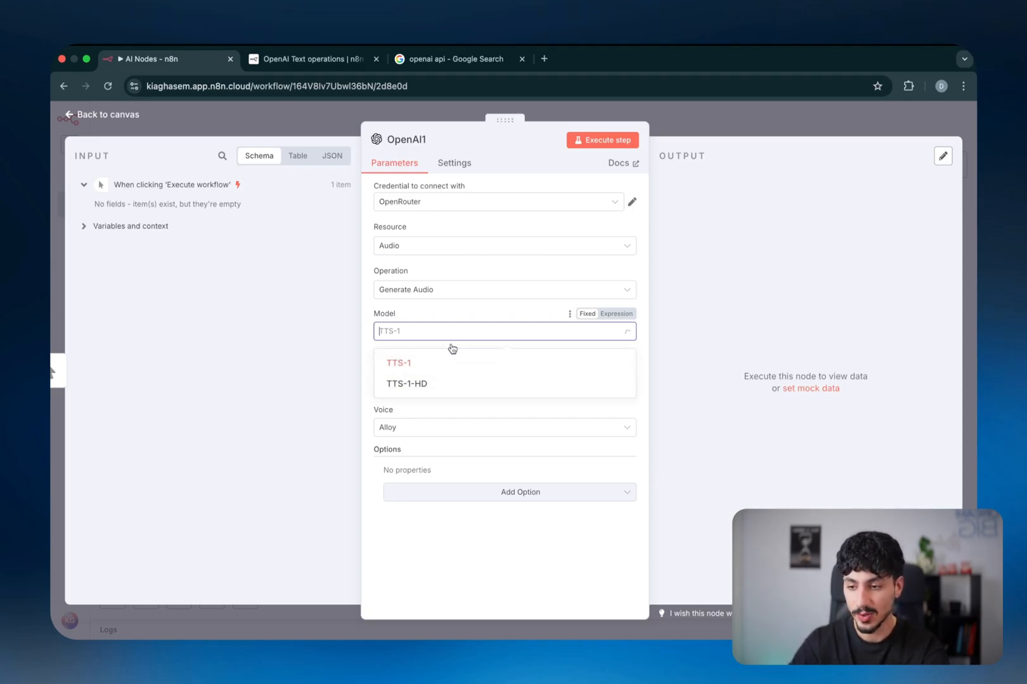
click(432, 387)
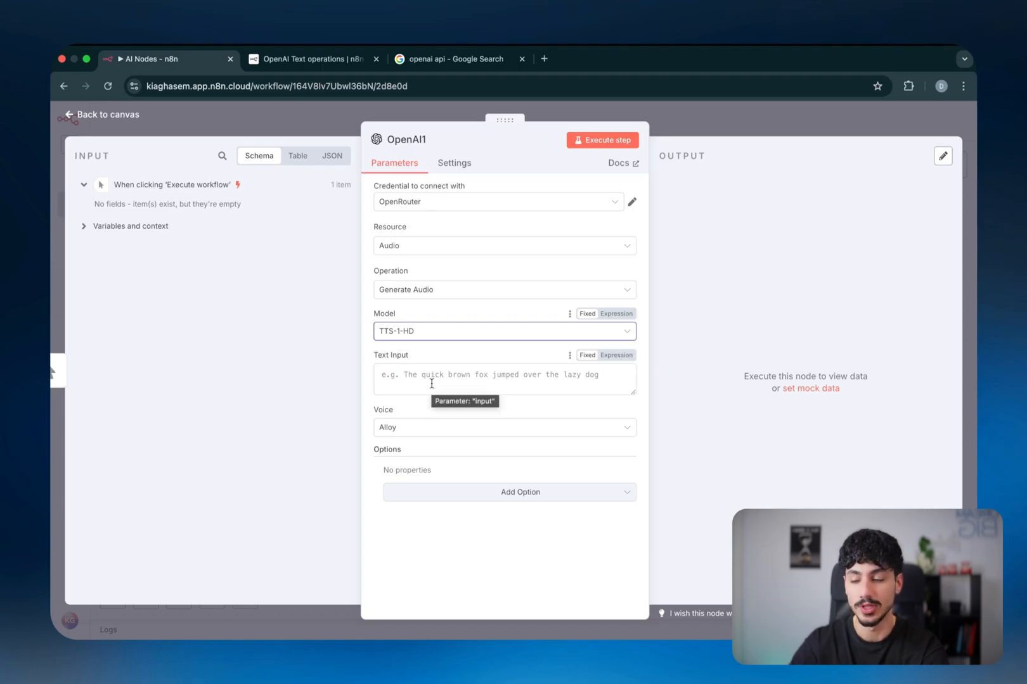
- Compare TTS-1 and TTS-1-HD with annotations, marking latency for TTS-1, and set the OpenAI1 node's model to TTS-1
click(498, 332)
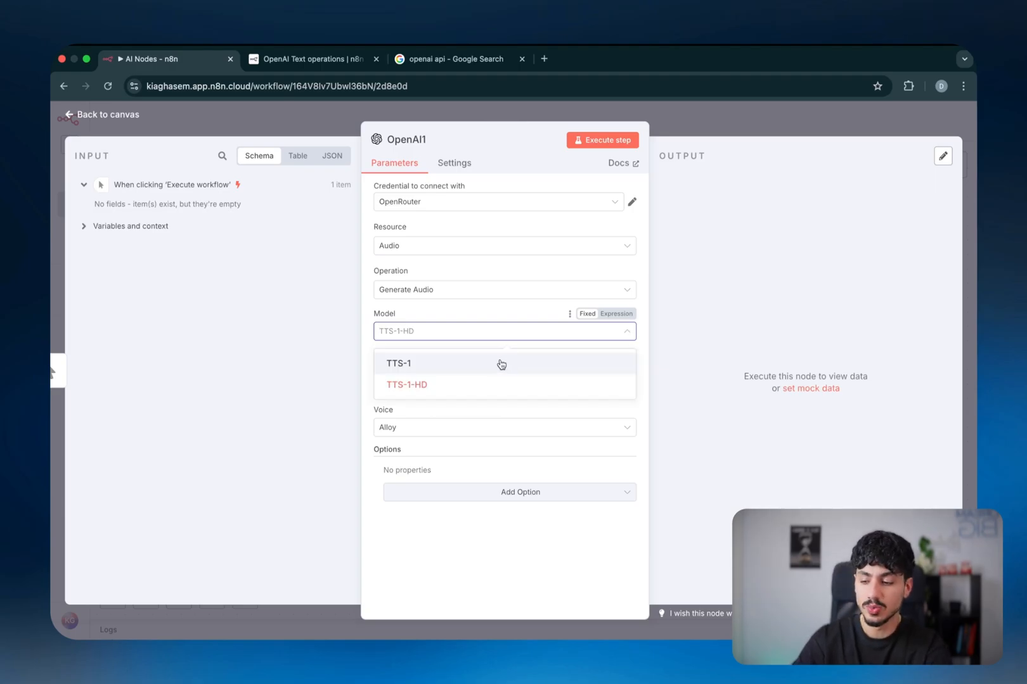
key(ctrl+a)
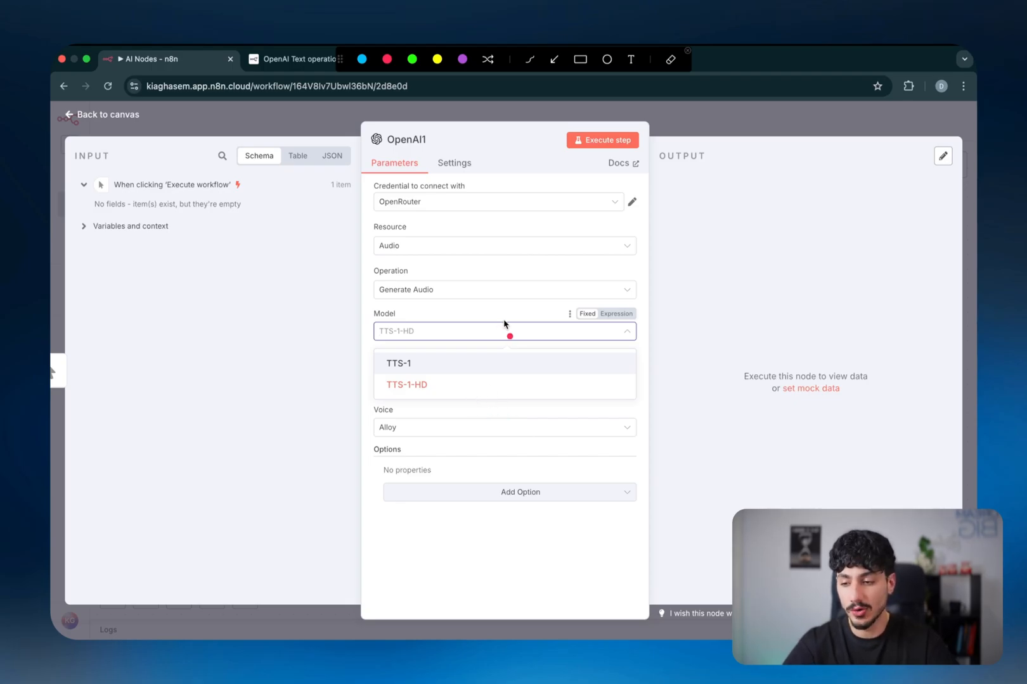
mouse_move(436, 391)
mouse_down()
mouse_move(375, 396)
mouse_move(439, 391)
mouse_up()
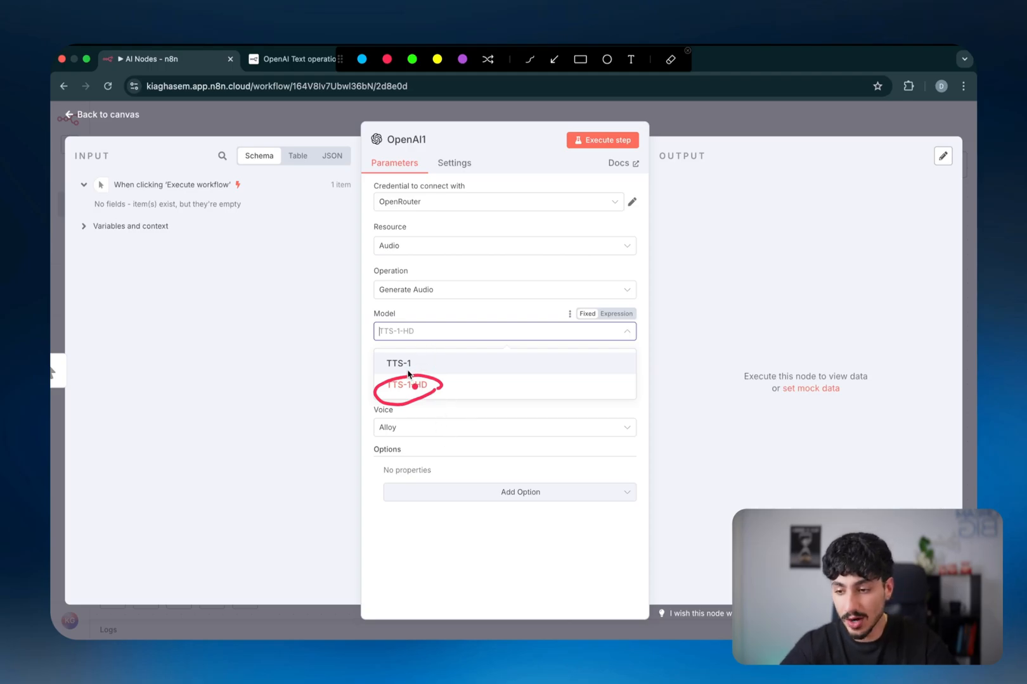
mouse_move(415, 377)
mouse_down()
mouse_move(378, 362)
mouse_move(526, 336)
mouse_move(512, 340)
mouse_up()
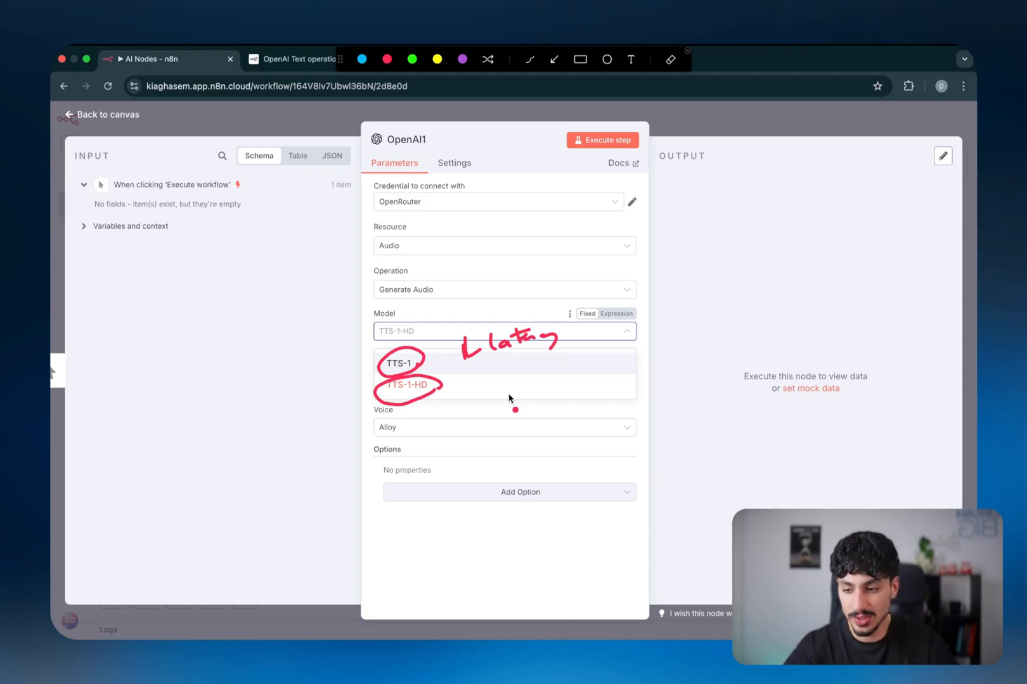
mouse_move(325, 391)
mouse_down()
mouse_move(372, 365)
mouse_move(366, 375)
mouse_up()
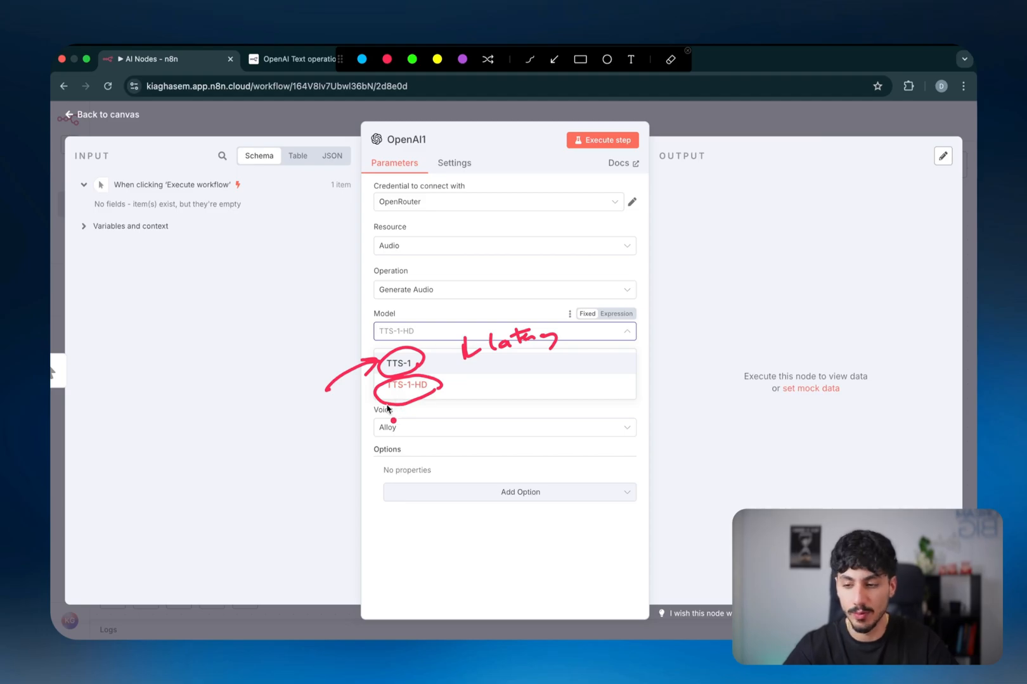
key(Escape)
click(399, 364)
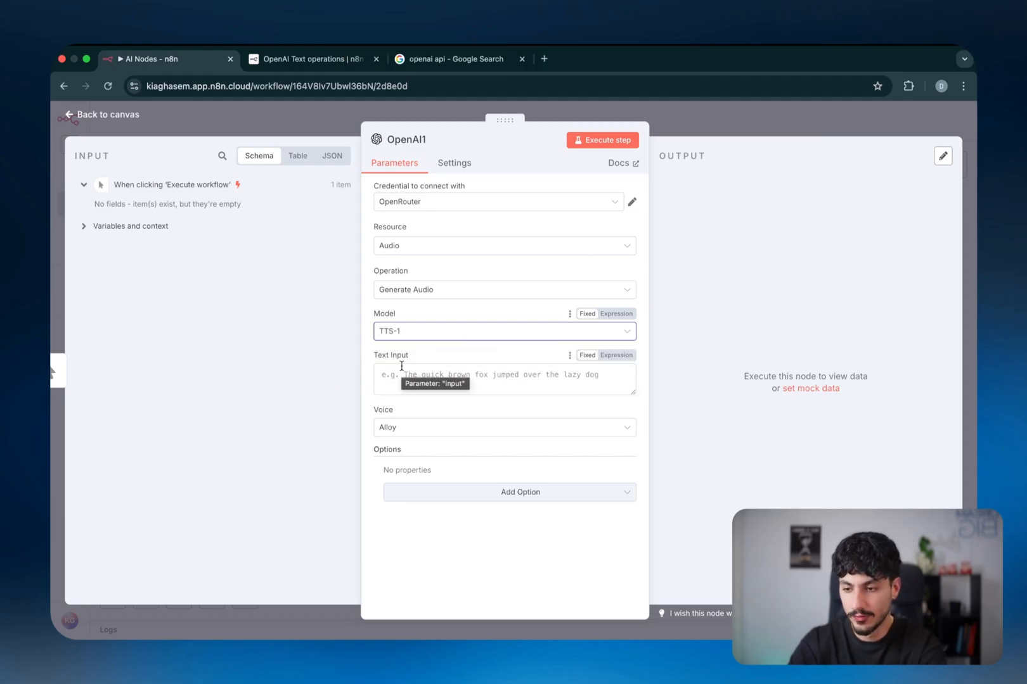
- Set the OpenAI1 node's voice to Echo and reopen the voice choices to pick another one
click(415, 428)
click(438, 483)
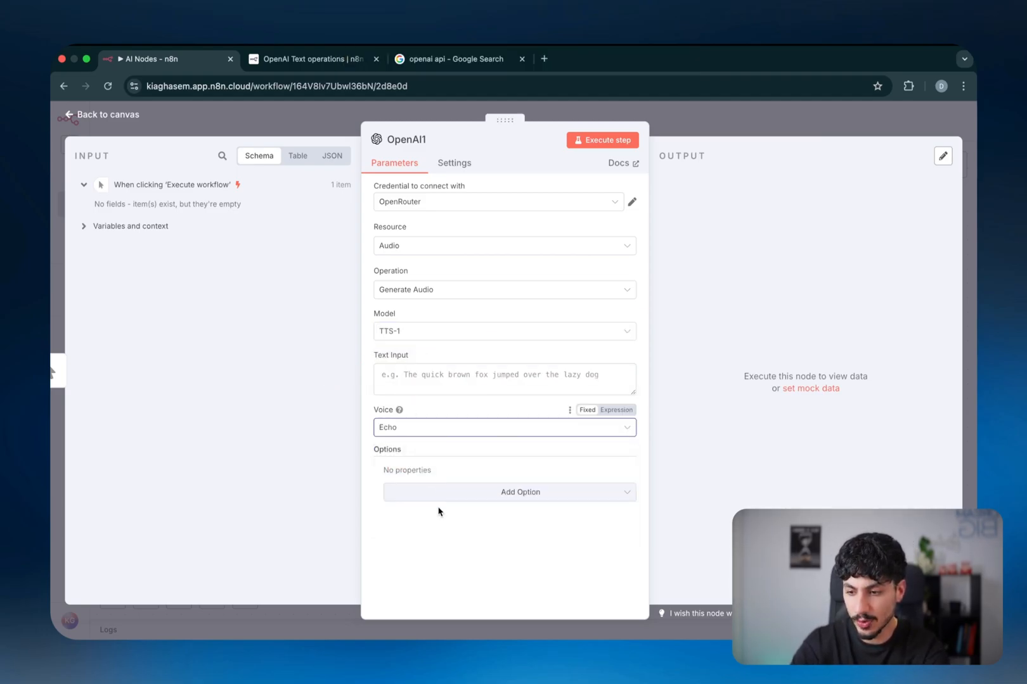
click(451, 437)
click(424, 523)
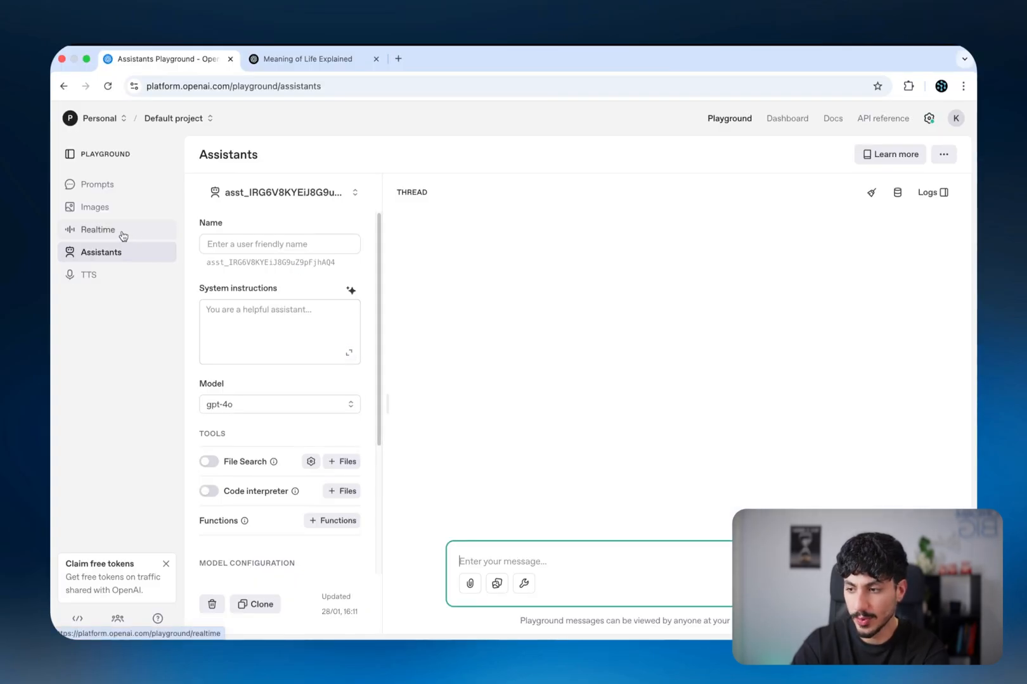
- Open the Realtime playground on the OpenAI platform and look through its available voices
click(123, 234)
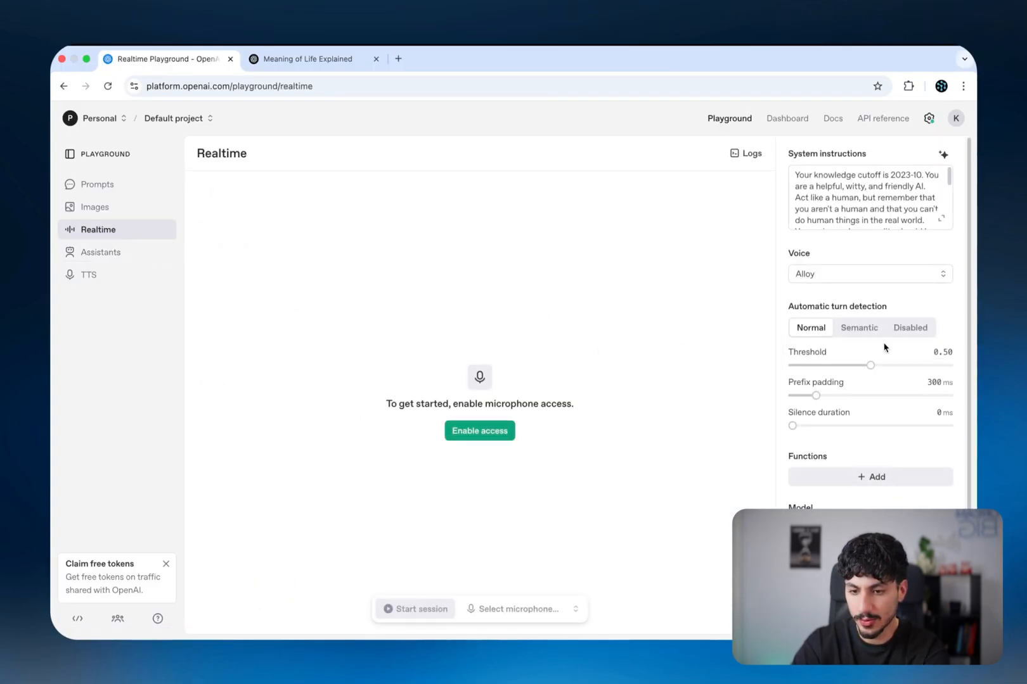
click(825, 275)
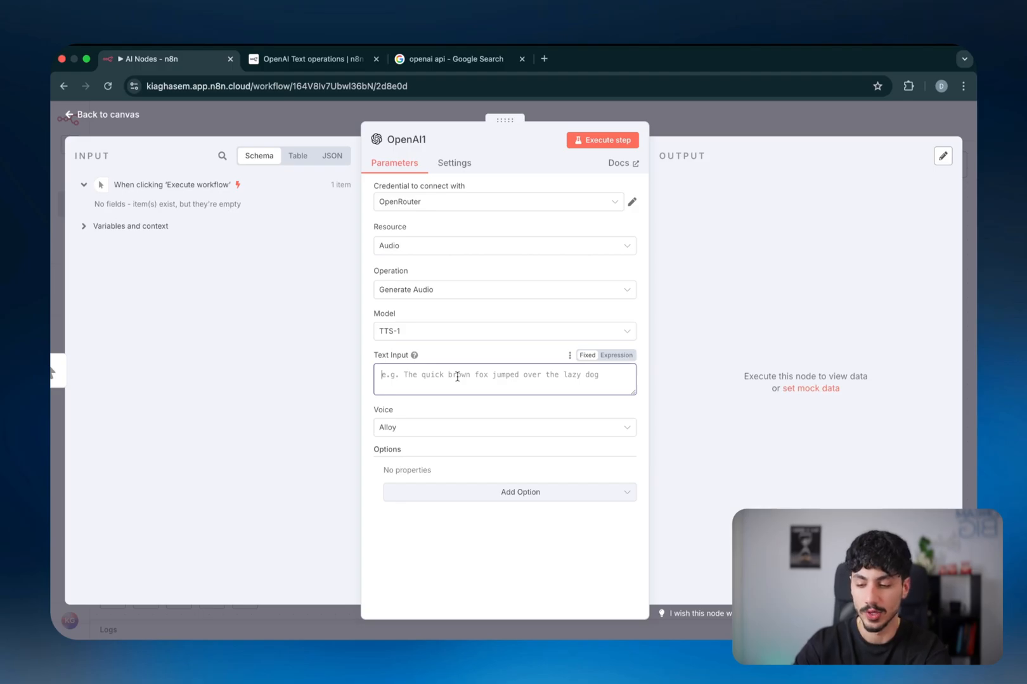
- Set the OpenAI1 node's text input to "The biggest change in history is right around the corner. AI is changing the way we do business forever." and add the MP3 Response Format option
text(The biggest change in history is right around the corner. AI is changing the way we do business forever.)
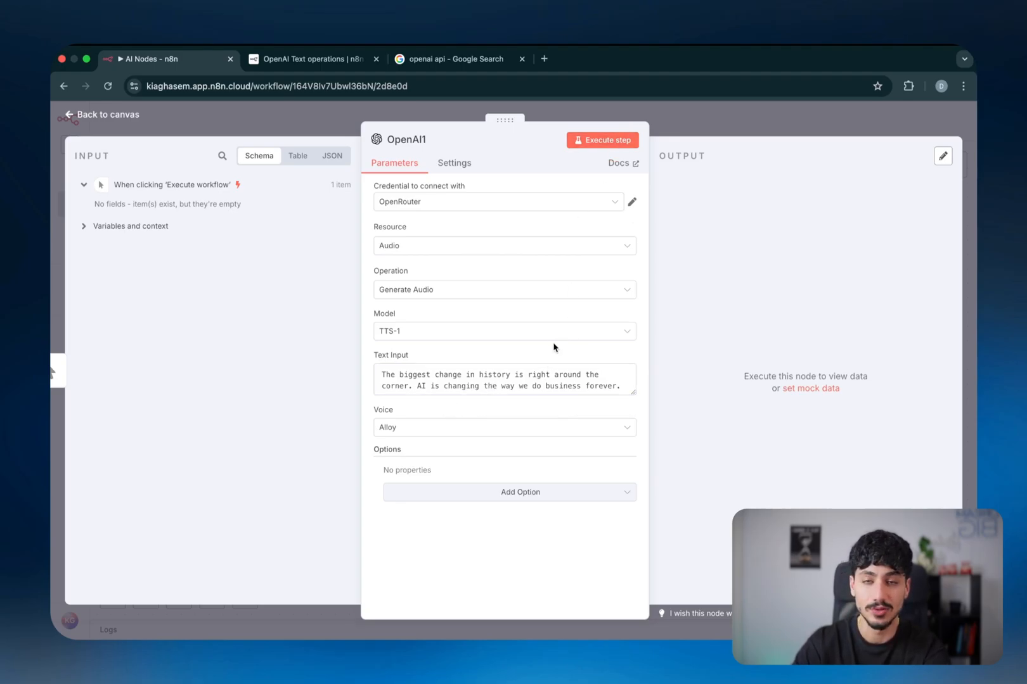
click(452, 492)
click(451, 491)
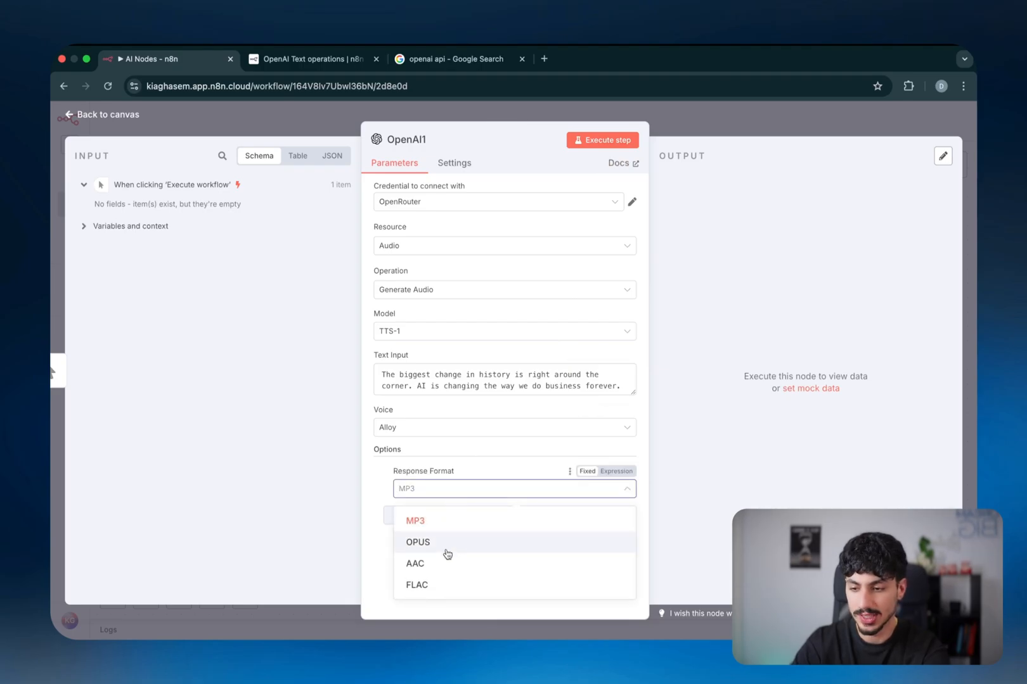
click(474, 473)
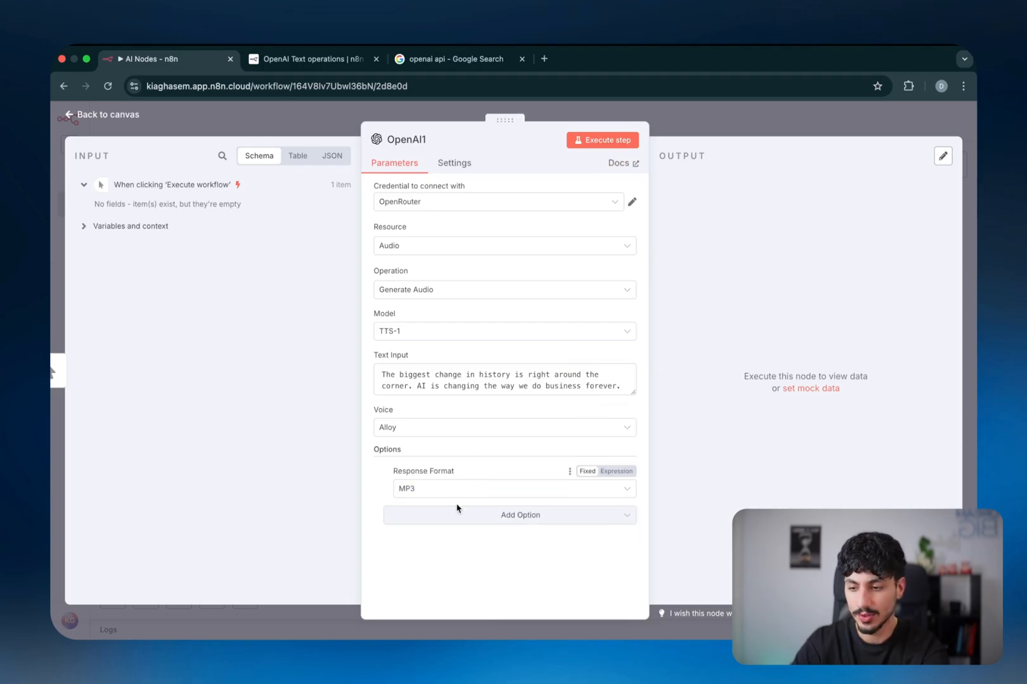
- Try adding the Audio Speed and Put Output in Field options to the OpenAI1 node, removing each one again
click(457, 514)
click(446, 539)
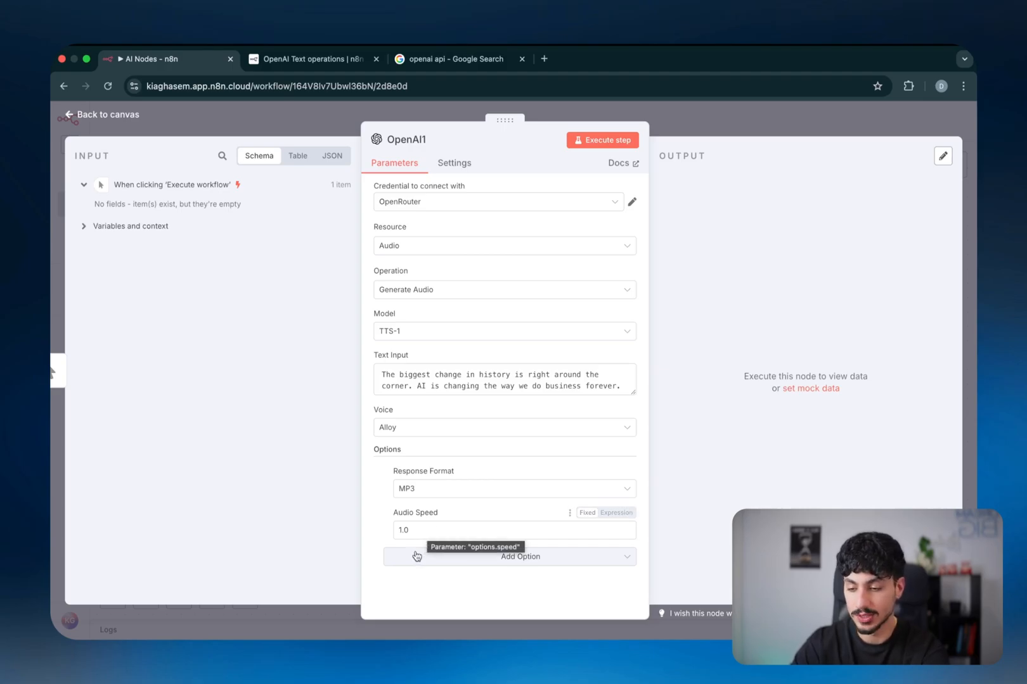
click(388, 513)
click(415, 519)
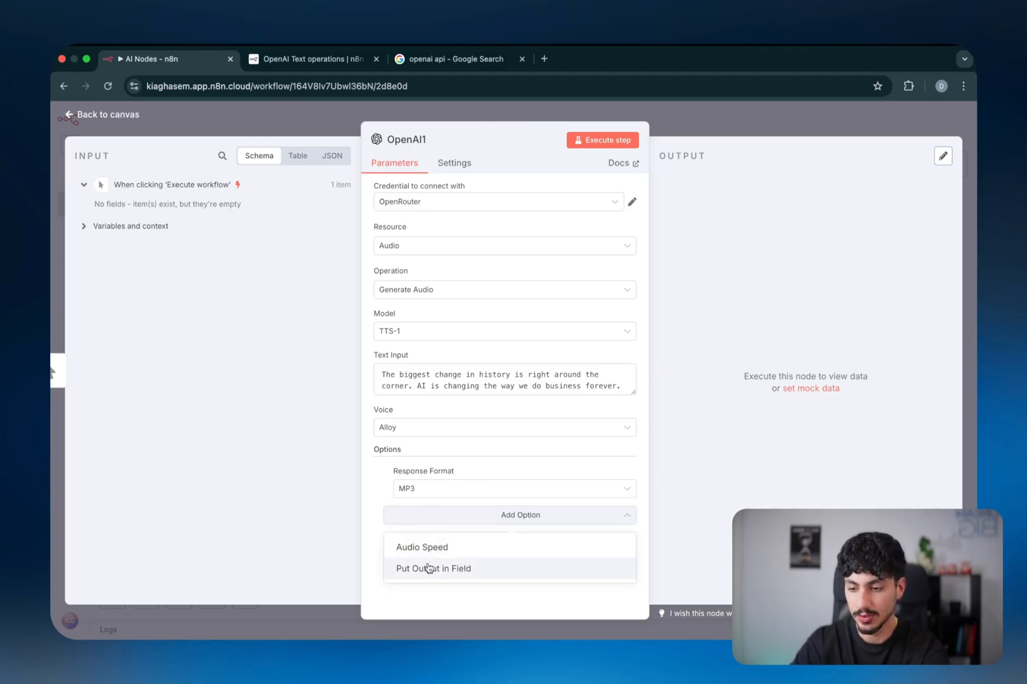
click(429, 568)
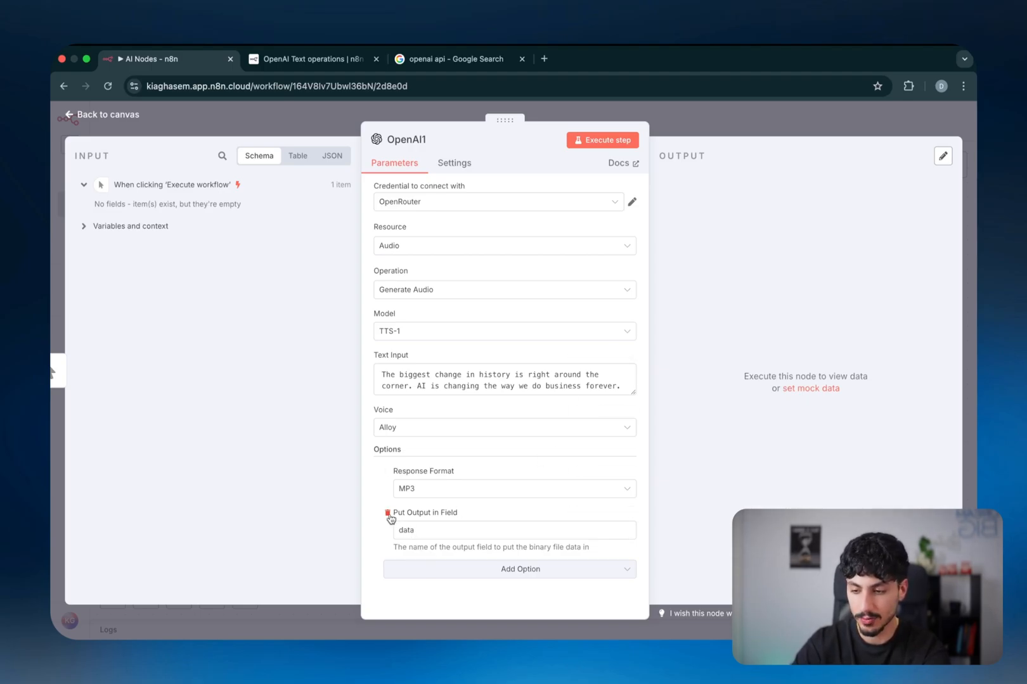
click(388, 514)
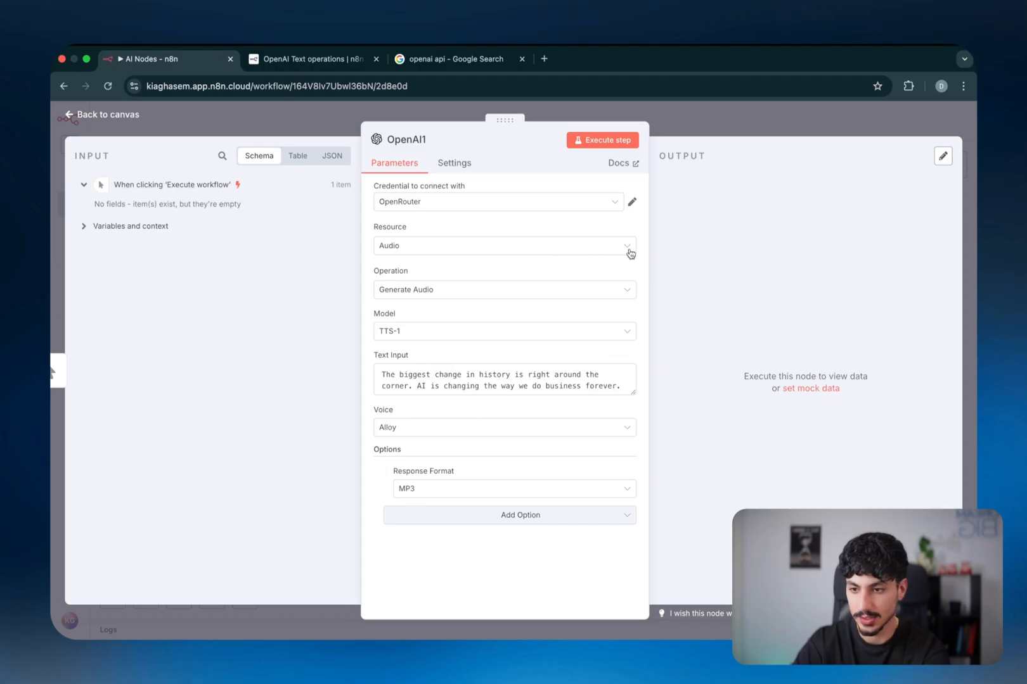
- Run the OpenAI1 node with the New OpenAI Credential and download the generated audio.mp3 file
click(602, 141)
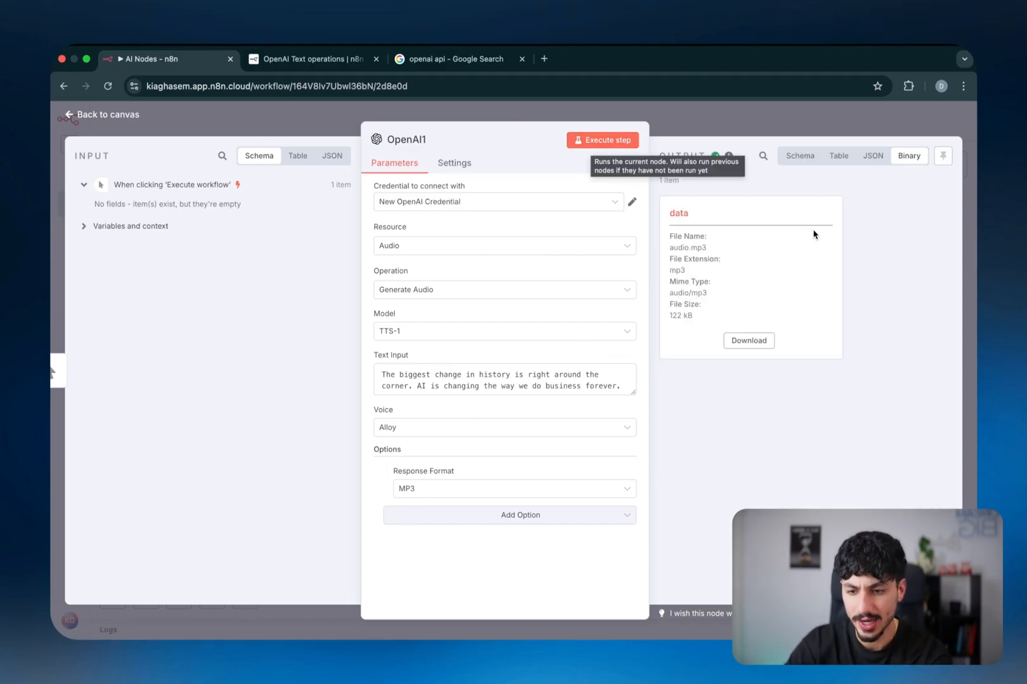
click(750, 340)
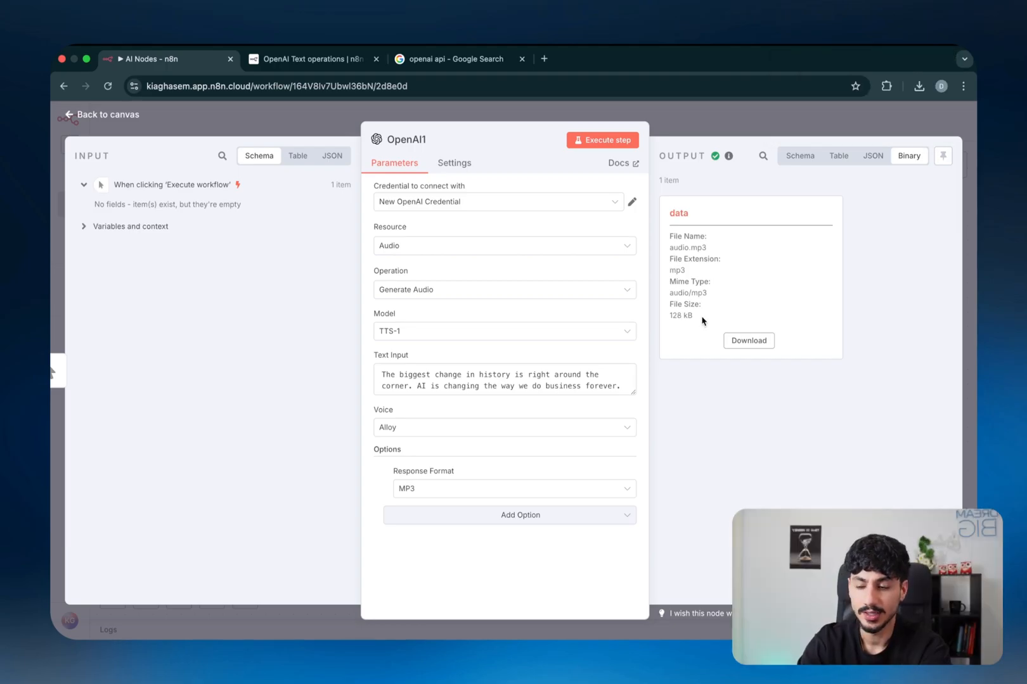
click(563, 290)
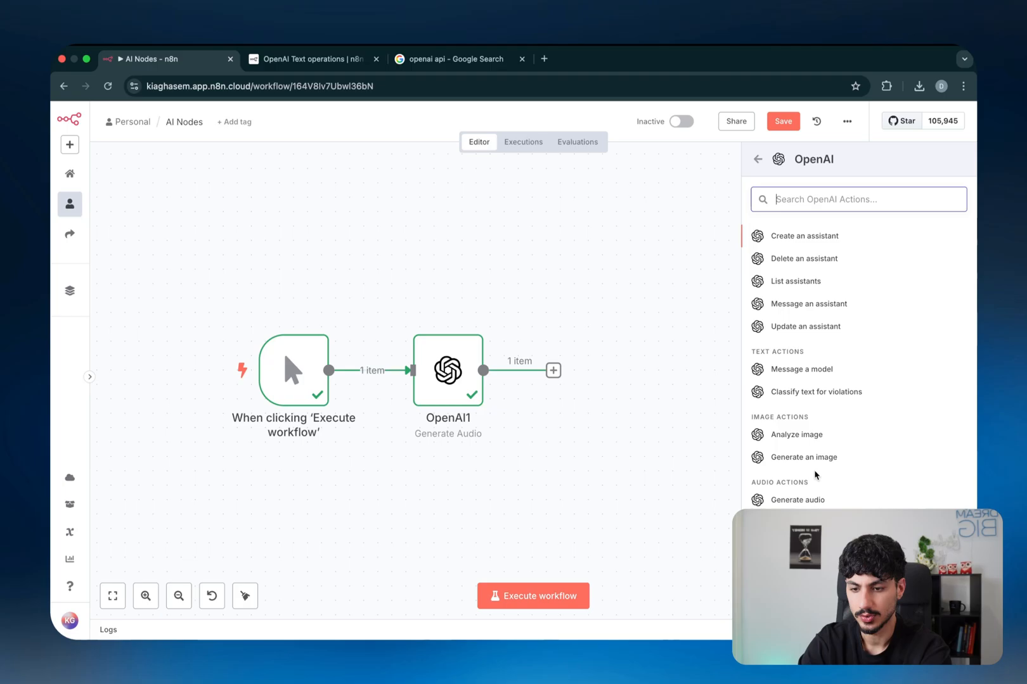
- Add an OpenAI Transcribe a Recording node after OpenAI1 and run it on the data input field
scroll(814, 477, down, 2)
click(807, 485)
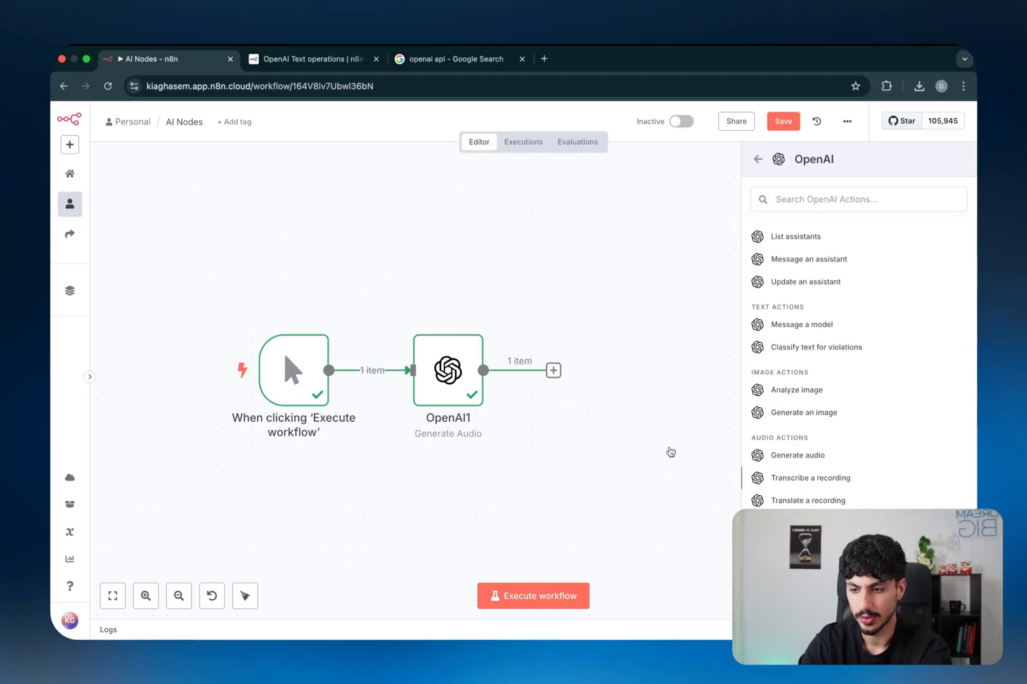
double_click(95, 222)
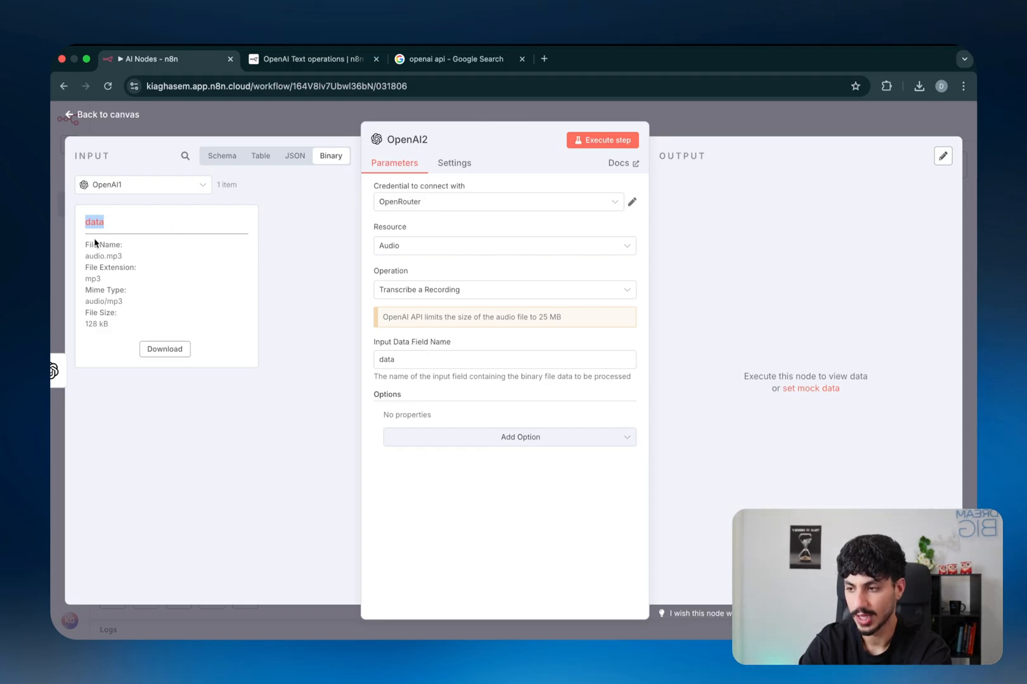
click(602, 140)
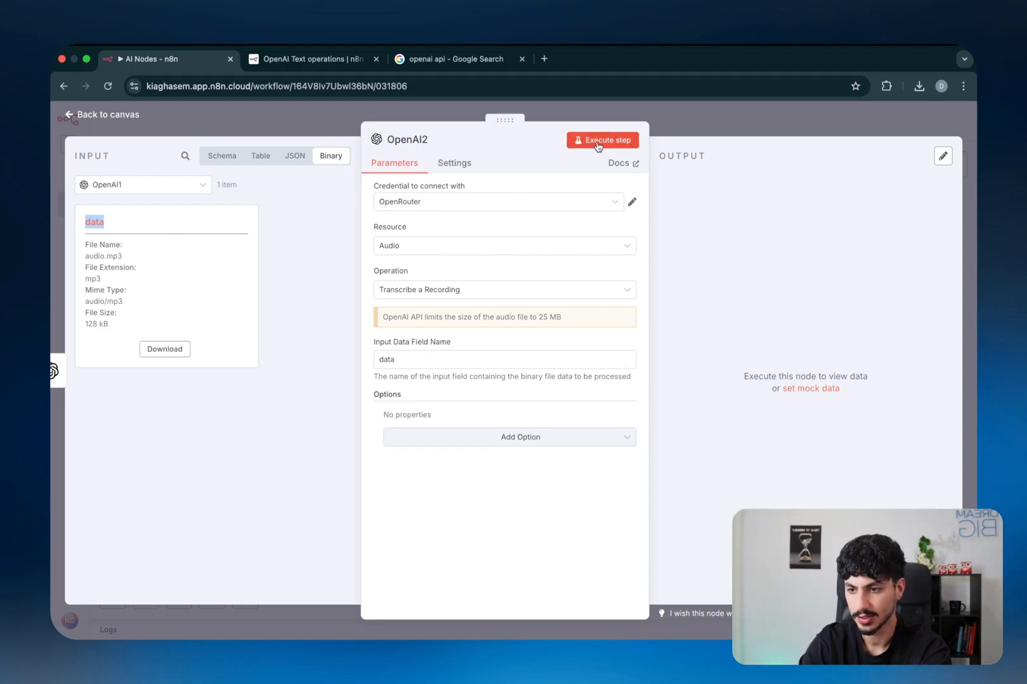
- Switch the OpenAI2 node's credential to New OpenAI Credential, rerun the transcription, and highlight the transcribed text
click(562, 203)
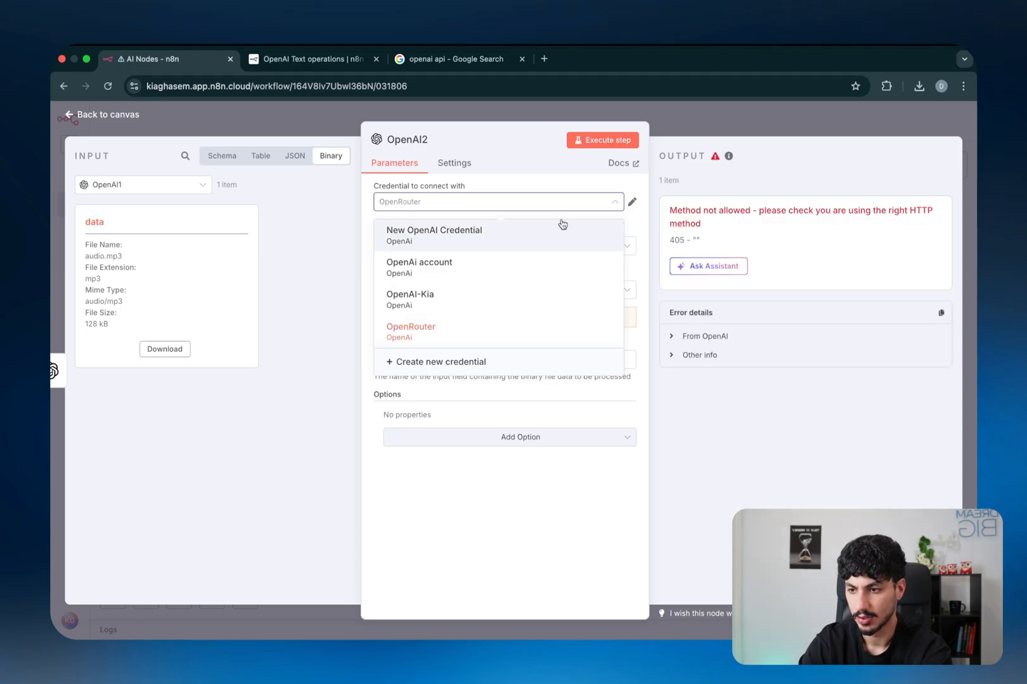
click(563, 227)
click(602, 140)
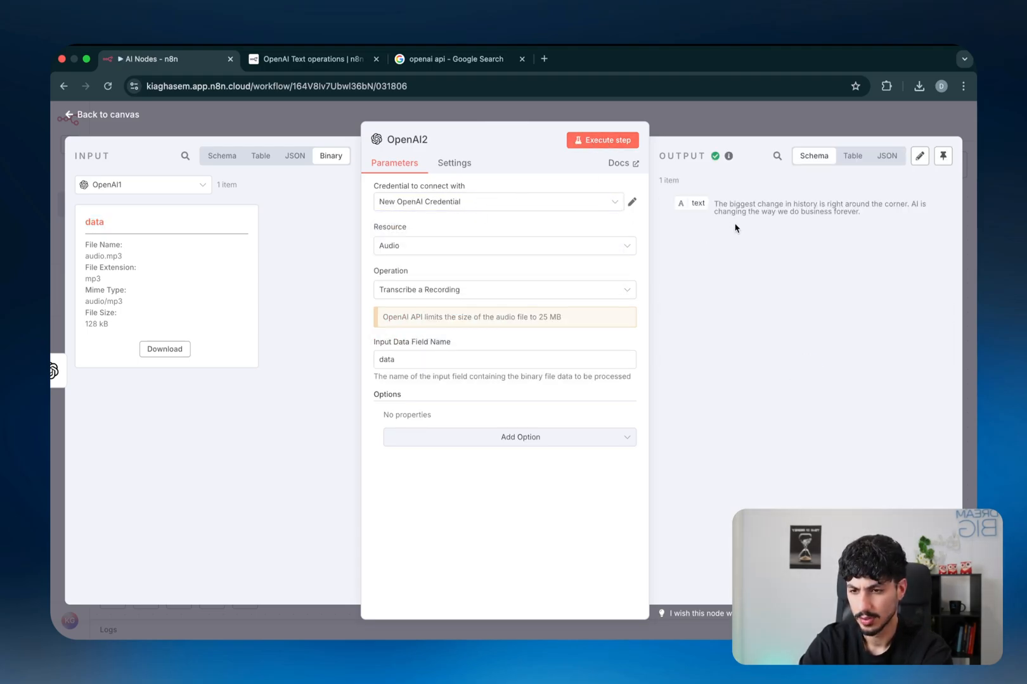
triple_click(719, 201)
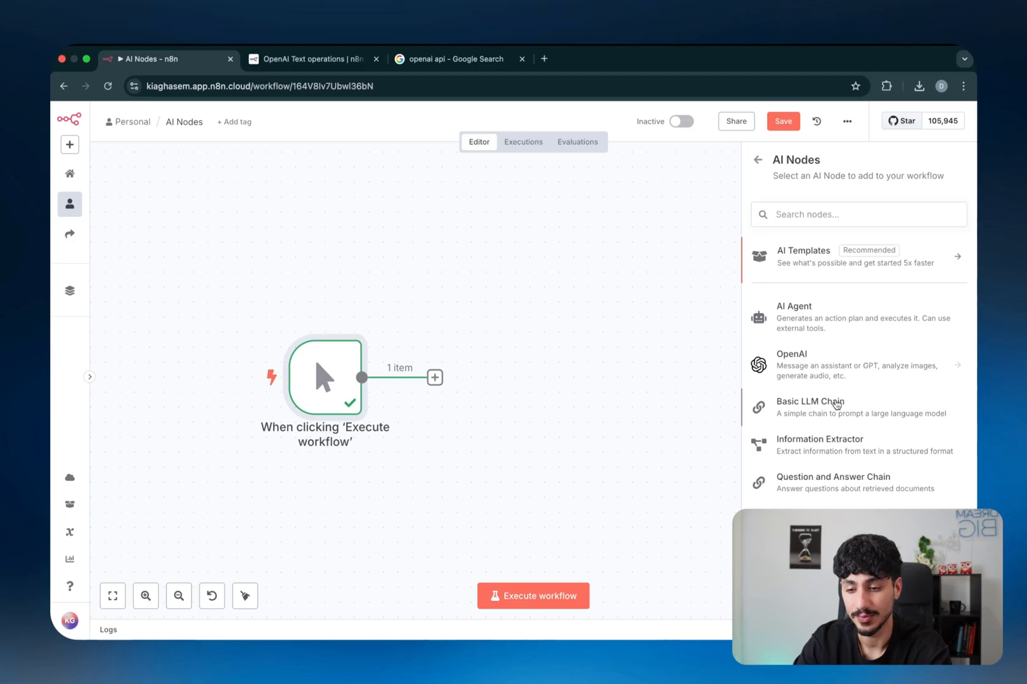
- Add a Basic LLM Chain node after the manual trigger and enable Require Specific Output Format
click(836, 405)
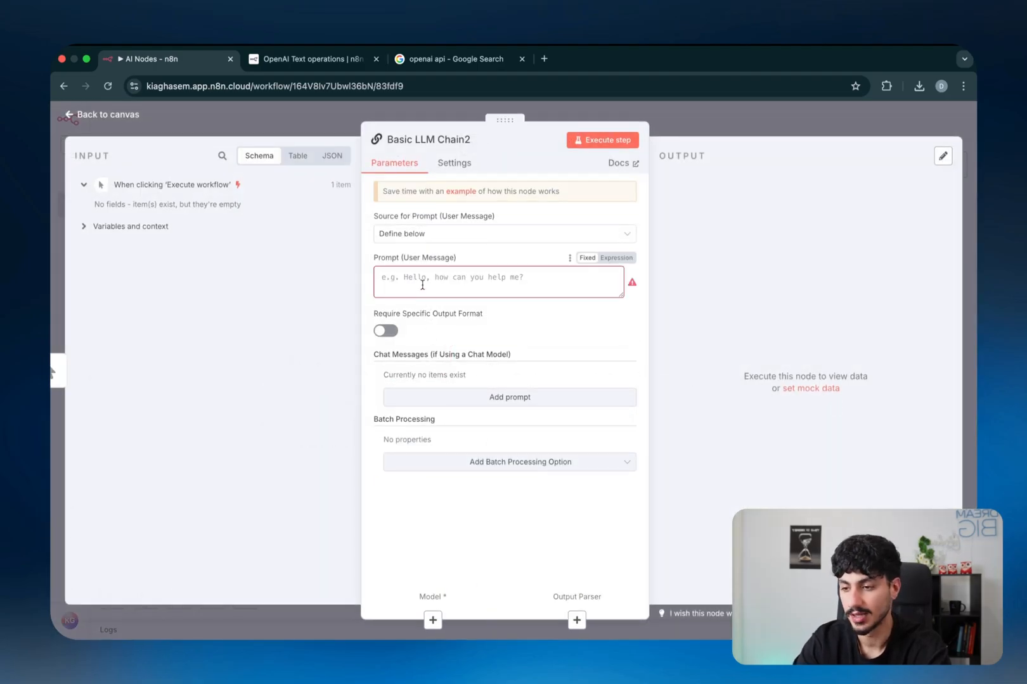
drag(386, 262, 444, 262)
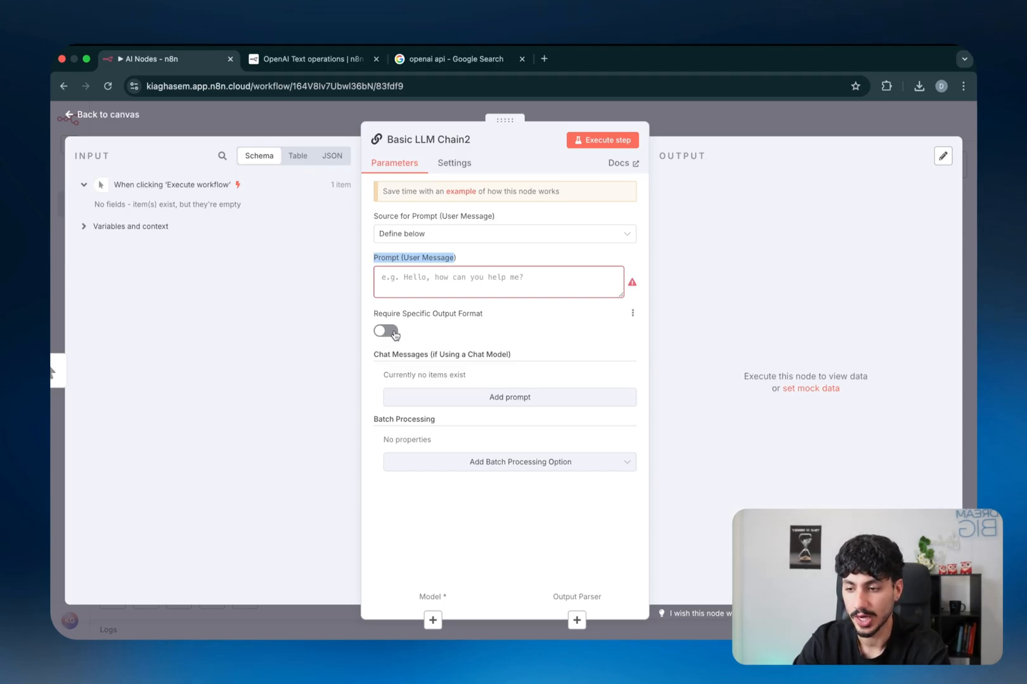
click(388, 331)
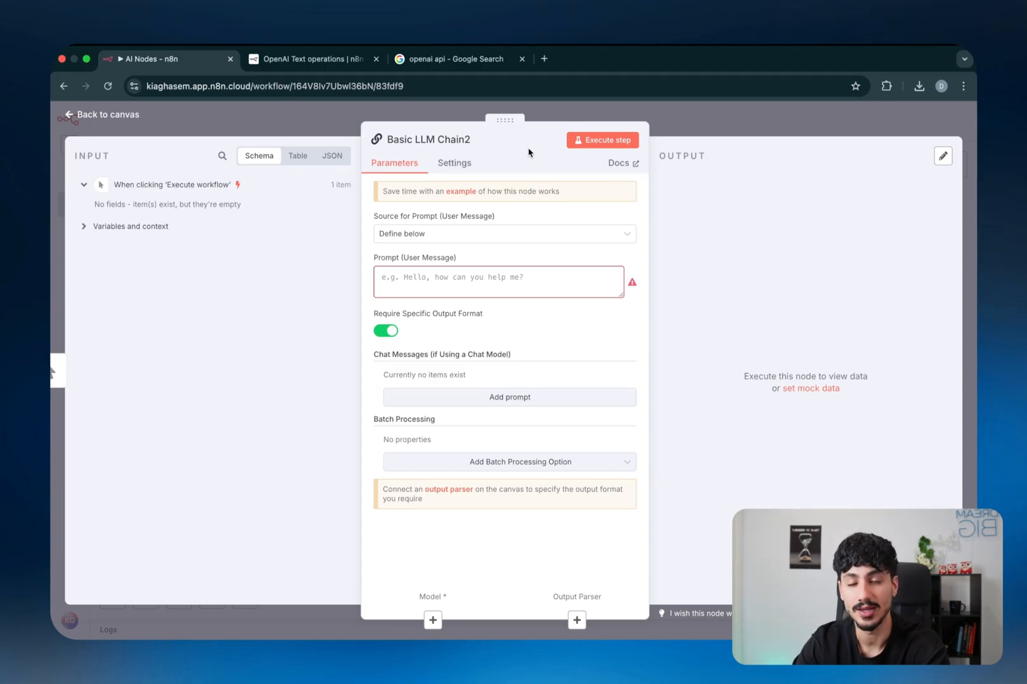
click(561, 115)
- Sketch data passing from the Basic LLM Chain node through two downstream nodes, cross out the handoff, and clear the annotations
key(super+shift+a)
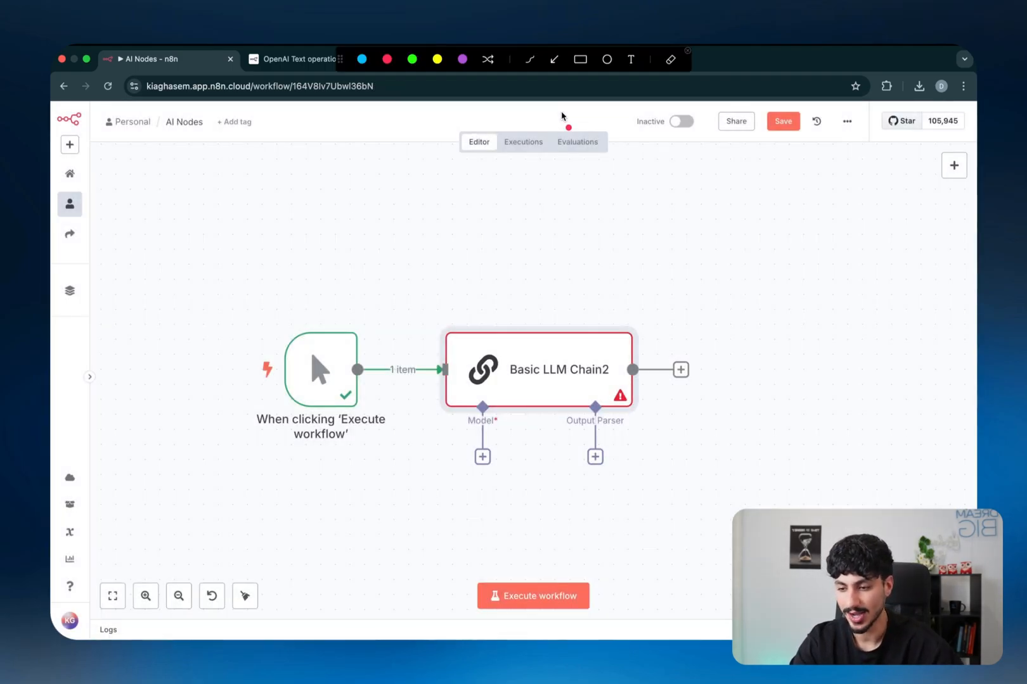
mouse_move(734, 318)
mouse_down()
mouse_move(793, 307)
mouse_move(727, 362)
mouse_up()
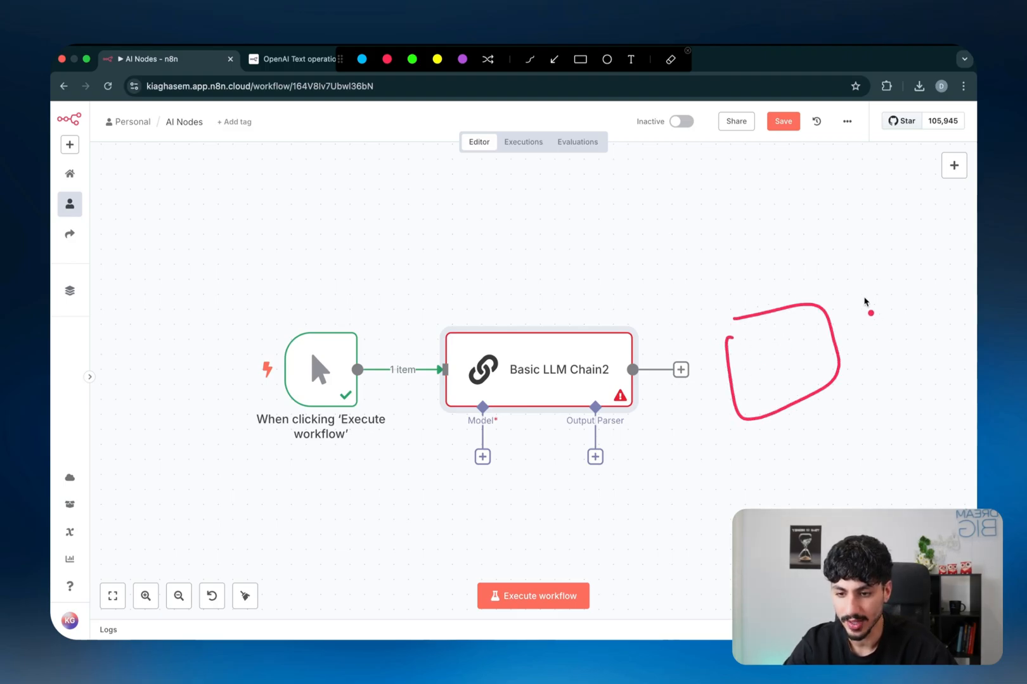
mouse_move(893, 293)
mouse_down()
mouse_move(883, 329)
mouse_move(895, 311)
mouse_up()
mouse_move(551, 398)
mouse_down()
mouse_move(543, 395)
mouse_move(577, 400)
mouse_move(570, 412)
mouse_move(709, 393)
mouse_move(763, 362)
mouse_move(820, 375)
mouse_move(814, 366)
mouse_move(873, 373)
mouse_move(923, 344)
mouse_move(919, 355)
mouse_up()
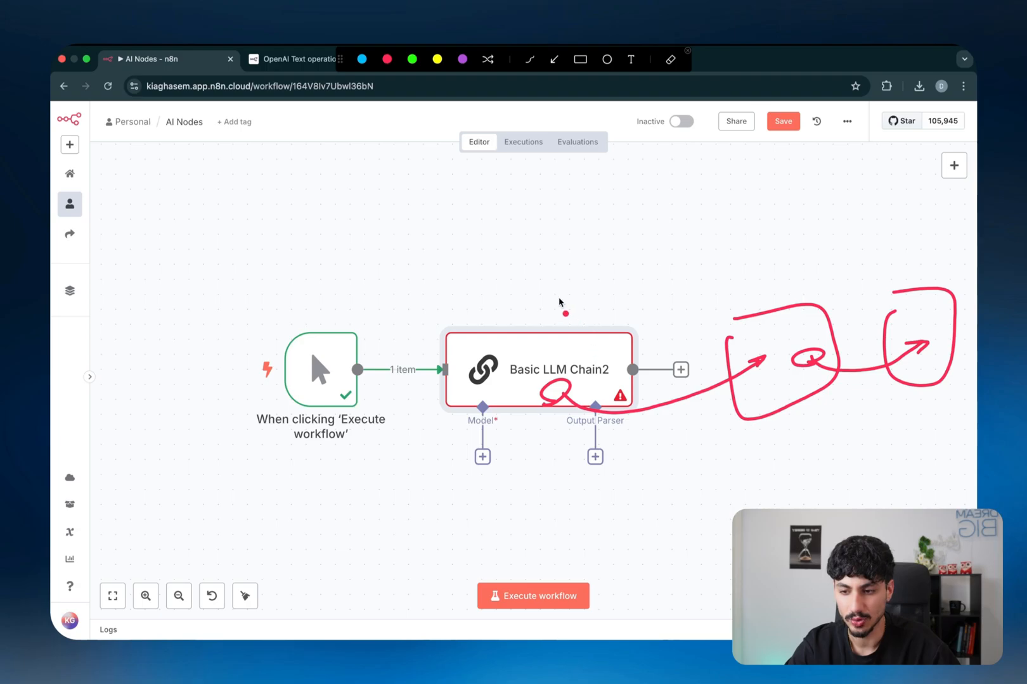
mouse_move(552, 298)
mouse_down()
mouse_move(567, 298)
mouse_move(568, 319)
mouse_up()
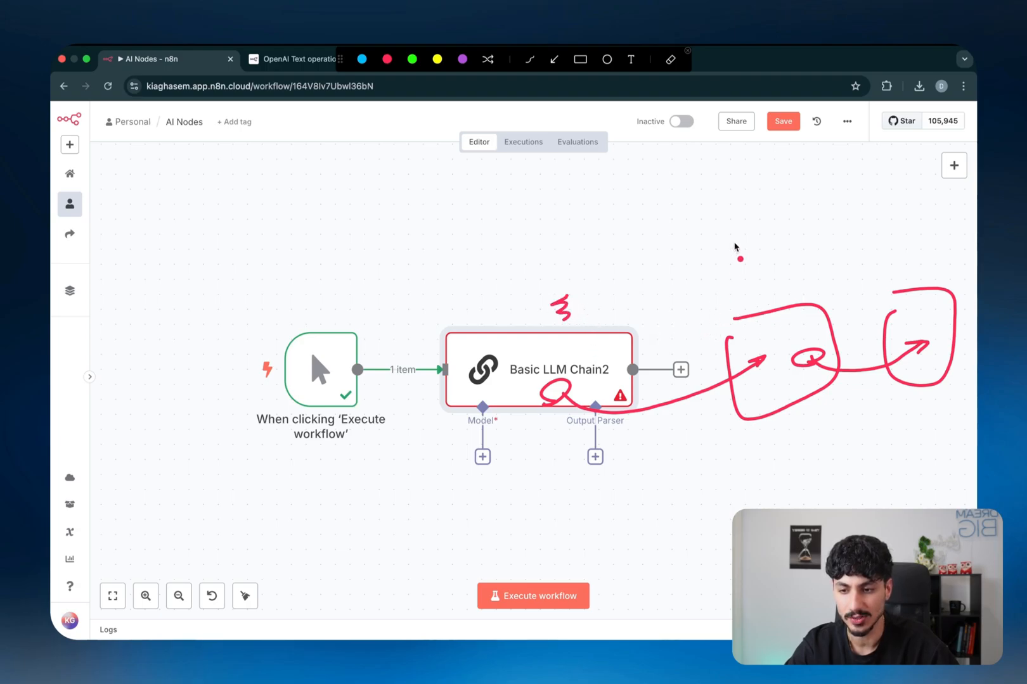
drag(735, 260, 682, 483)
drag(682, 294, 742, 454)
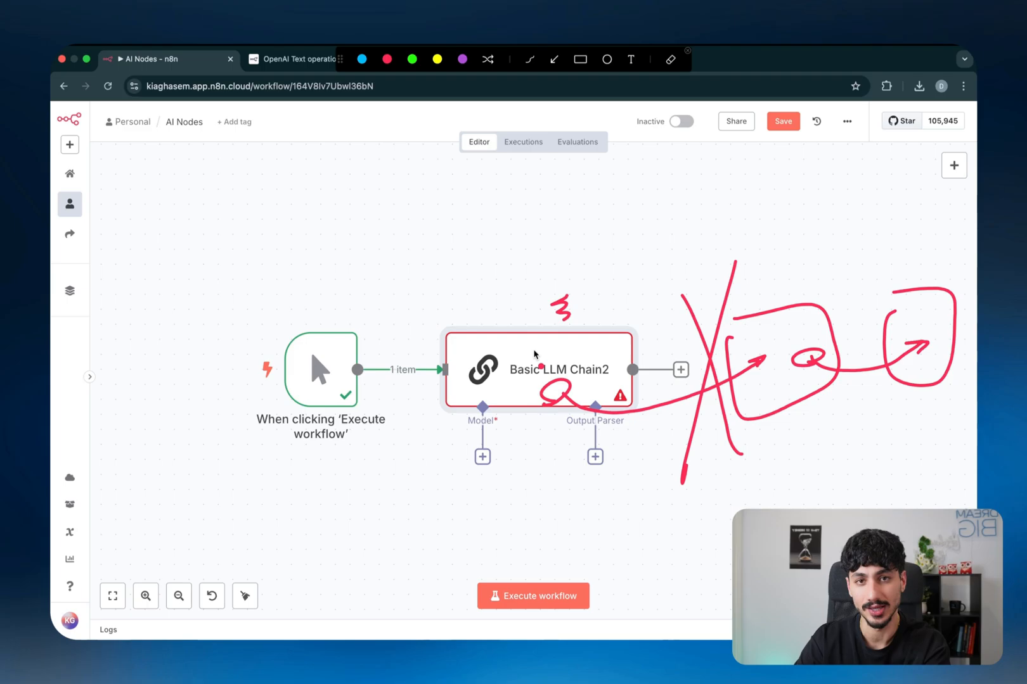
key(Escape)
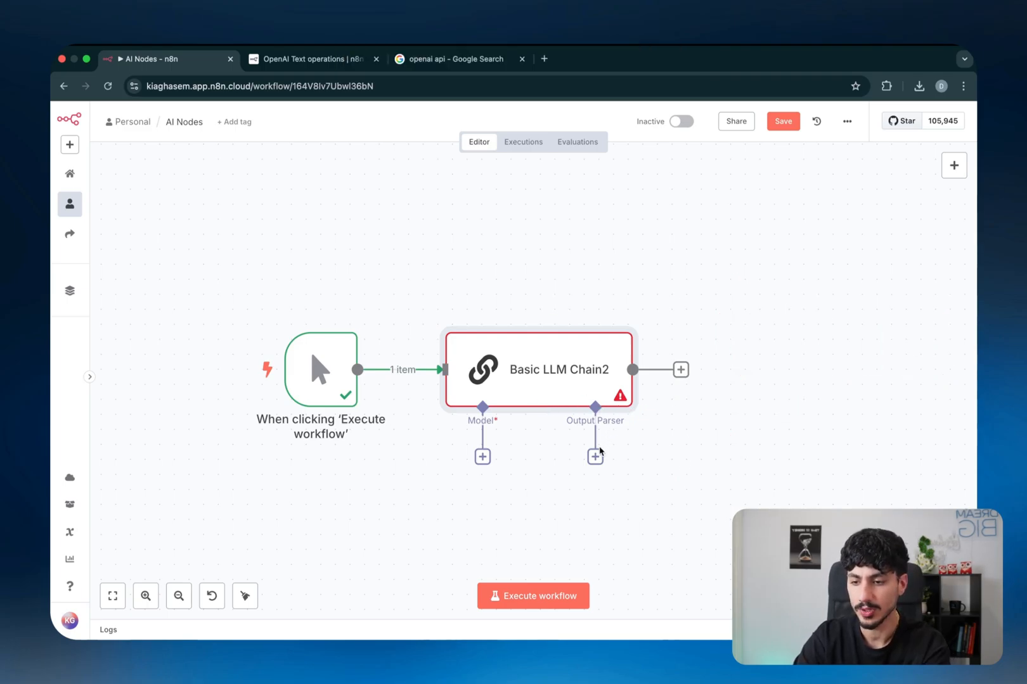
- Attach a Structured Output Parser to the Basic LLM Chain node, keeping the Generate From JSON Example schema type
click(595, 457)
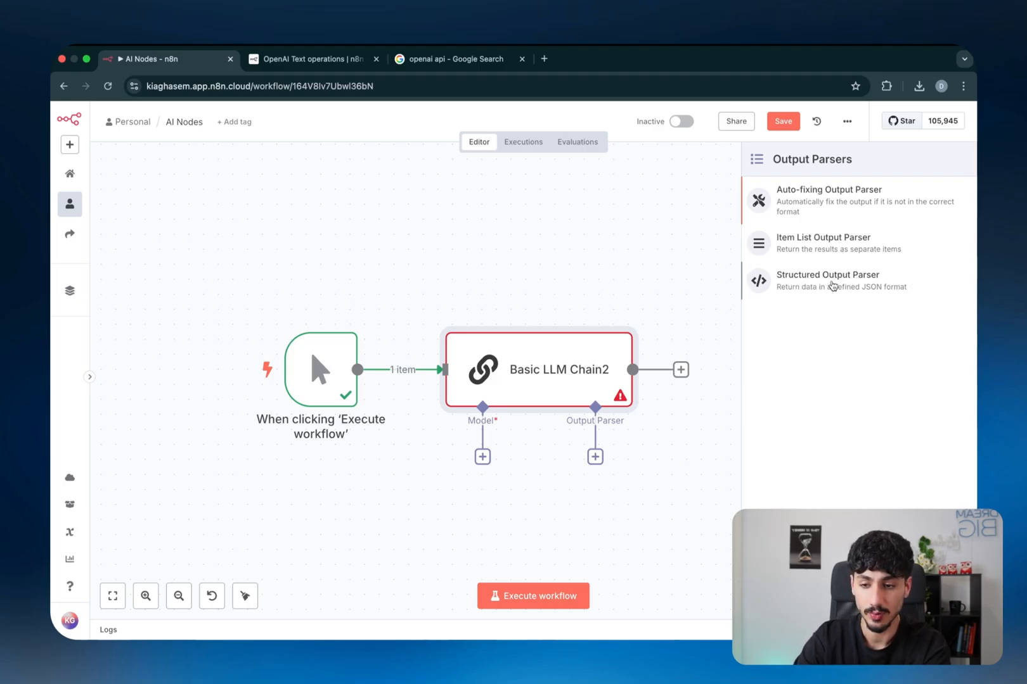
click(833, 287)
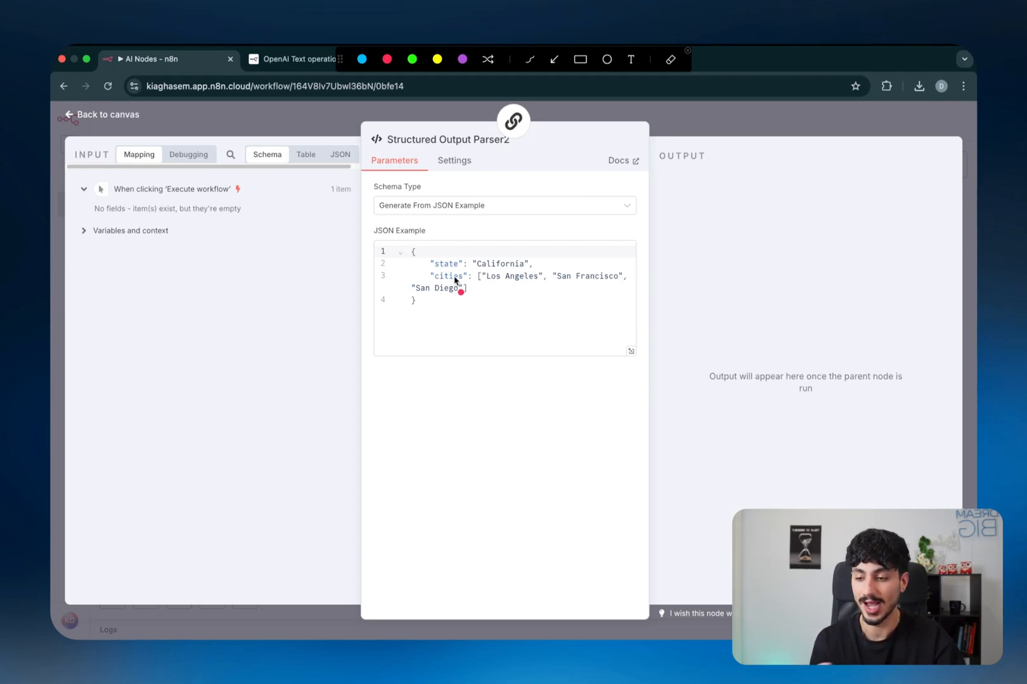
key(Escape)
click(470, 212)
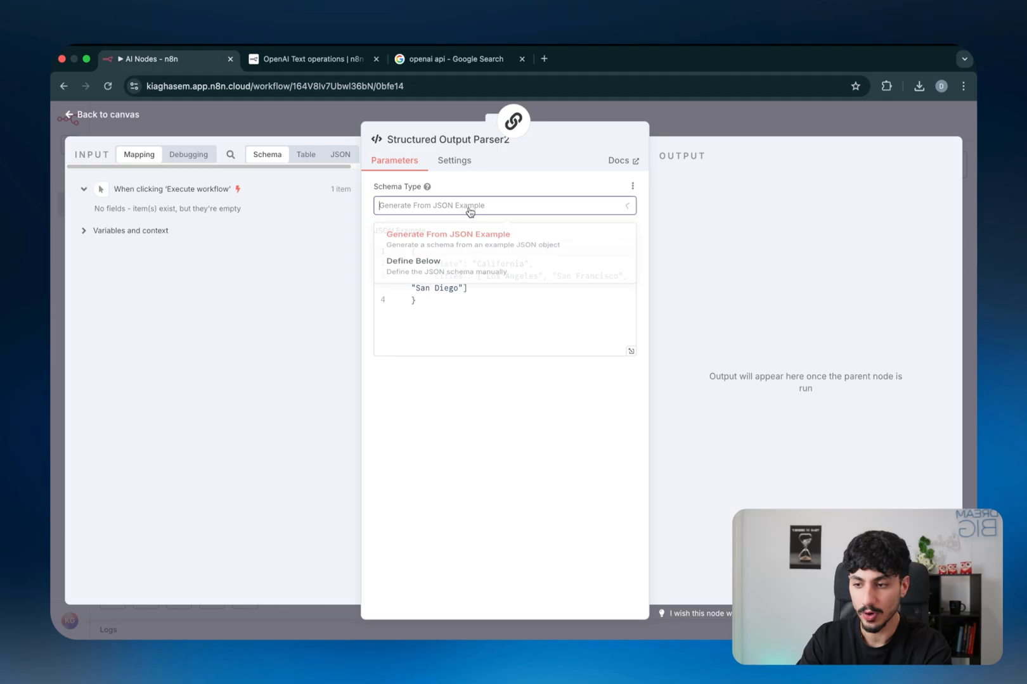
click(470, 212)
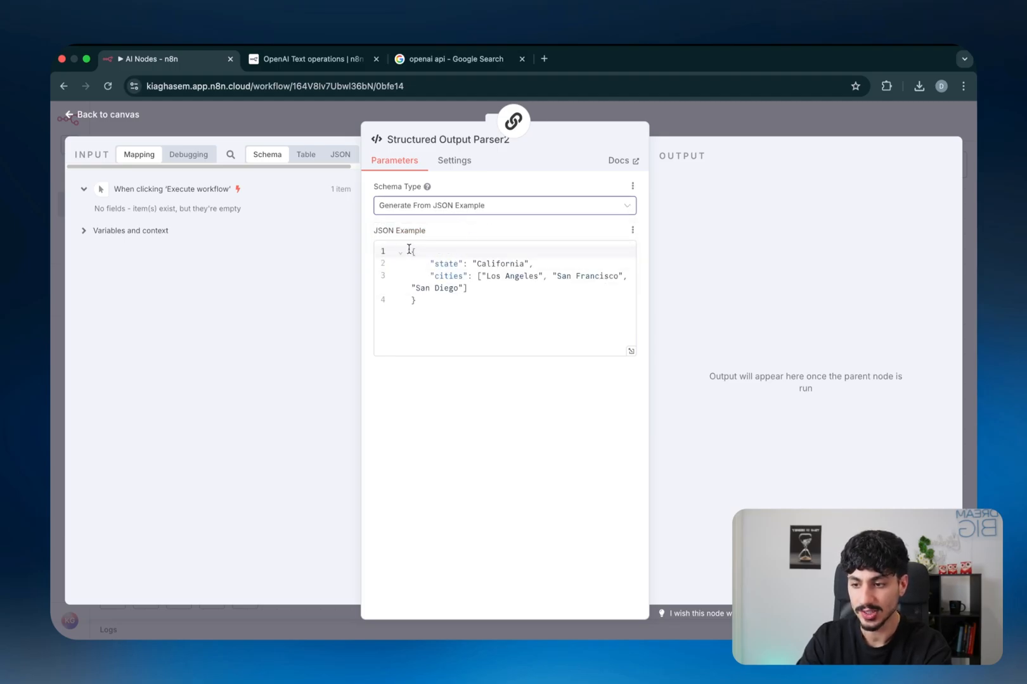
- Examine the parser's JSON example, highlighting the whole object and its state and cities keys
drag(408, 249, 417, 305)
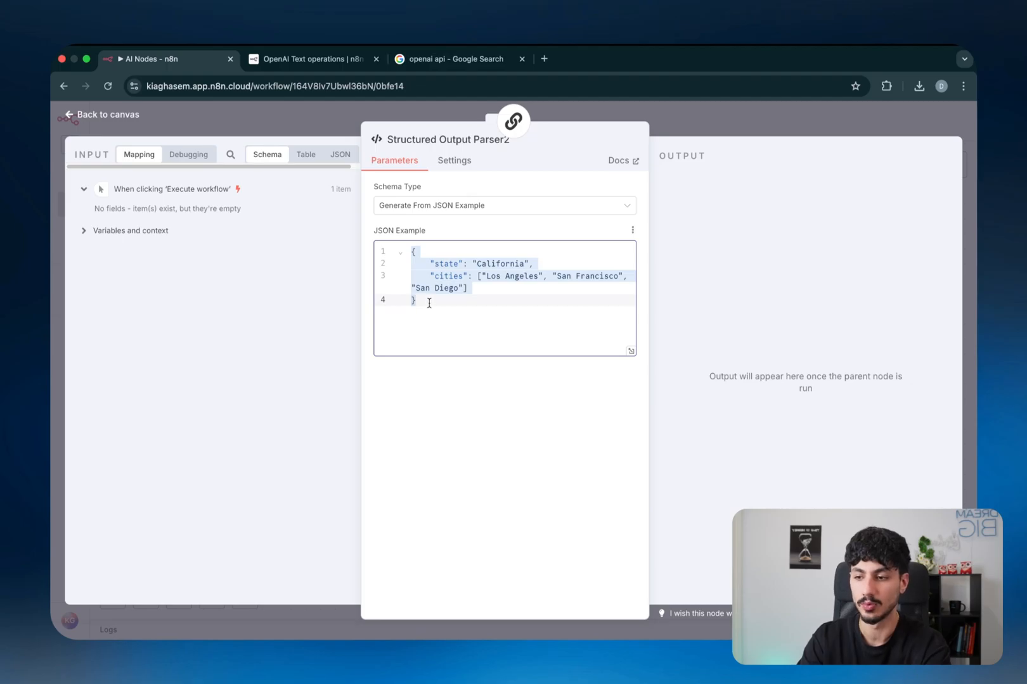
double_click(455, 262)
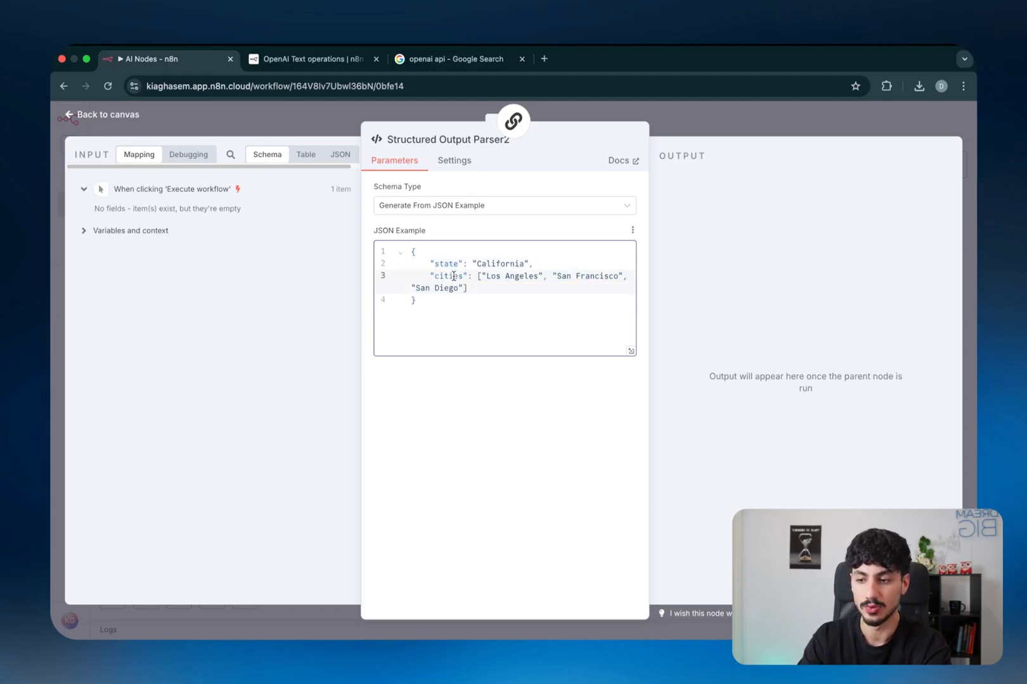
triple_click(493, 261)
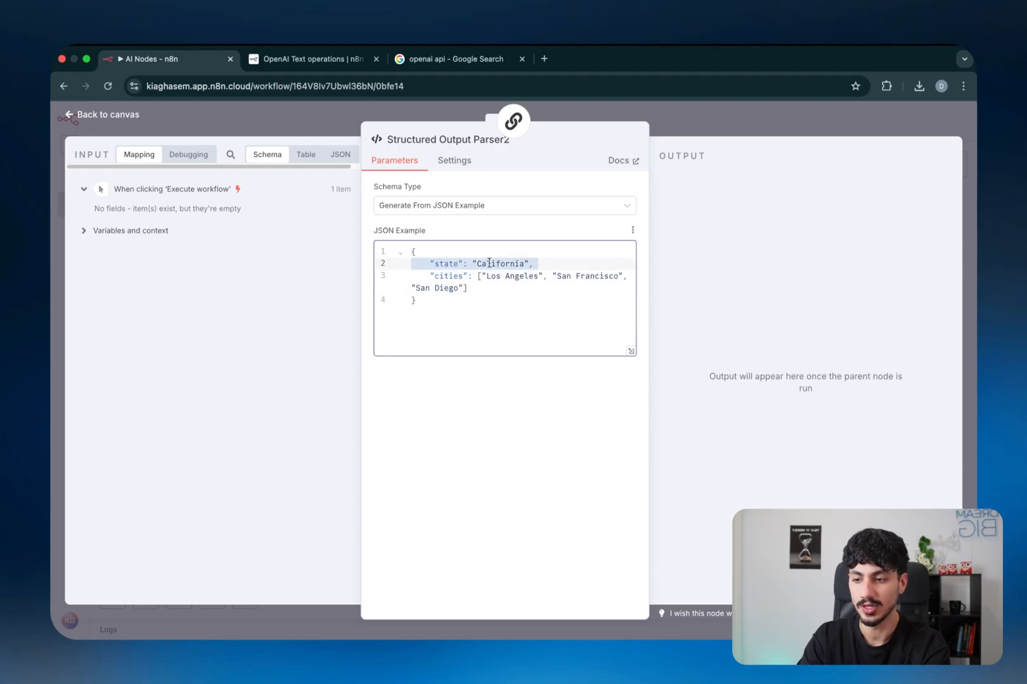
click(444, 264)
double_click(450, 276)
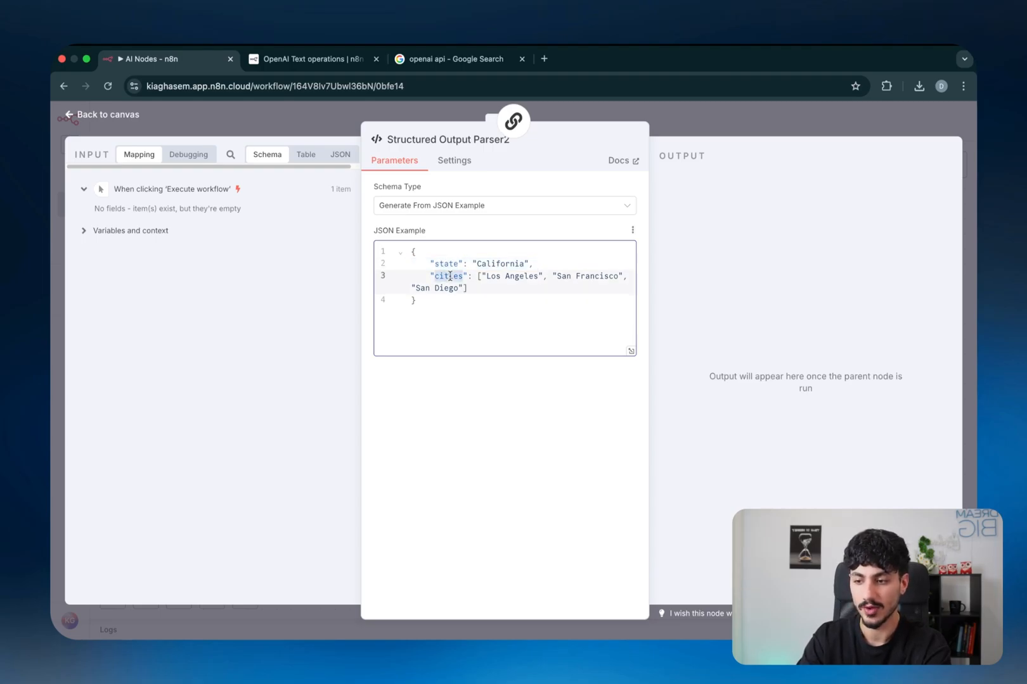
- Set the Structured Output Parser's schema type to Define Below, highlight the example input schema, and close the node
drag(486, 276, 518, 274)
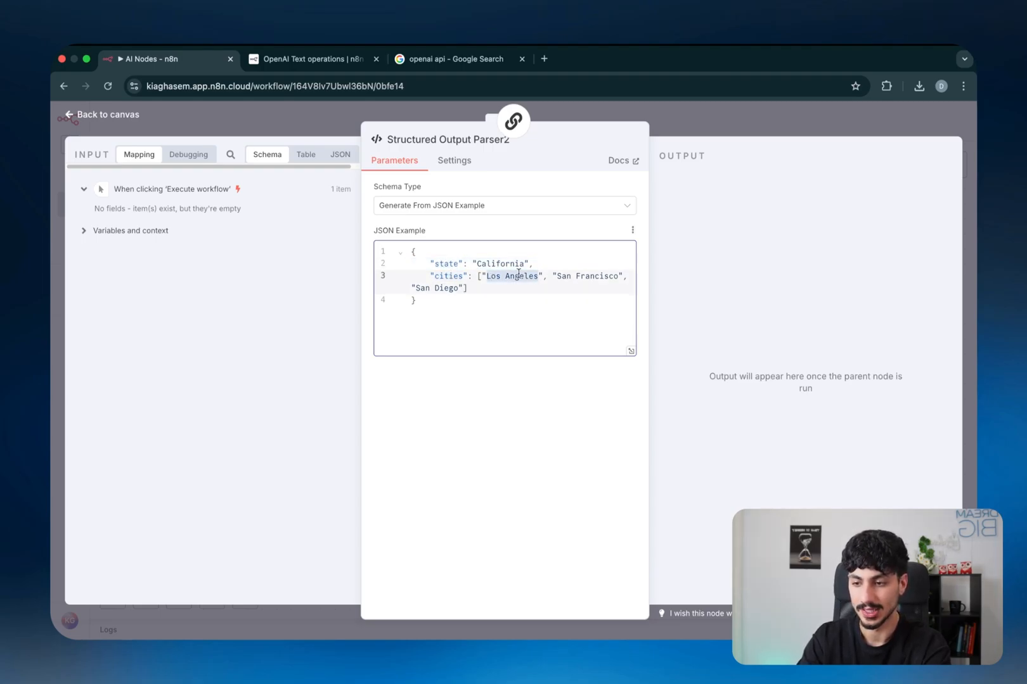
drag(408, 255, 419, 315)
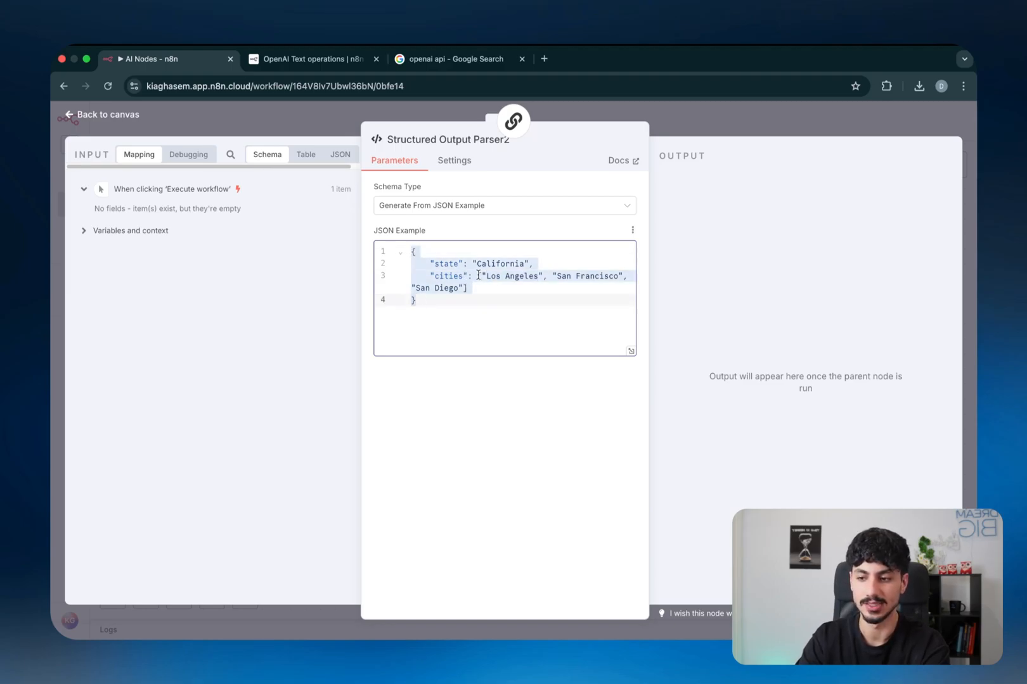
click(492, 202)
click(472, 268)
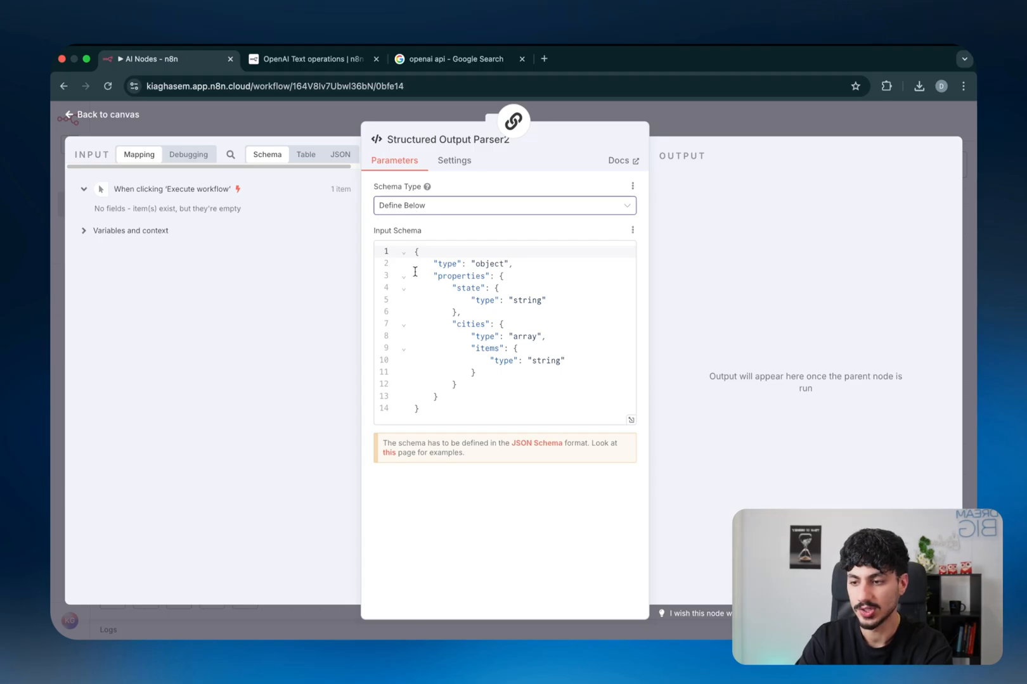
drag(416, 258, 420, 308)
drag(417, 256, 427, 324)
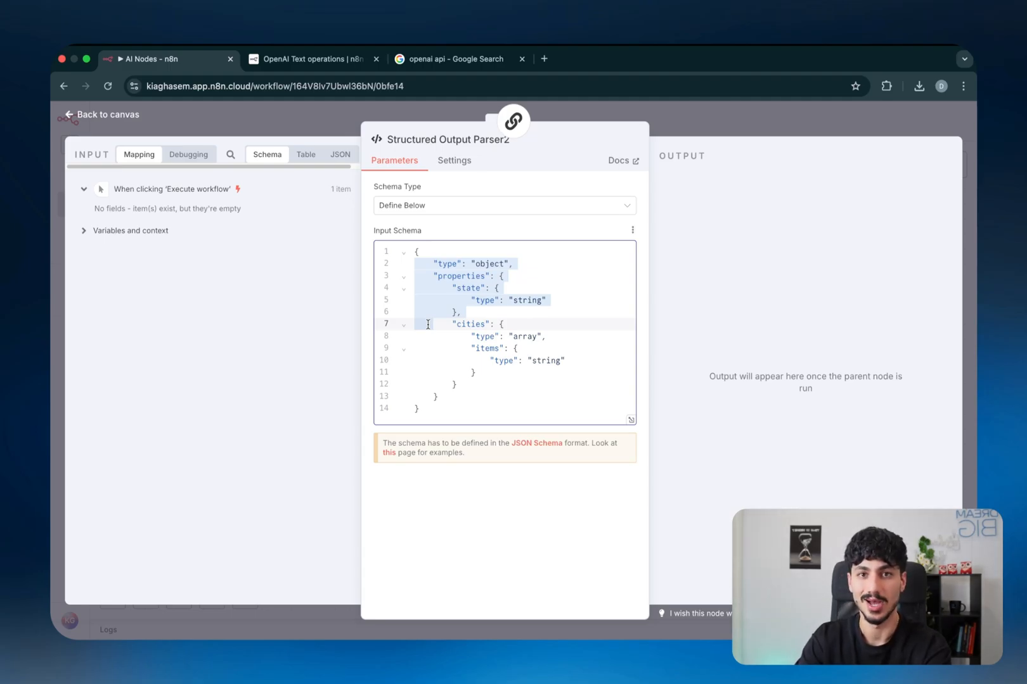
drag(416, 252, 447, 410)
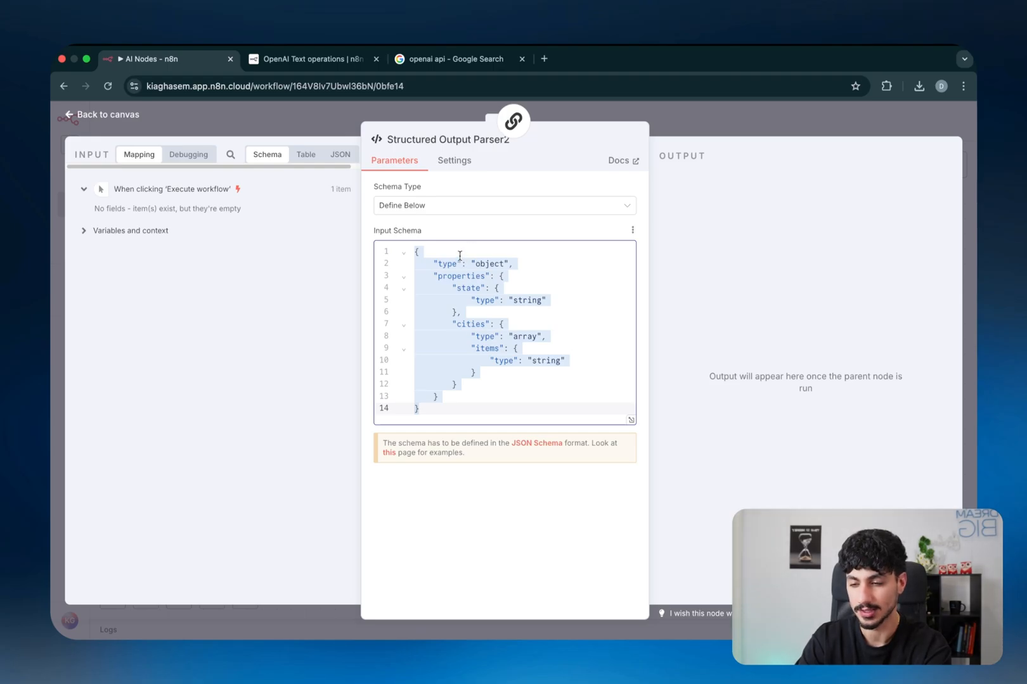
key(Escape)
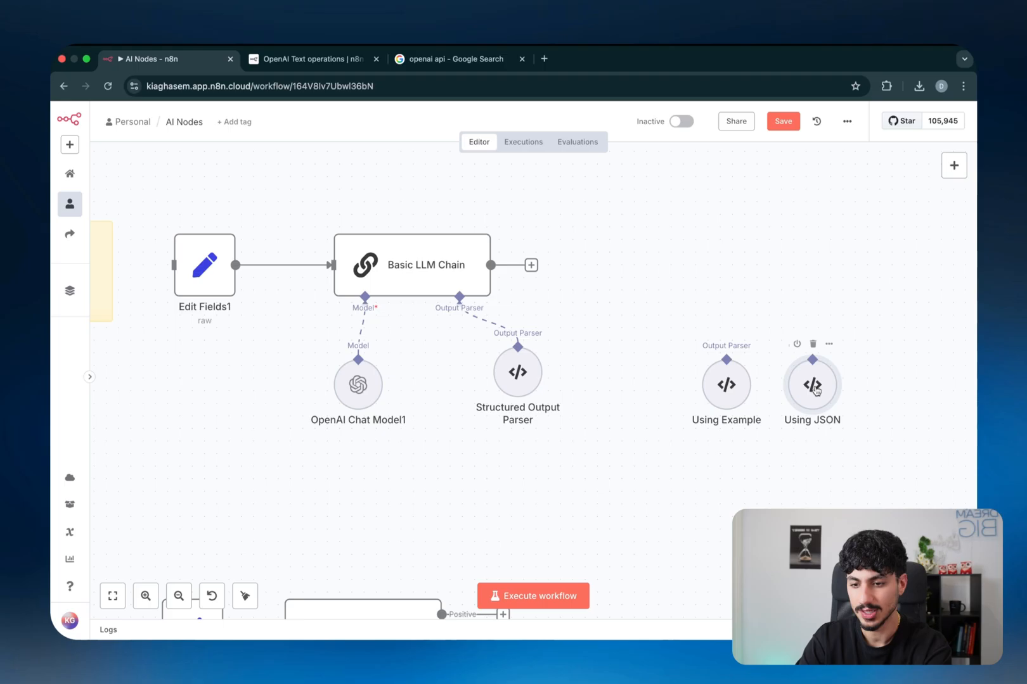
- Open the Using JSON parser node and mark the schema's properties key, FIELD_NAME_1 and its description in red
double_click(809, 386)
key(Escape)
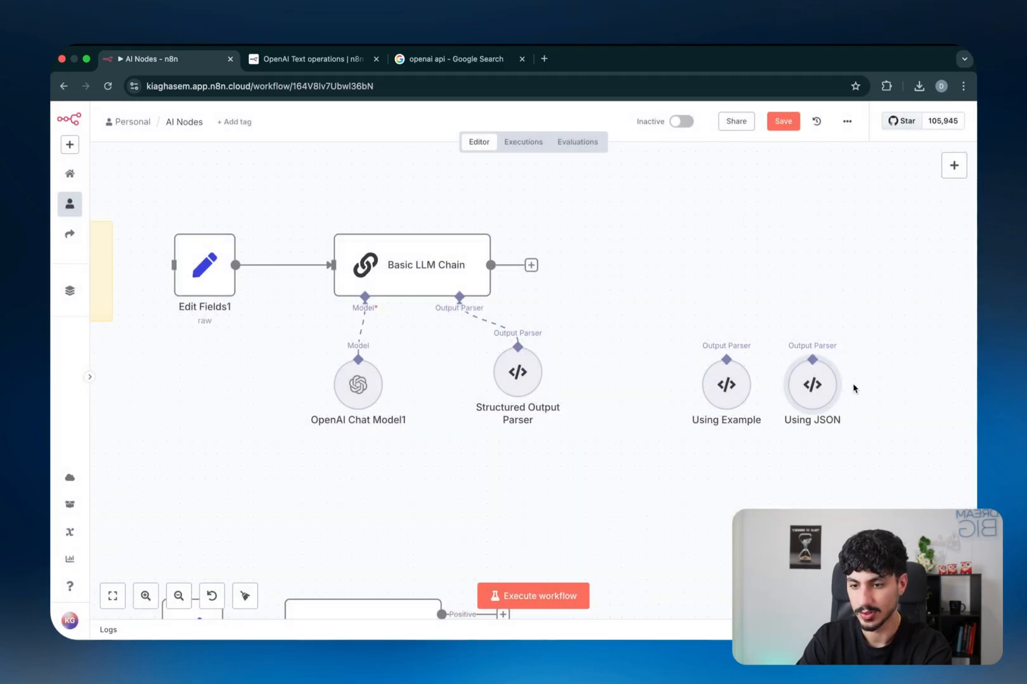
double_click(812, 385)
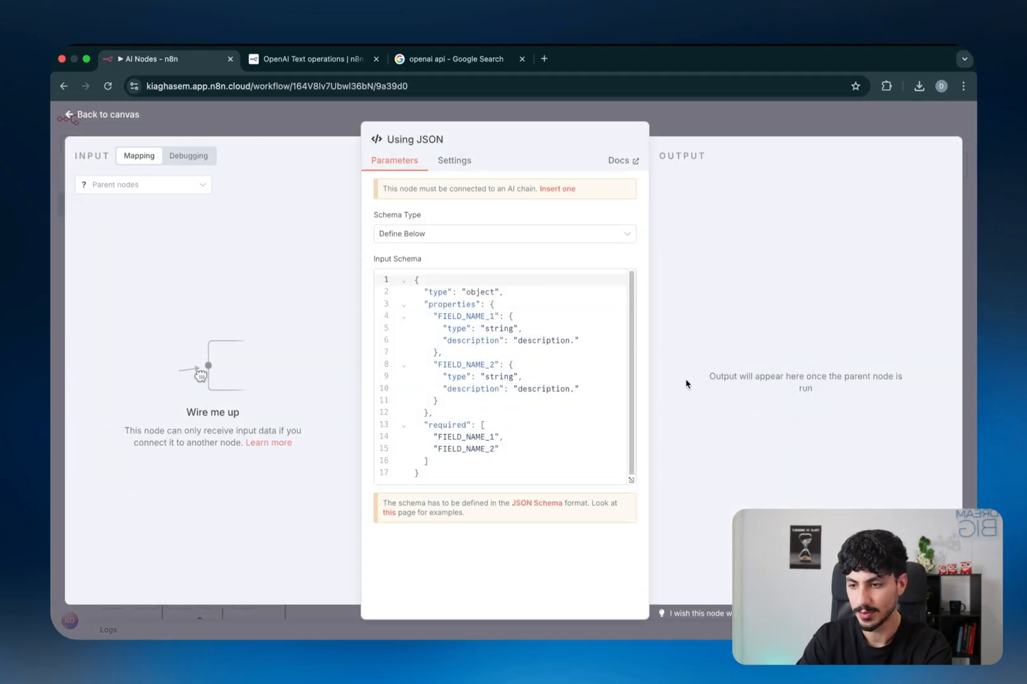
key(ctrl+a)
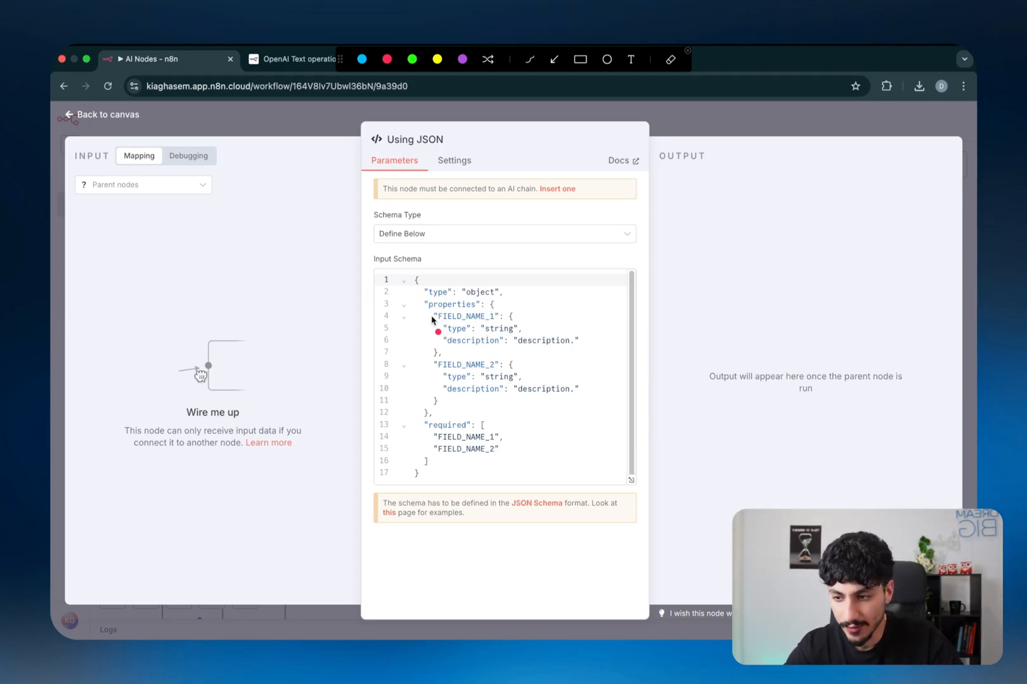
mouse_move(431, 312)
mouse_down()
mouse_move(429, 324)
mouse_move(408, 300)
mouse_move(408, 314)
mouse_up()
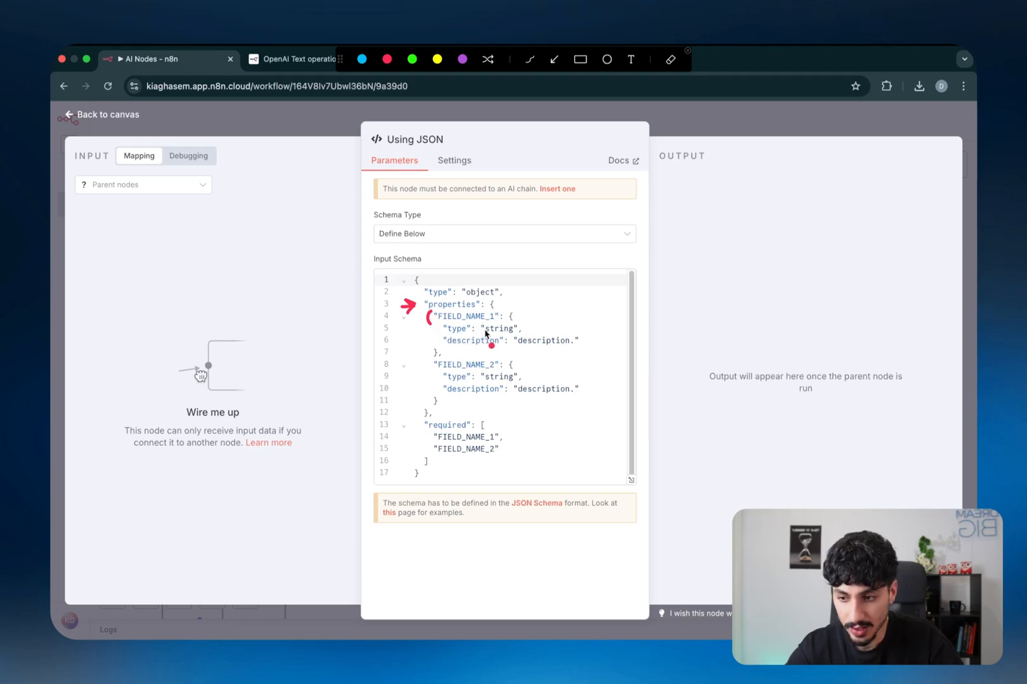
drag(454, 348, 549, 349)
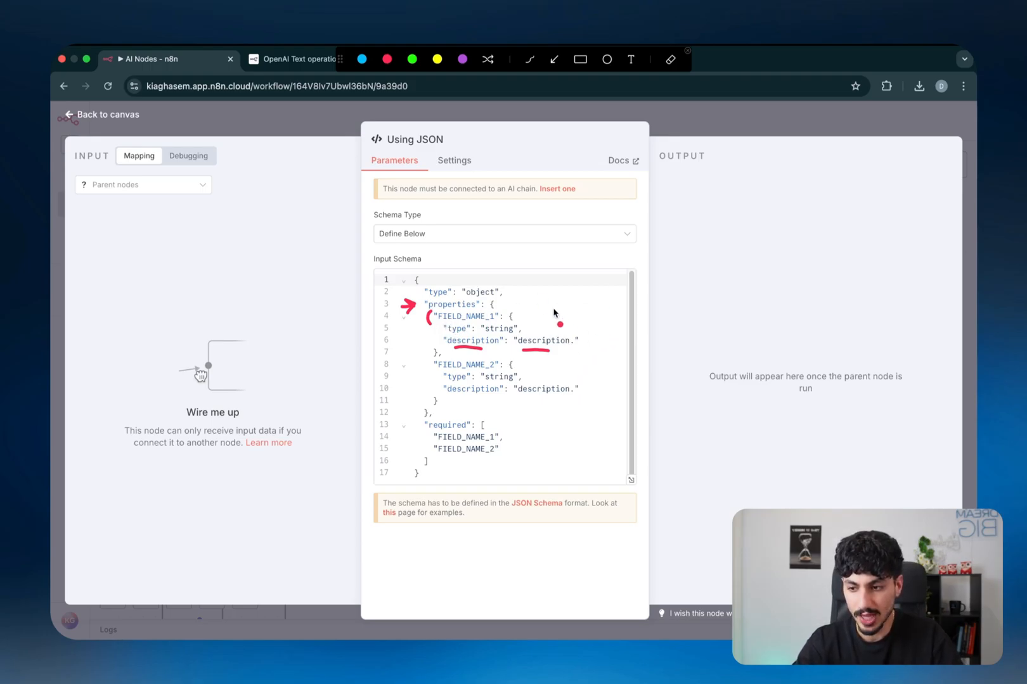
- Annotate FIELD_NAME_1 with a handwritten cities example equal to a quoted string, underline its string type, and sketch a sample description
drag(554, 308, 601, 306)
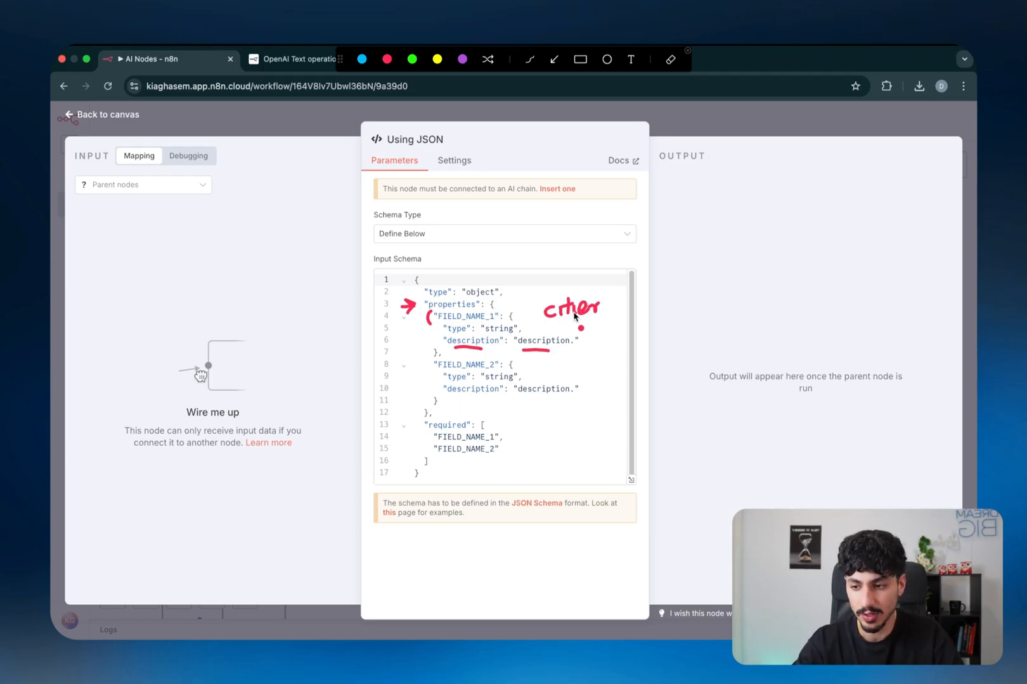
drag(487, 332, 511, 331)
drag(615, 311, 661, 292)
mouse_move(666, 283)
mouse_down()
mouse_move(667, 292)
mouse_move(761, 283)
mouse_move(765, 266)
mouse_up()
drag(771, 258, 772, 266)
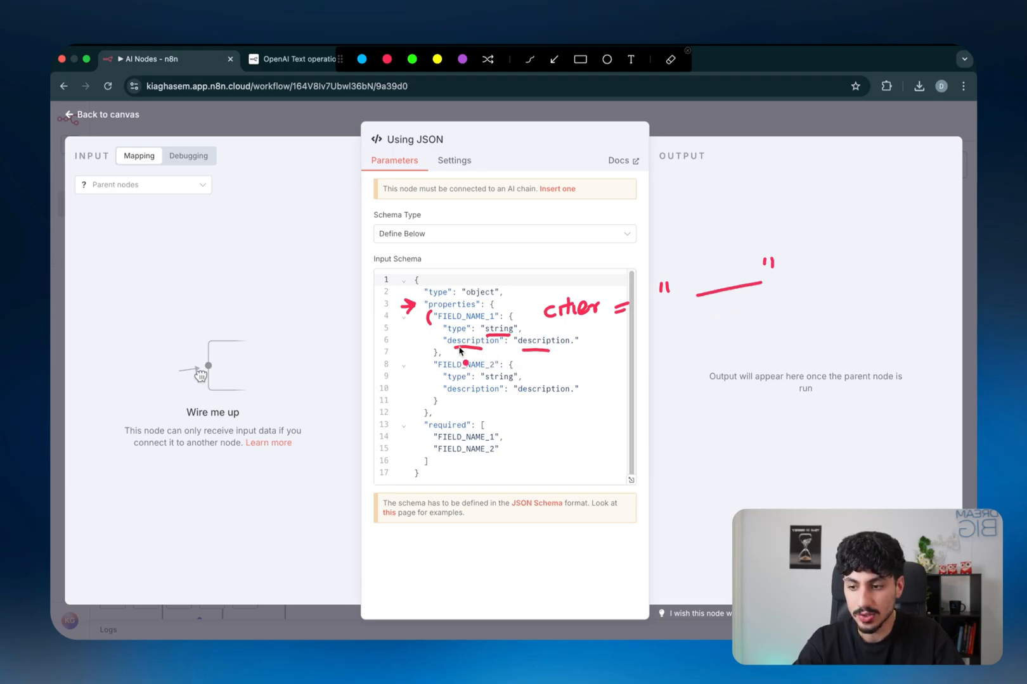
drag(455, 348, 492, 346)
mouse_move(571, 352)
mouse_down()
mouse_move(573, 361)
mouse_move(698, 348)
mouse_move(897, 311)
mouse_move(902, 330)
mouse_up()
click(817, 339)
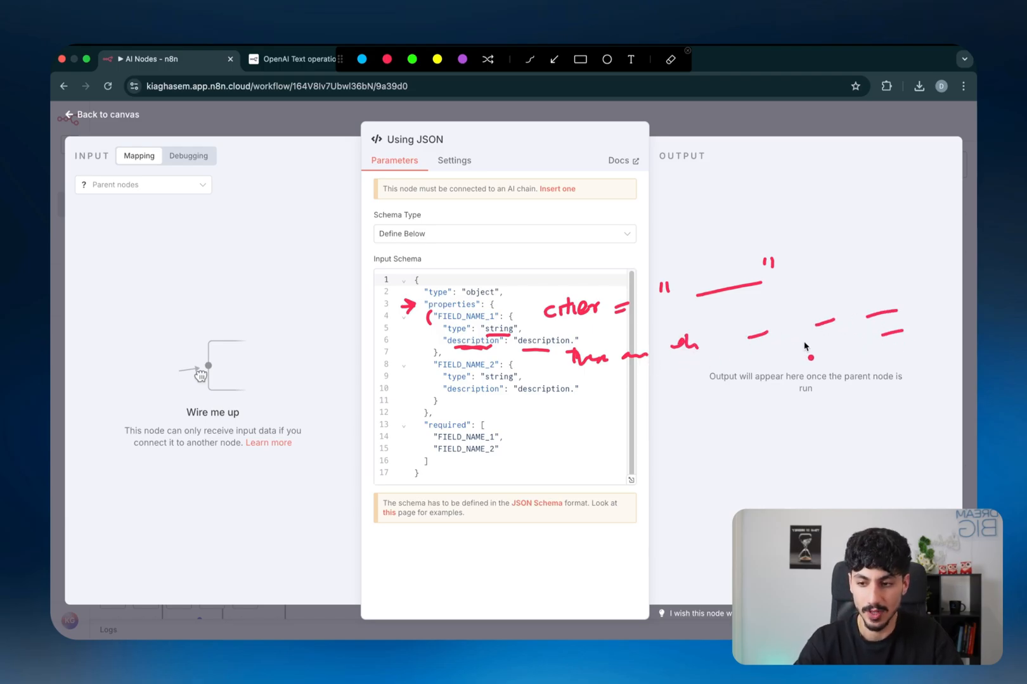
- Mark FIELD_NAME_2, handwrite a matching state example with a quoted string, and underline its name, string type and description
drag(441, 352, 437, 357)
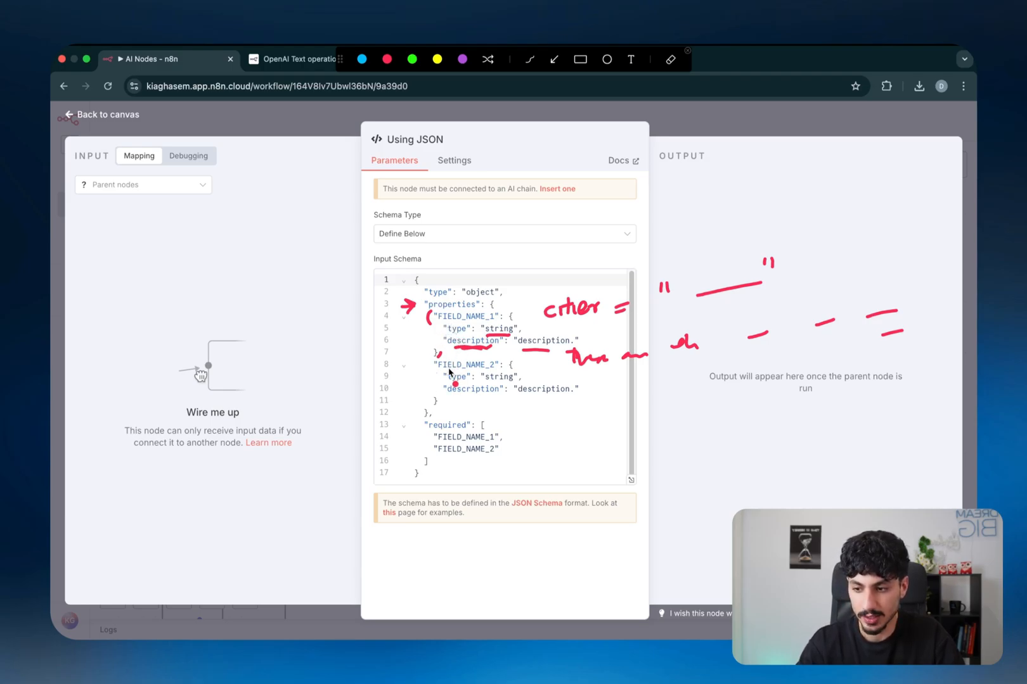
drag(434, 359, 428, 375)
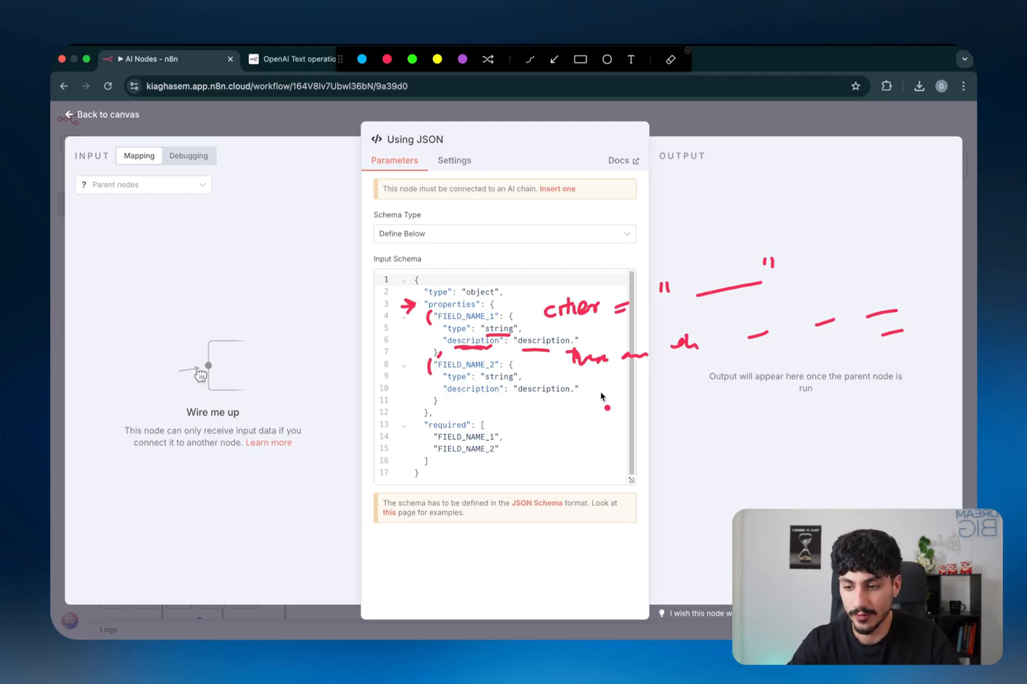
mouse_move(610, 387)
mouse_down()
mouse_move(602, 399)
mouse_move(636, 394)
mouse_move(650, 379)
mouse_up()
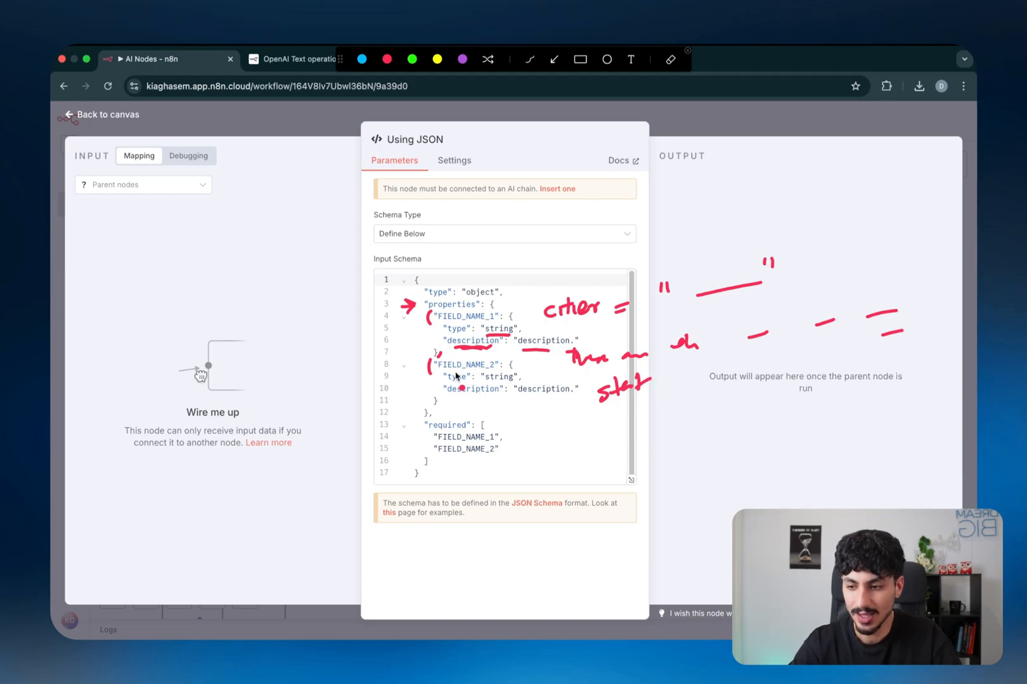
drag(437, 367, 514, 381)
mouse_move(566, 267)
mouse_down()
mouse_move(555, 285)
mouse_move(603, 260)
mouse_move(644, 262)
mouse_move(634, 266)
mouse_up()
click(685, 258)
drag(657, 237, 732, 226)
drag(739, 214, 756, 223)
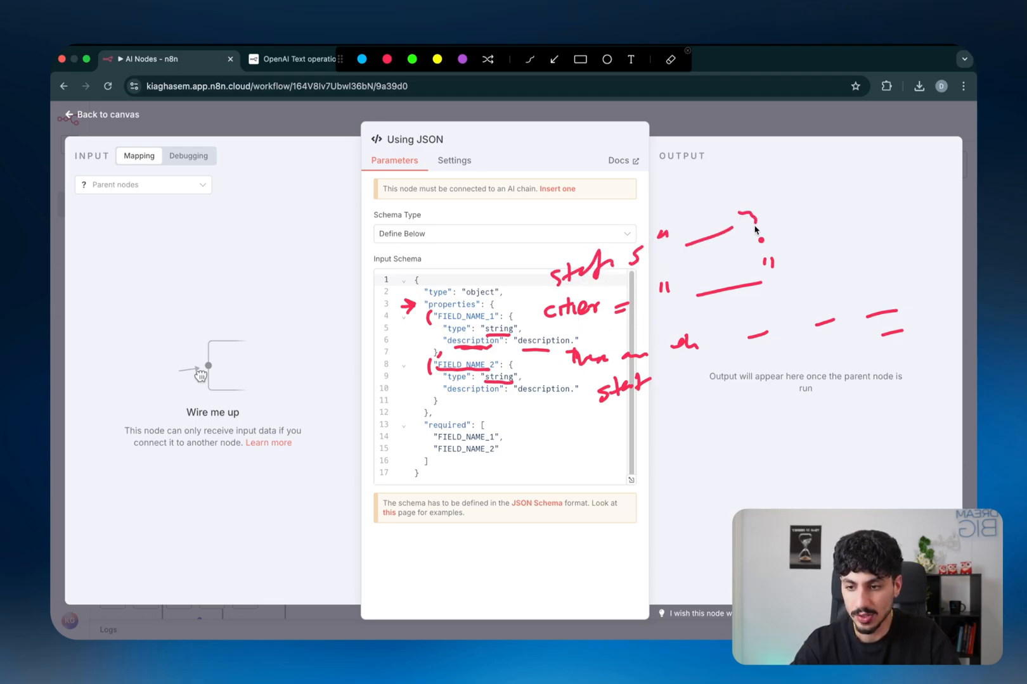
drag(448, 394, 498, 391)
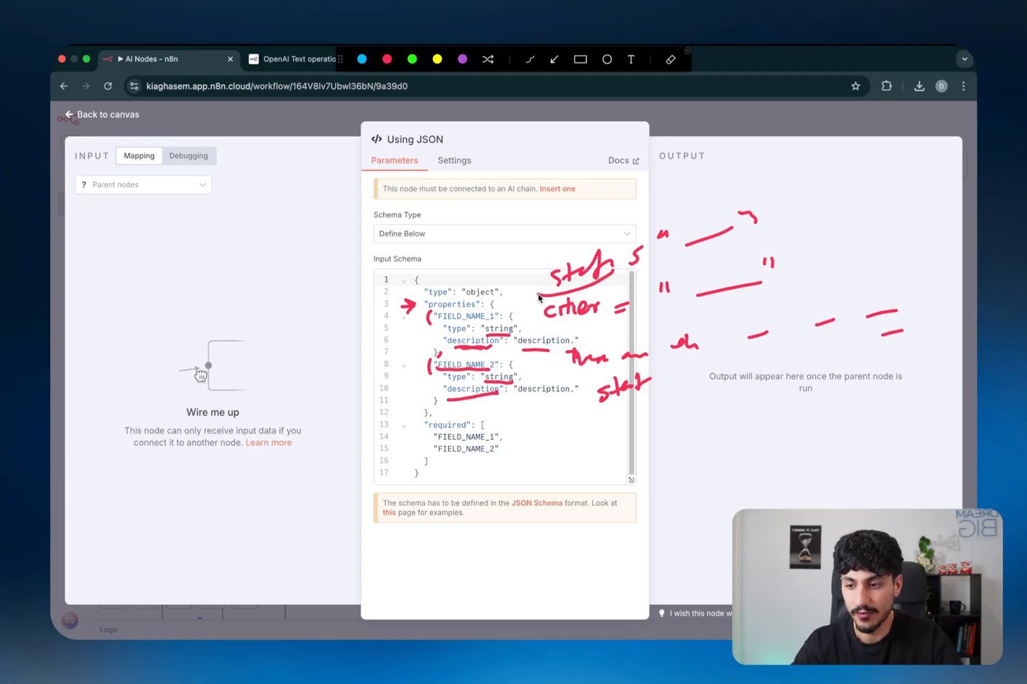
drag(627, 248, 624, 254)
mouse_move(526, 399)
mouse_down()
mouse_move(565, 398)
mouse_move(557, 406)
mouse_up()
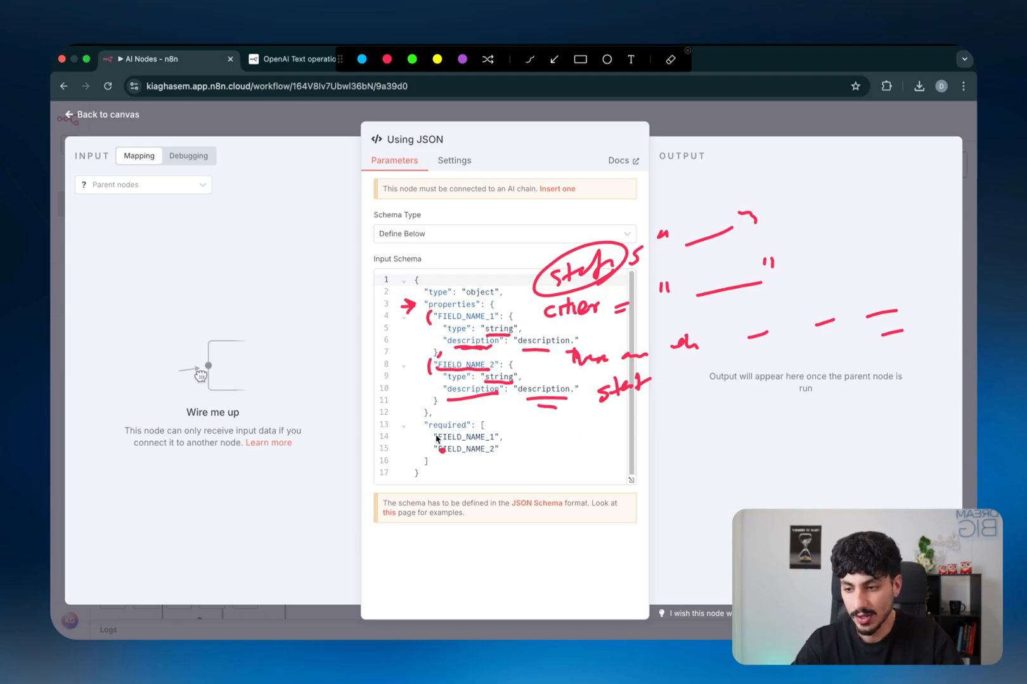
- Mark the schema's required list with the note EVERY SINGLE OUTPUT, point arrows at both fields, and circle the required names
mouse_move(428, 434)
mouse_down()
mouse_move(402, 481)
mouse_move(438, 491)
mouse_move(498, 464)
mouse_move(518, 472)
mouse_move(577, 437)
mouse_up()
drag(554, 479, 633, 441)
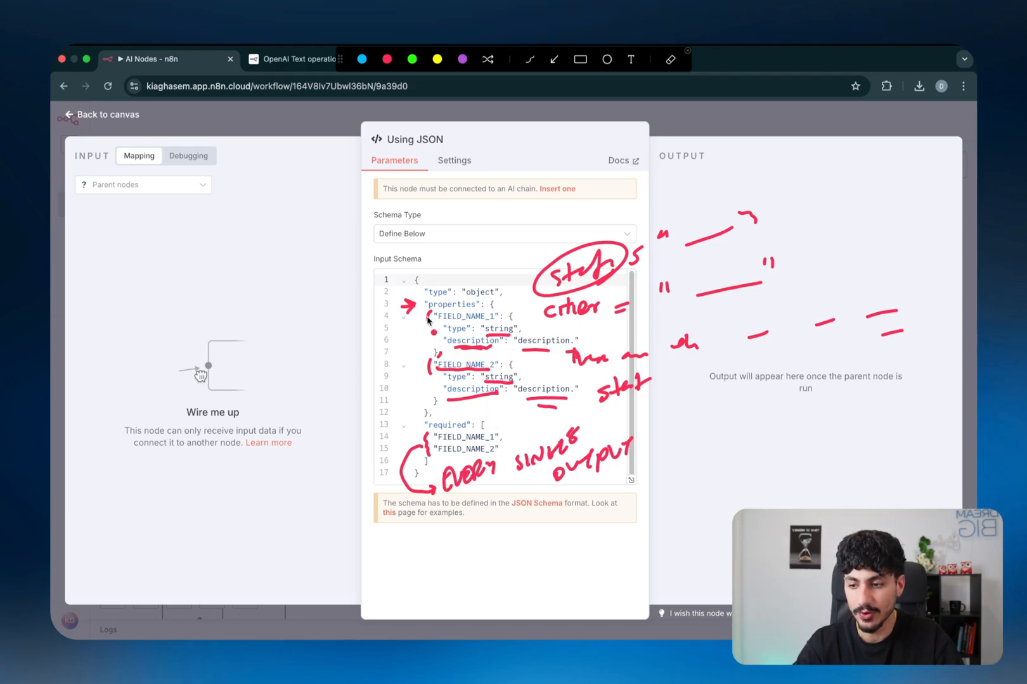
mouse_move(424, 320)
mouse_down()
mouse_move(404, 332)
mouse_move(420, 322)
mouse_move(403, 379)
mouse_up()
drag(404, 377, 421, 365)
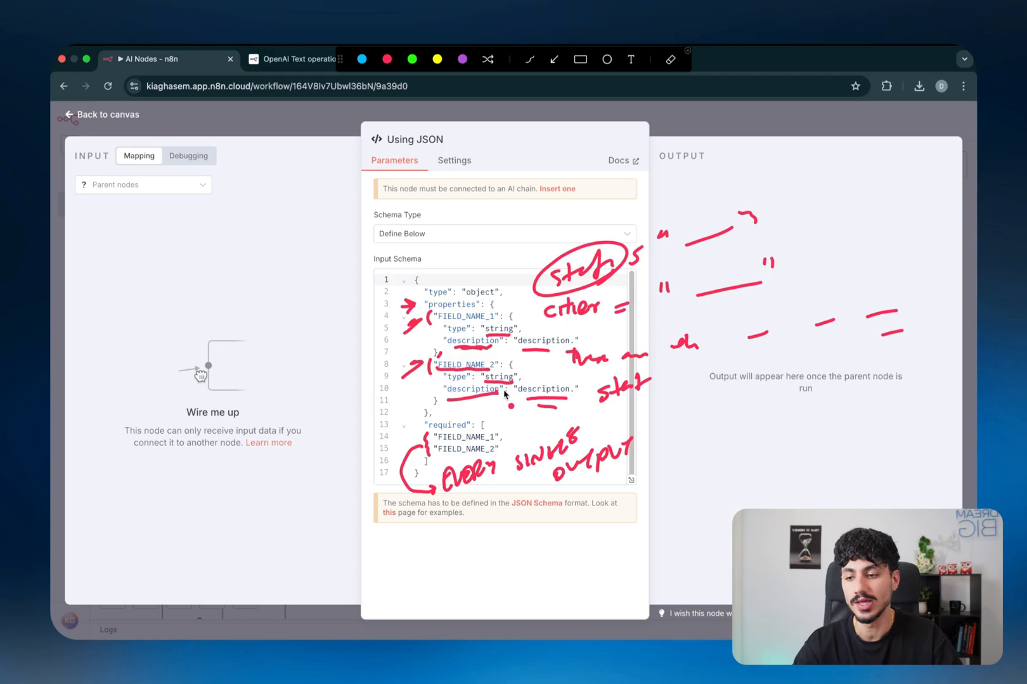
drag(477, 463, 474, 461)
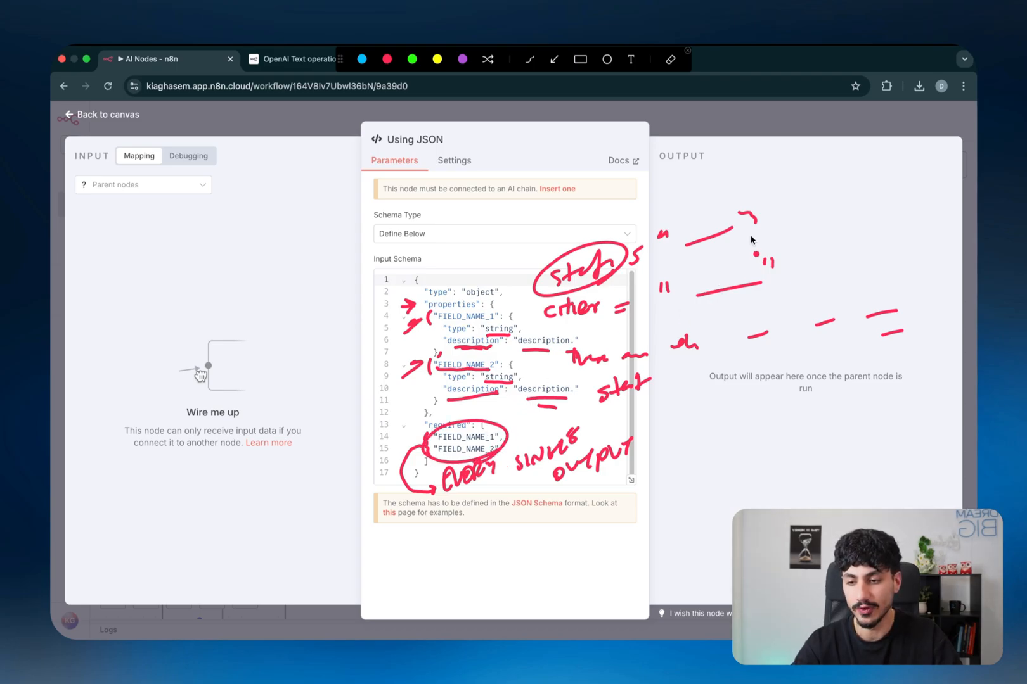
- Sketch a block of short lines beside the schema, clear all annotations, and close the Using JSON node
drag(823, 172, 824, 222)
drag(898, 261, 904, 310)
mouse_move(844, 197)
mouse_down()
mouse_move(886, 194)
mouse_move(891, 218)
mouse_up()
drag(850, 246, 893, 240)
drag(849, 271, 887, 268)
drag(859, 291, 882, 287)
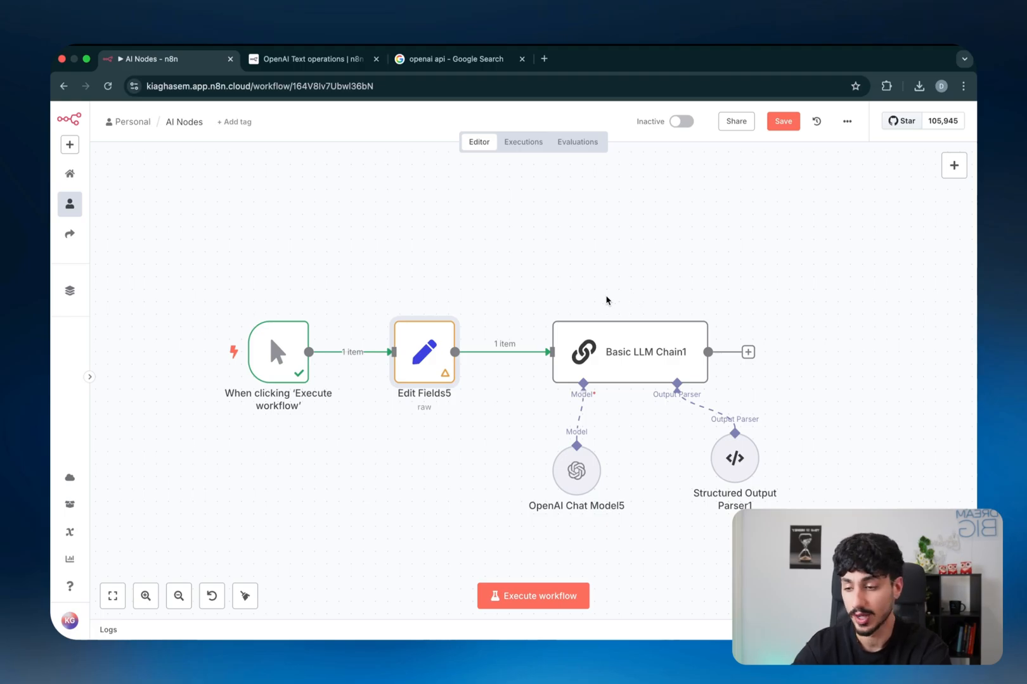
- Execute the Edit Fields5 node on its own and highlight the Lisbon description in its JSON data field
double_click(419, 347)
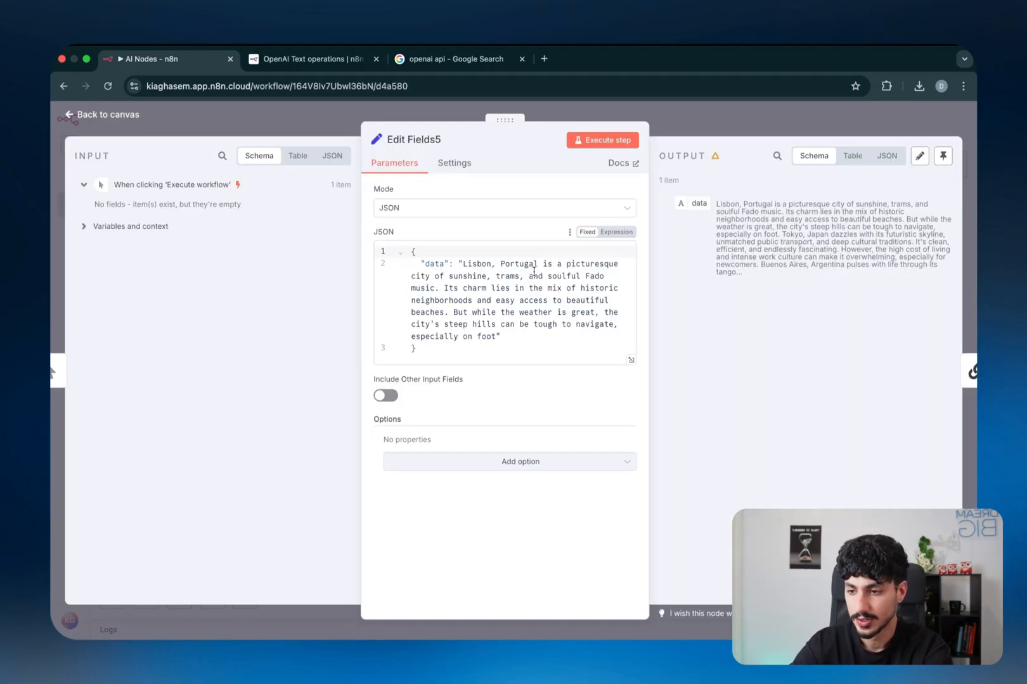
click(596, 142)
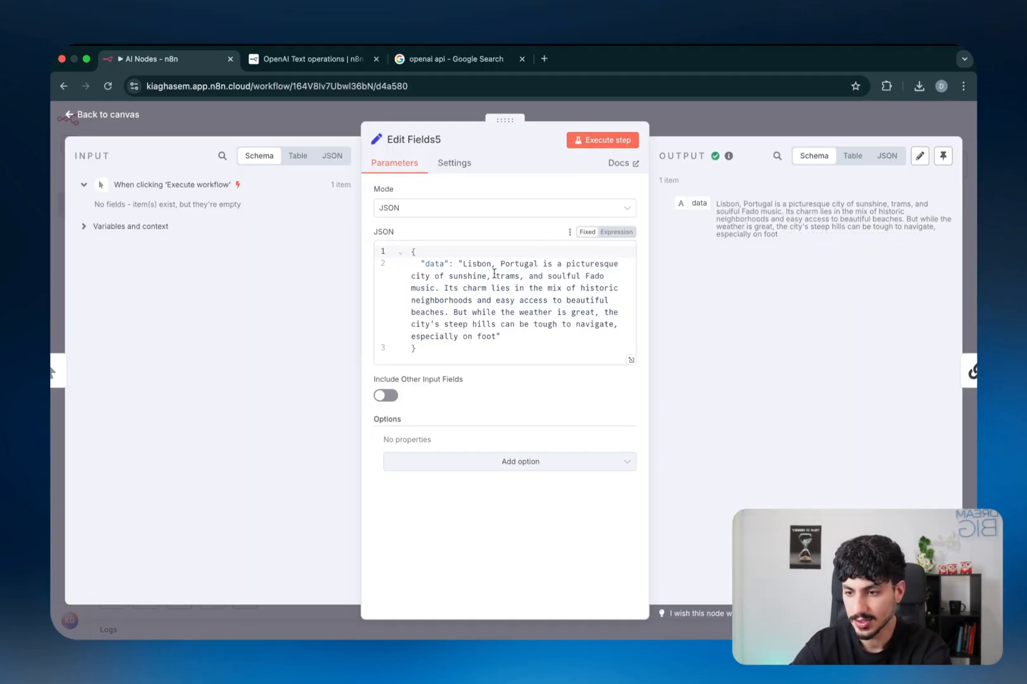
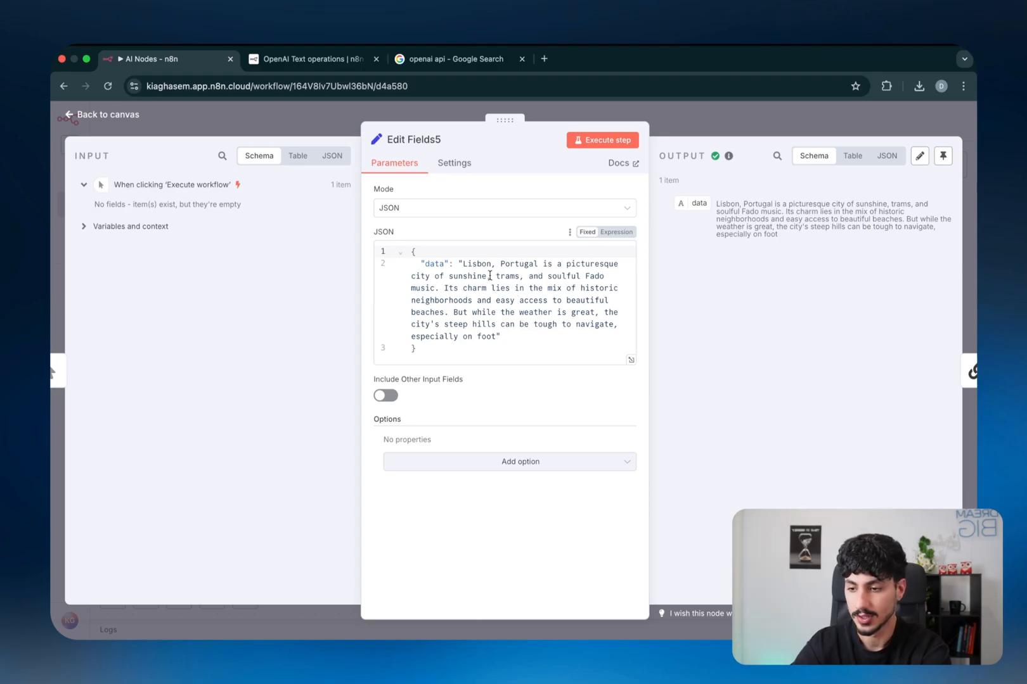
click(468, 265)
drag(462, 265, 546, 314)
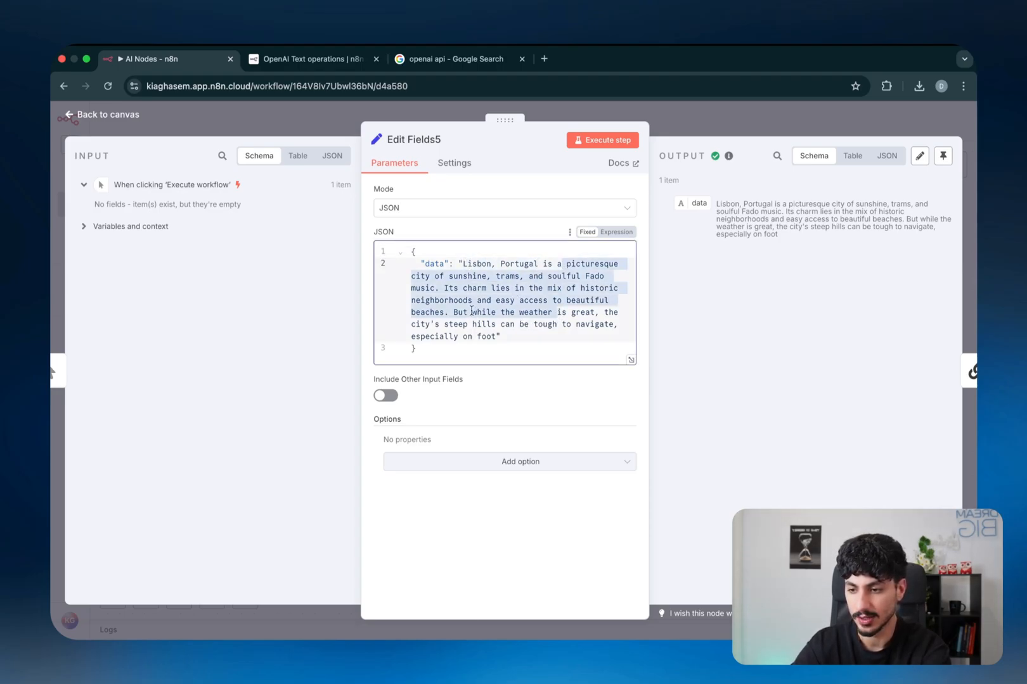
drag(463, 309, 477, 340)
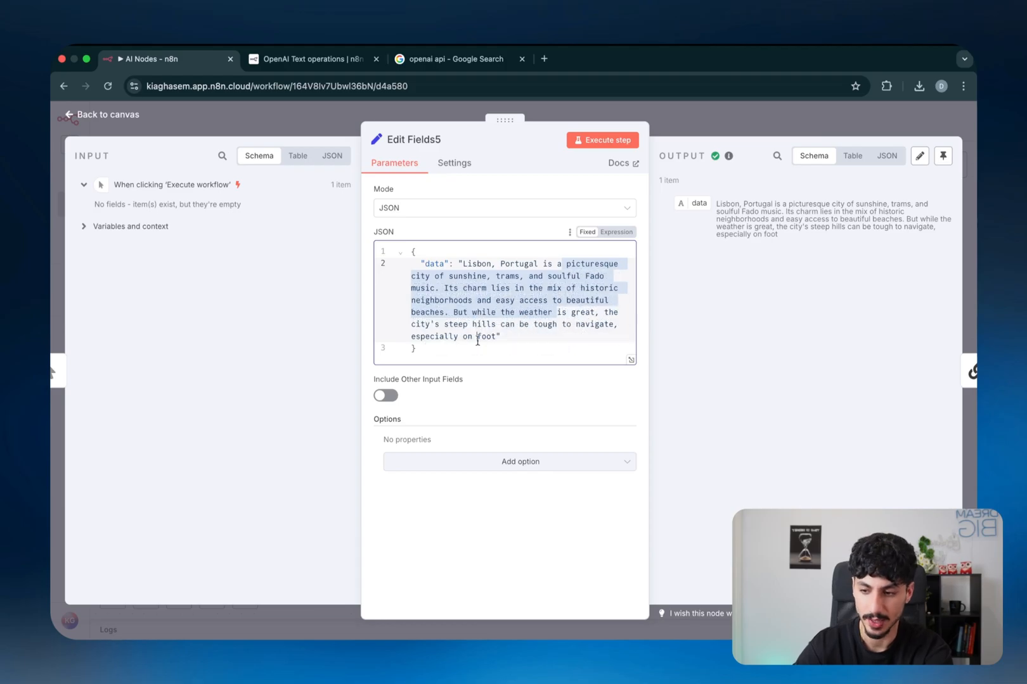
- Display the Edit Fields5 output as JSON, highlight its data key, and close the node
click(620, 265)
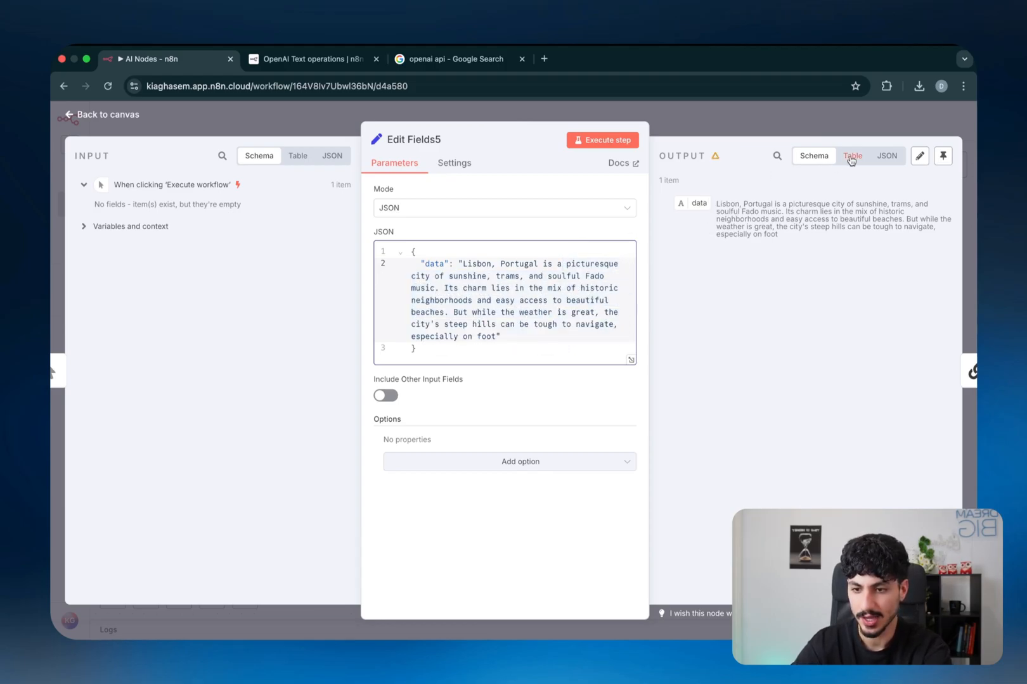
click(886, 155)
double_click(690, 225)
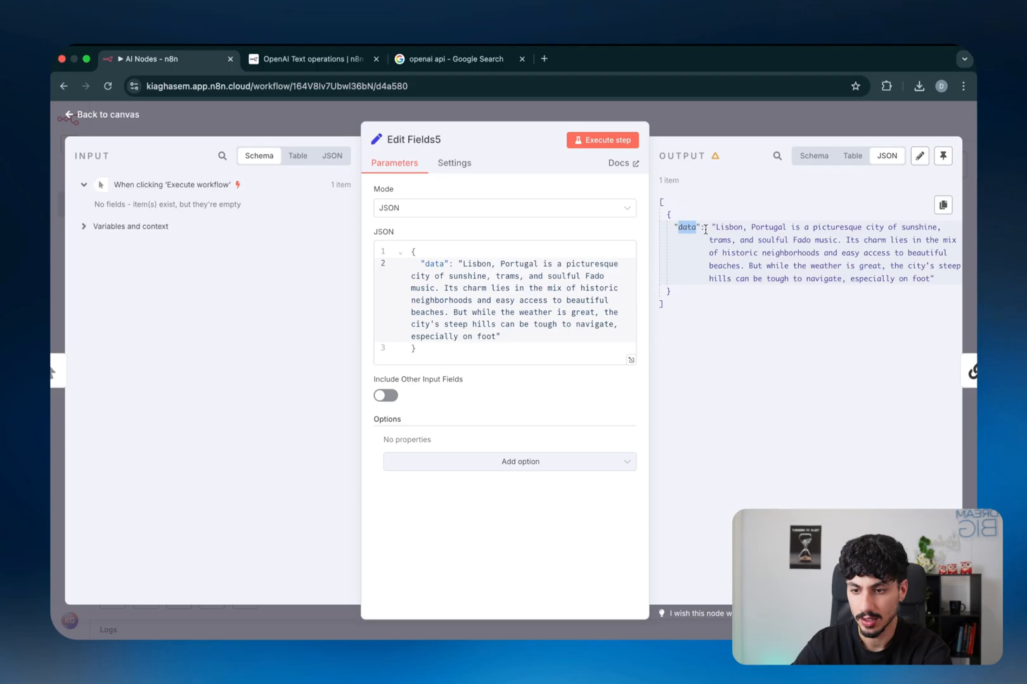
key(Escape)
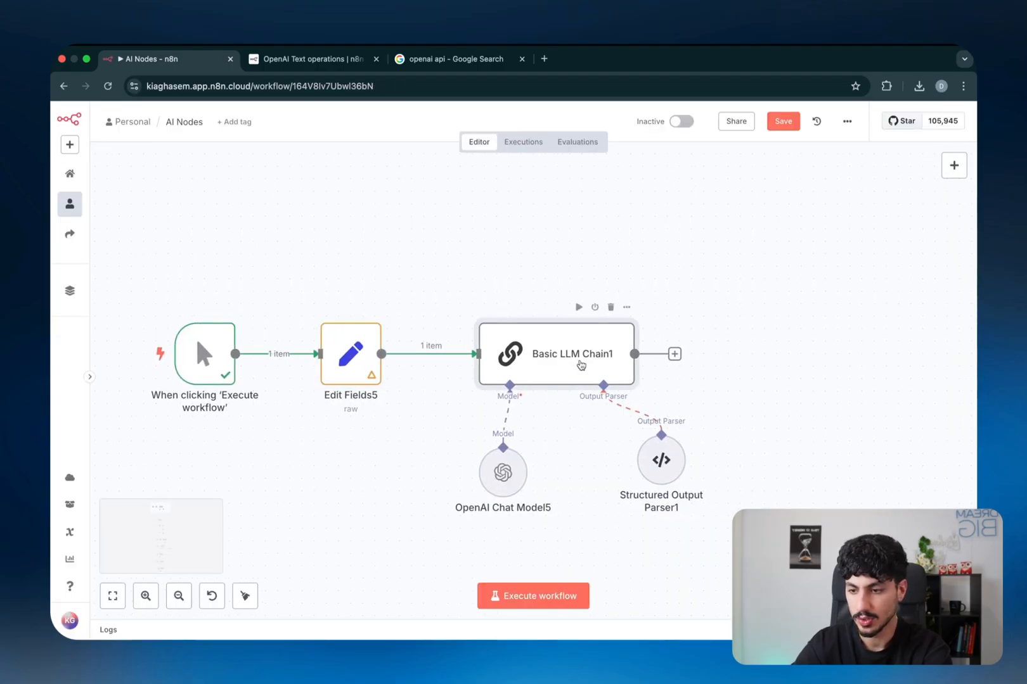
- Detach Structured Output Parser1 from Basic LLM Chain1, disable its specific output format requirement, and execute the chain node
double_click(581, 365)
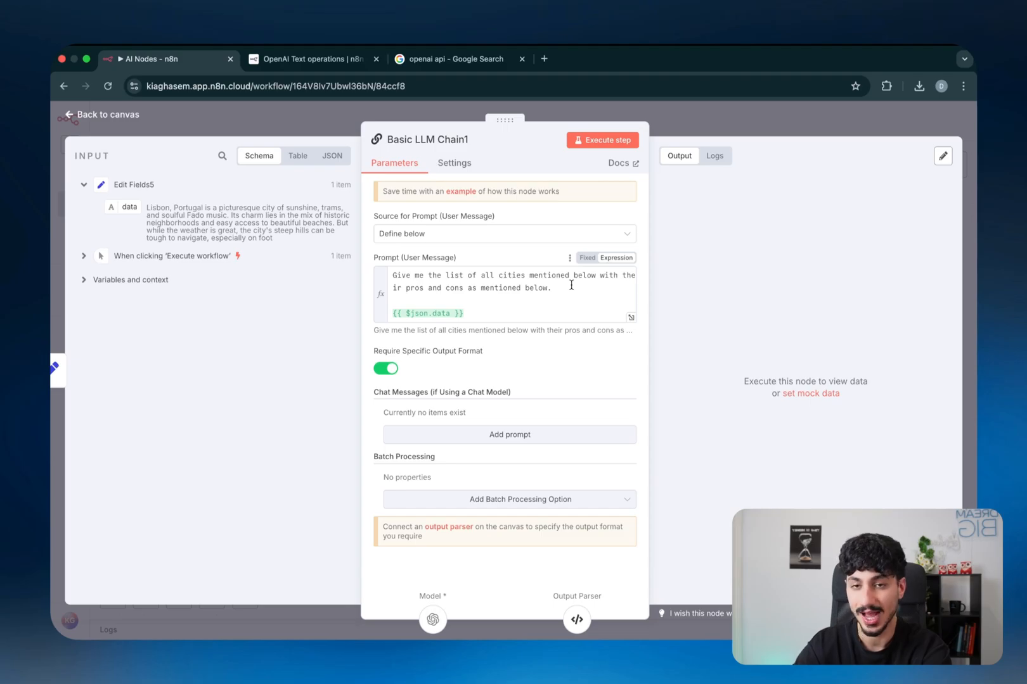
key(Escape)
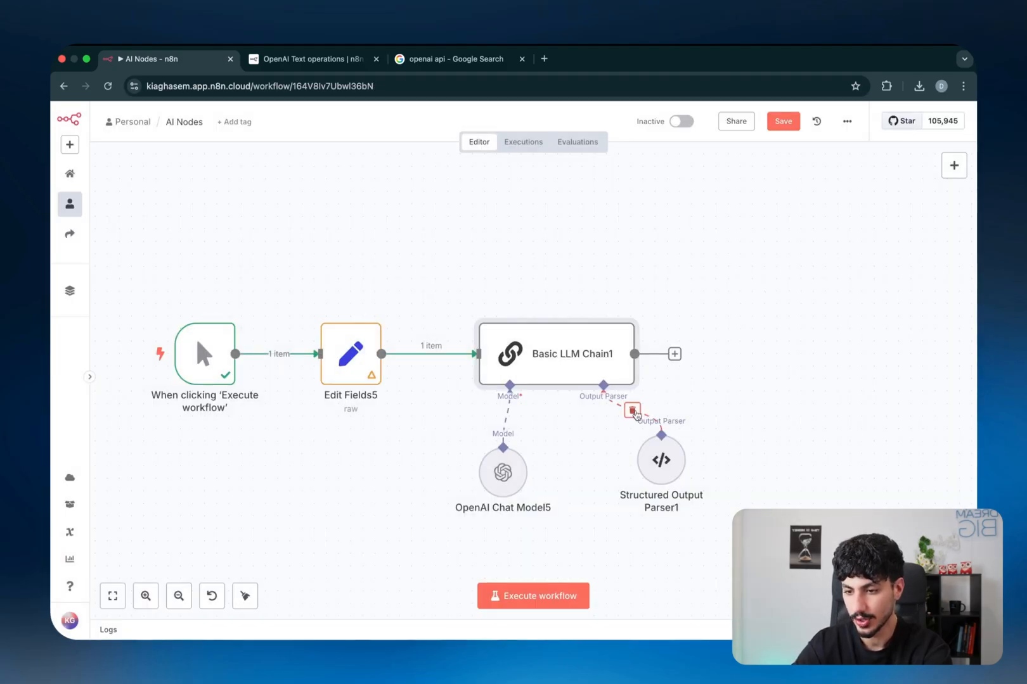
double_click(577, 372)
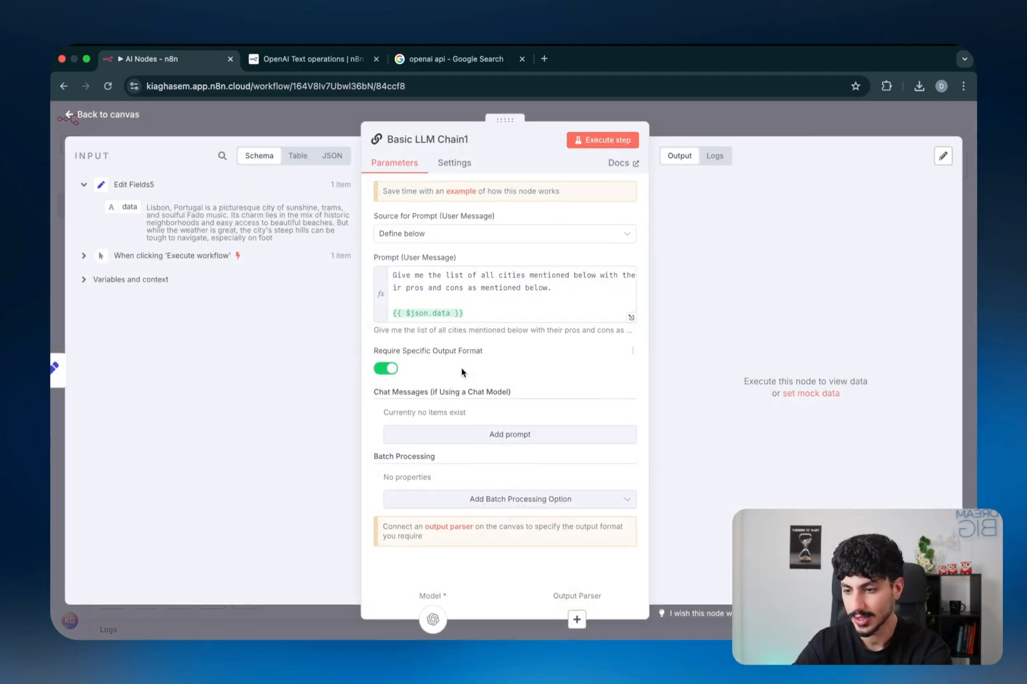
click(386, 368)
click(602, 142)
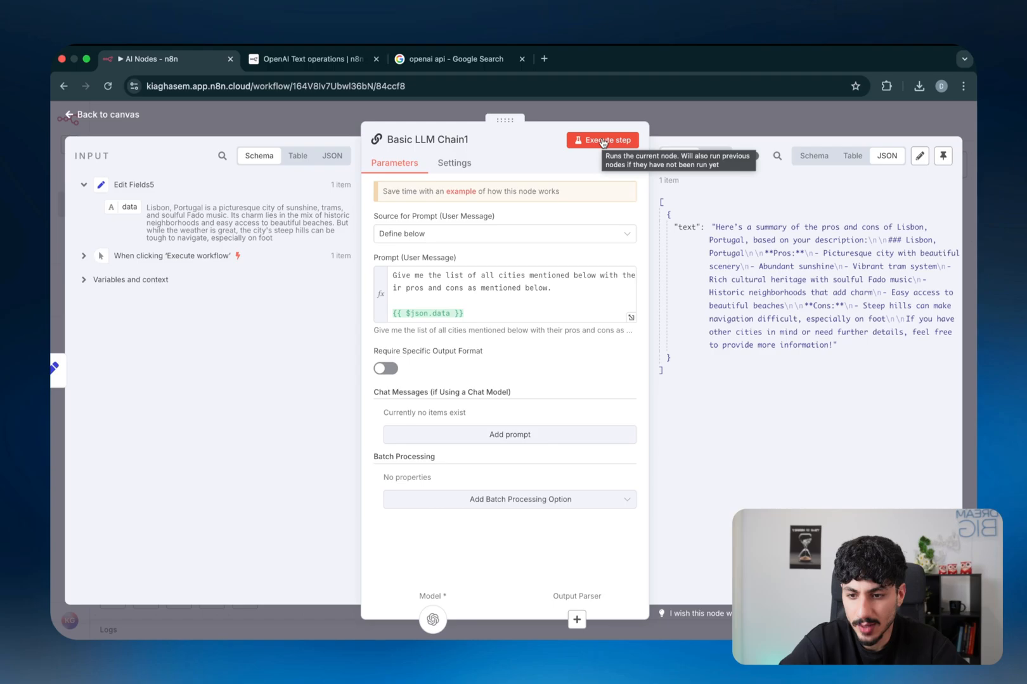
- Search the Basic LLM Chain1 output for lisbon and highlight the whole generated text value
click(777, 156)
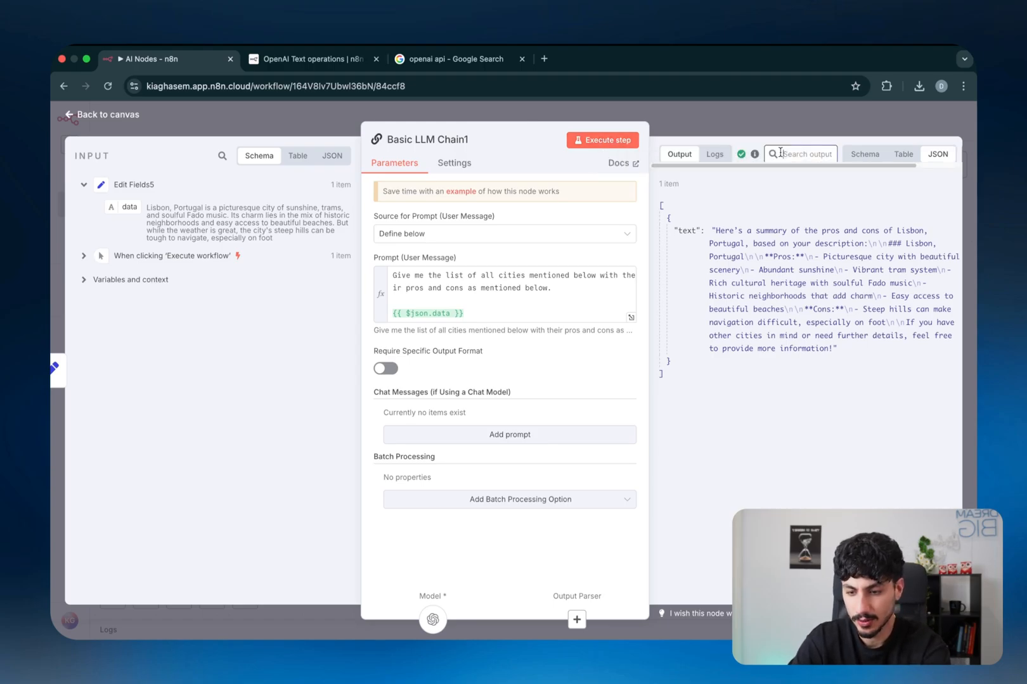
text(lisbon)
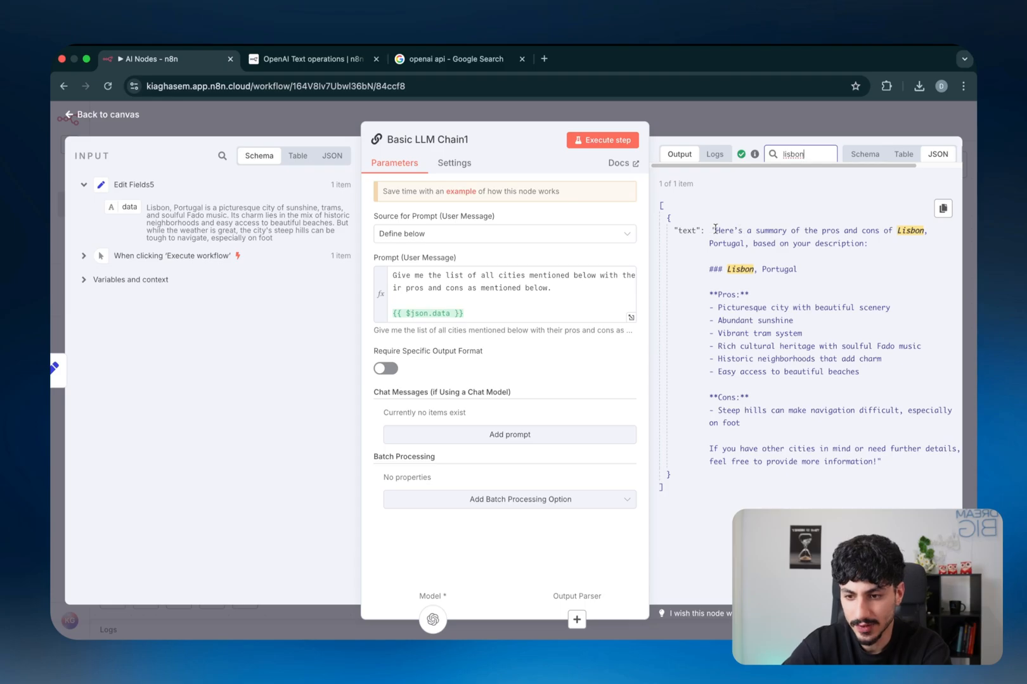
drag(712, 229, 873, 464)
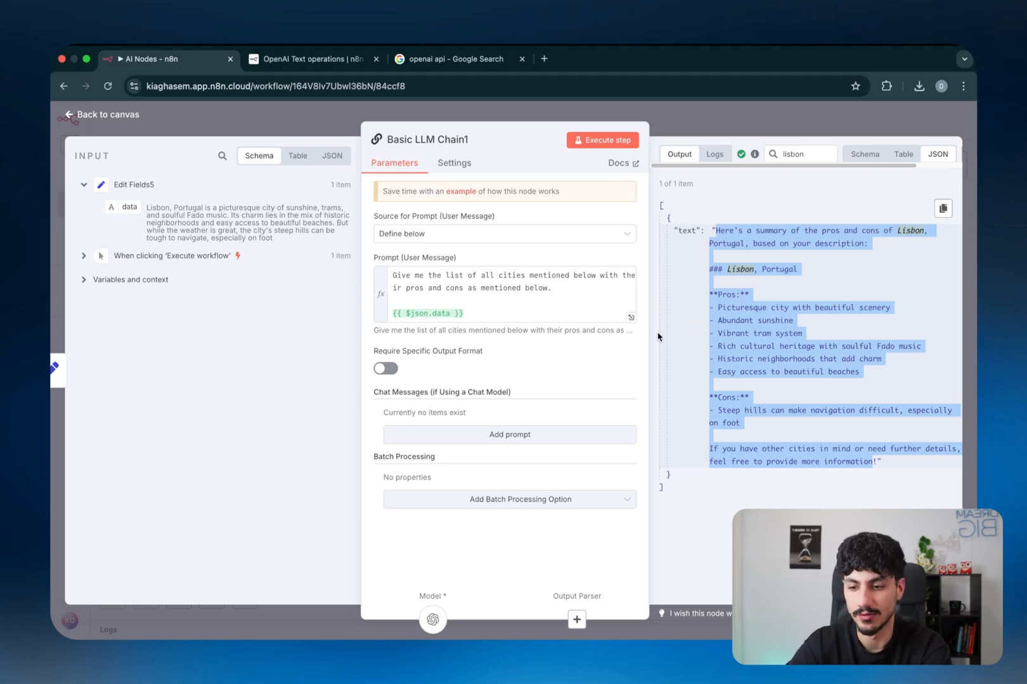
- Require a specific output format again in Basic LLM Chain1, reconnect Structured Output Parser1 to it, and open the parser
click(380, 373)
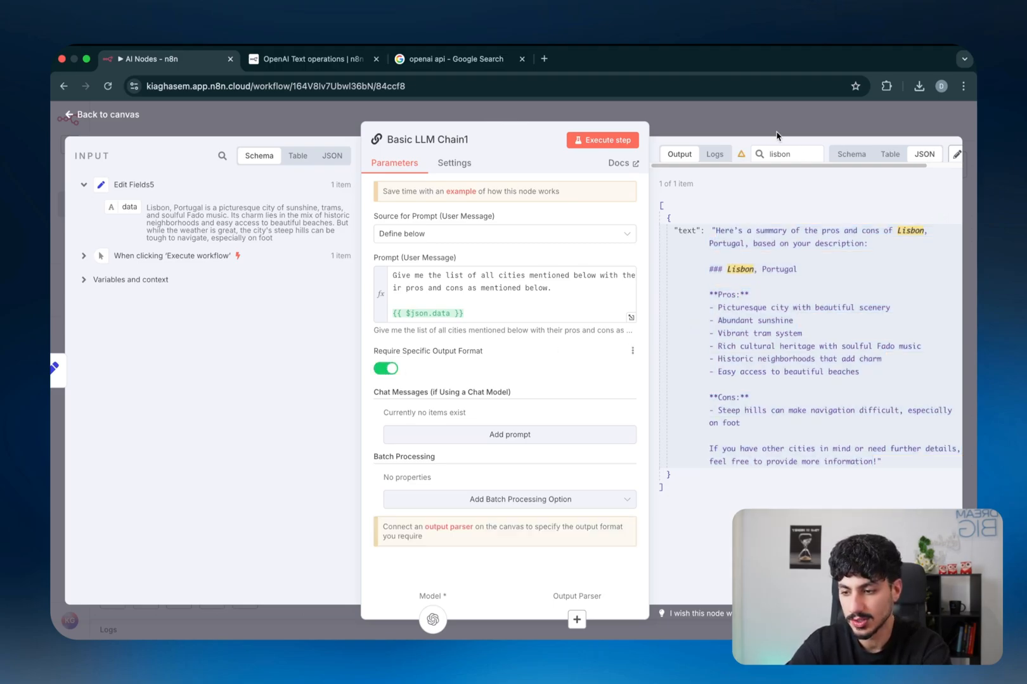
click(746, 134)
drag(603, 424, 634, 463)
double_click(633, 462)
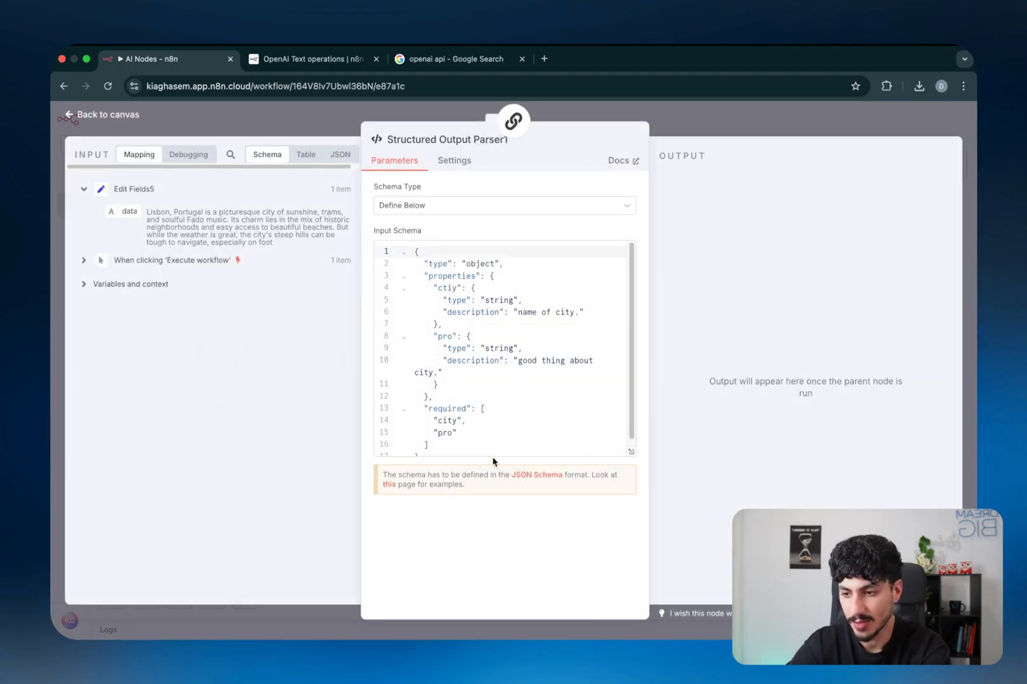
- Highlight the ctiy and pro properties in the parser's input schema, including their names, string types and descriptions
click(479, 284)
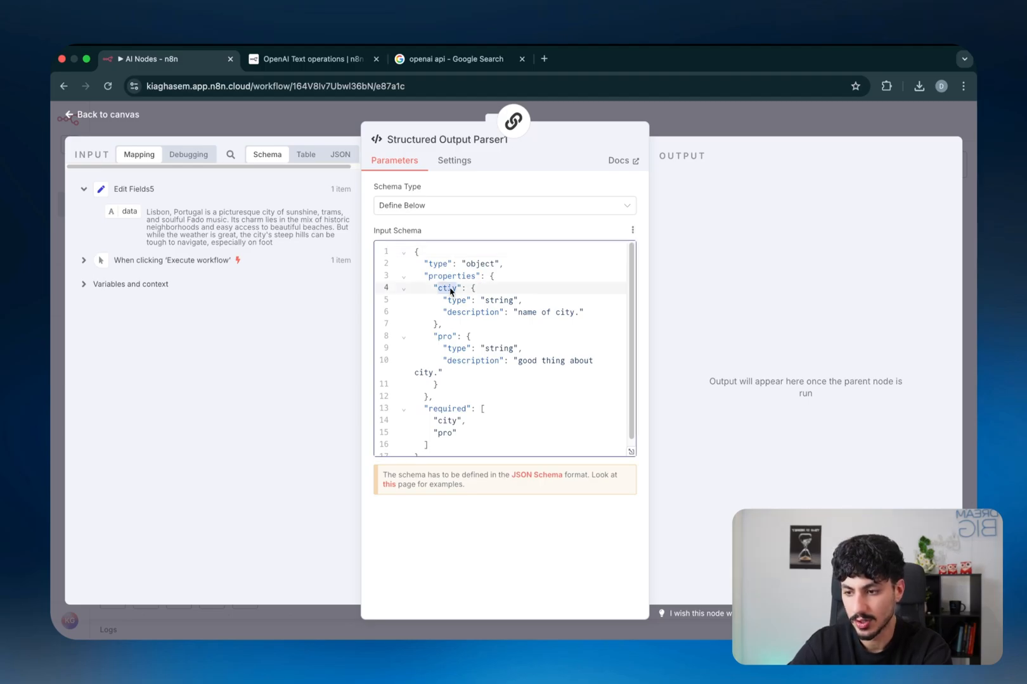
double_click(493, 303)
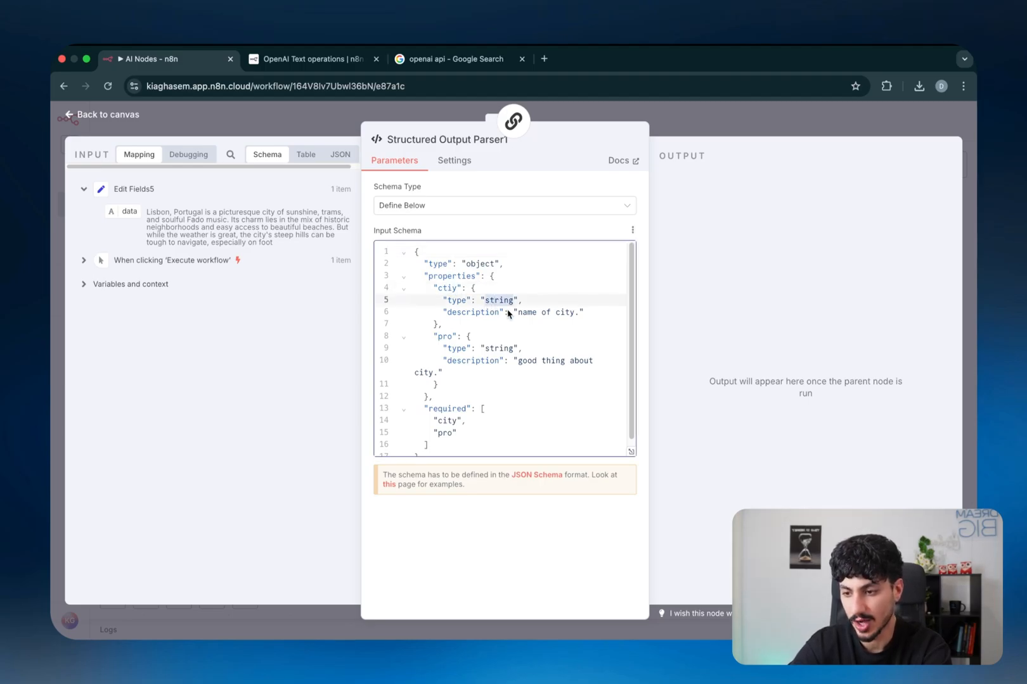
drag(518, 315, 561, 318)
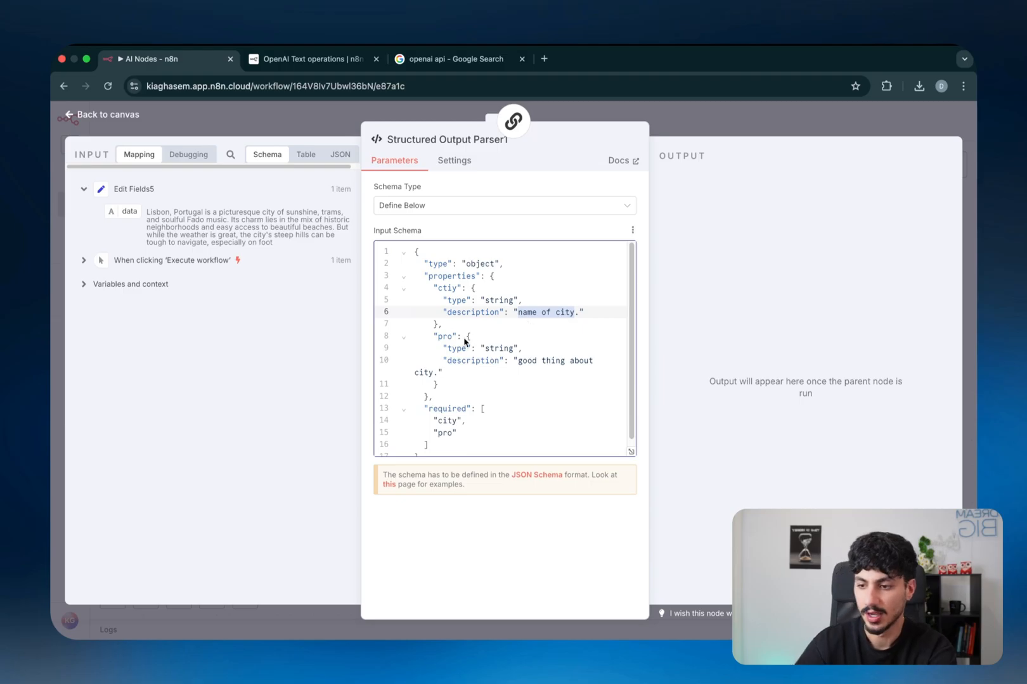
double_click(445, 337)
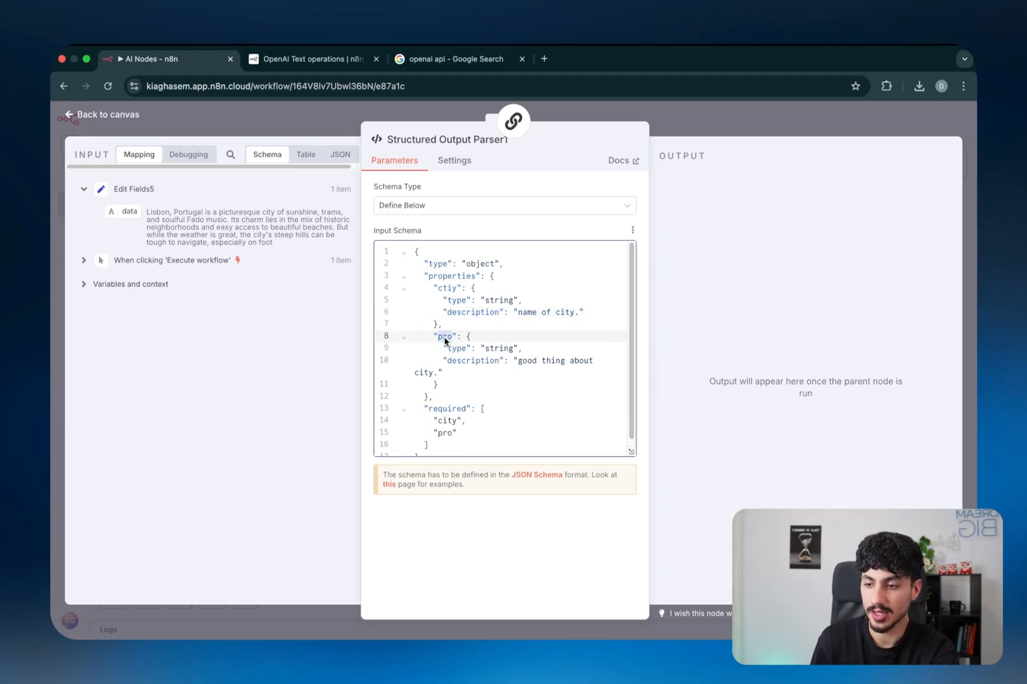
double_click(487, 350)
drag(528, 365, 563, 362)
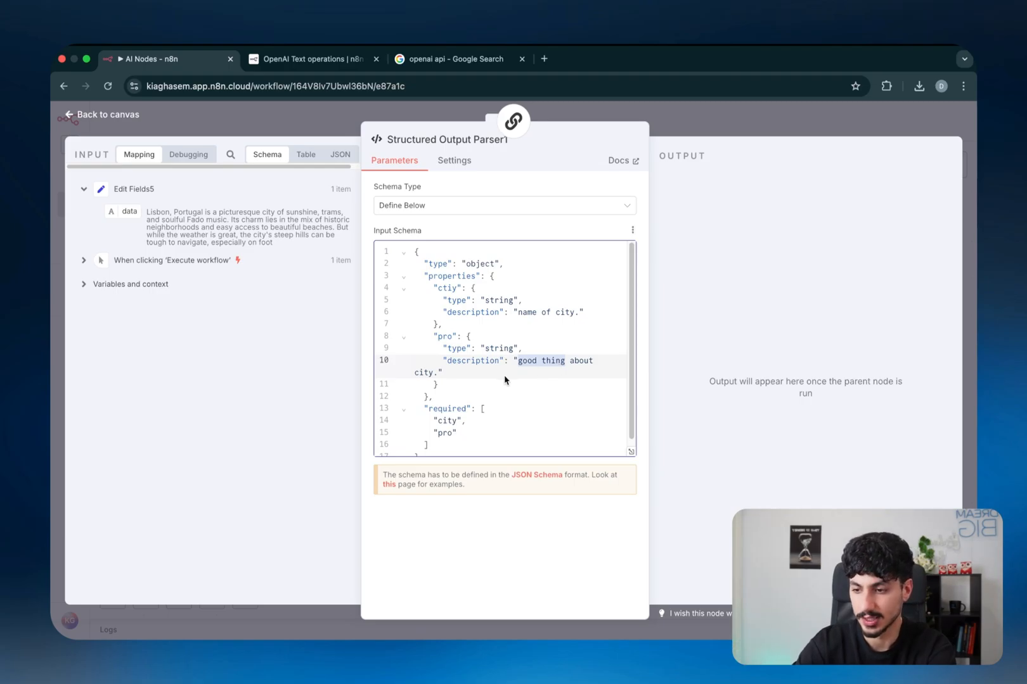
drag(484, 385, 379, 339)
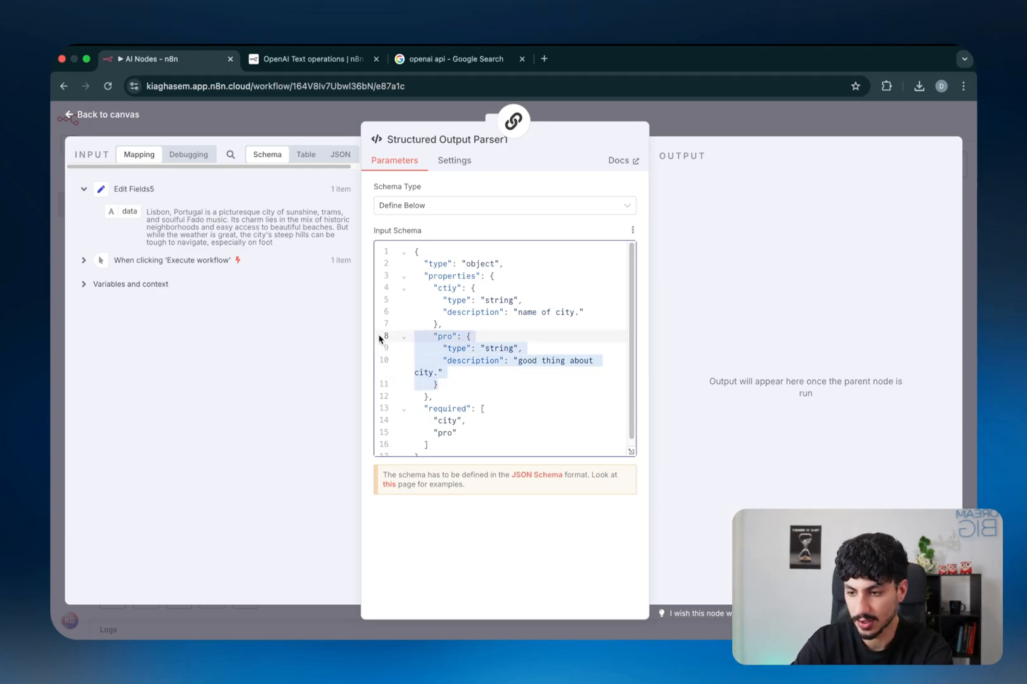
click(449, 382)
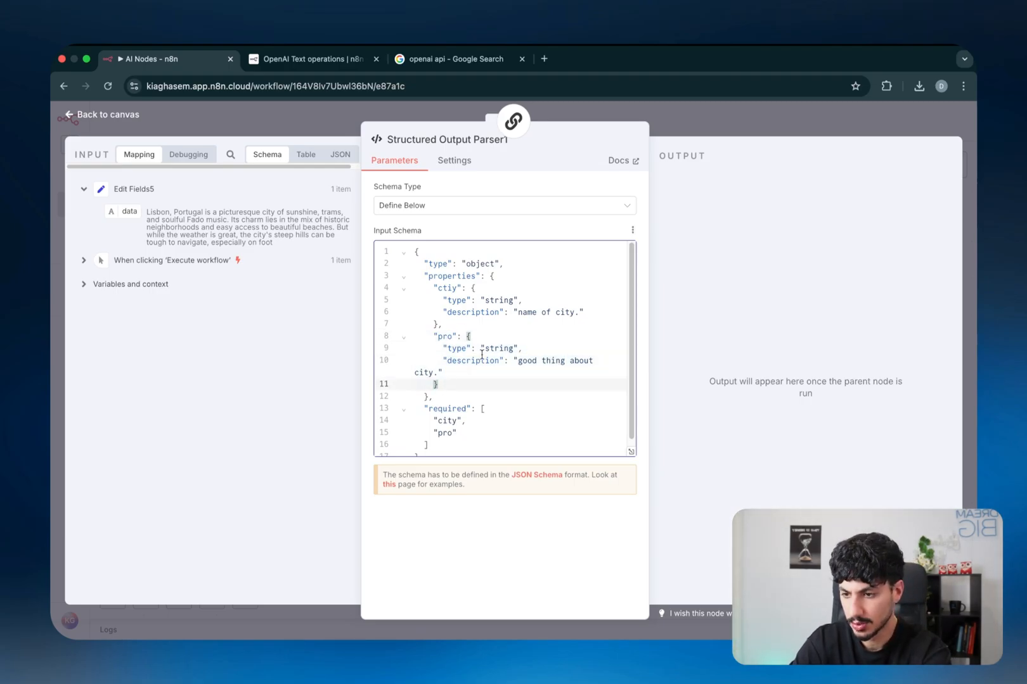
- Rename the schema's pro property to pros, describe it as "good things about city.", and set its type to array
click(453, 337)
text(s)
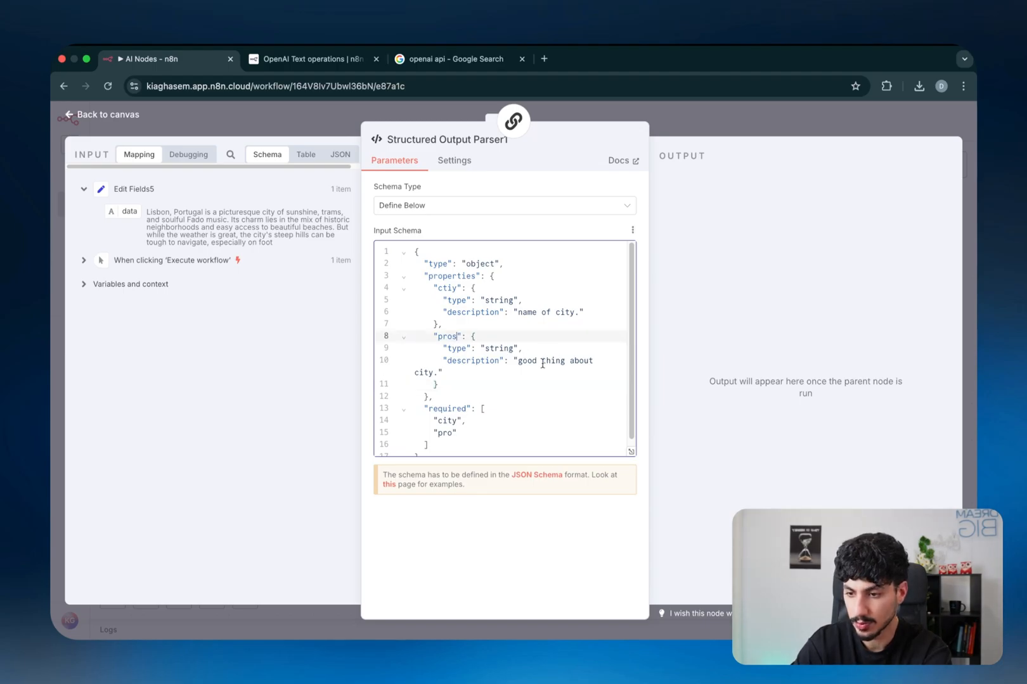
click(563, 363)
text(s)
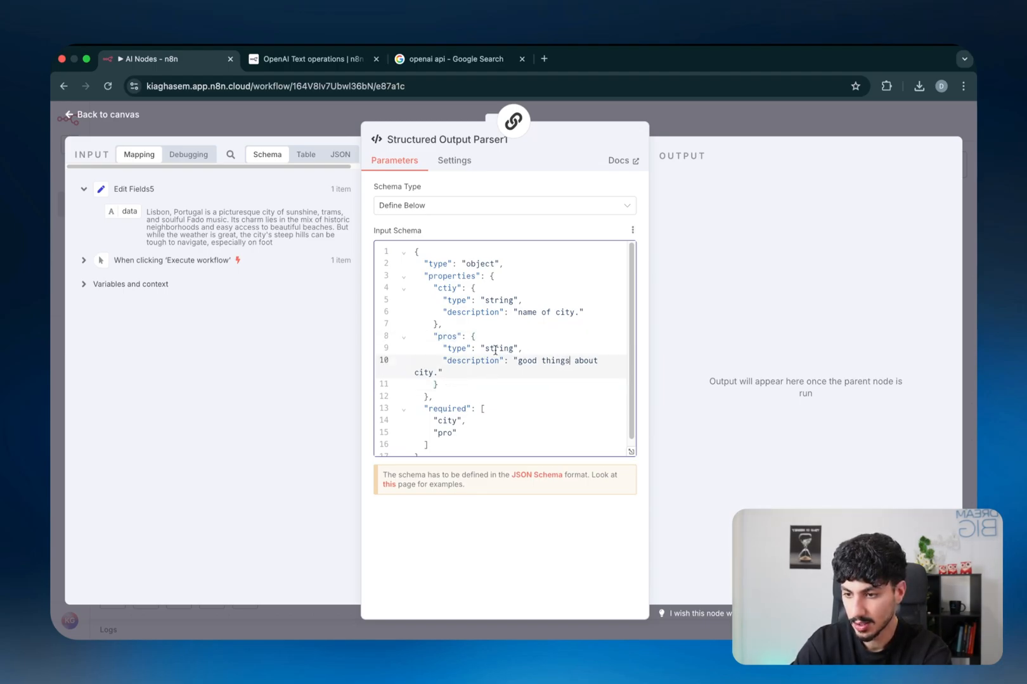
double_click(495, 351)
text(array)
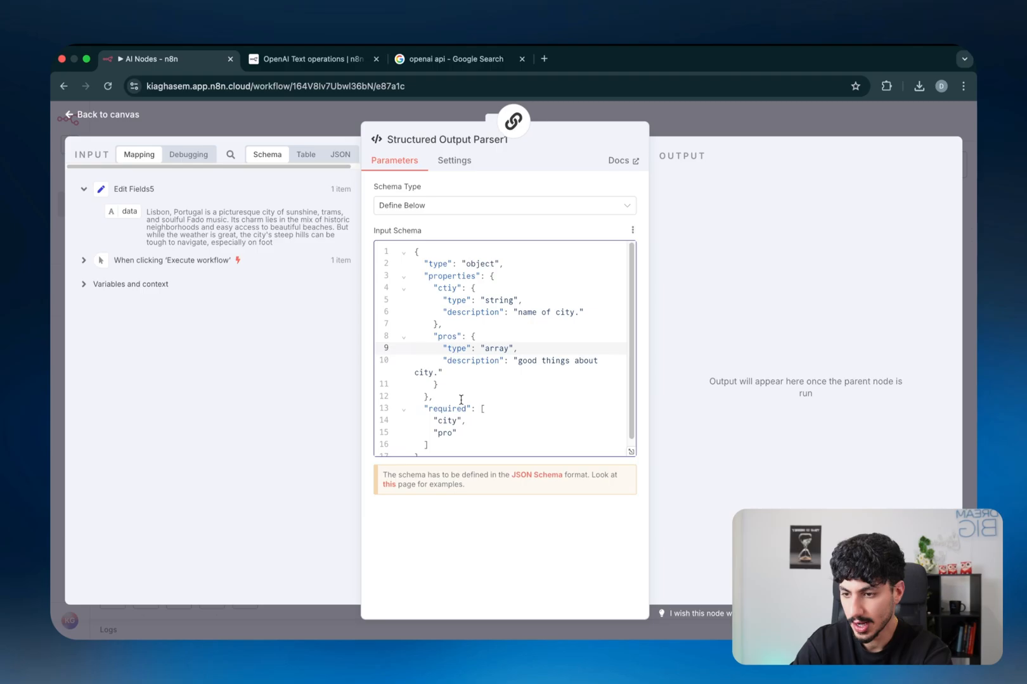
- Duplicate the pros property as an array property named cons, described as "bad things about city.", without a trailing comma
double_click(450, 383)
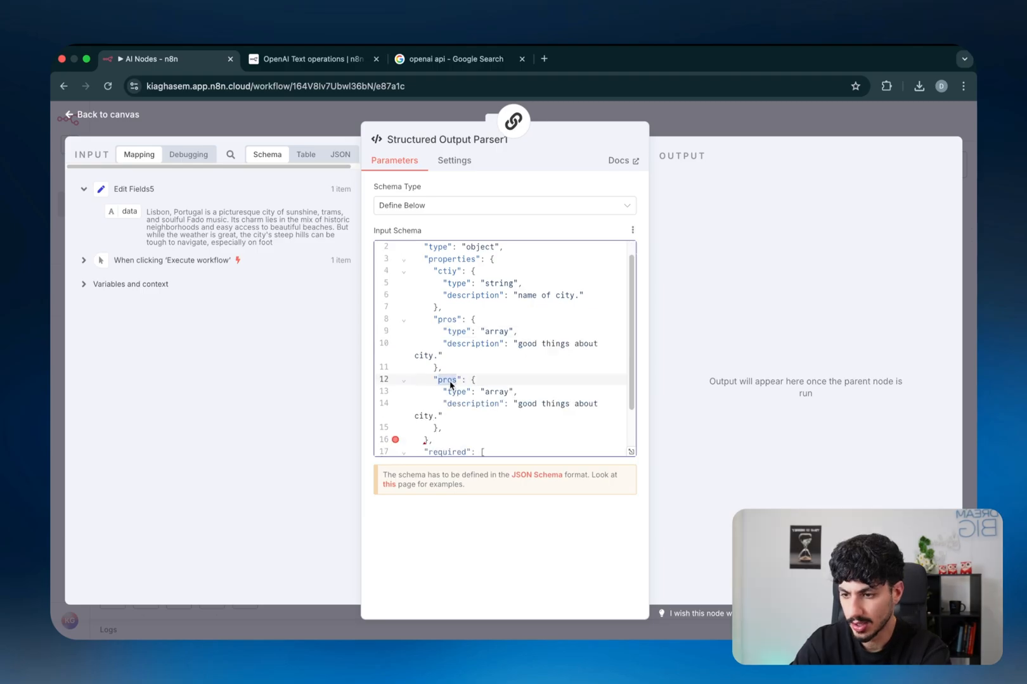
text(con)
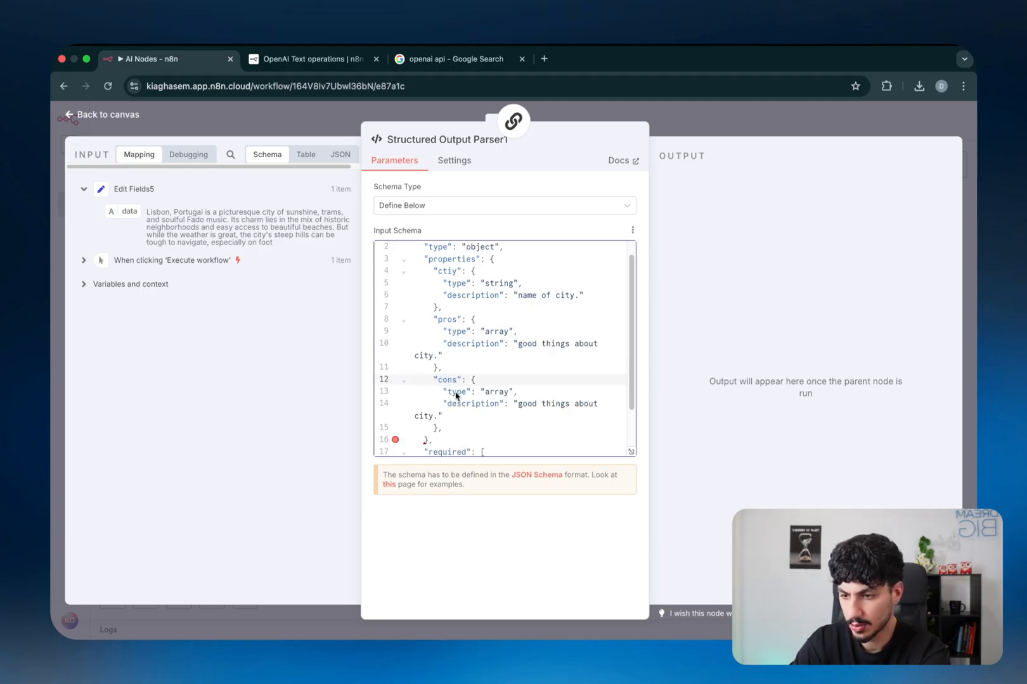
double_click(528, 407)
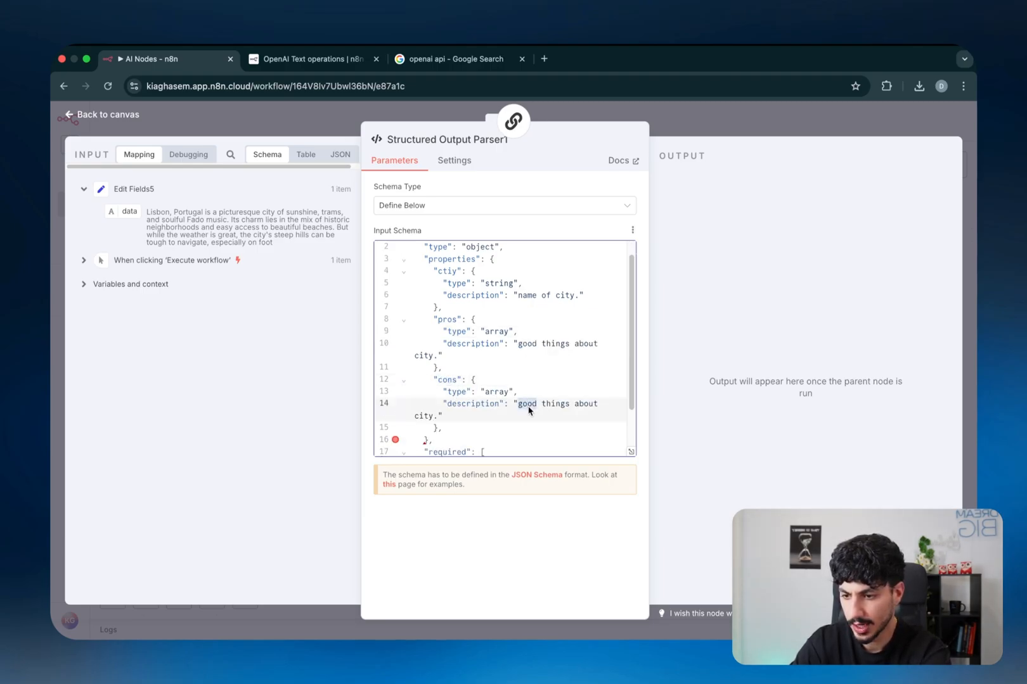
text(bad)
scroll(502, 421, down, 1)
click(447, 404)
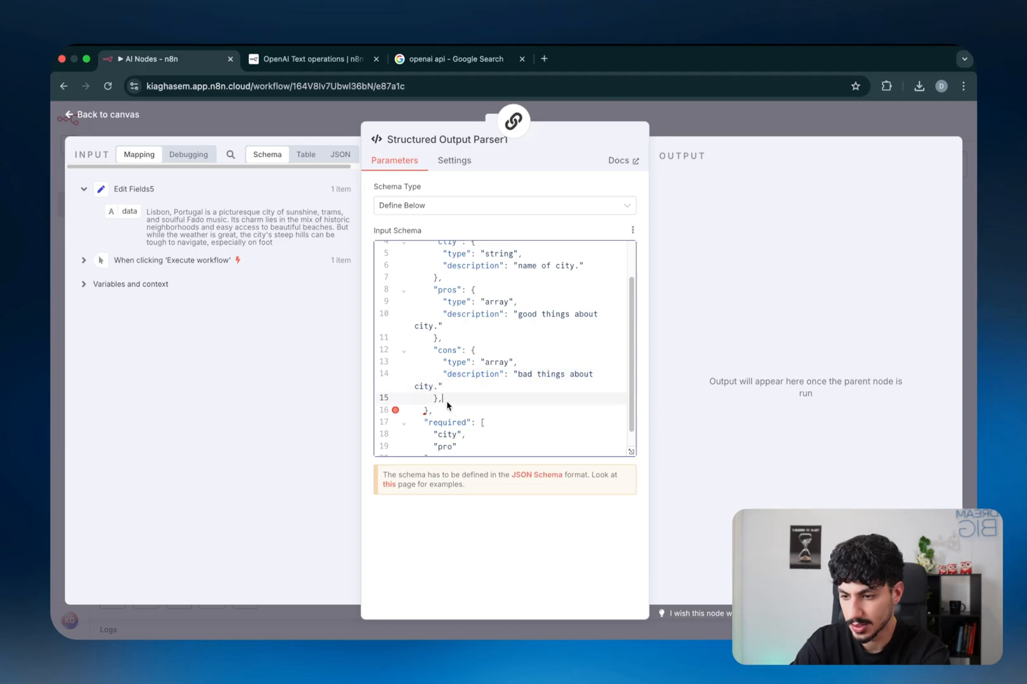
key(BackSpace)
scroll(447, 406, down, 2)
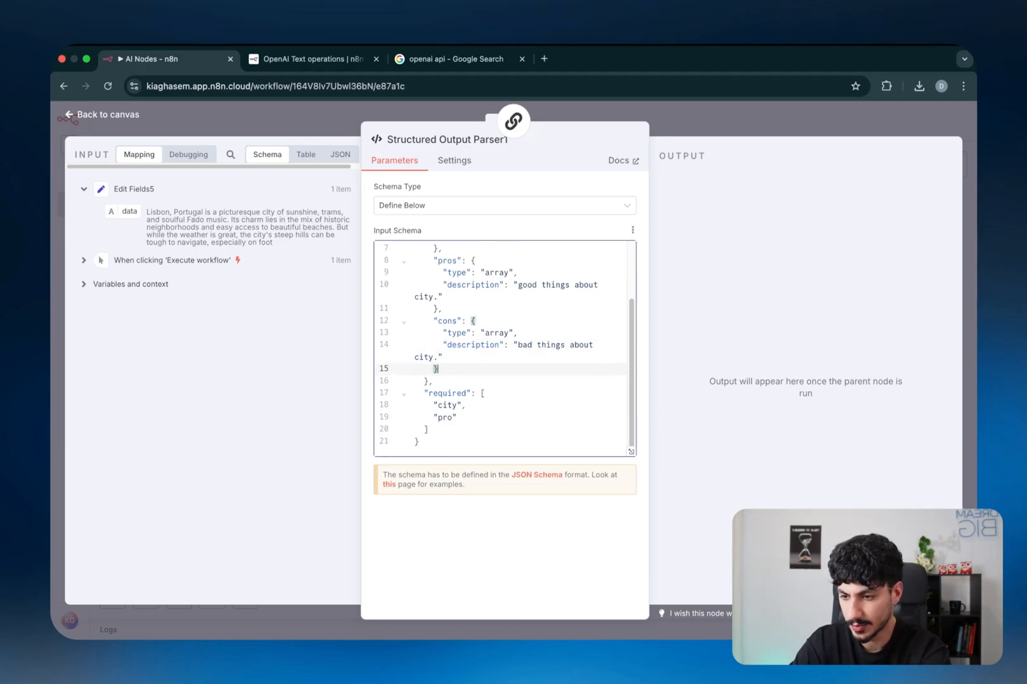
- Change pro to pros in the schema's required list and add cons as a further required field
click(461, 418)
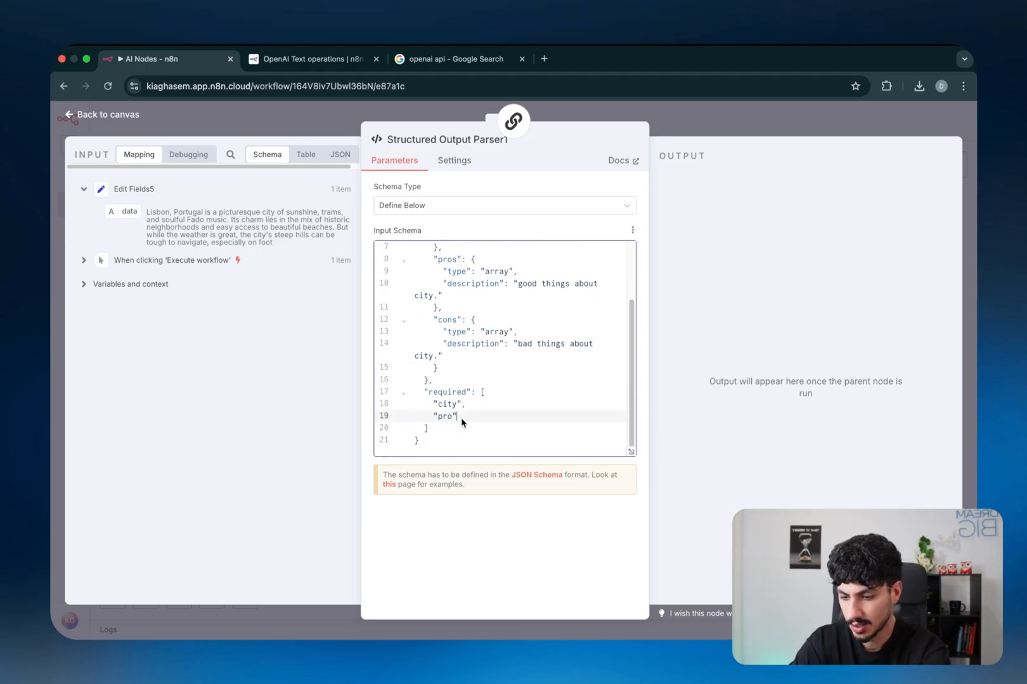
text(,)
key(Return)
click(454, 417)
text(s)
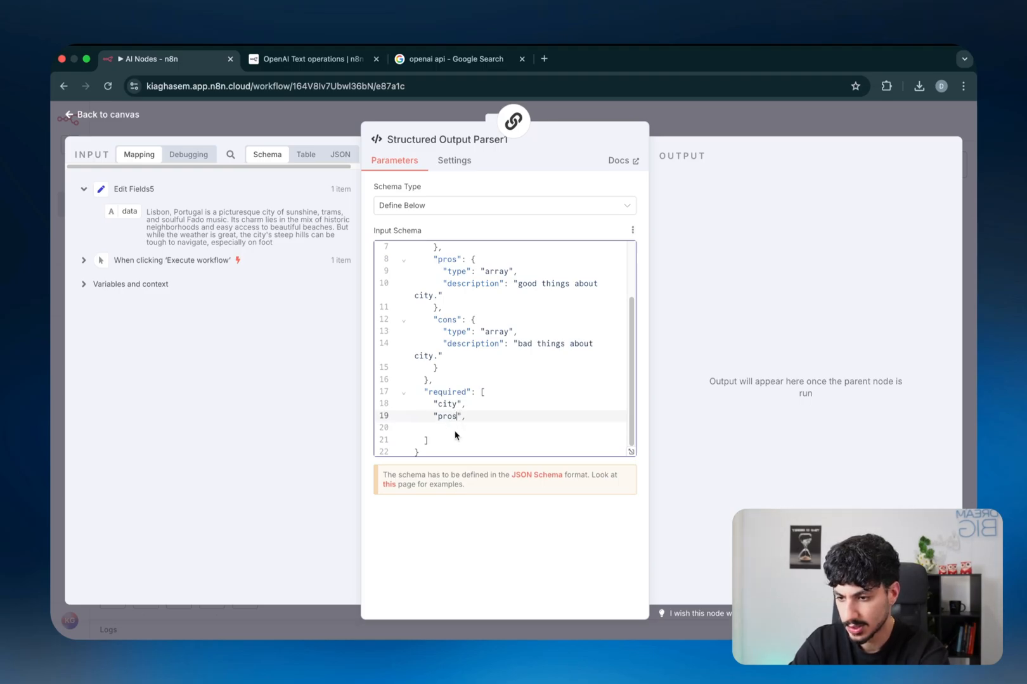
click(454, 434)
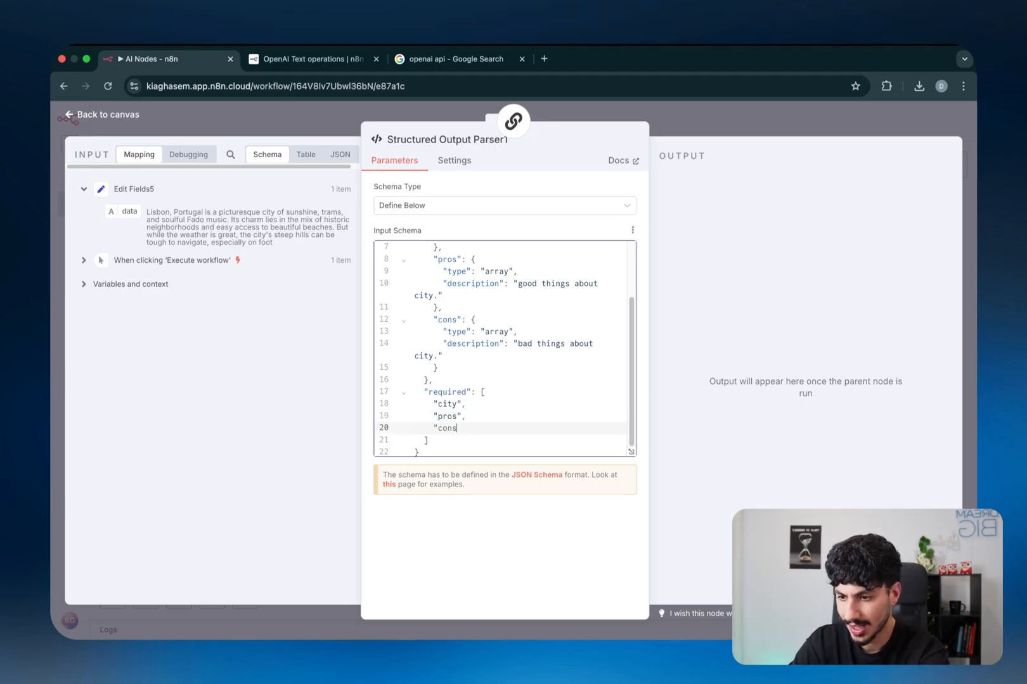
- Review the edited input schema from the properties to the required list and close Structured Output Parser1
scroll(503, 371, up, 3)
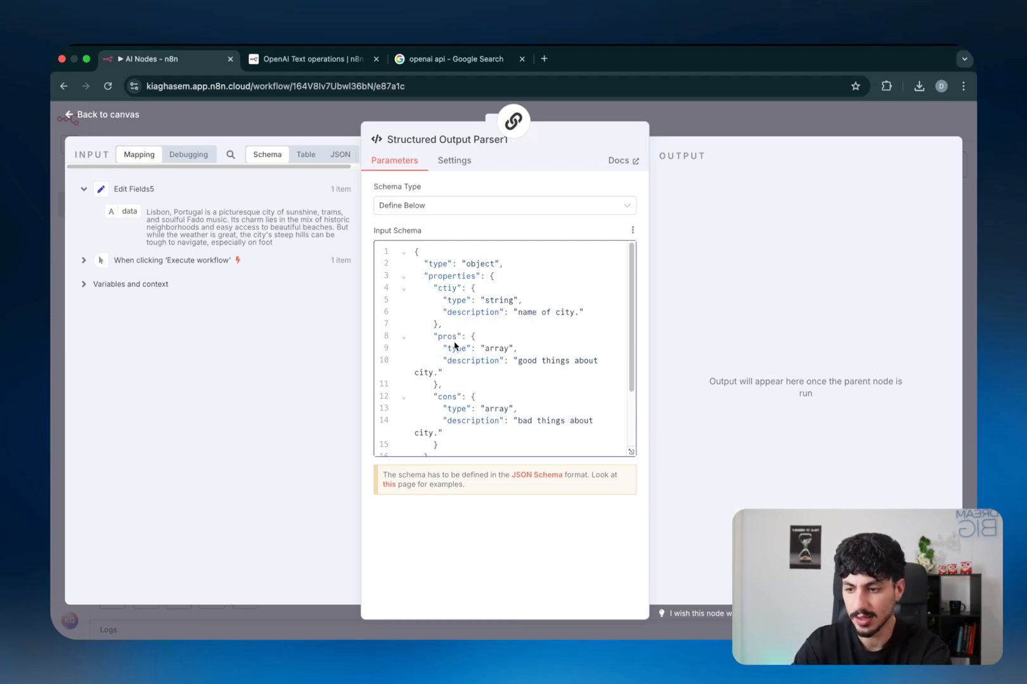
scroll(453, 345, down, 1)
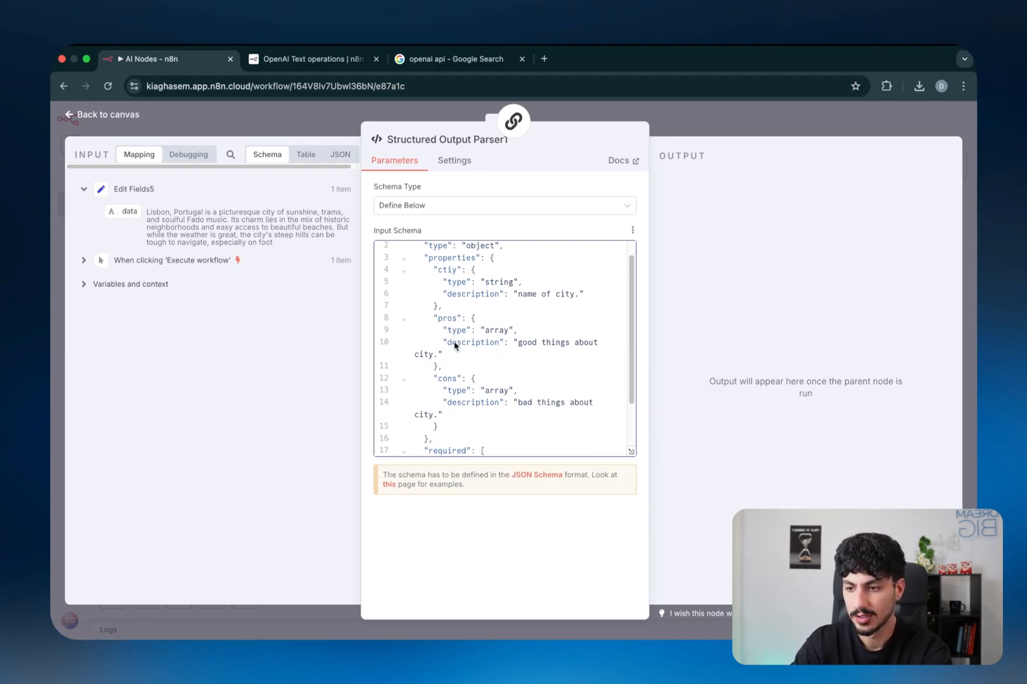
scroll(465, 363, down, 3)
scroll(465, 365, up, 3)
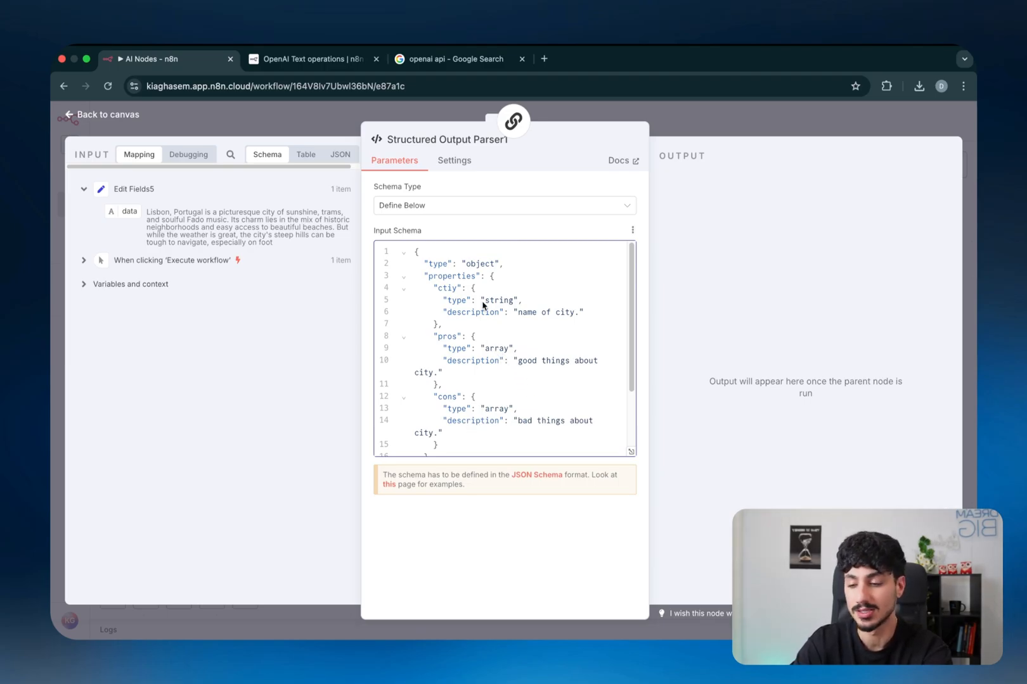
click(706, 131)
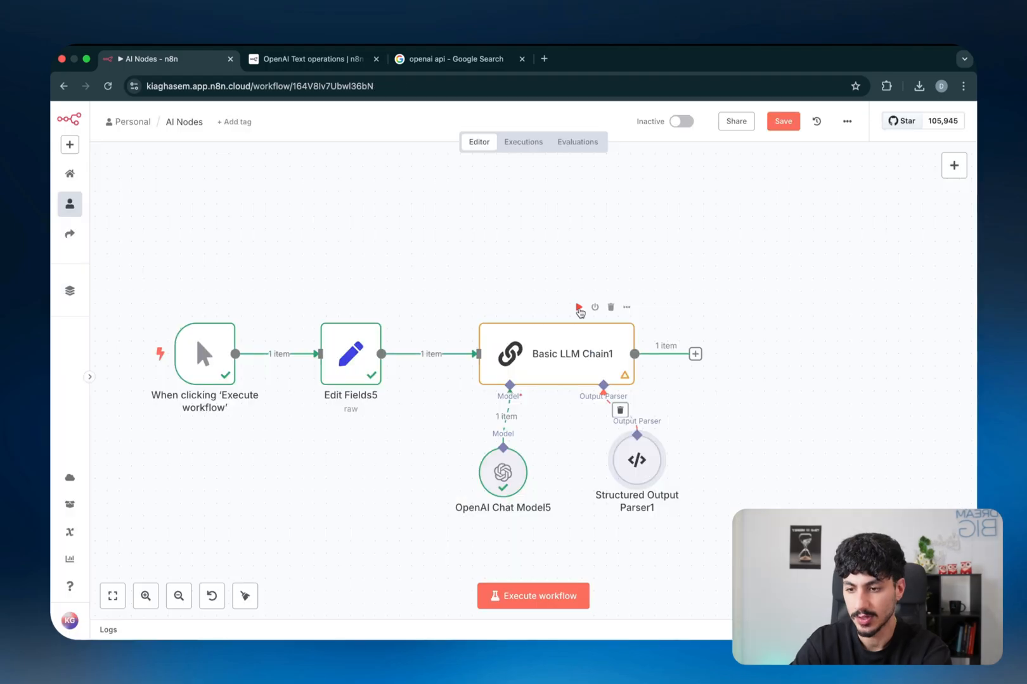
- Execute Basic LLM Chain1 with the parser attached and highlight the ctiy, pros and cons keys in its JSON output
click(579, 307)
double_click(578, 358)
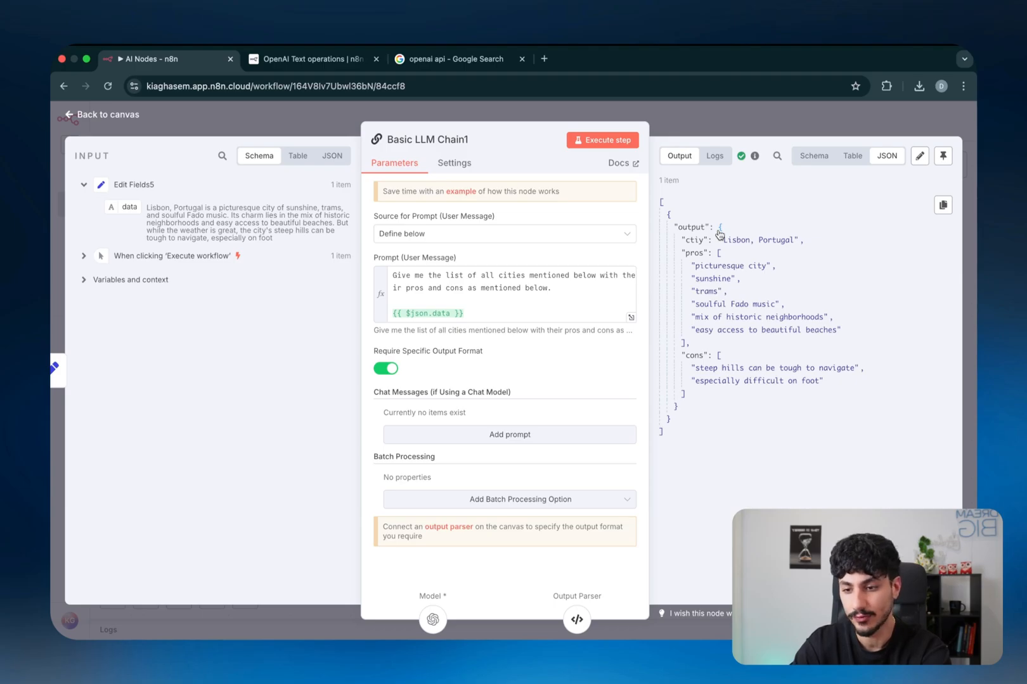
double_click(696, 239)
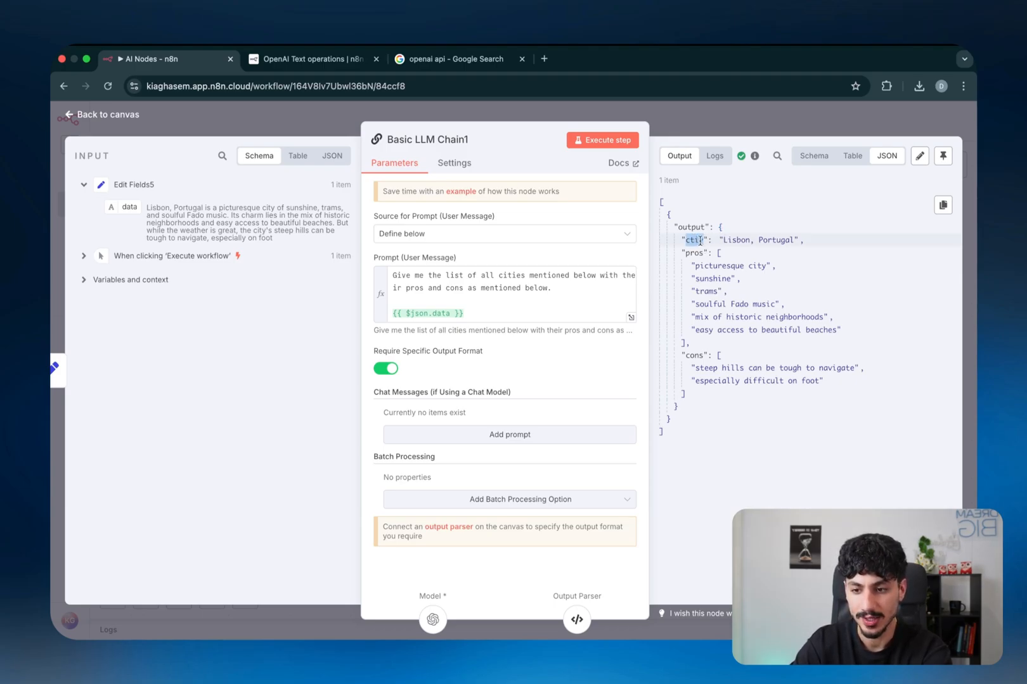
double_click(699, 251)
click(719, 253)
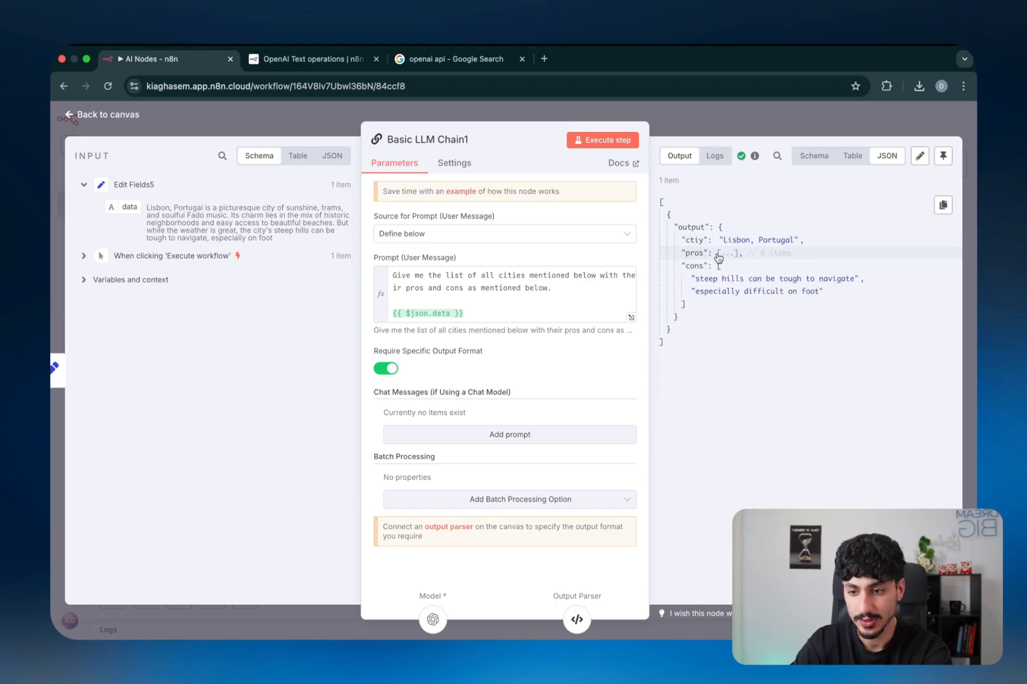
click(718, 253)
double_click(691, 356)
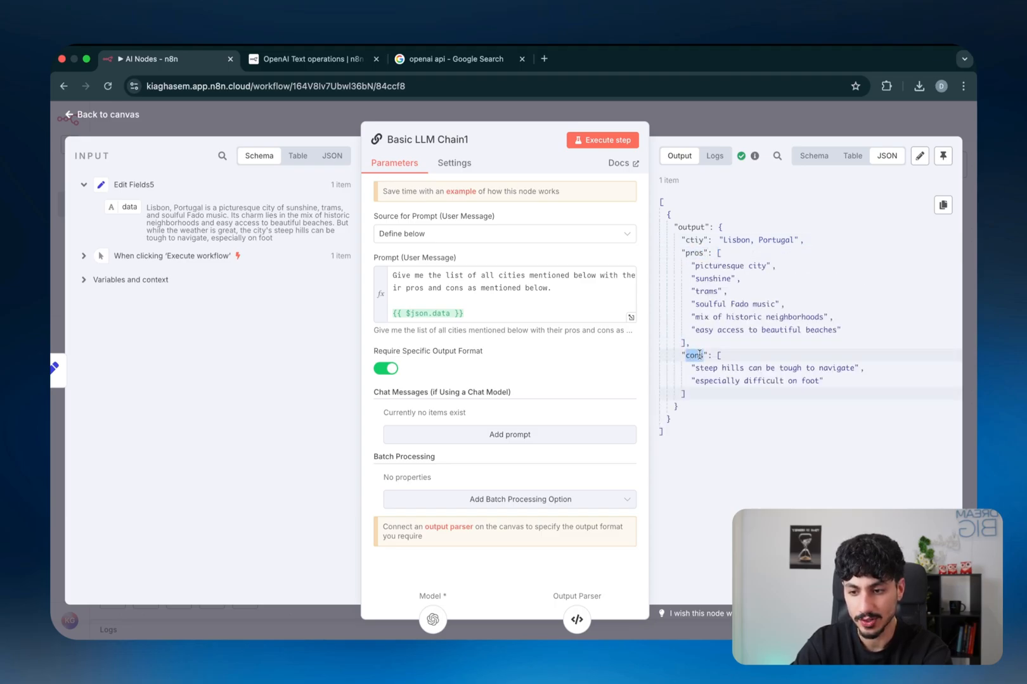
- Examine the Basic LLM Chain1 output, highlighting the city value and the pros and cons lists, and close the node
click(719, 357)
click(719, 356)
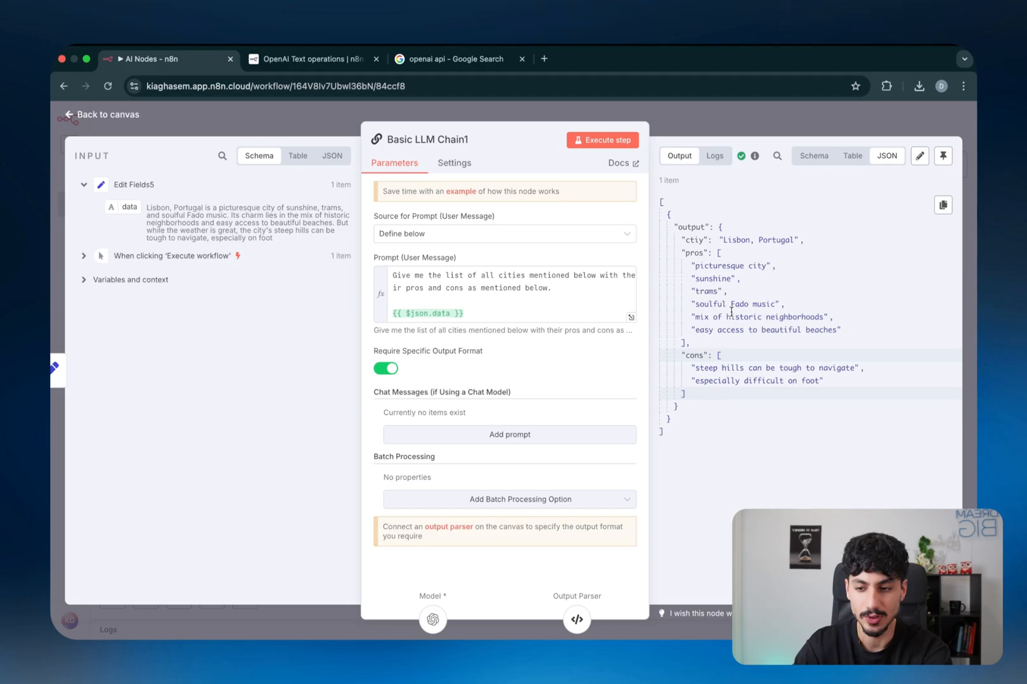
double_click(746, 240)
drag(745, 240, 759, 236)
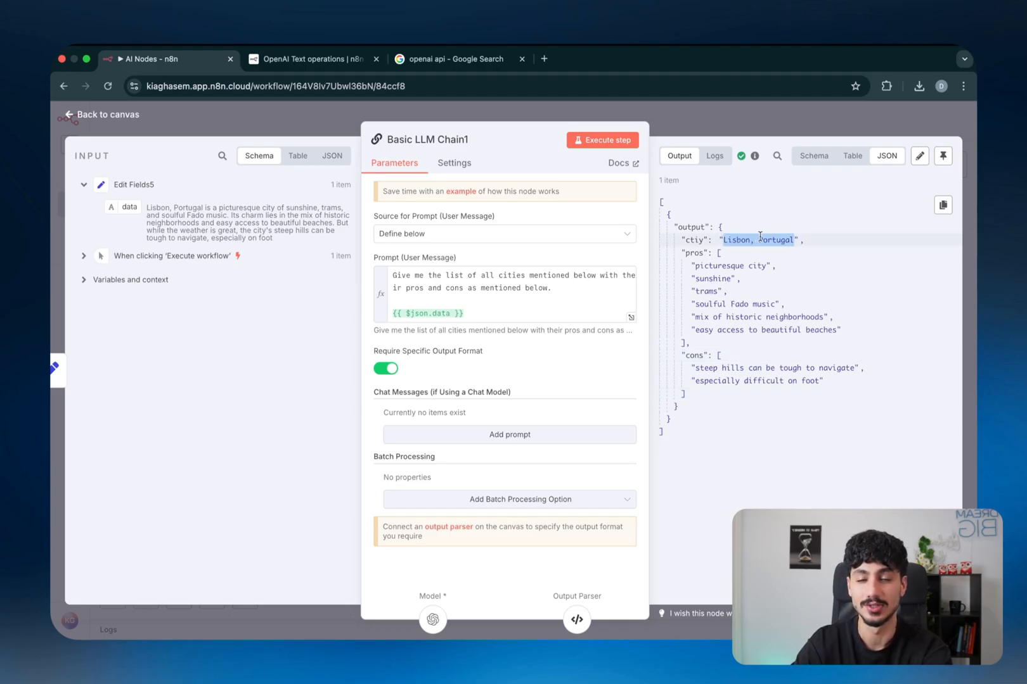
click(691, 242)
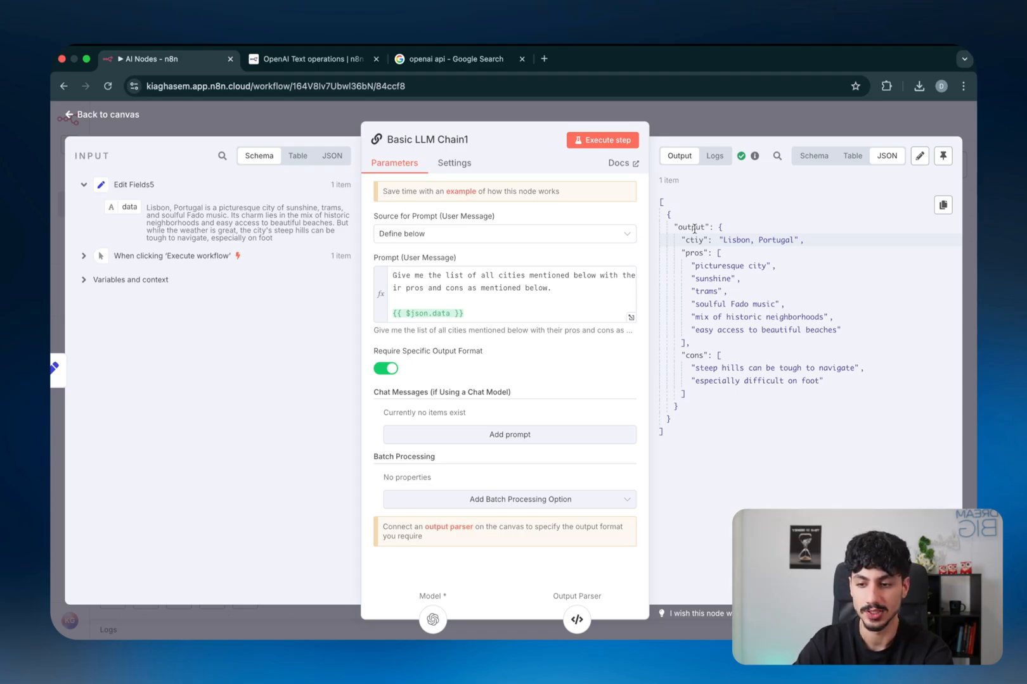
drag(694, 236, 747, 380)
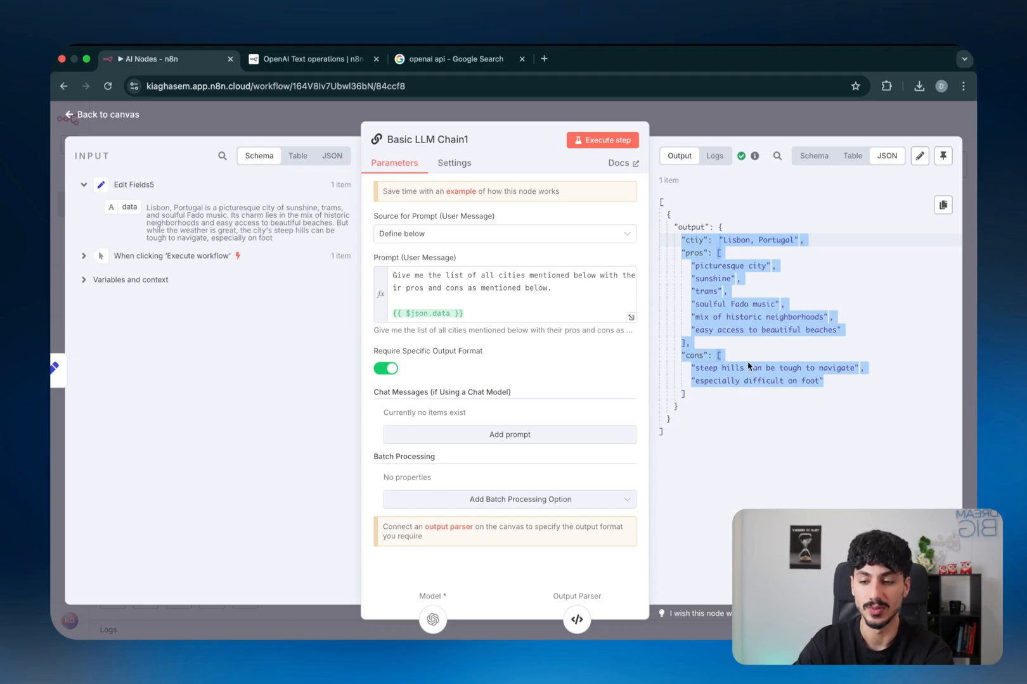
drag(683, 253, 754, 327)
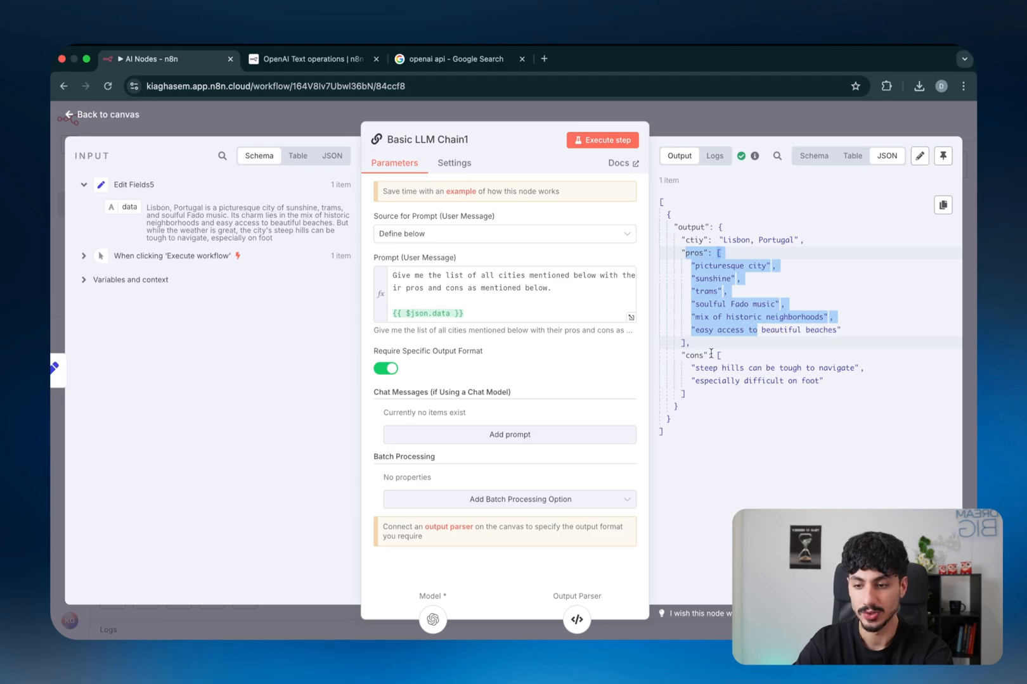
drag(690, 355, 754, 381)
double_click(693, 236)
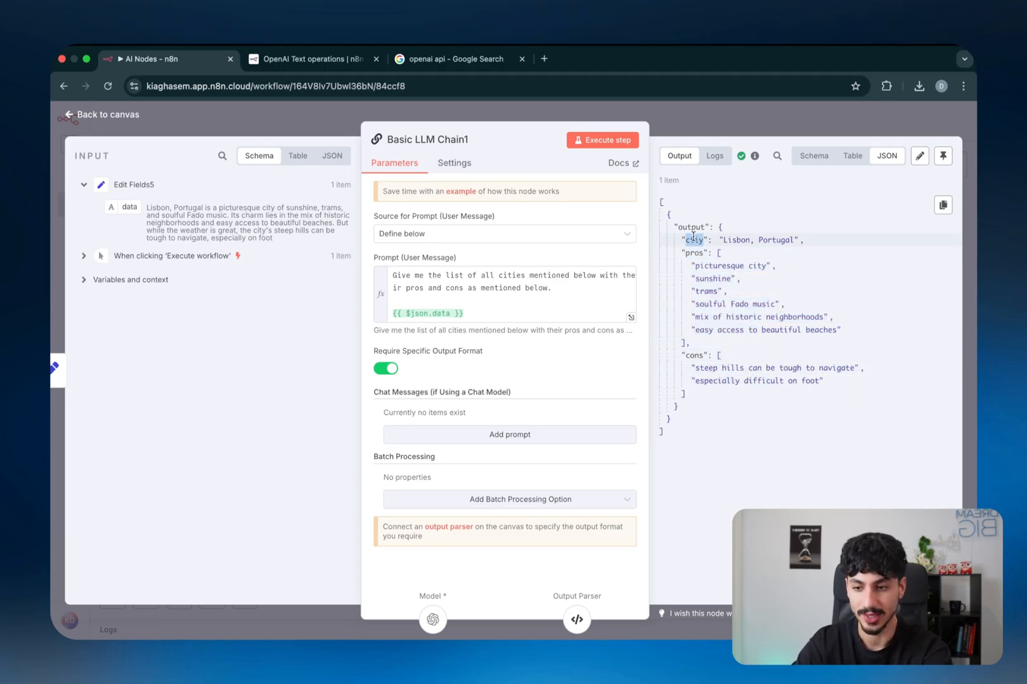
drag(694, 236, 804, 240)
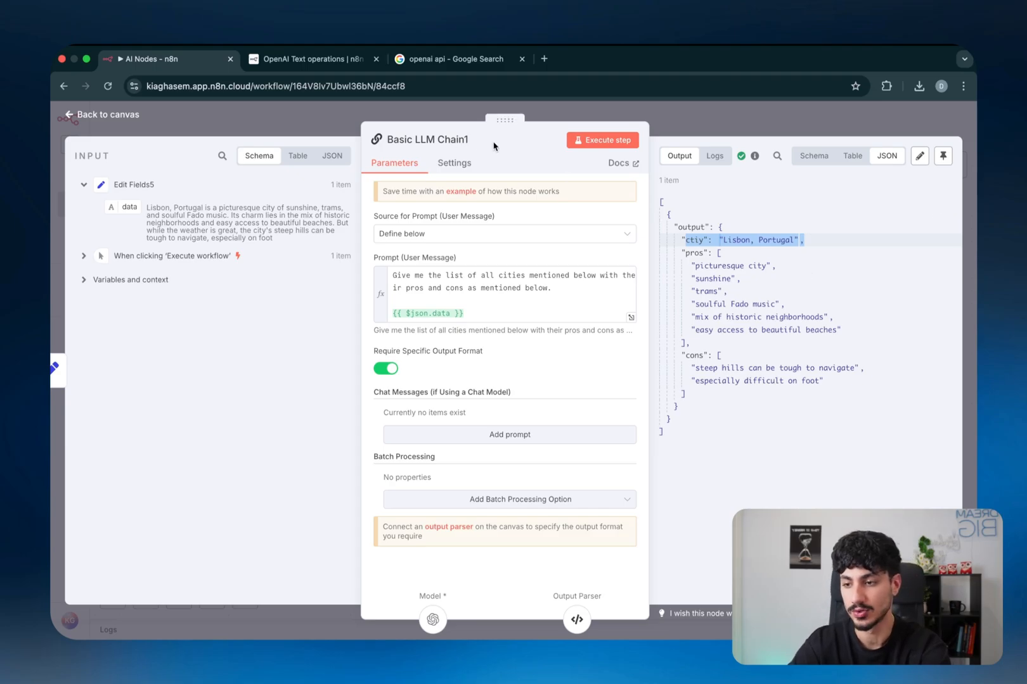
click(736, 131)
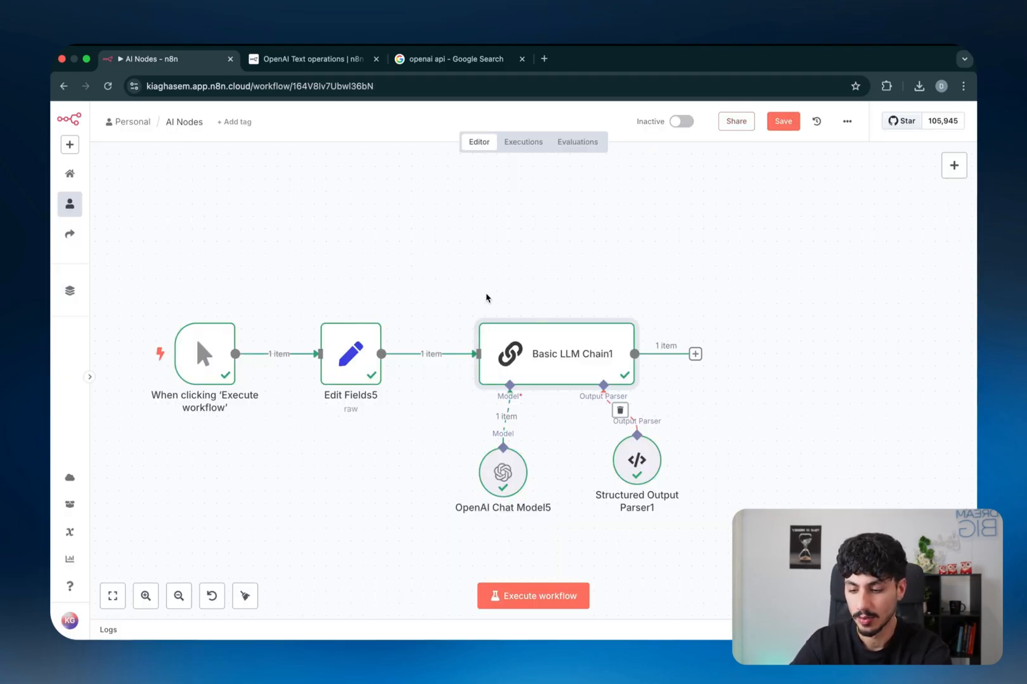
- Open the Using Example1 output parser and highlight its JSON example and the city, pros and cons keys
mouse_move(451, 355)
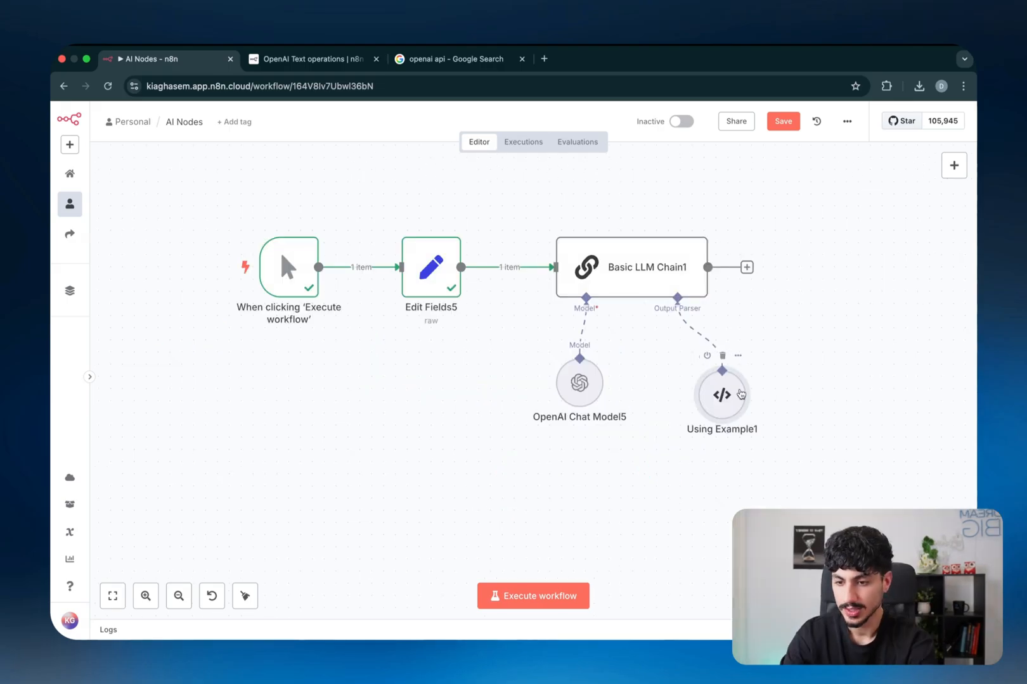
double_click(711, 385)
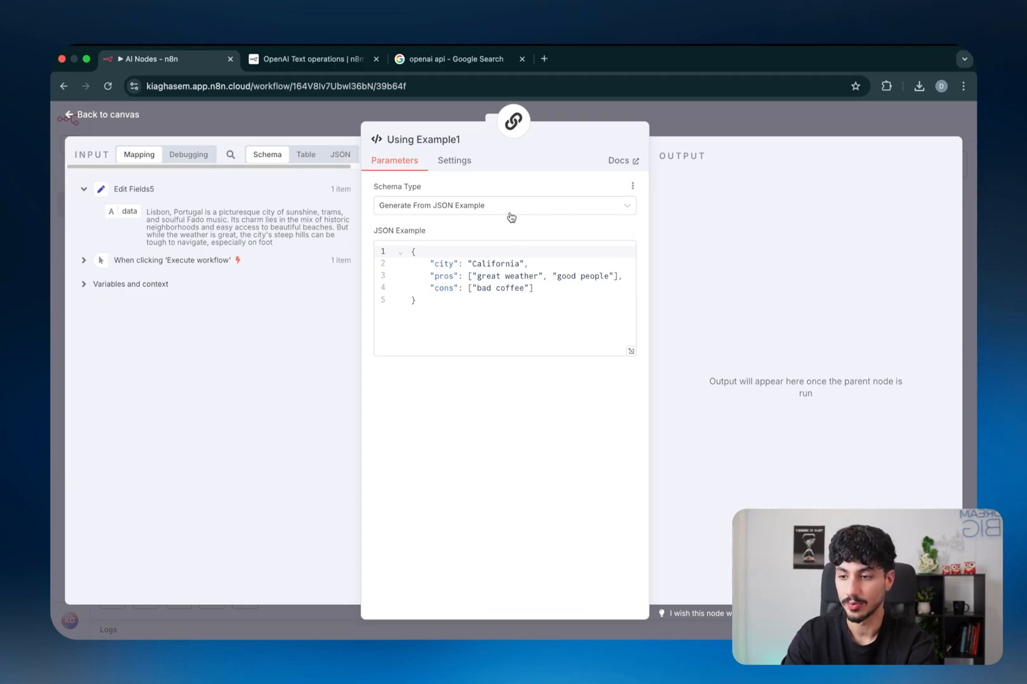
click(412, 251)
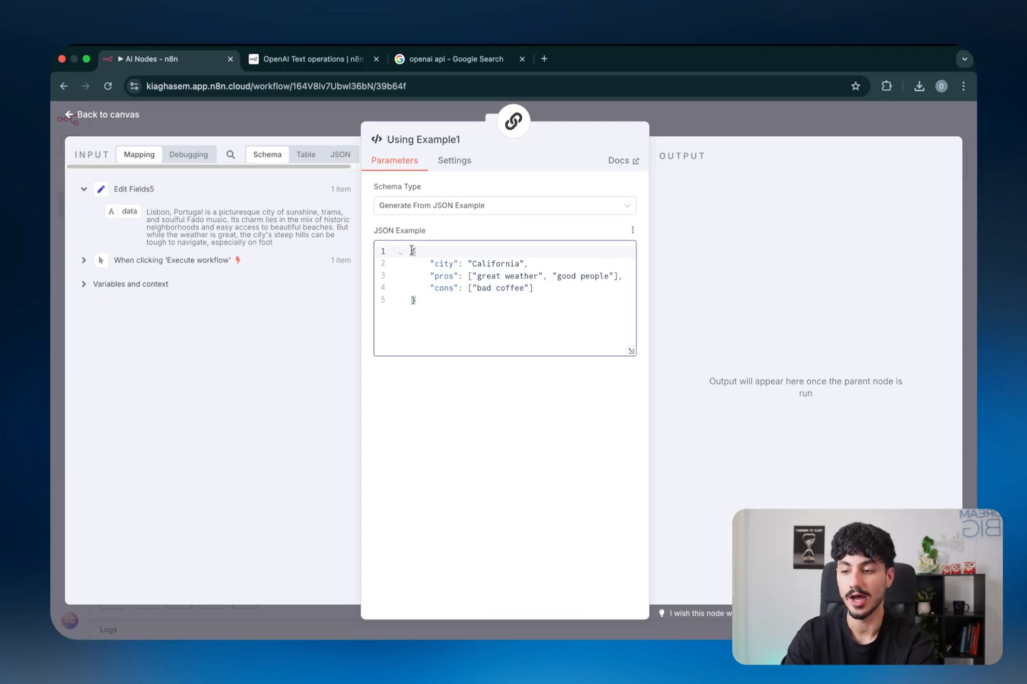
drag(412, 251, 415, 298)
click(429, 302)
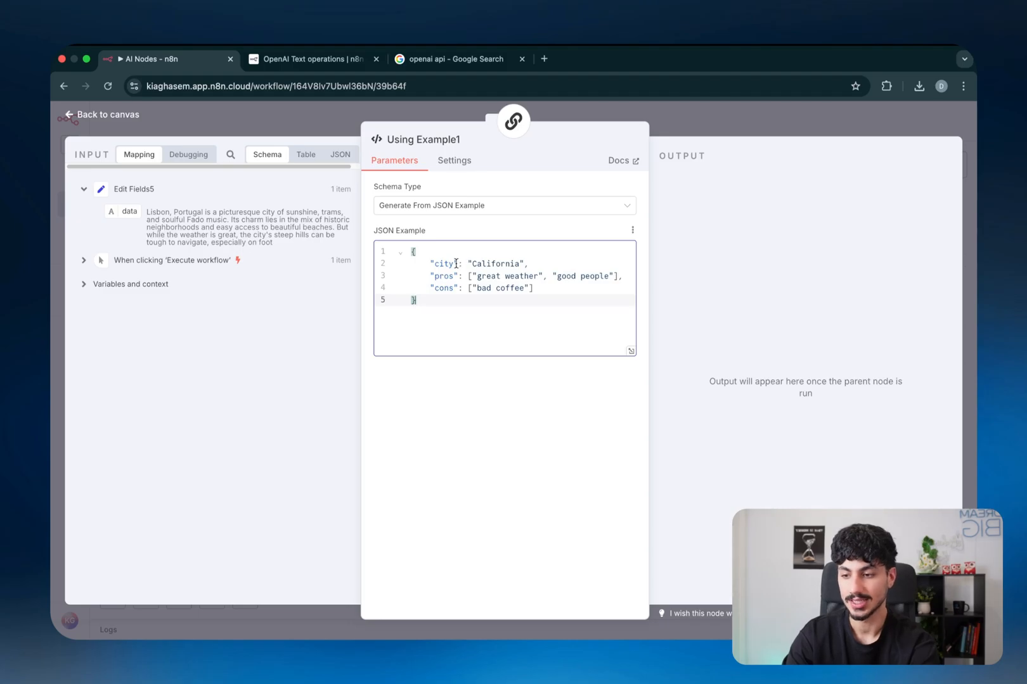
double_click(445, 263)
double_click(445, 276)
double_click(445, 288)
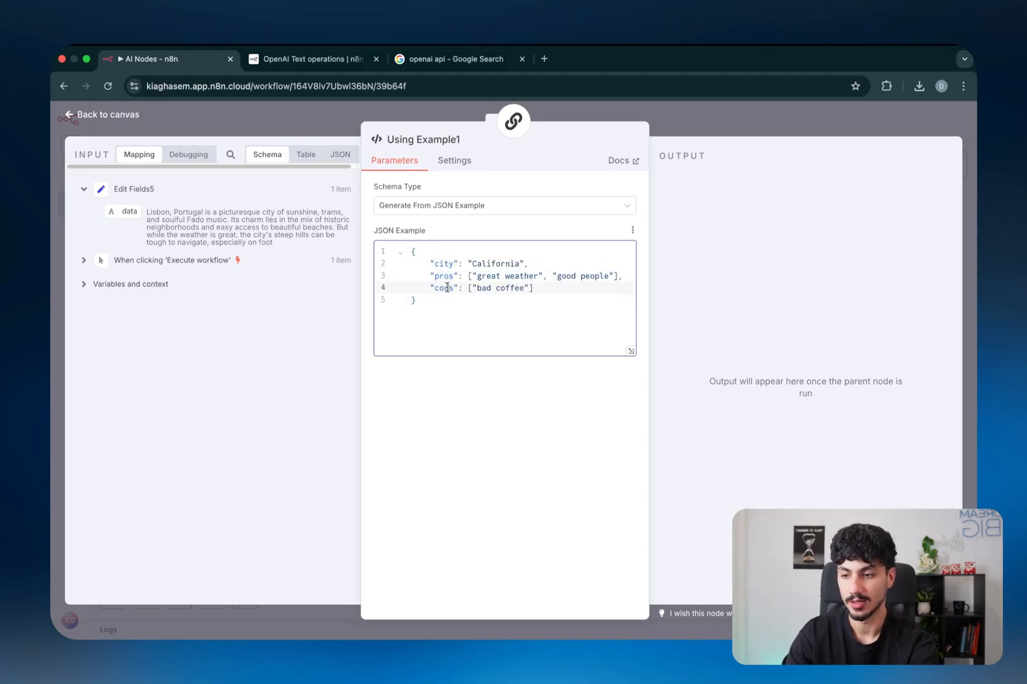
- Review each example key with its value and the available Schema Type options, then close the Using Example1 parser
double_click(447, 263)
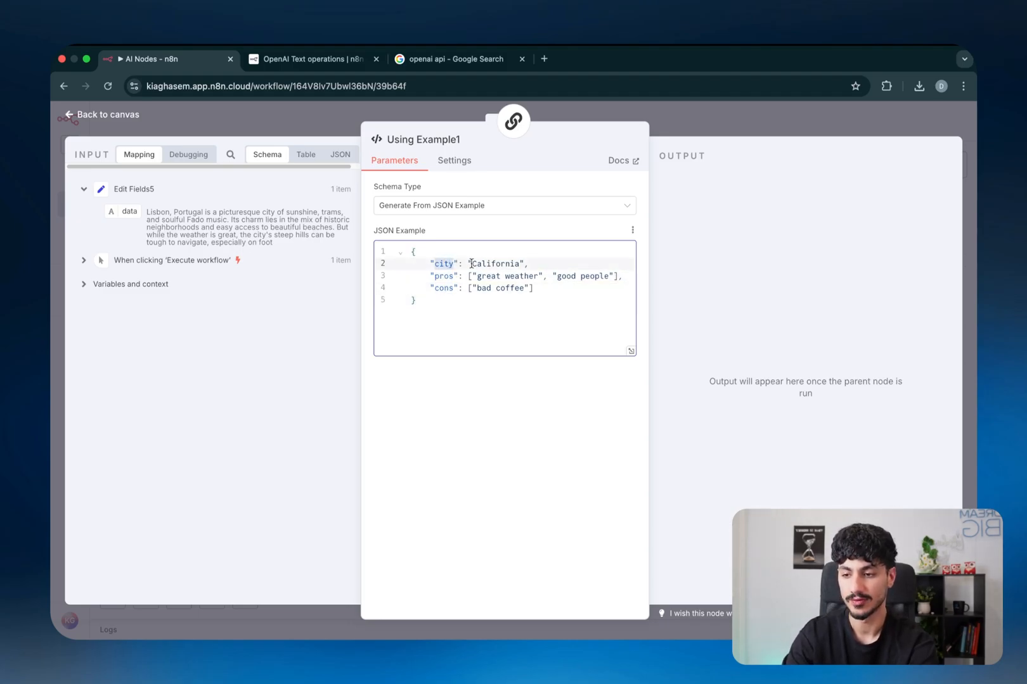
double_click(502, 263)
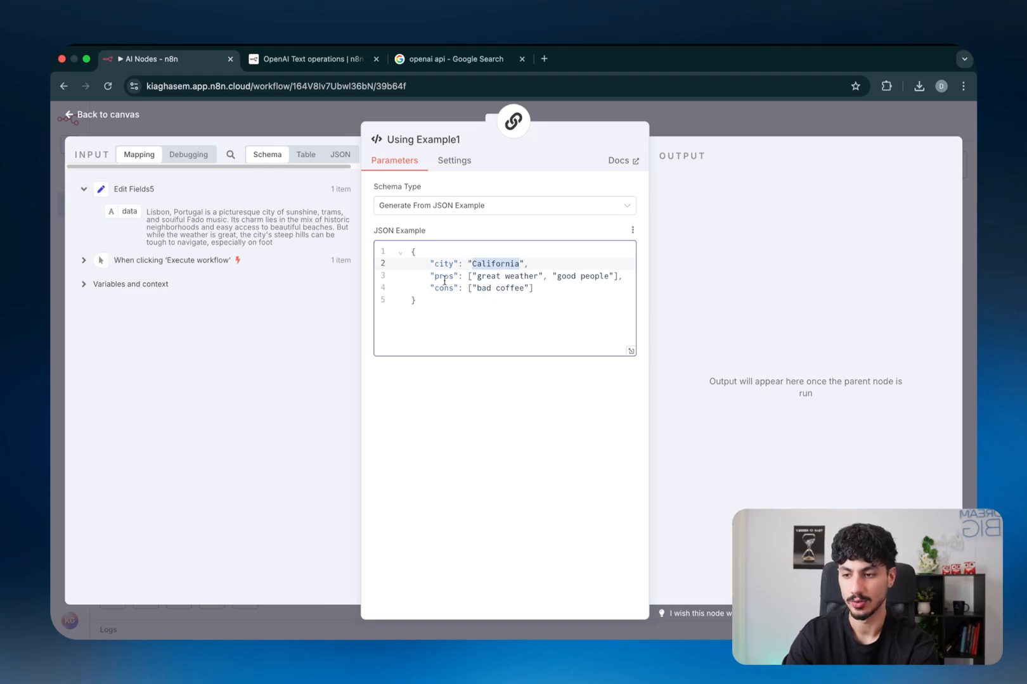
double_click(444, 276)
drag(469, 277, 619, 277)
double_click(447, 288)
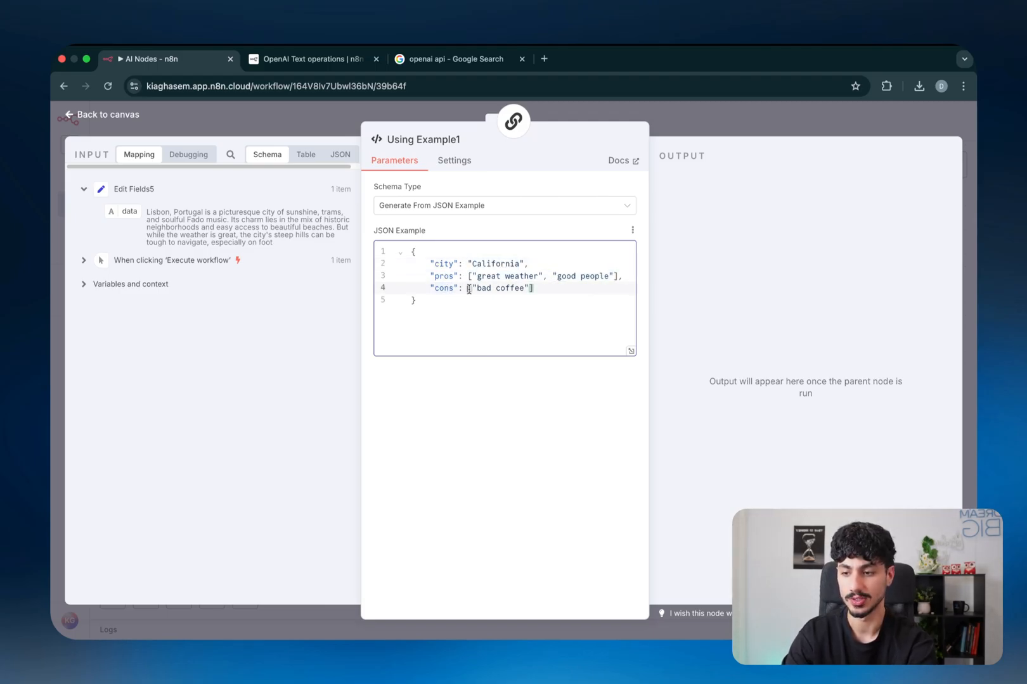
drag(468, 289, 519, 290)
double_click(443, 264)
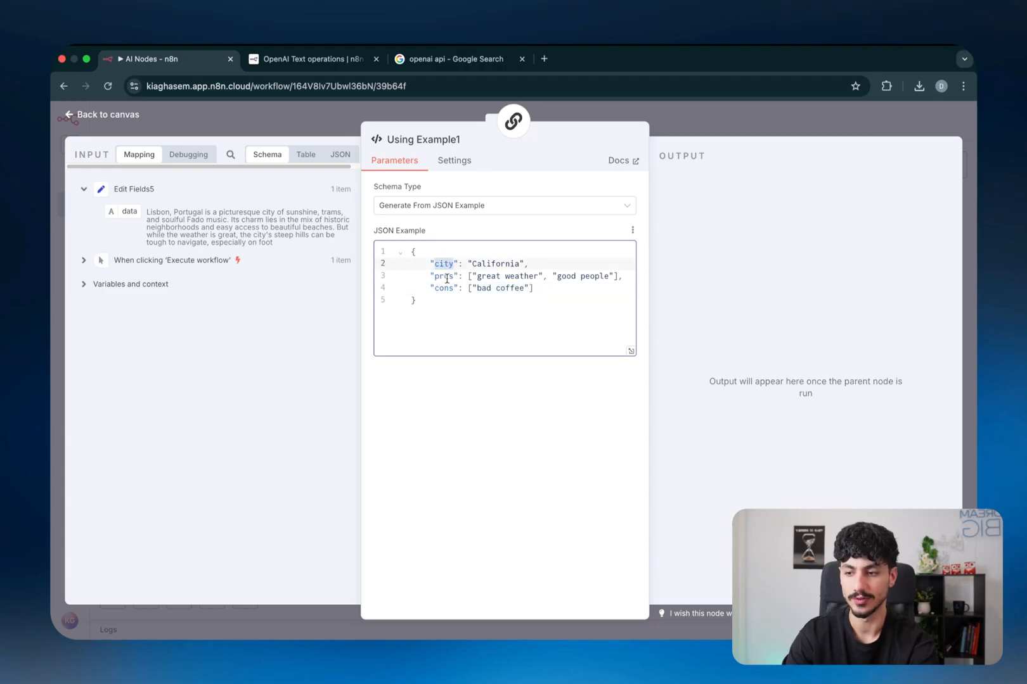
triple_click(447, 280)
double_click(446, 288)
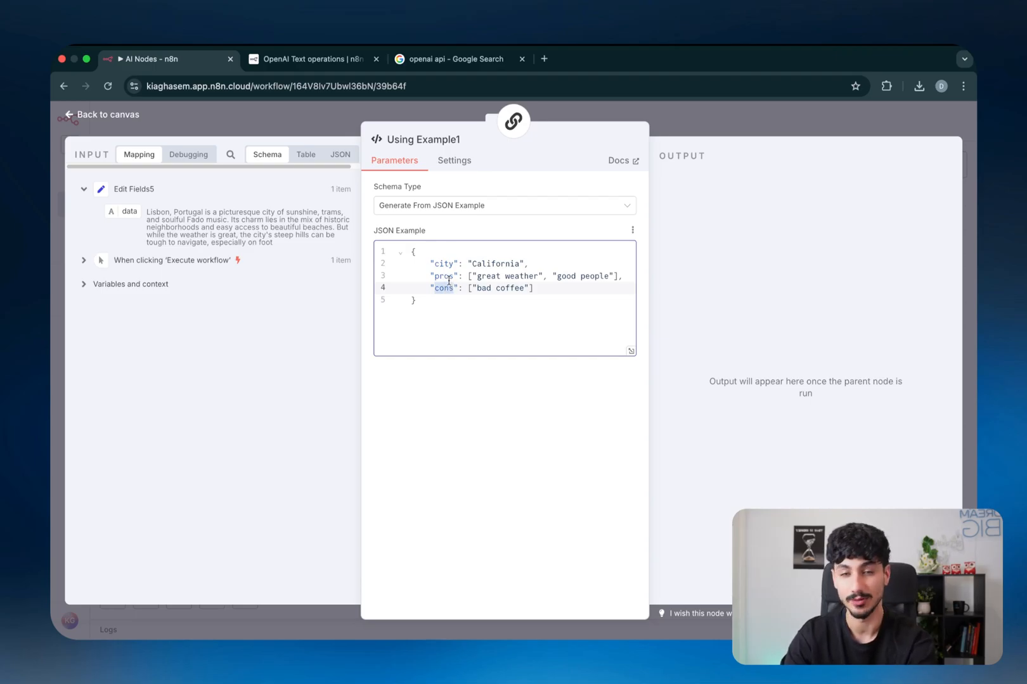
click(452, 203)
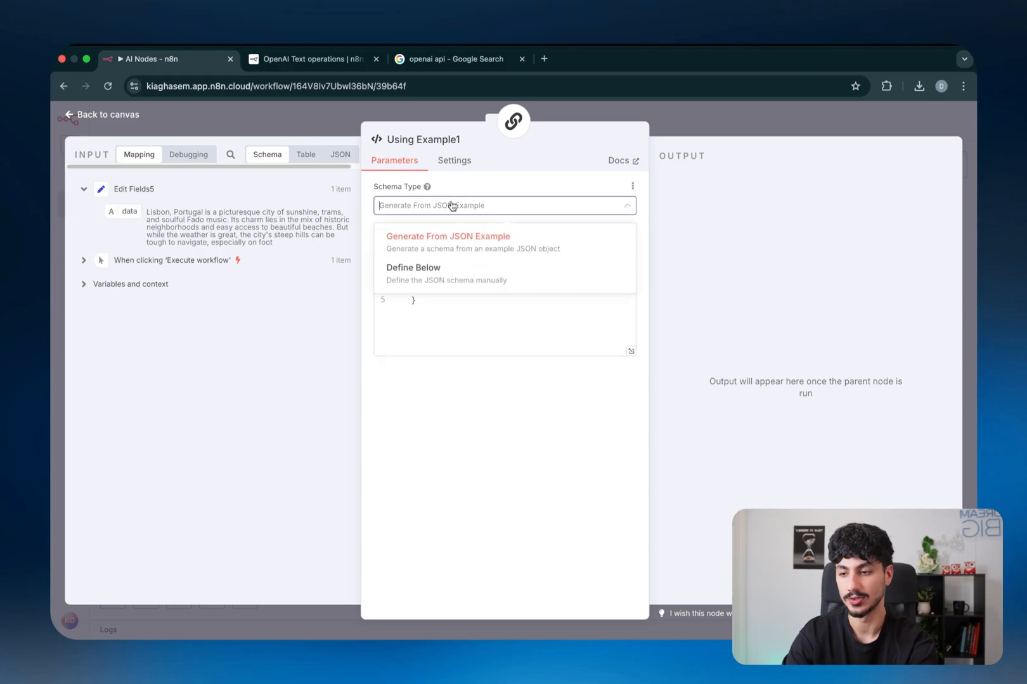
click(445, 300)
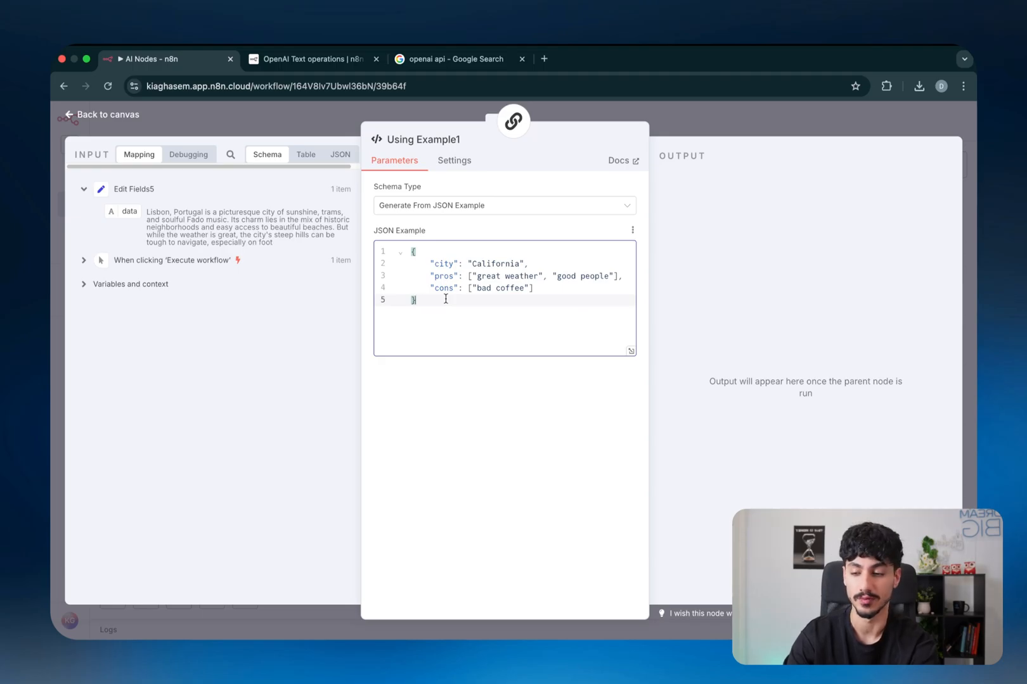
key(Escape)
- Execute Basic LLM Chain1 with the example-based parser, highlight the city, pros and cons keys in its output and close the node
double_click(615, 256)
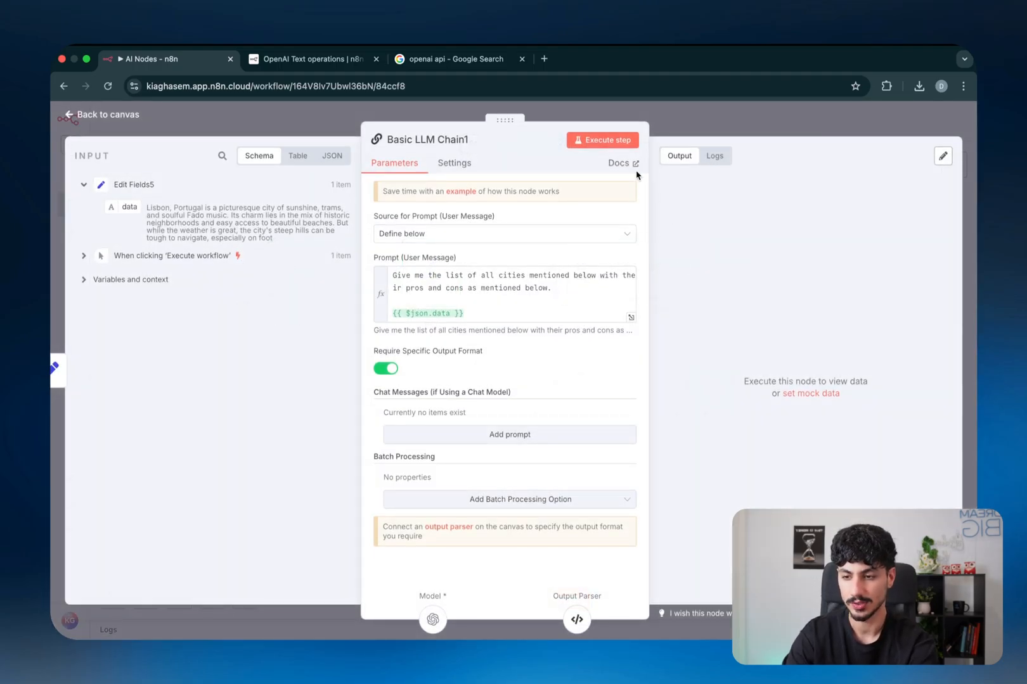
click(623, 148)
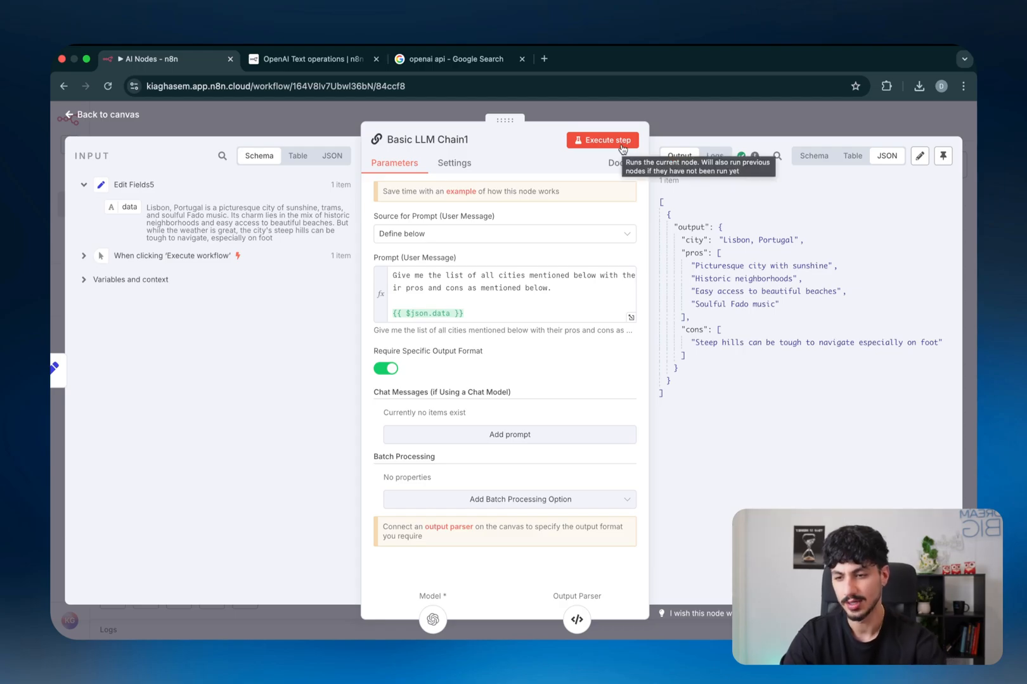
double_click(694, 240)
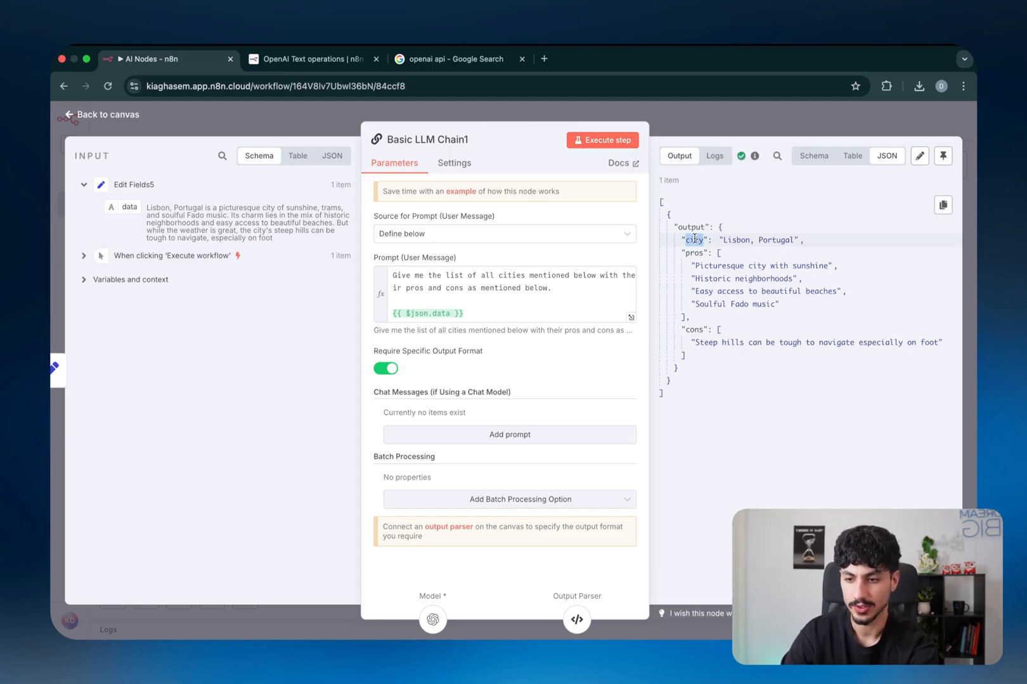
double_click(696, 252)
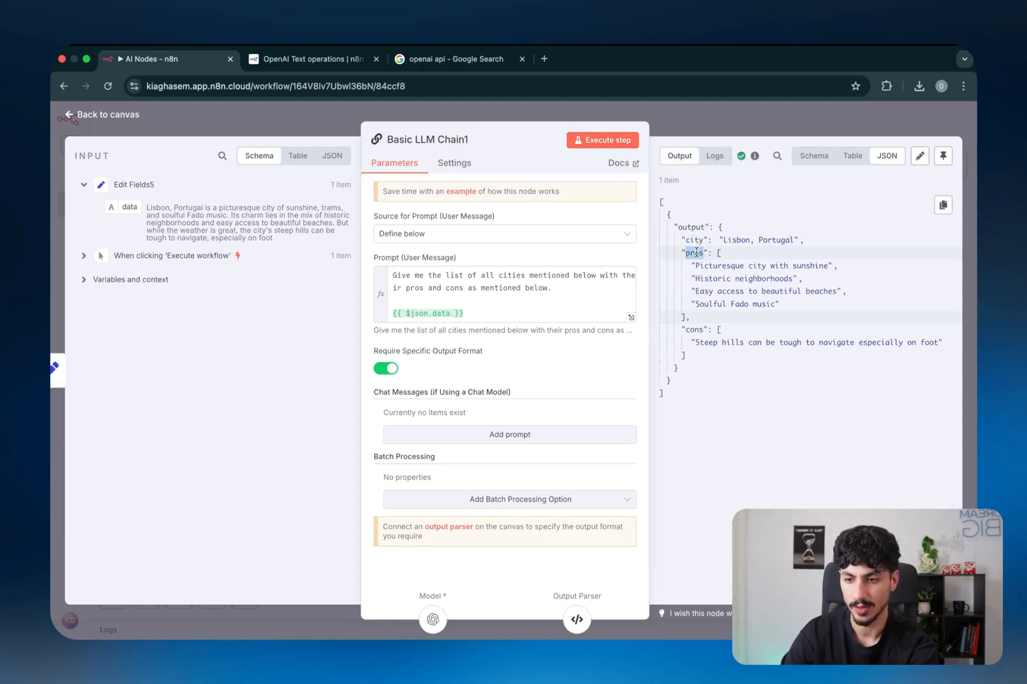
double_click(696, 328)
click(784, 119)
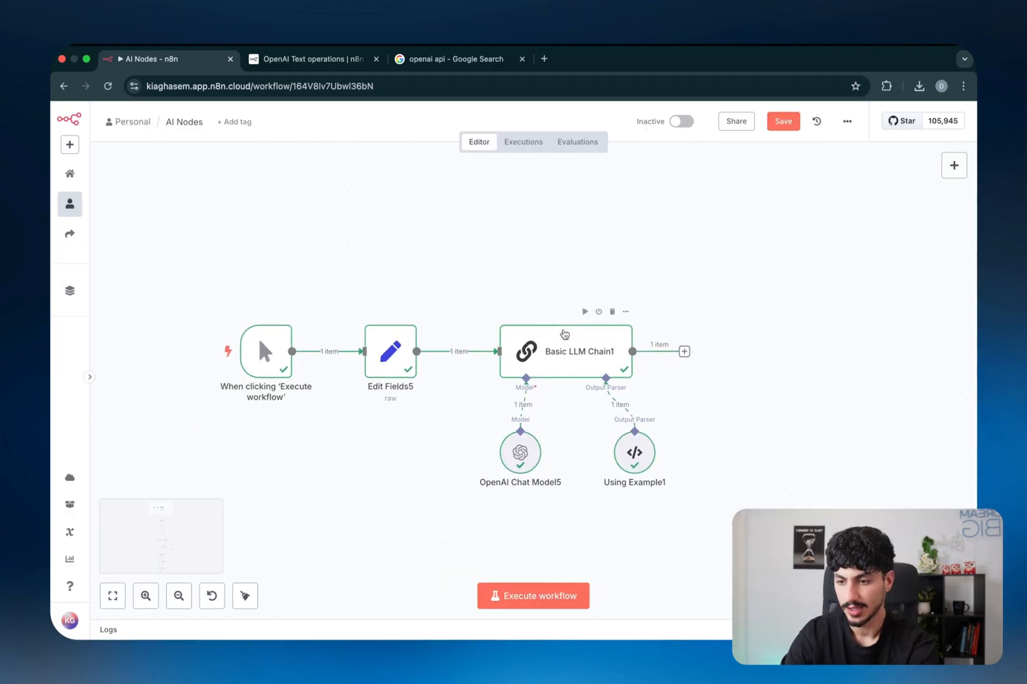
- Delete the Using Example1 parser and attach an Item List Output Parser to Basic LLM Chain1 with its default settings
scroll(564, 334, up, 3)
click(670, 437)
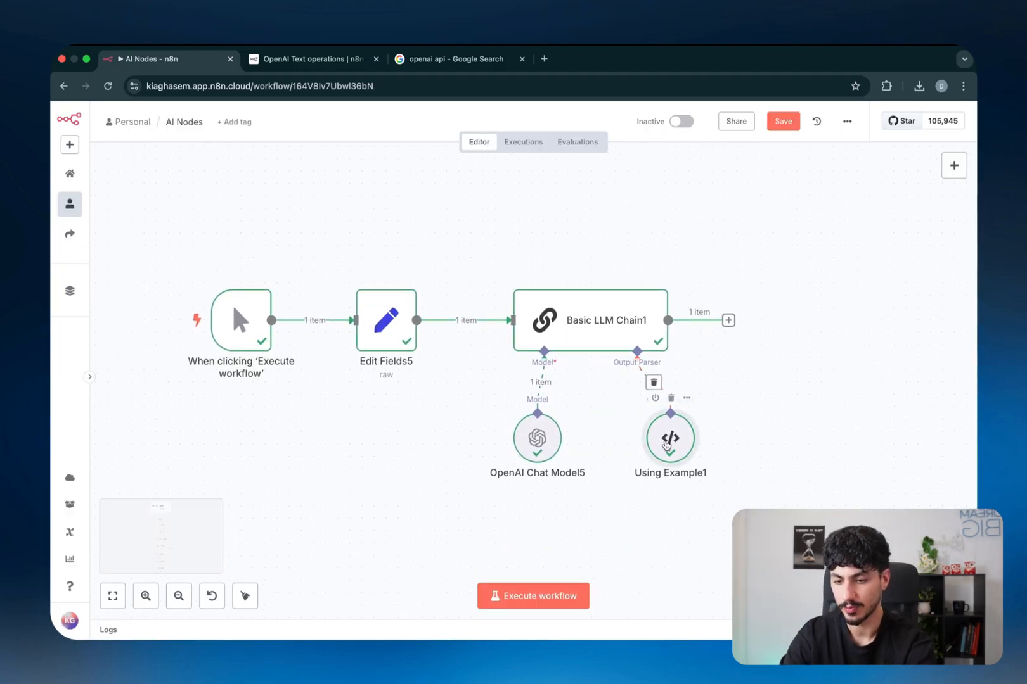
key(Delete)
click(637, 392)
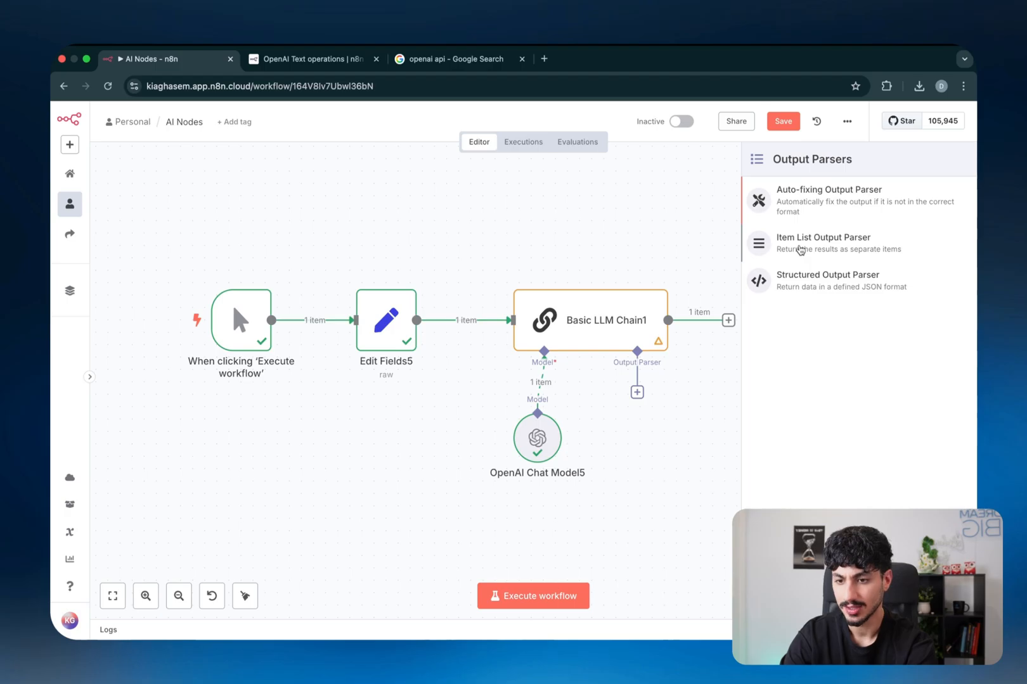
click(800, 249)
click(690, 117)
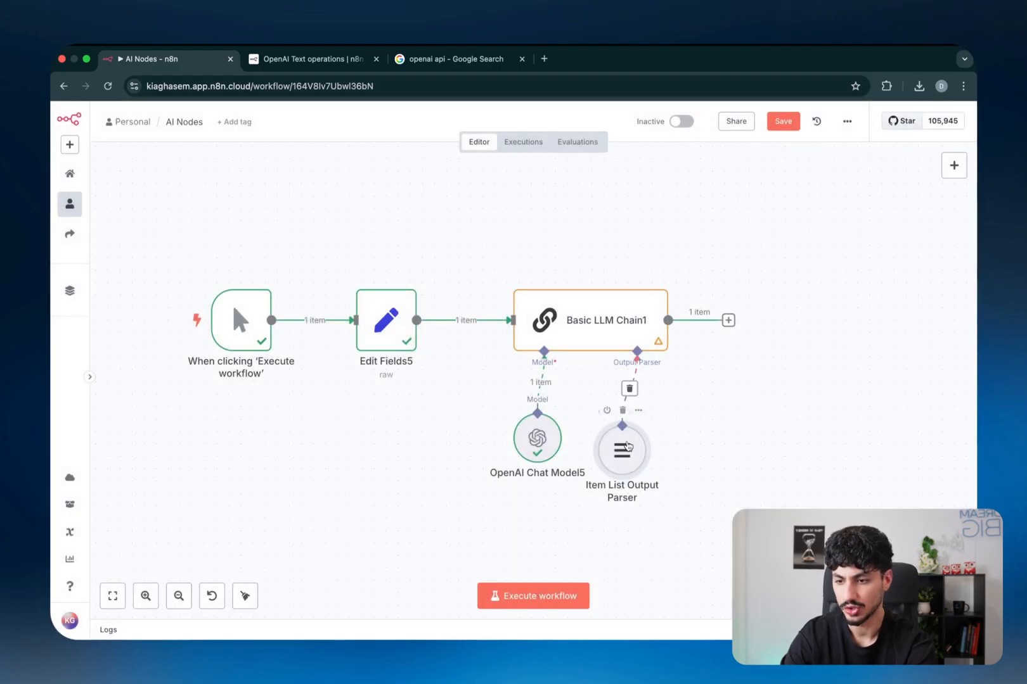
- Replace the JSON in Edit Fields5 with a longer data text describing Lisbon, Tokyo, Buenos Aires and Vancouver
double_click(386, 320)
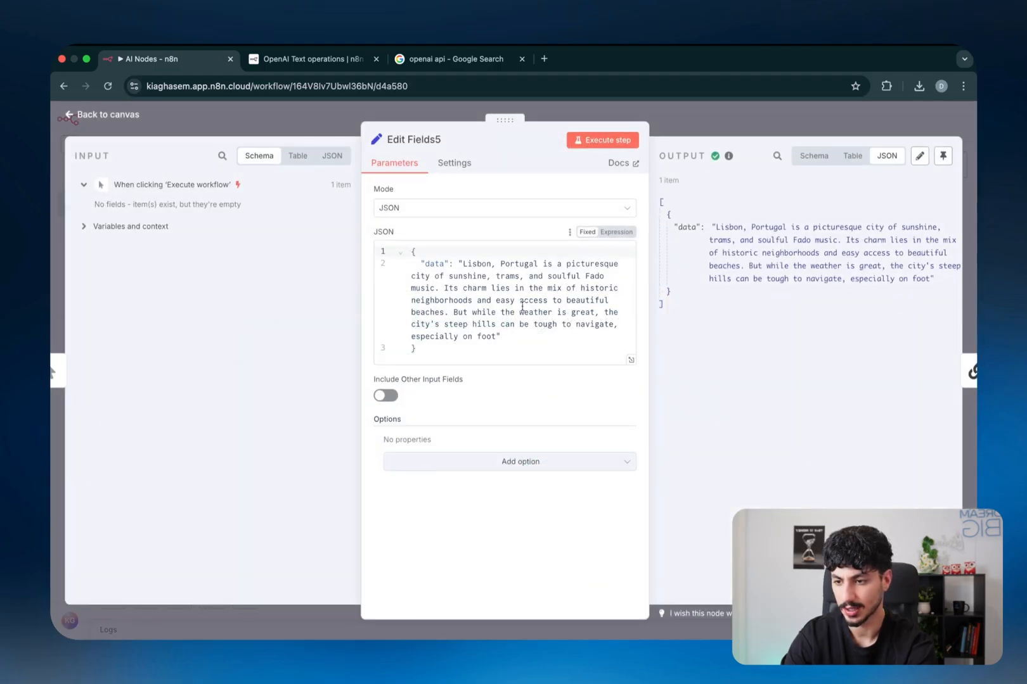
key(ctrl+v)
scroll(494, 305, up, 5)
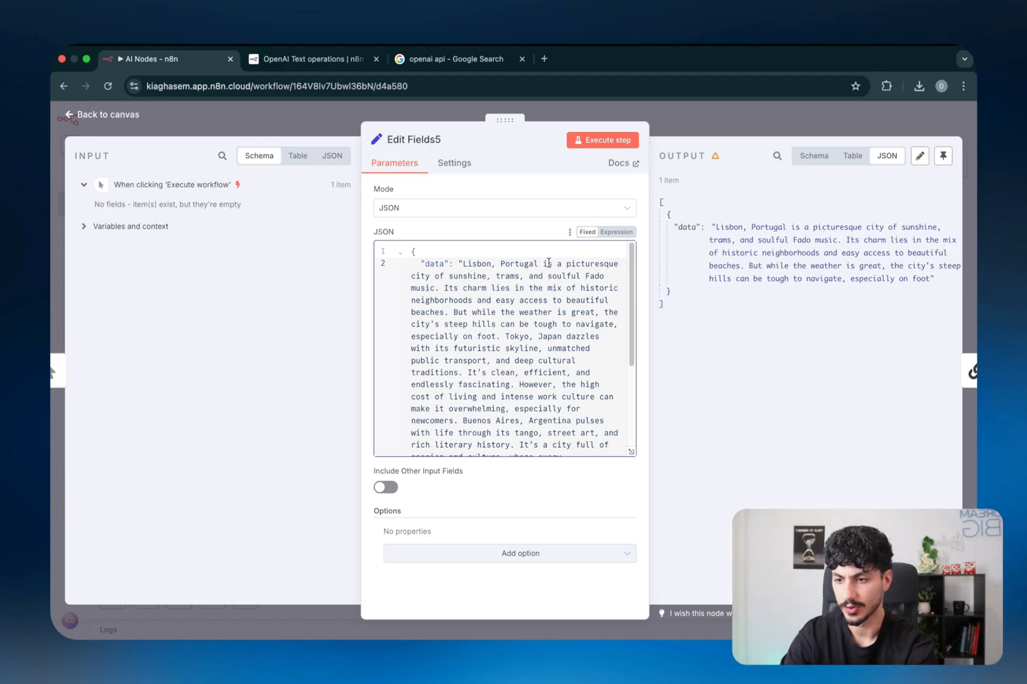
- Execute Edit Fields5 and highlight Lisbon, Portugal; Tokyo, Japan; Buenos Aires, Argentina; and Vancouver, Canada in its output
click(595, 140)
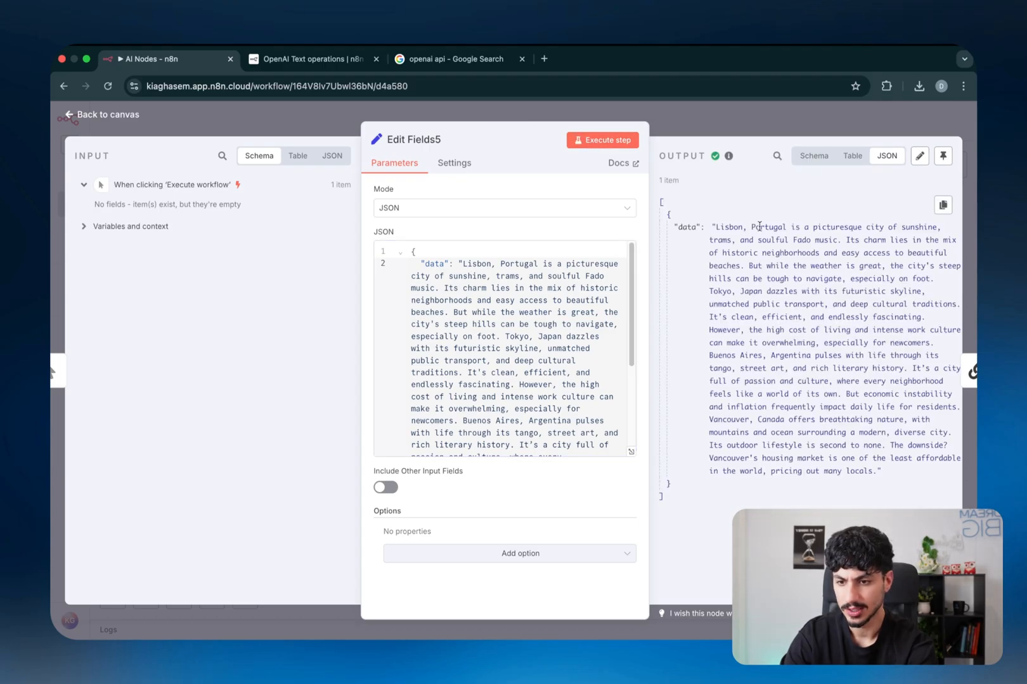
drag(716, 227, 786, 227)
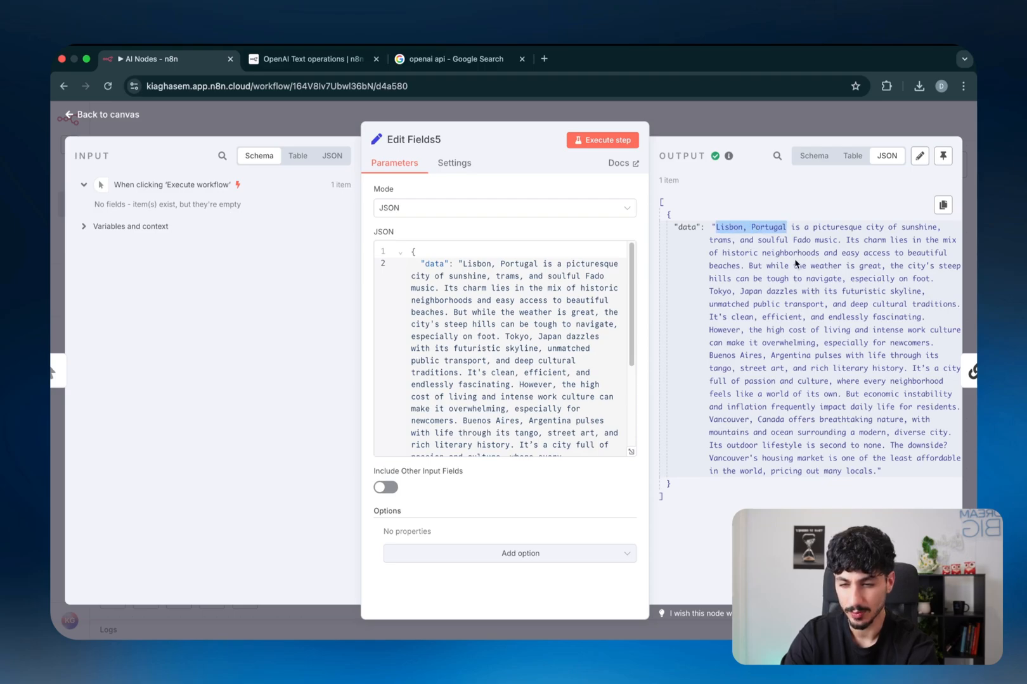
drag(709, 291, 761, 291)
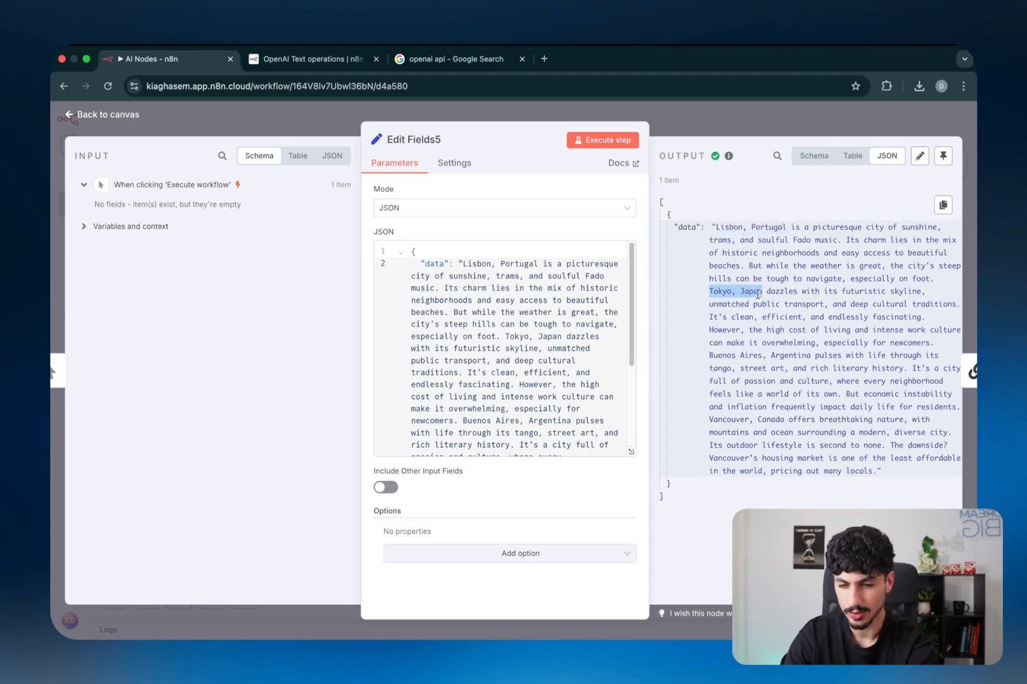
drag(709, 355, 810, 355)
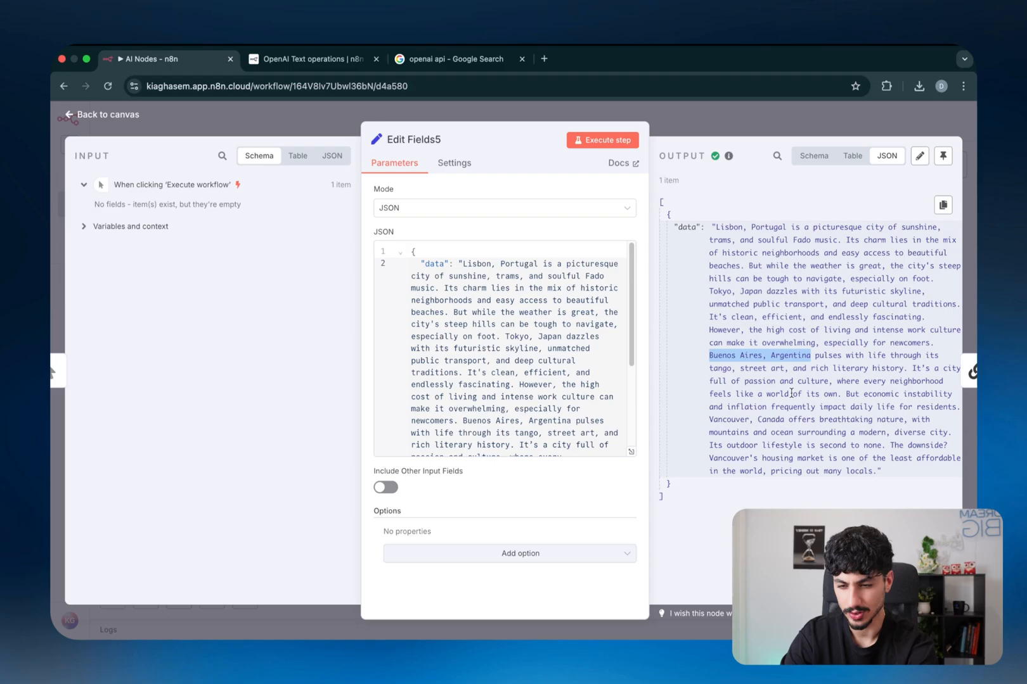
drag(784, 419, 710, 420)
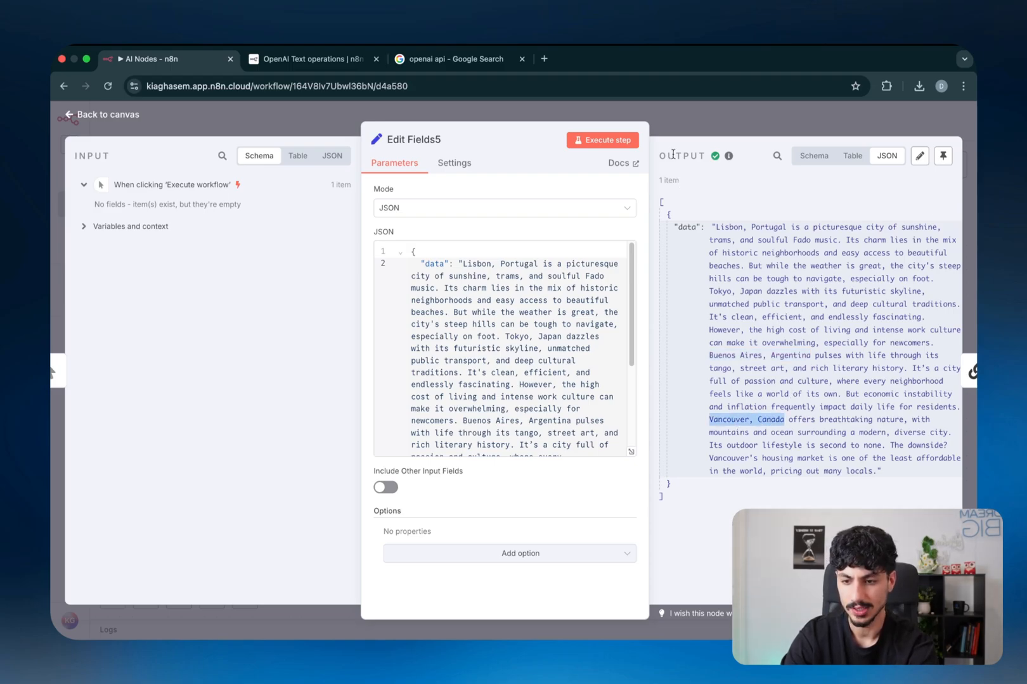
- Highlight the city text in the JSON of Edit Fields5, close it, and review the prompt of Basic LLM Chain1
double_click(479, 265)
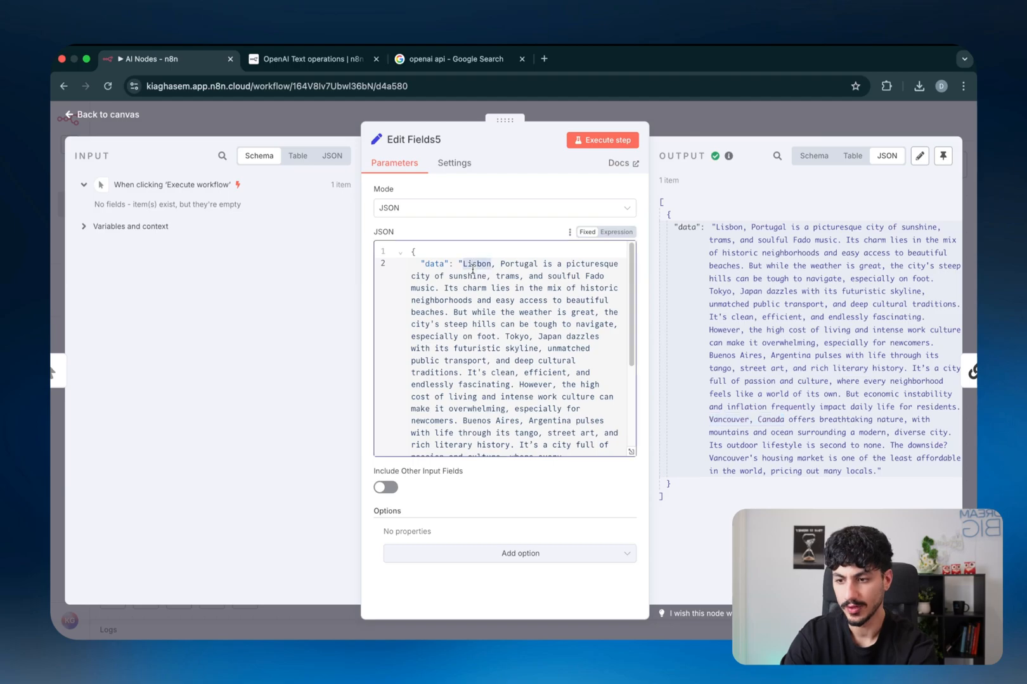
drag(479, 266, 549, 442)
click(729, 131)
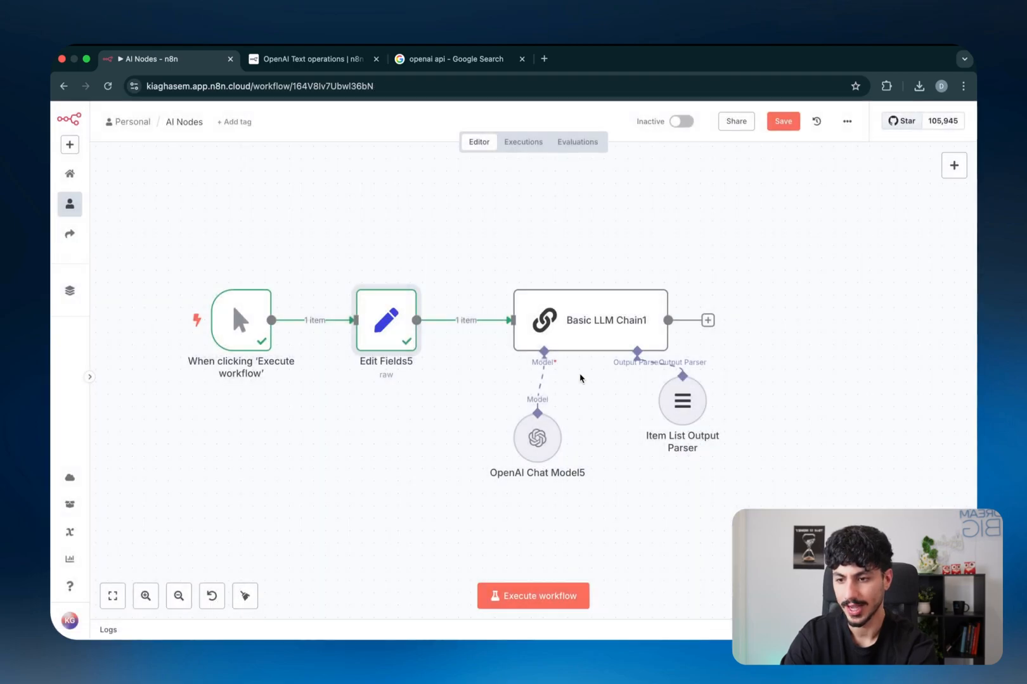
double_click(557, 340)
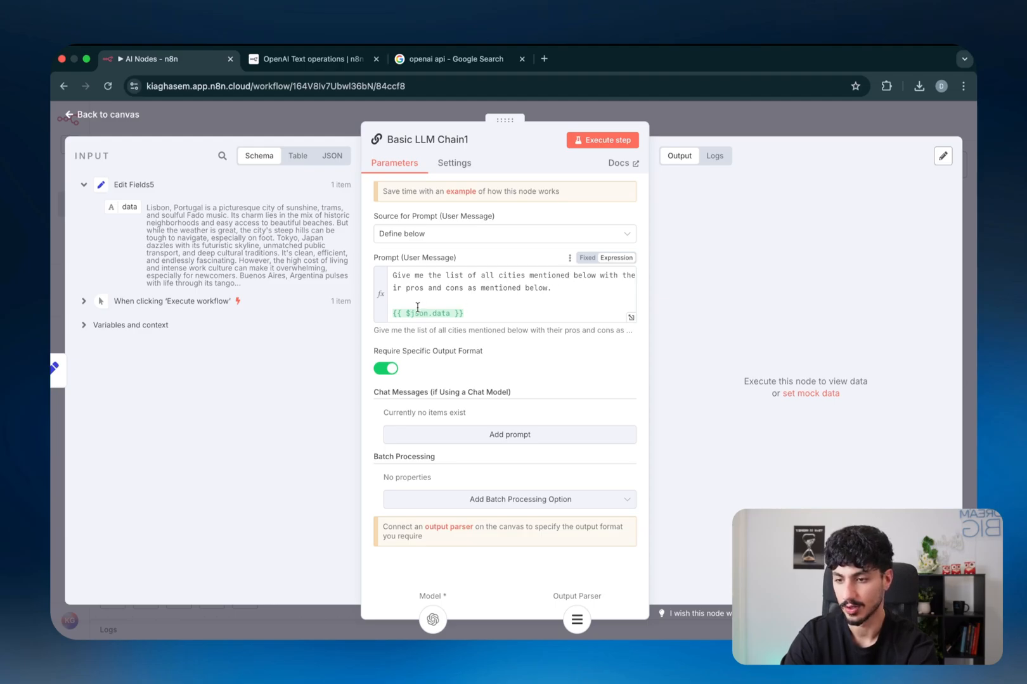
key(Escape)
- View the options available in the Item List Output Parser and check the Basic LLM Chain1 settings again
double_click(681, 405)
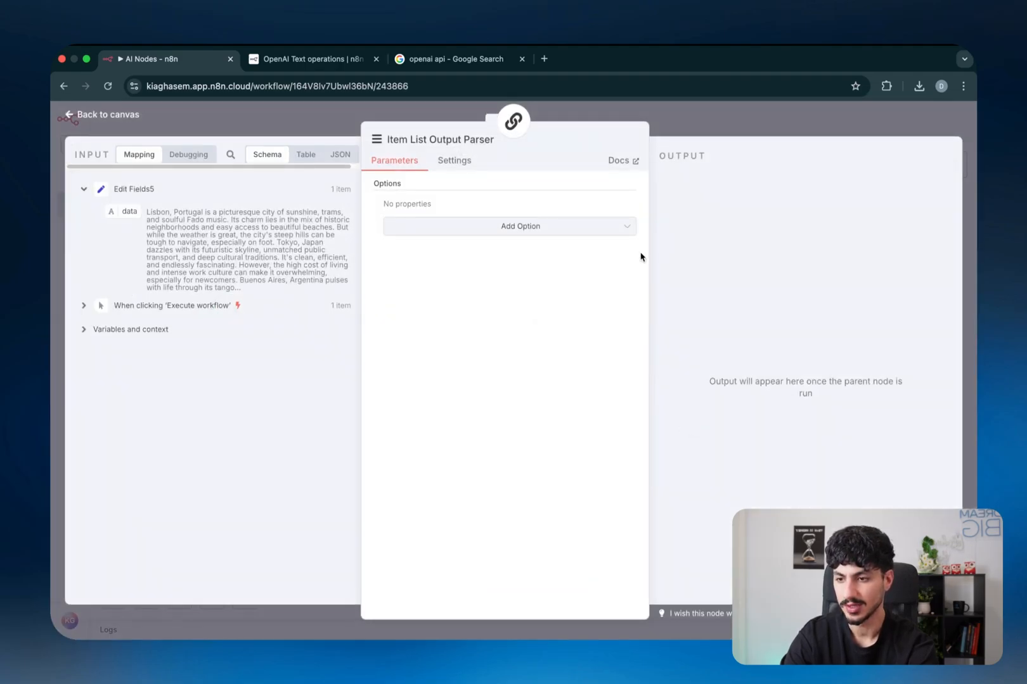
click(456, 227)
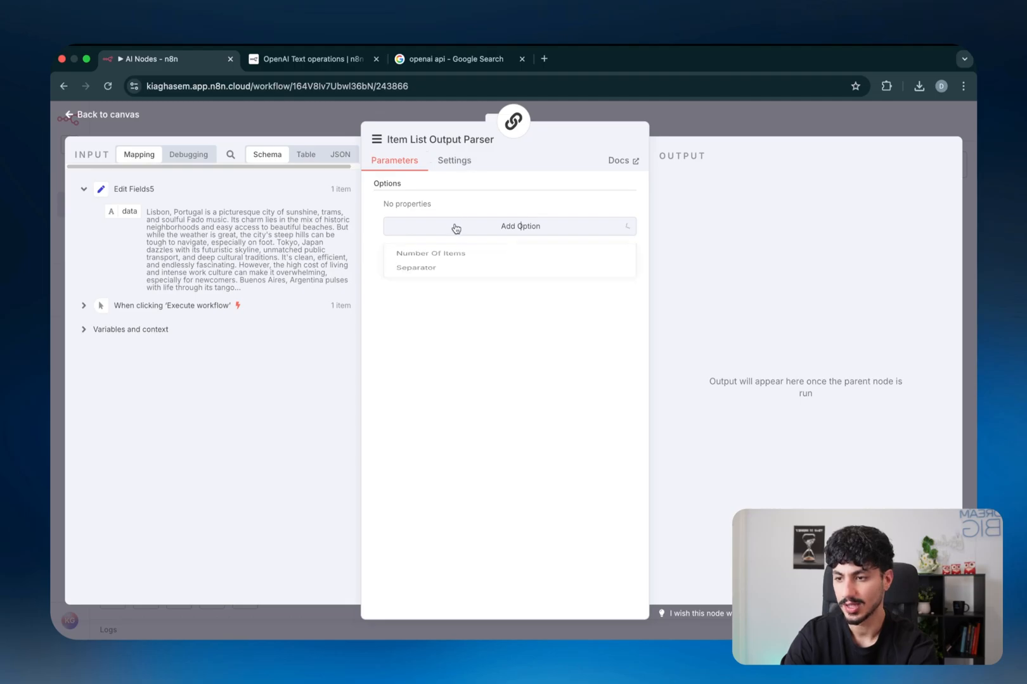
click(474, 205)
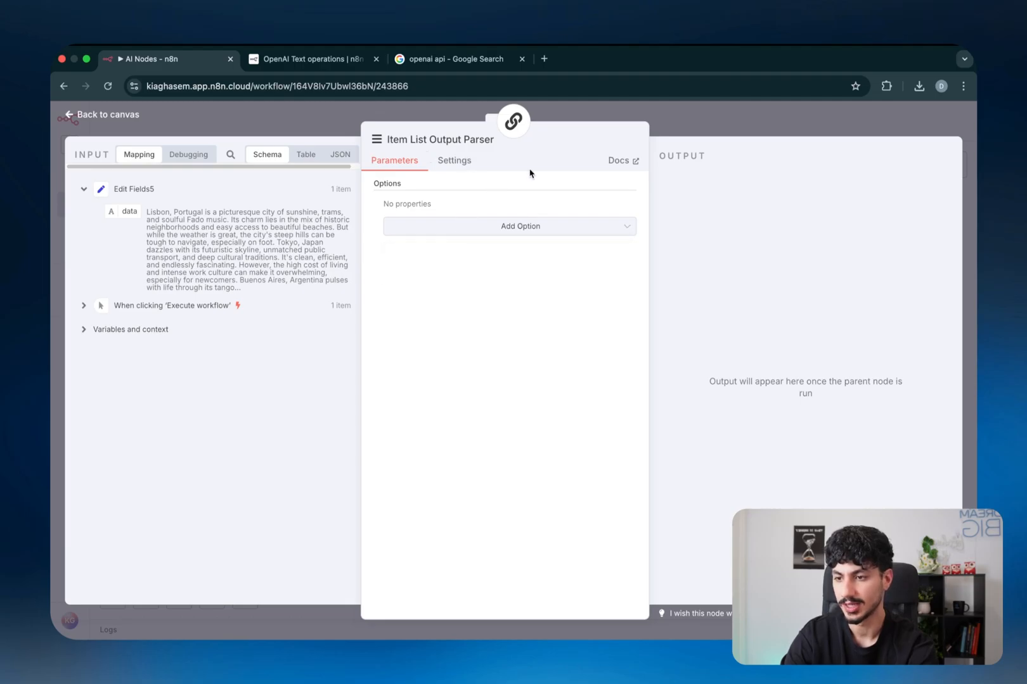
click(676, 128)
double_click(600, 325)
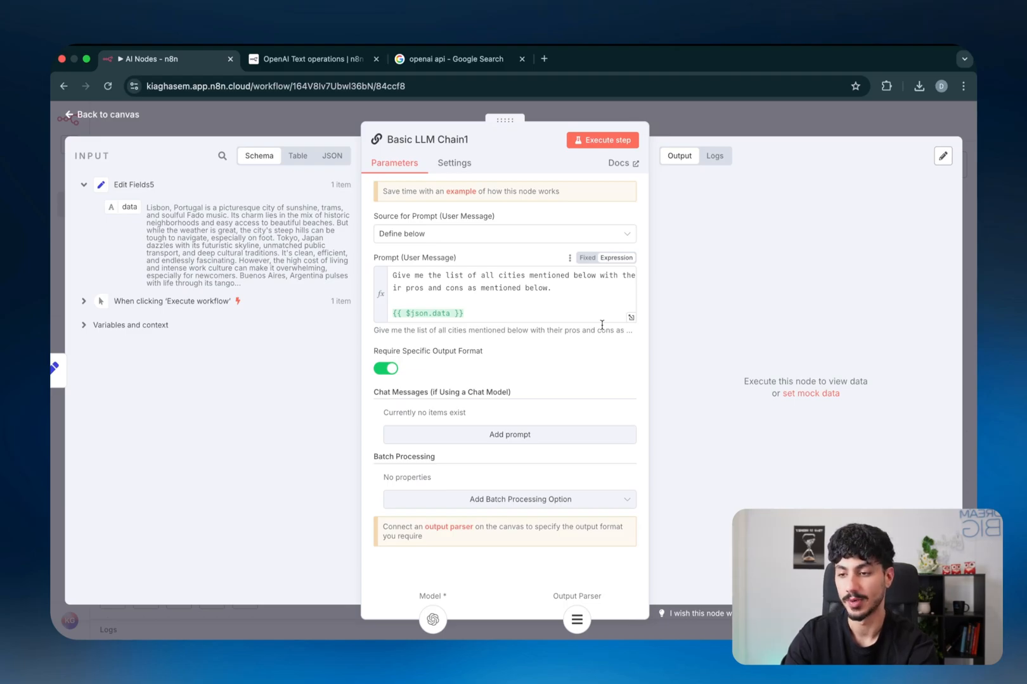
key(Escape)
- Add the Number Of Items option to the Item List Output Parser with its default -1 and read the option's description
double_click(678, 444)
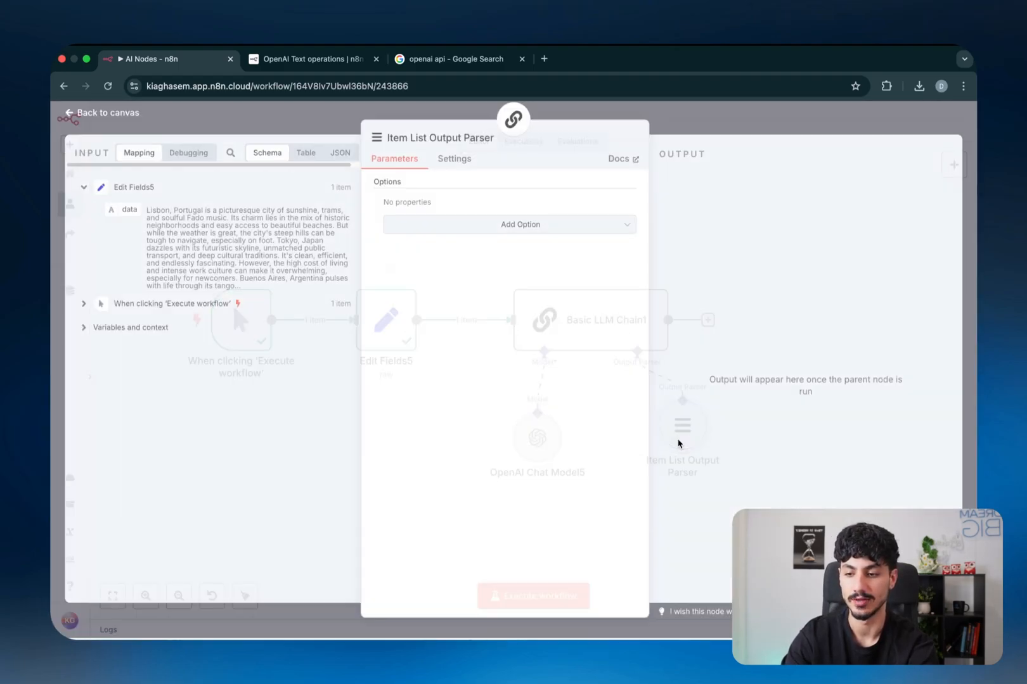
click(501, 226)
click(486, 264)
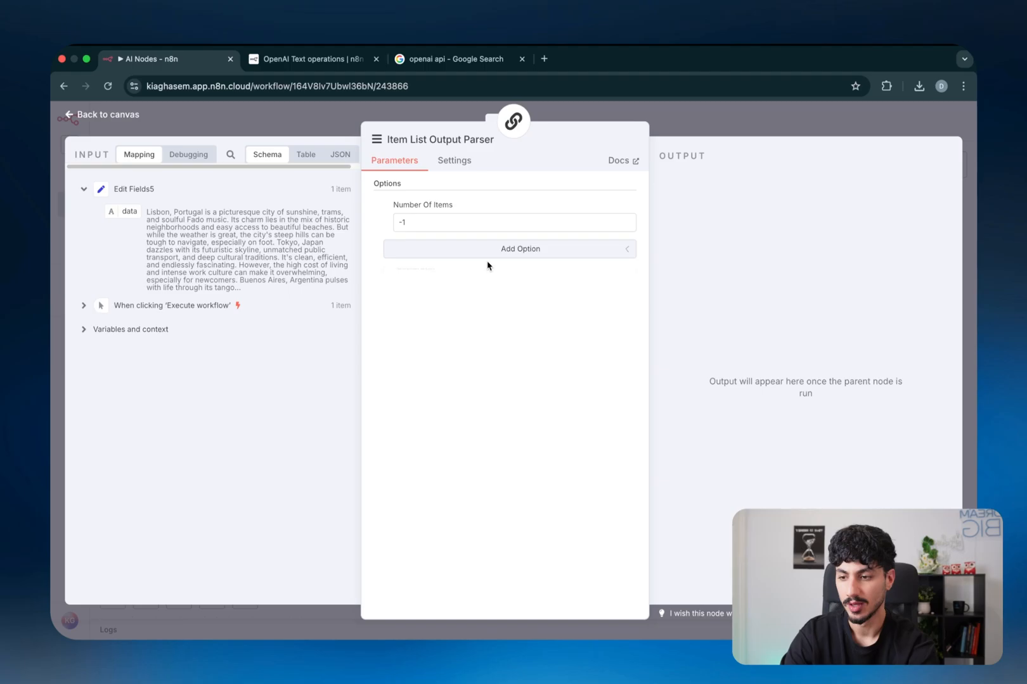
drag(455, 222, 373, 223)
click(450, 227)
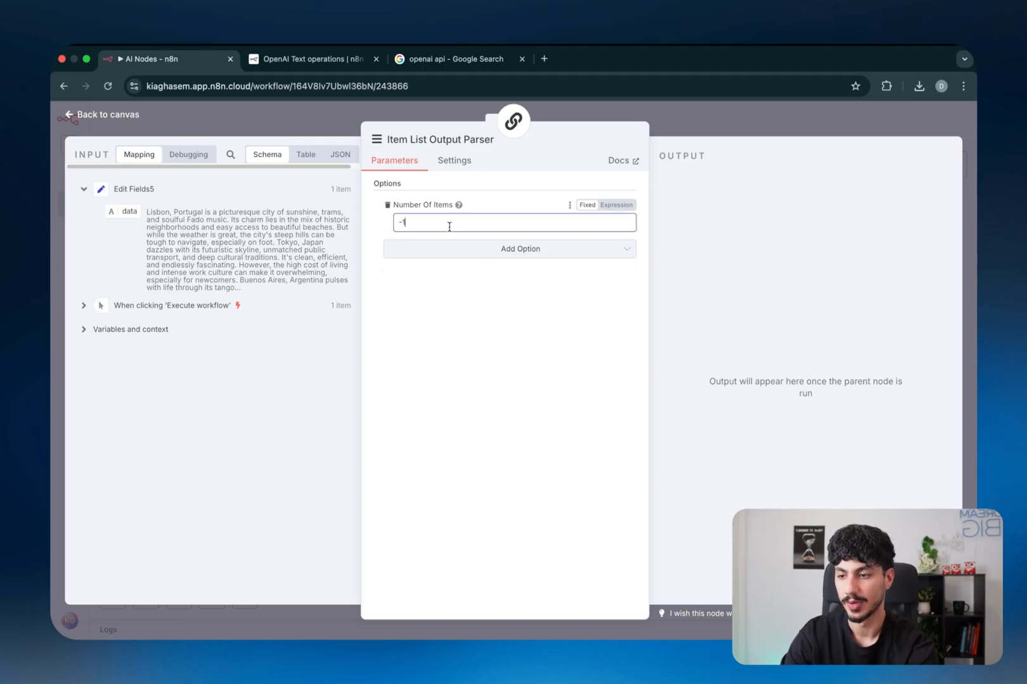
drag(449, 227, 390, 229)
mouse_move(460, 209)
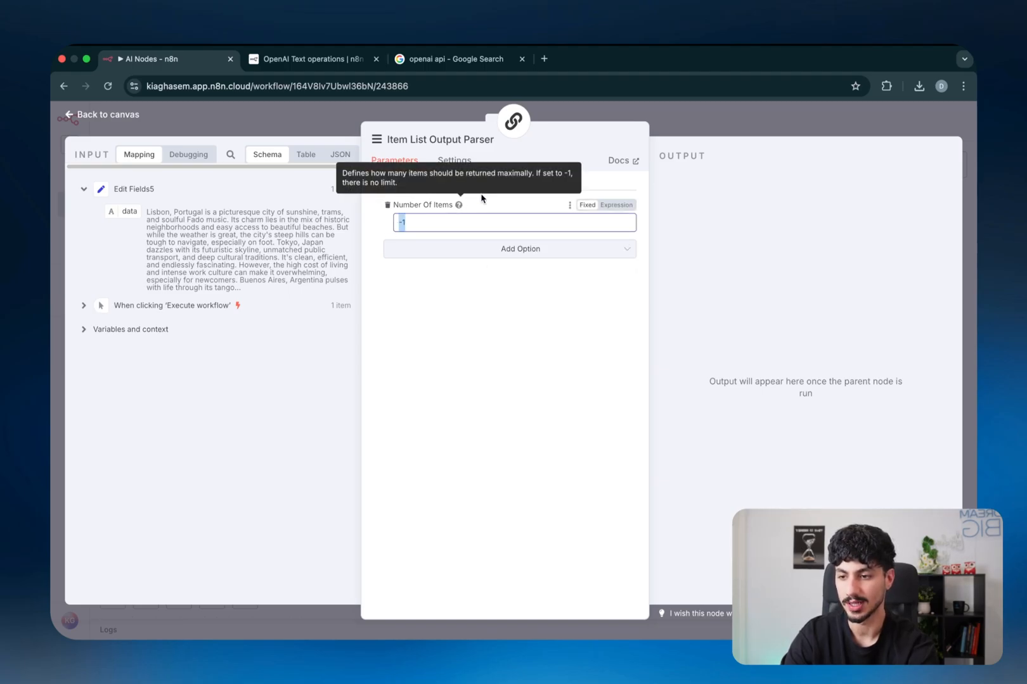
- Add the Separator option to the parser, highlight its default \n value, remove the option and close the node
click(491, 249)
click(436, 267)
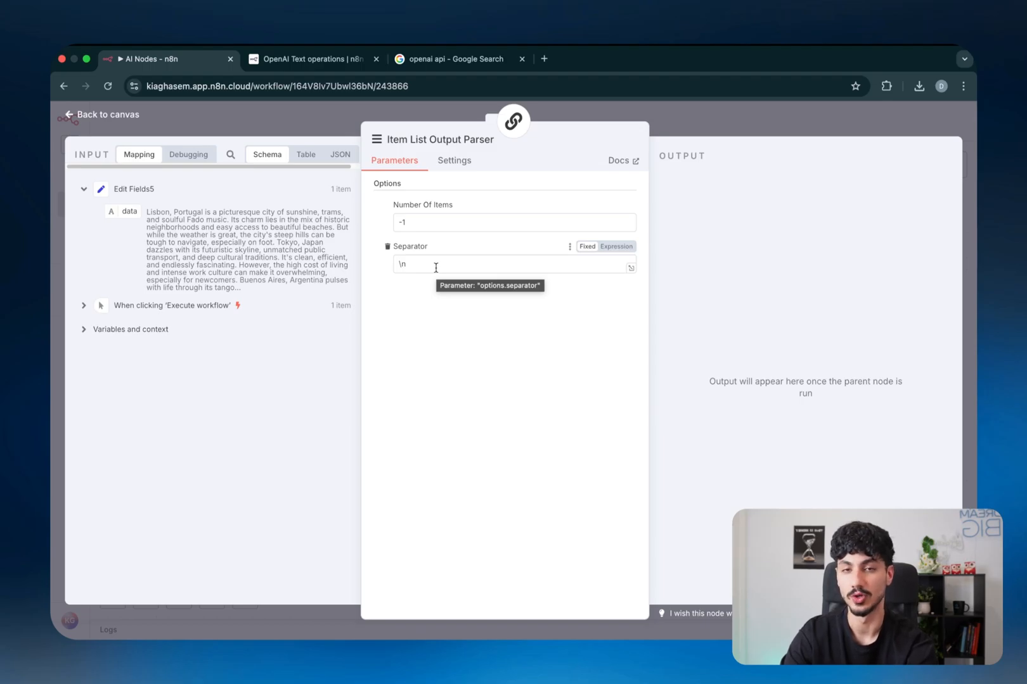
click(436, 267)
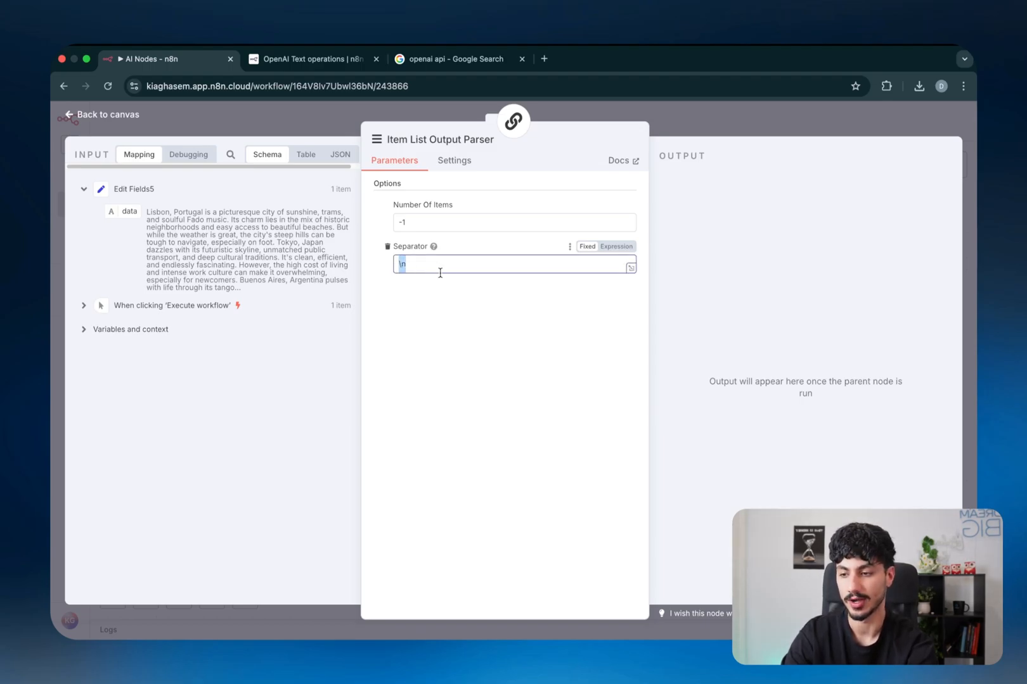
click(388, 248)
click(691, 122)
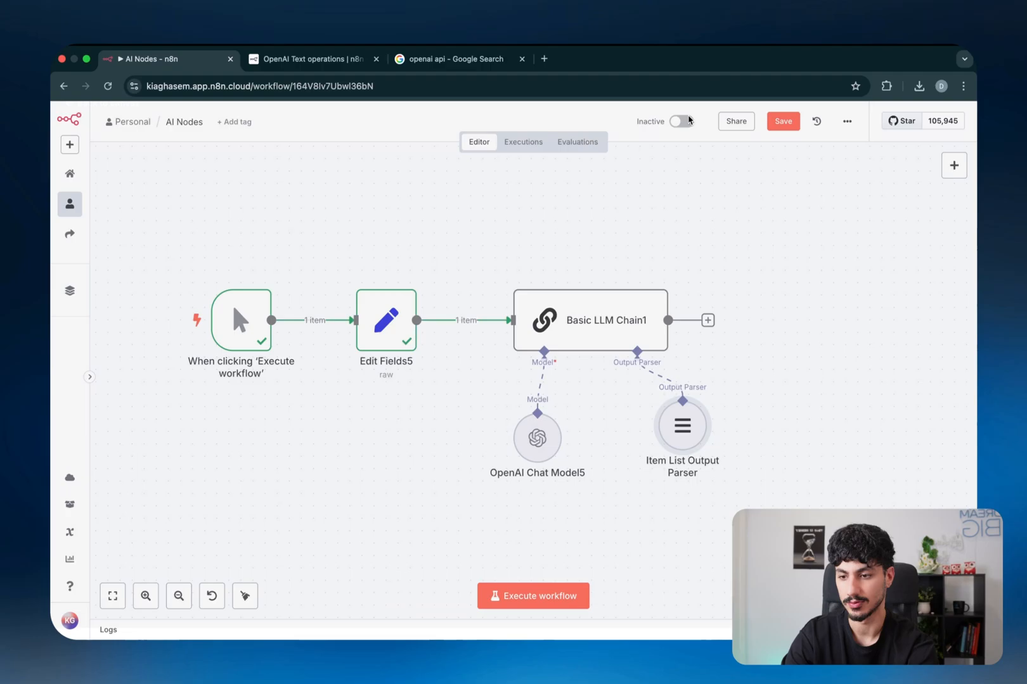
- Execute Basic LLM Chain1 and highlight Lisbon, Portugal; Tokyo, Japan; Buenos Aires, Argentina; and Vancouver in its output
double_click(626, 294)
click(592, 147)
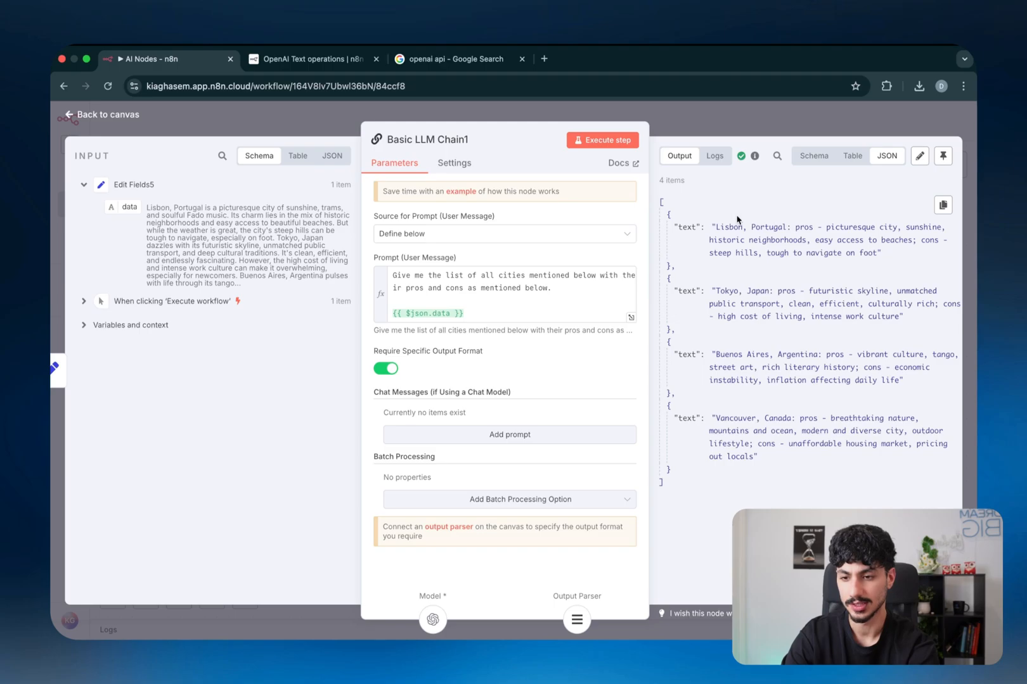
double_click(726, 226)
drag(726, 226, 760, 225)
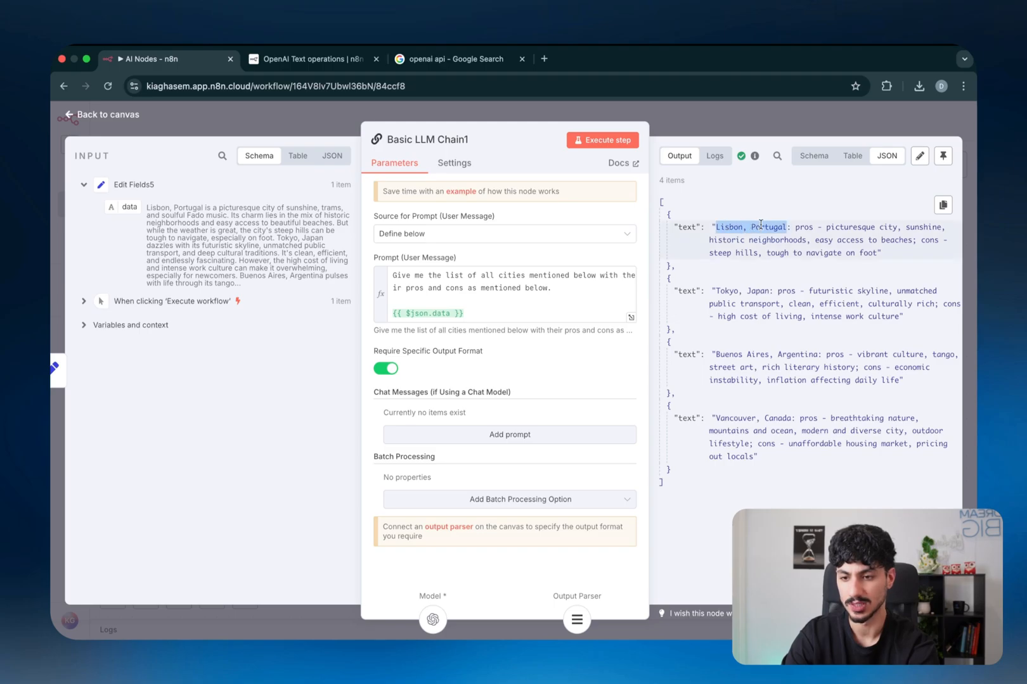
double_click(734, 289)
drag(734, 289, 750, 289)
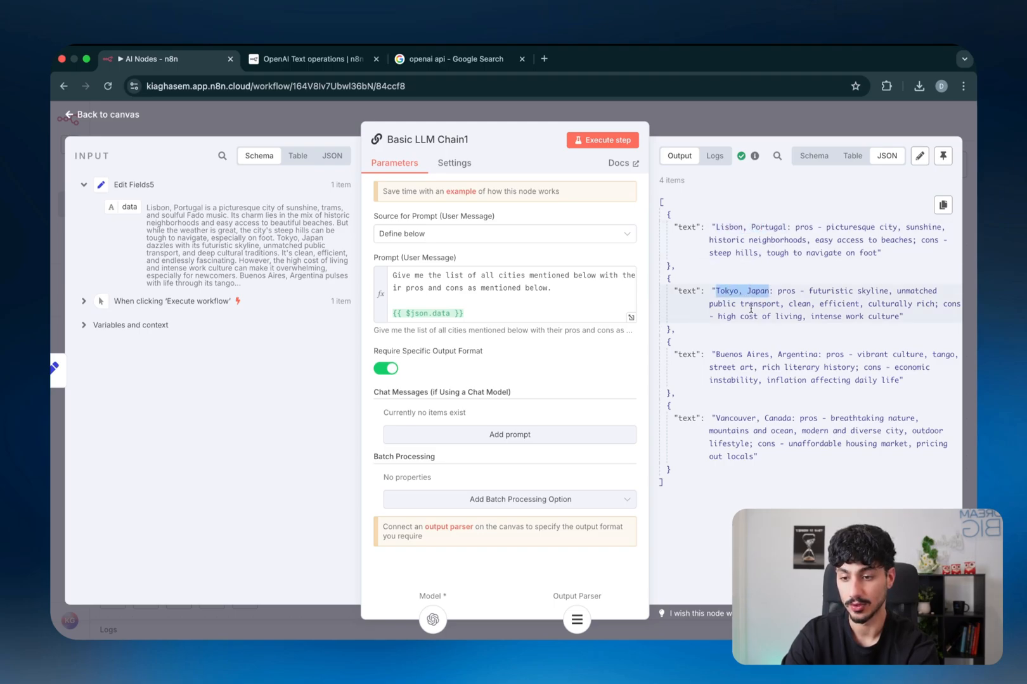
double_click(732, 353)
drag(732, 354, 779, 353)
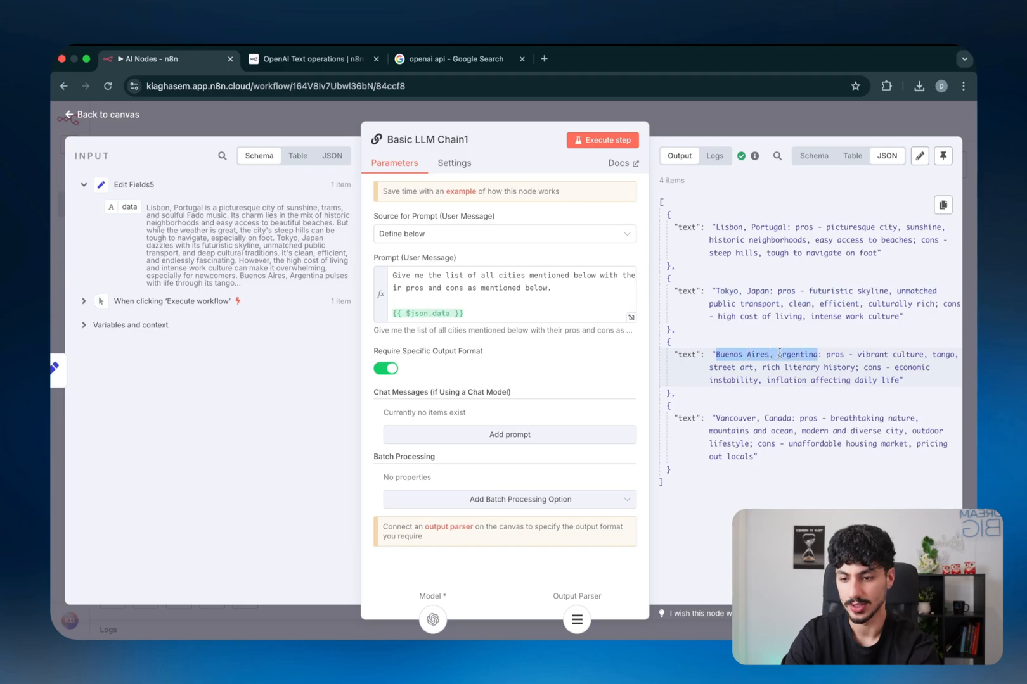
double_click(738, 418)
drag(738, 419, 765, 419)
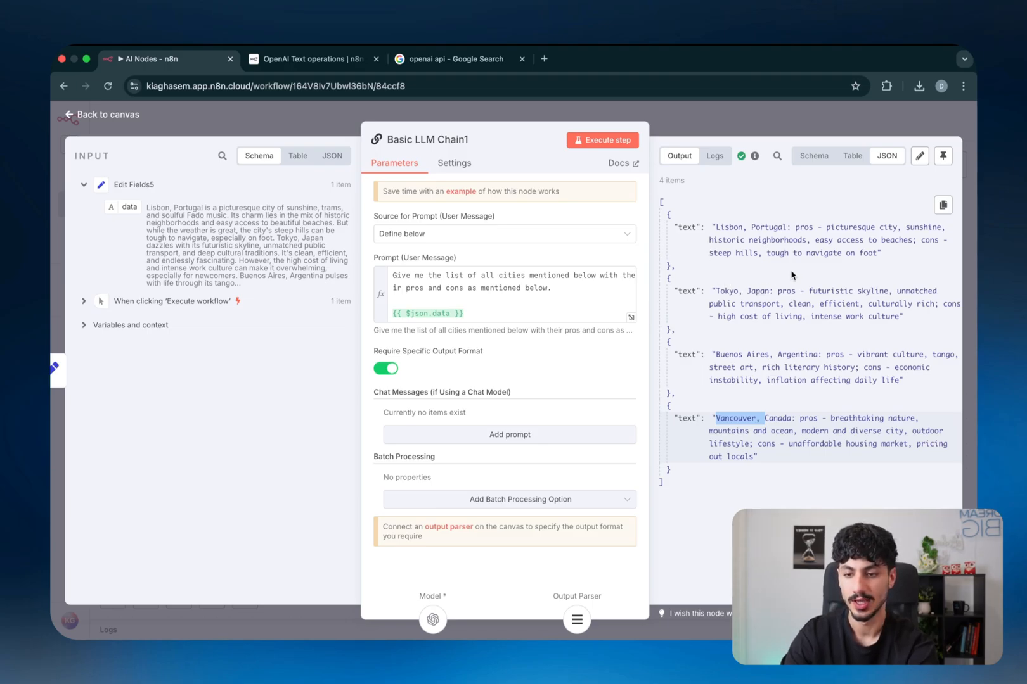
- Highlight the full Lisbon item and the item count in the output, close the node and inspect the chain's outgoing connection on the canvas
drag(716, 227, 859, 248)
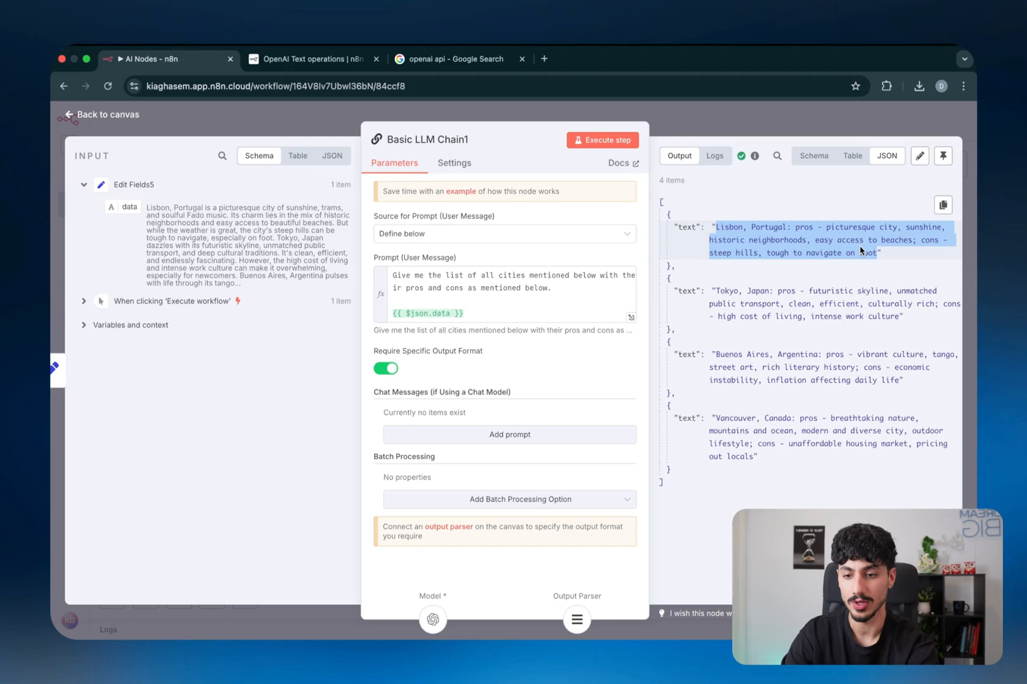
triple_click(665, 181)
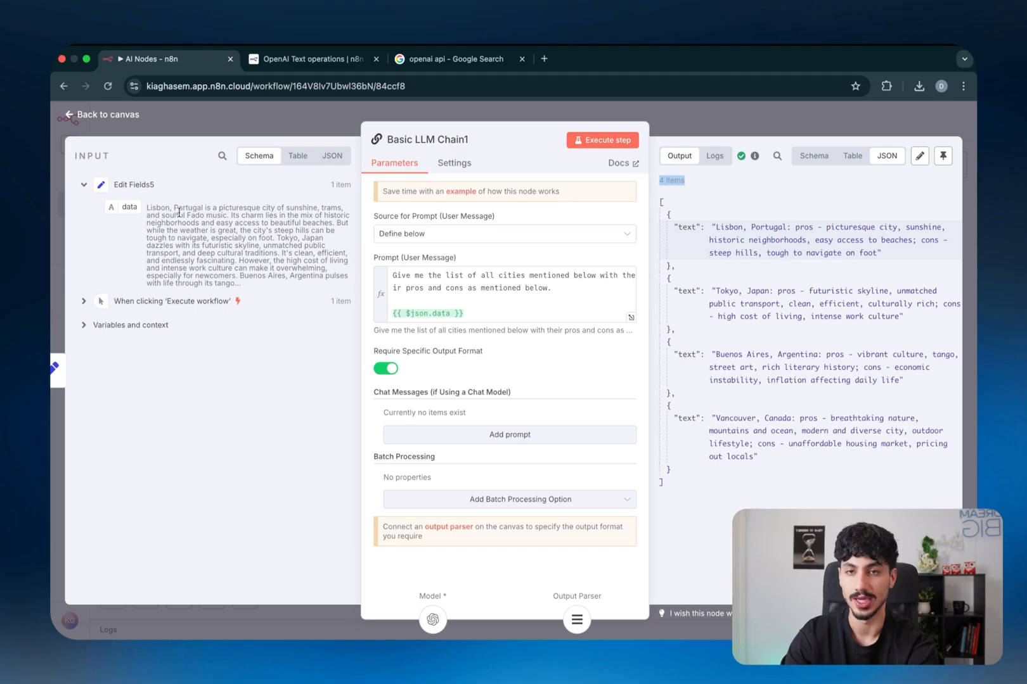
key(Escape)
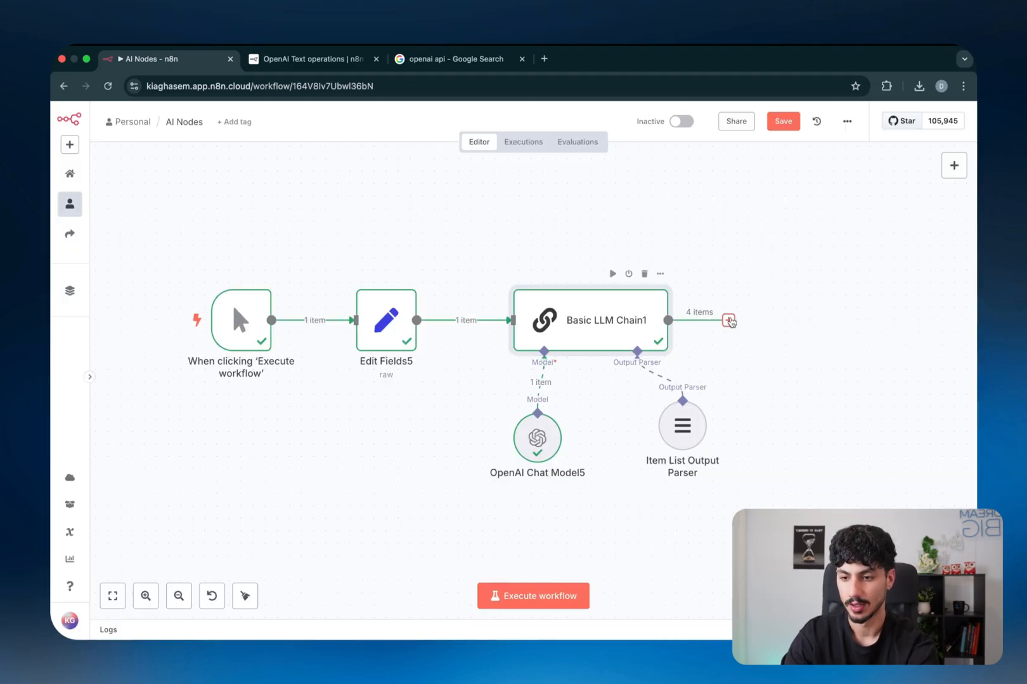
scroll(728, 321, up, 4)
click(642, 247)
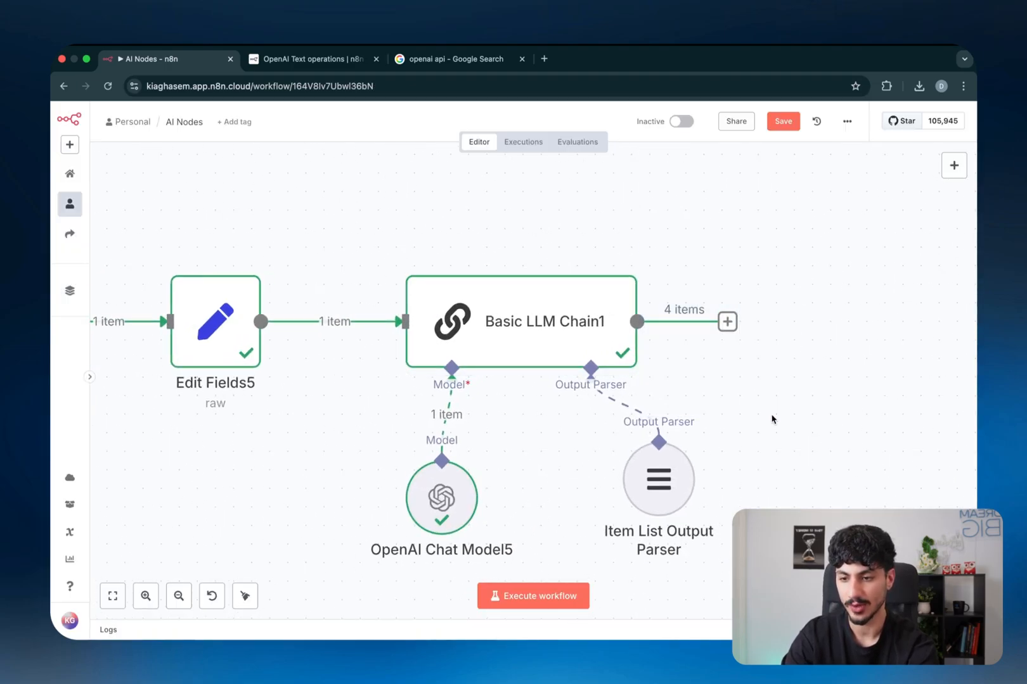
scroll(770, 418, right, 3)
click(653, 322)
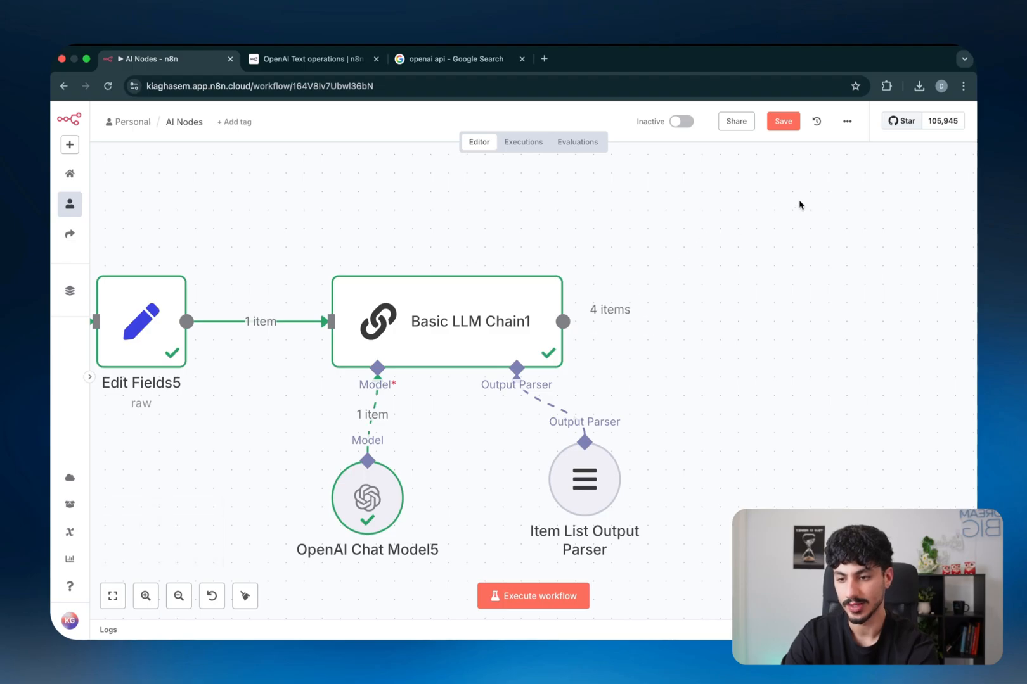
click(672, 457)
scroll(672, 458, down, 3)
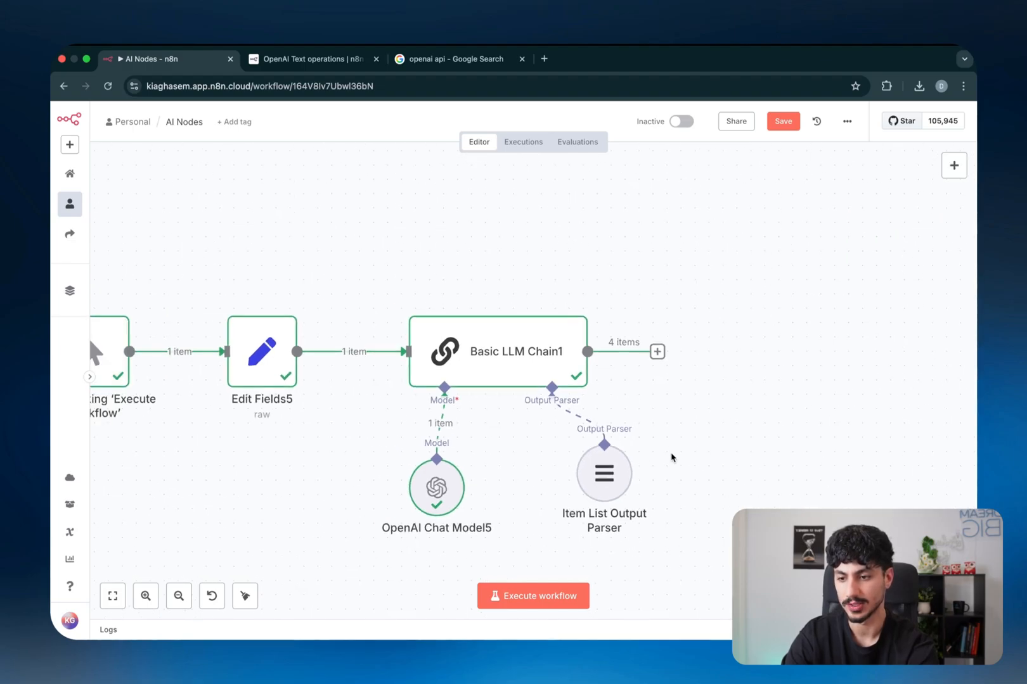
- Delete Basic LLM Chain1 with its chat model and parser, and add an Information Extractor node after Edit Fields5
drag(618, 241, 905, 497)
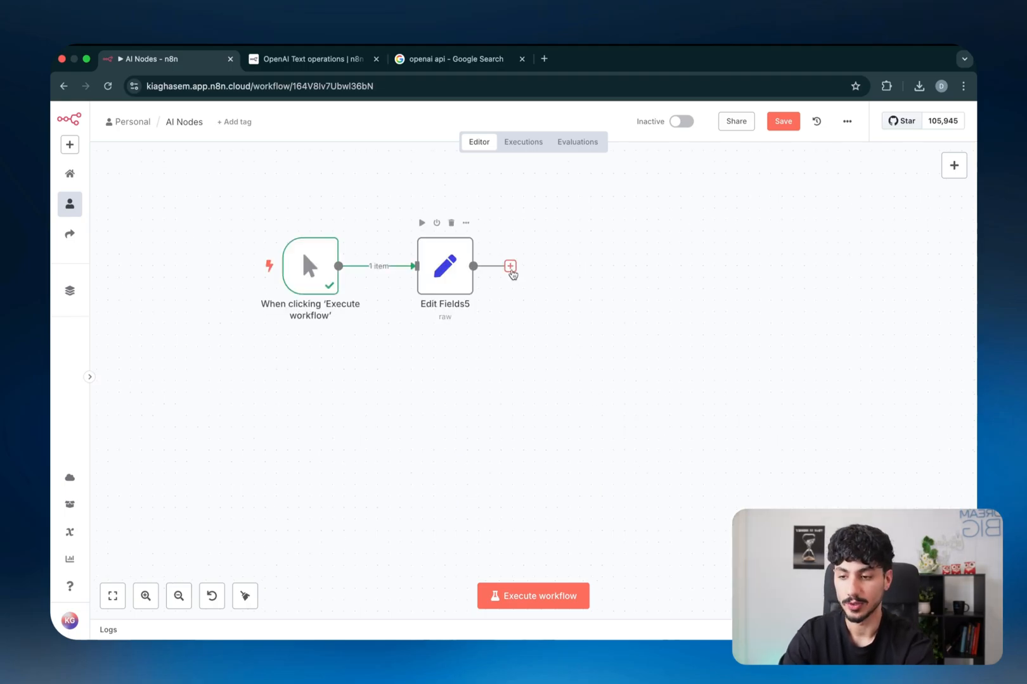
click(510, 266)
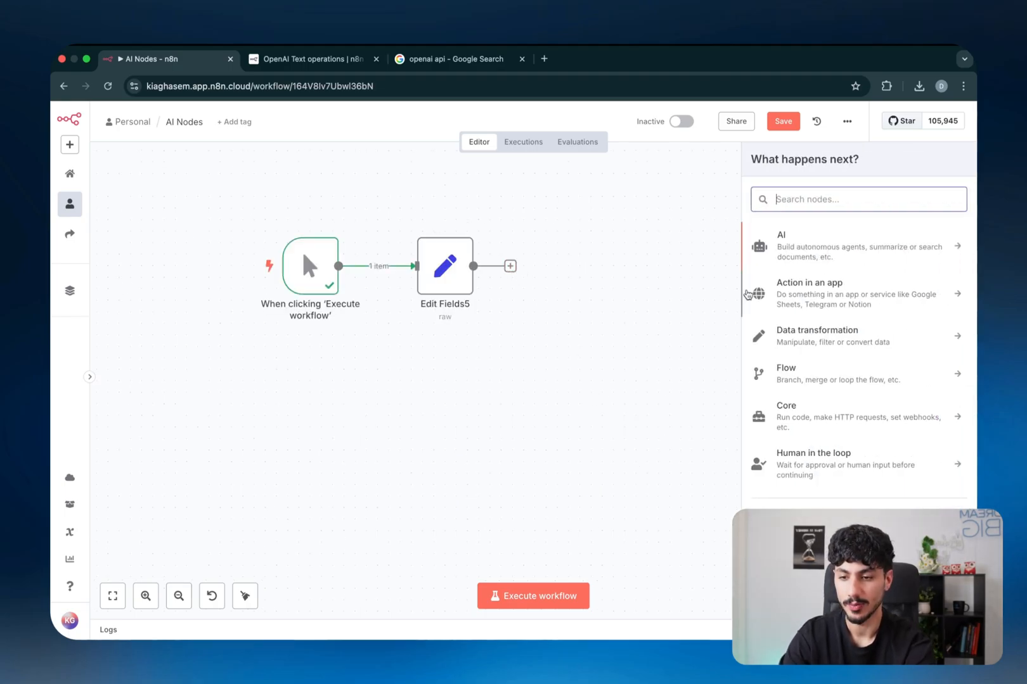
click(798, 260)
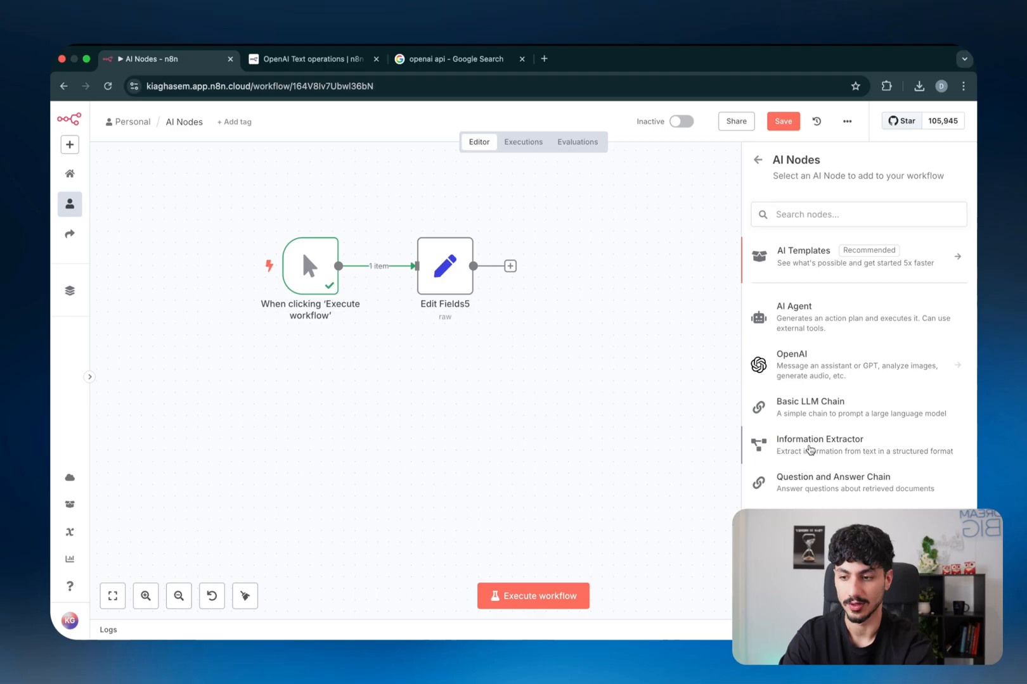
click(810, 447)
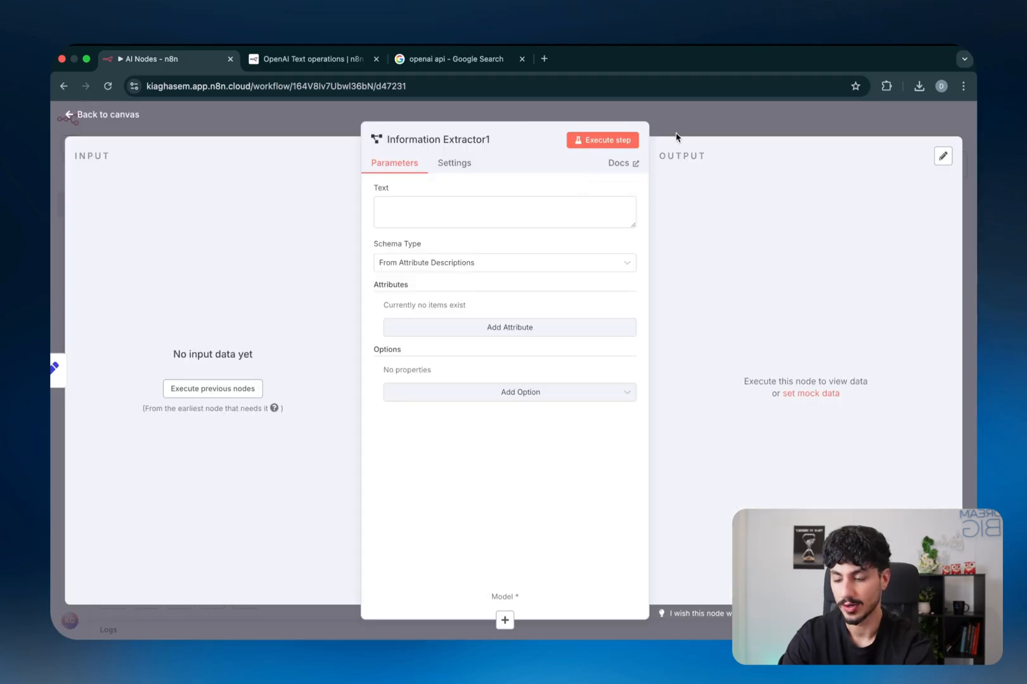
- Annotate Information Extractor1 in red with an arrow to its title, bracketed text lines with an arrow over the input area, and a circled Text label
key(ctrl+alt+a)
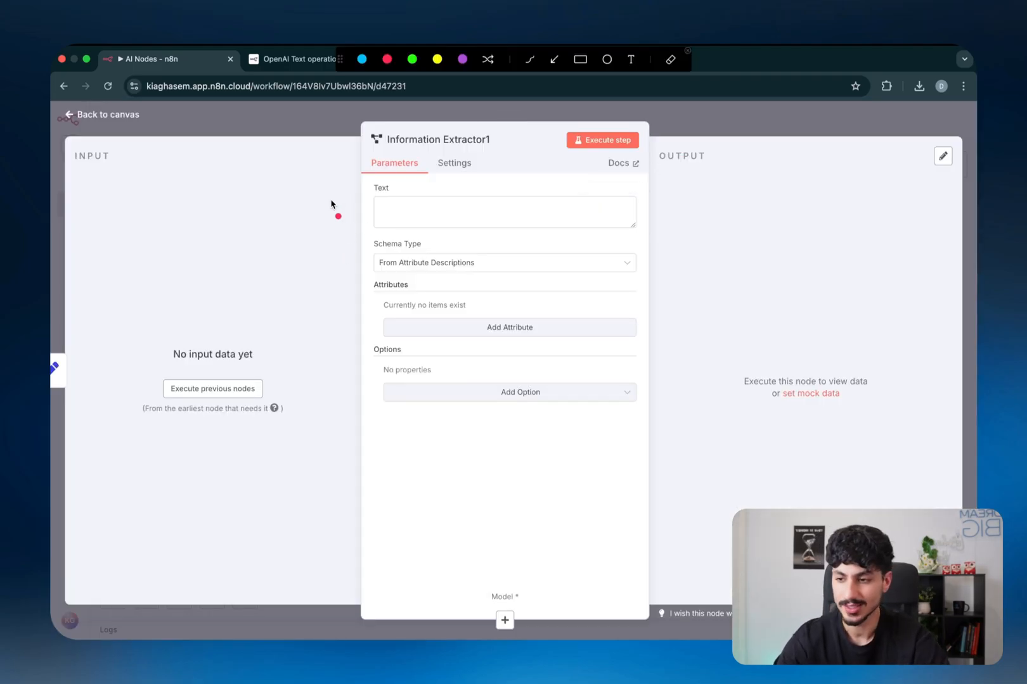
drag(325, 204, 366, 150)
mouse_move(159, 172)
mouse_down()
mouse_move(147, 172)
mouse_move(146, 226)
mouse_up()
drag(239, 155, 264, 218)
mouse_move(181, 182)
mouse_down()
mouse_move(232, 180)
mouse_move(190, 203)
mouse_move(222, 214)
mouse_move(229, 238)
mouse_move(309, 231)
mouse_up()
click(395, 209)
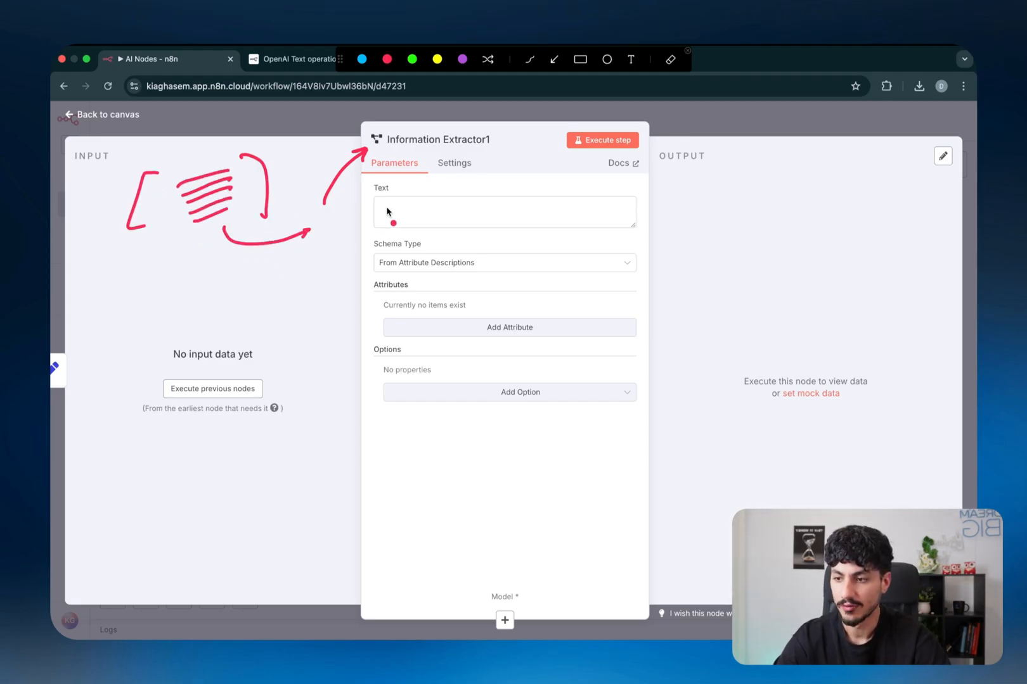
drag(389, 197, 382, 199)
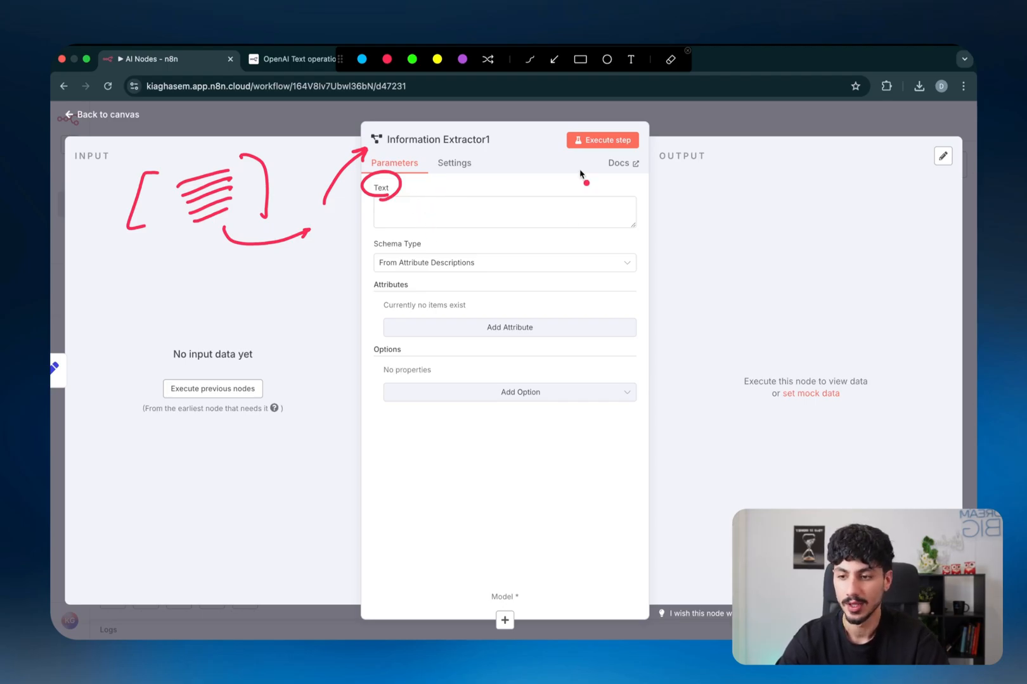
- Draw a red box with bracketed scribbled text lines over the output area and switch the annotation colour to yellow
mouse_move(739, 122)
mouse_down()
mouse_move(889, 166)
mouse_move(712, 223)
mouse_move(753, 133)
mouse_up()
mouse_move(764, 165)
mouse_down()
mouse_move(814, 222)
mouse_move(773, 272)
mouse_move(843, 291)
mouse_up()
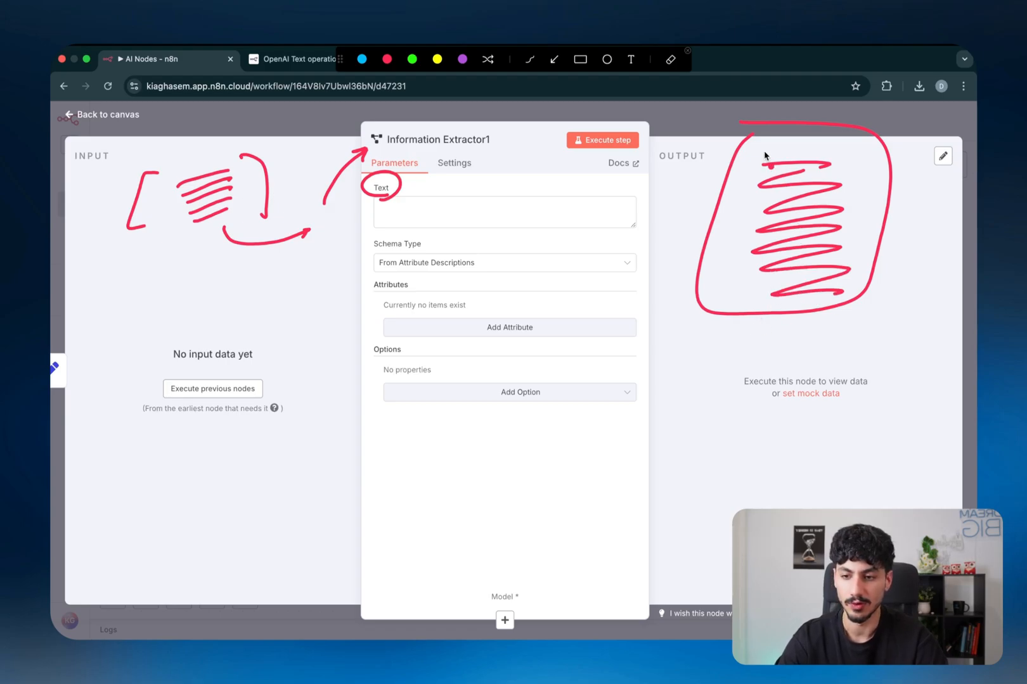
drag(748, 159, 746, 189)
drag(856, 260, 845, 299)
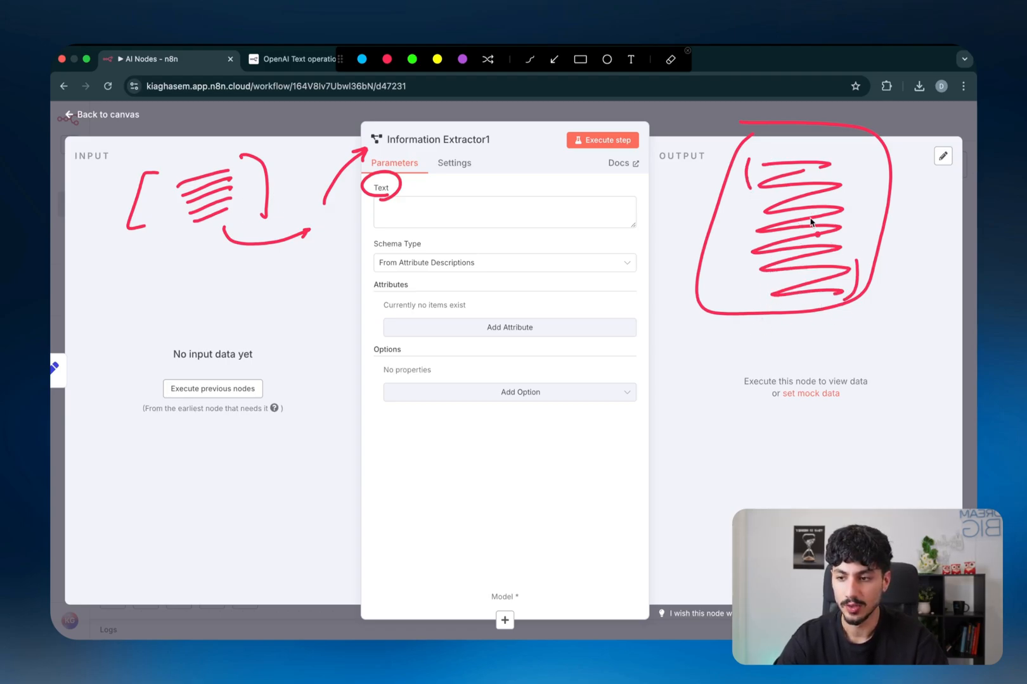
click(438, 61)
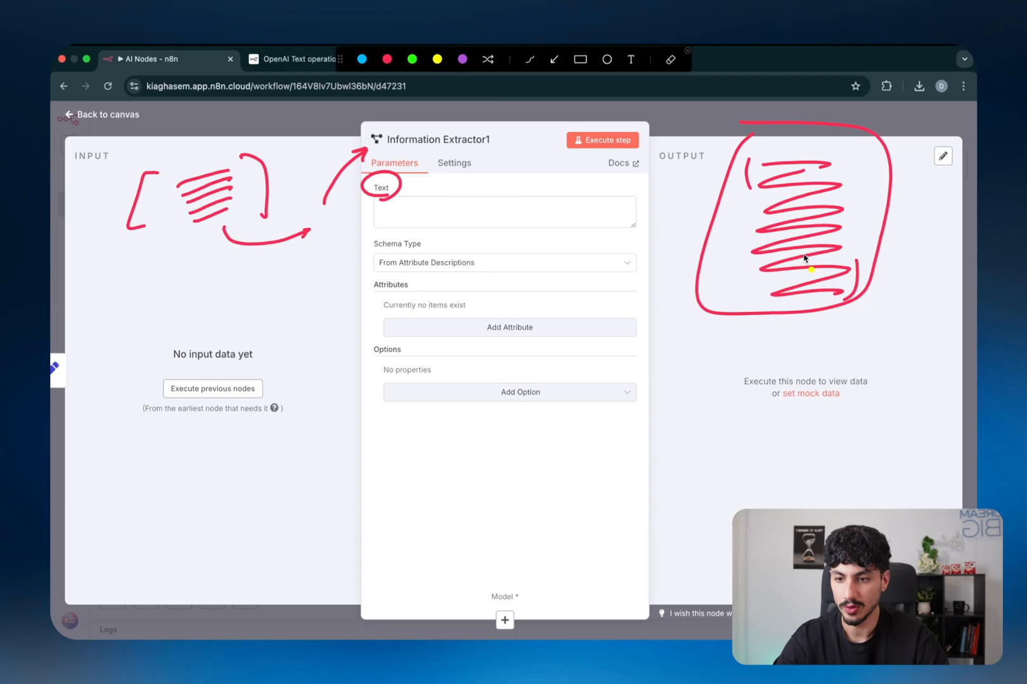
- Draw three yellow circles on the scribbled output lines, each with an arrow pointing out of the red box
drag(811, 219, 685, 229)
mouse_move(792, 241)
mouse_down()
mouse_move(834, 244)
mouse_move(678, 260)
mouse_move(690, 254)
mouse_up()
drag(786, 271, 653, 296)
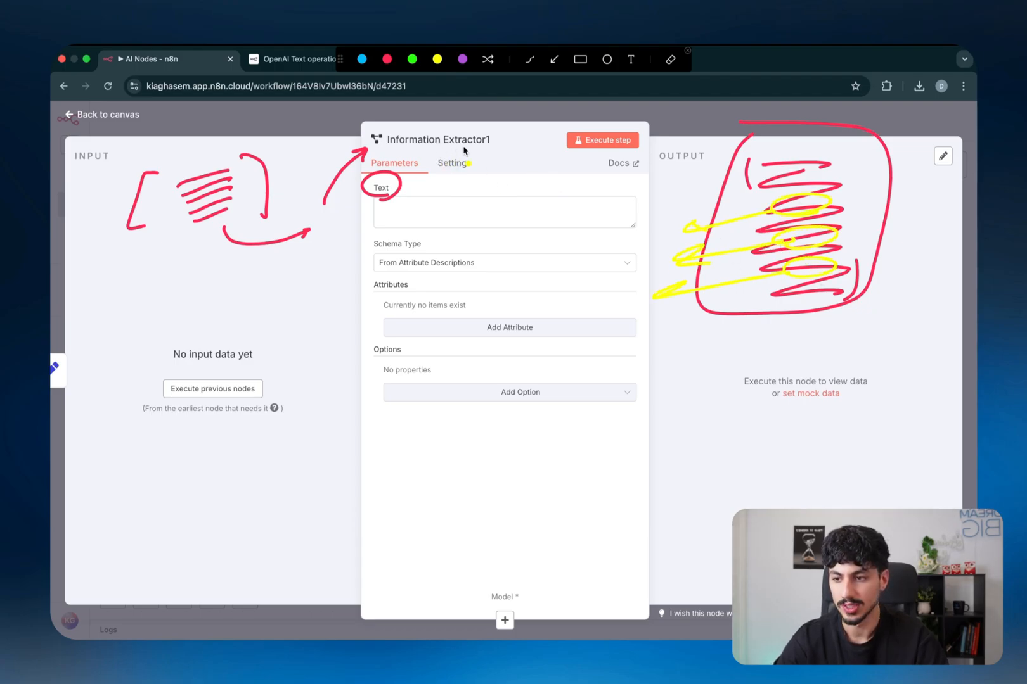
- Circle the Information Extractor1 title and the three marked output parts in green, scribble over the remaining lines, and clear all annotations
click(412, 60)
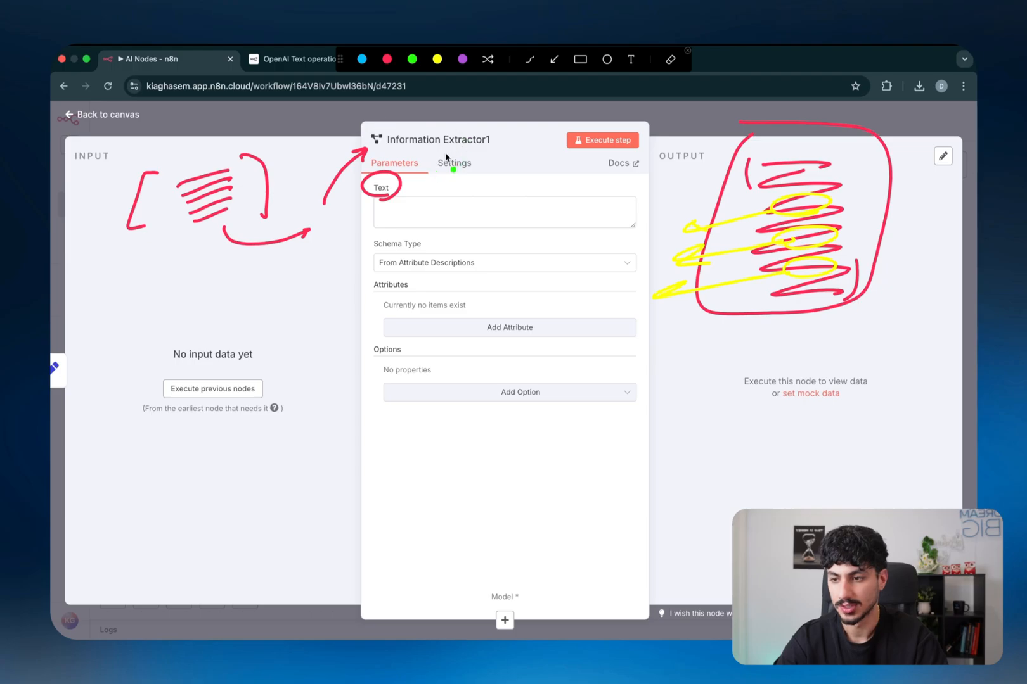
drag(448, 159, 502, 148)
mouse_move(788, 215)
mouse_down()
mouse_move(776, 209)
mouse_move(802, 273)
mouse_up()
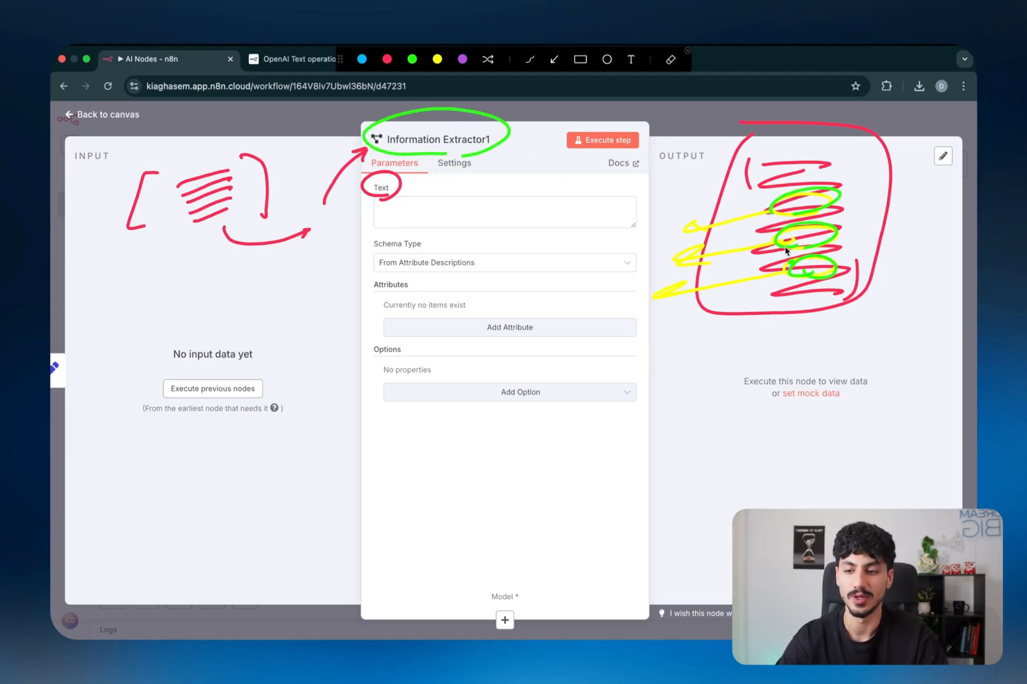
drag(755, 158, 841, 221)
drag(802, 274, 817, 288)
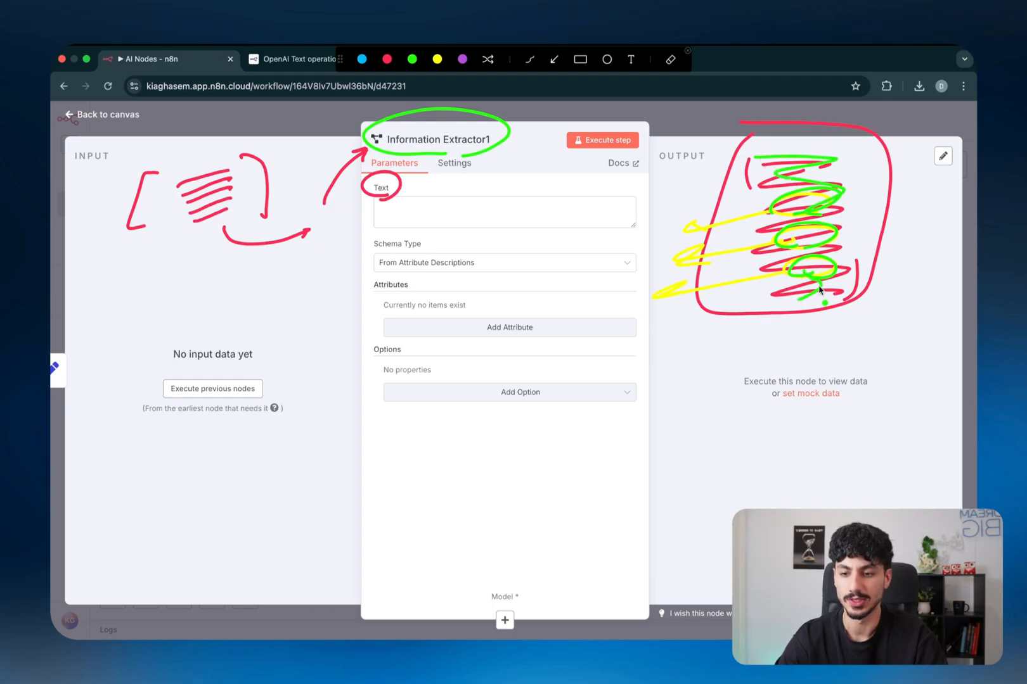
key(Escape)
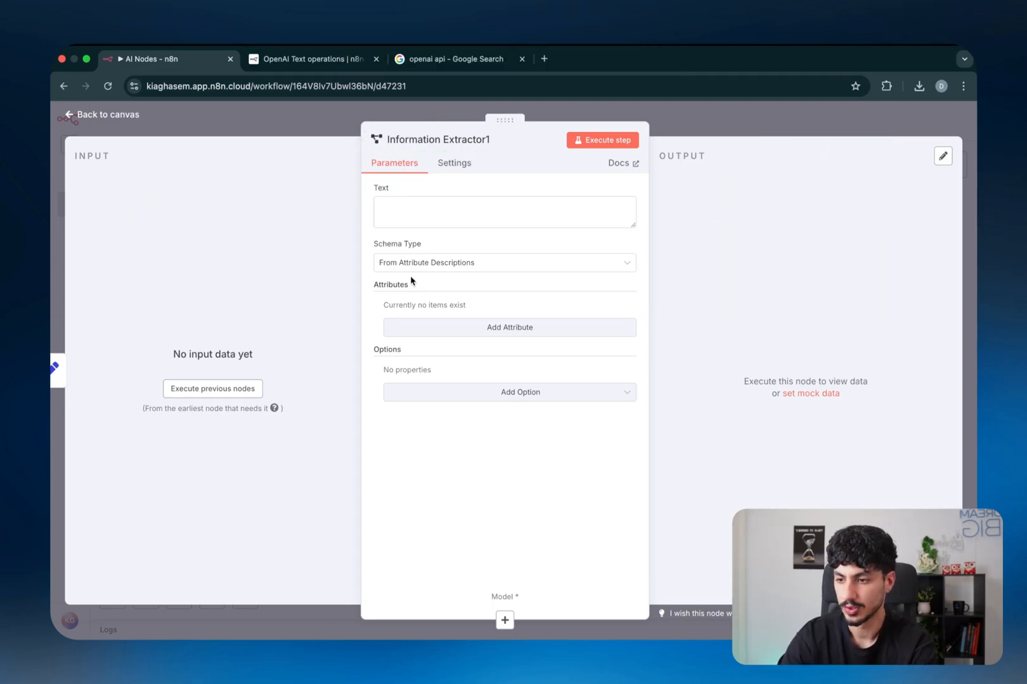
- Execute the Edit Fields5 node and map its data field into the Text parameter of Information Extractor1
click(298, 133)
double_click(443, 267)
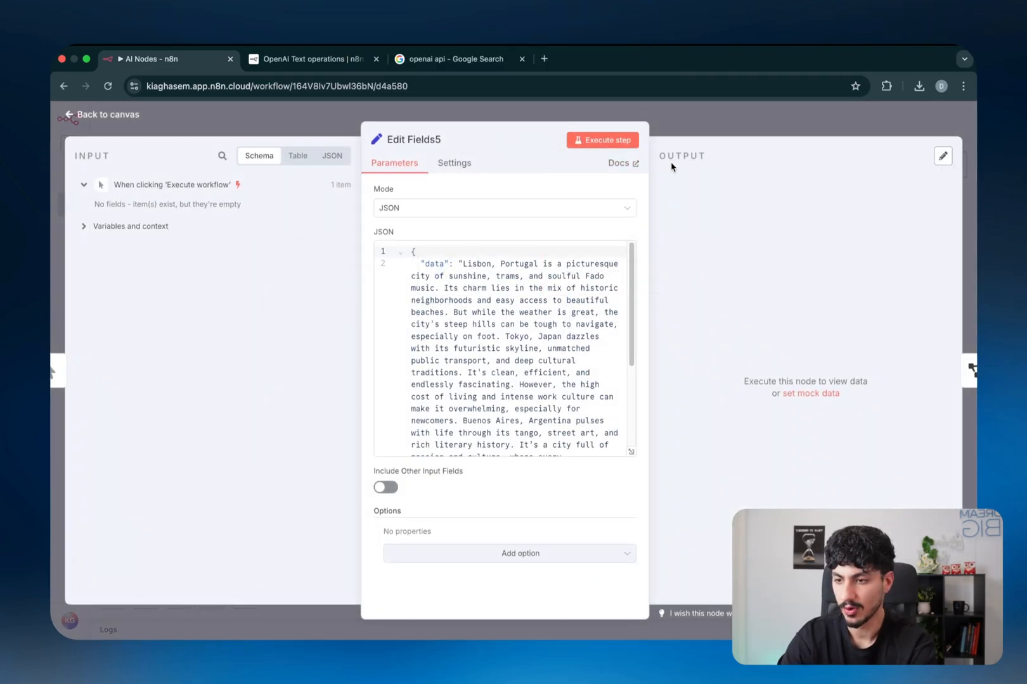
click(601, 139)
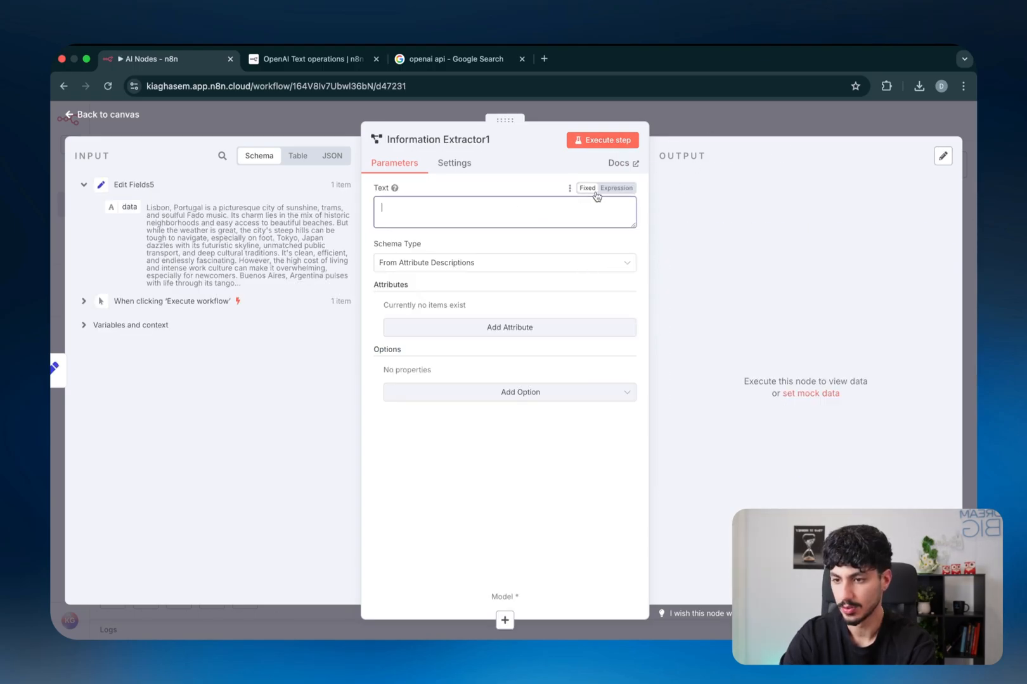
click(597, 194)
drag(121, 206, 403, 207)
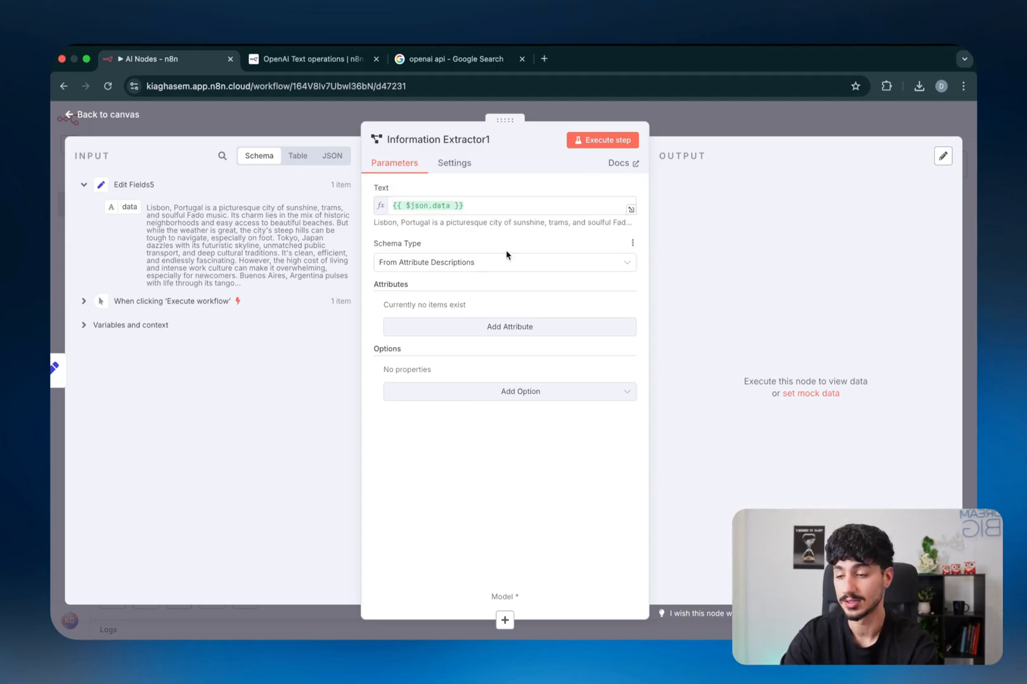
- Review the sample code of the Define Below and Generate From JSON Example schema types, and return to From Attribute Descriptions
click(499, 264)
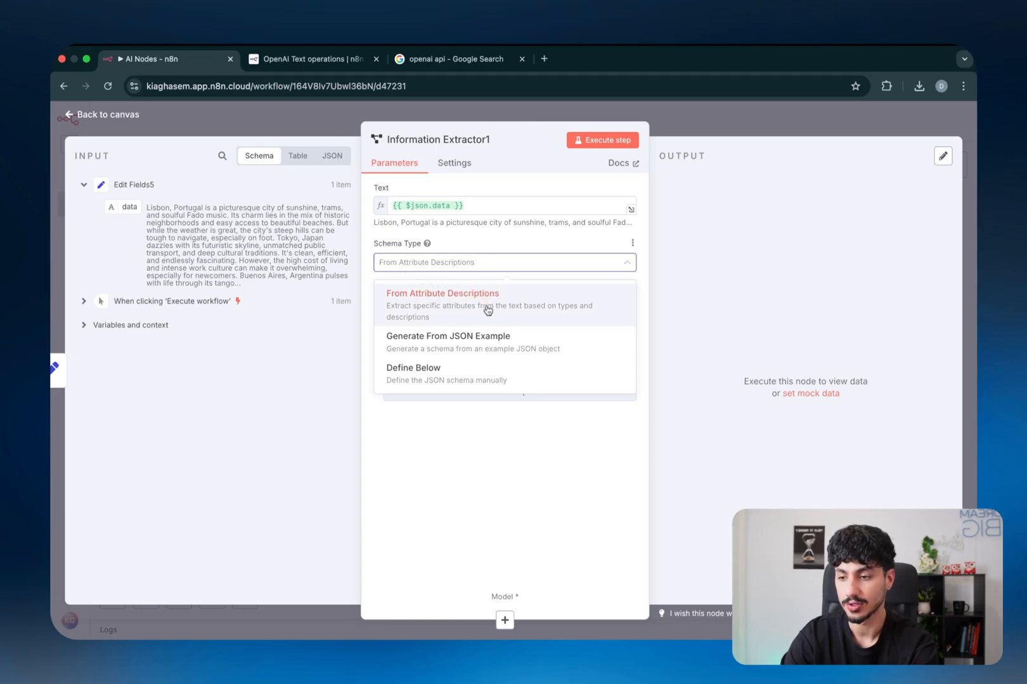
click(470, 372)
drag(416, 309, 465, 476)
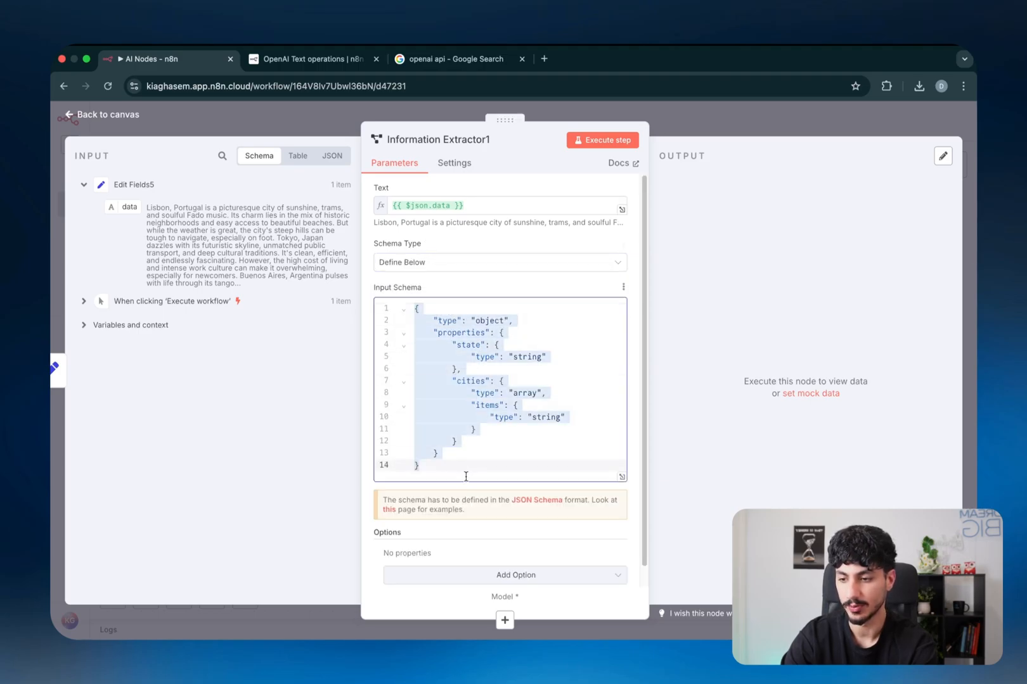
click(493, 276)
click(480, 336)
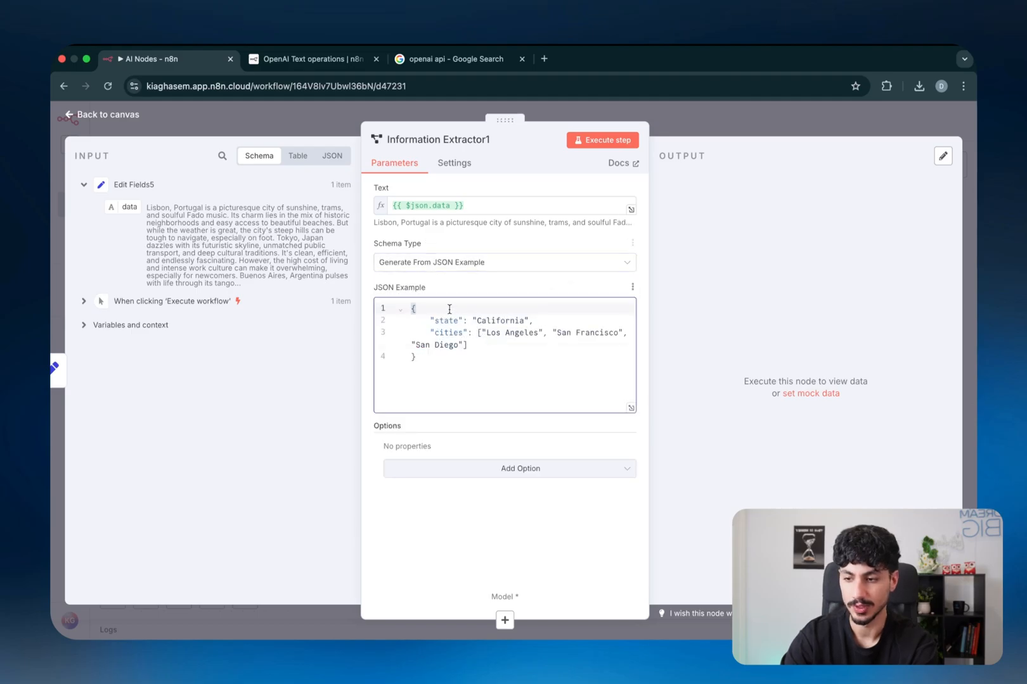
drag(446, 308, 450, 399)
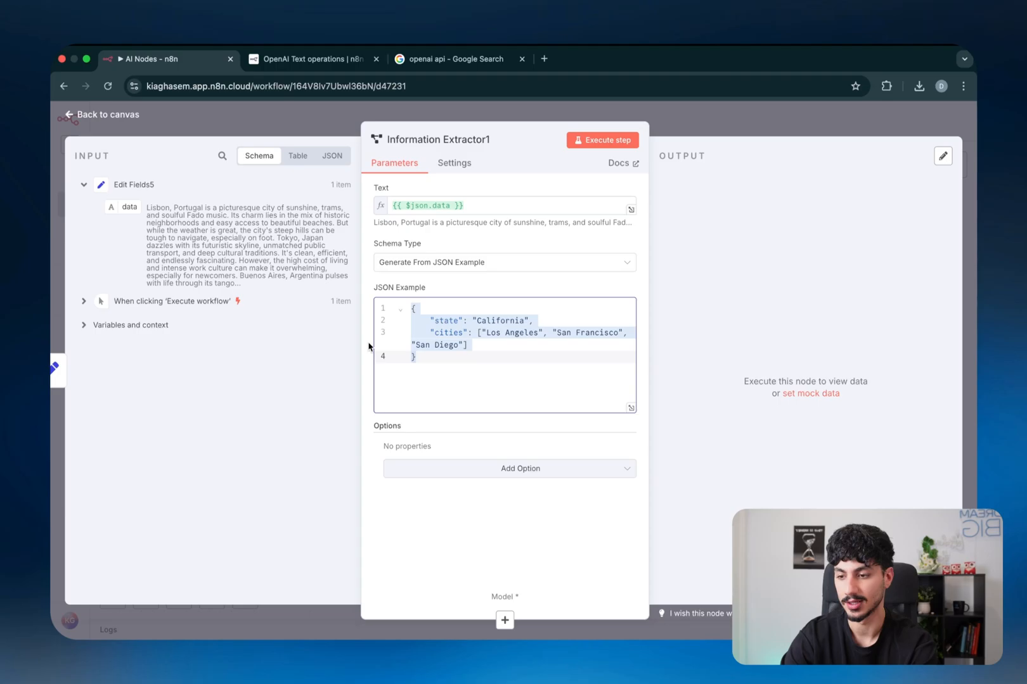
click(447, 263)
click(469, 302)
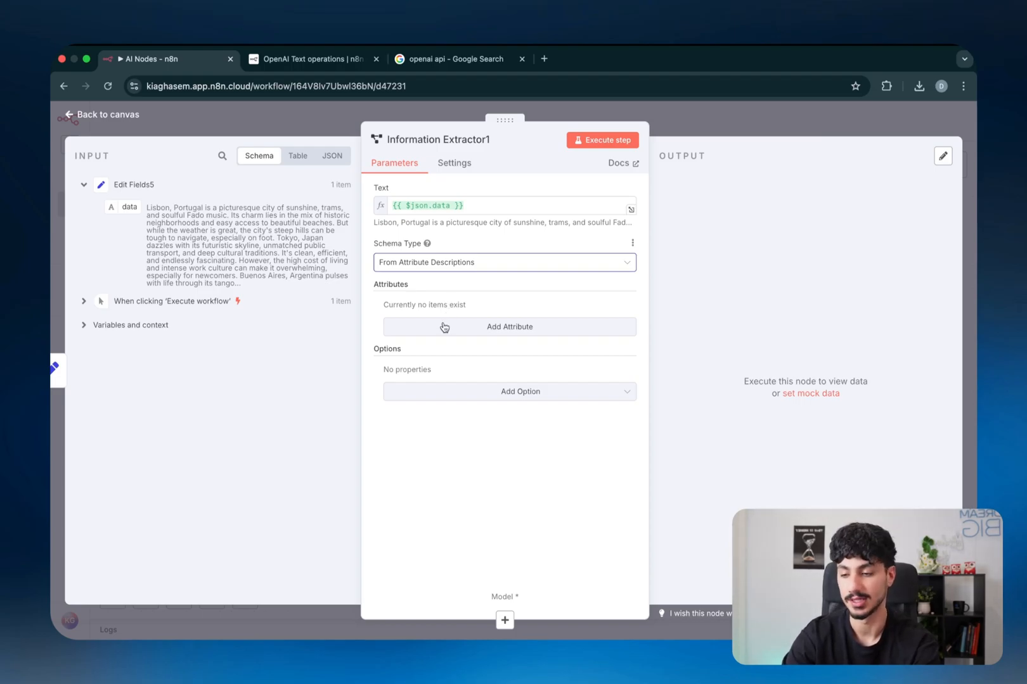
- Add an attribute to the extractor and examine its name, available types and description fields
click(443, 327)
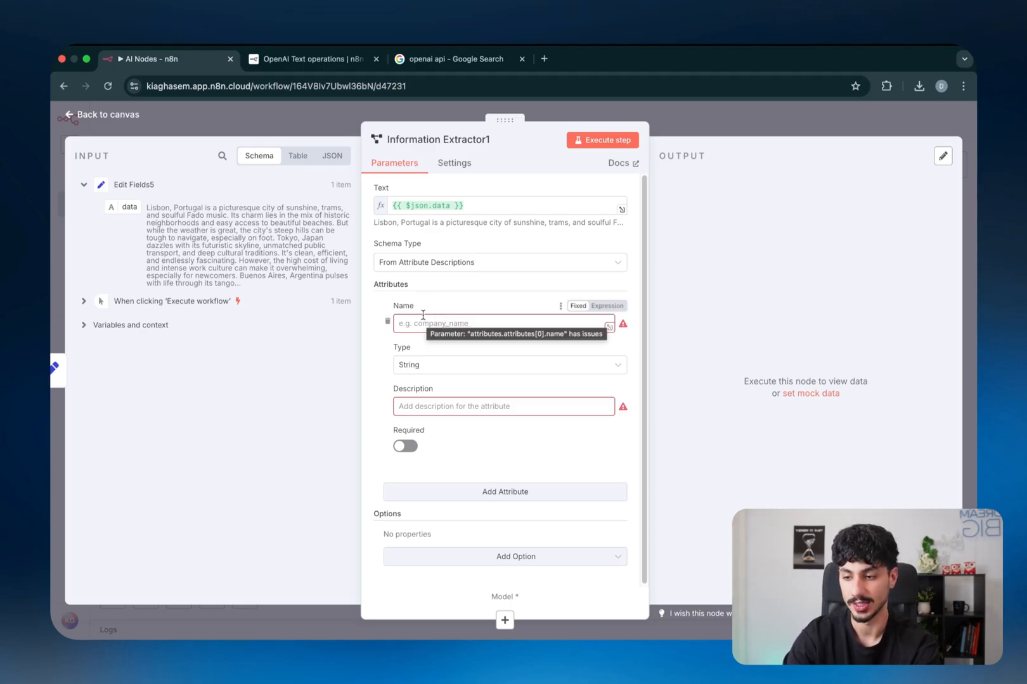
drag(391, 306, 413, 356)
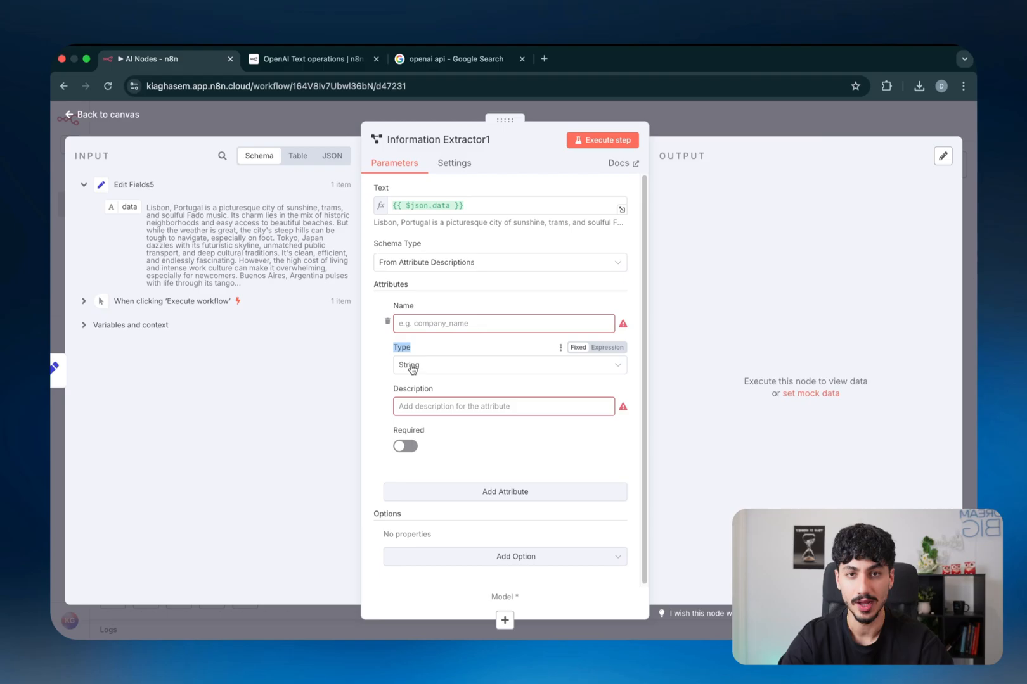
click(410, 368)
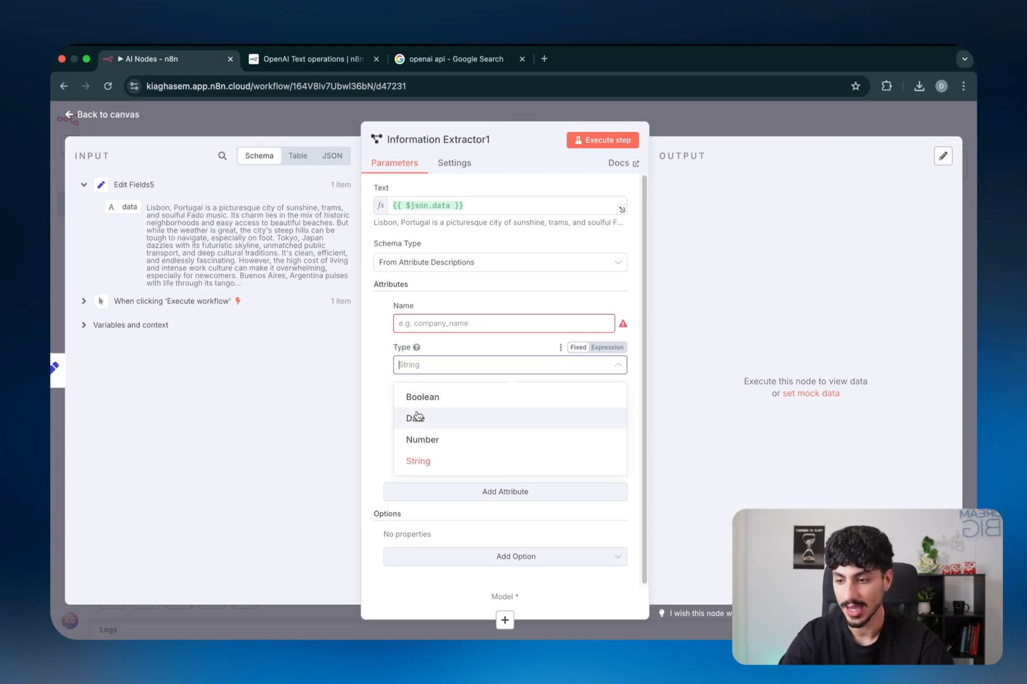
click(398, 374)
double_click(409, 391)
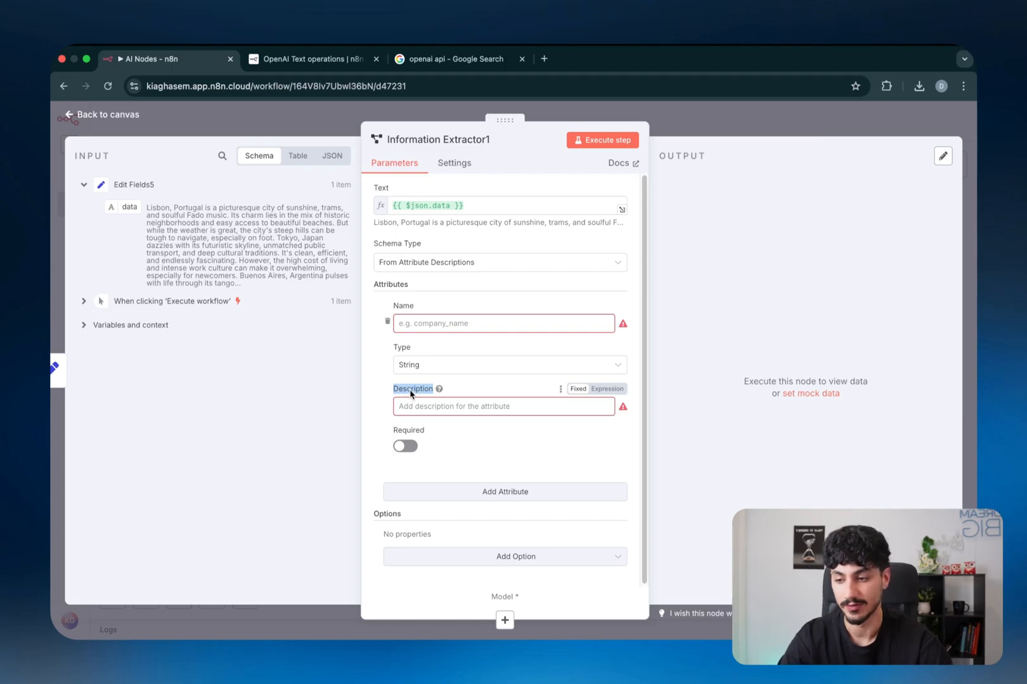
- Name the first attribute city, describe it as "Name of city mentioned", and make it required
click(418, 323)
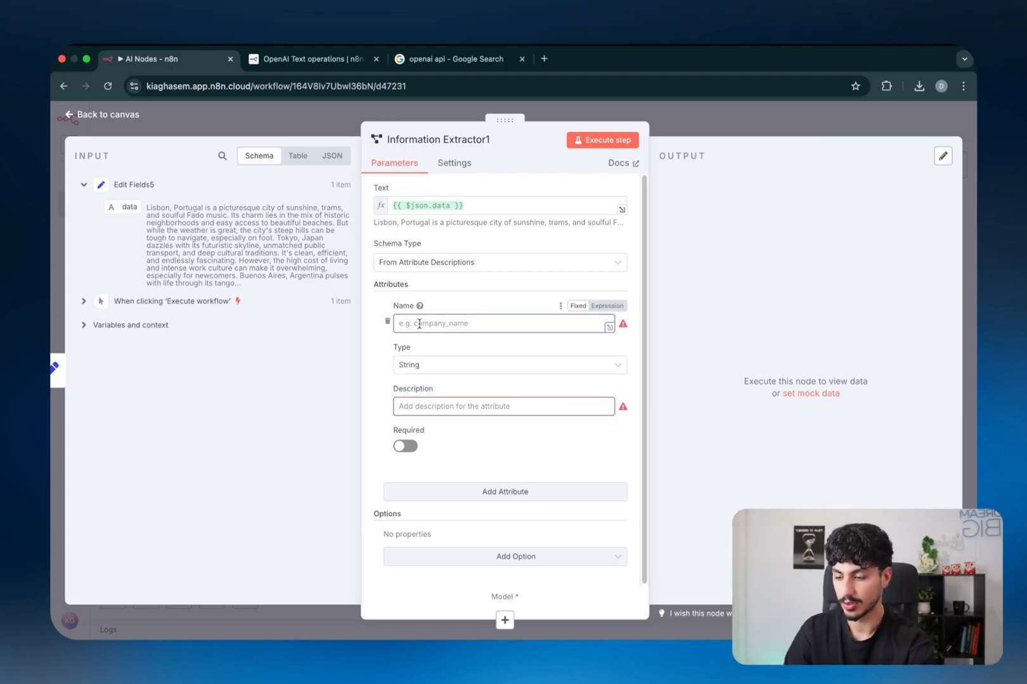
text(city)
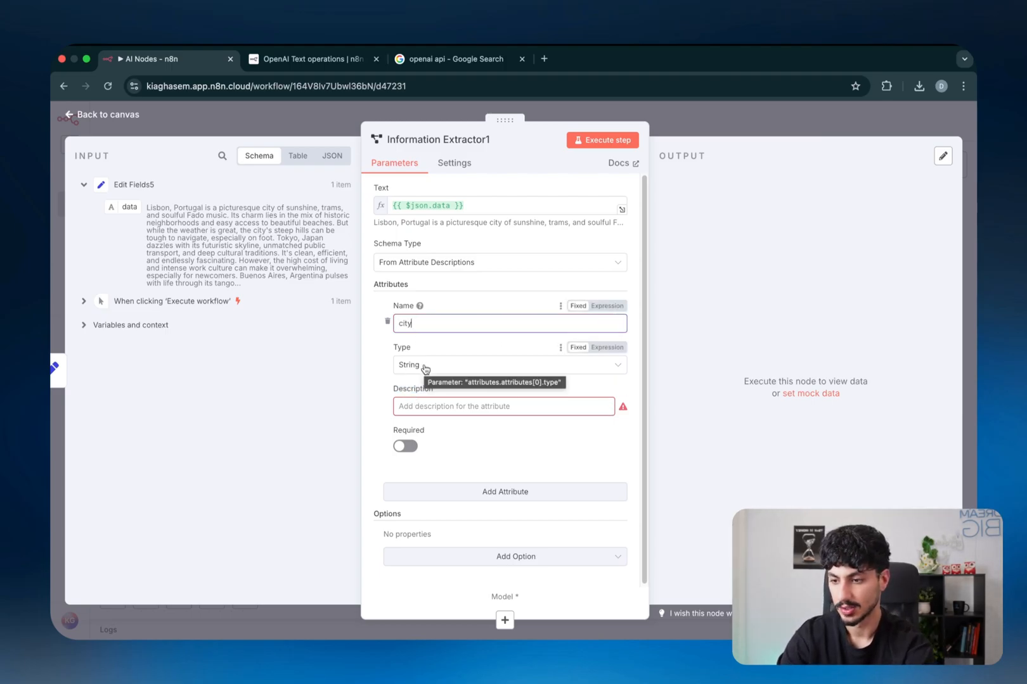
click(412, 410)
text(Name of city mentioned)
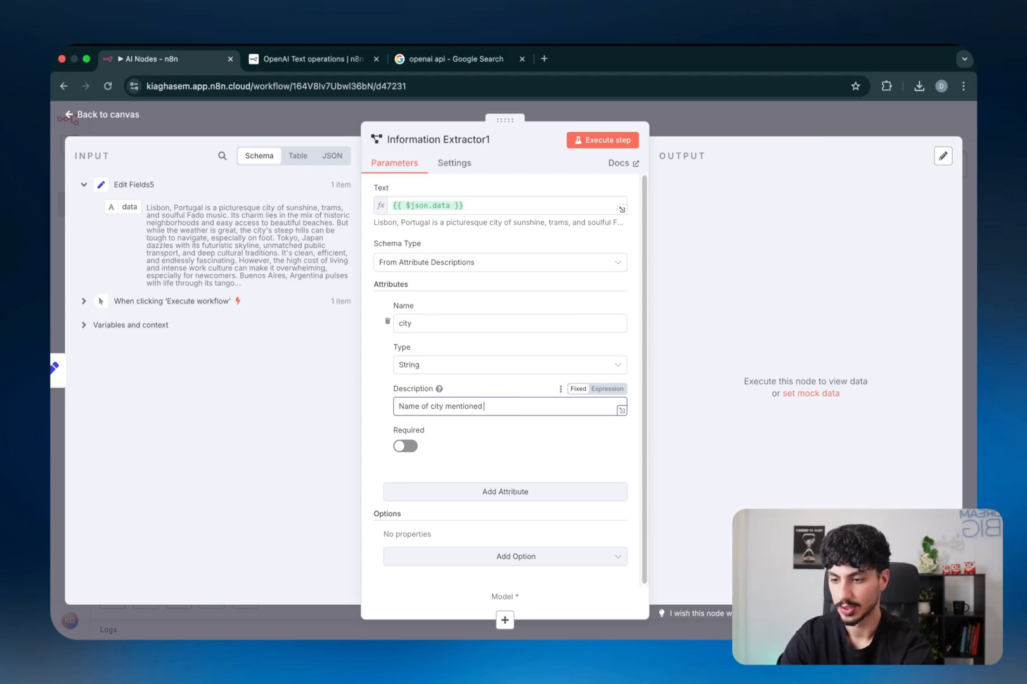
click(411, 446)
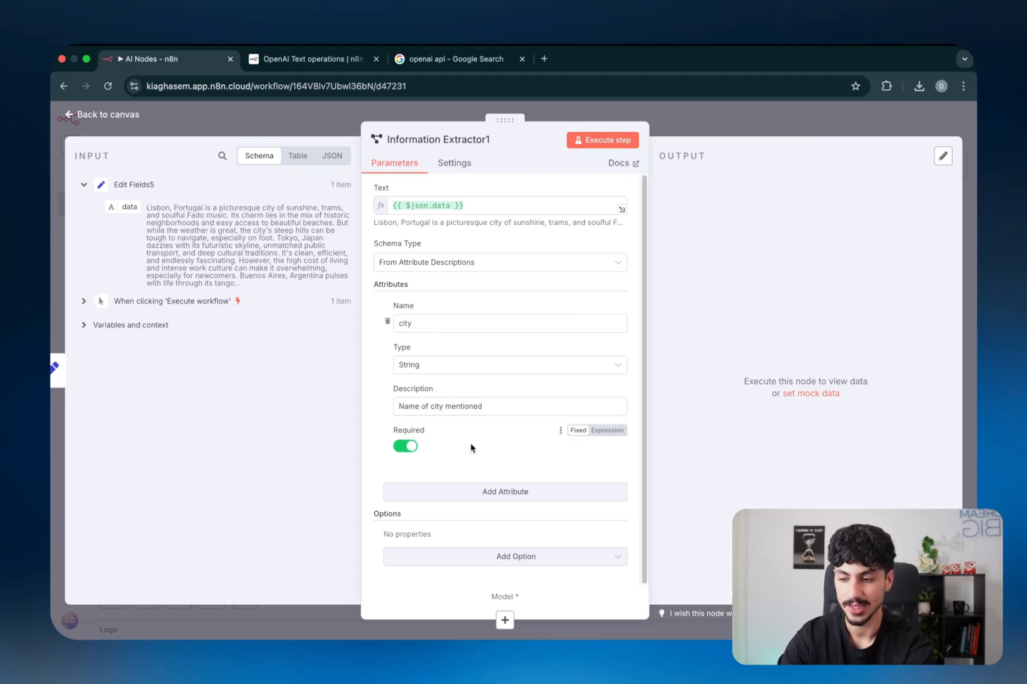
- Add a second required String attribute named pros with the description "The pros of the city"
click(446, 492)
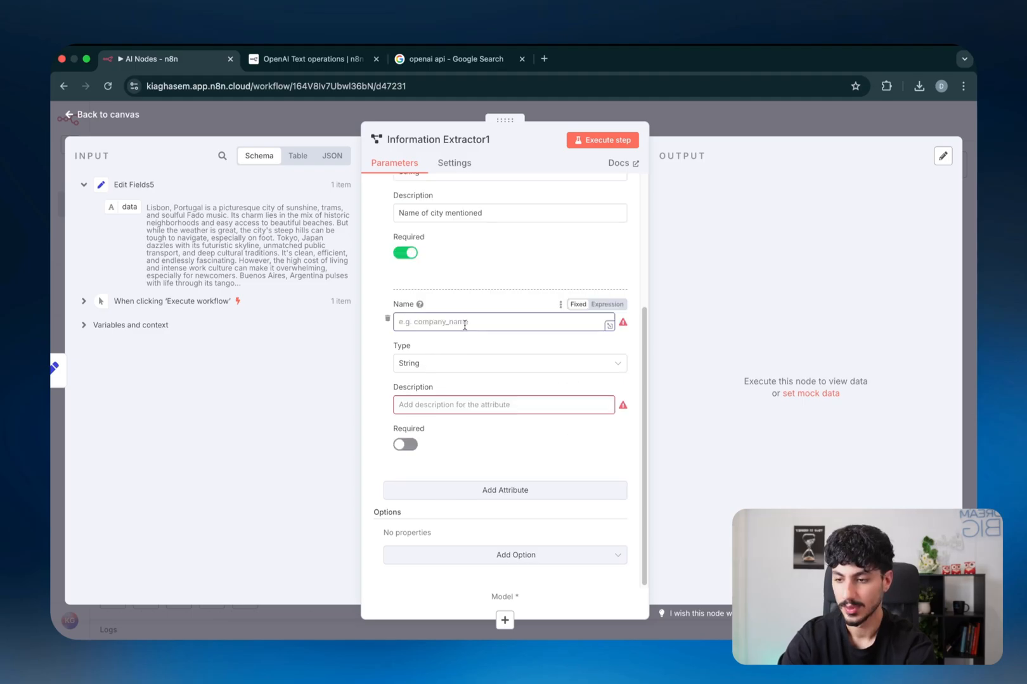
text(pros)
click(437, 367)
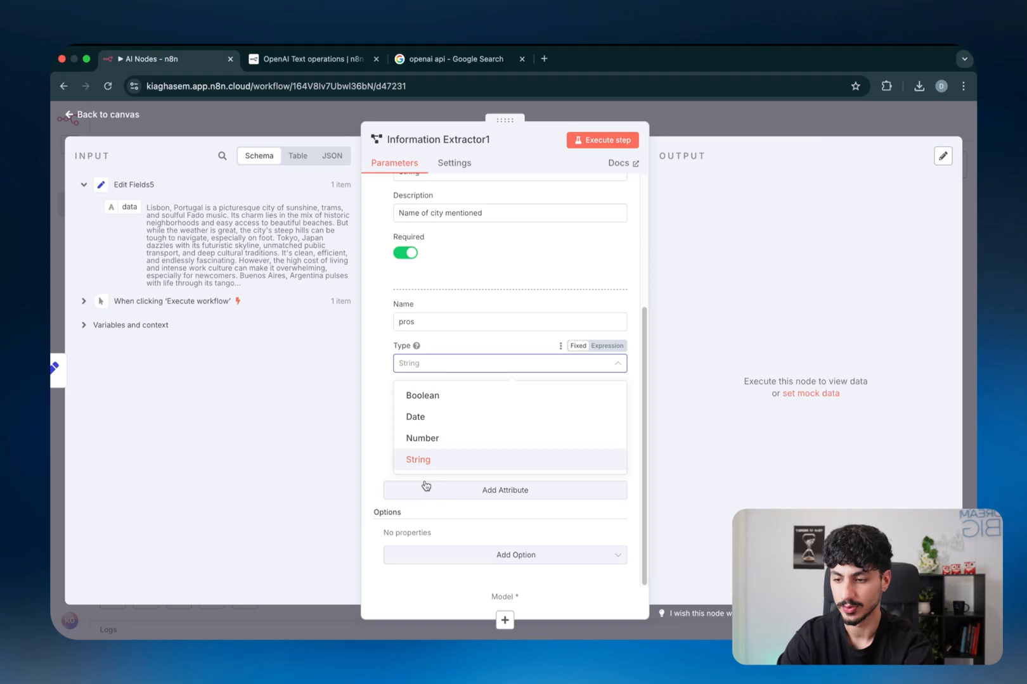
click(423, 460)
click(455, 406)
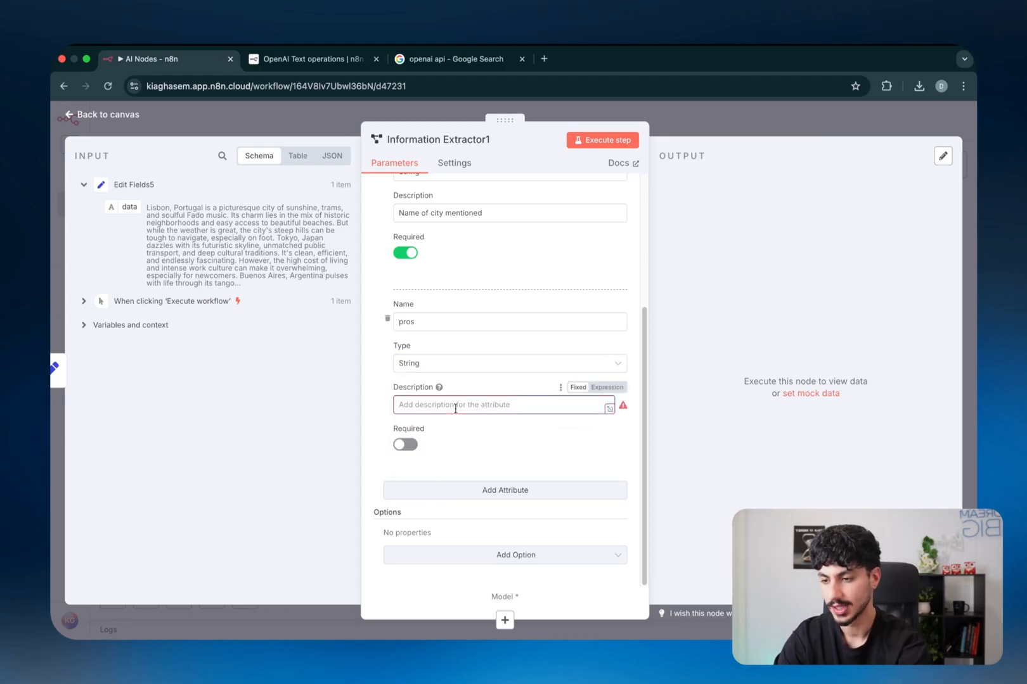
text(The pros of the city)
click(405, 444)
- Execute Information Extractor1, highlight the message in its output, and return to the canvas
scroll(468, 456, up, 5)
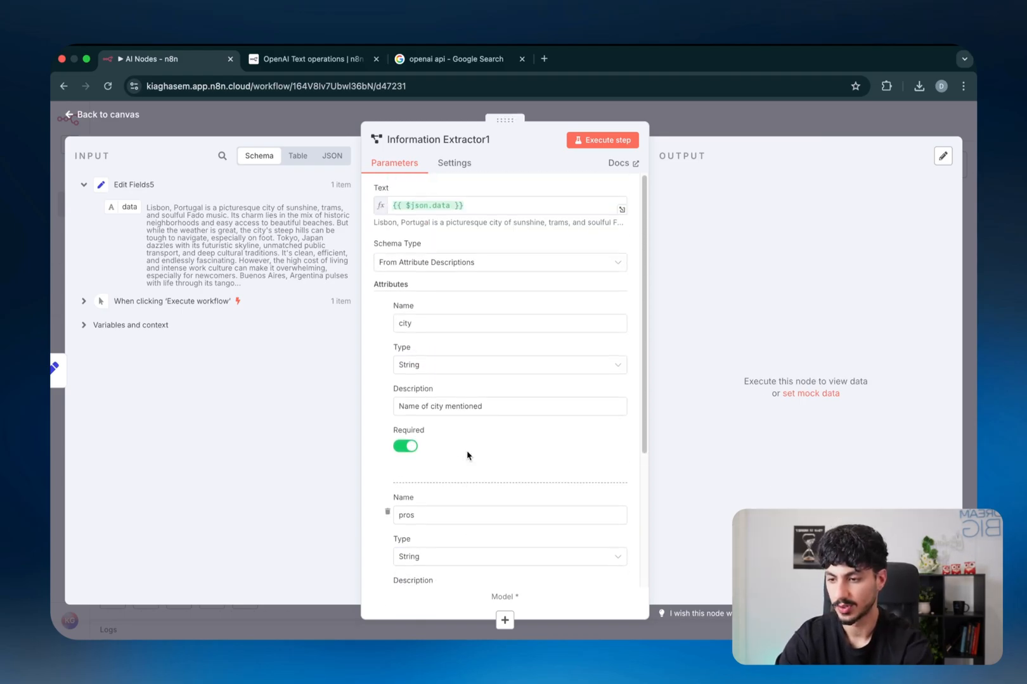
click(586, 140)
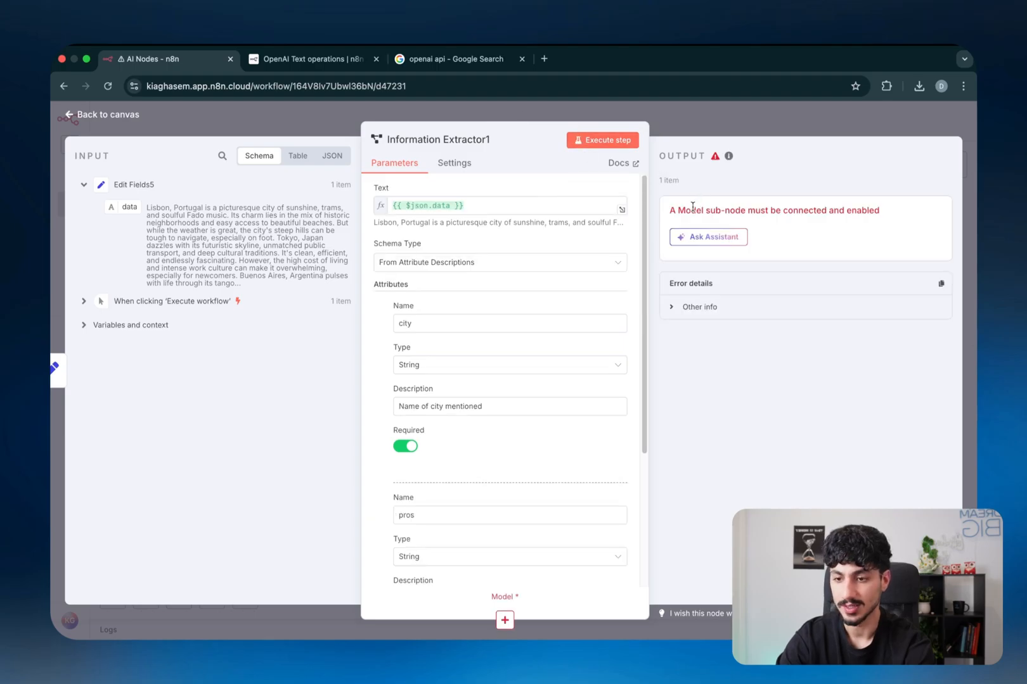
triple_click(692, 208)
click(741, 116)
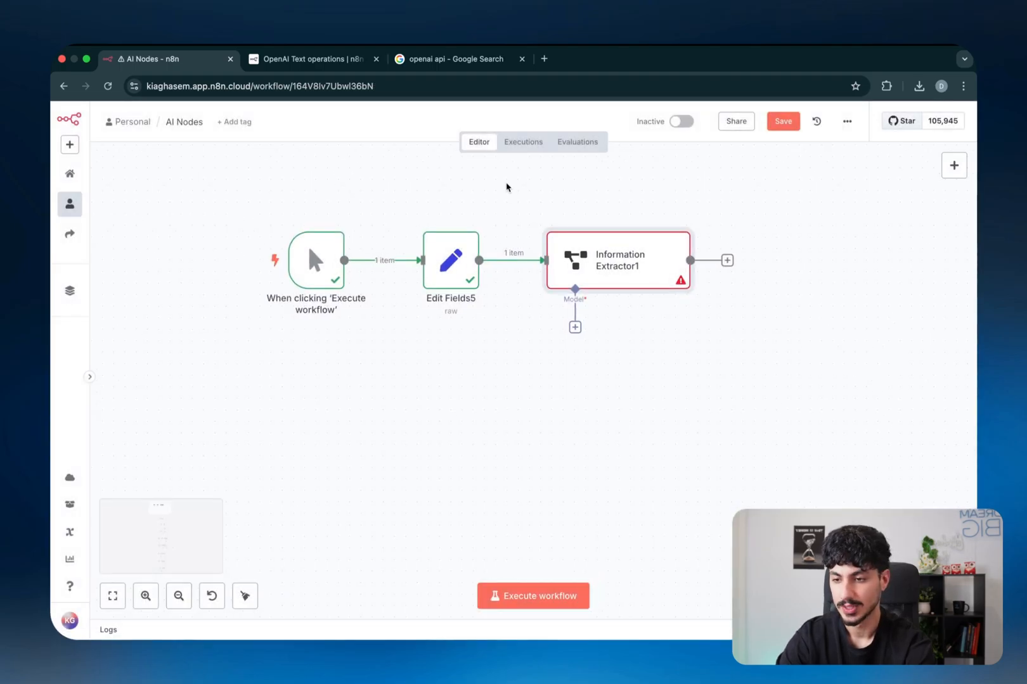
- Open the language model choices for Information Extractor1, search for OpenAI, and browse the list of available chat models
scroll(717, 381, up, 2)
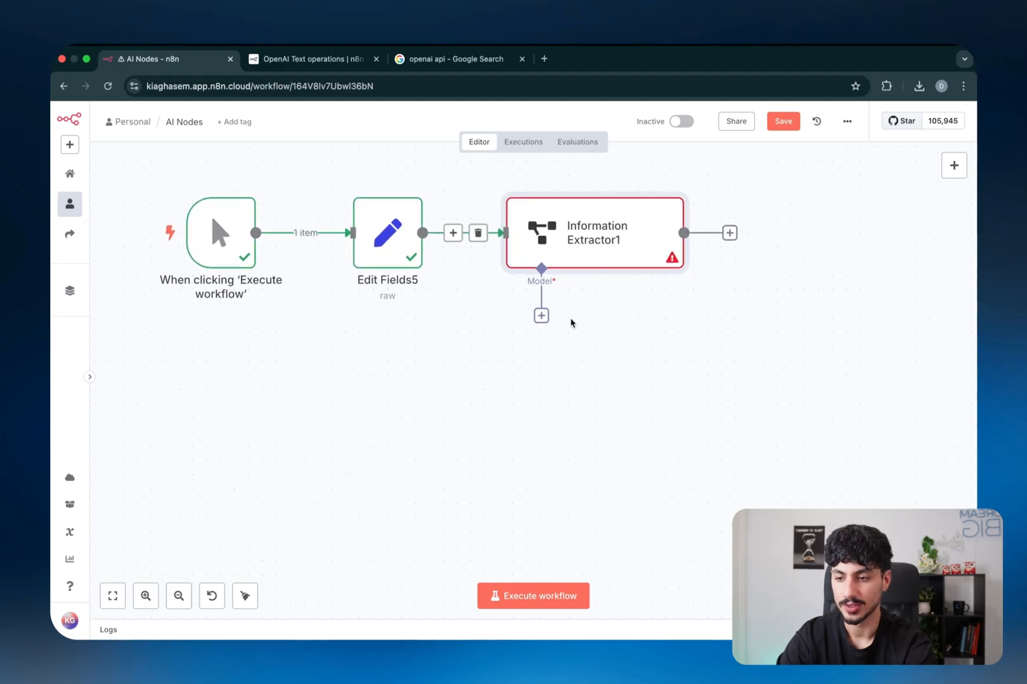
click(541, 315)
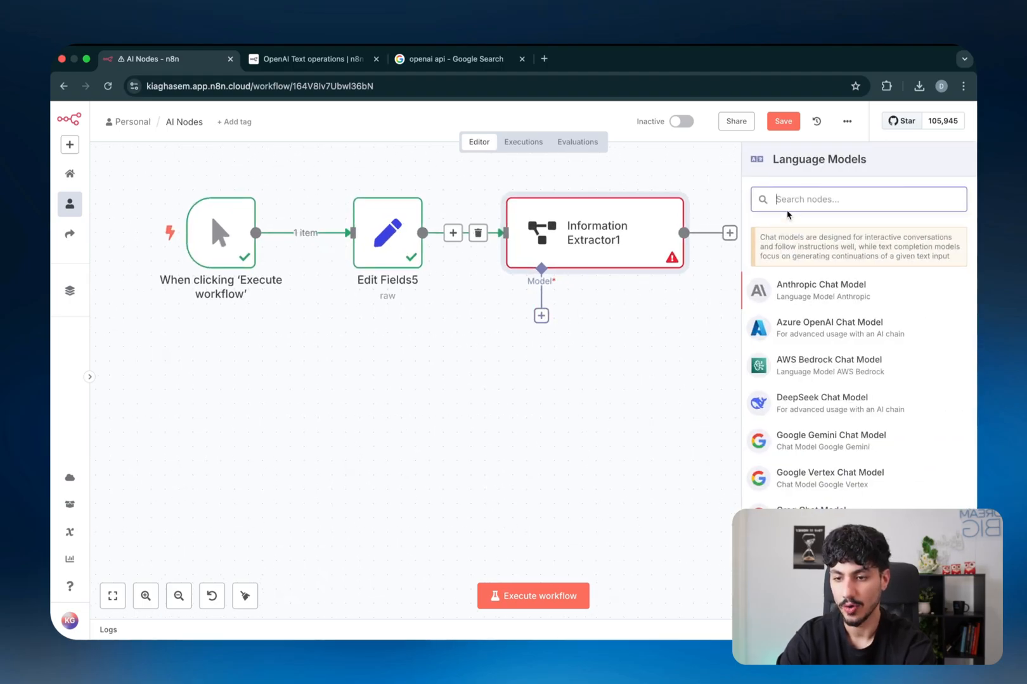
text(openai)
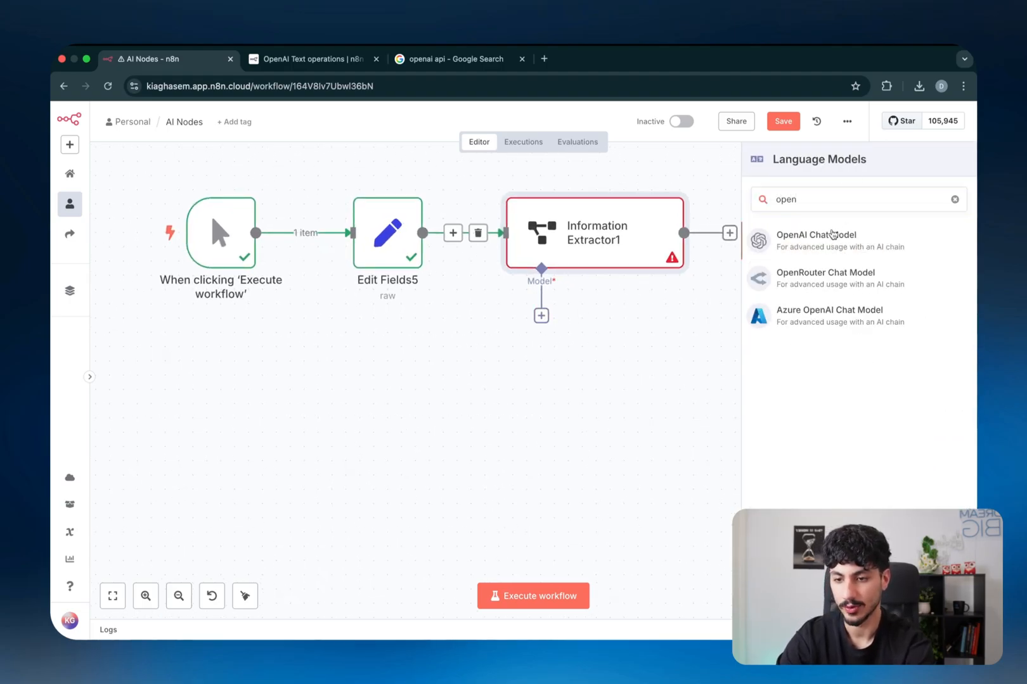
click(831, 234)
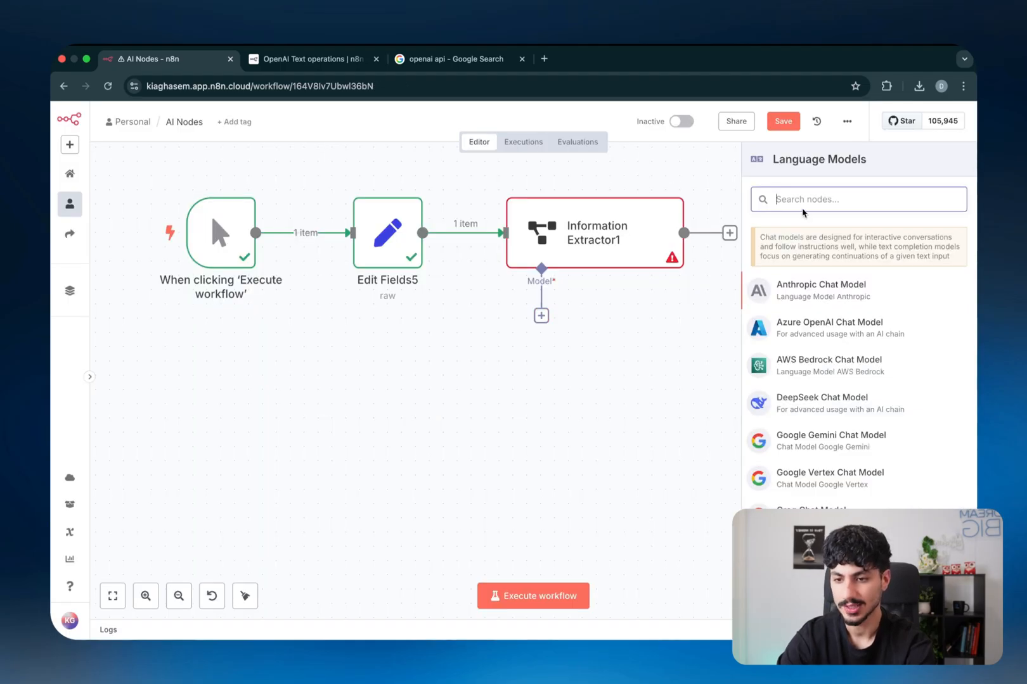
scroll(834, 352, down, 5)
scroll(818, 361, up, 5)
scroll(834, 360, down, 2)
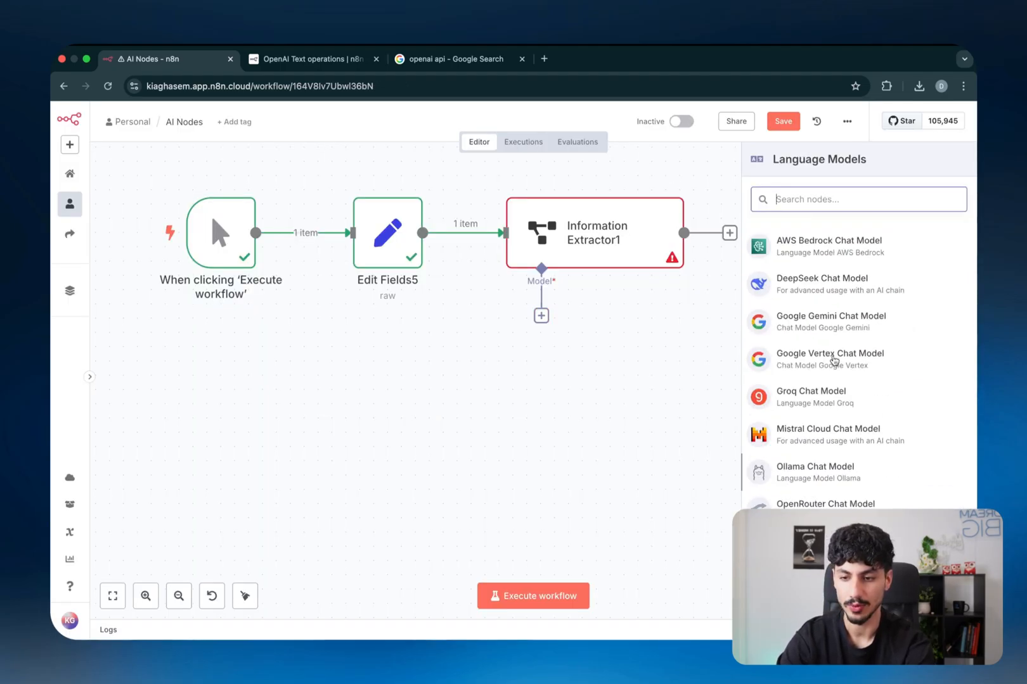
scroll(834, 360, up, 3)
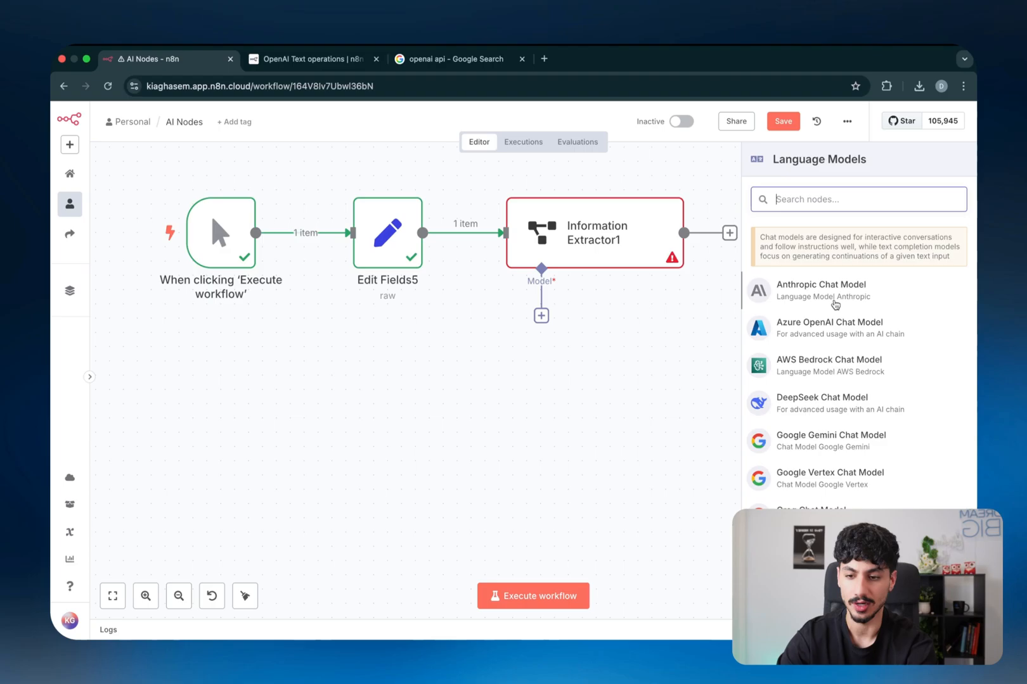
scroll(832, 342, down, 3)
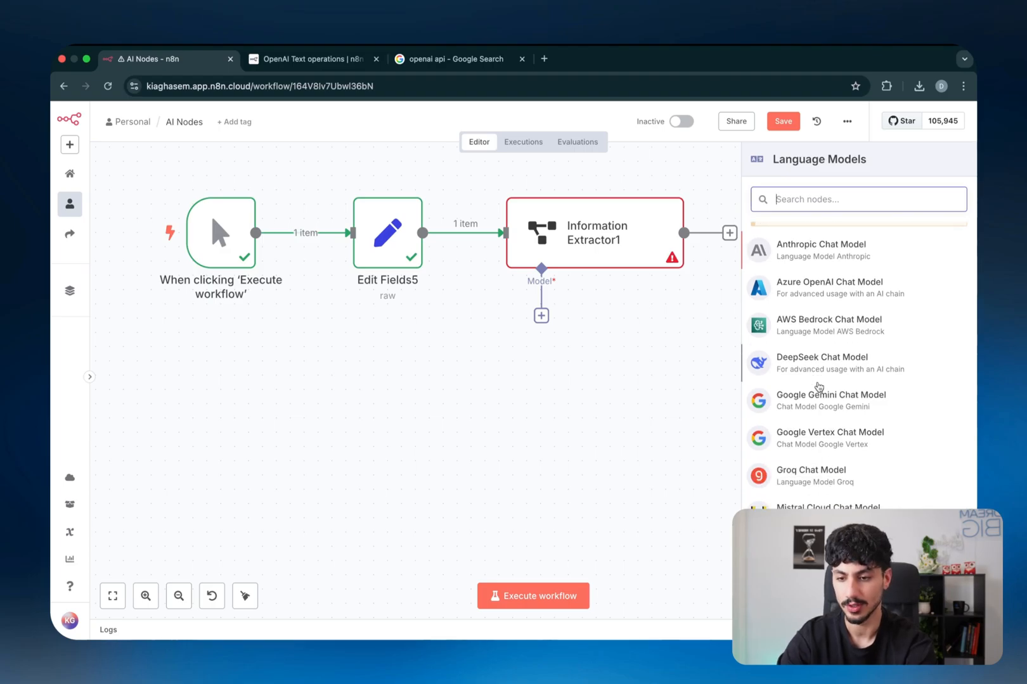
scroll(829, 379, down, 3)
scroll(829, 378, up, 5)
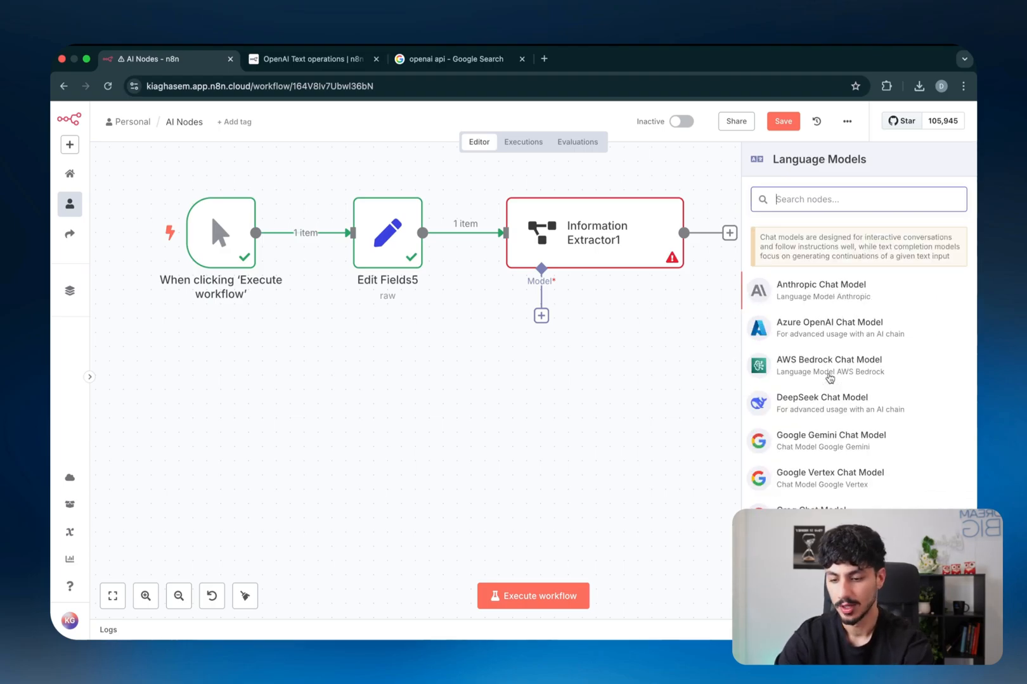
- Attach an OpenAI Chat Model to Information Extractor1 and select New OpenAI Credential as its credential
text(open)
click(867, 238)
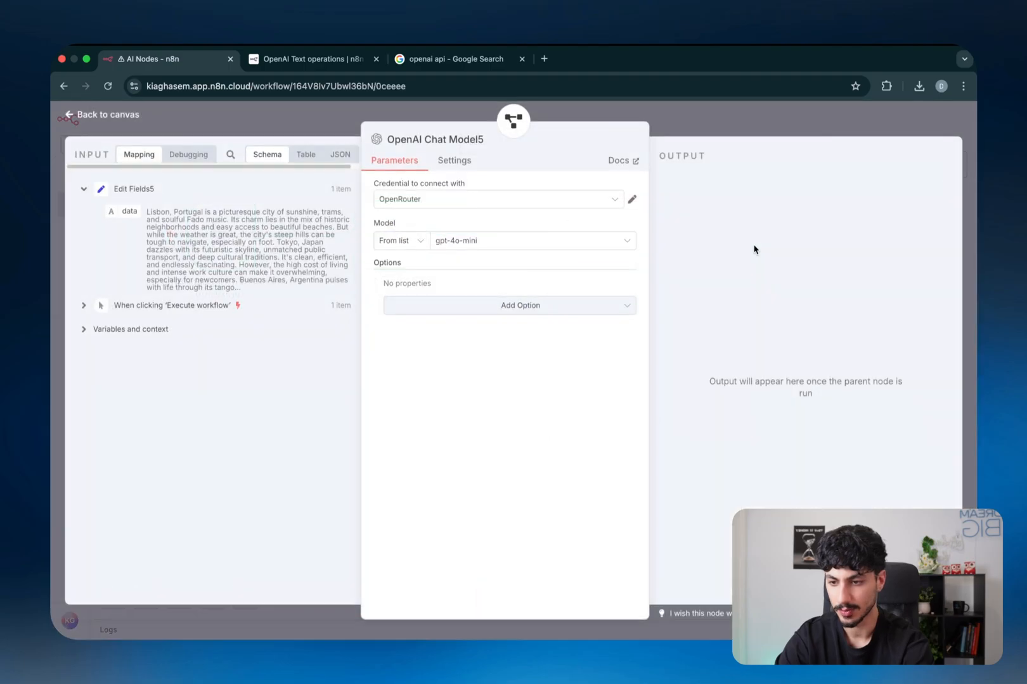
click(618, 202)
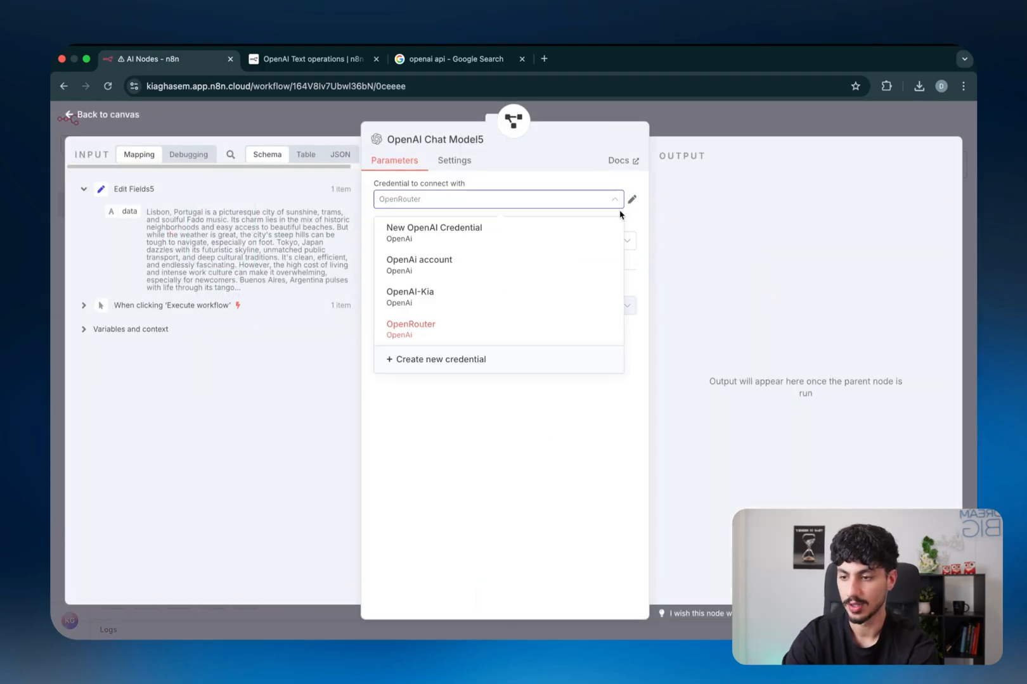
click(500, 240)
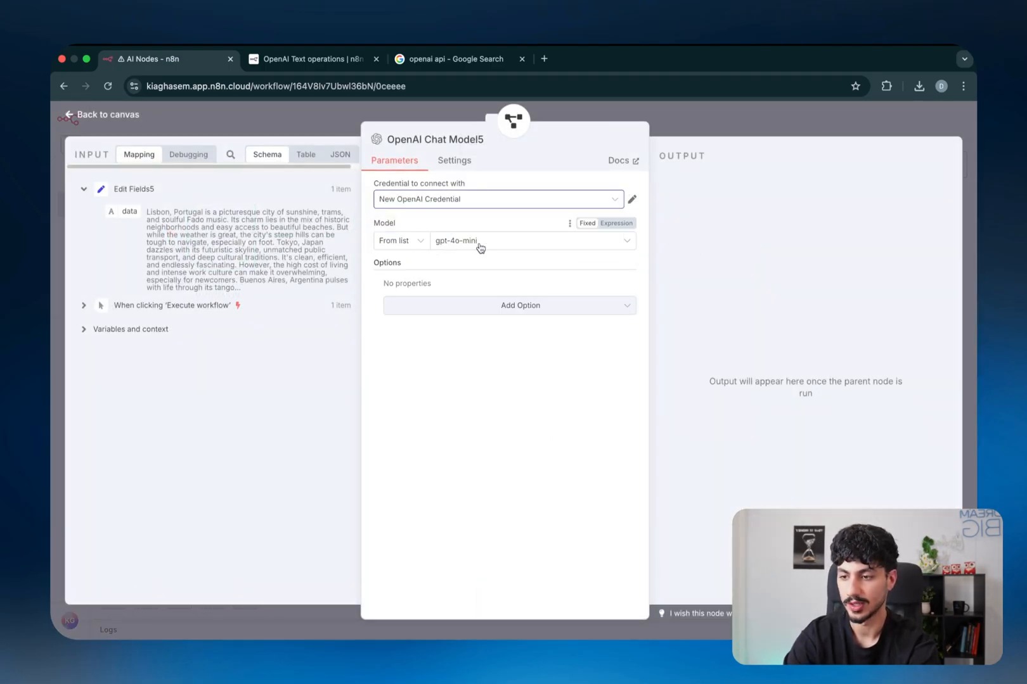
- Close the chat model settings, run the Information Extractor1 node and show its output data
click(733, 126)
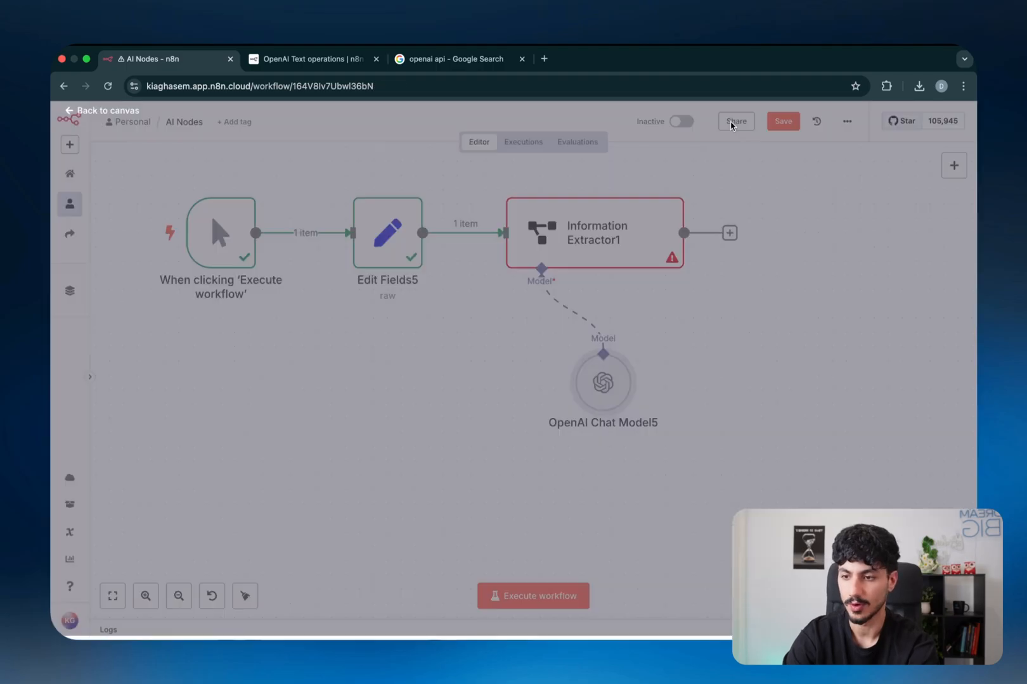
drag(596, 379, 513, 365)
click(613, 262)
double_click(613, 262)
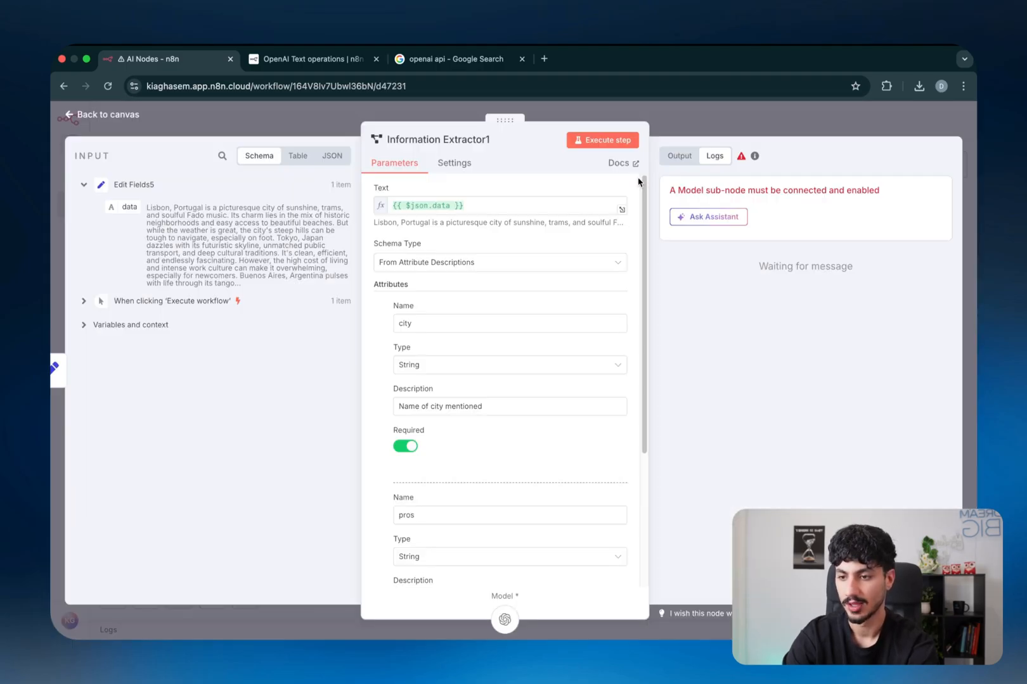
click(605, 146)
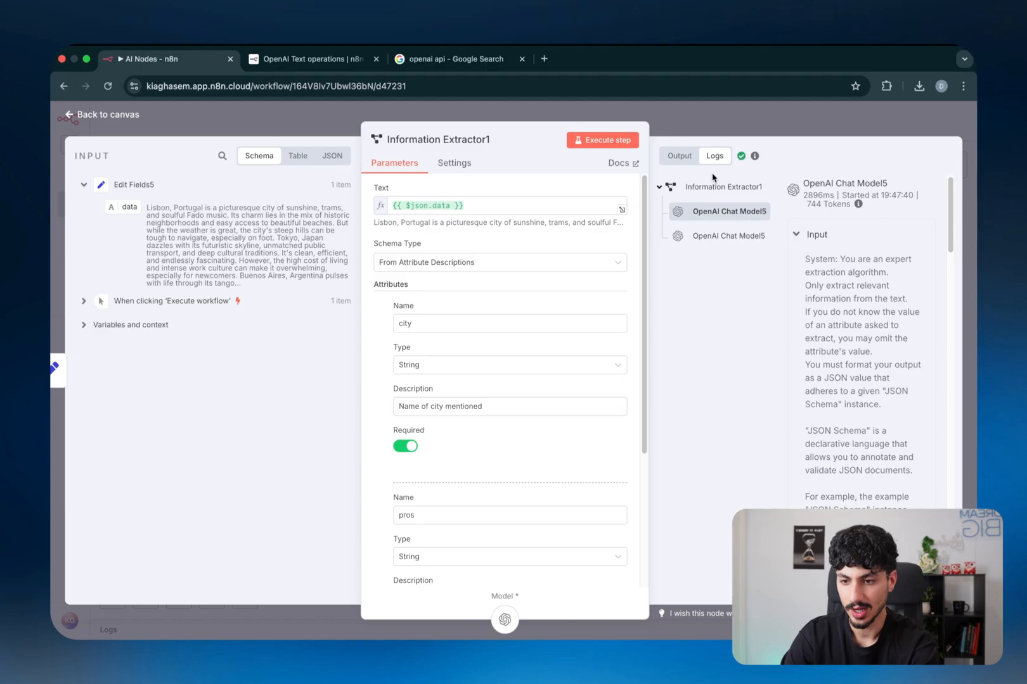
click(680, 156)
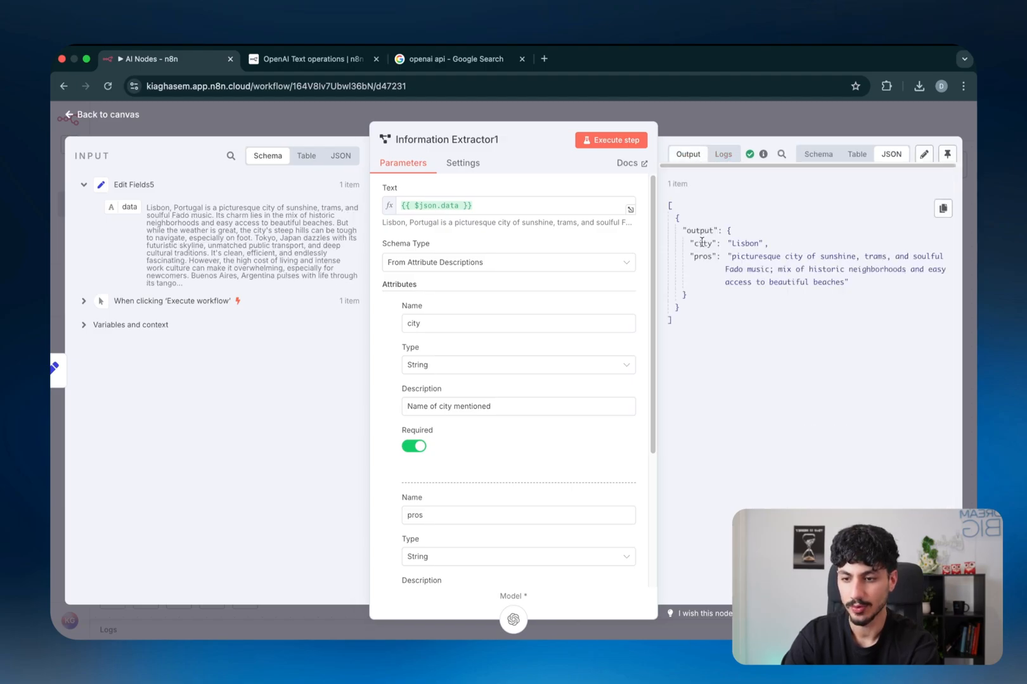
- Compare the extracted city with the cities in the input text and check the data types available for the city attribute
drag(701, 242, 731, 243)
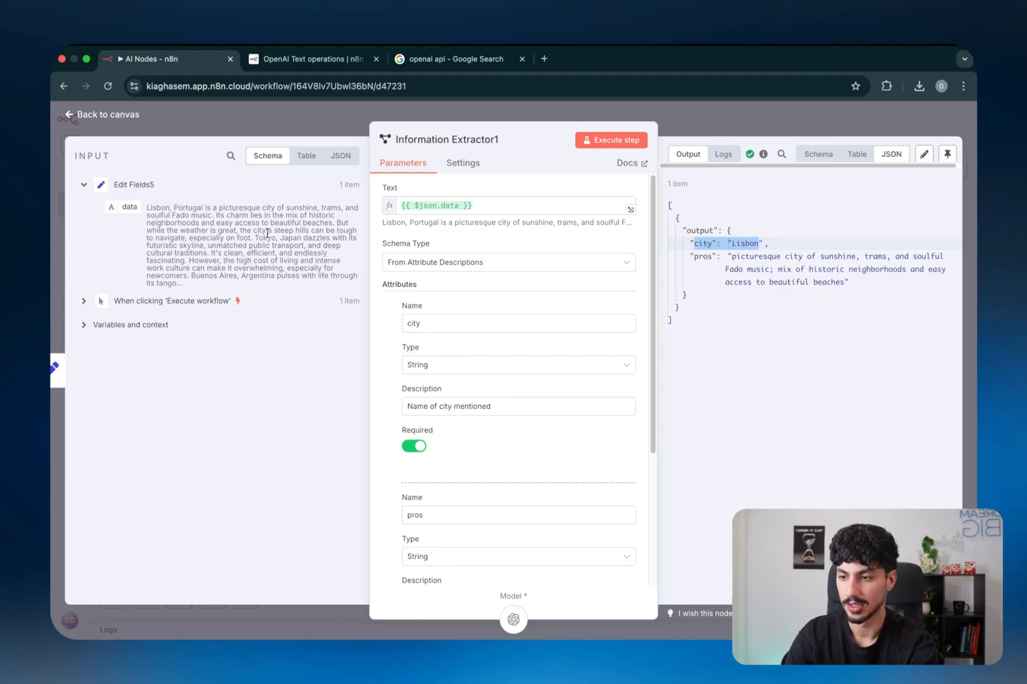
drag(256, 239, 289, 242)
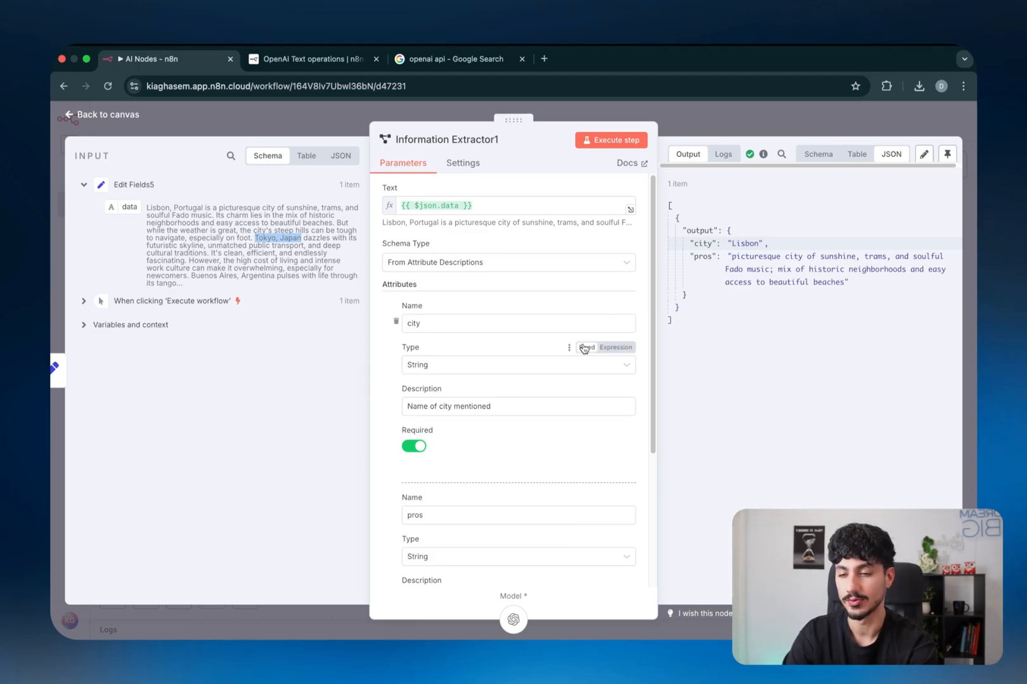
click(497, 474)
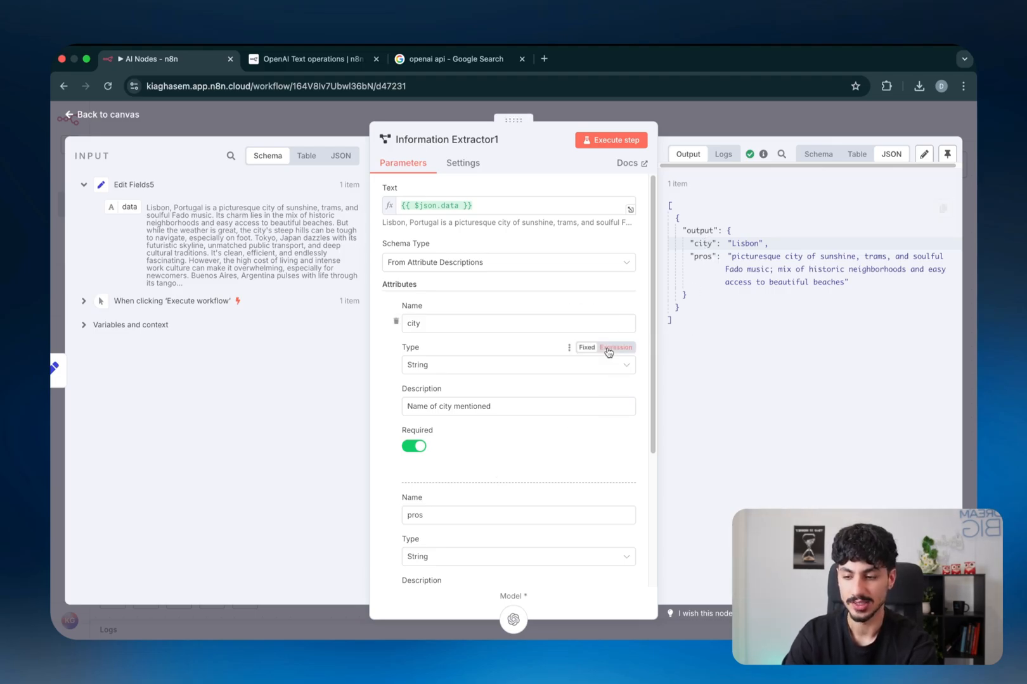
scroll(510, 463, down, 1)
click(495, 355)
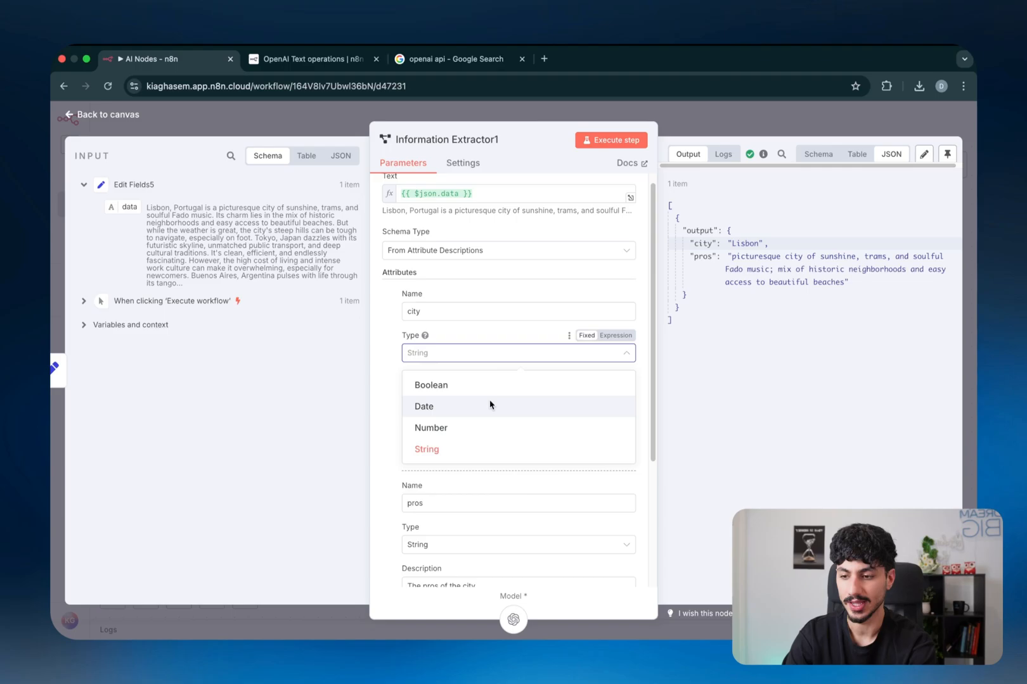
click(716, 248)
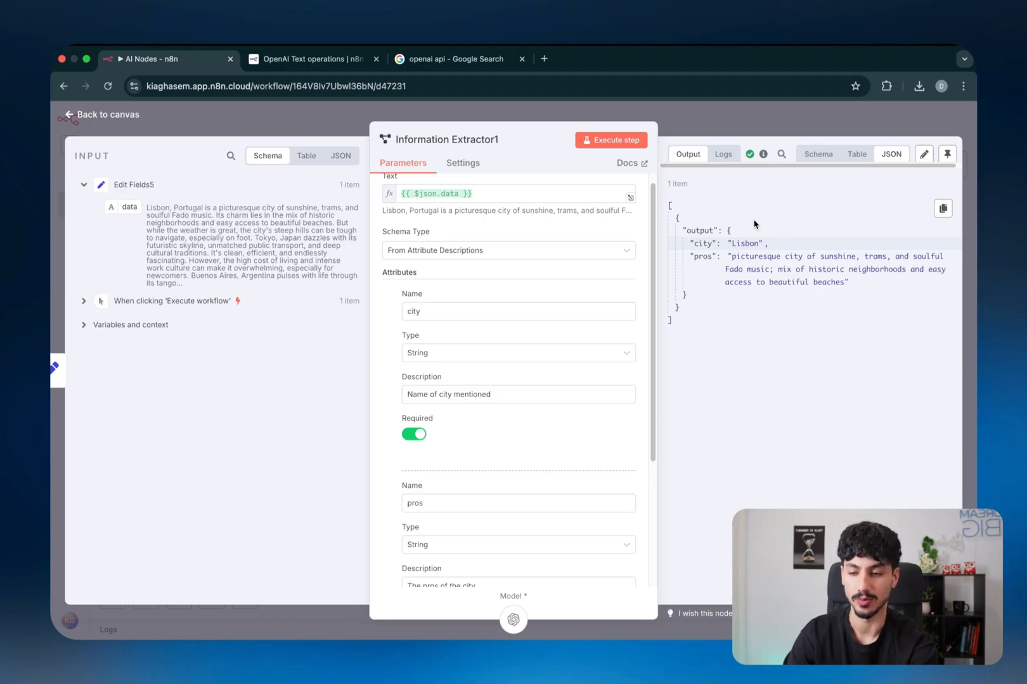
- Examine the extracted city and pros fields in the output against the full input text
drag(726, 231, 811, 306)
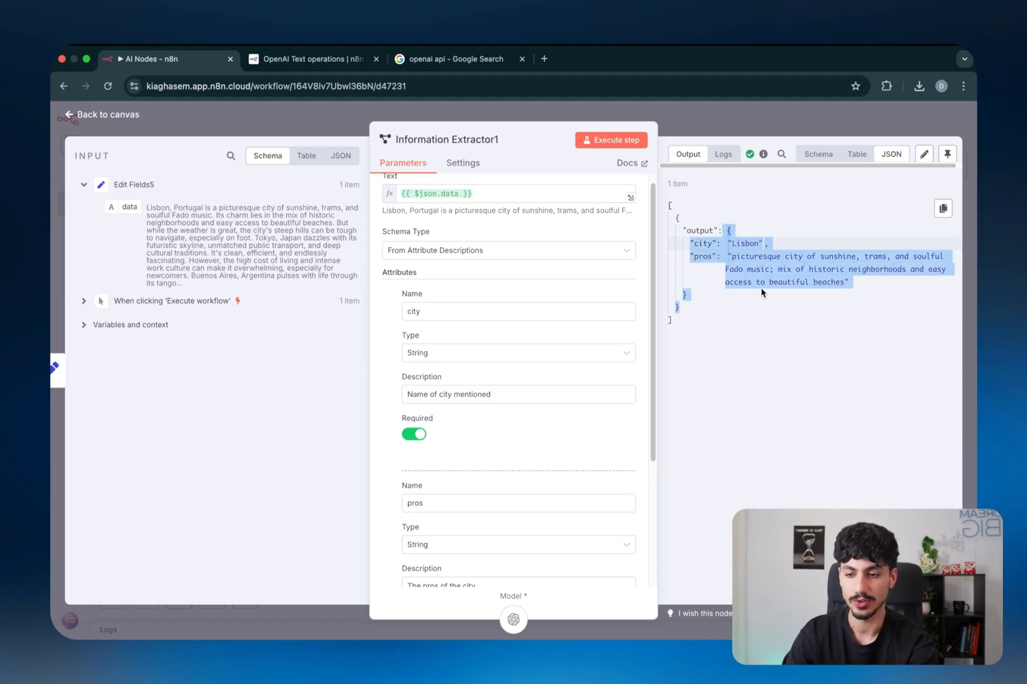
drag(148, 205, 355, 279)
double_click(699, 244)
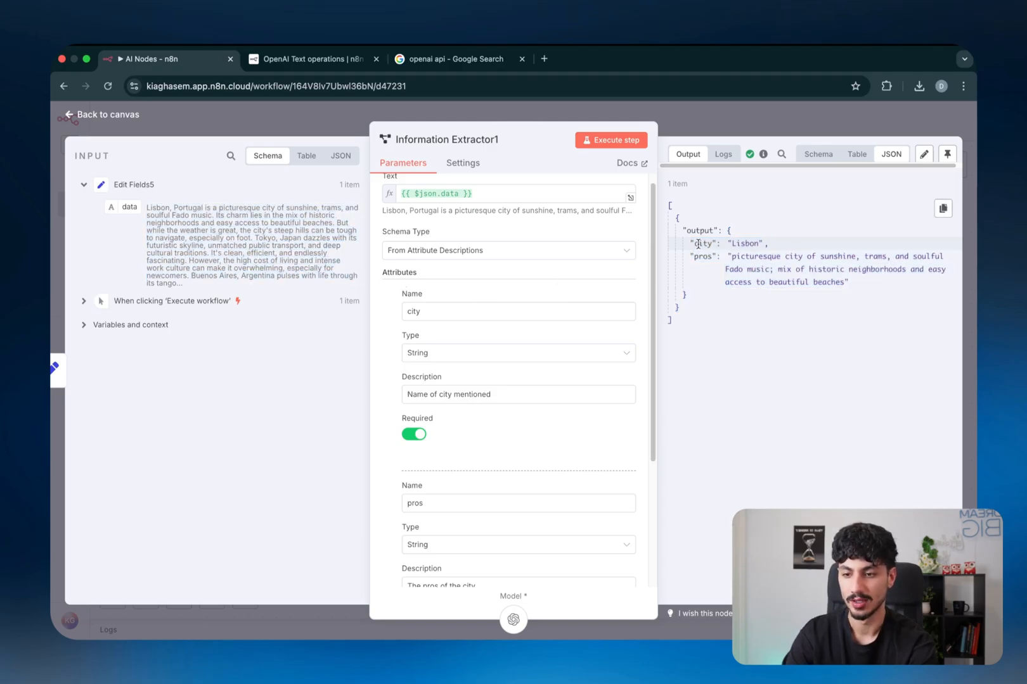
click(698, 247)
double_click(699, 256)
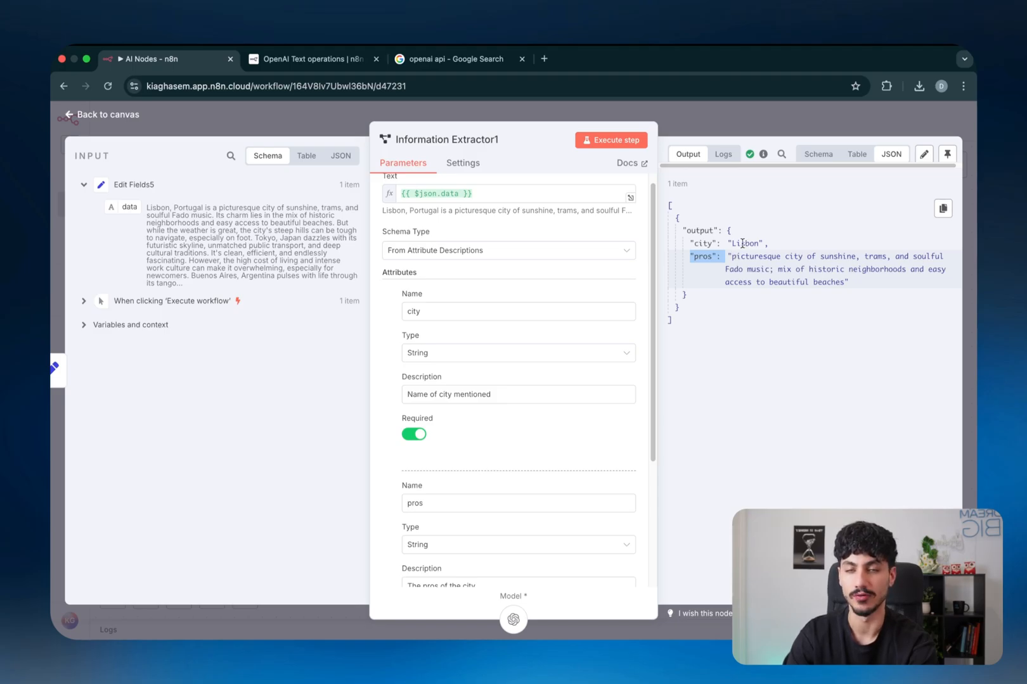
scroll(570, 317, up, 1)
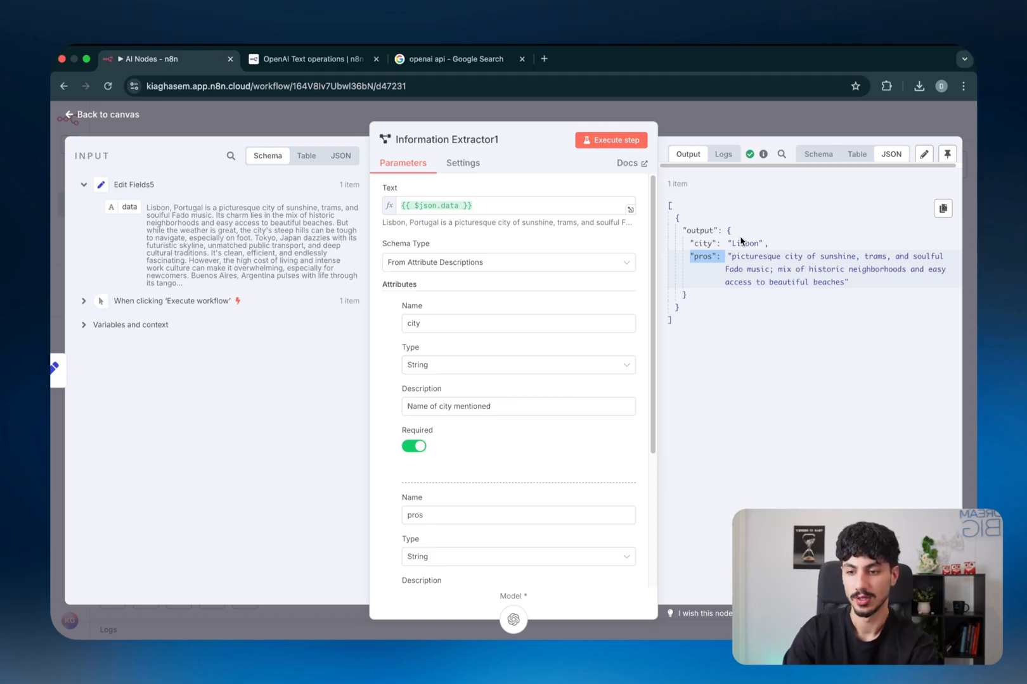
drag(701, 246, 790, 232)
click(701, 253)
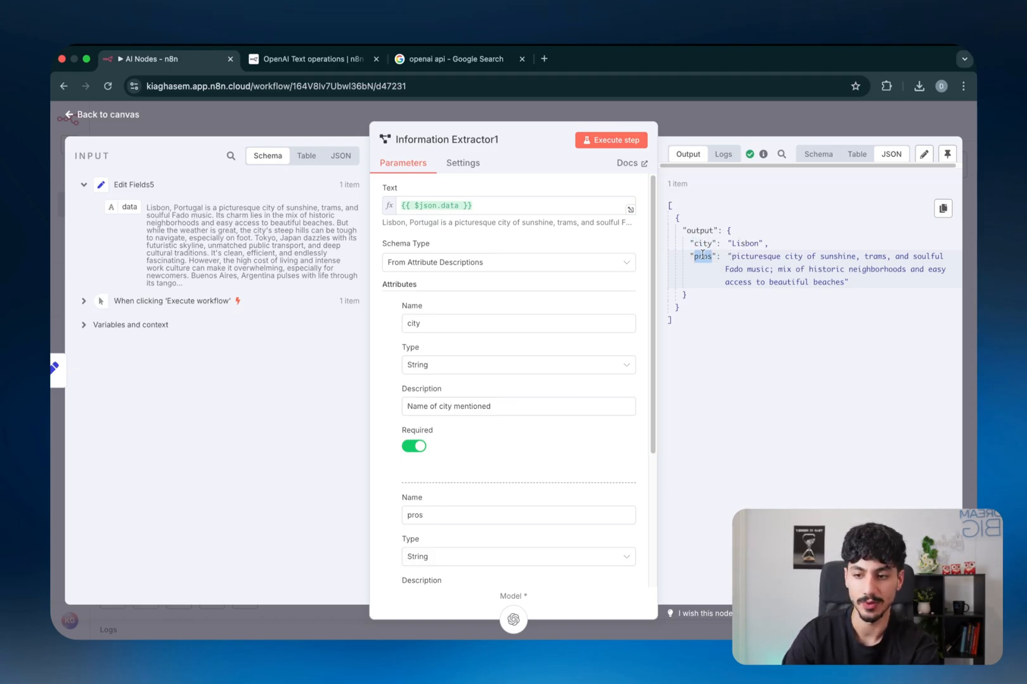
- Add the System Prompt Template option to the Information Extractor node, keeping its default prompt
scroll(507, 507, down, 3)
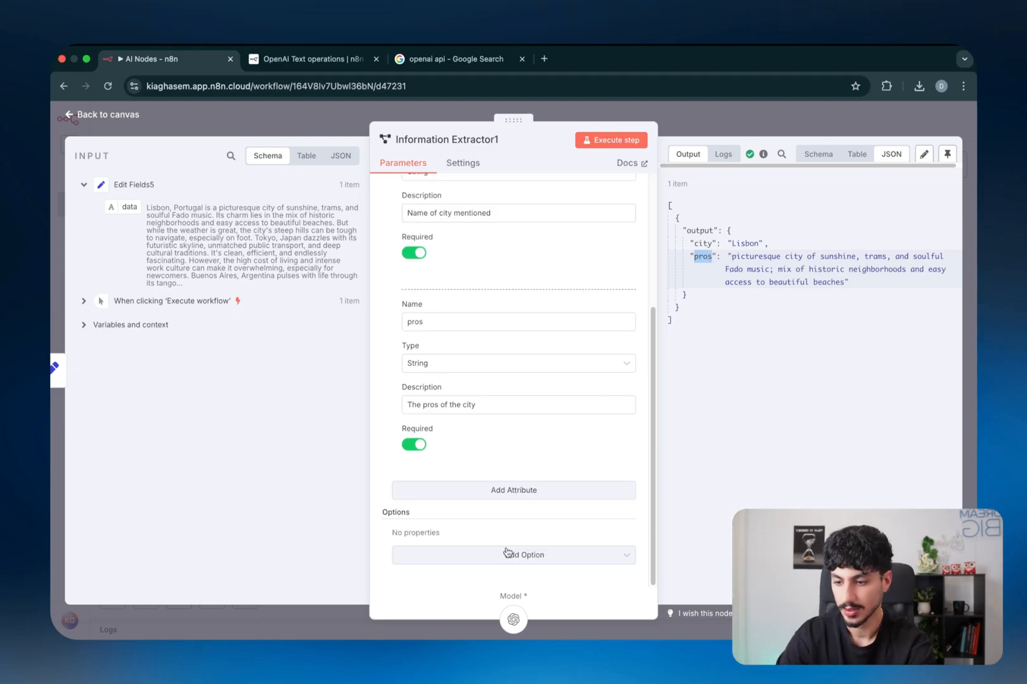
click(506, 554)
click(491, 587)
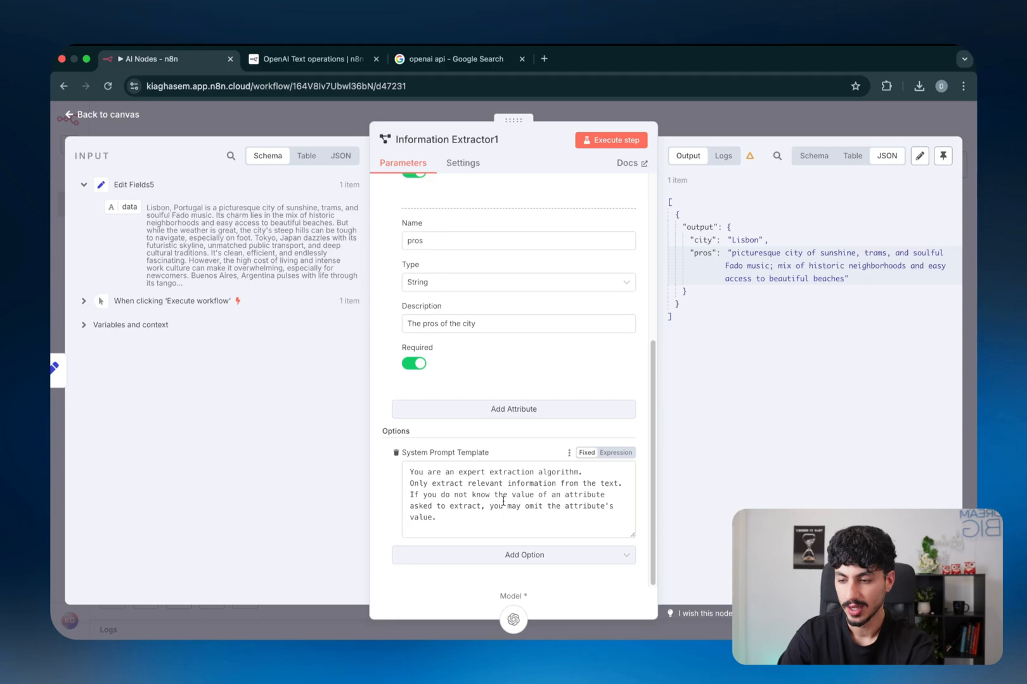
key(ctrl+a)
mouse_move(330, 178)
mouse_down()
mouse_move(369, 151)
mouse_move(498, 163)
mouse_up()
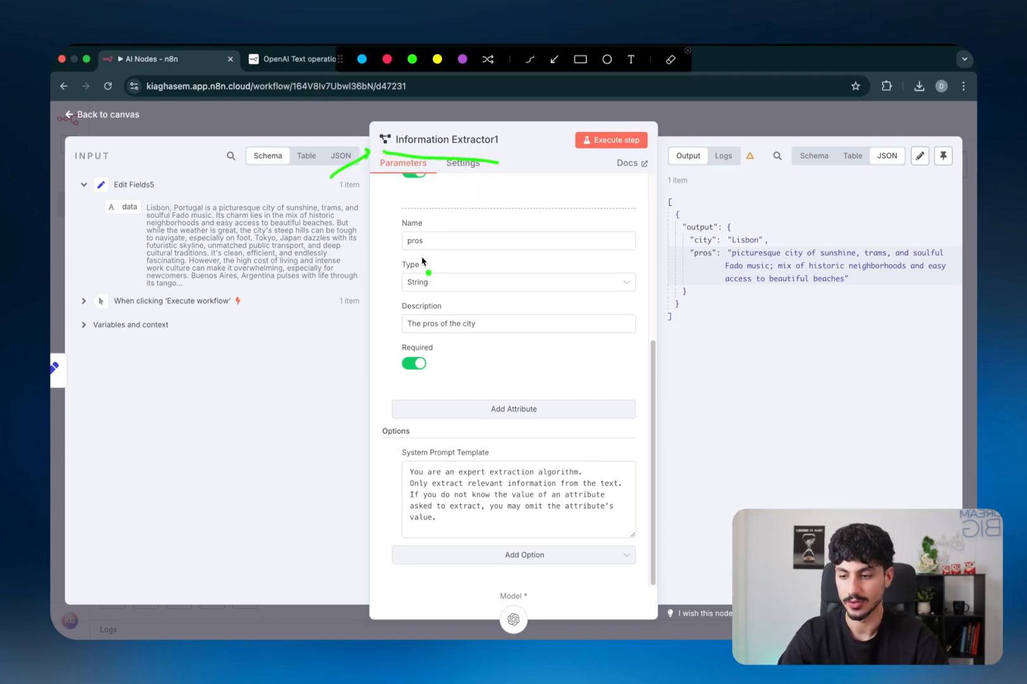
drag(492, 354, 502, 372)
mouse_move(511, 353)
mouse_down()
mouse_move(522, 369)
mouse_move(663, 365)
mouse_up()
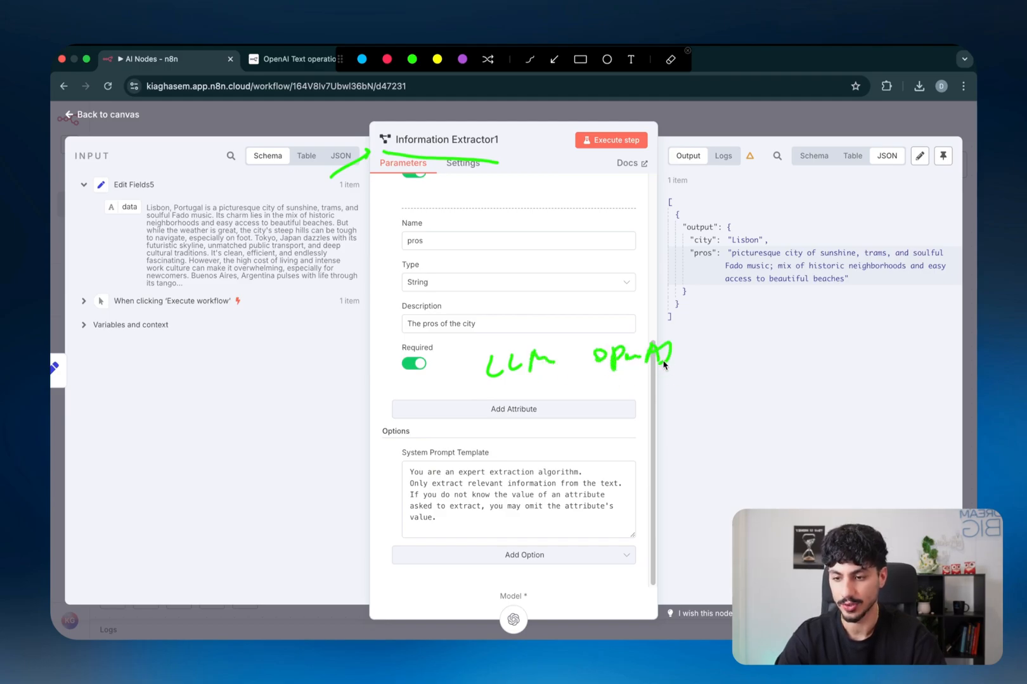
mouse_move(375, 474)
mouse_down()
mouse_move(403, 456)
mouse_move(407, 472)
mouse_move(401, 437)
mouse_up()
drag(498, 433, 489, 461)
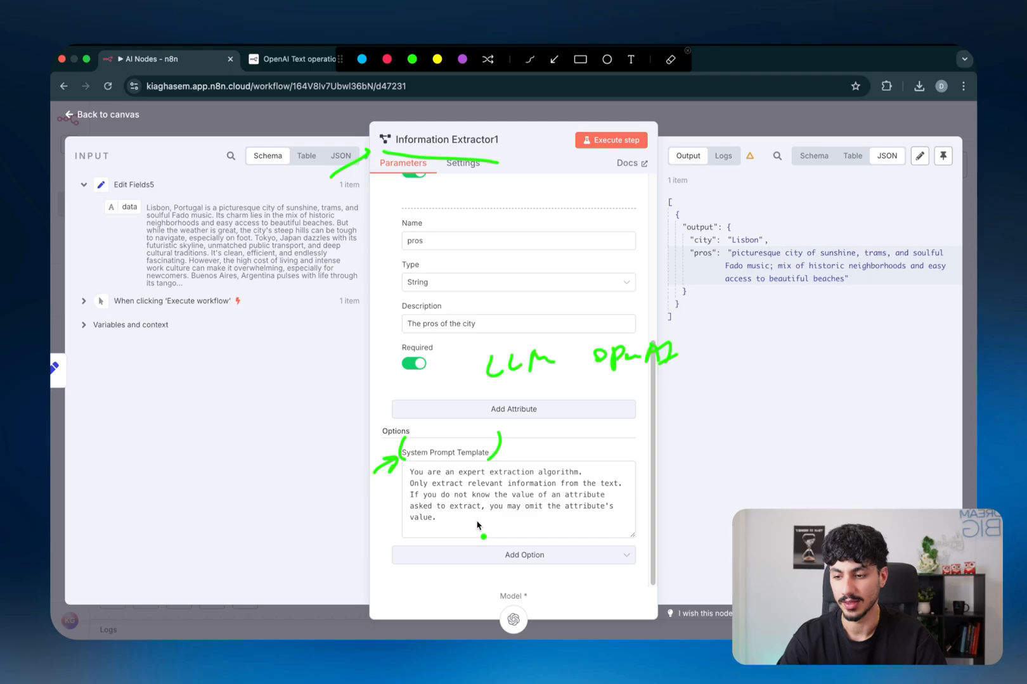
mouse_move(409, 472)
mouse_down()
mouse_move(615, 483)
mouse_move(448, 540)
mouse_move(442, 475)
mouse_up()
mouse_move(404, 204)
mouse_down()
mouse_move(383, 272)
mouse_move(396, 355)
mouse_up()
mouse_move(427, 256)
mouse_down()
mouse_move(440, 254)
mouse_move(441, 337)
mouse_up()
mouse_move(424, 411)
mouse_down()
mouse_move(383, 444)
mouse_move(406, 501)
mouse_up()
mouse_move(594, 409)
mouse_down()
mouse_move(611, 415)
mouse_move(580, 495)
mouse_up()
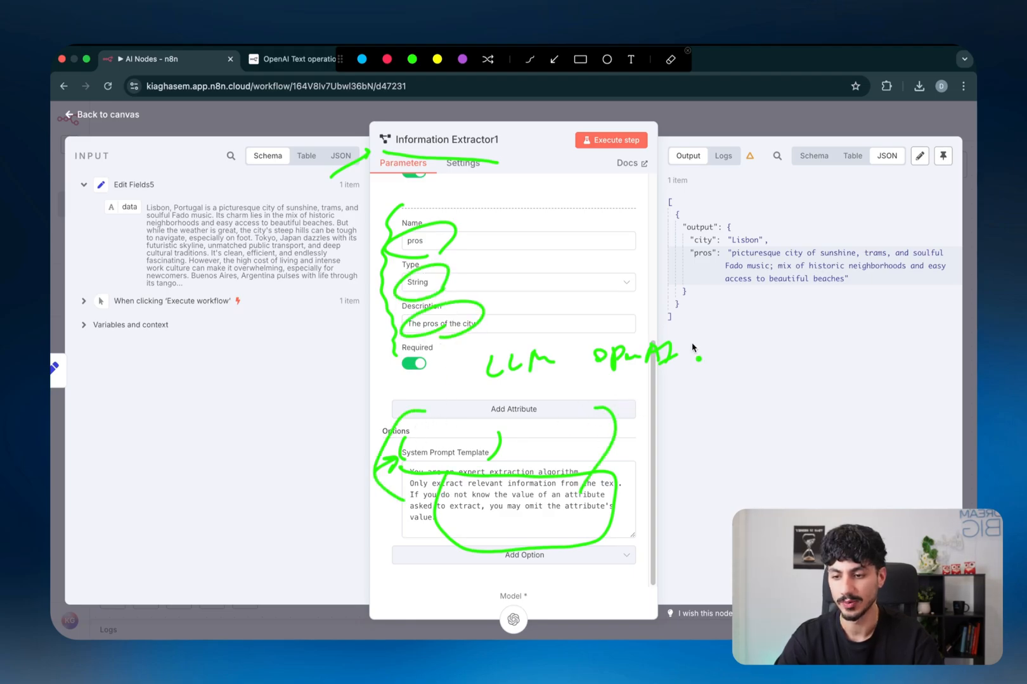
mouse_move(767, 283)
mouse_down()
mouse_move(691, 380)
mouse_move(725, 363)
mouse_up()
drag(691, 208, 683, 291)
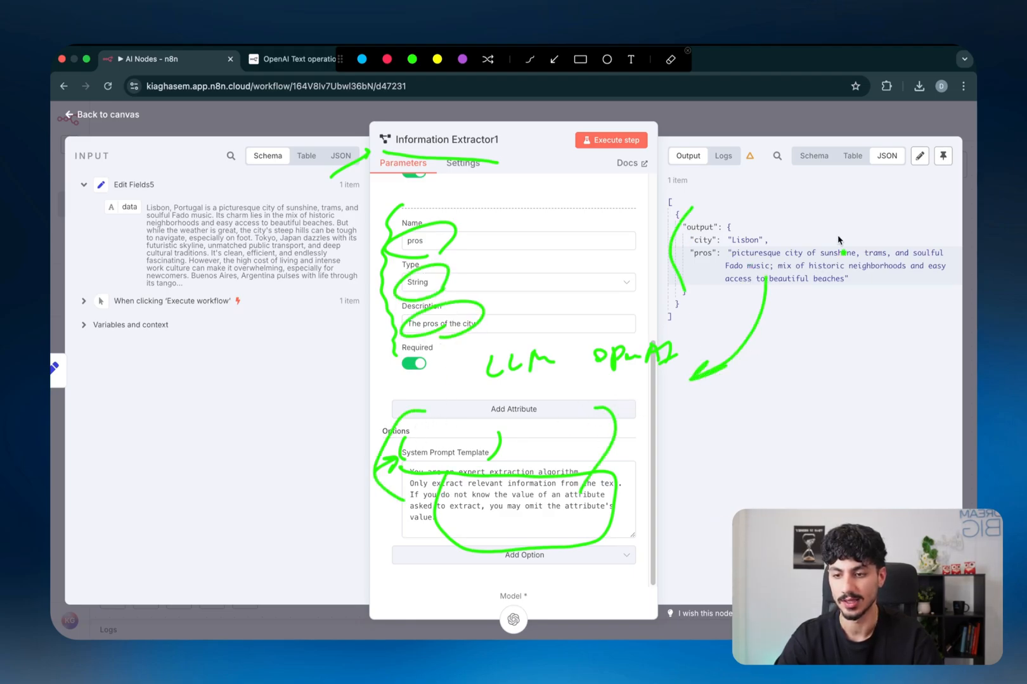
drag(877, 218, 907, 323)
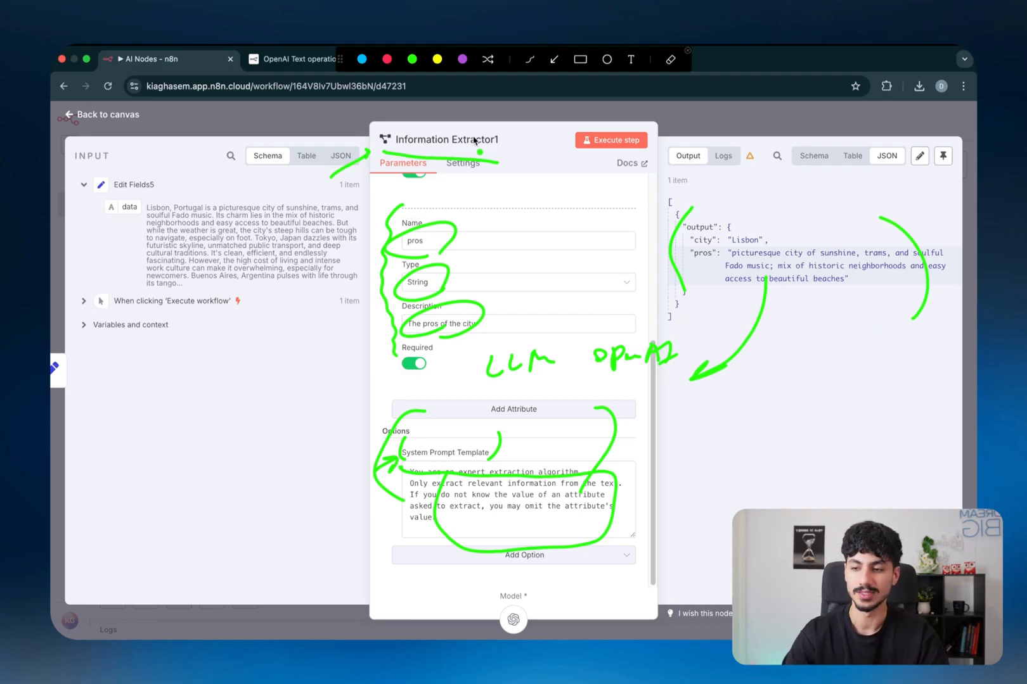
mouse_move(412, 152)
mouse_down()
mouse_move(515, 143)
mouse_move(472, 160)
mouse_move(524, 197)
mouse_move(574, 190)
mouse_up()
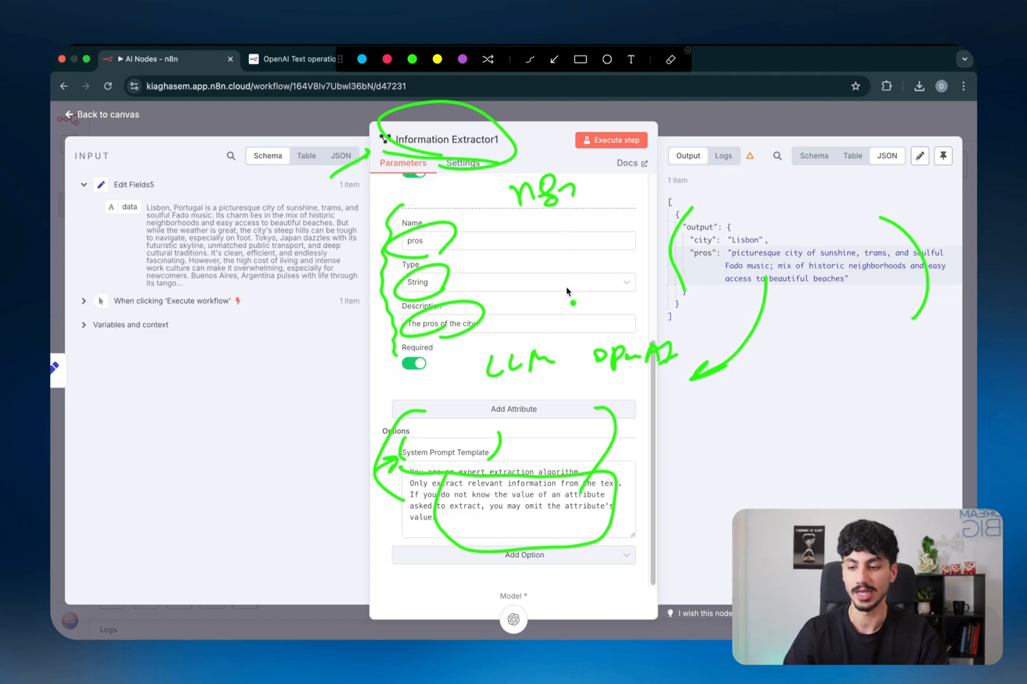
mouse_move(678, 375)
mouse_down()
mouse_move(467, 383)
mouse_move(664, 360)
mouse_up()
key(Escape)
- Add the Batch Processing option to the Information Extractor node
click(524, 556)
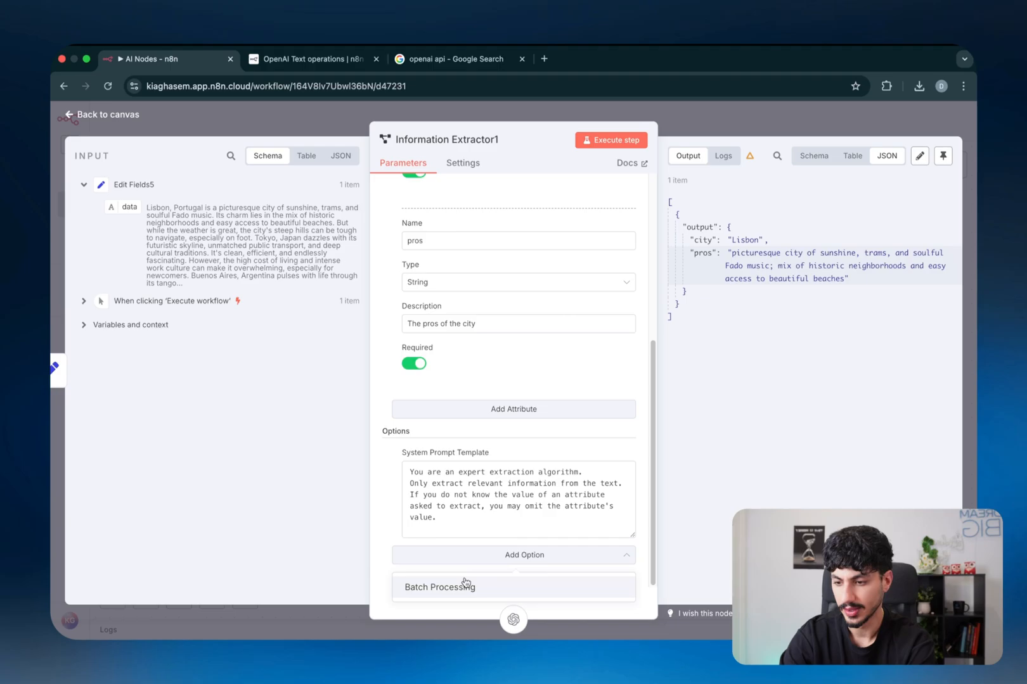
click(465, 584)
scroll(496, 498, down, 1)
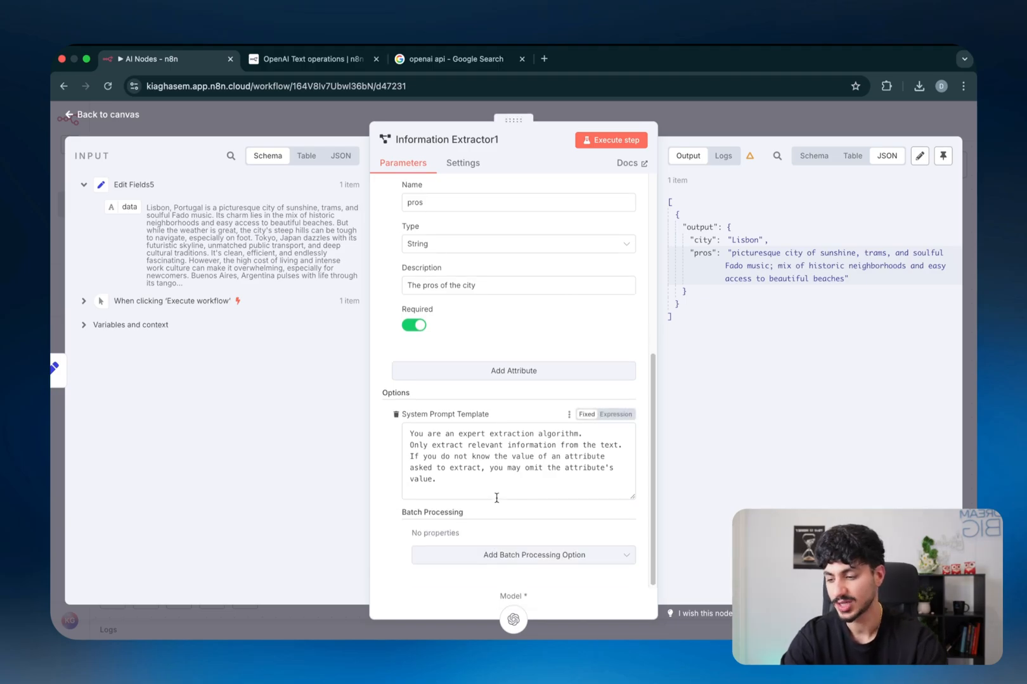
key(ctrl+a)
click(361, 59)
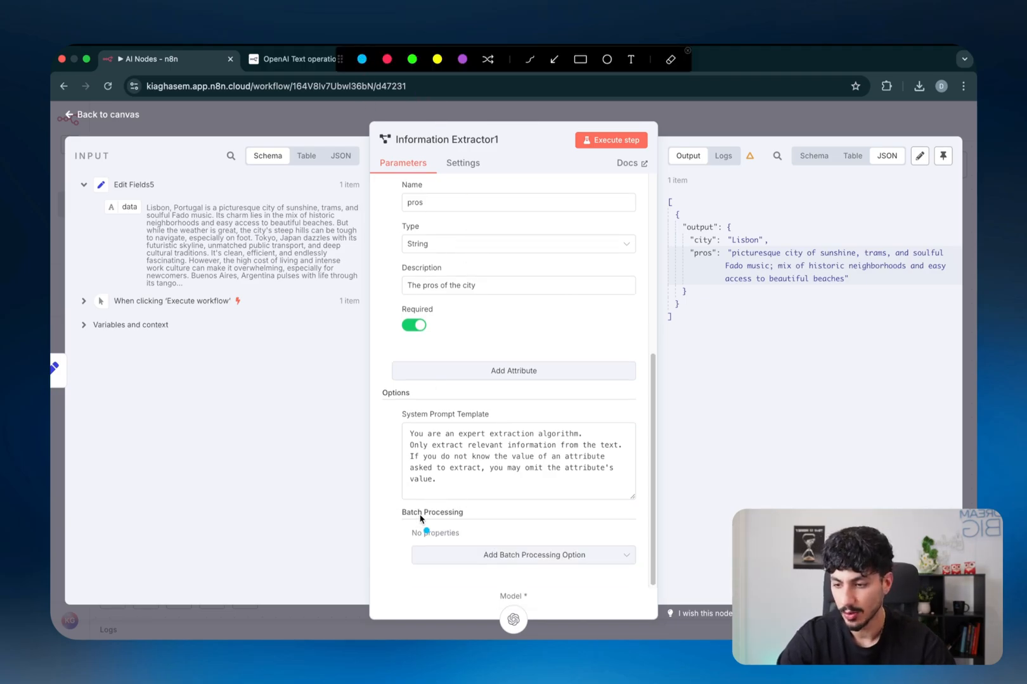
drag(423, 522, 412, 531)
drag(561, 343, 551, 355)
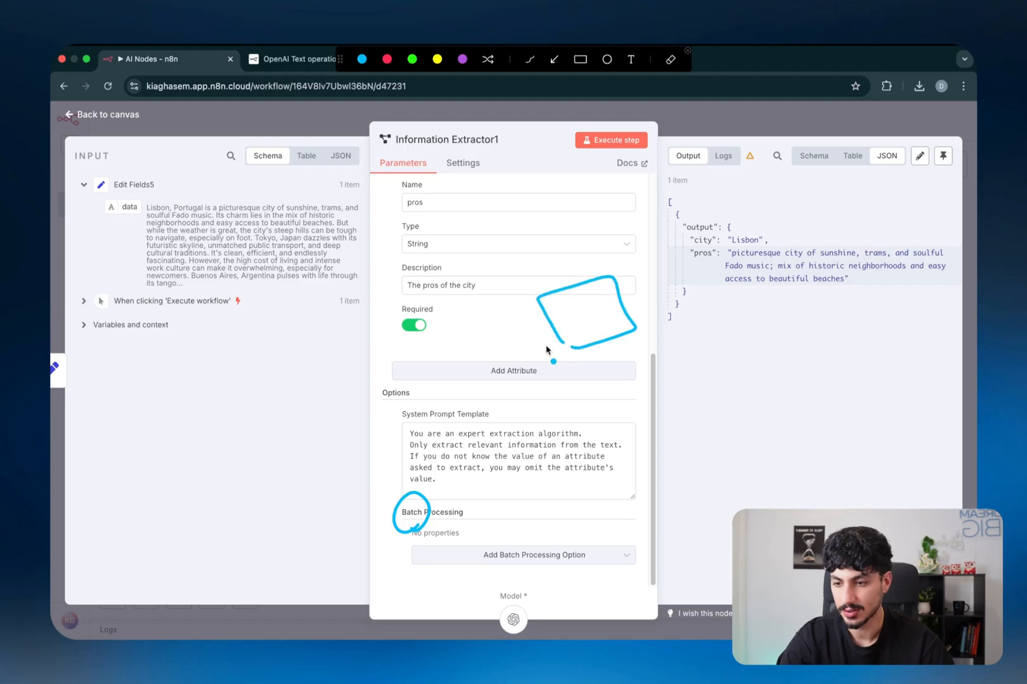
mouse_move(476, 339)
mouse_down()
mouse_move(550, 364)
mouse_move(494, 394)
mouse_up()
drag(412, 379, 418, 393)
mouse_move(287, 379)
mouse_down()
mouse_move(274, 405)
mouse_move(302, 380)
mouse_move(320, 398)
mouse_move(350, 374)
mouse_up()
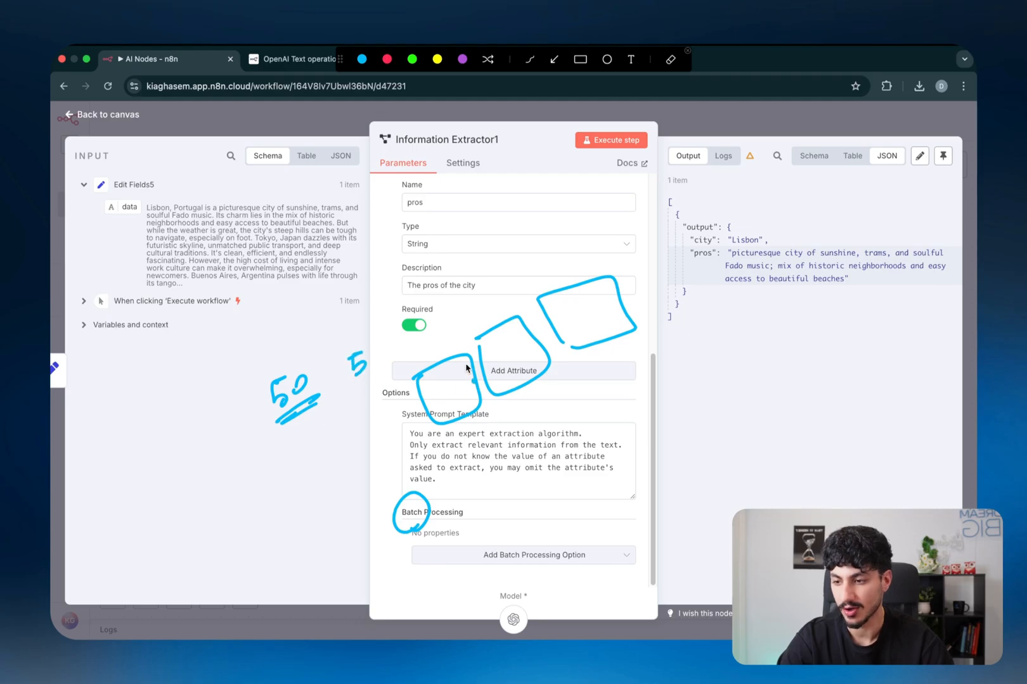
drag(460, 380, 454, 406)
drag(505, 353, 502, 373)
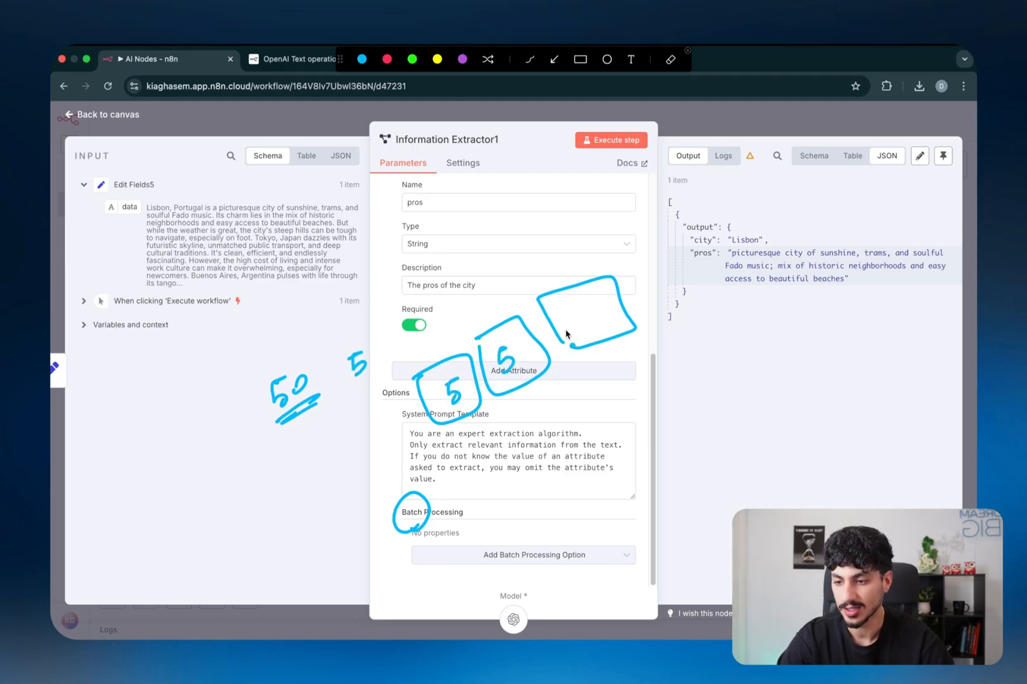
drag(578, 319, 578, 325)
mouse_move(672, 275)
mouse_down()
mouse_move(658, 299)
mouse_move(667, 320)
mouse_move(645, 259)
mouse_up()
click(631, 304)
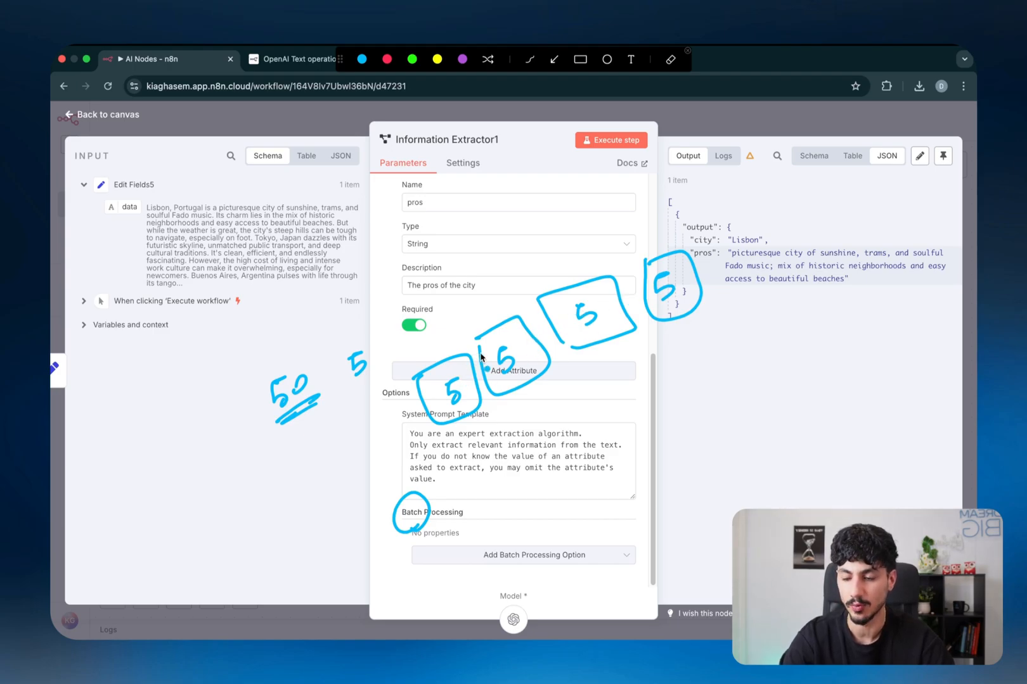
drag(732, 272, 756, 265)
drag(866, 229, 900, 220)
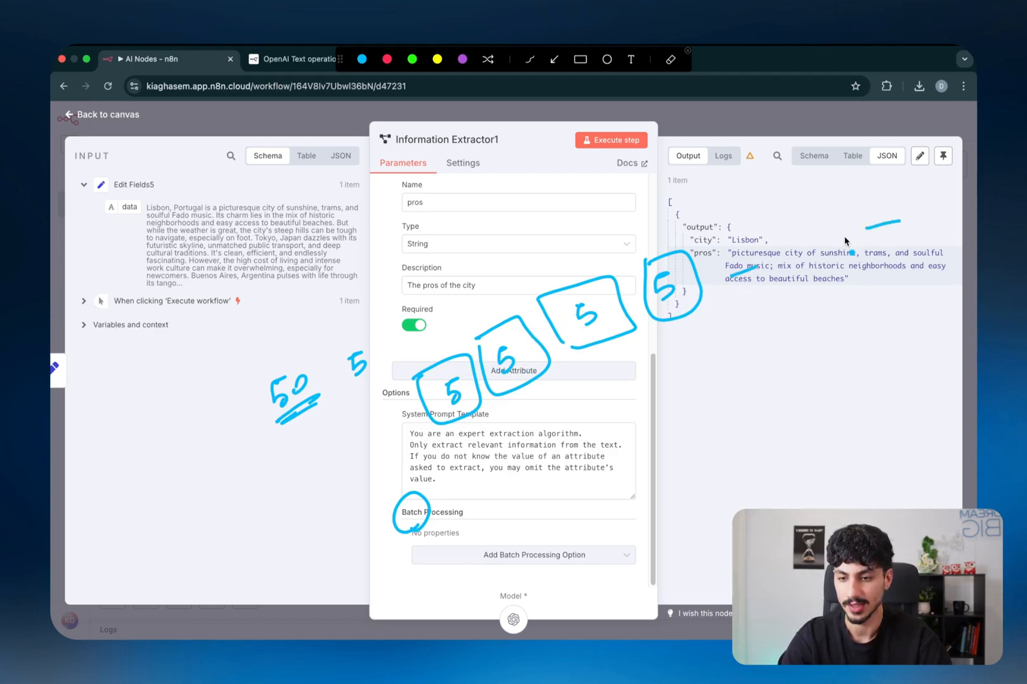
drag(818, 245, 826, 239)
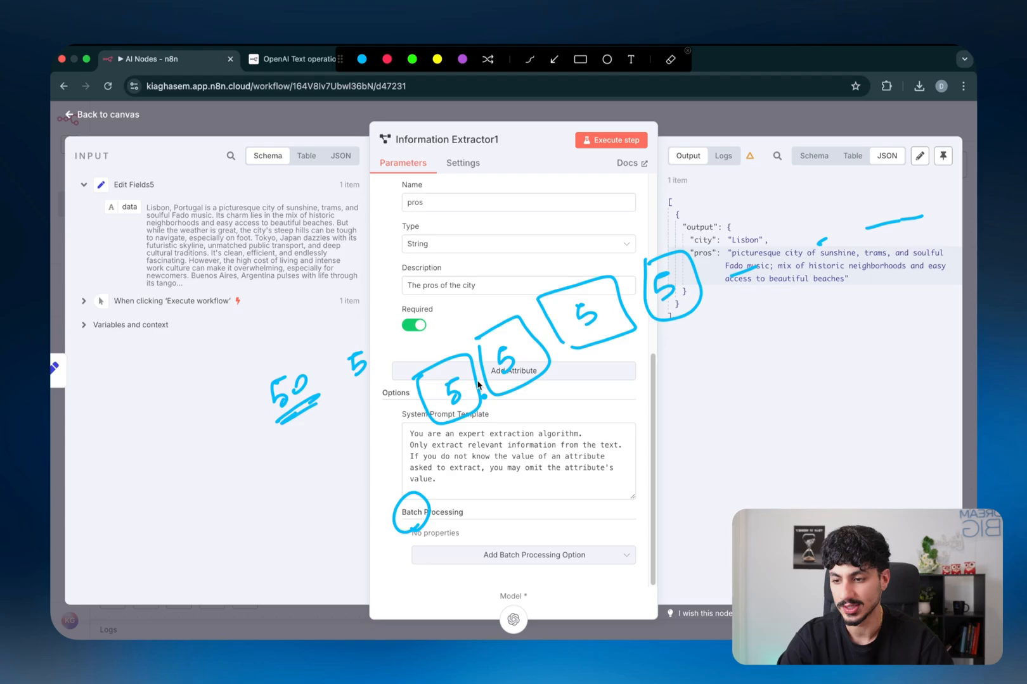
drag(412, 378, 478, 393)
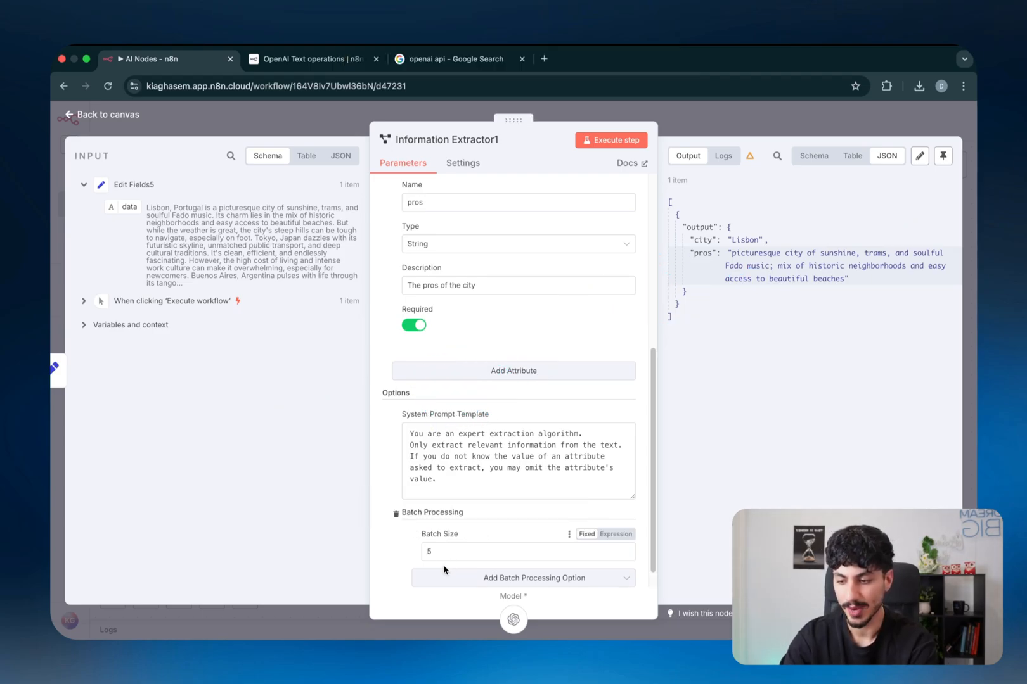
- Add the Delay Between Batches setting to the node's batch processing options
click(445, 574)
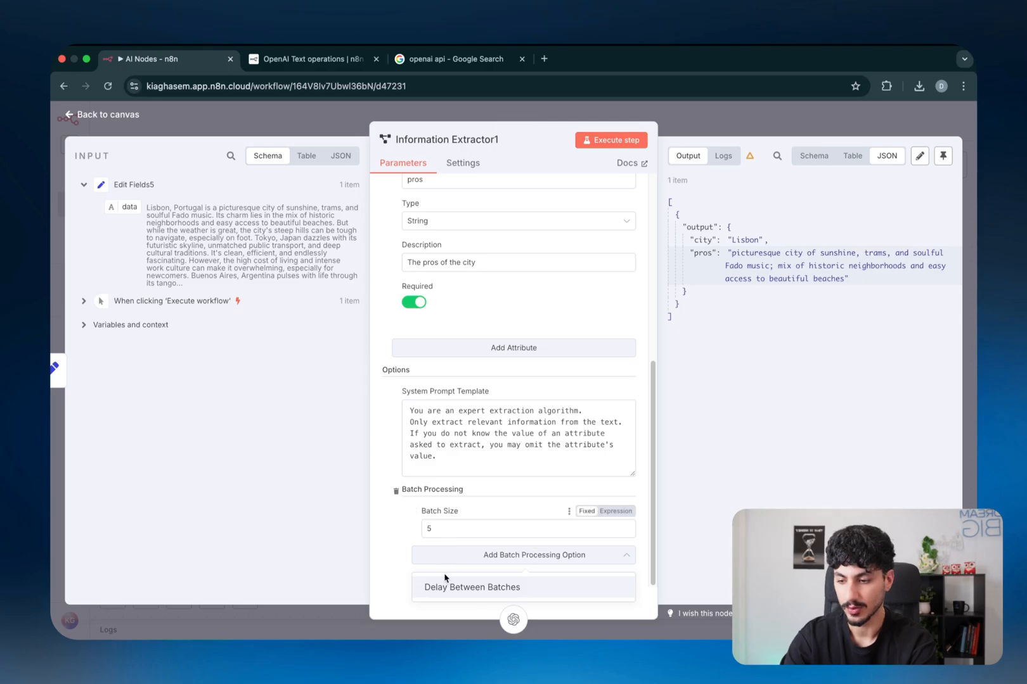
click(447, 587)
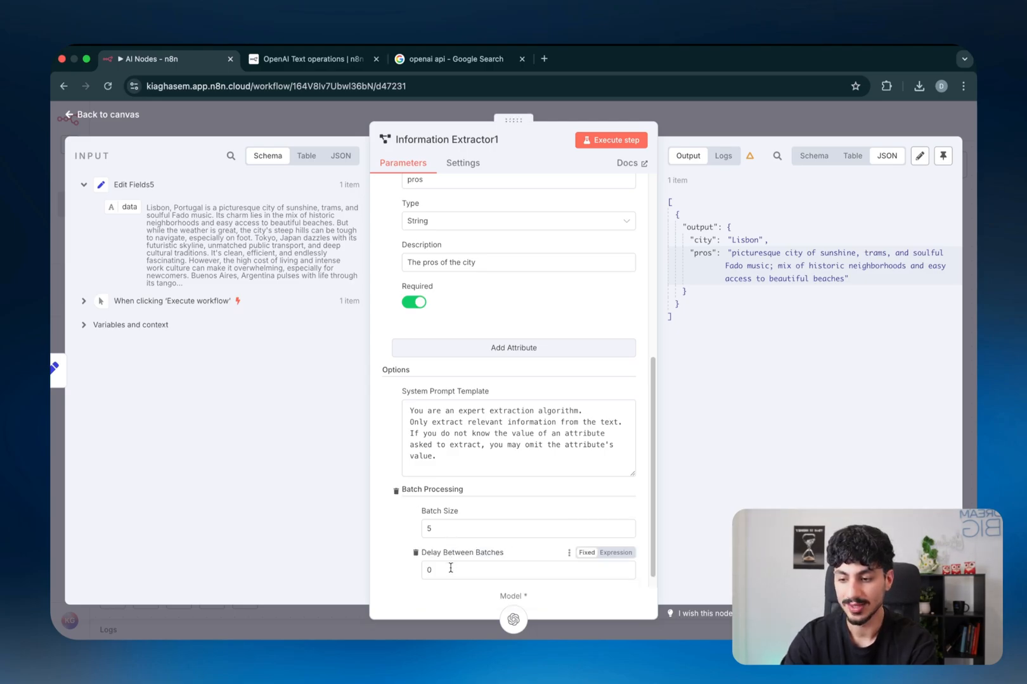
key(ctrl+alt+a)
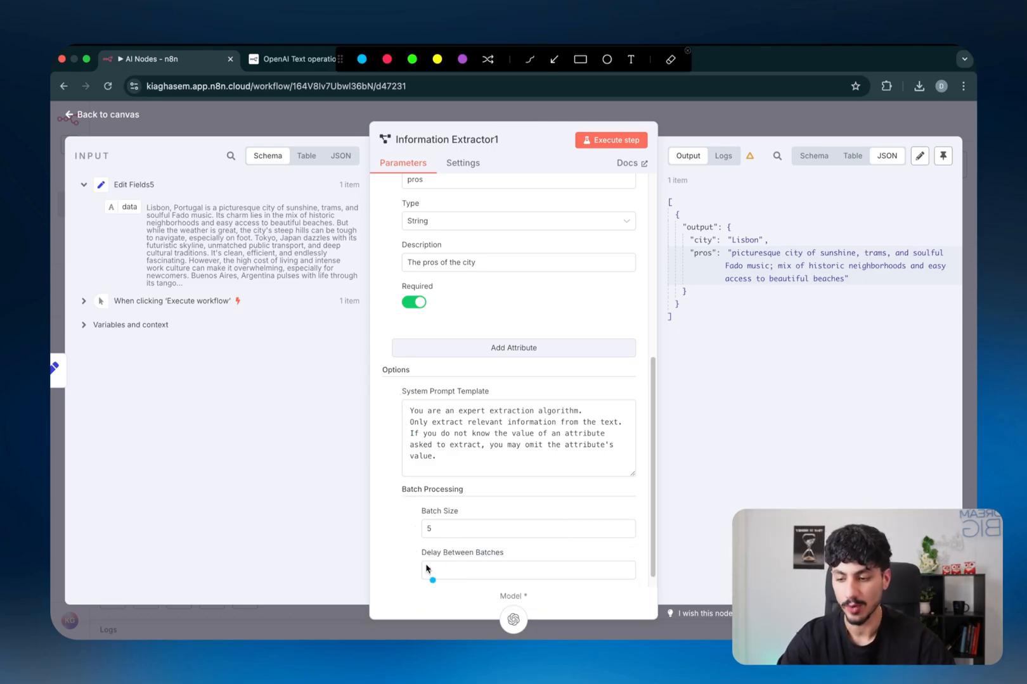
drag(415, 546, 415, 565)
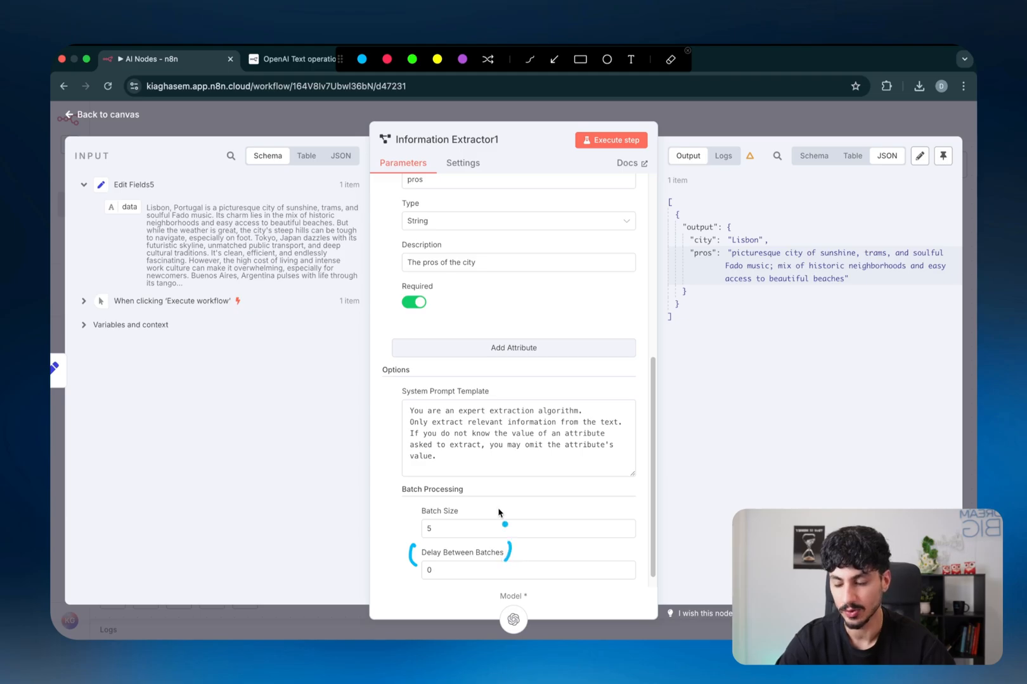
mouse_move(536, 288)
mouse_down()
mouse_move(550, 255)
mouse_move(563, 269)
mouse_move(589, 254)
mouse_up()
mouse_move(645, 236)
mouse_down()
mouse_move(650, 226)
mouse_move(665, 244)
mouse_move(693, 236)
mouse_move(713, 211)
mouse_move(719, 220)
mouse_up()
drag(756, 214, 834, 184)
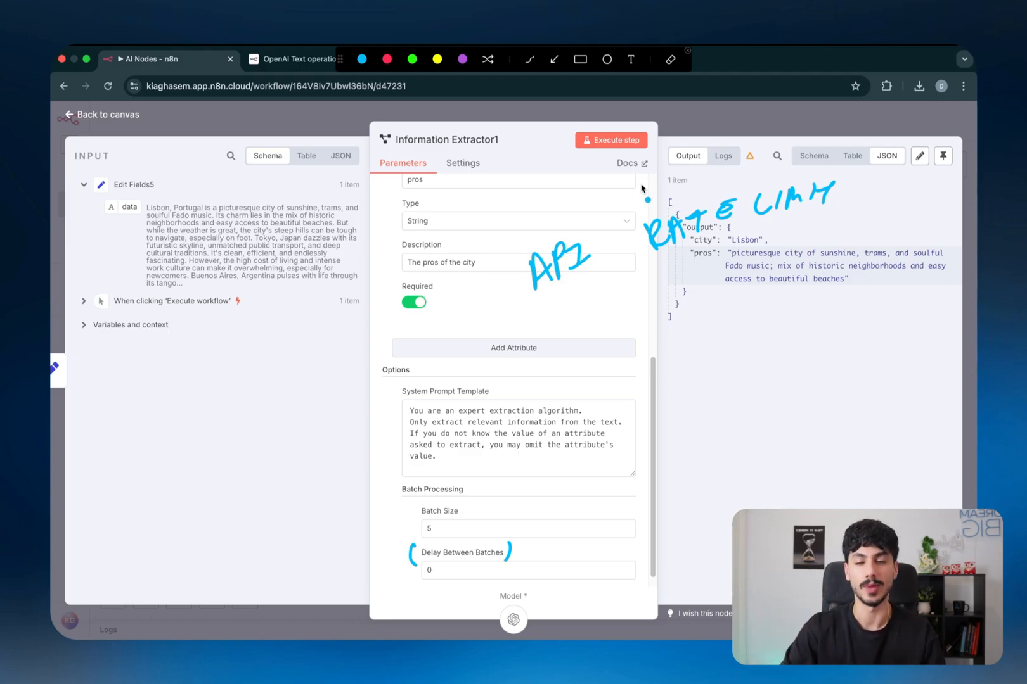
mouse_move(714, 306)
mouse_down()
mouse_move(722, 334)
mouse_move(788, 313)
mouse_move(795, 379)
mouse_move(826, 368)
mouse_up()
drag(875, 338, 874, 357)
drag(880, 345, 899, 349)
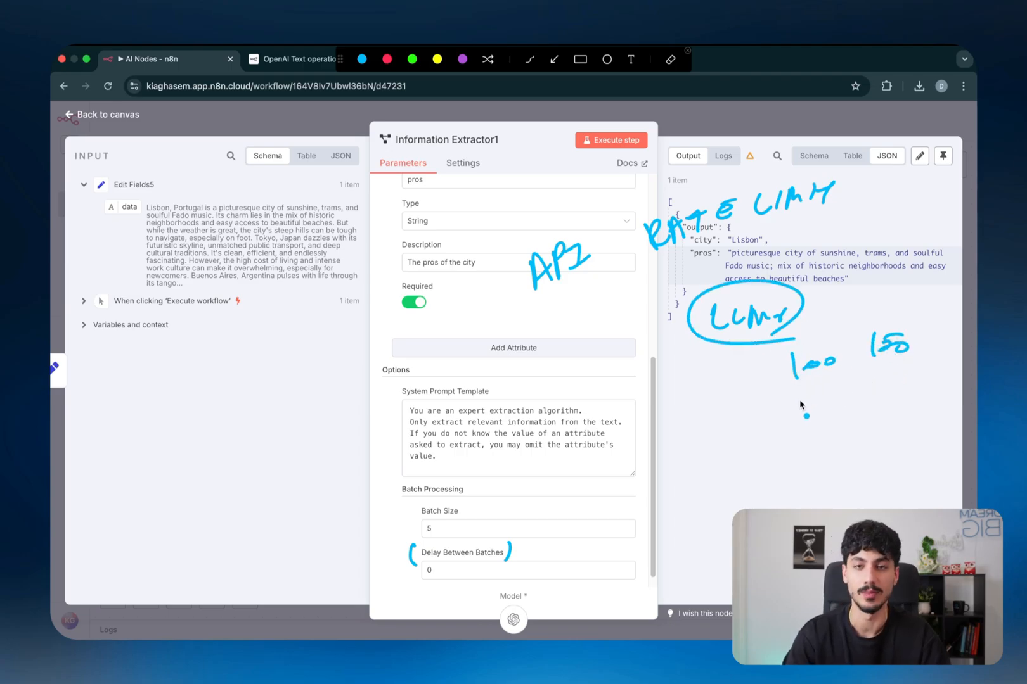
drag(874, 303, 825, 386)
drag(824, 304, 878, 379)
drag(784, 399, 915, 400)
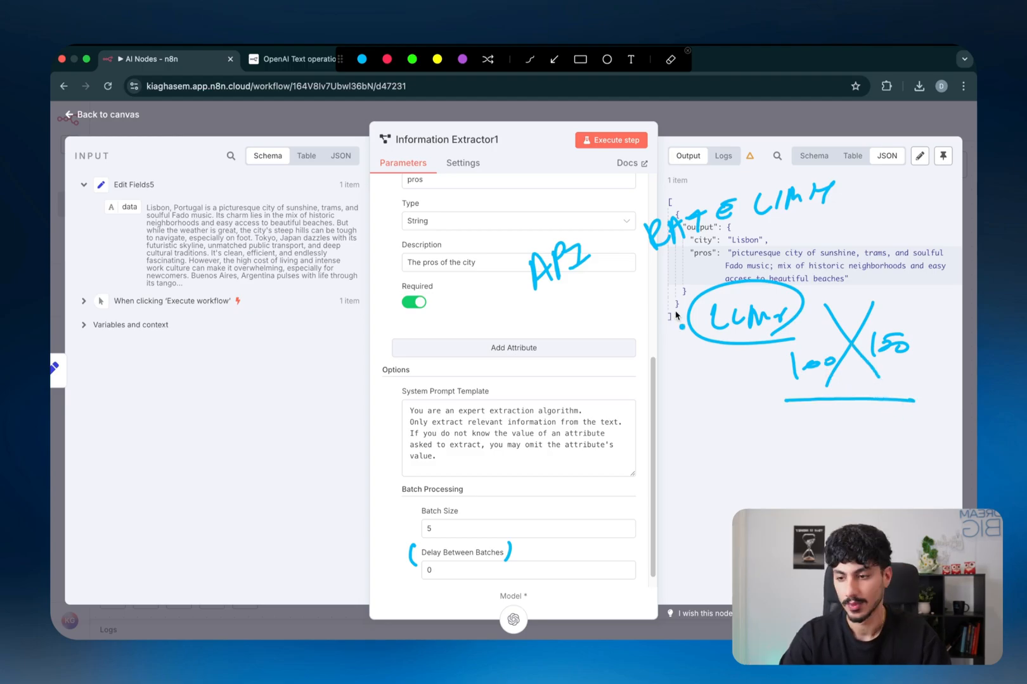
mouse_move(109, 397)
mouse_down()
mouse_move(298, 346)
mouse_move(285, 353)
mouse_up()
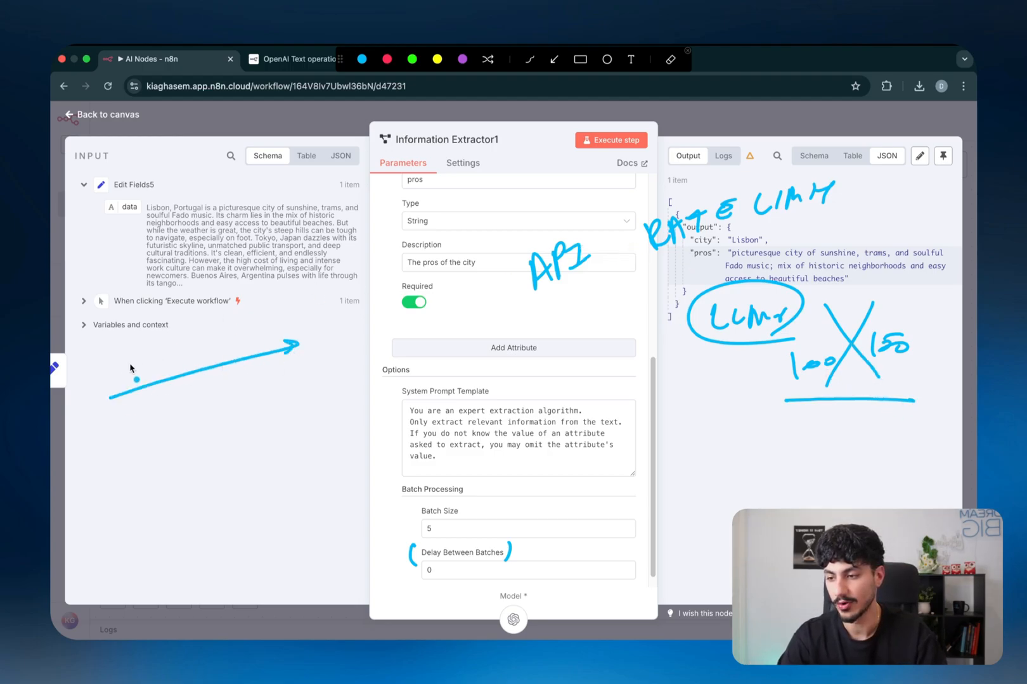
mouse_move(133, 350)
mouse_down()
mouse_move(144, 372)
mouse_move(158, 350)
mouse_move(207, 352)
mouse_up()
mouse_move(217, 324)
mouse_down()
mouse_move(215, 348)
mouse_move(235, 326)
mouse_up()
mouse_move(228, 336)
mouse_down()
mouse_move(274, 324)
mouse_move(283, 308)
mouse_move(396, 300)
mouse_move(339, 317)
mouse_move(361, 349)
mouse_up()
drag(366, 320, 383, 319)
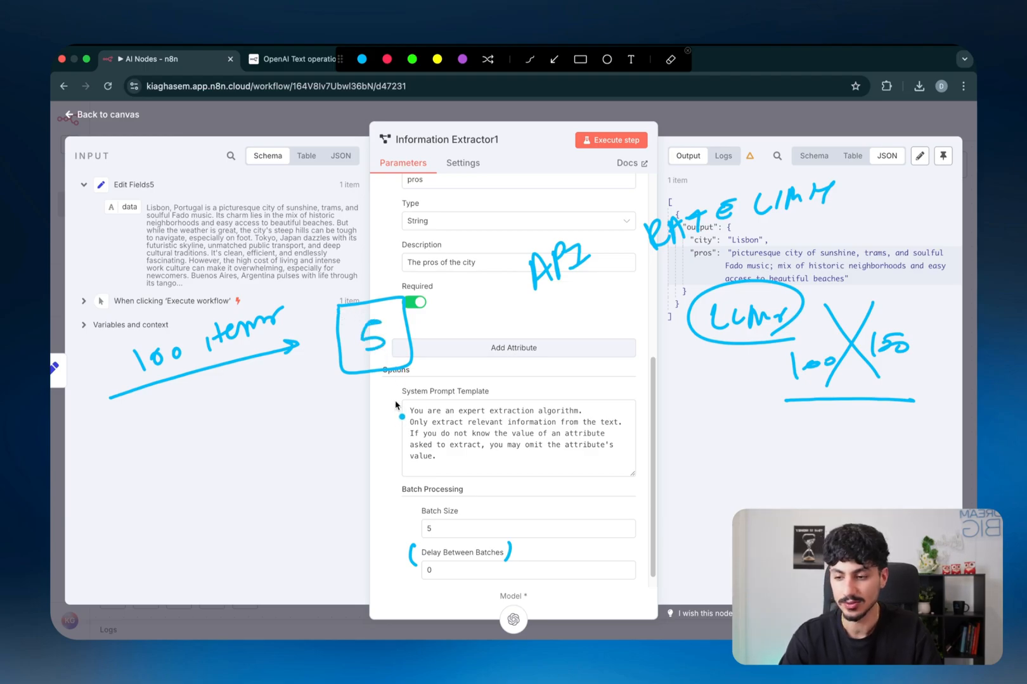
mouse_move(451, 298)
mouse_down()
mouse_move(485, 287)
mouse_move(467, 305)
mouse_up()
mouse_move(413, 331)
mouse_down()
mouse_move(461, 324)
mouse_move(424, 336)
mouse_up()
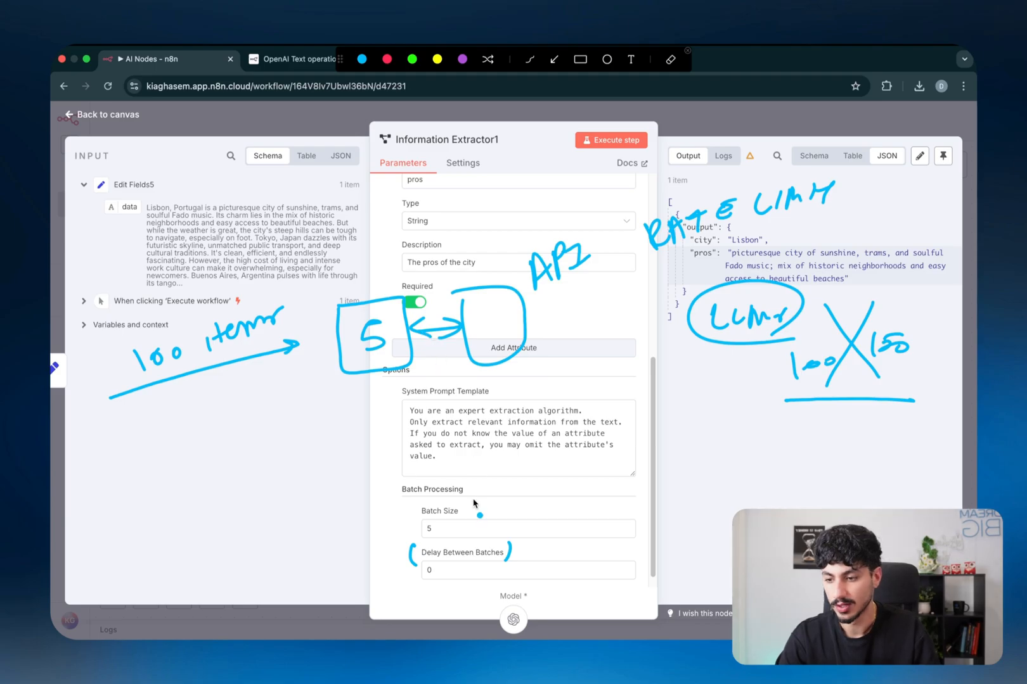
mouse_move(418, 292)
mouse_down()
mouse_move(419, 307)
mouse_move(437, 294)
mouse_move(421, 308)
mouse_up()
drag(494, 310, 477, 334)
drag(173, 364, 168, 375)
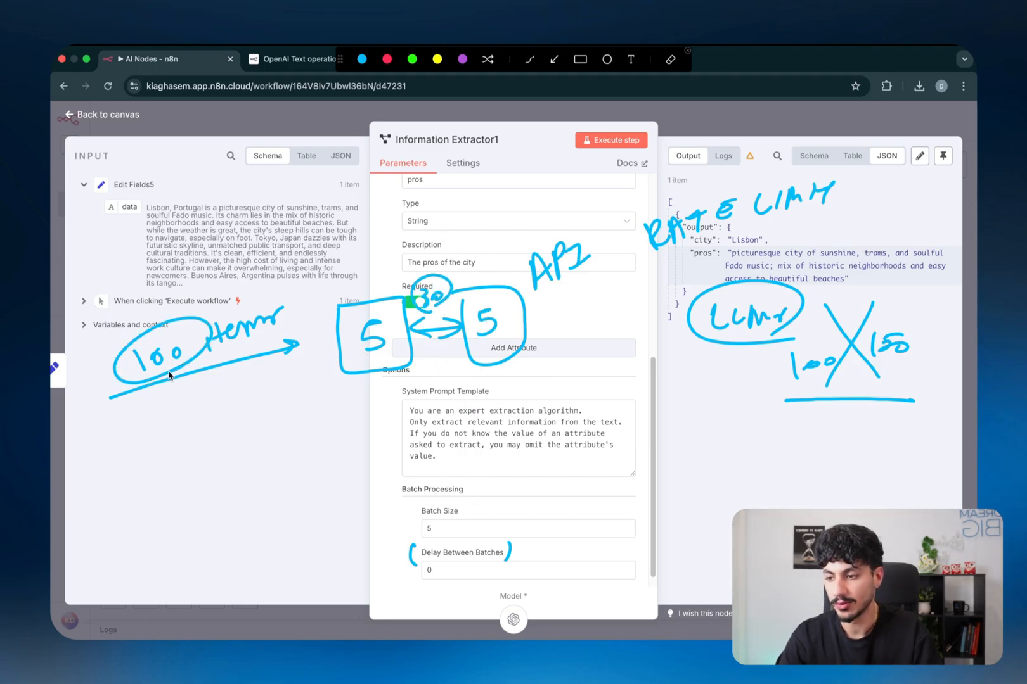
drag(434, 322, 438, 319)
mouse_move(374, 355)
mouse_down()
mouse_move(371, 368)
mouse_move(400, 371)
mouse_up()
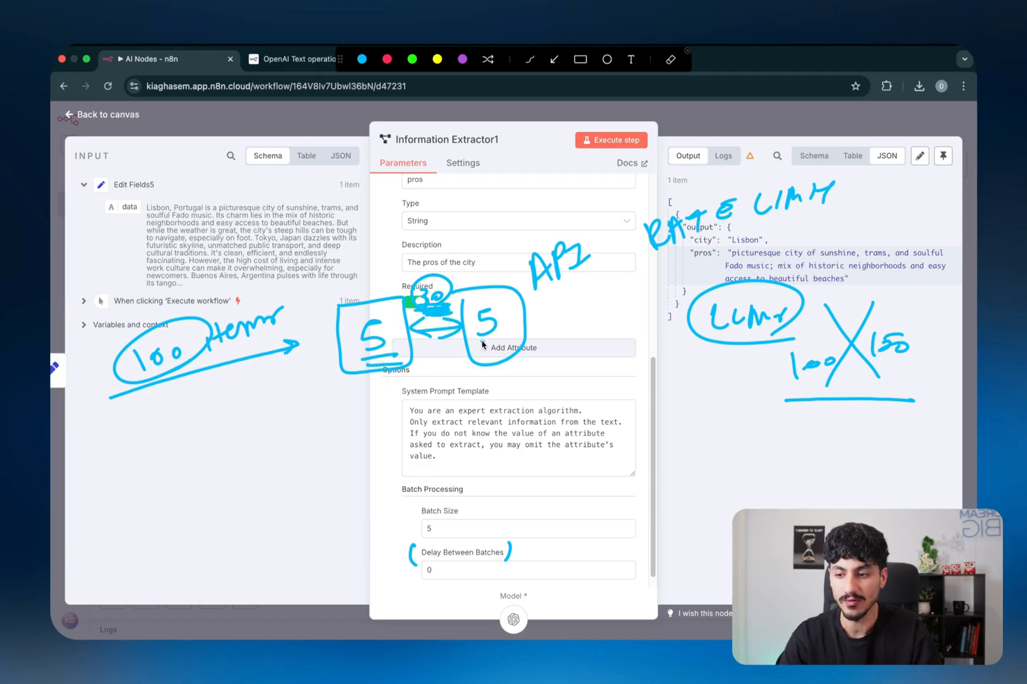
drag(482, 343, 511, 346)
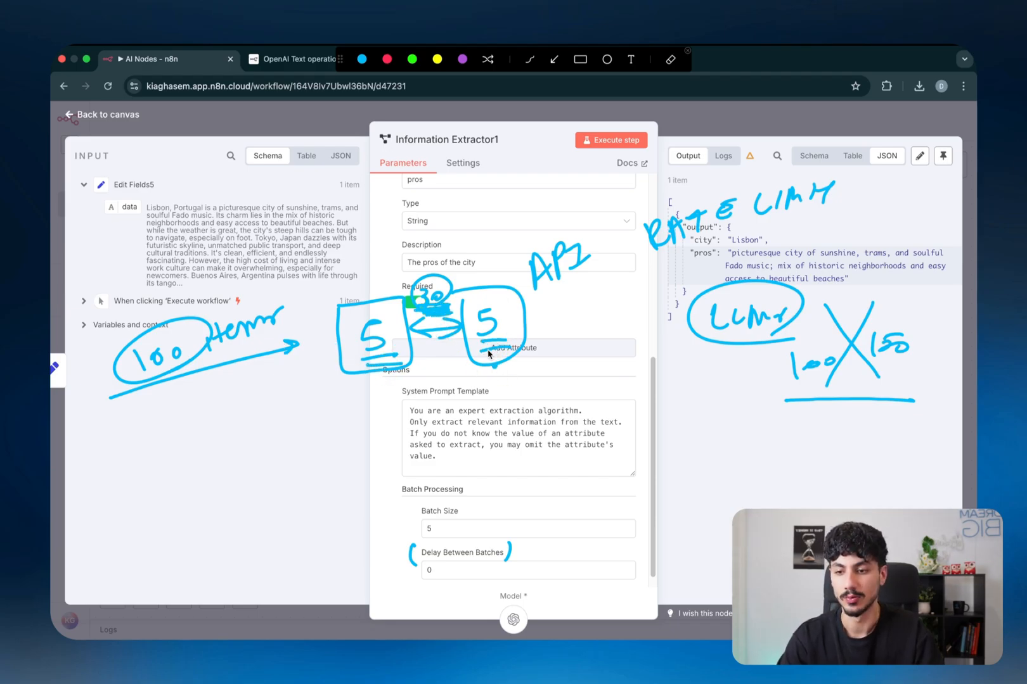
mouse_move(330, 516)
mouse_down()
mouse_move(392, 489)
mouse_move(381, 507)
mouse_up()
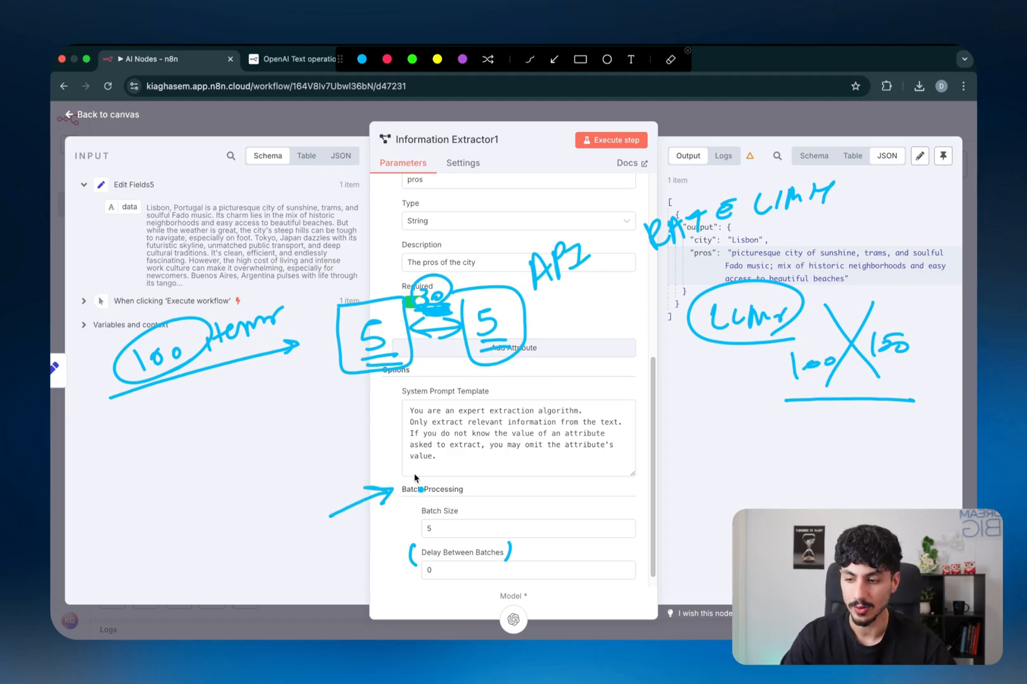
drag(425, 464, 405, 507)
drag(474, 466, 464, 504)
mouse_move(196, 392)
mouse_down()
mouse_move(121, 393)
mouse_move(250, 362)
mouse_up()
mouse_move(139, 473)
mouse_down()
mouse_move(329, 375)
mouse_move(294, 409)
mouse_up()
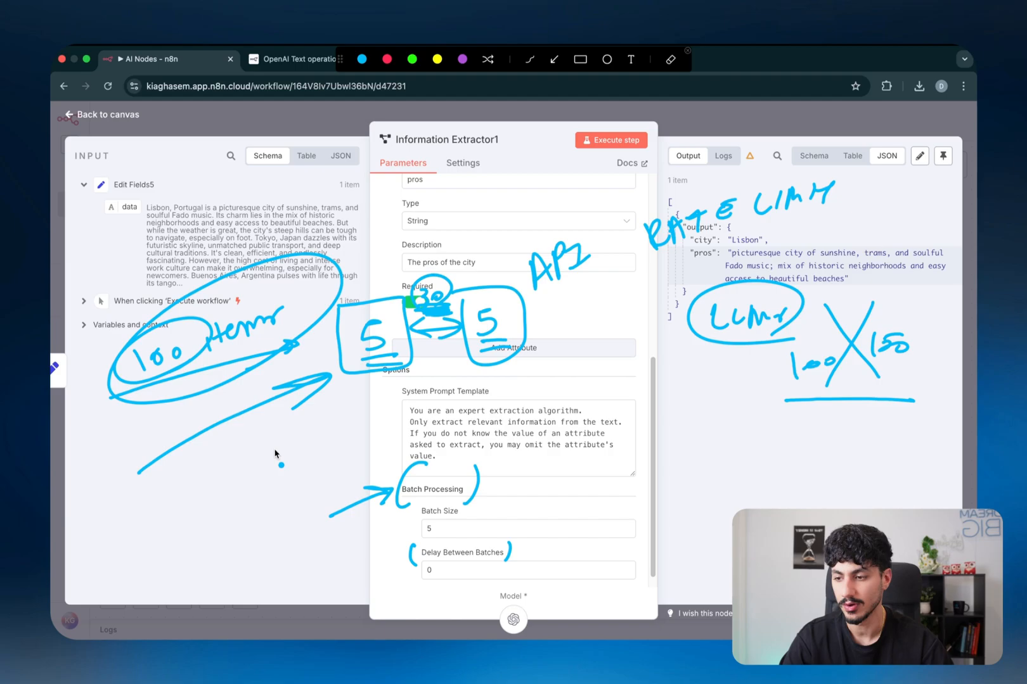
mouse_move(638, 273)
mouse_down()
mouse_move(862, 191)
mouse_move(656, 209)
mouse_move(650, 266)
mouse_up()
drag(601, 296, 637, 241)
drag(624, 244, 635, 256)
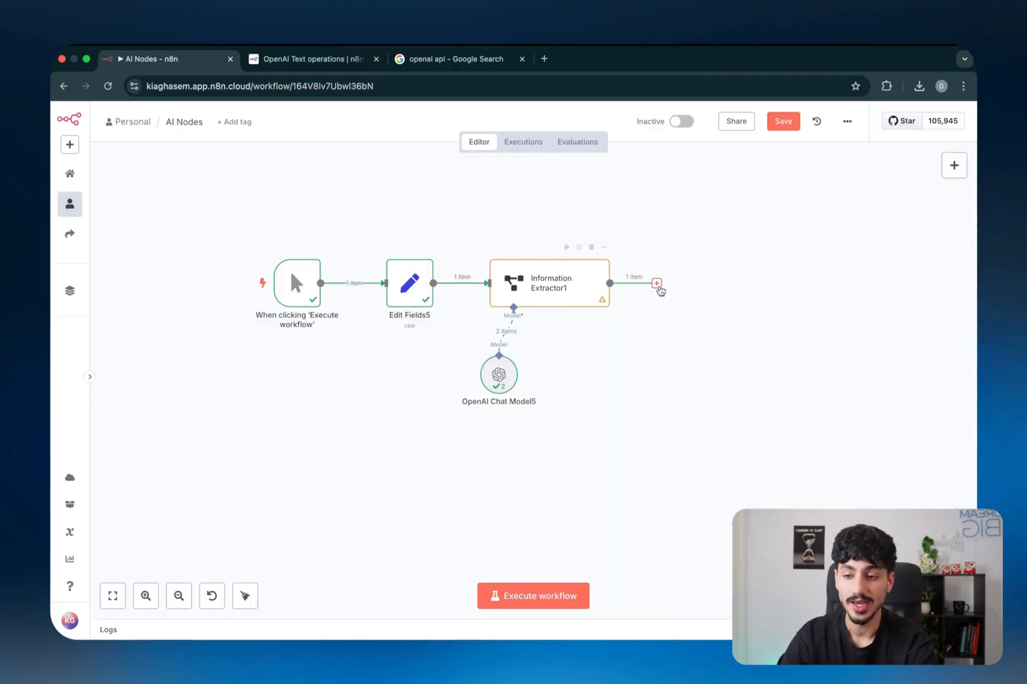
- Add a Question and Answer Chain node after the Information Extractor1 node and return to the canvas
click(658, 284)
click(760, 241)
scroll(815, 412, down, 2)
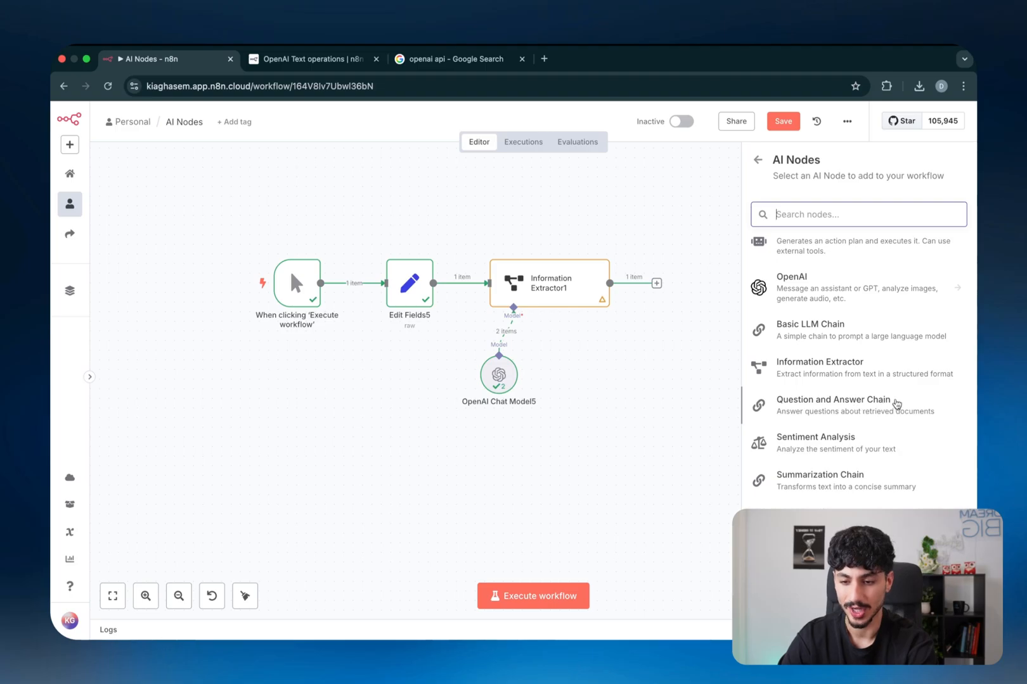
click(894, 404)
click(725, 130)
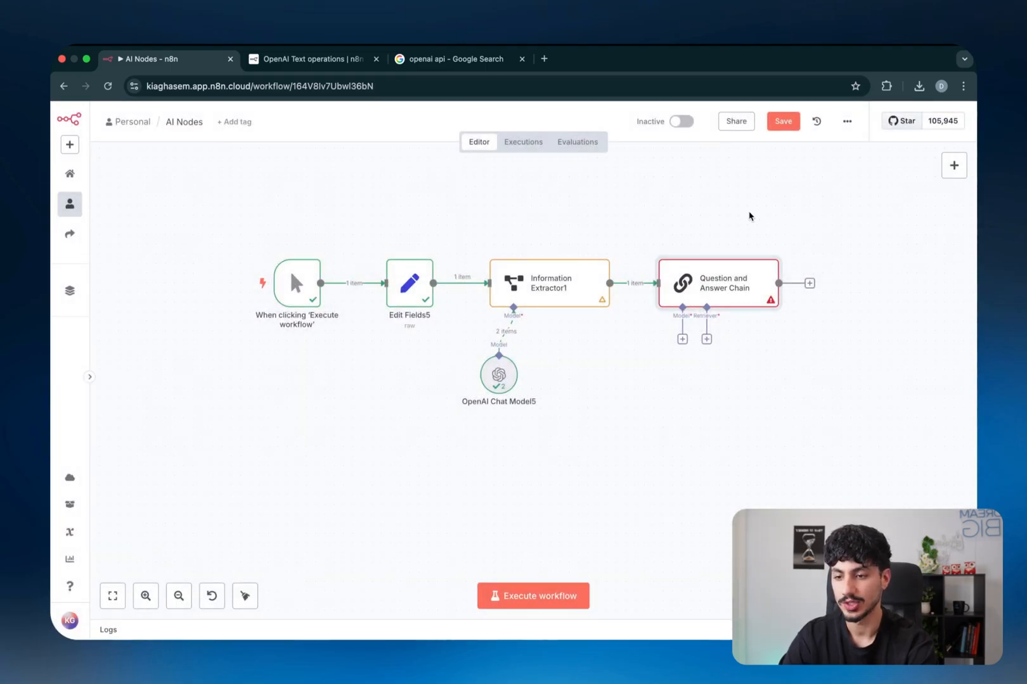
key(ctrl+a)
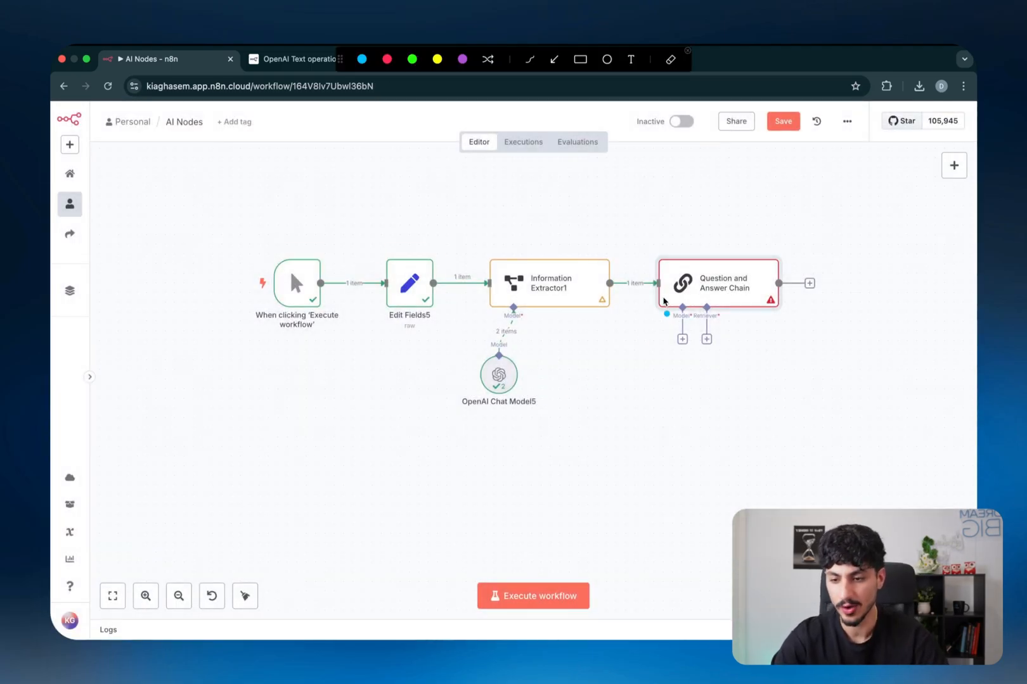
mouse_move(819, 210)
mouse_down()
mouse_move(844, 235)
mouse_move(878, 239)
mouse_up()
mouse_move(864, 265)
mouse_down()
mouse_move(853, 340)
mouse_move(862, 326)
mouse_move(836, 365)
mouse_move(866, 367)
mouse_move(856, 398)
mouse_up()
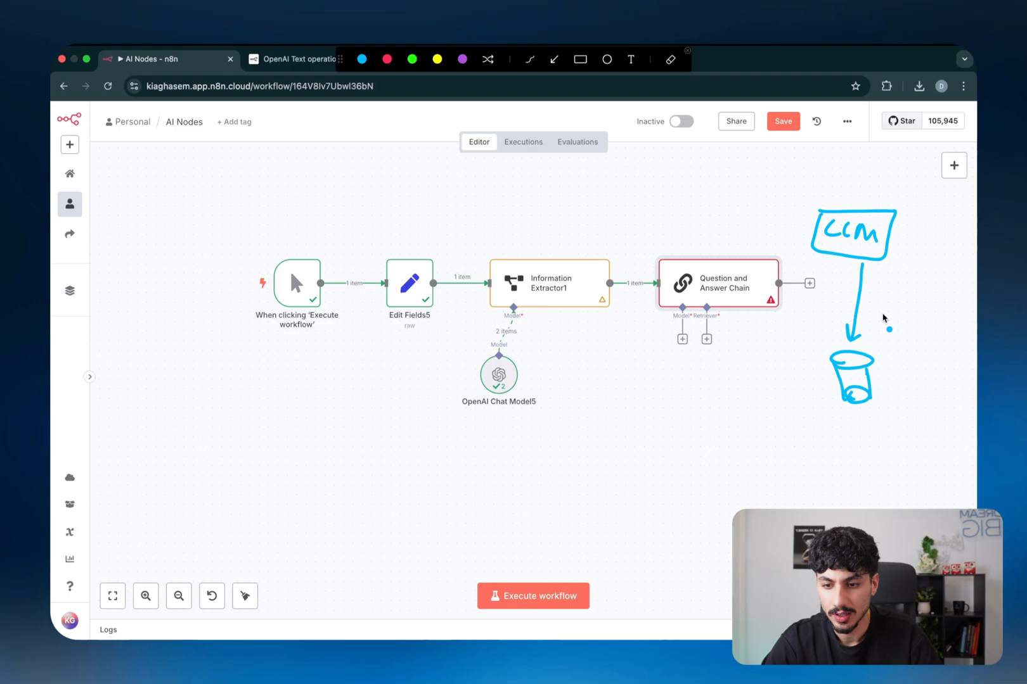
drag(876, 312, 881, 315)
mouse_move(735, 226)
mouse_down()
mouse_move(797, 225)
mouse_move(785, 234)
mouse_move(772, 211)
mouse_up()
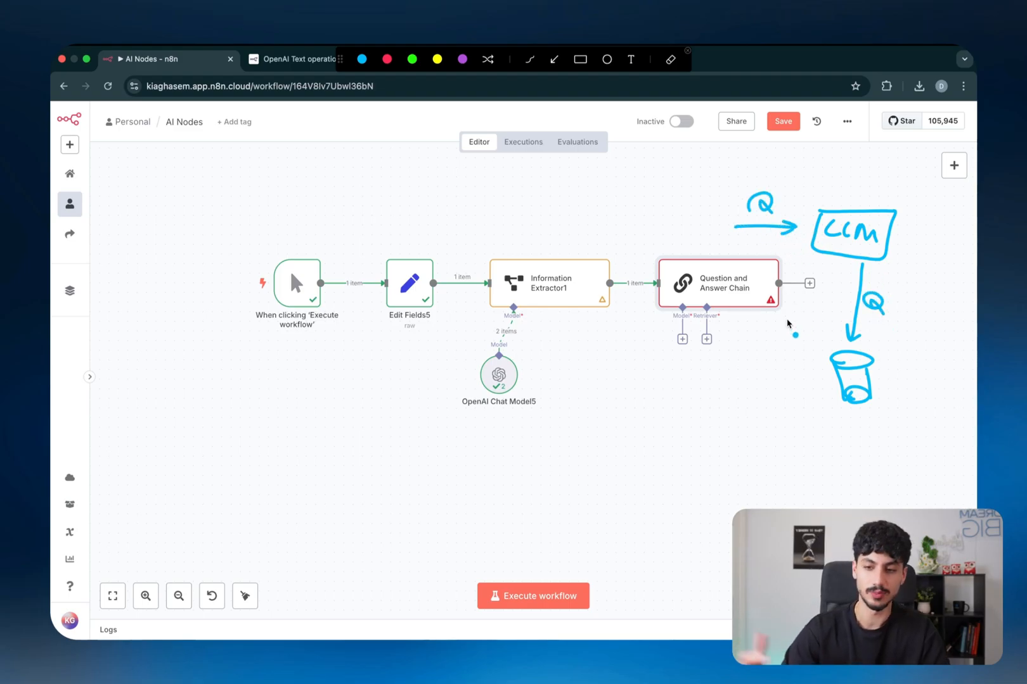
mouse_move(560, 167)
mouse_down()
mouse_move(631, 169)
mouse_move(562, 238)
mouse_move(560, 167)
mouse_up()
mouse_move(583, 186)
mouse_down()
mouse_move(614, 187)
mouse_move(615, 205)
mouse_up()
drag(585, 214, 618, 223)
drag(587, 232, 618, 231)
drag(426, 183, 412, 197)
drag(434, 187, 440, 198)
mouse_move(445, 185)
mouse_down()
mouse_move(449, 214)
mouse_move(506, 168)
mouse_move(496, 186)
mouse_up()
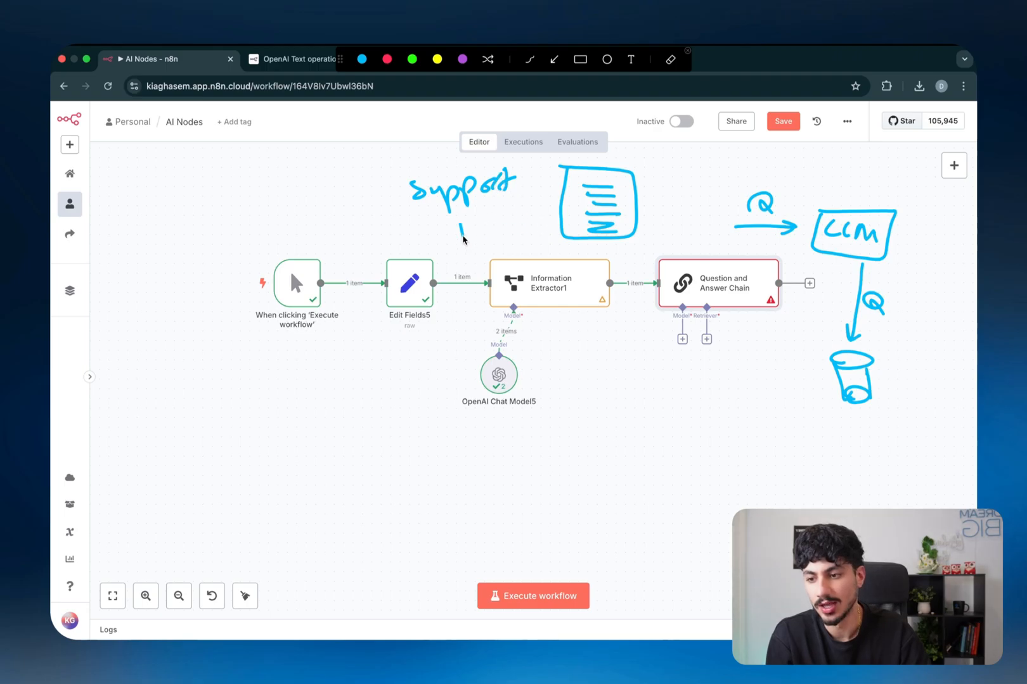
drag(460, 243, 481, 240)
mouse_move(464, 233)
mouse_down()
mouse_move(476, 232)
mouse_move(483, 262)
mouse_up()
drag(493, 236, 518, 229)
drag(521, 218, 521, 242)
mouse_move(515, 222)
mouse_down()
mouse_move(555, 185)
mouse_move(548, 193)
mouse_up()
drag(235, 214, 361, 202)
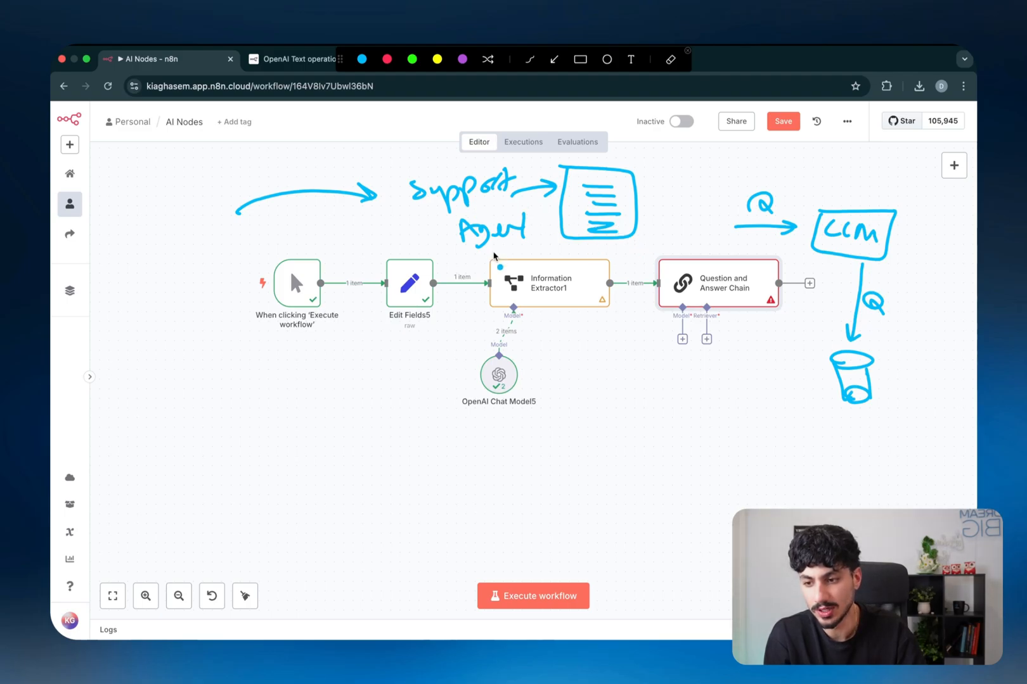
mouse_move(500, 265)
mouse_down()
mouse_move(447, 157)
mouse_move(516, 189)
mouse_move(531, 247)
mouse_move(498, 230)
mouse_up()
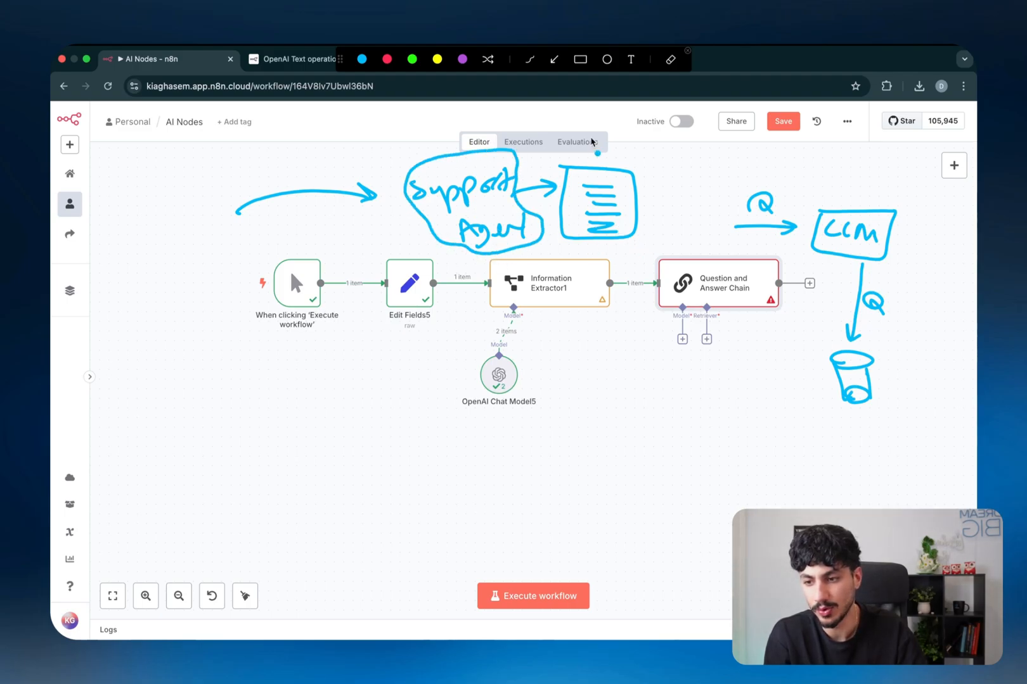
drag(595, 184, 601, 236)
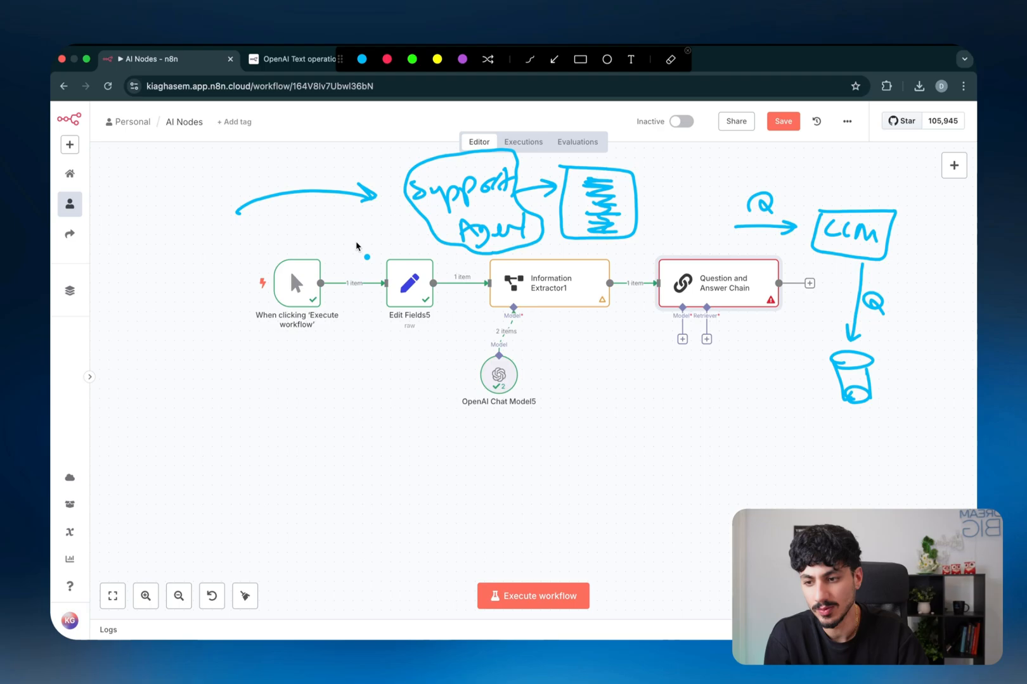
mouse_move(276, 162)
mouse_down()
mouse_move(284, 184)
mouse_move(300, 187)
mouse_move(360, 125)
mouse_move(384, 144)
mouse_move(405, 127)
mouse_up()
drag(415, 135, 447, 120)
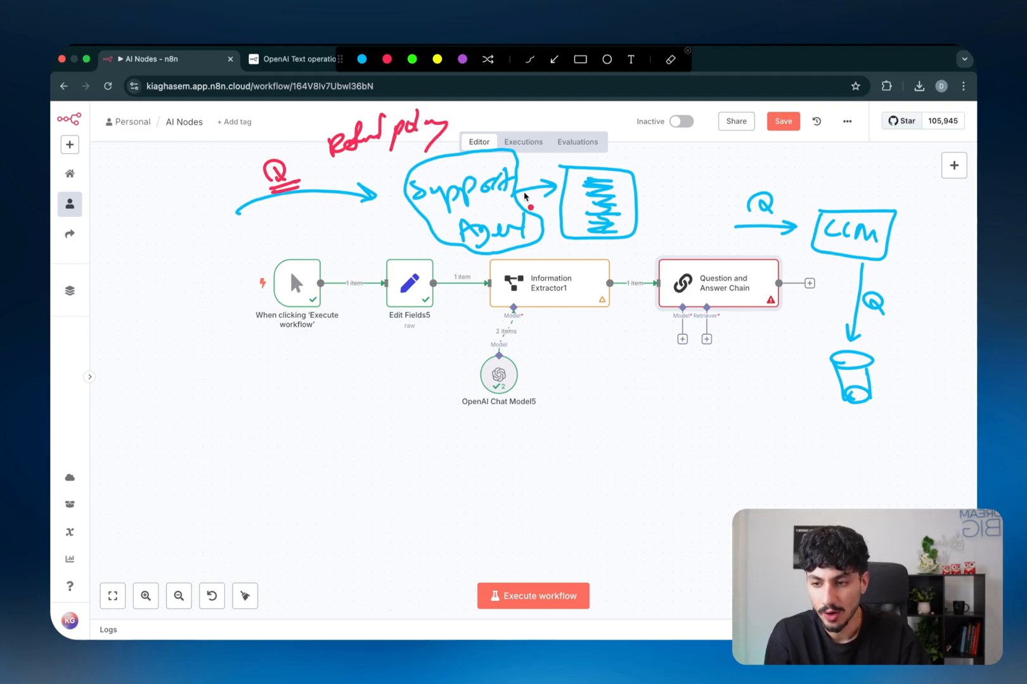
mouse_move(516, 190)
mouse_down()
mouse_move(544, 187)
mouse_move(618, 209)
mouse_move(590, 239)
mouse_move(529, 249)
mouse_up()
mouse_move(565, 257)
mouse_down()
mouse_move(569, 265)
mouse_move(390, 263)
mouse_move(301, 225)
mouse_move(323, 224)
mouse_up()
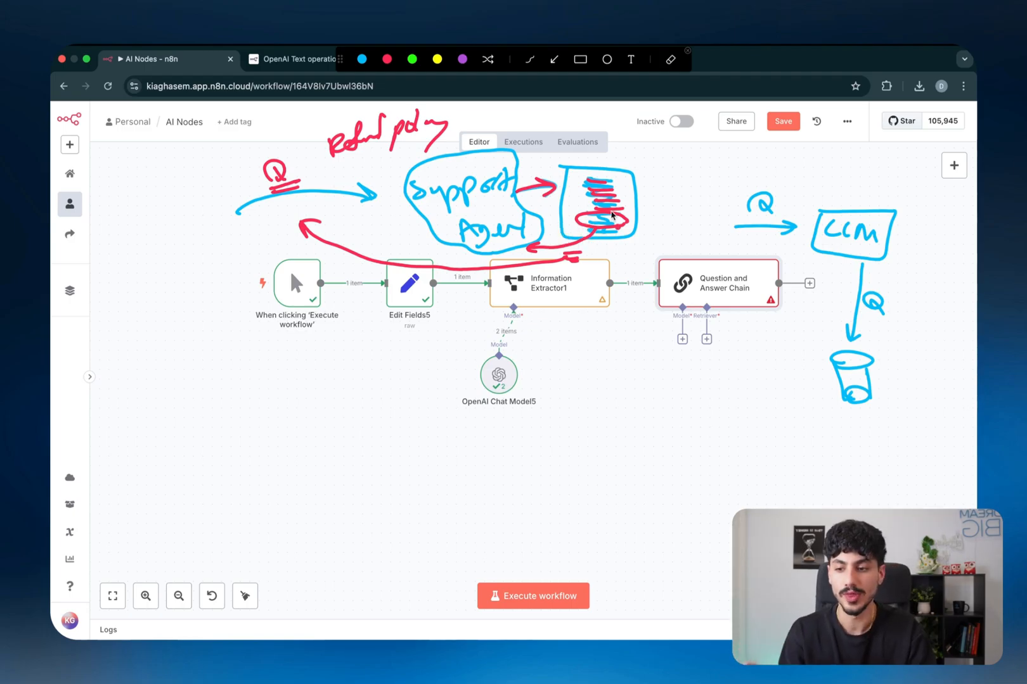
drag(673, 171, 705, 171)
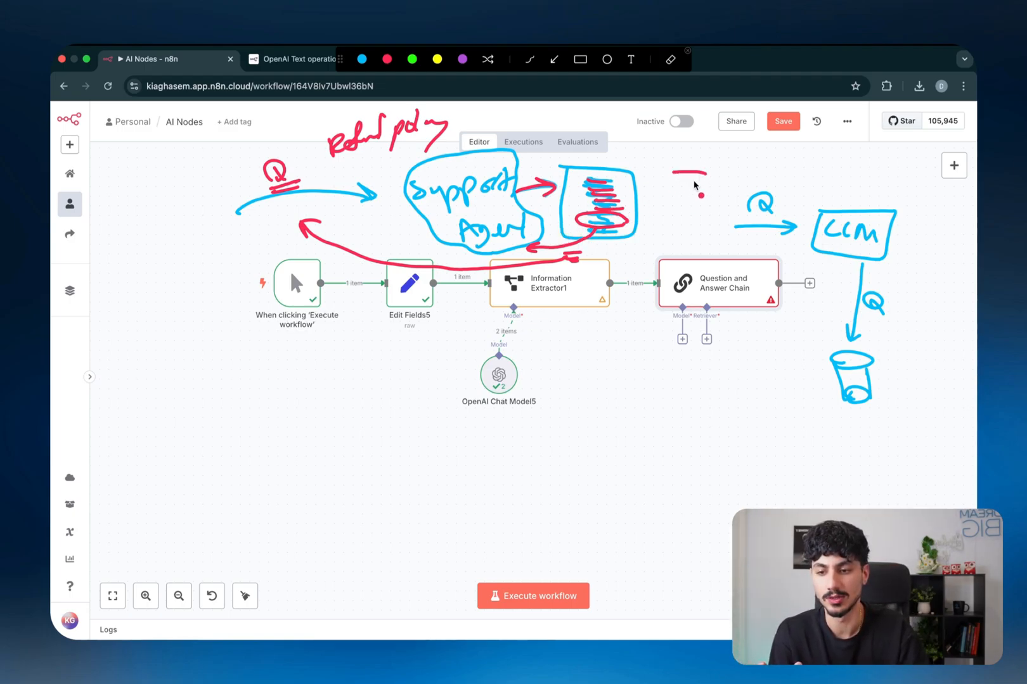
drag(681, 230, 711, 222)
drag(688, 180, 696, 179)
drag(684, 196, 687, 216)
drag(674, 174, 678, 230)
drag(707, 174, 710, 221)
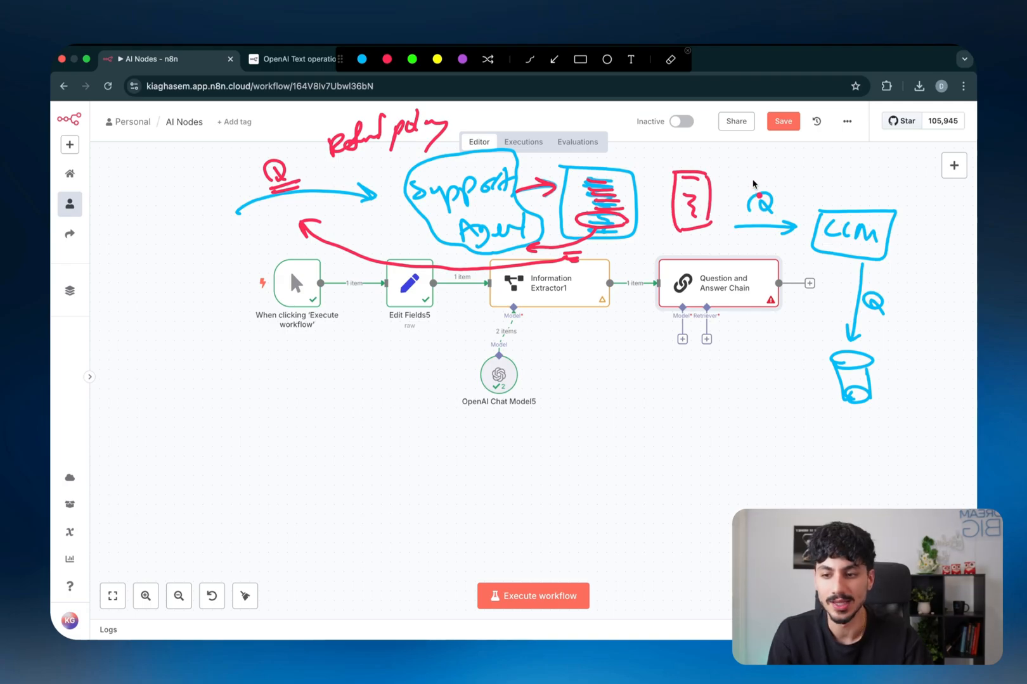
mouse_move(756, 159)
mouse_down()
mouse_move(759, 176)
mouse_move(800, 178)
mouse_up()
drag(784, 169, 827, 166)
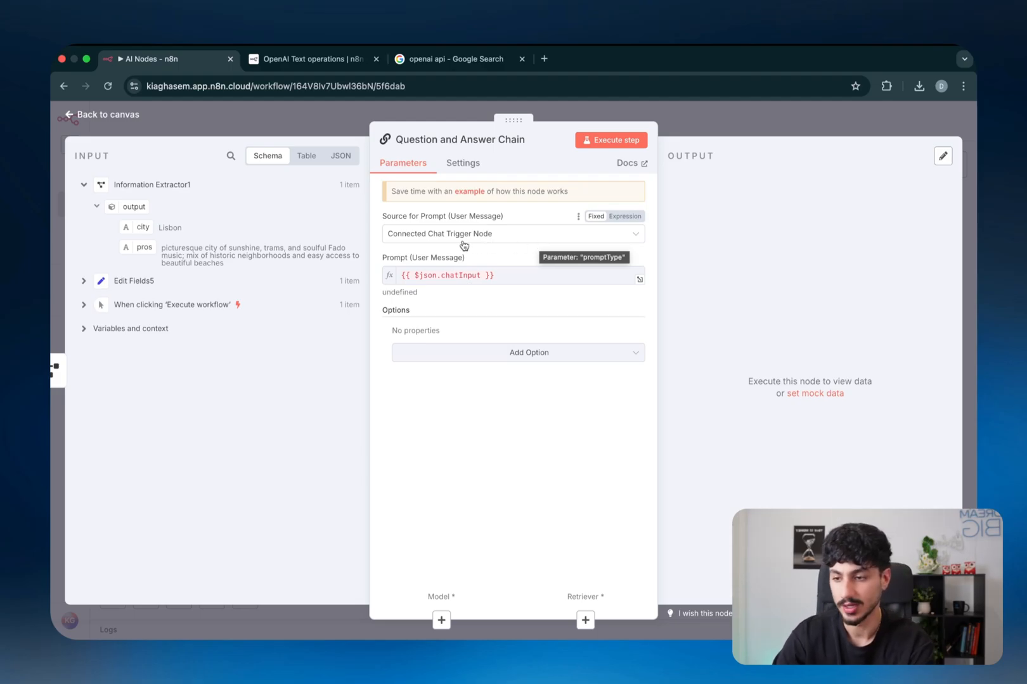
- Set the Question and Answer Chain node's source for the user message prompt to Define below
click(431, 240)
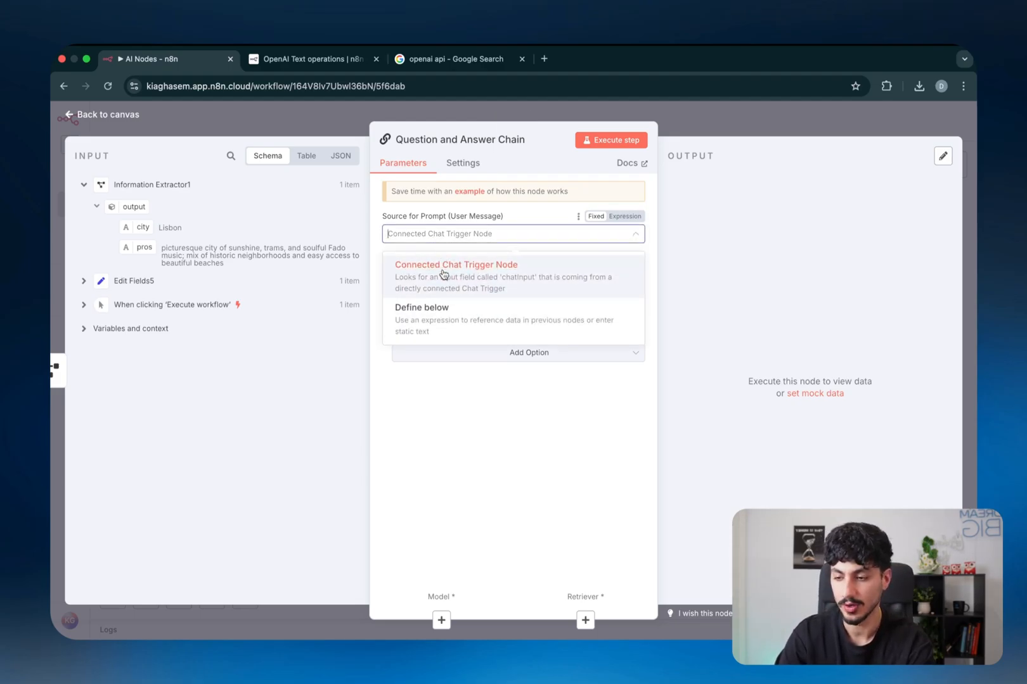
click(440, 308)
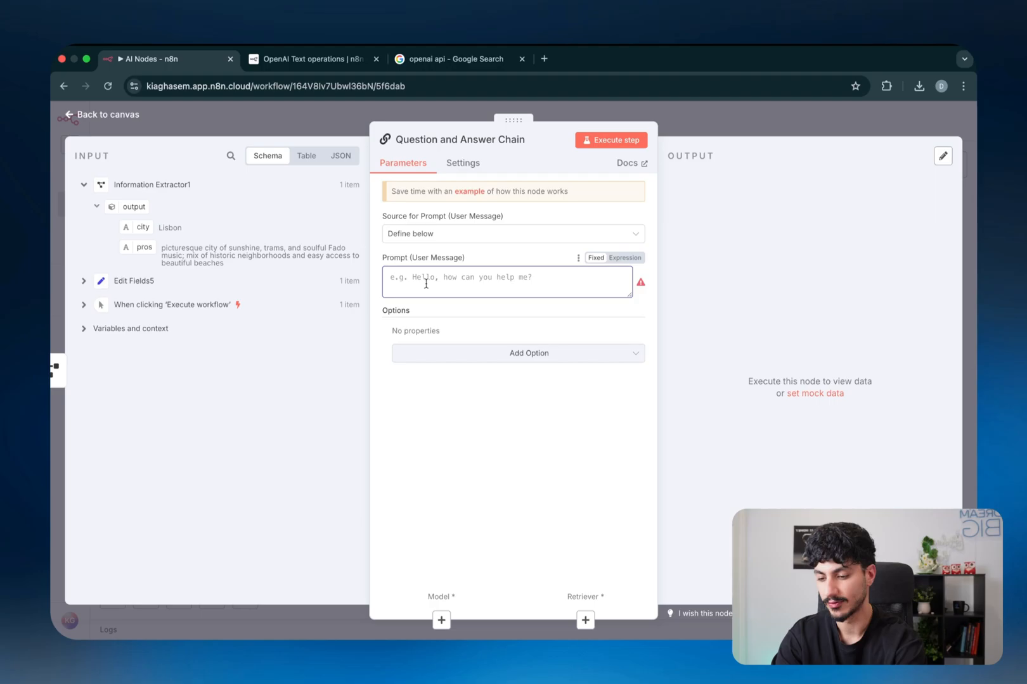
text(Nsfnsndskdskdmsd)
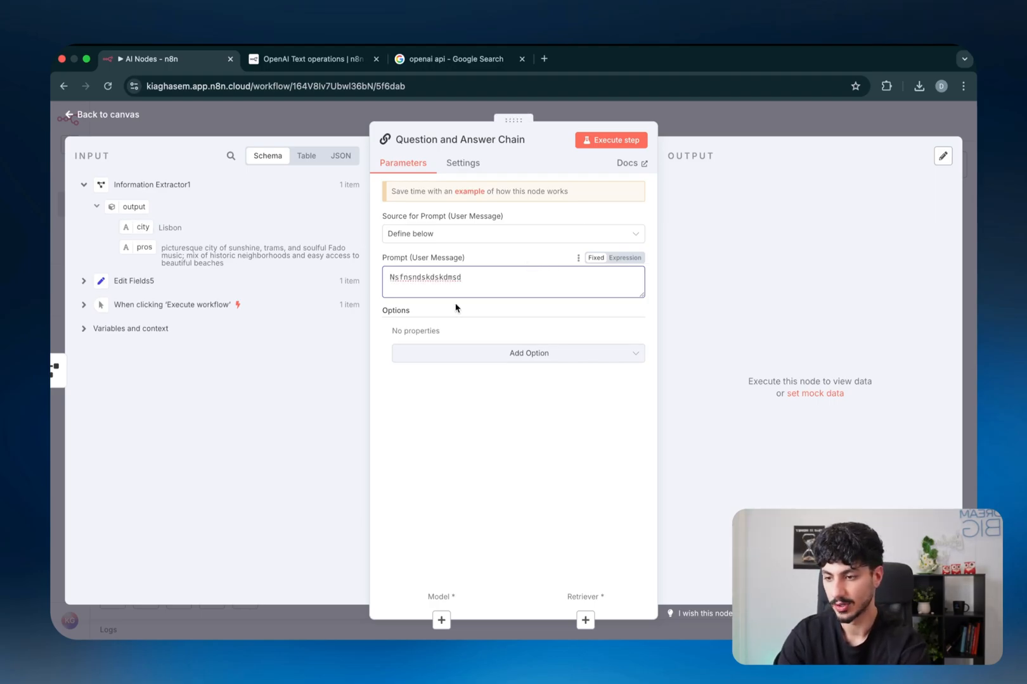
key(super+a)
key(BackSpace)
- Add the System Prompt Template option to the Question and Answer Chain node and read through its default prompt
click(447, 355)
click(446, 380)
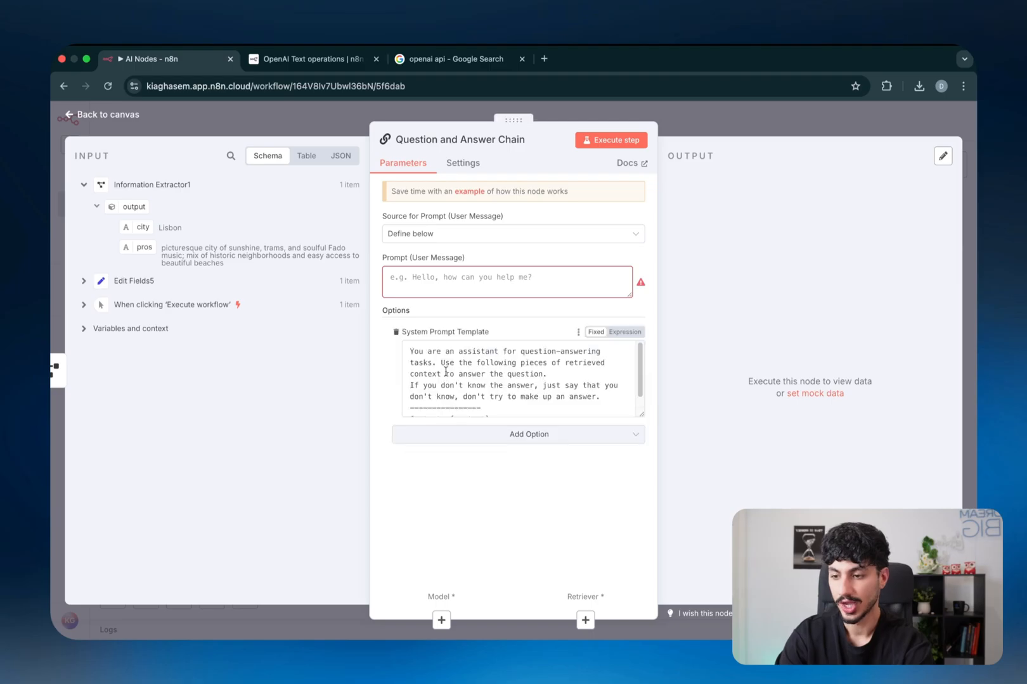
scroll(463, 375, down, 1)
scroll(463, 376, up, 1)
scroll(463, 375, down, 1)
scroll(463, 375, up, 1)
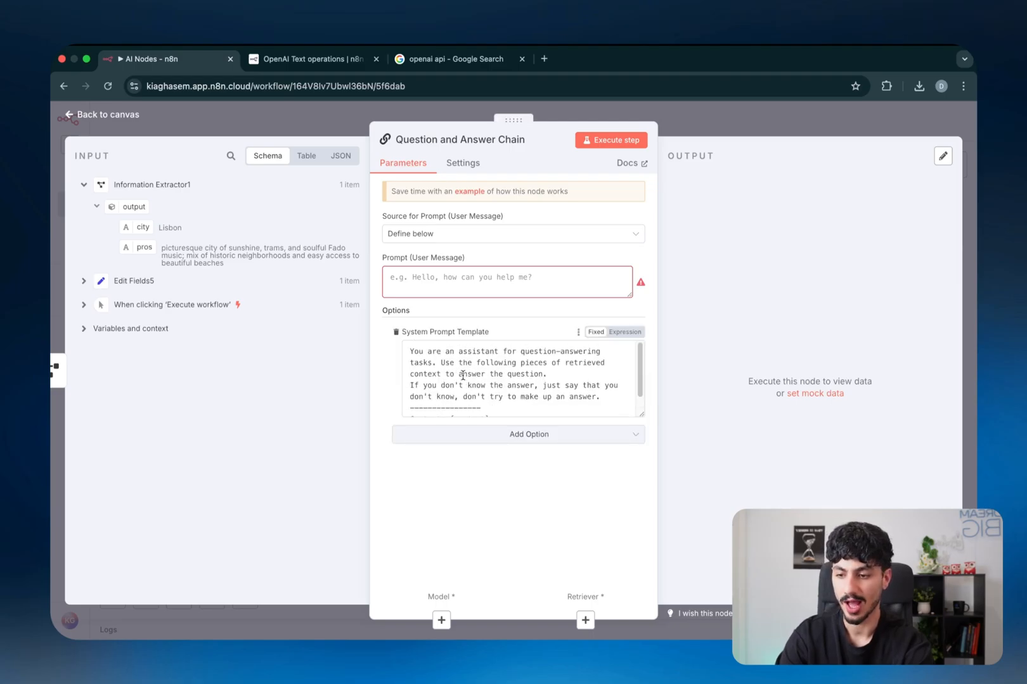
scroll(462, 376, down, 1)
scroll(462, 376, up, 1)
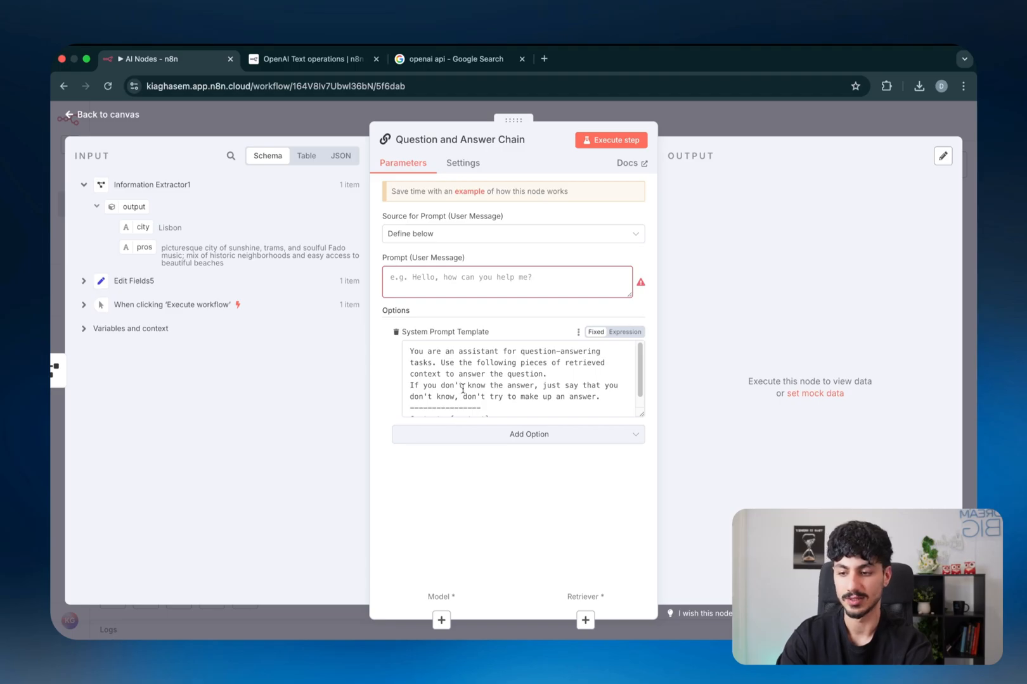
- Add the Batch Processing option to the Question and Answer Chain node
click(469, 436)
click(469, 461)
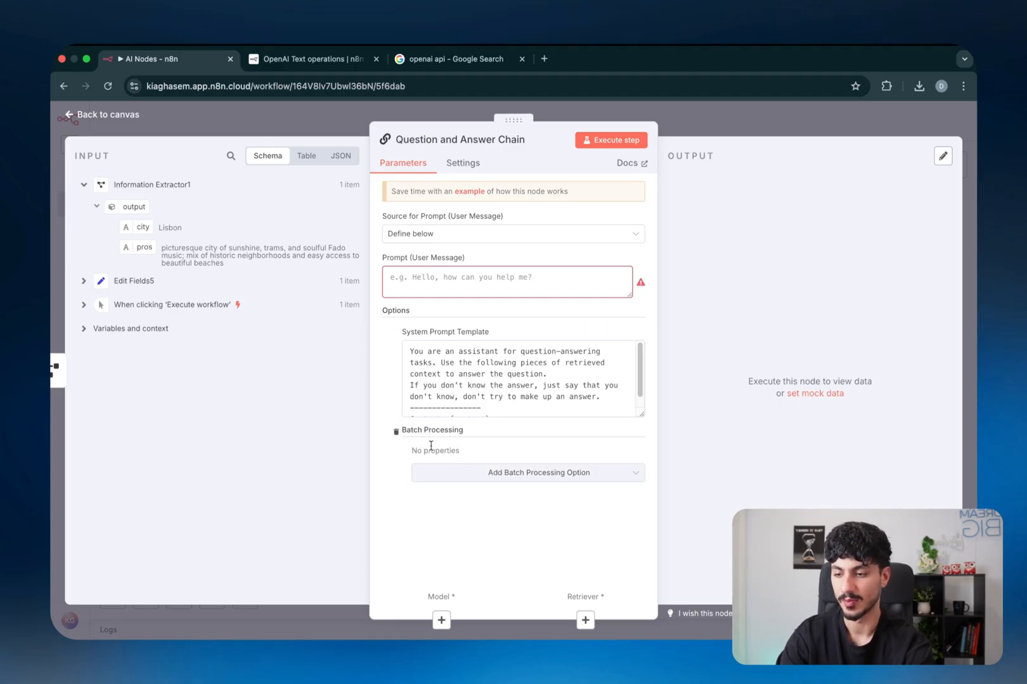
- Attach an OpenAI Chat Model to the Question and Answer Chain node and check the available retriever types
click(732, 111)
click(682, 339)
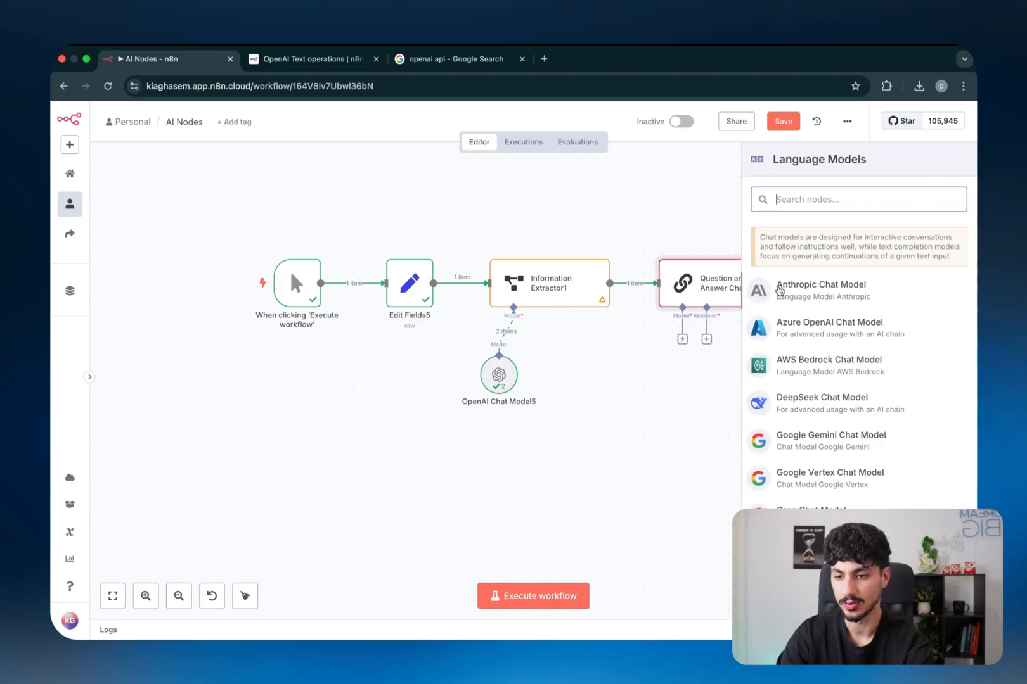
text(openai)
key(Return)
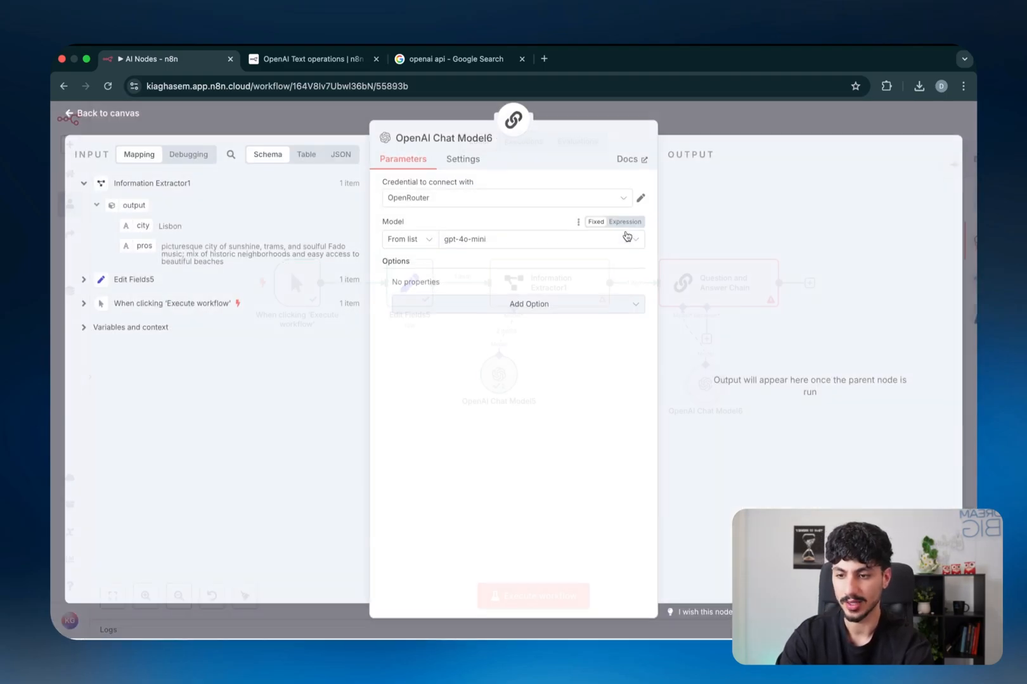
click(695, 135)
drag(704, 384, 620, 384)
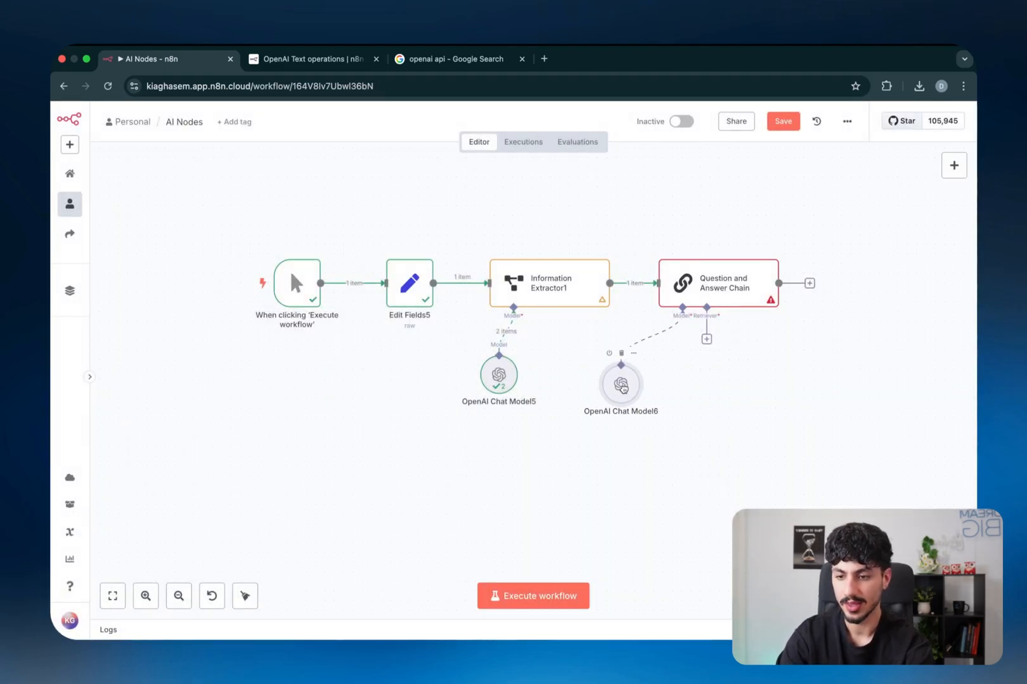
click(708, 341)
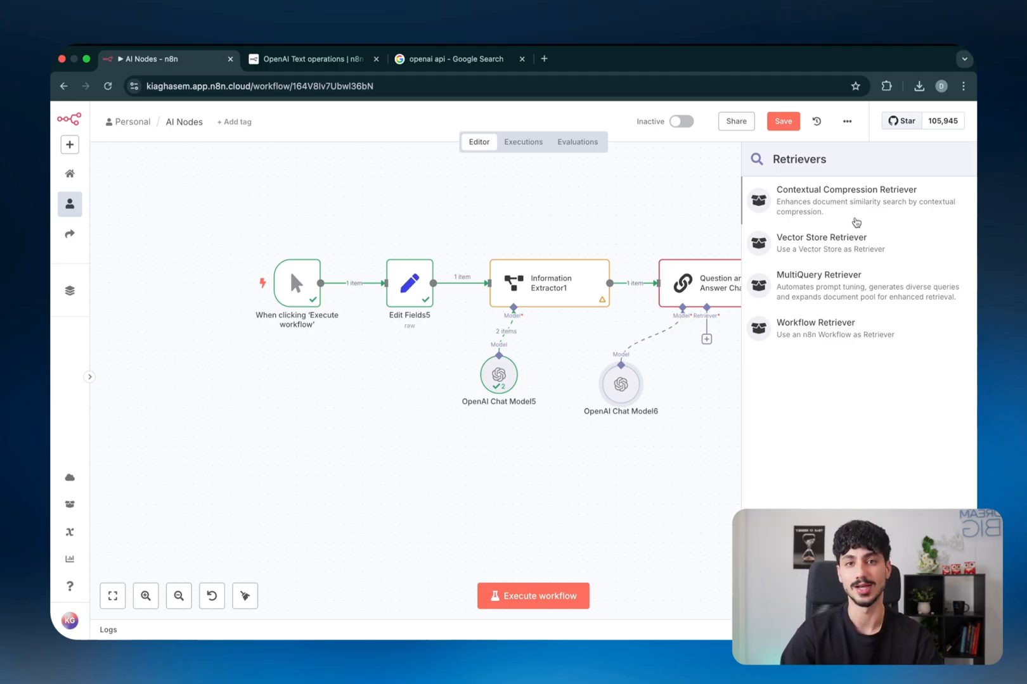
key(Escape)
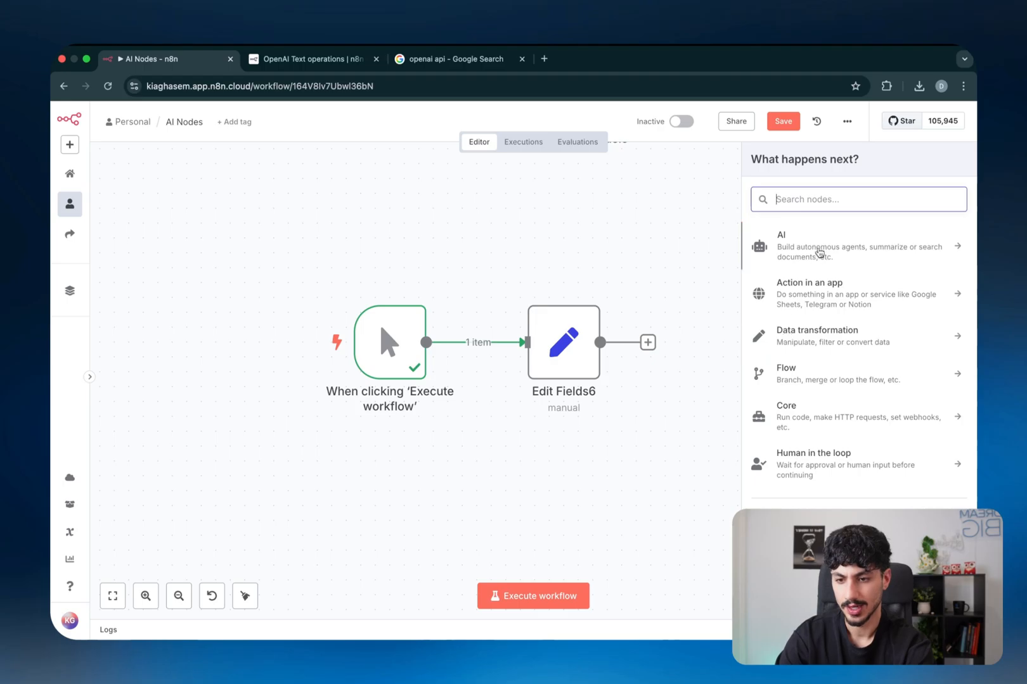
- Add a Sentiment Analysis node from the AI nodes after the Edit Fields6 node
click(816, 253)
scroll(843, 360, down, 2)
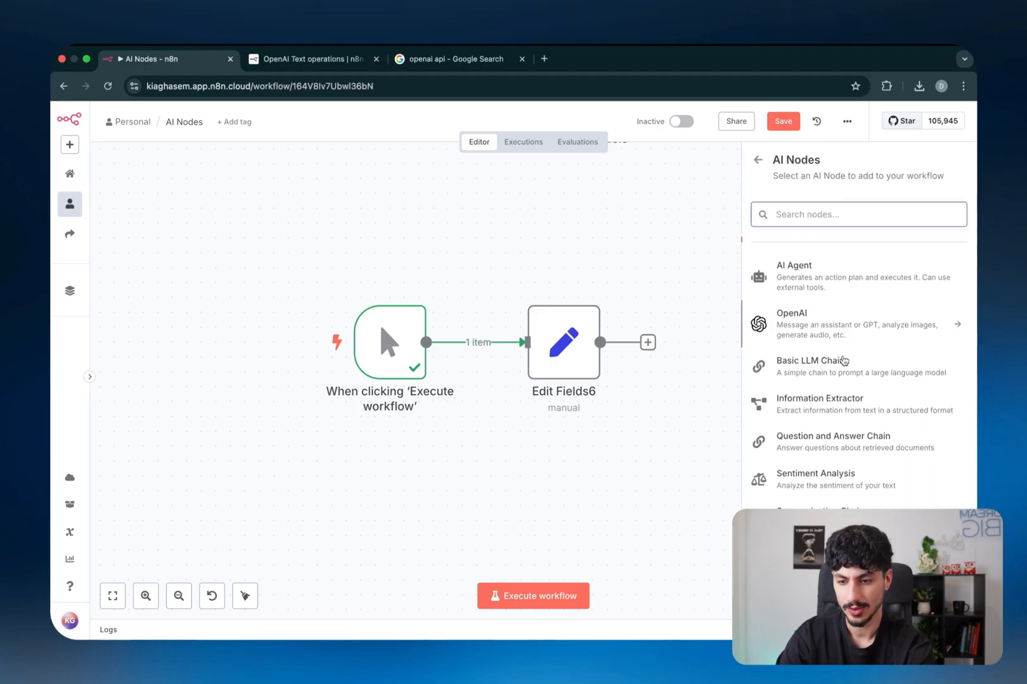
scroll(843, 360, down, 3)
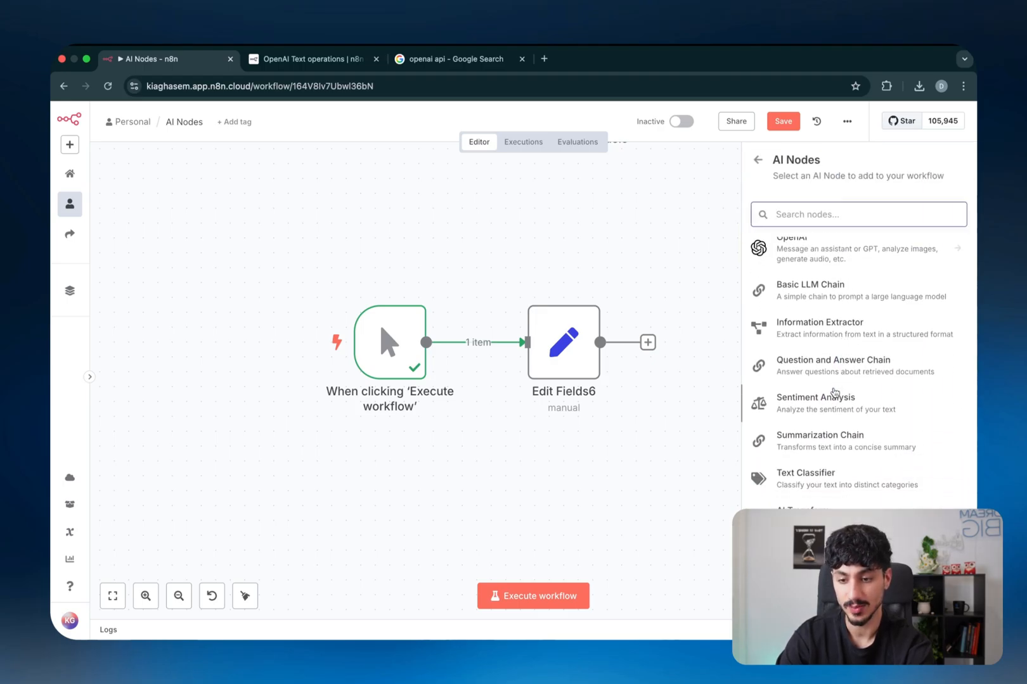
click(834, 392)
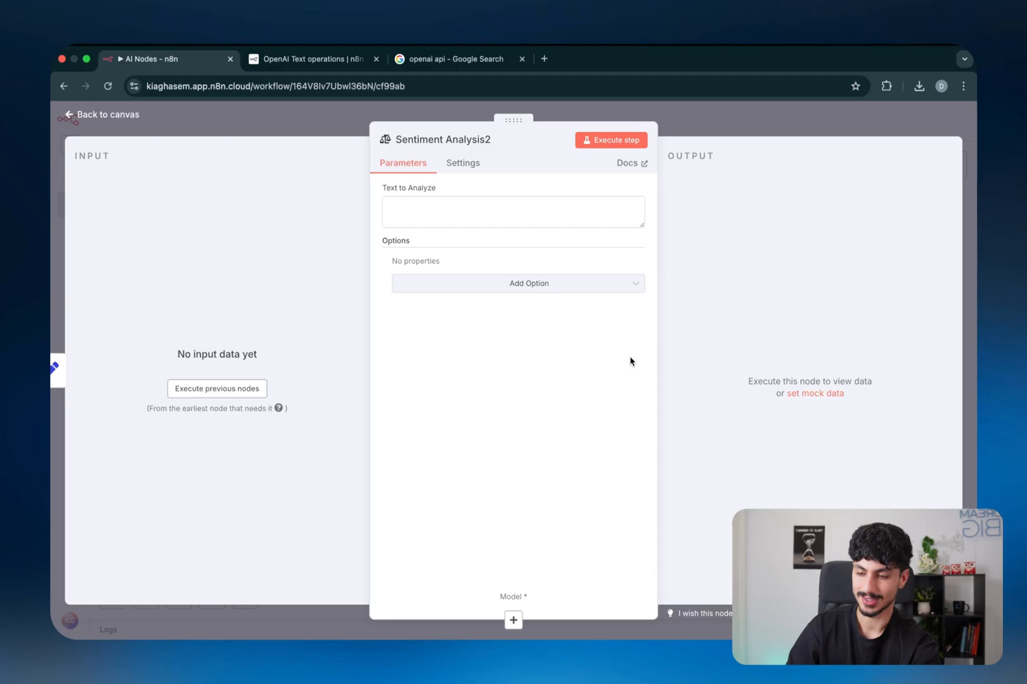
- Turn on screen annotation and handwrite in red "Sentiment", underlined, with an arrow to "emotion behind words"
key(ctrl+a)
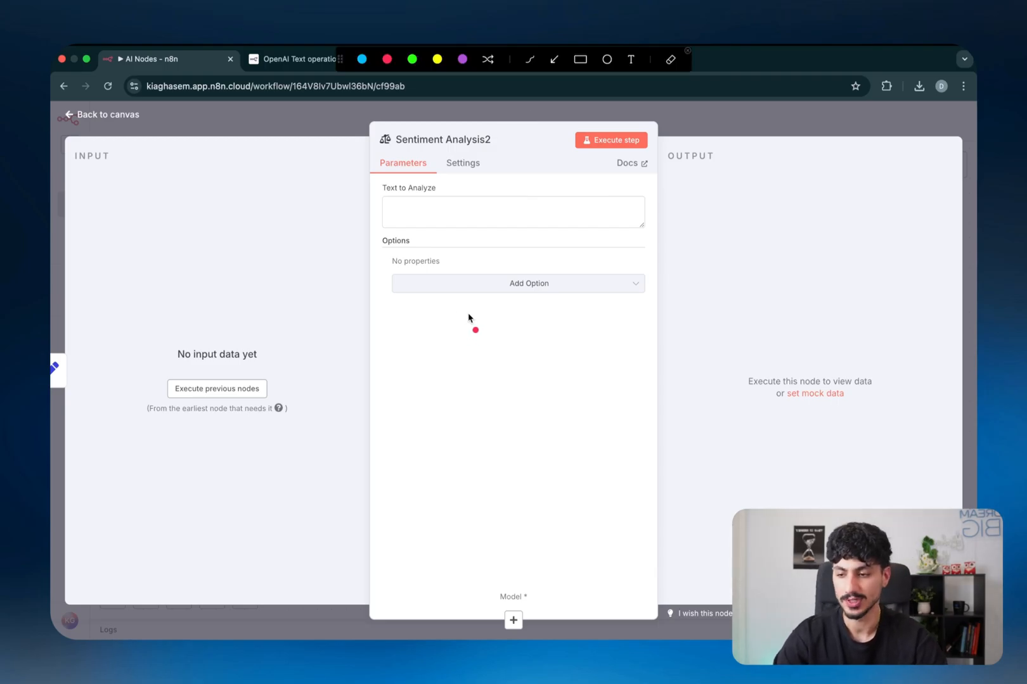
mouse_move(417, 316)
mouse_down()
mouse_move(414, 336)
mouse_move(526, 324)
mouse_up()
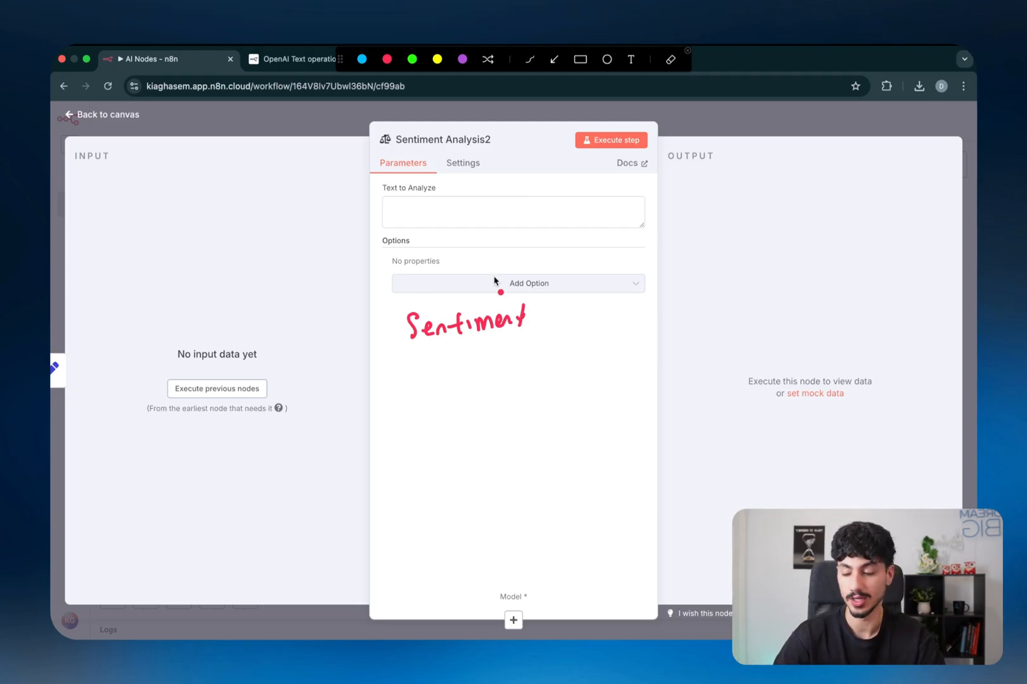
mouse_move(401, 348)
mouse_down()
mouse_move(558, 329)
mouse_move(593, 310)
mouse_move(656, 306)
mouse_move(684, 287)
mouse_move(918, 239)
mouse_up()
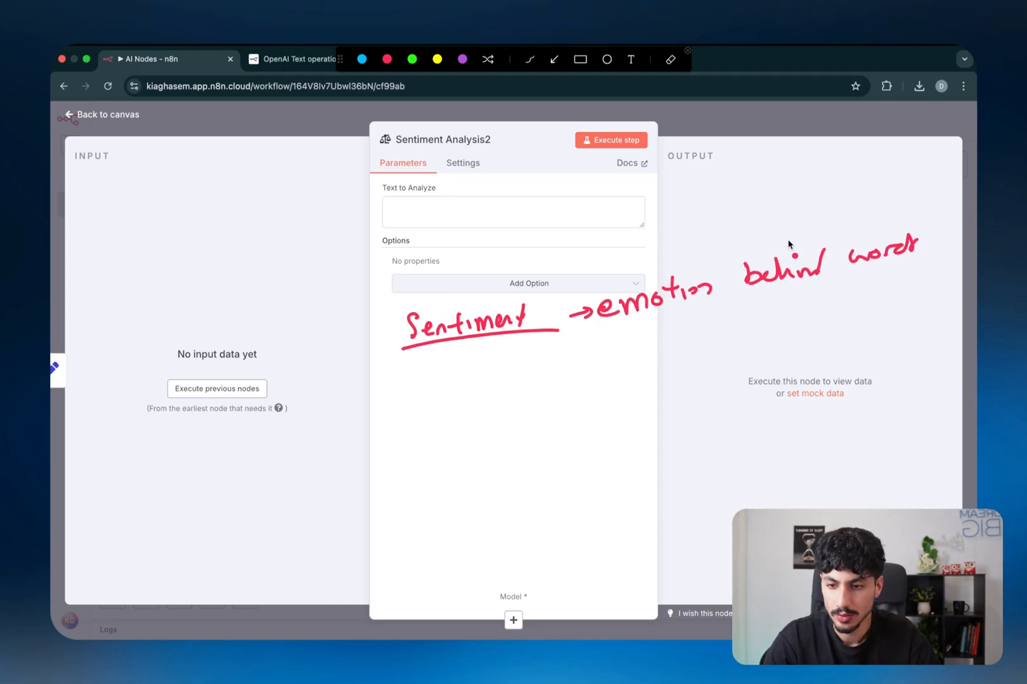
- Draw red branches around the emotion note, labelled +ve, Neutral and -ve, and write "Happy" and "sad" beside the matching ones
mouse_move(716, 252)
mouse_down()
mouse_move(729, 201)
mouse_move(717, 182)
mouse_up()
mouse_move(710, 177)
mouse_down()
mouse_move(710, 192)
mouse_move(735, 179)
mouse_move(753, 186)
mouse_up()
mouse_move(732, 296)
mouse_down()
mouse_move(759, 315)
mouse_move(784, 311)
mouse_up()
drag(791, 302, 820, 308)
mouse_move(749, 245)
mouse_down()
mouse_move(811, 209)
mouse_move(840, 216)
mouse_move(873, 196)
mouse_up()
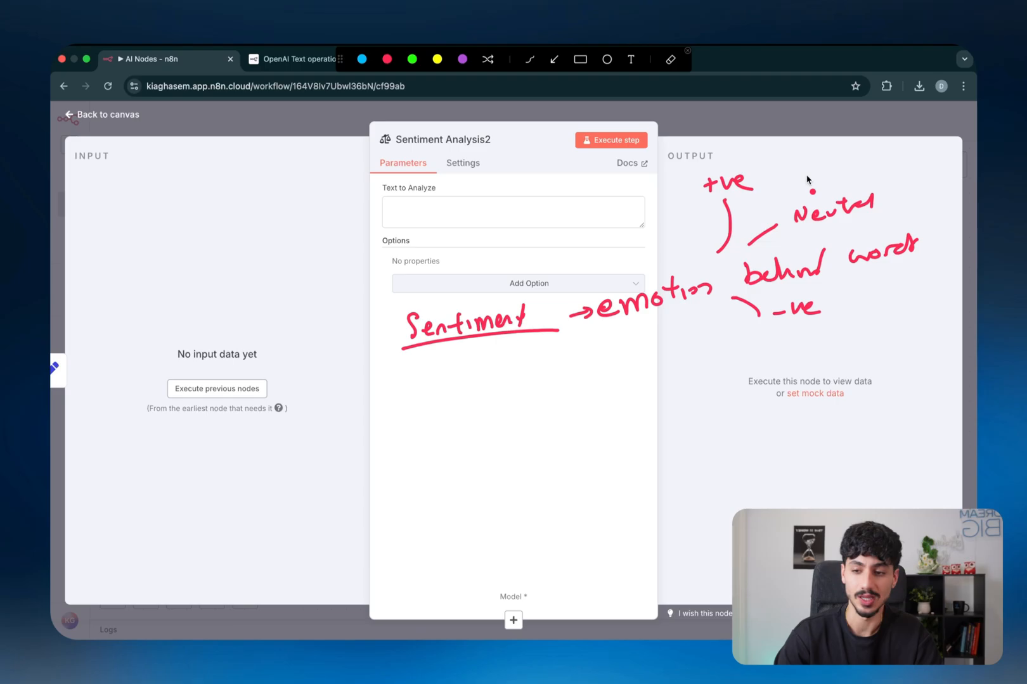
drag(796, 156, 796, 170)
drag(791, 163, 802, 162)
mouse_move(803, 159)
mouse_down()
mouse_move(844, 176)
mouse_move(866, 153)
mouse_up()
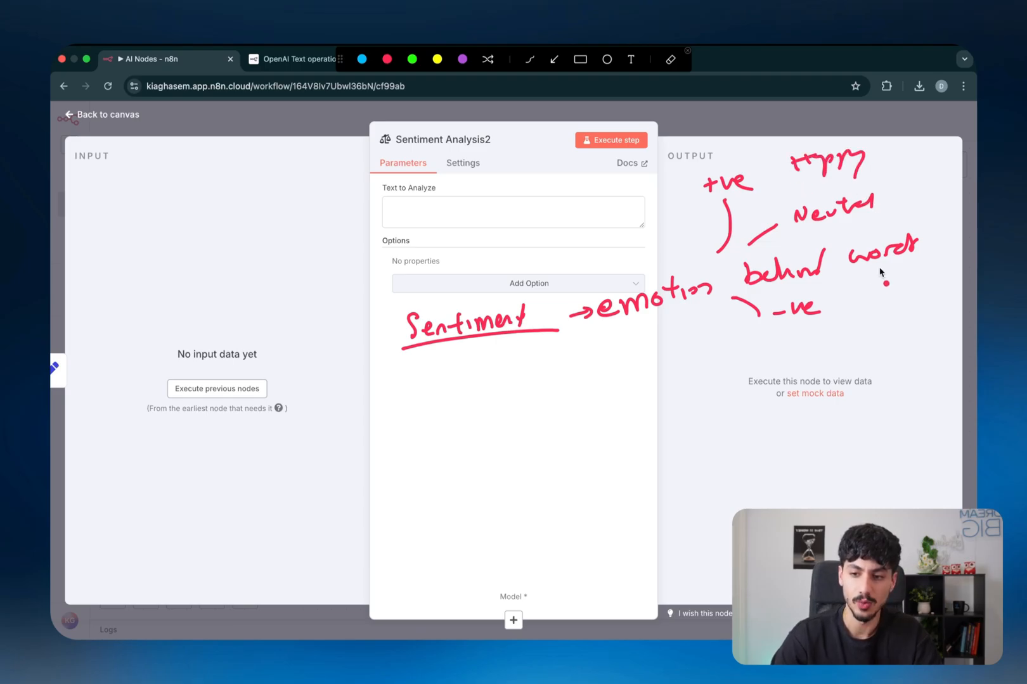
mouse_move(852, 293)
mouse_down()
mouse_move(846, 311)
mouse_move(878, 306)
mouse_move(886, 288)
mouse_up()
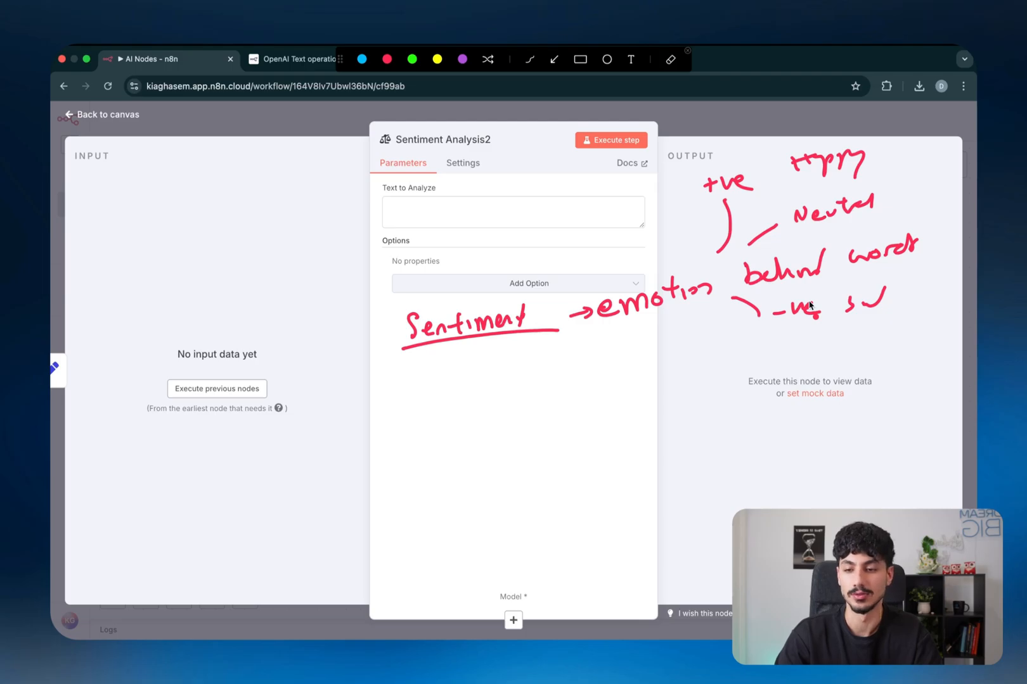
- Mark a bracketed list with a circled first entry in green over the Text to Analyze field
click(412, 59)
mouse_move(519, 188)
mouse_down()
mouse_move(498, 229)
mouse_move(534, 210)
mouse_move(565, 211)
mouse_up()
mouse_move(582, 210)
mouse_down()
mouse_move(616, 216)
mouse_move(653, 184)
mouse_move(640, 218)
mouse_move(548, 223)
mouse_move(505, 209)
mouse_move(564, 194)
mouse_move(599, 207)
mouse_up()
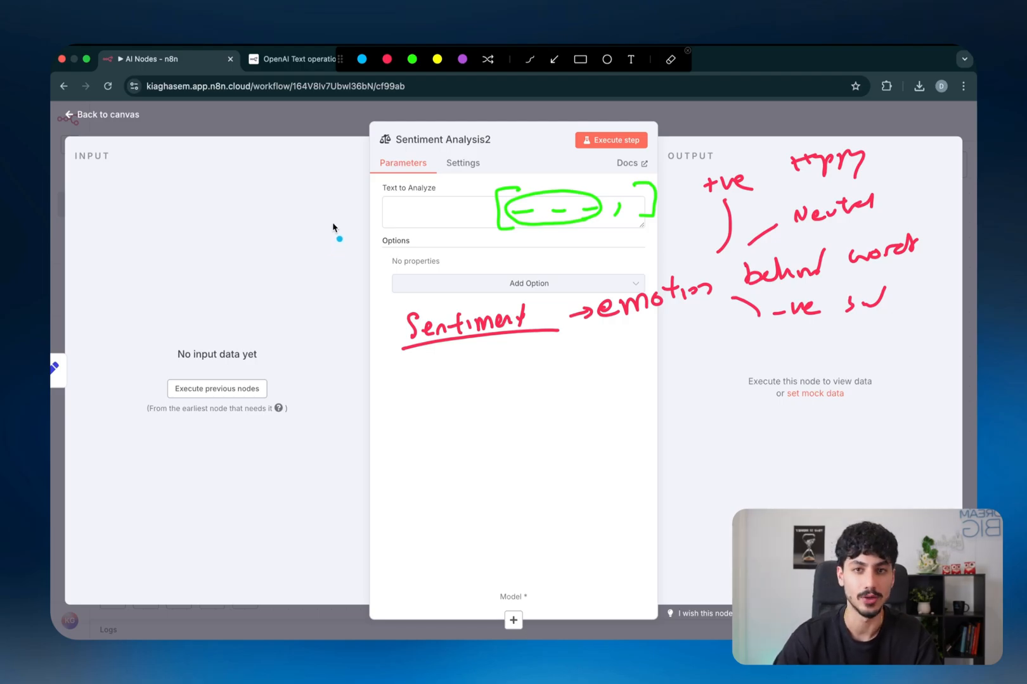
- Sketch a blue car over the input area, labelled "old", with branches "old car" marked -ve and "vintage car" marked +ve
mouse_move(182, 222)
mouse_down()
mouse_move(160, 238)
mouse_move(179, 219)
mouse_move(209, 213)
mouse_move(144, 197)
mouse_move(217, 182)
mouse_move(259, 188)
mouse_move(236, 202)
mouse_up()
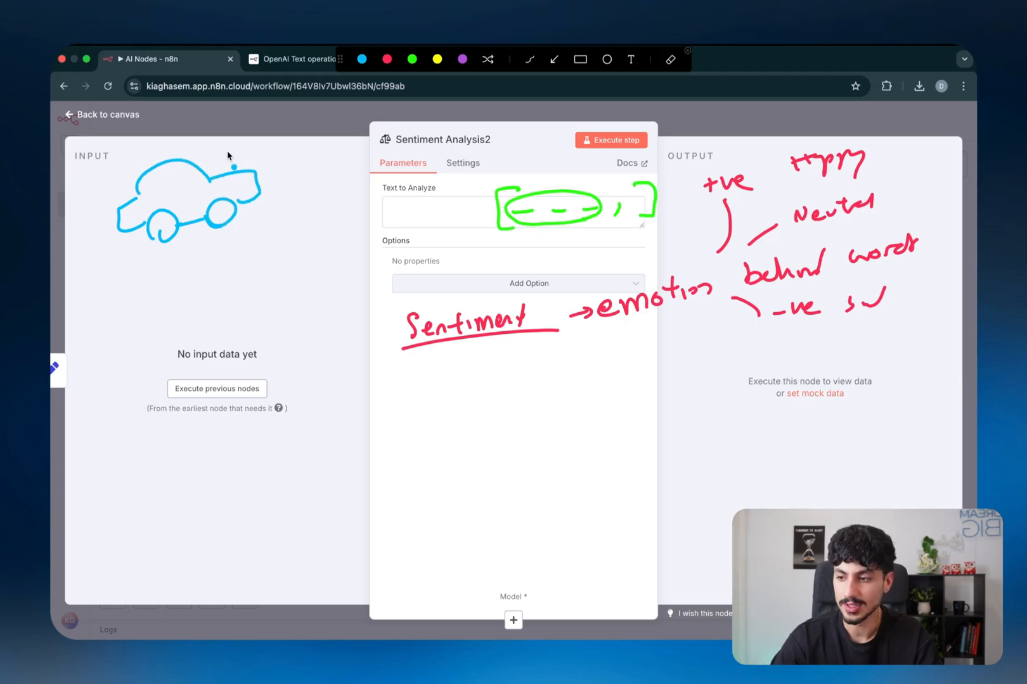
drag(228, 155, 256, 129)
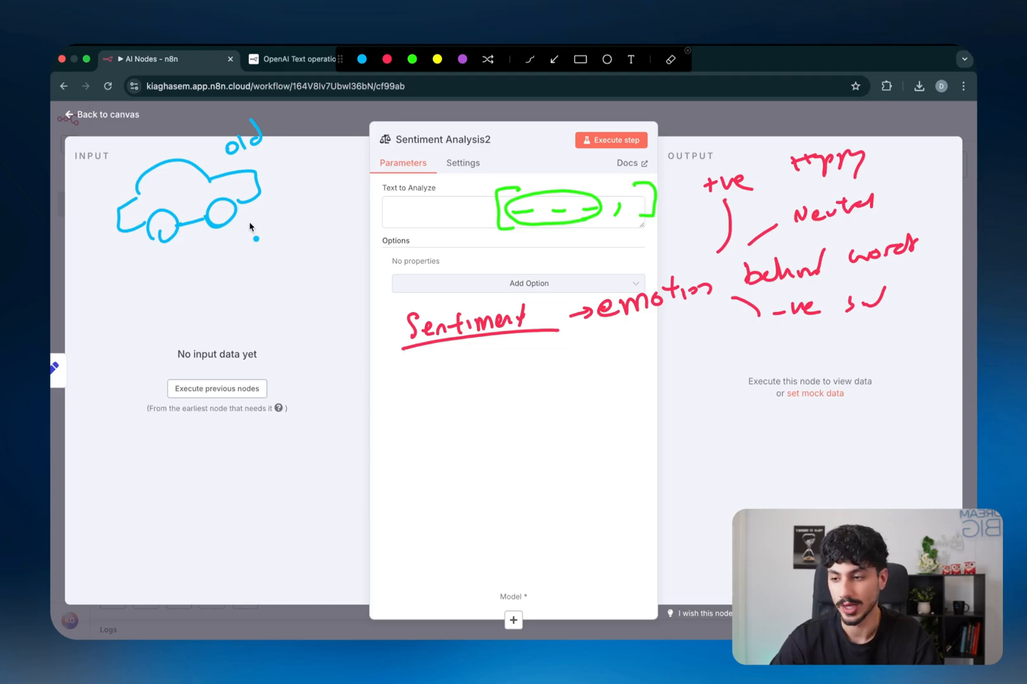
mouse_move(246, 221)
mouse_down()
mouse_move(280, 216)
mouse_move(313, 191)
mouse_move(355, 190)
mouse_move(373, 170)
mouse_up()
mouse_move(243, 239)
mouse_down()
mouse_move(280, 272)
mouse_move(379, 210)
mouse_up()
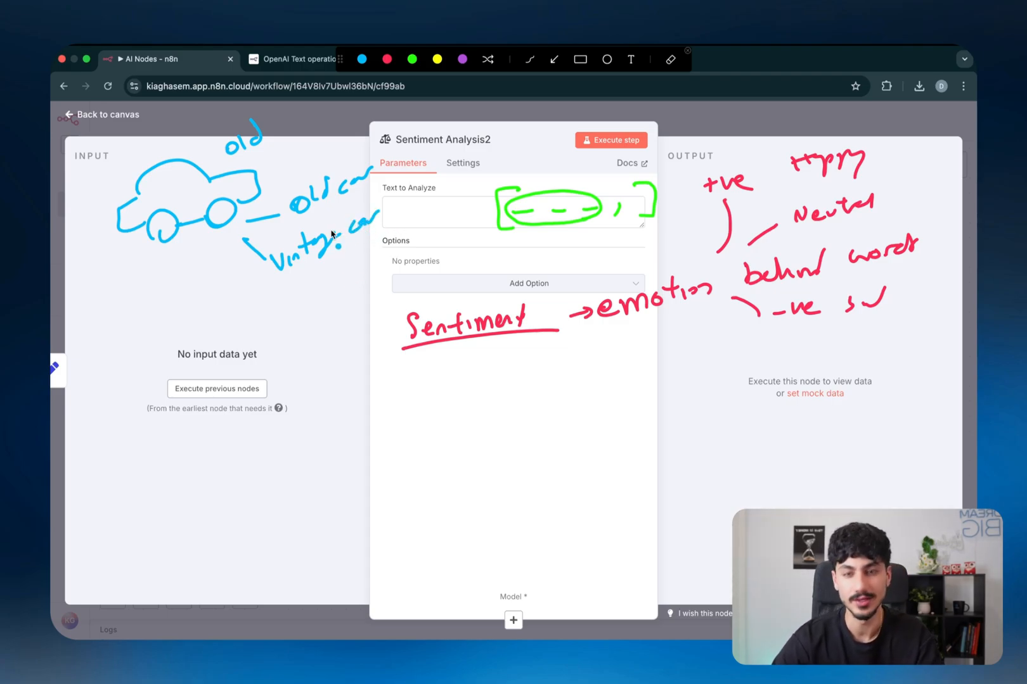
drag(323, 275, 338, 270)
drag(337, 265, 358, 265)
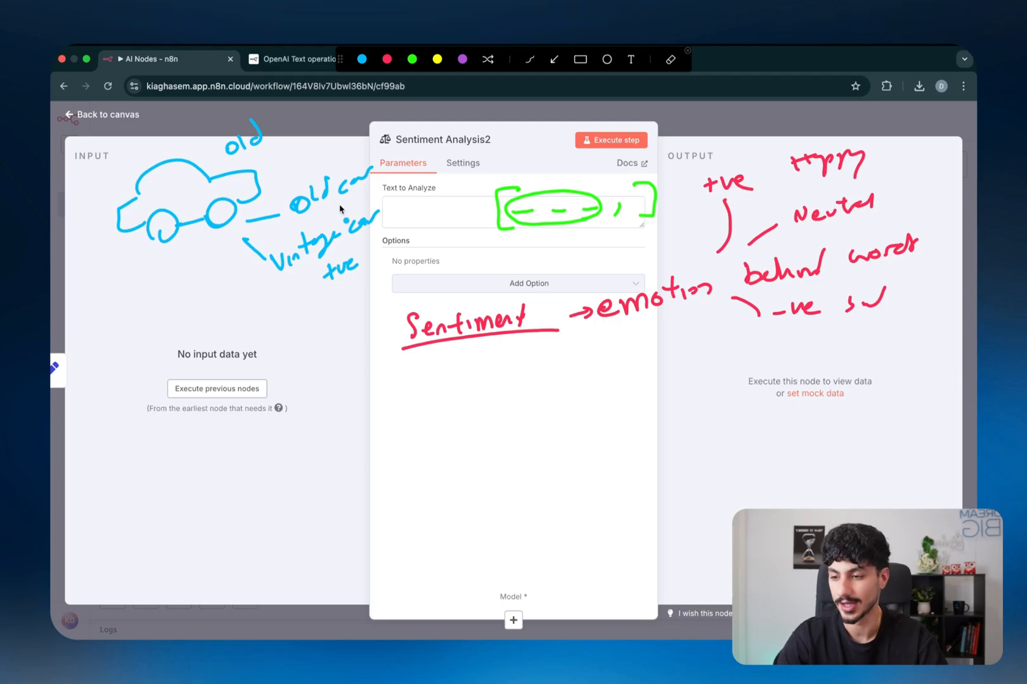
drag(332, 209, 372, 193)
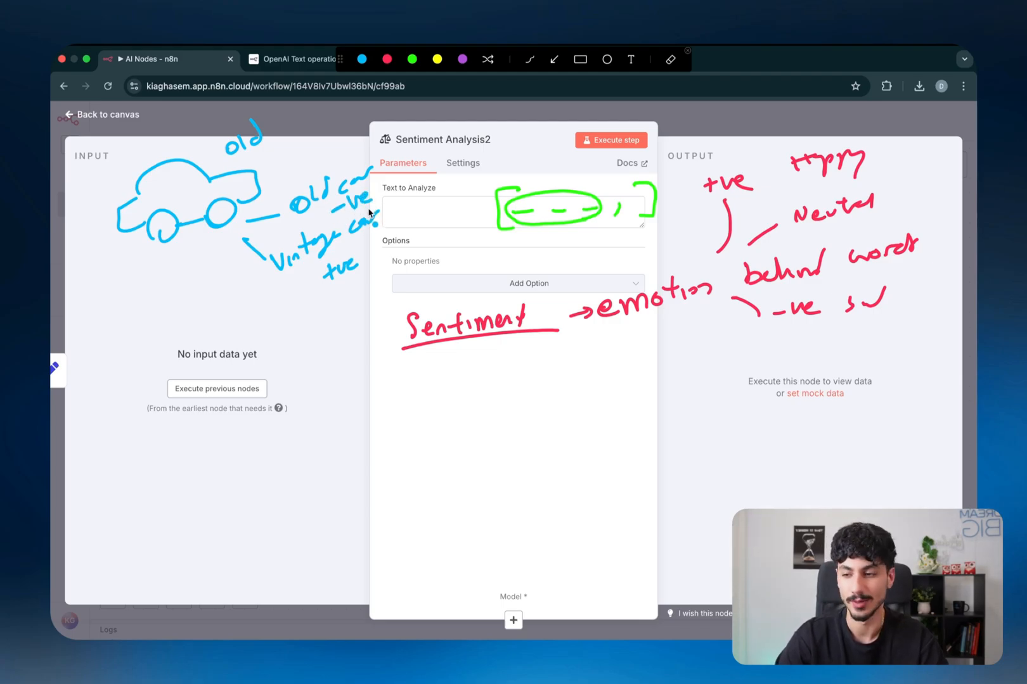
- Box the "old car" and "vintage car" labels in blue, underline the vintage one and draw arrows pointing at both
mouse_move(291, 217)
mouse_down()
mouse_move(377, 185)
mouse_move(286, 183)
mouse_move(291, 211)
mouse_up()
mouse_move(279, 271)
mouse_down()
mouse_move(377, 234)
mouse_move(274, 254)
mouse_up()
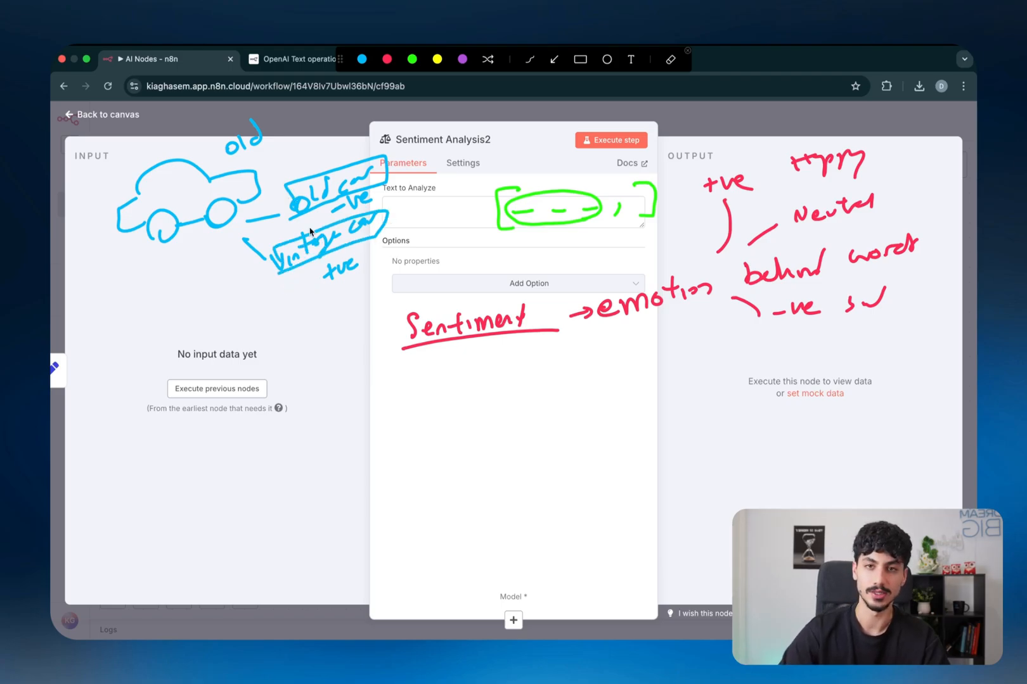
drag(284, 274, 328, 255)
drag(311, 328, 303, 291)
click(331, 296)
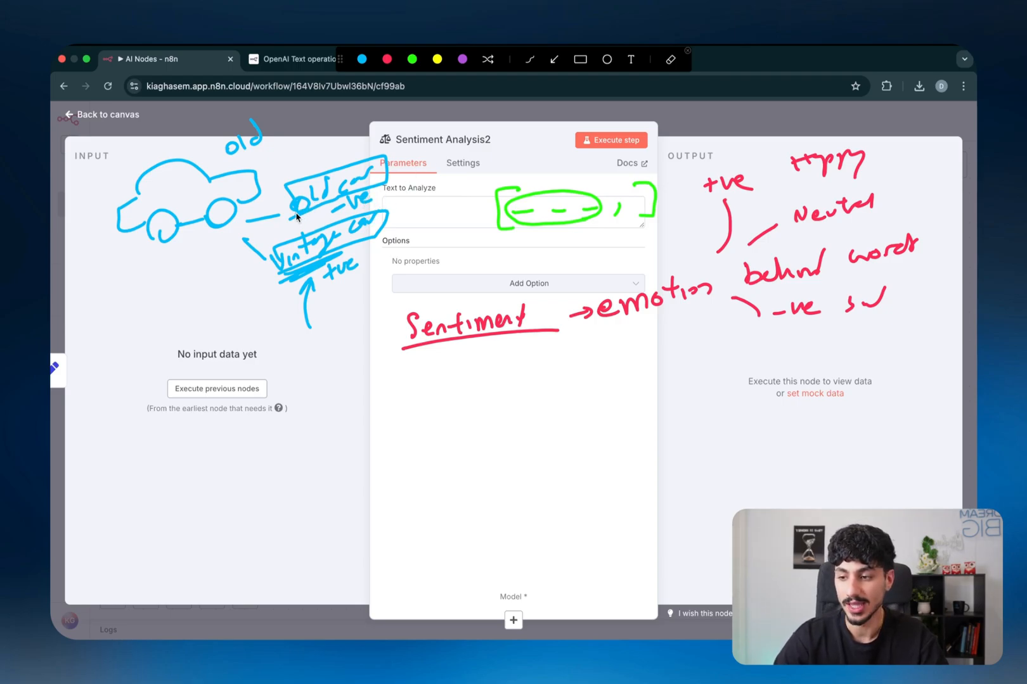
drag(296, 216, 309, 181)
drag(448, 124, 405, 148)
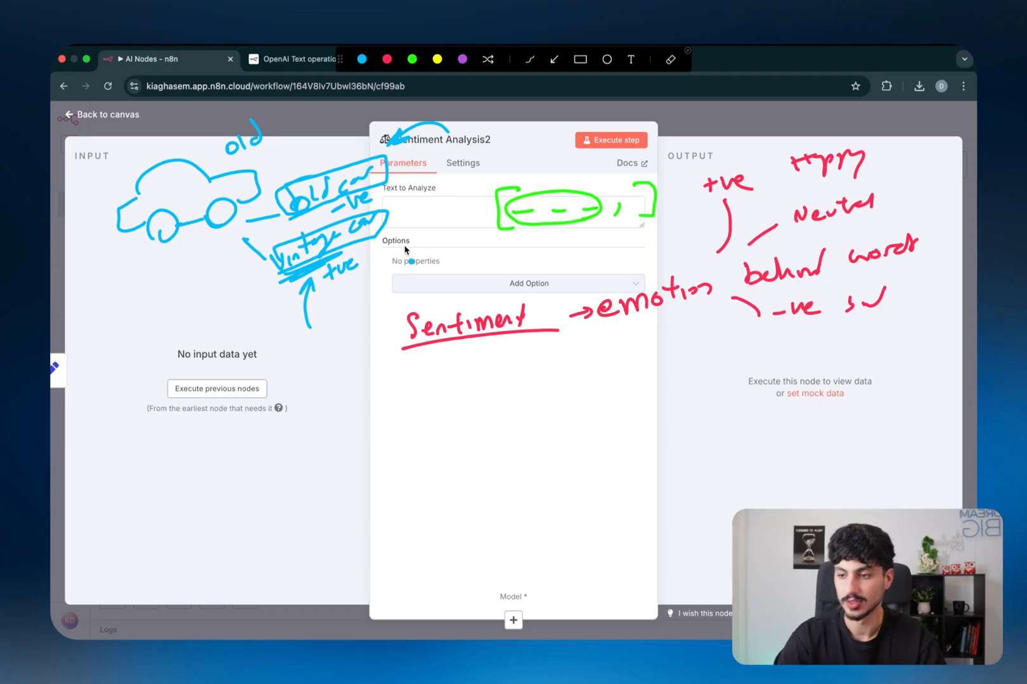
- Write "Sales" in blue with an arrow to "+ve sentiment", and clear all the annotations from the screen
mouse_move(132, 308)
mouse_down()
mouse_move(116, 335)
mouse_move(147, 336)
mouse_move(165, 320)
mouse_move(207, 326)
mouse_up()
mouse_move(130, 348)
mouse_down()
mouse_move(166, 431)
mouse_move(187, 452)
mouse_move(194, 437)
mouse_up()
mouse_move(194, 428)
mouse_down()
mouse_move(279, 431)
mouse_move(330, 419)
mouse_move(353, 396)
mouse_up()
drag(342, 409, 356, 403)
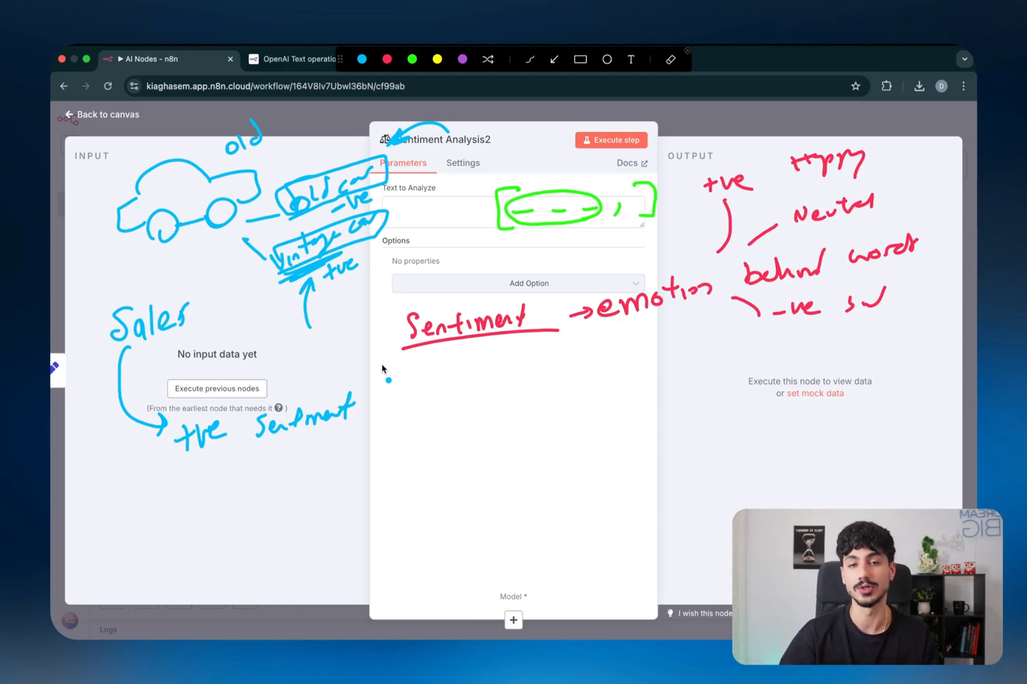
key(Escape)
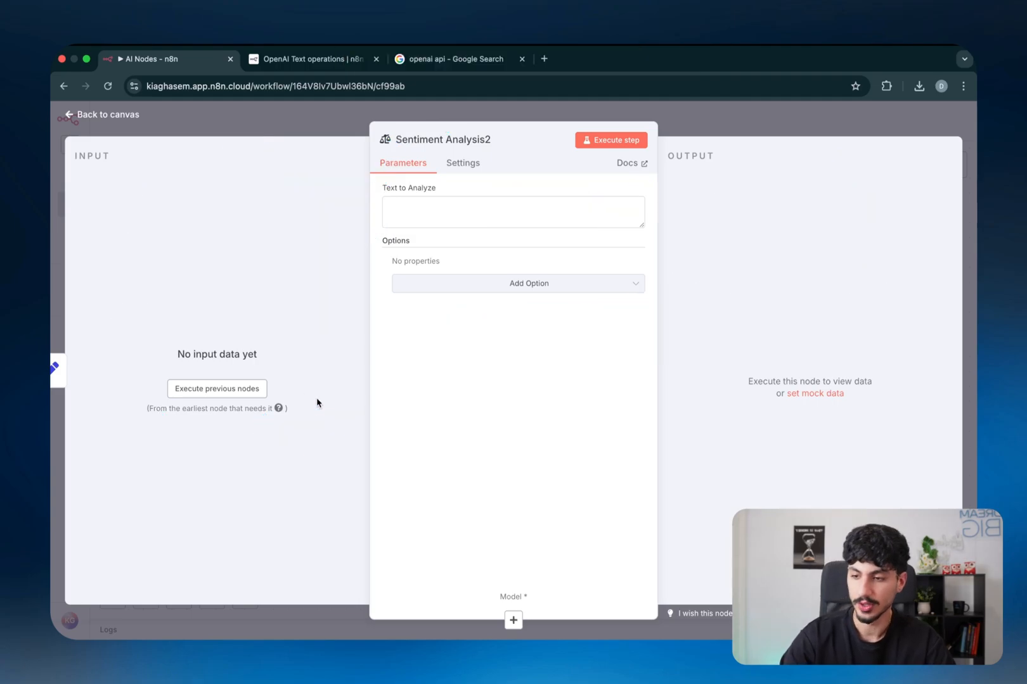
- Bracket the Text to Analyze field in blue, branch it to +ve, -ve and Neutral, and close the annotated node
key(ctrl+shift+a)
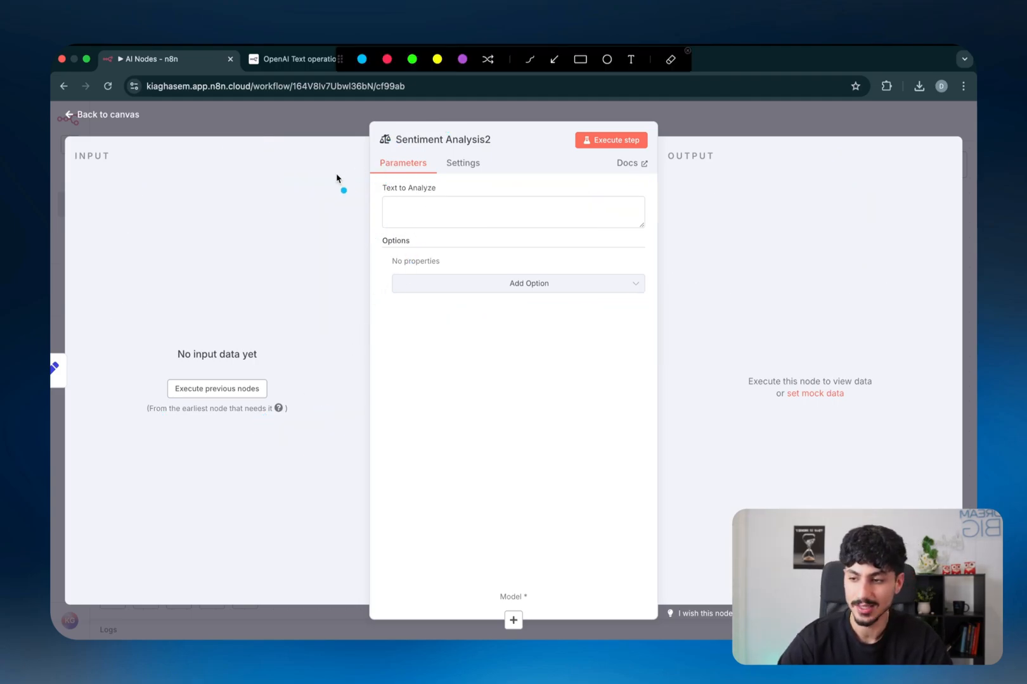
mouse_move(312, 204)
mouse_down()
mouse_move(369, 156)
mouse_move(372, 228)
mouse_move(398, 241)
mouse_up()
mouse_move(627, 200)
mouse_down()
mouse_move(647, 236)
mouse_move(630, 234)
mouse_move(733, 205)
mouse_up()
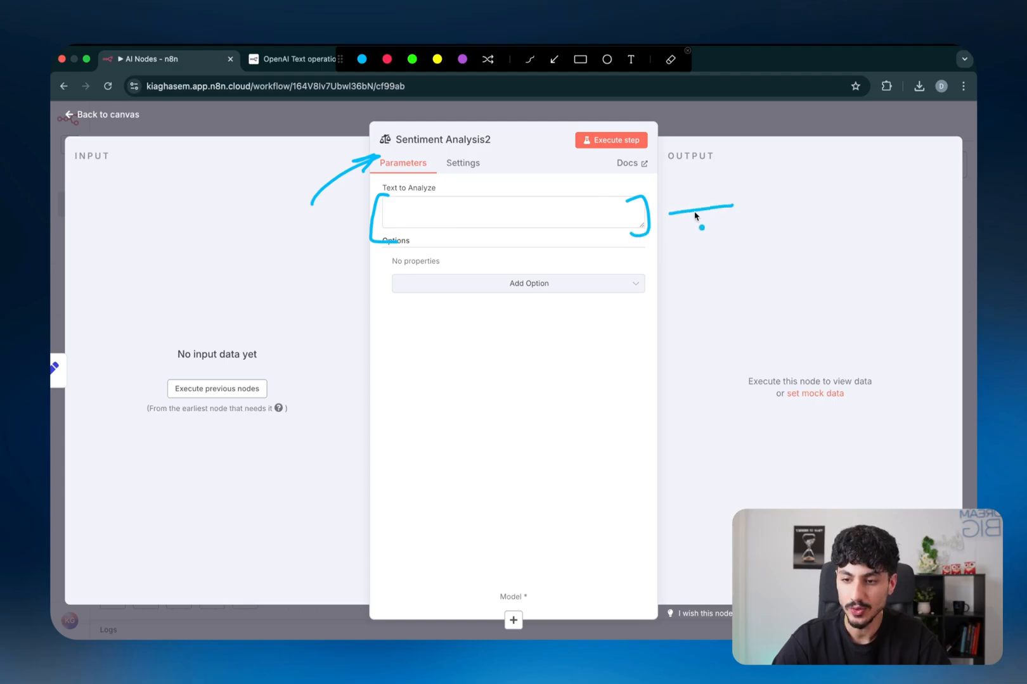
mouse_move(673, 216)
mouse_down()
mouse_move(728, 226)
mouse_move(703, 261)
mouse_up()
drag(740, 204, 753, 201)
mouse_move(746, 194)
mouse_down()
mouse_move(748, 213)
mouse_move(774, 210)
mouse_move(756, 224)
mouse_up()
mouse_move(765, 223)
mouse_down()
mouse_move(772, 232)
mouse_move(787, 223)
mouse_up()
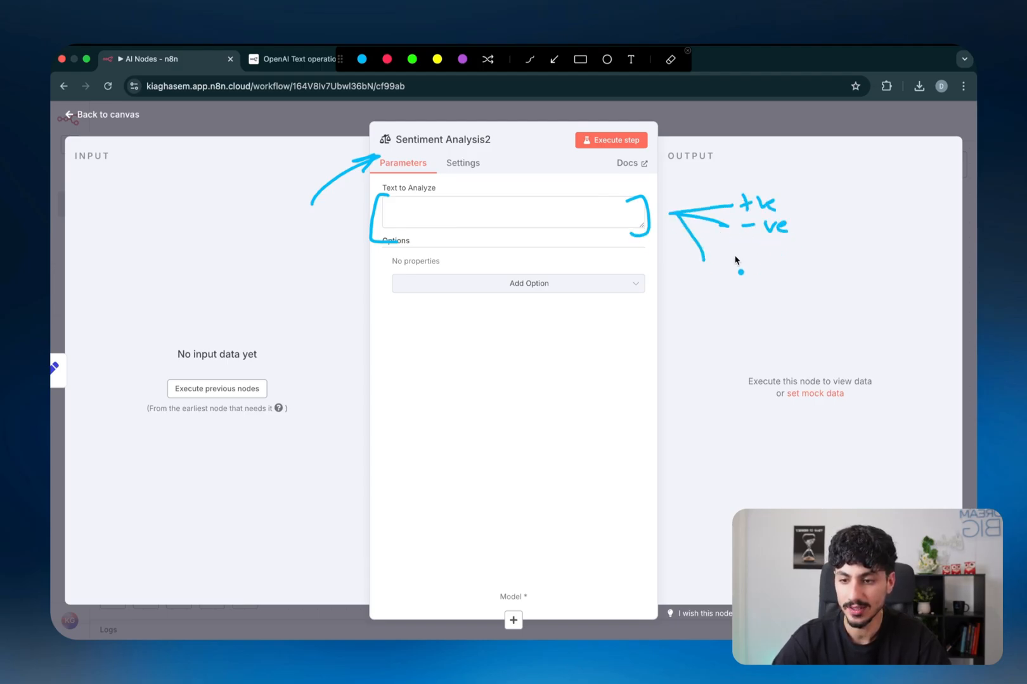
drag(723, 267, 736, 252)
drag(738, 261, 772, 269)
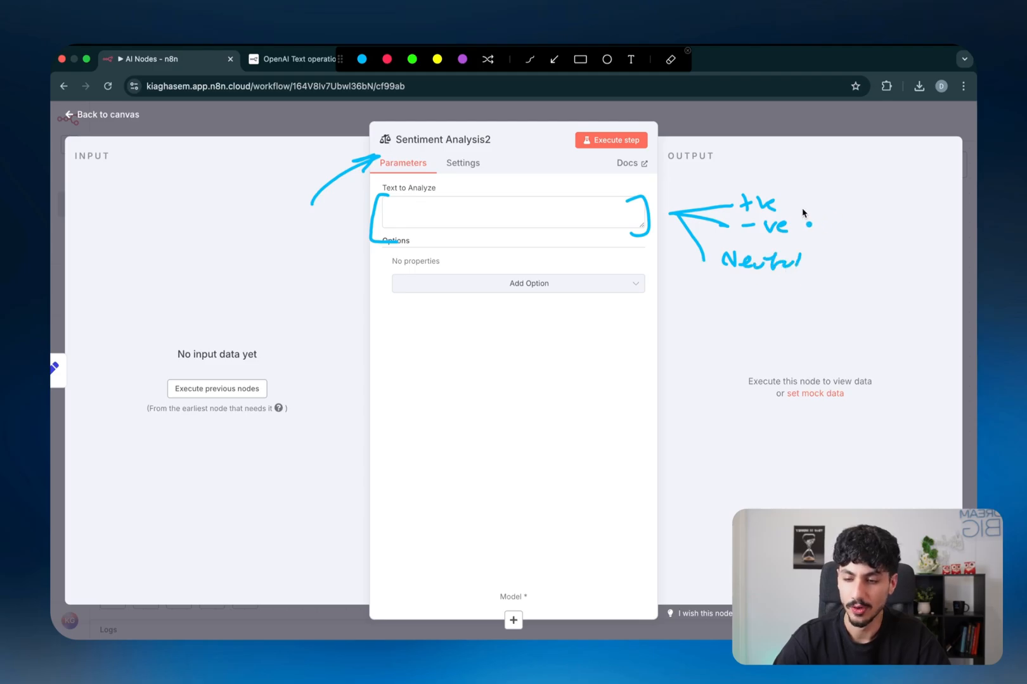
mouse_move(803, 210)
mouse_down()
mouse_move(702, 271)
mouse_move(777, 255)
mouse_up()
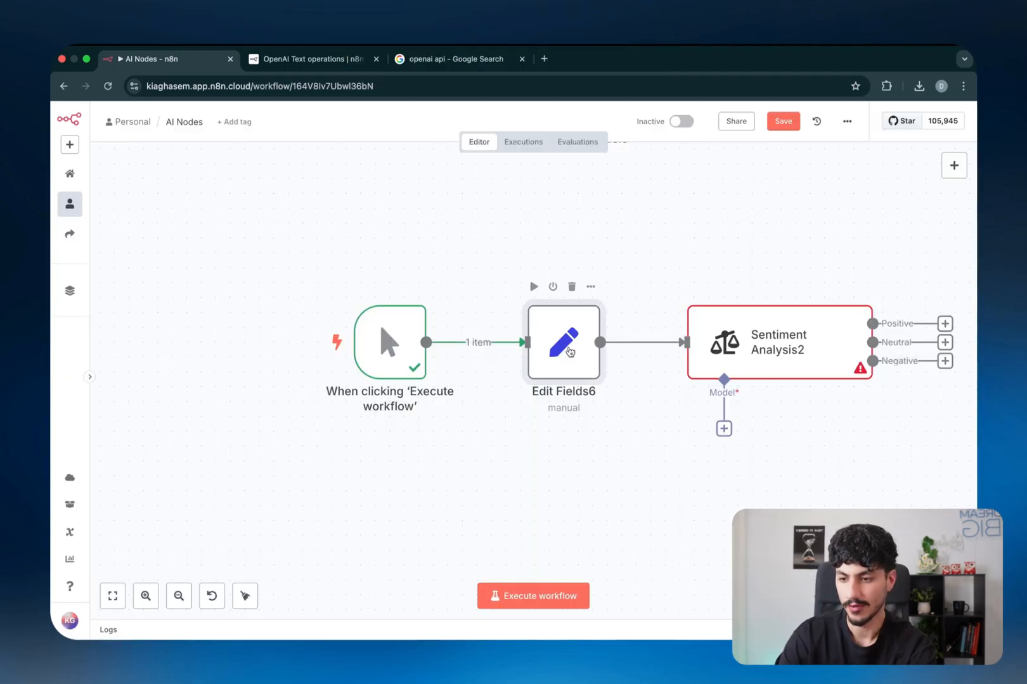
- Execute the Edit Fields6 node and read through the text_to_sentiment_analyse text in its output
double_click(566, 336)
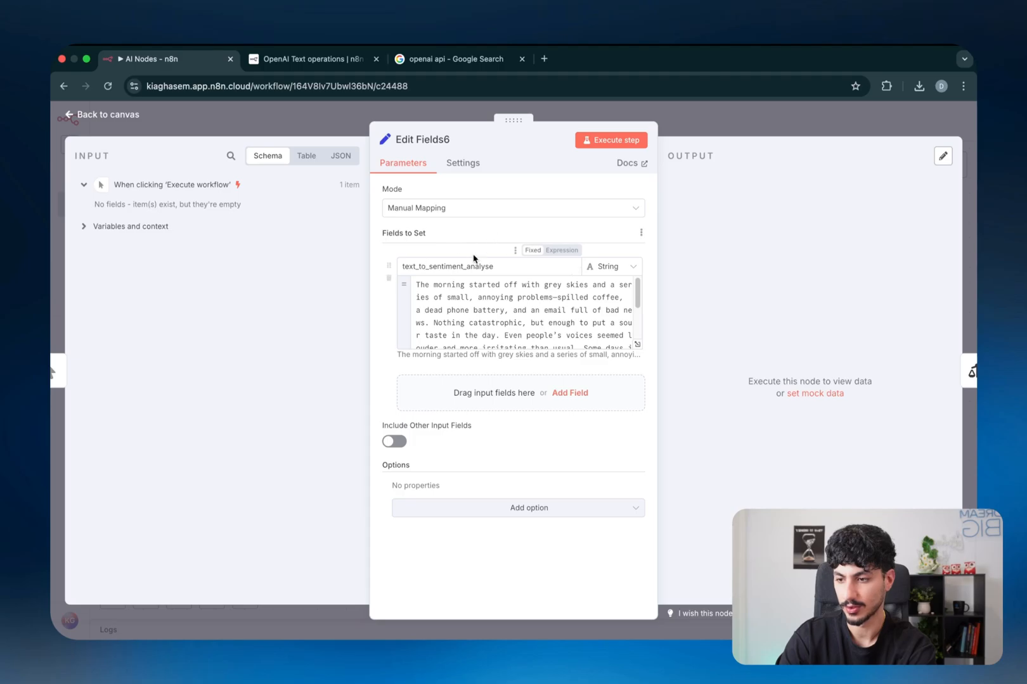
click(604, 145)
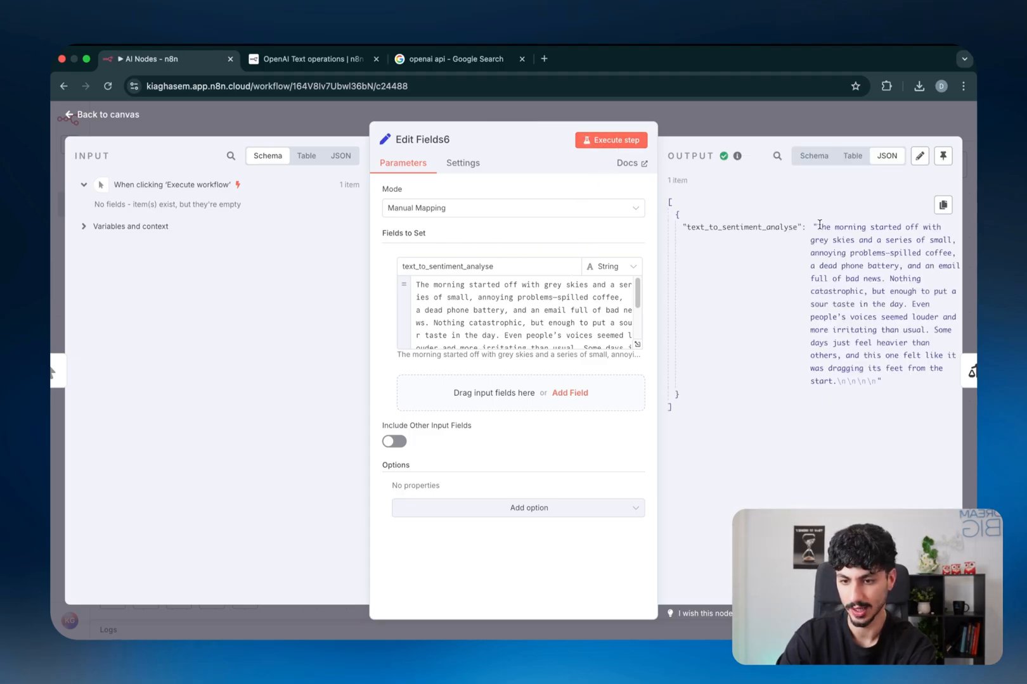
drag(819, 225, 833, 249)
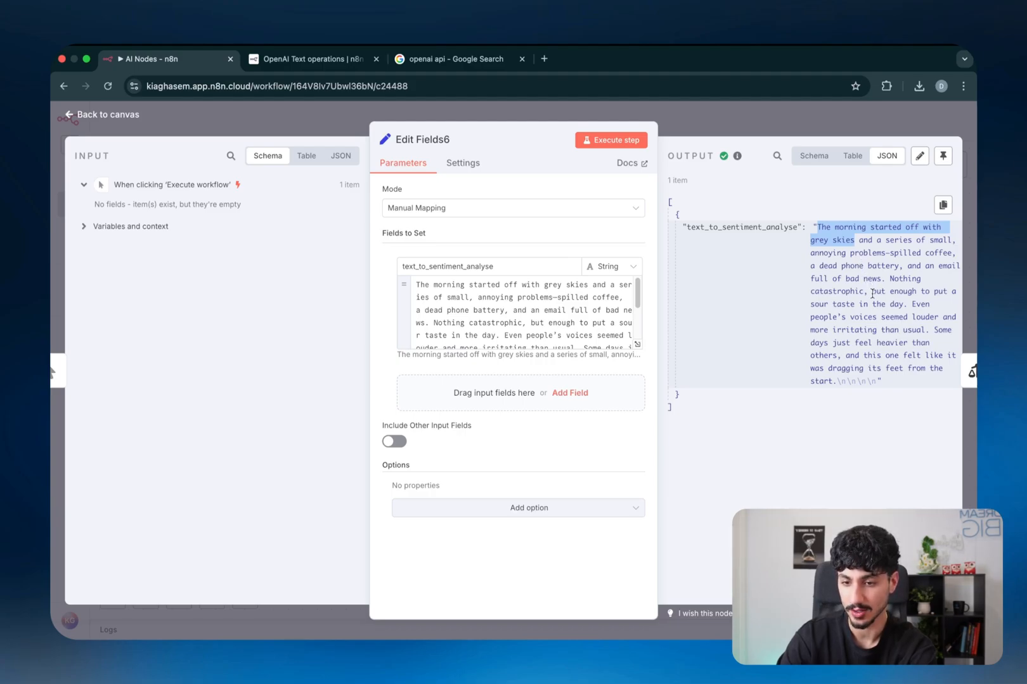
drag(884, 279, 819, 224)
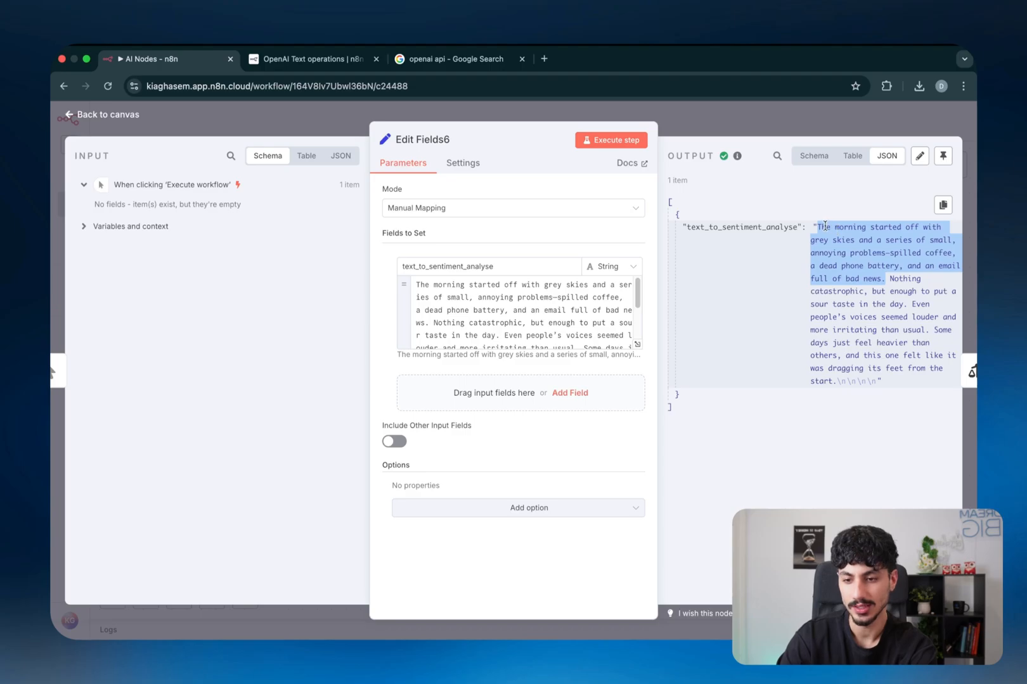
drag(818, 227, 864, 365)
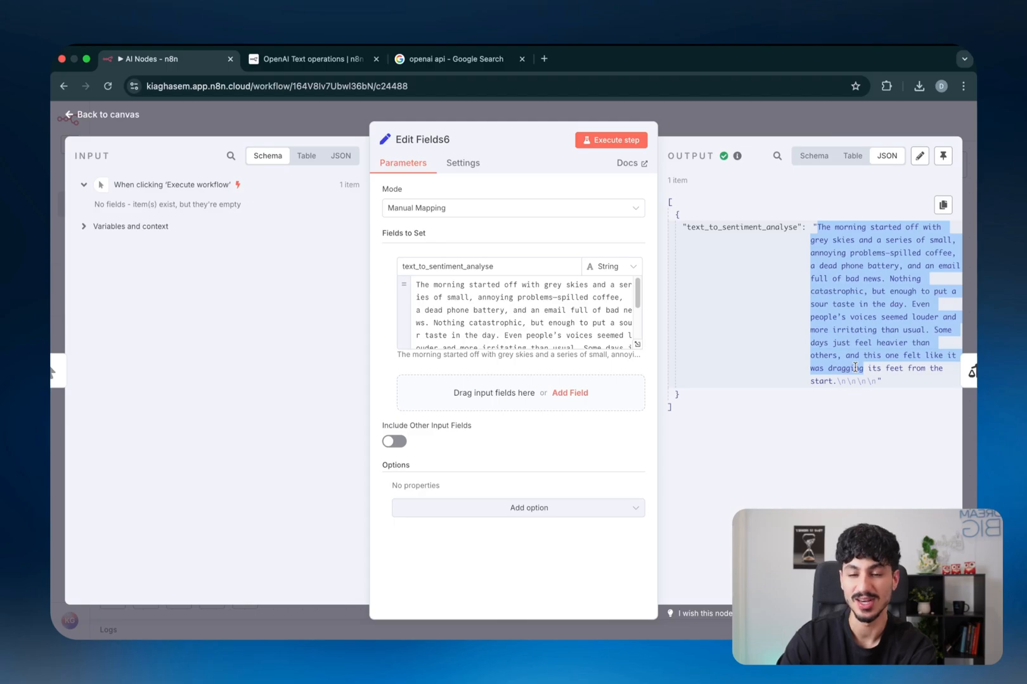
- Highlight the negative wording in the output text, such as "grey" and "dead phone", and close the Edit Fields6 node
double_click(821, 241)
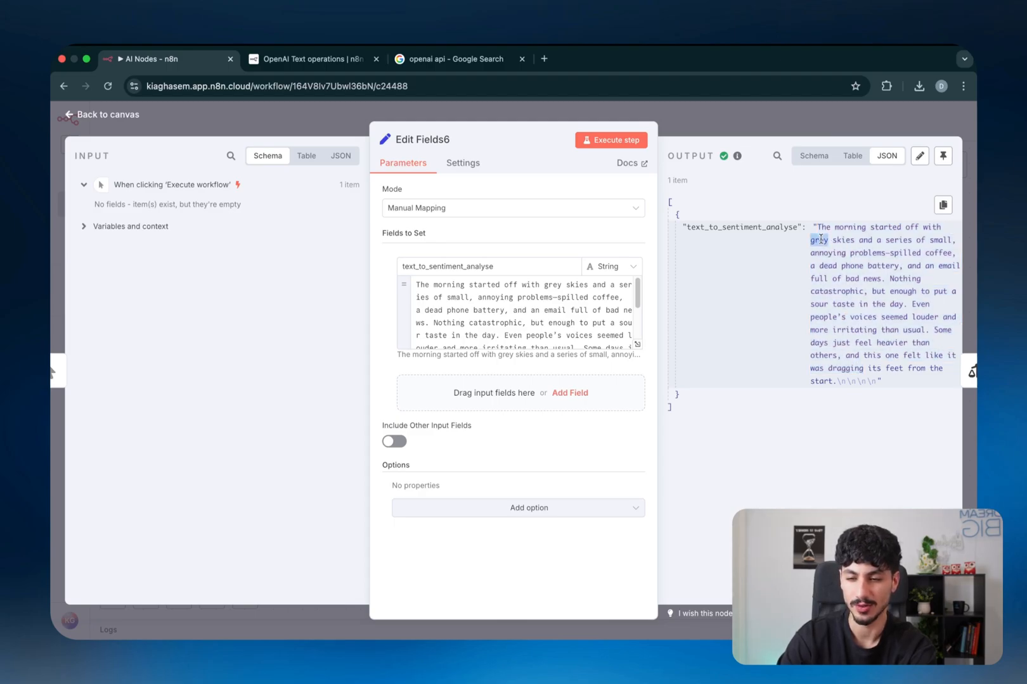
drag(822, 240, 857, 265)
double_click(839, 252)
double_click(834, 266)
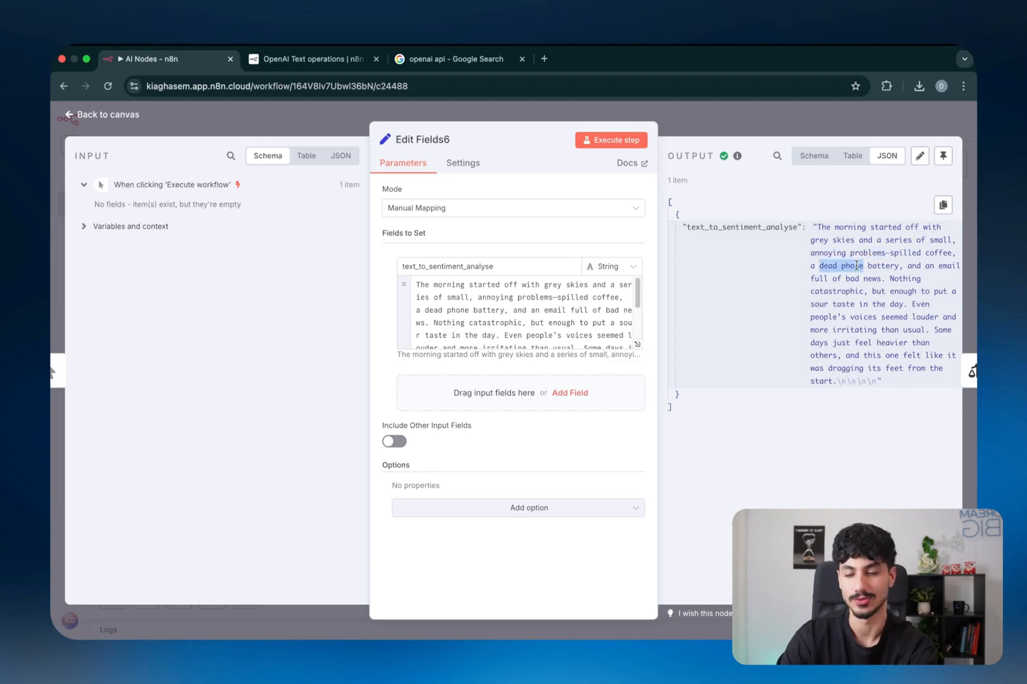
click(805, 111)
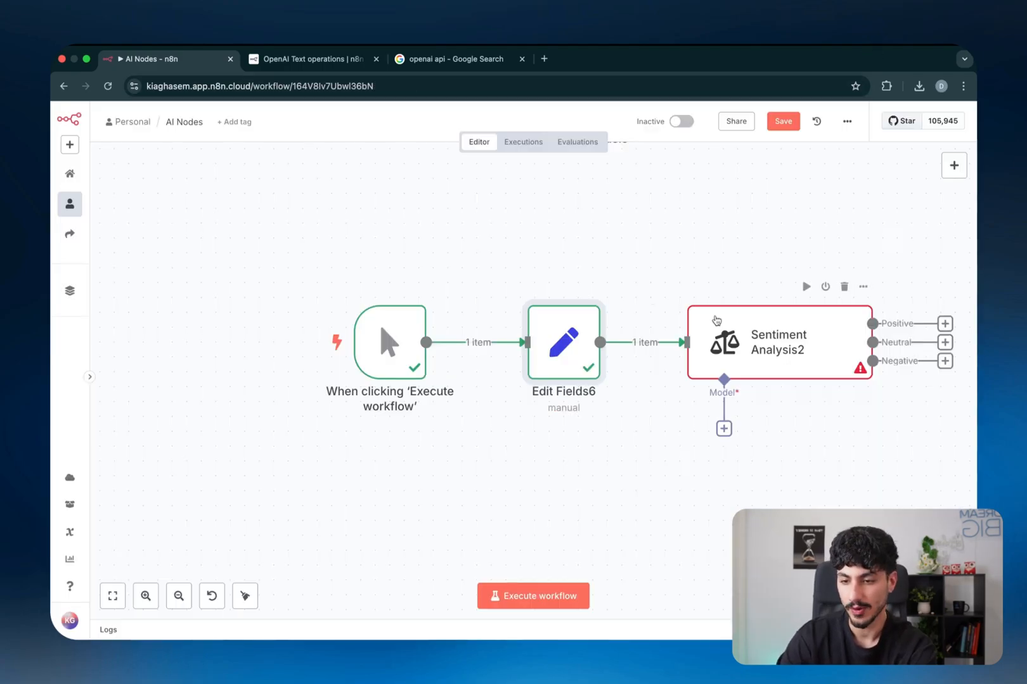
- Map the text_to_sentiment_analyse field from Edit Fields6 into Text to Analyze of the Sentiment Analysis2 node
double_click(716, 320)
click(528, 202)
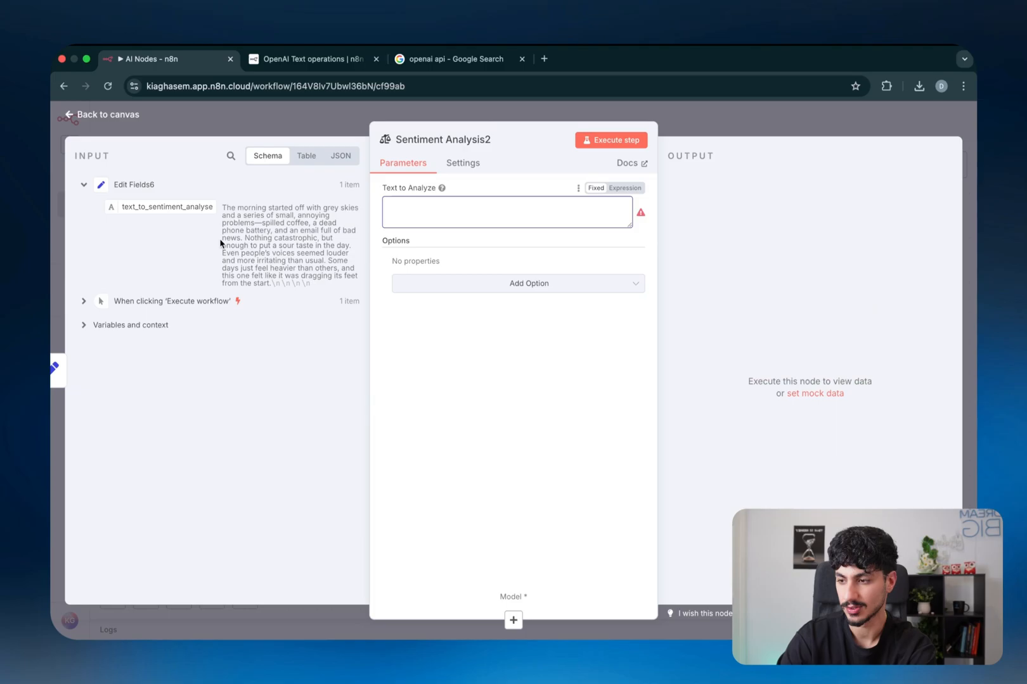
drag(191, 208, 412, 206)
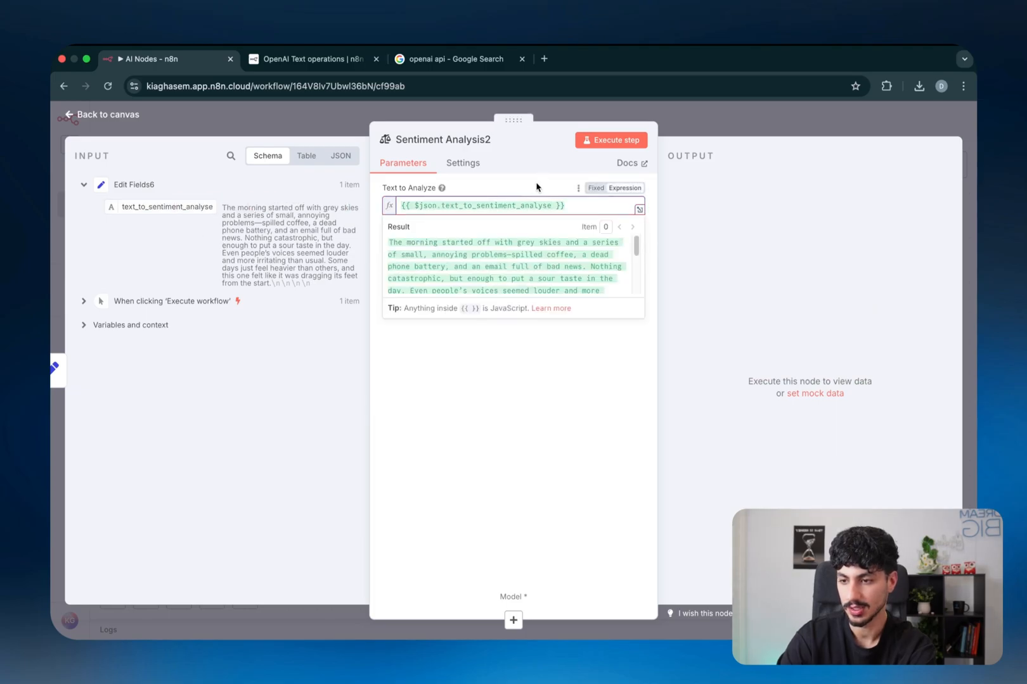
click(536, 187)
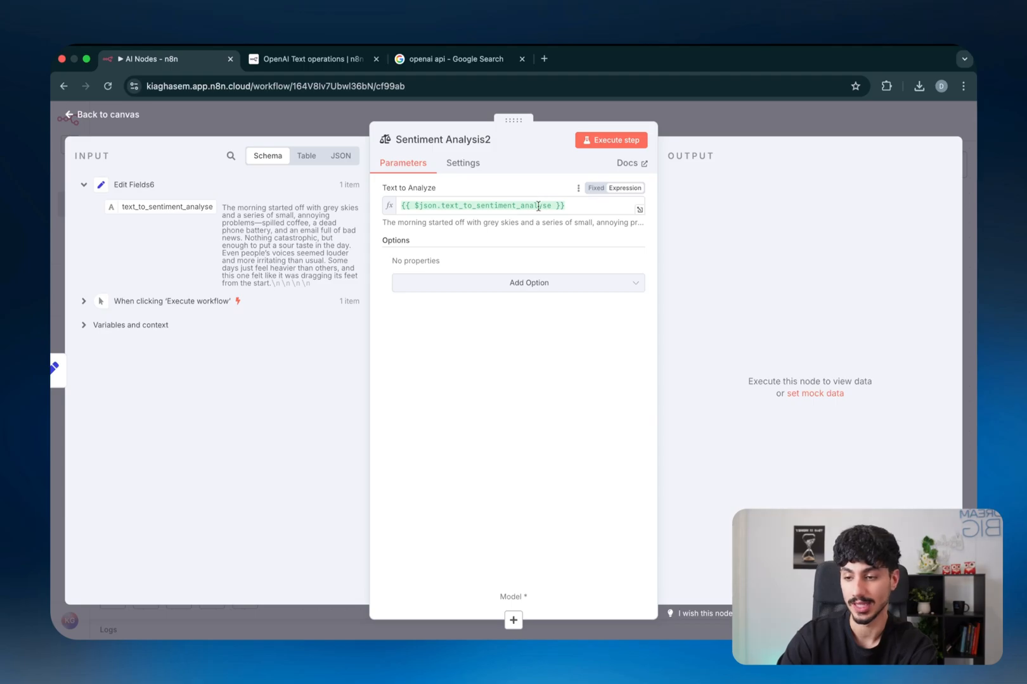
- Add the Sentiment Categories option to Sentiment Analysis2 and highlight its Positive, Neutral, Negative list
click(531, 283)
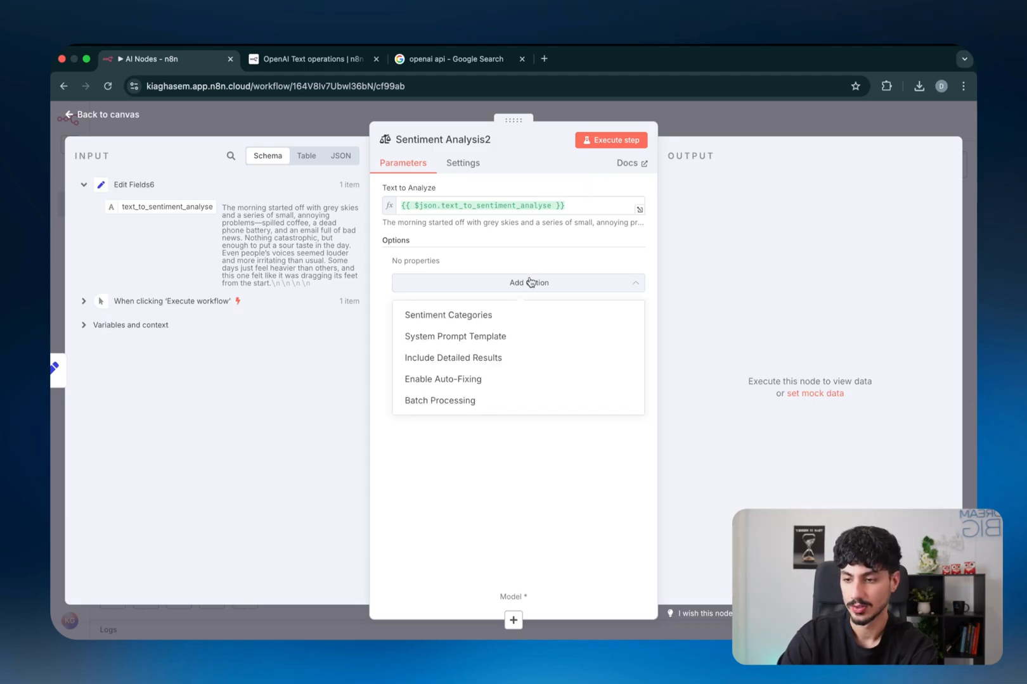
click(507, 316)
double_click(429, 284)
drag(429, 283, 502, 285)
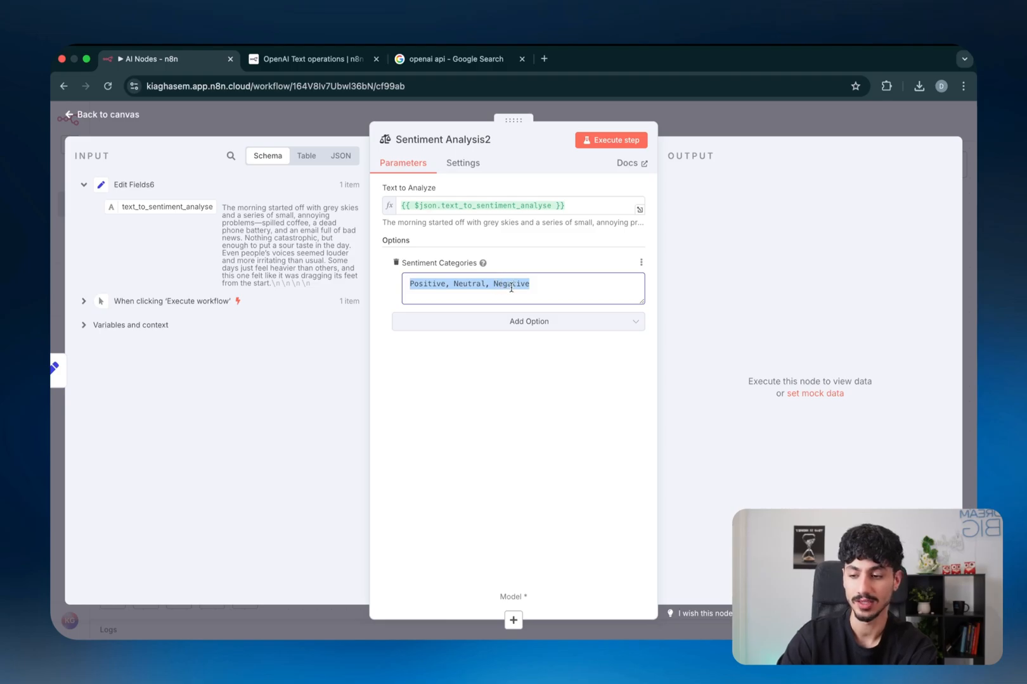
- Add the System Prompt Template option to look at its default prompt, and remove the option again
click(464, 328)
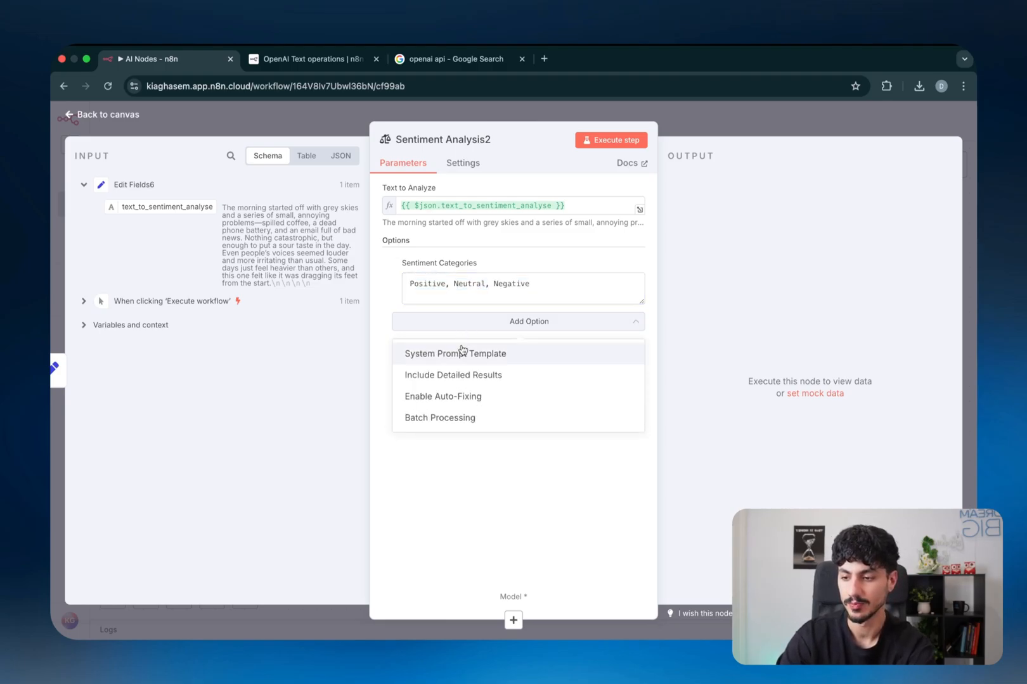
click(461, 353)
double_click(470, 321)
drag(470, 324, 413, 326)
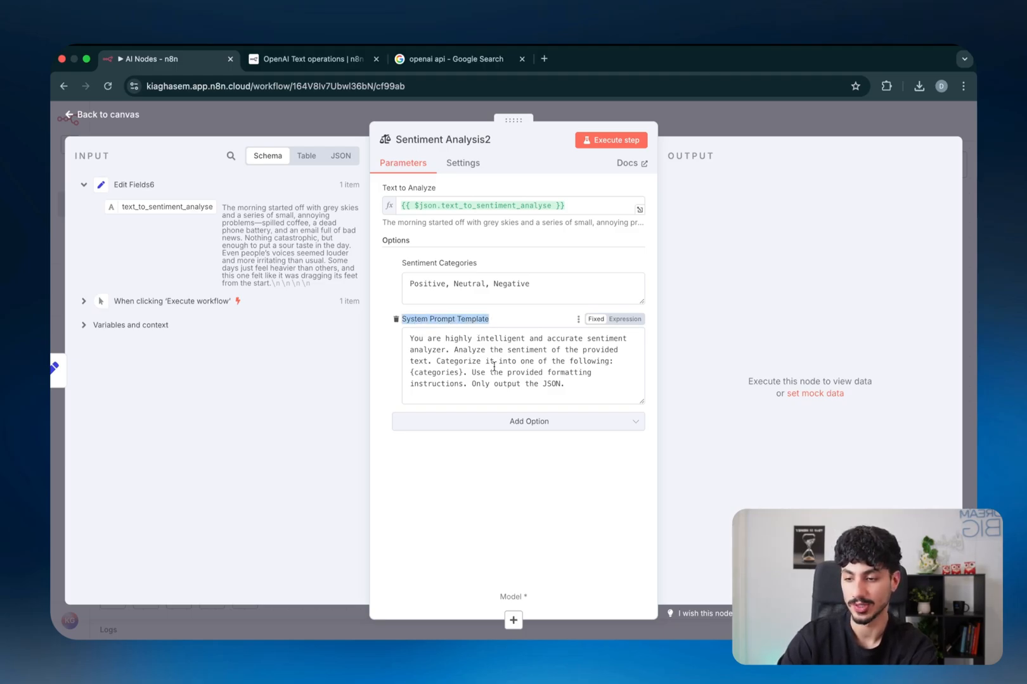
click(396, 320)
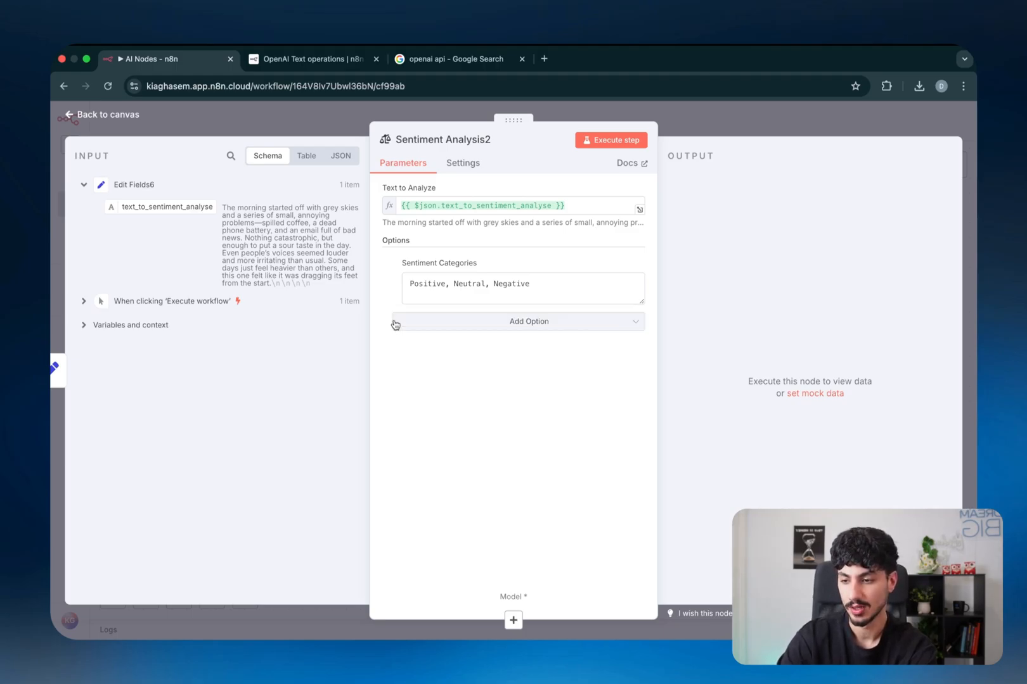
- Add the Include Detailed Results option, then try executing the Sentiment Analysis2 node without a model and close it
click(447, 323)
click(457, 376)
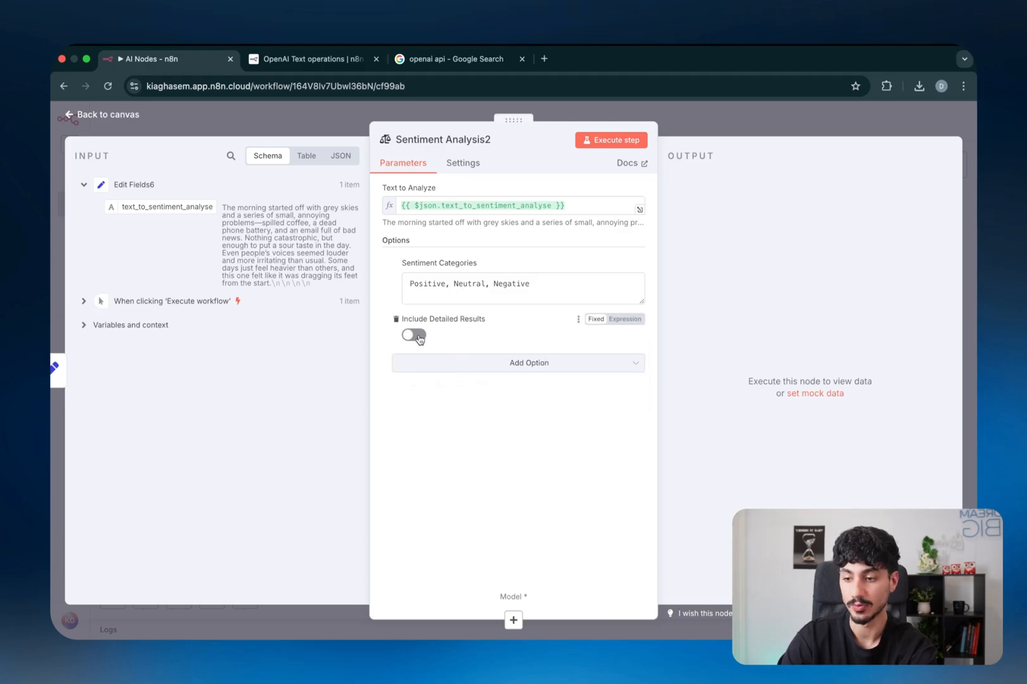
click(425, 365)
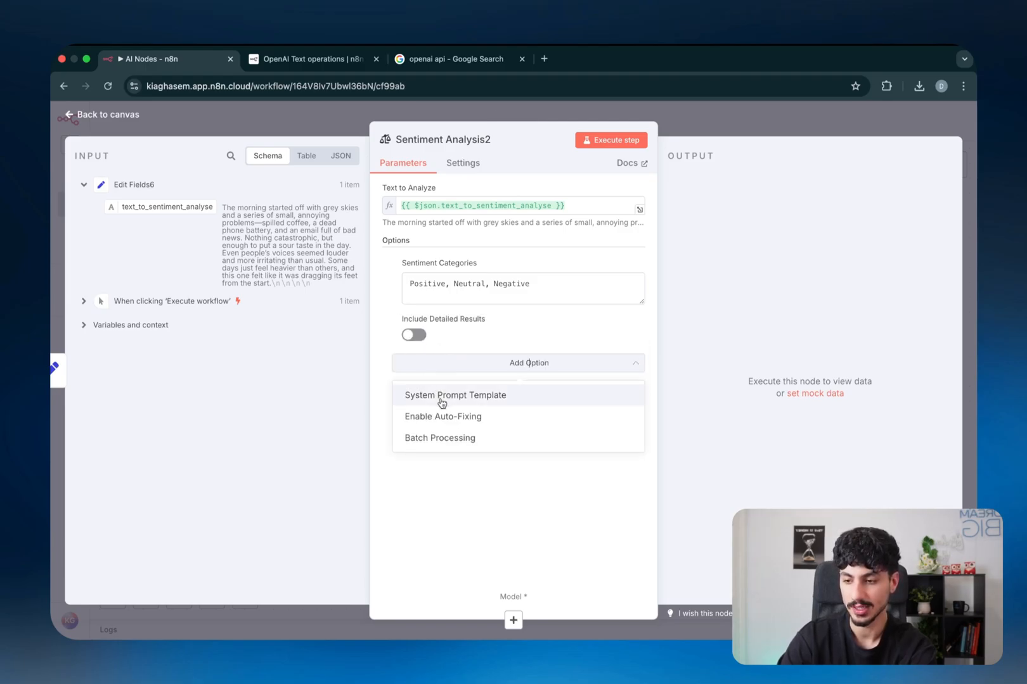
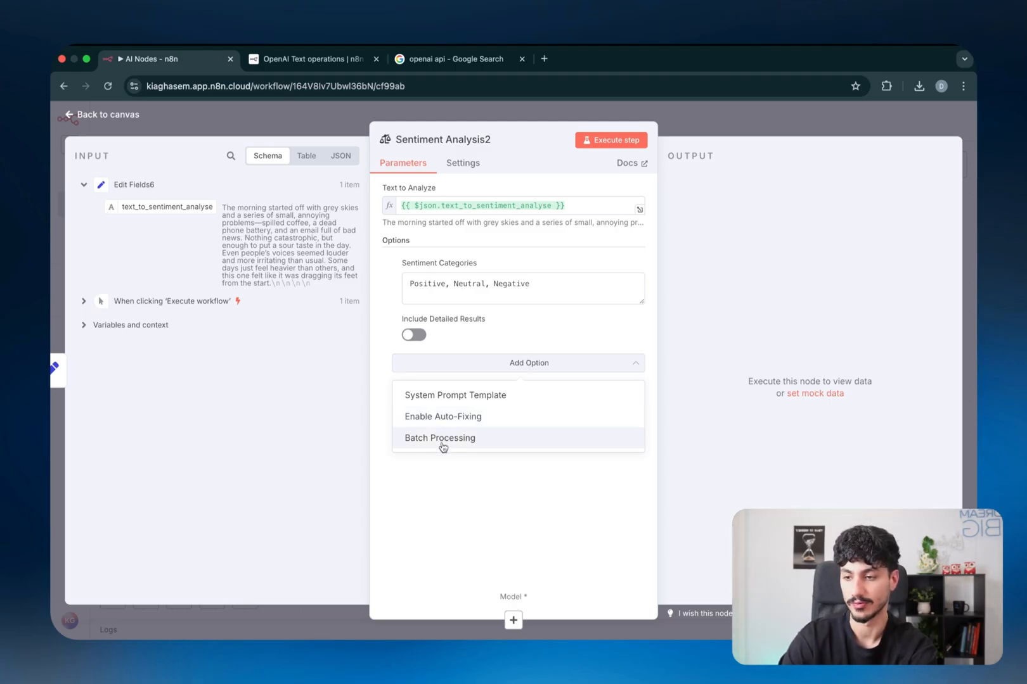
click(612, 143)
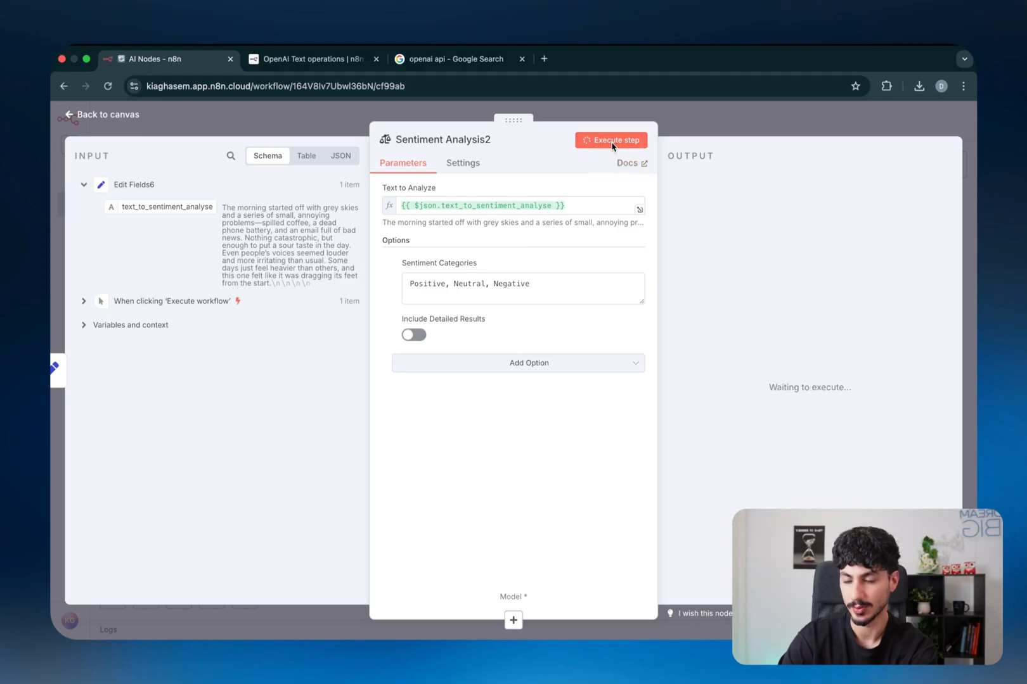
click(680, 125)
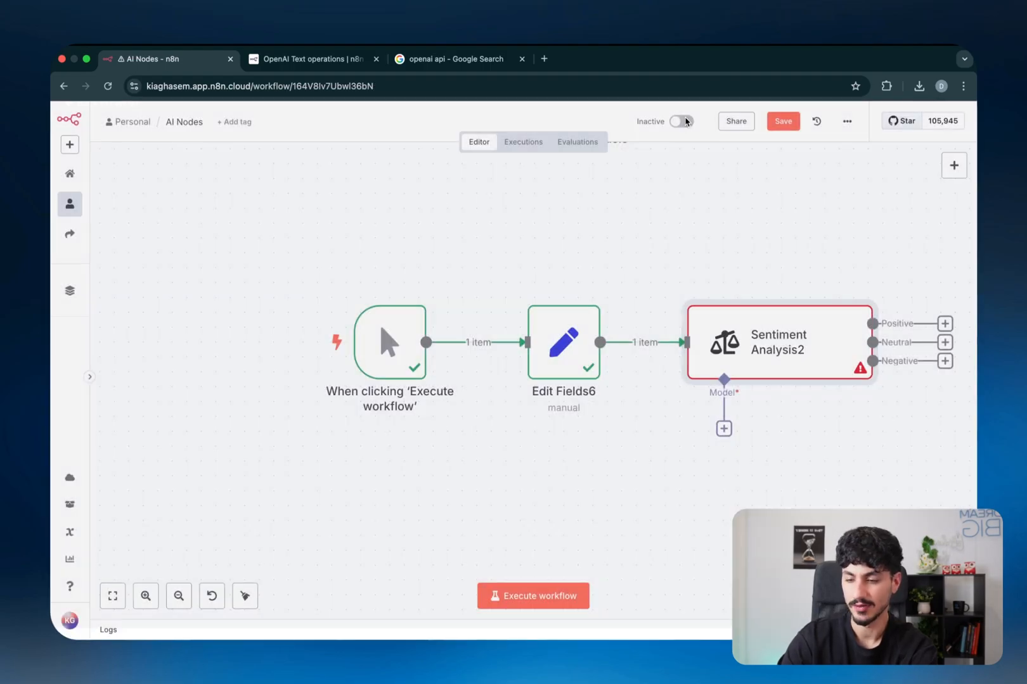
- Attach an OpenAI Chat Model to the Model input of Sentiment Analysis2 and close its settings
click(683, 430)
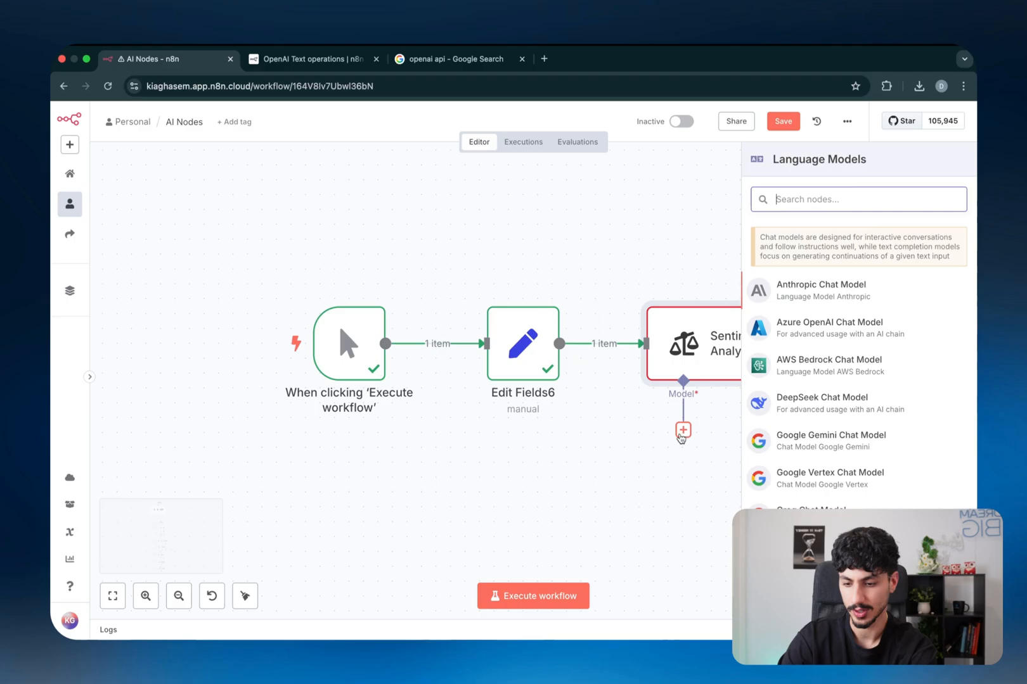
text(open)
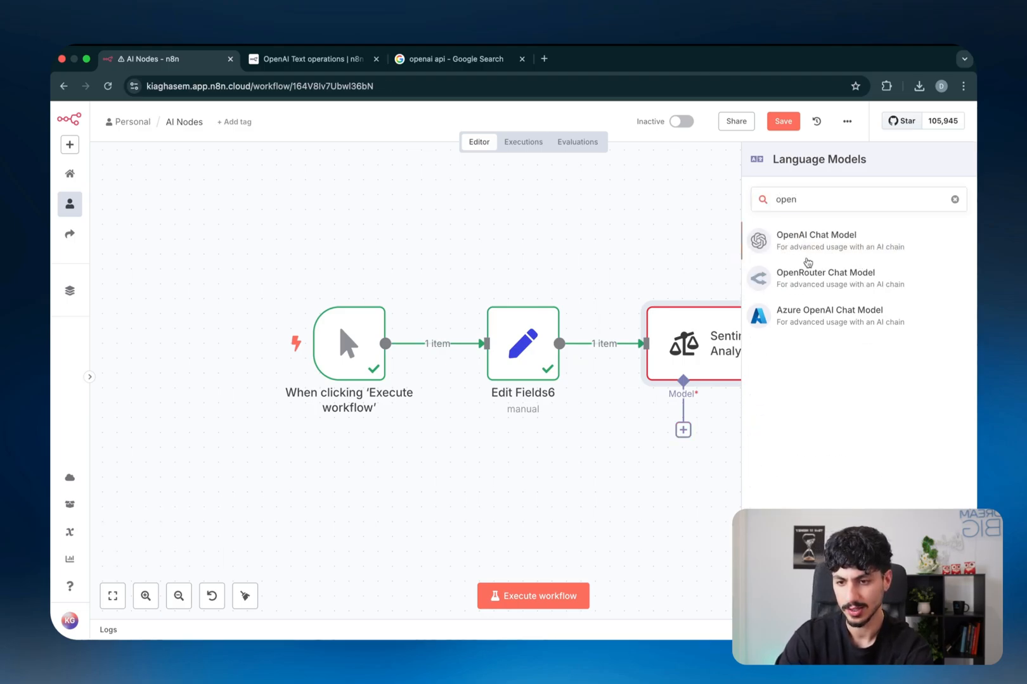
click(859, 248)
click(714, 135)
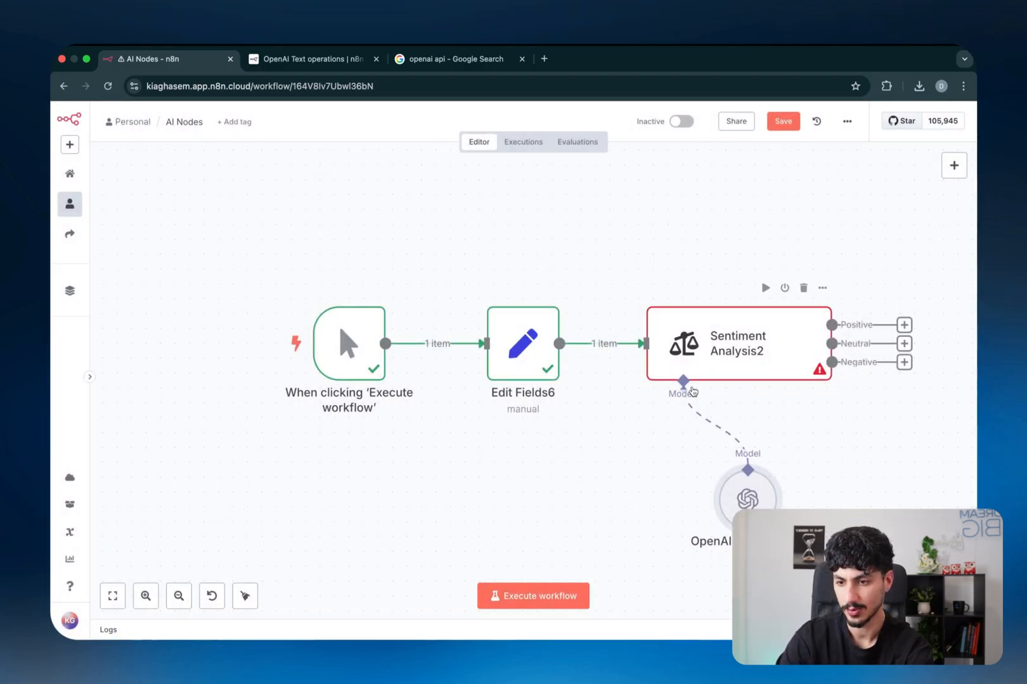
double_click(743, 493)
click(455, 196)
key(Escape)
key(Escape)
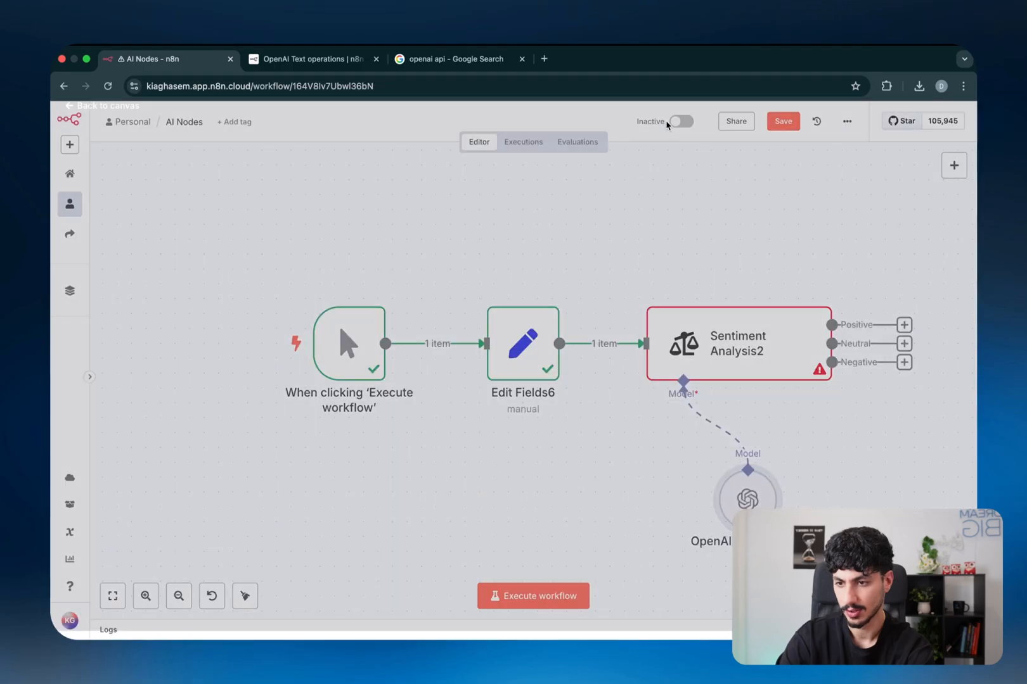
- Execute the Sentiment Analysis2 node with the connected chat model and return to the canvas
double_click(774, 352)
click(624, 140)
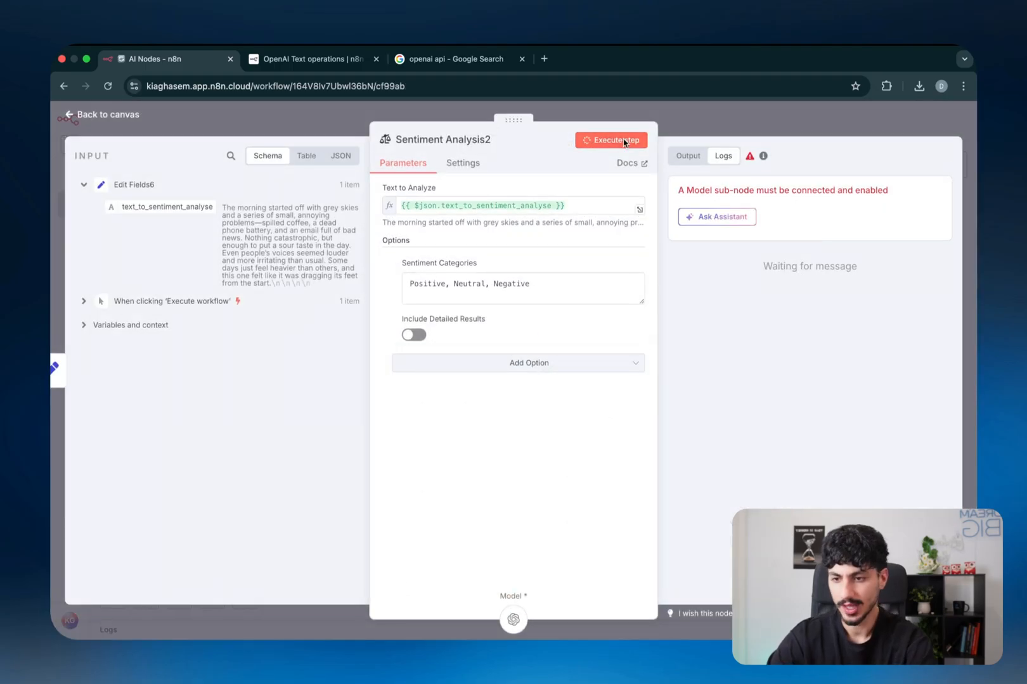
key(Escape)
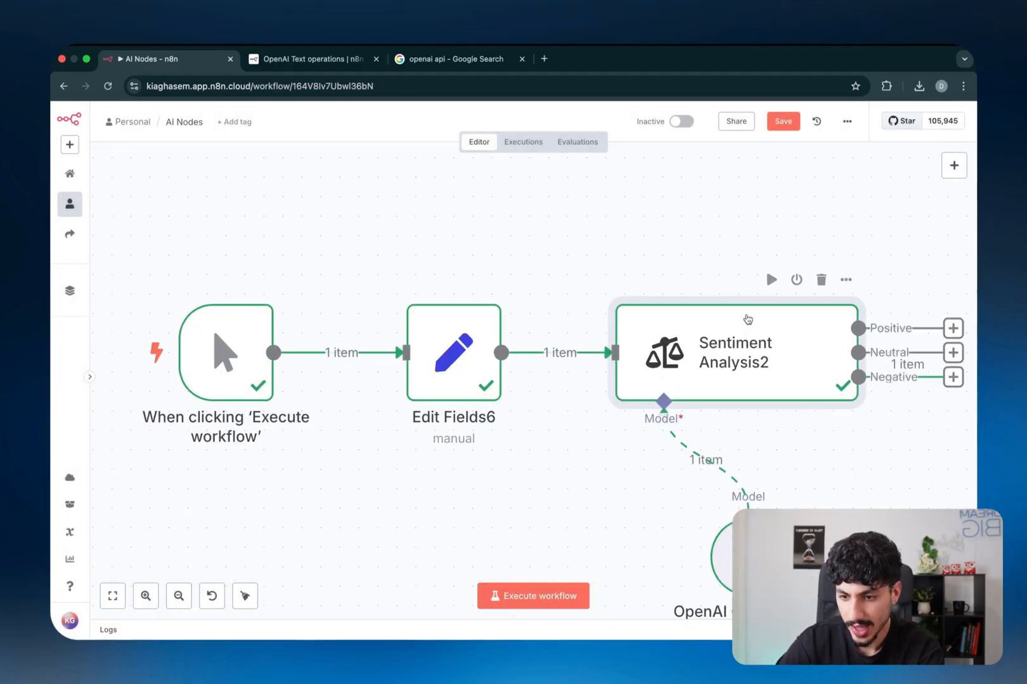
- Draw a blue line along the input of Sentiment Analysis2 and blue arrows along its Positive and Neutral outputs
scroll(748, 318, right, 5)
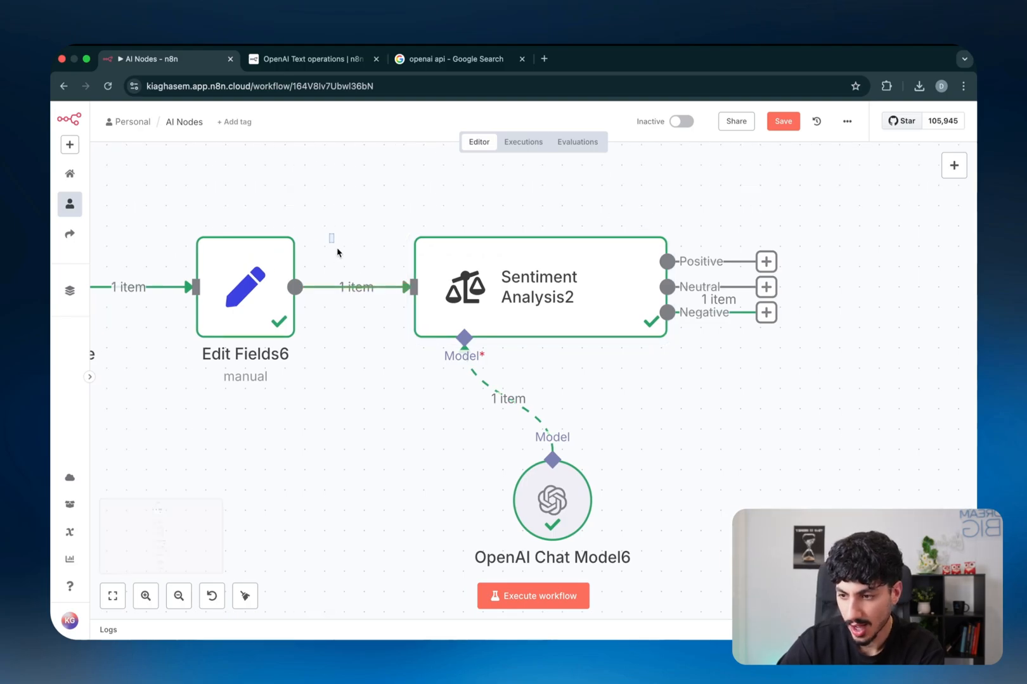
scroll(390, 381, right, 5)
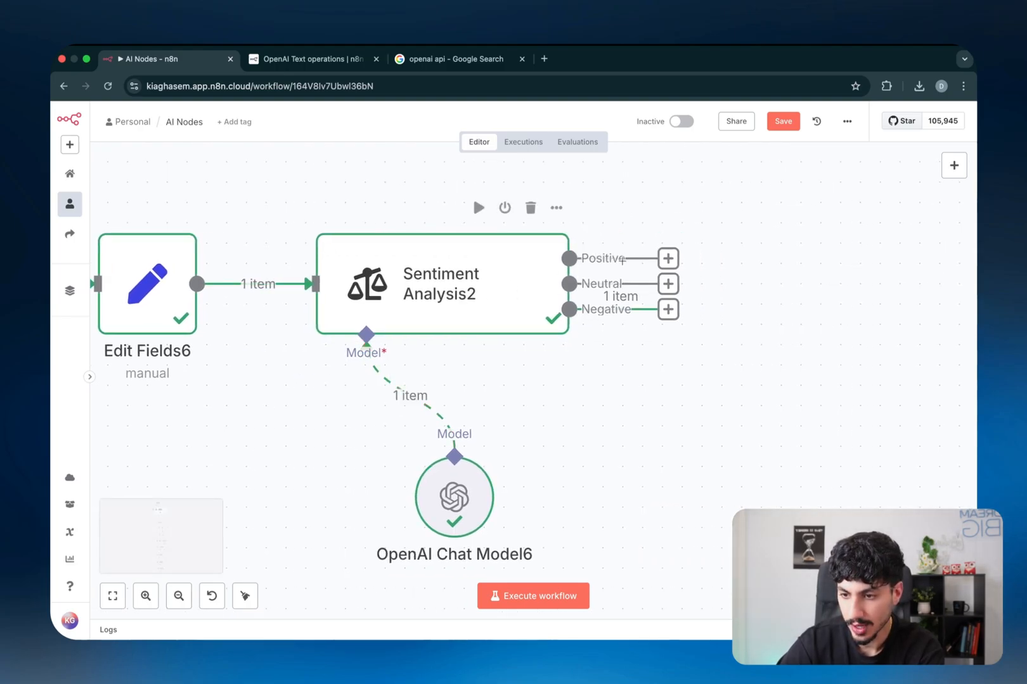
key(ctrl+shift+a)
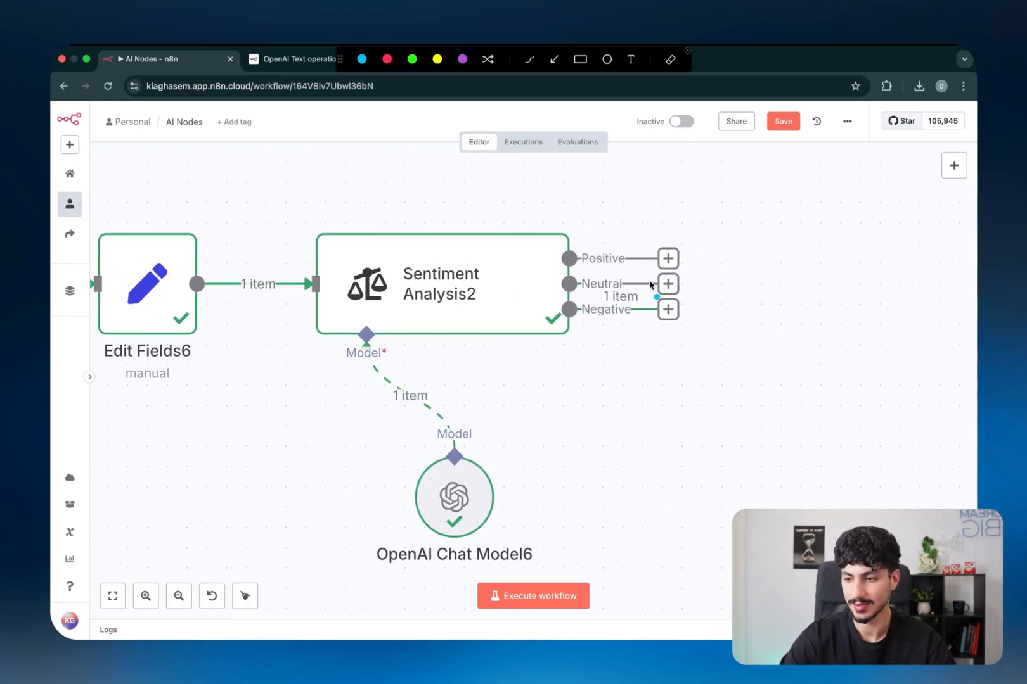
drag(233, 270, 303, 283)
drag(574, 259, 671, 264)
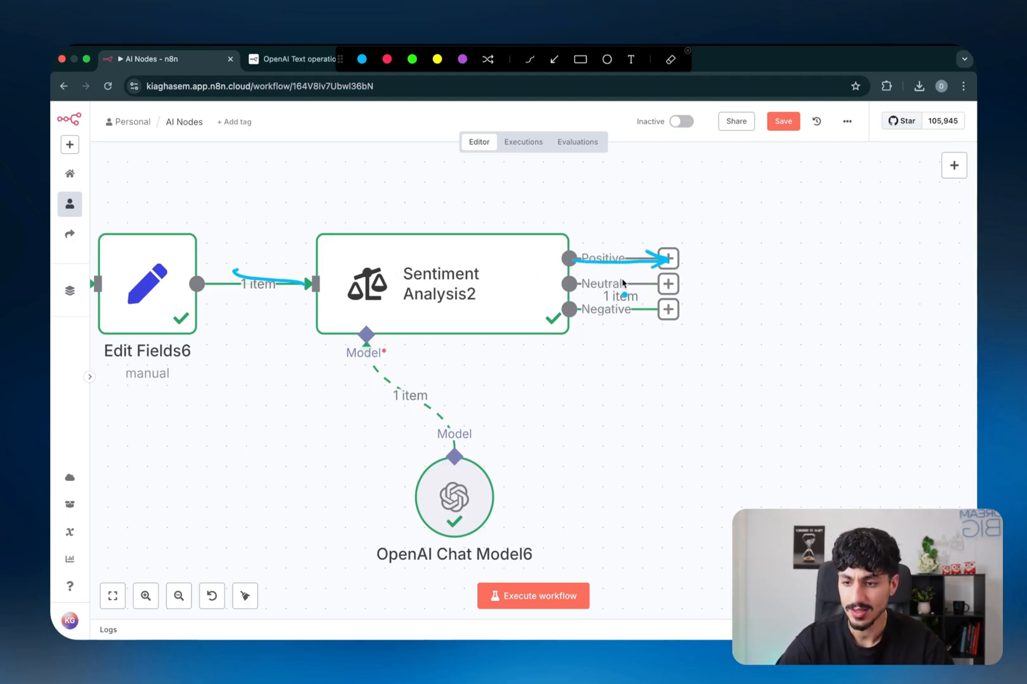
mouse_move(575, 284)
mouse_down()
mouse_move(664, 282)
mouse_move(662, 292)
mouse_up()
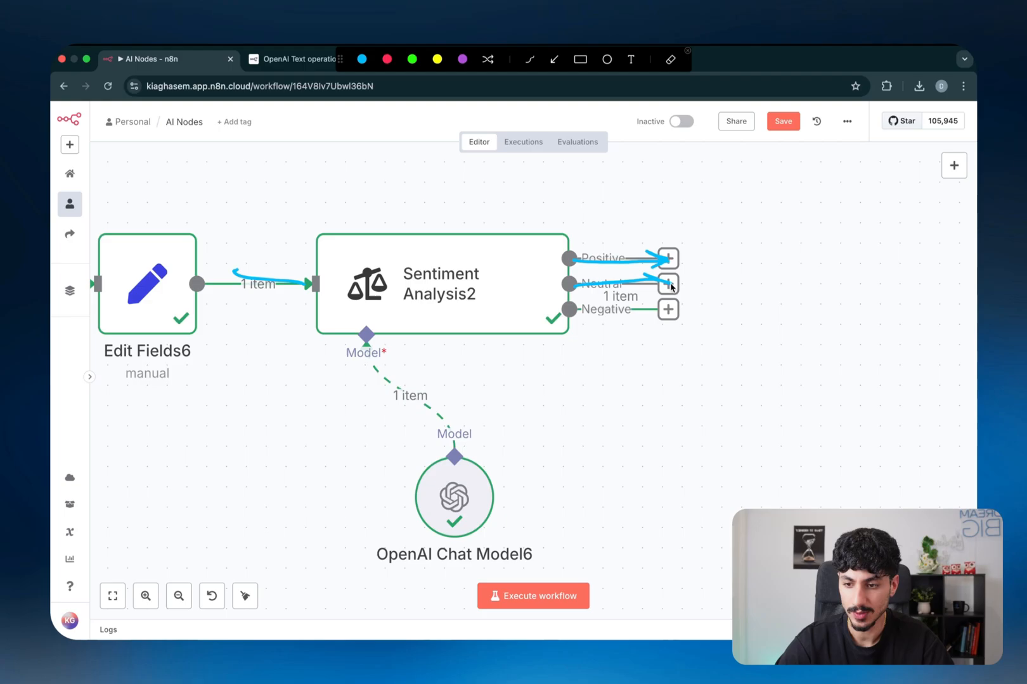
- Clear the arrows, circle the Negative output and Edit Fields6 in blue, and draw a line towards Sentiment Analysis2
mouse_move(581, 325)
mouse_down()
mouse_move(656, 316)
mouse_move(574, 320)
mouse_move(624, 288)
mouse_move(648, 303)
mouse_move(651, 331)
mouse_up()
key(Escape)
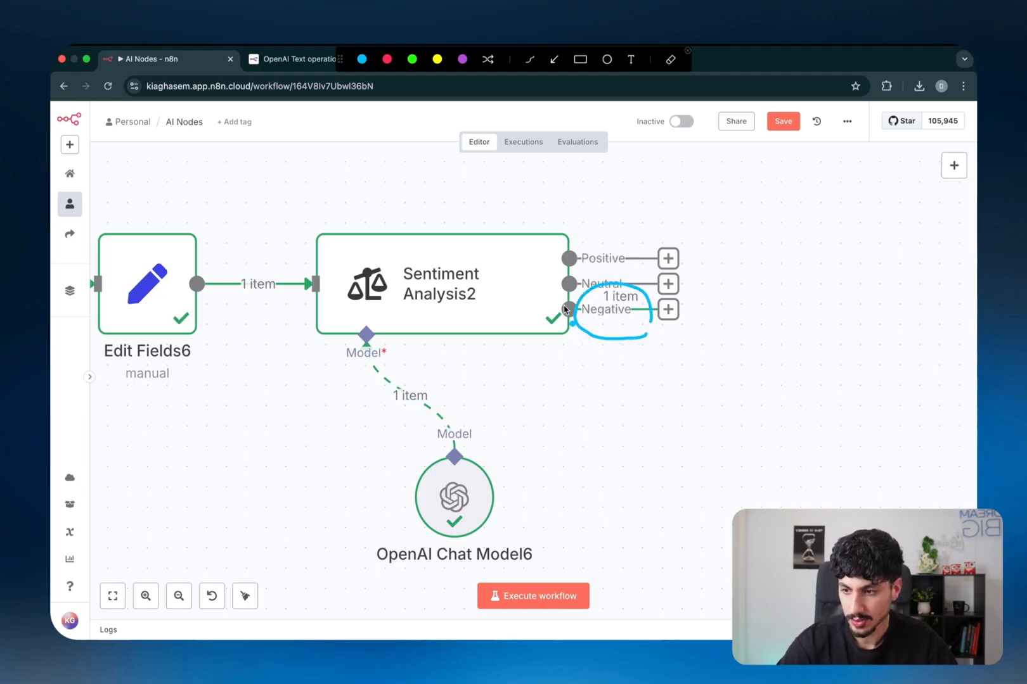
mouse_move(228, 355)
mouse_down()
mouse_move(133, 287)
mouse_move(257, 306)
mouse_move(326, 341)
mouse_up()
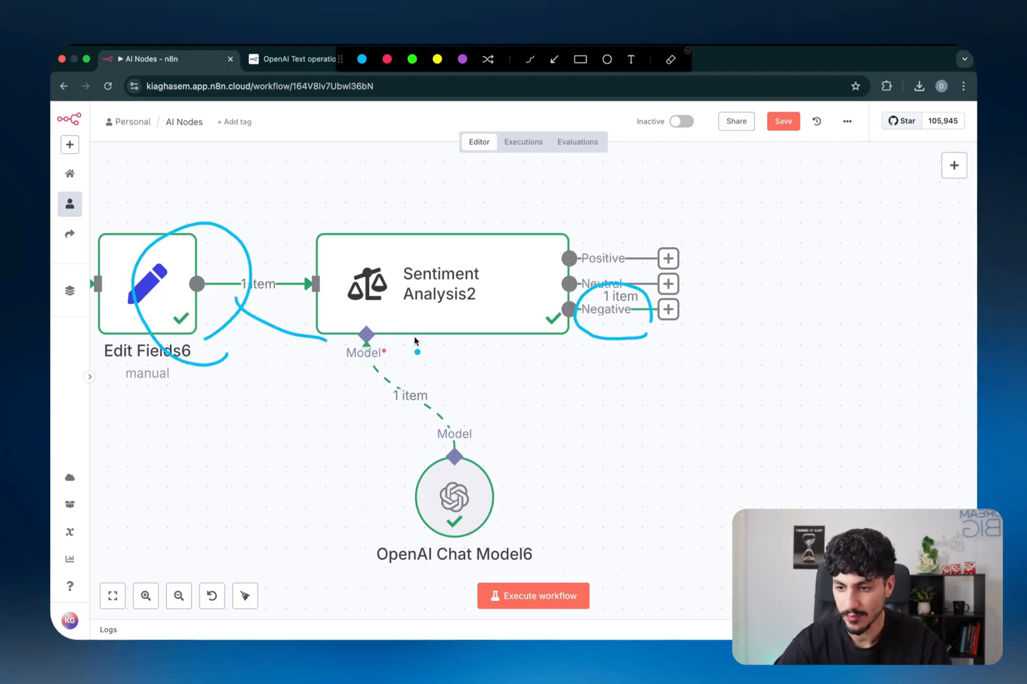
- Open Sentiment Analysis2 and compare the output of its Negative, Neutral and Positive branches
double_click(494, 266)
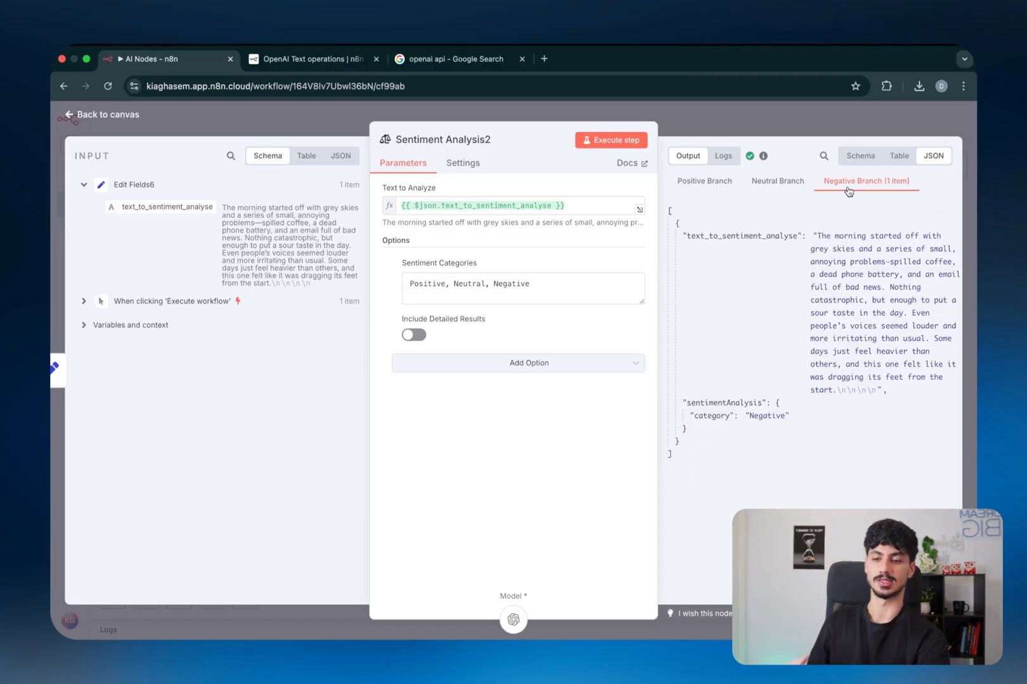
click(779, 184)
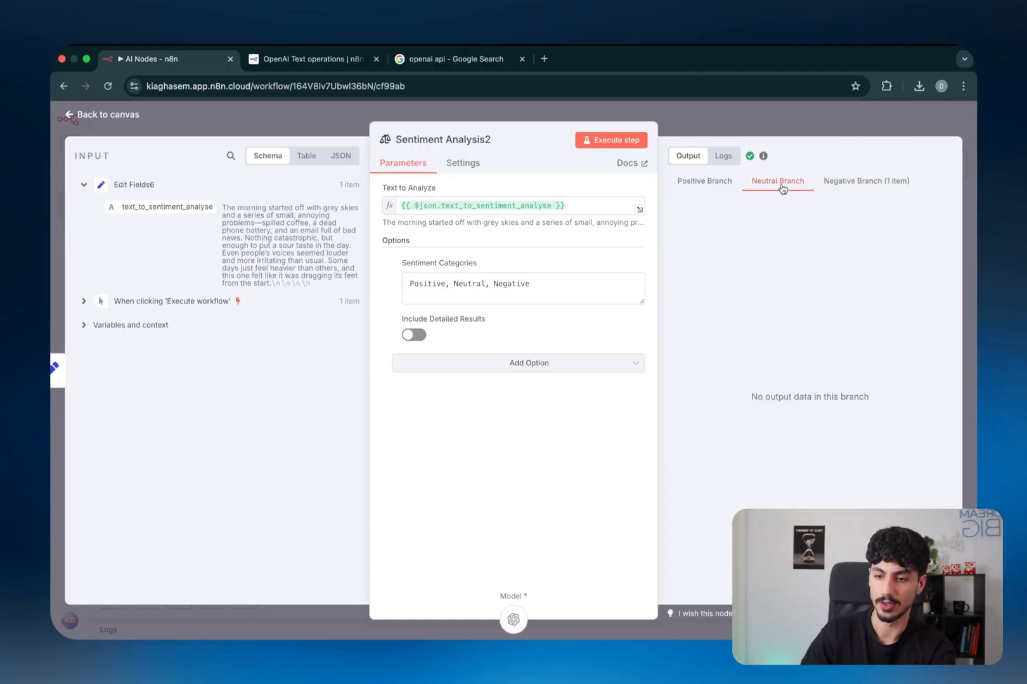
click(713, 183)
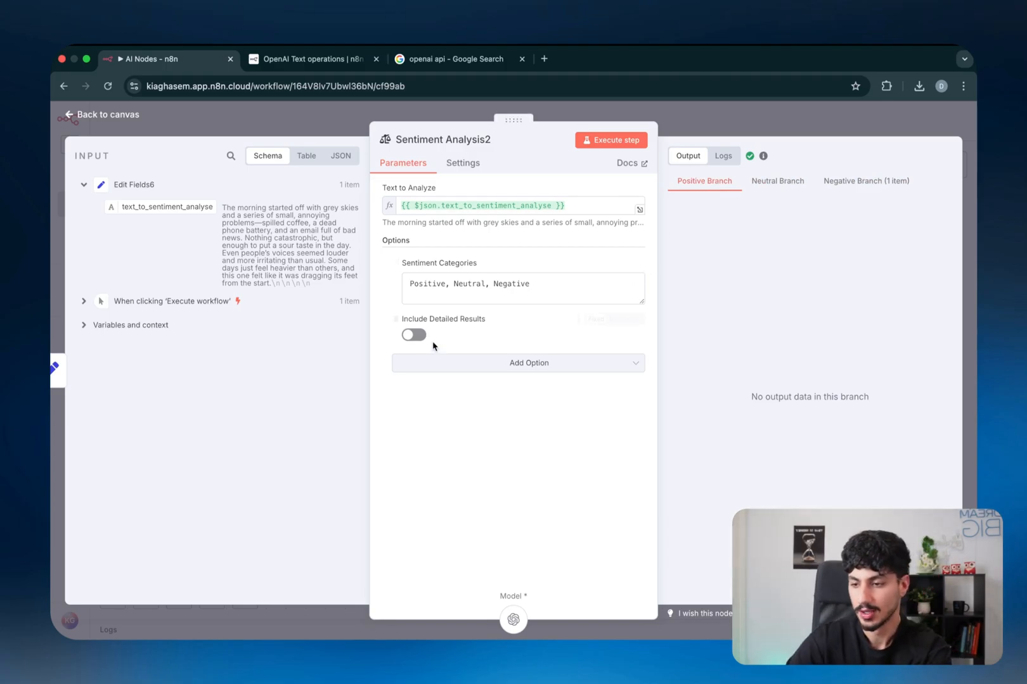
- Turn on Include Detailed Results, execute Sentiment Analysis2 again and examine the sentimentAnalysis data in the Negative Branch
click(413, 335)
click(610, 140)
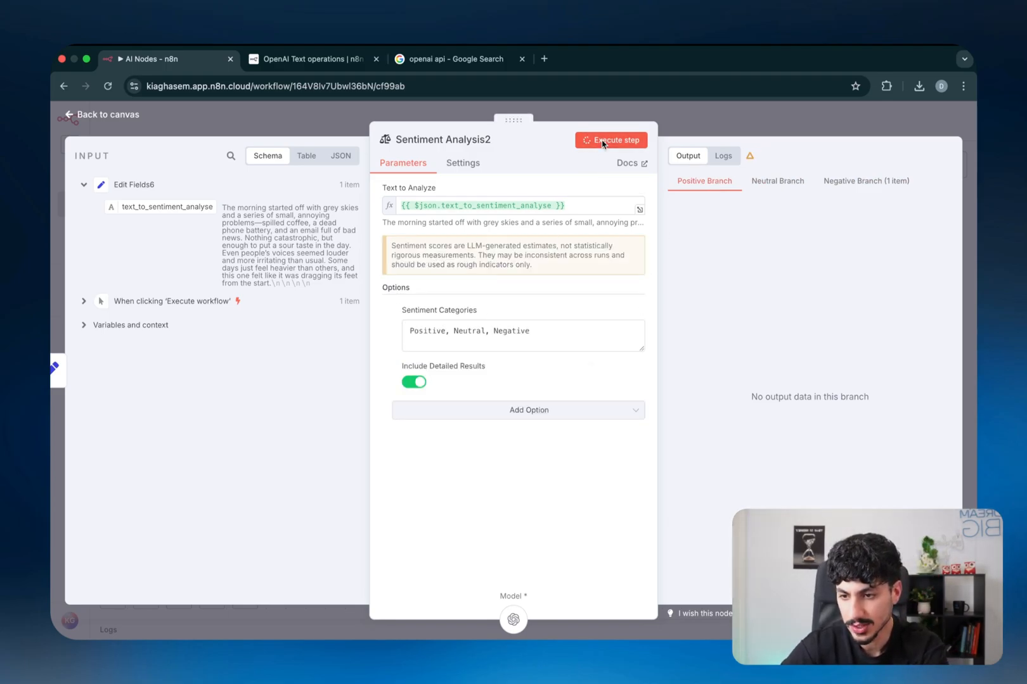
click(828, 180)
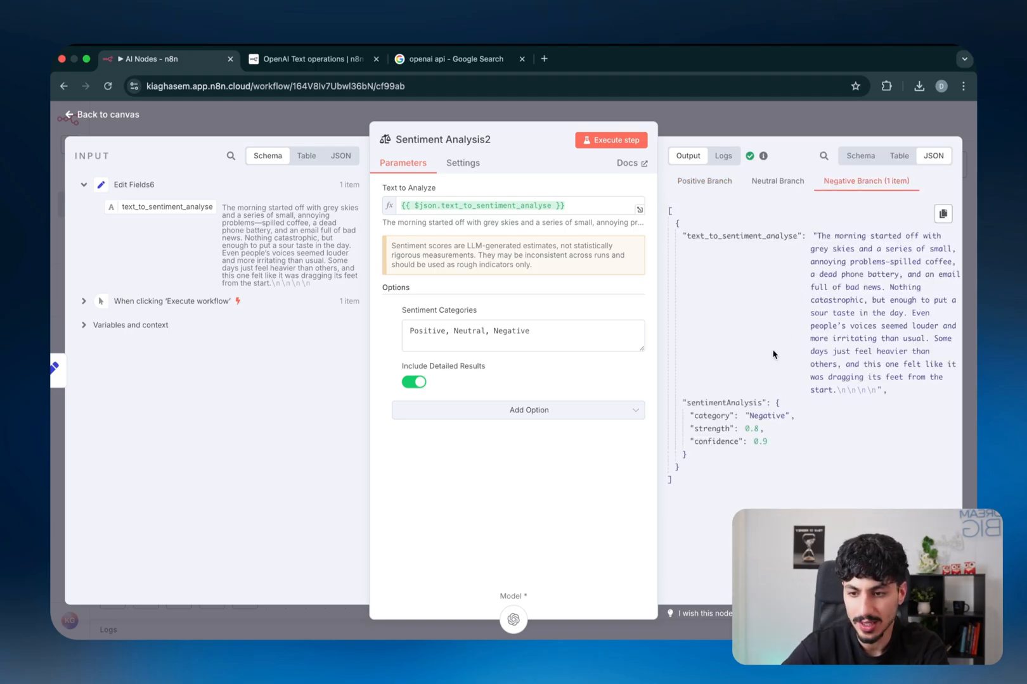
double_click(737, 402)
drag(737, 402, 736, 417)
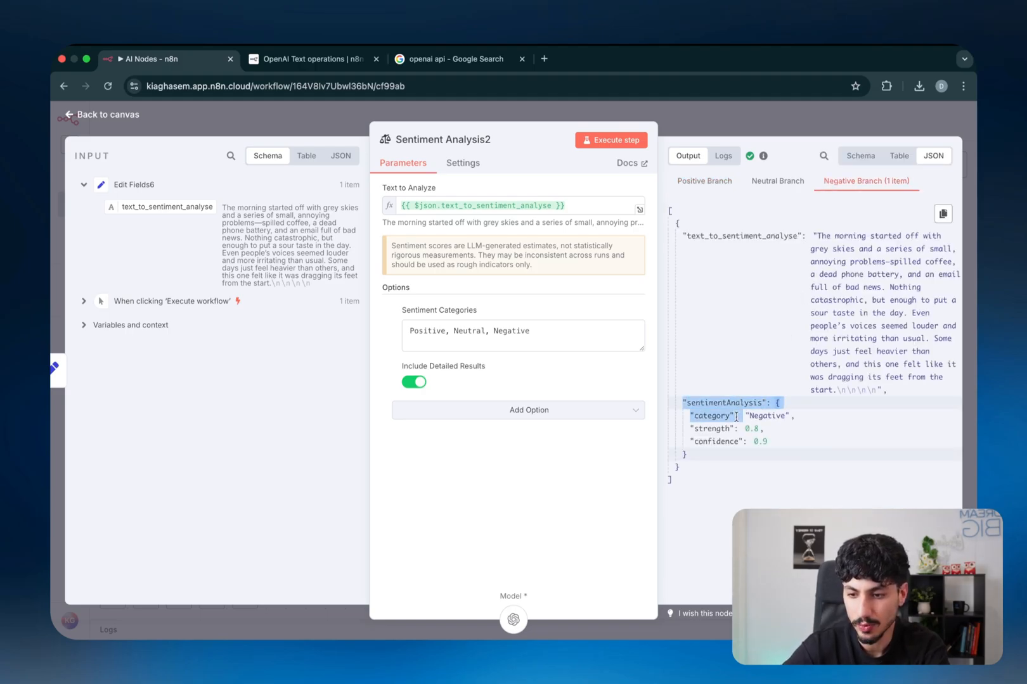
- Examine the category, strength and confidence entries of sentimentAnalysis in the Negative Branch output
click(736, 419)
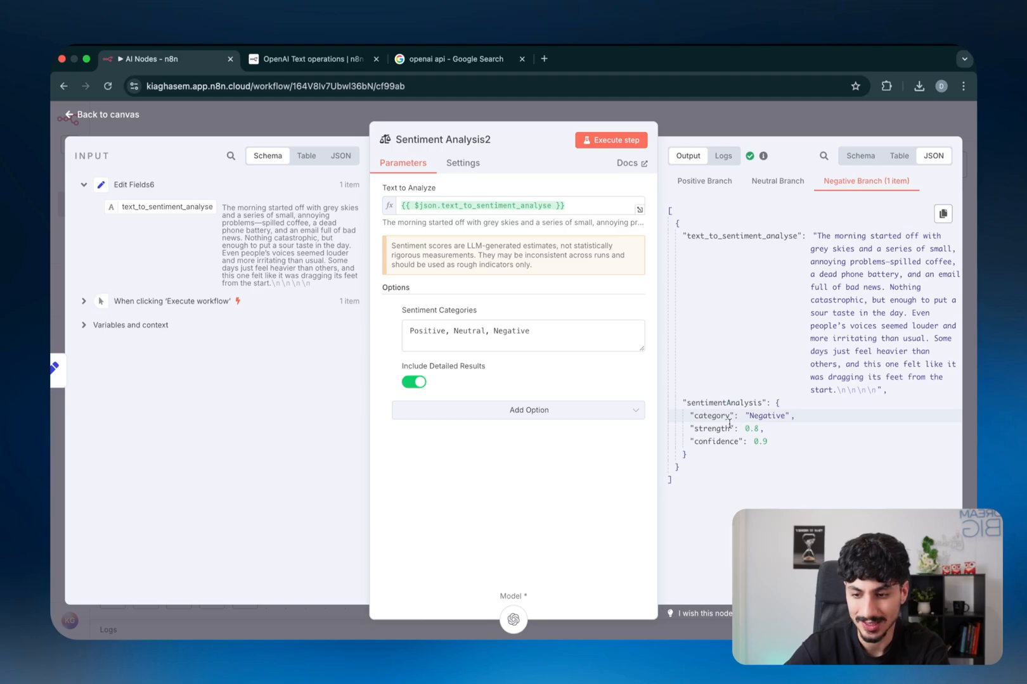
double_click(729, 428)
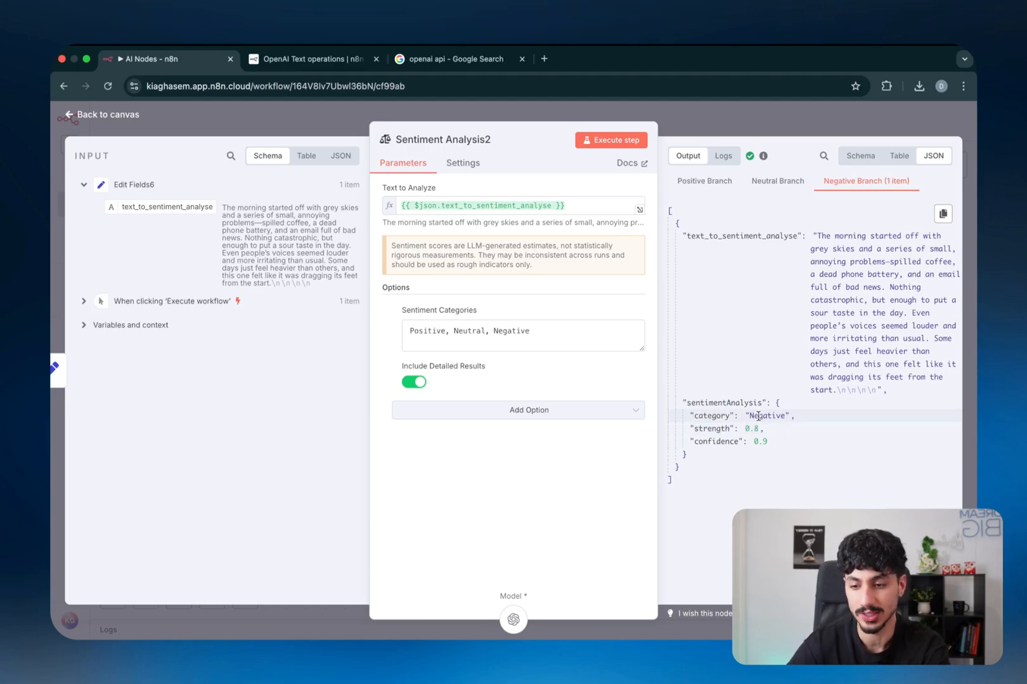
double_click(761, 416)
double_click(751, 428)
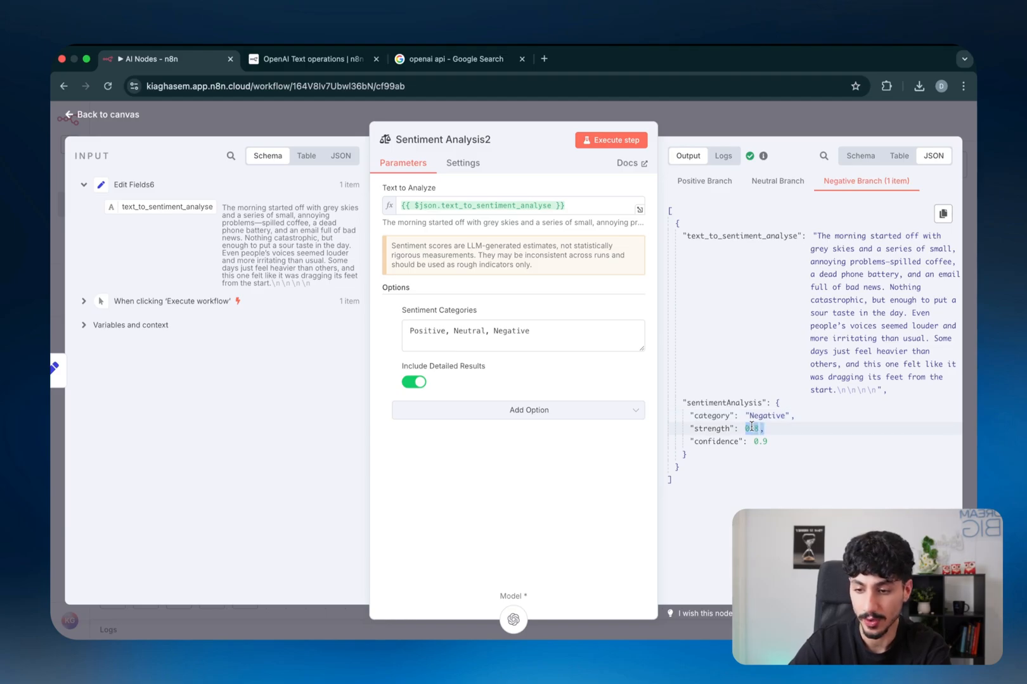
double_click(723, 442)
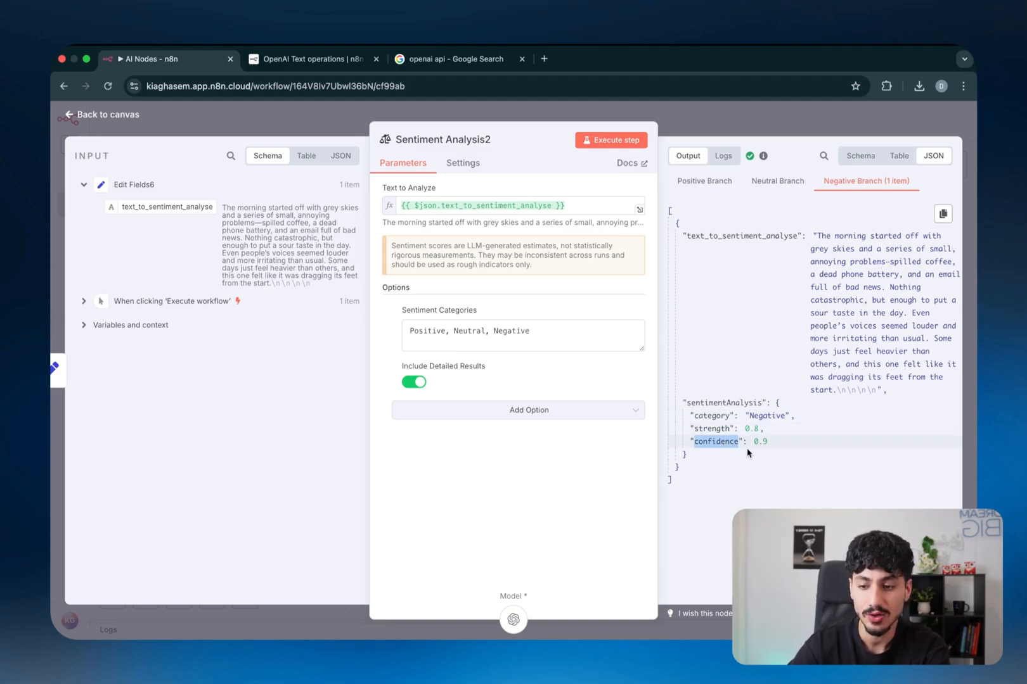
drag(769, 443, 753, 445)
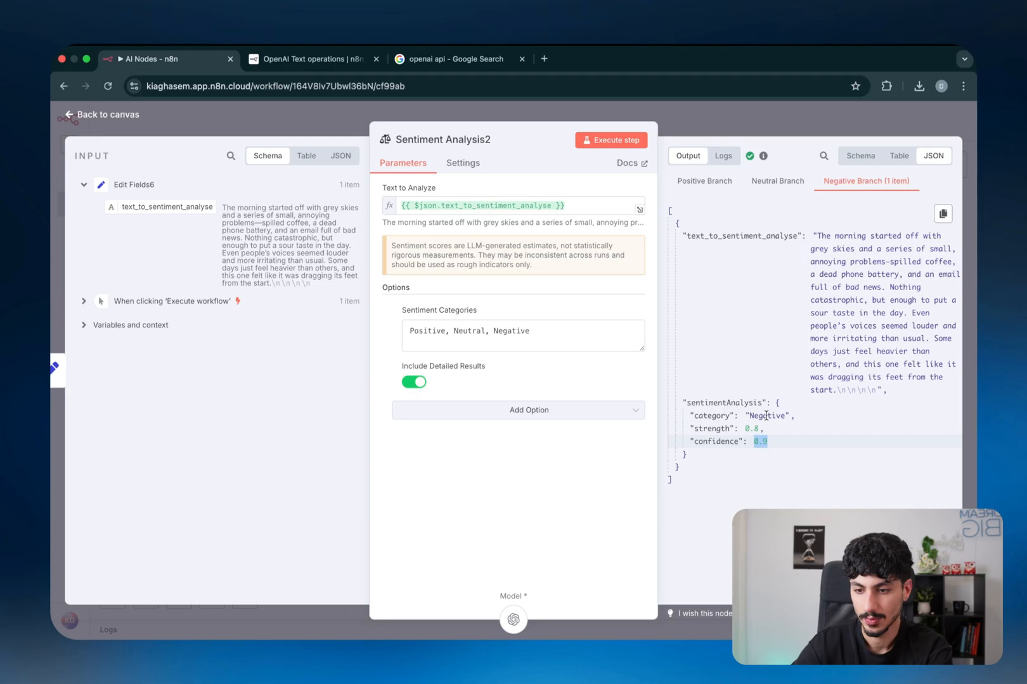
mouse_move(761, 430)
mouse_down()
mouse_move(702, 429)
mouse_move(766, 442)
mouse_up()
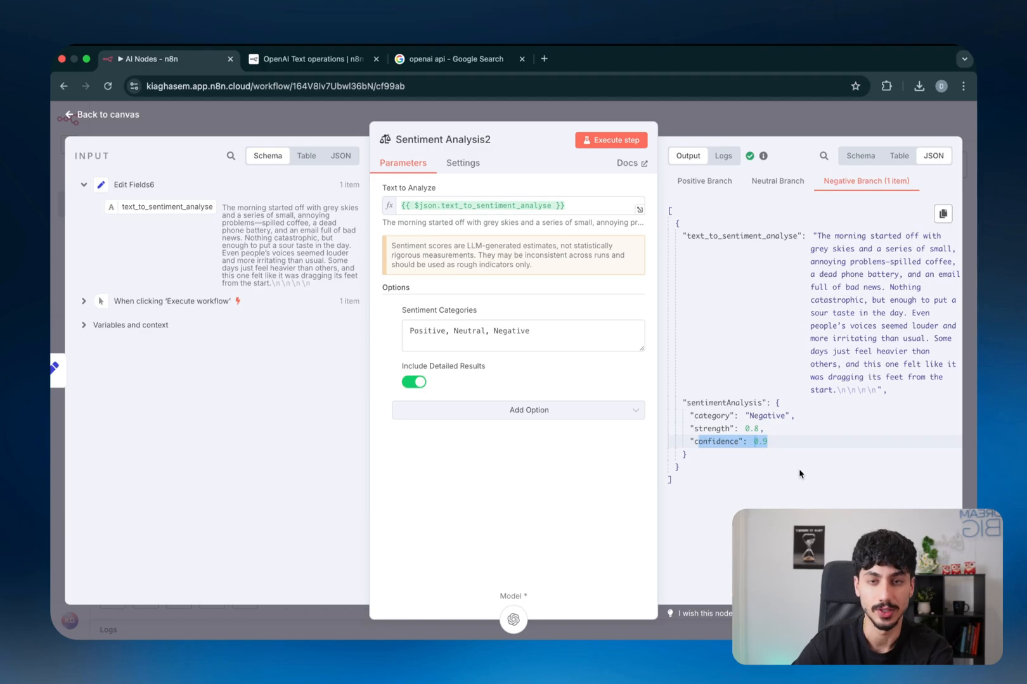
- Return to the canvas and move OpenAI Chat Model6 closer beneath the Model connector of Sentiment Analysis2
key(Escape)
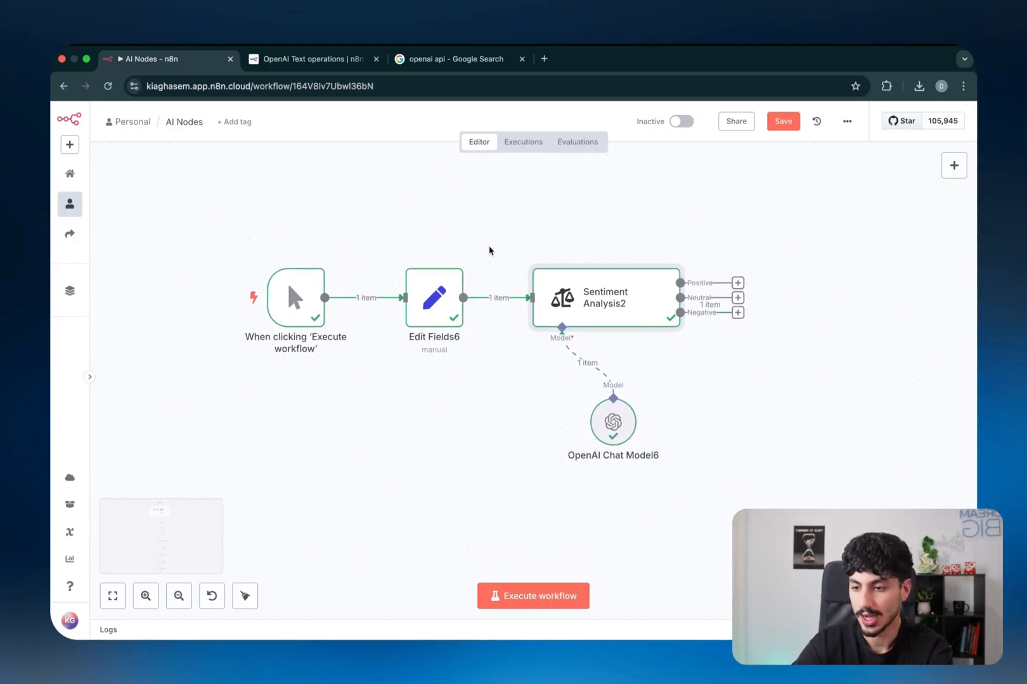
drag(613, 425, 533, 412)
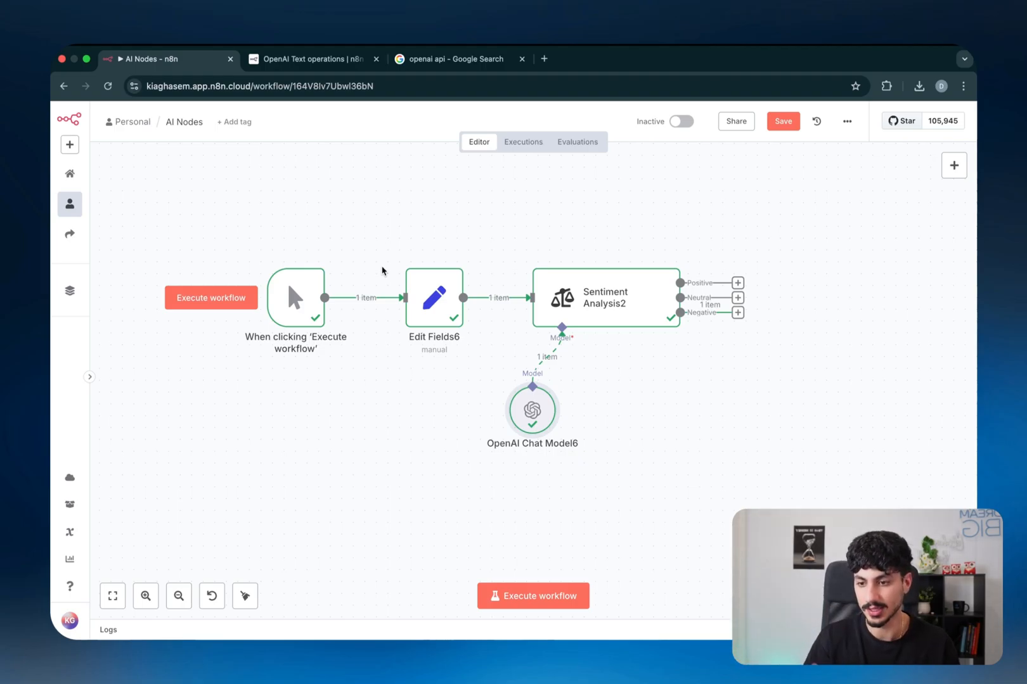
- Circle the Negative output in blue, draw an arrow to a circled handwritten "email", and add freehand strokes above it
key(ctrl+a)
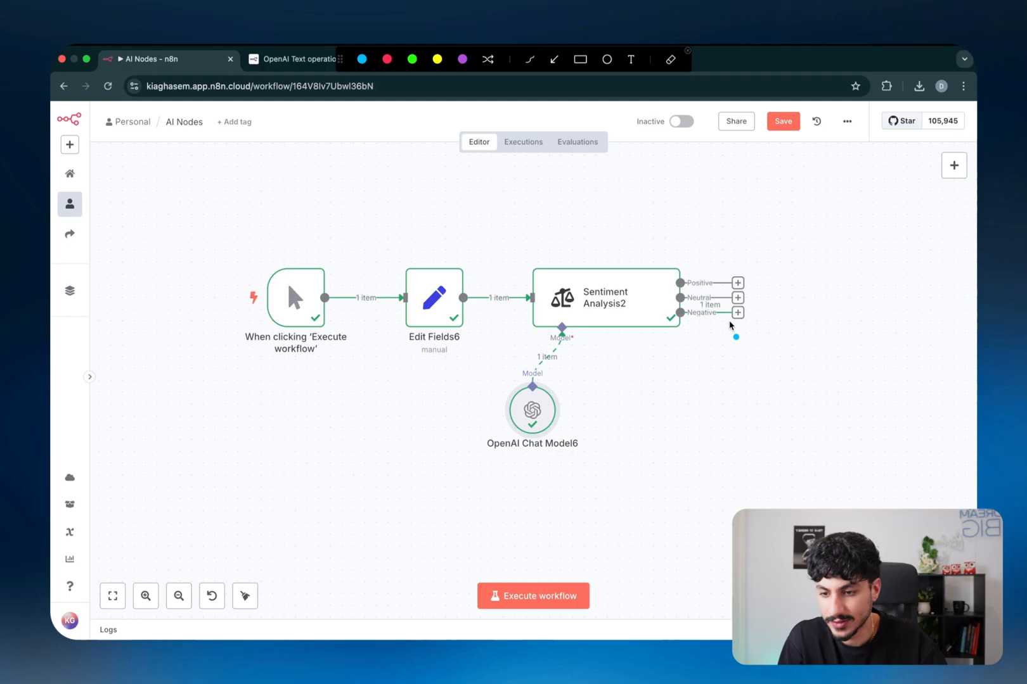
mouse_move(730, 326)
mouse_down()
mouse_move(831, 327)
mouse_move(822, 337)
mouse_move(818, 312)
mouse_move(857, 310)
mouse_up()
drag(865, 310, 868, 314)
mouse_move(872, 291)
mouse_down()
mouse_move(874, 313)
mouse_move(823, 309)
mouse_up()
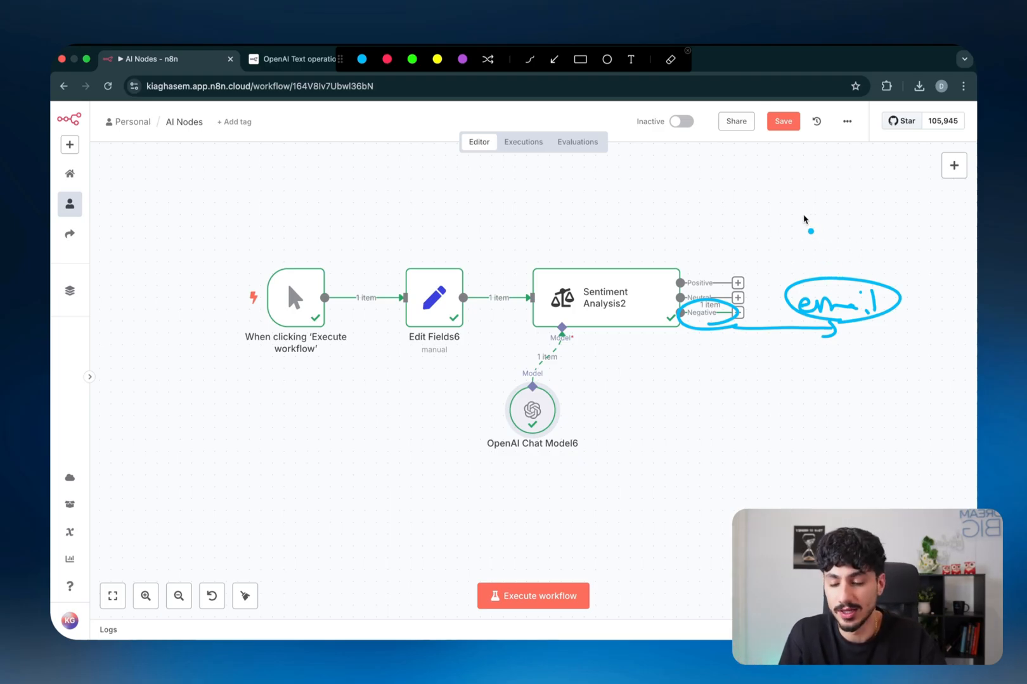
drag(801, 212, 860, 210)
drag(803, 218, 881, 219)
mouse_move(816, 236)
mouse_down()
mouse_move(880, 232)
mouse_move(910, 247)
mouse_up()
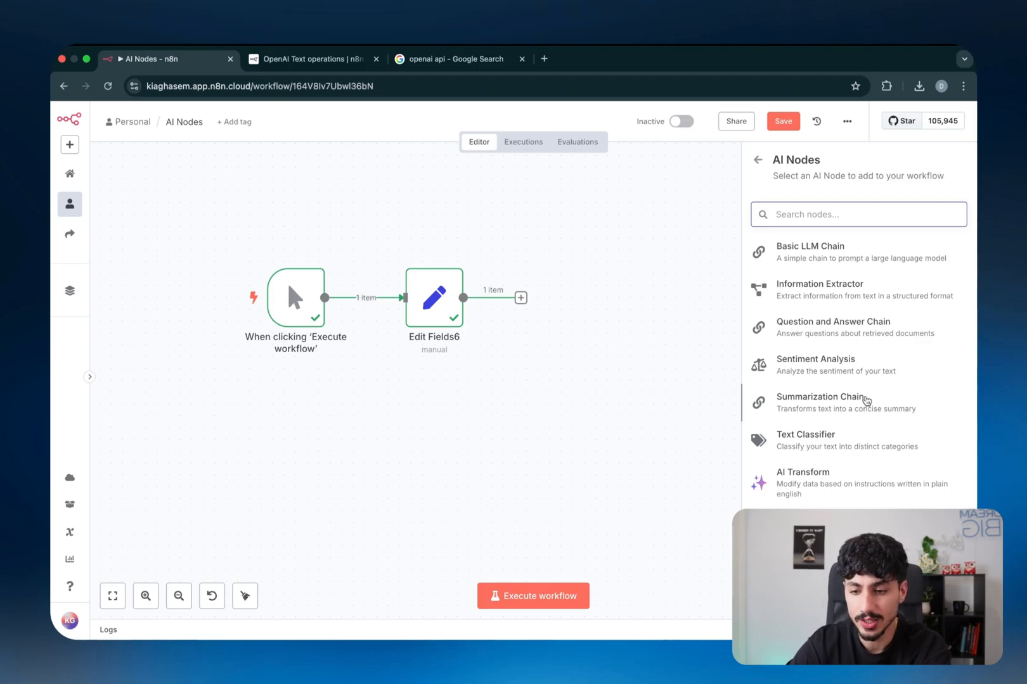
- Add a Summarization Chain after Edit Fields6, then bracket its settings, underline and circle its title, and draw an arrow across the input in blue
click(866, 399)
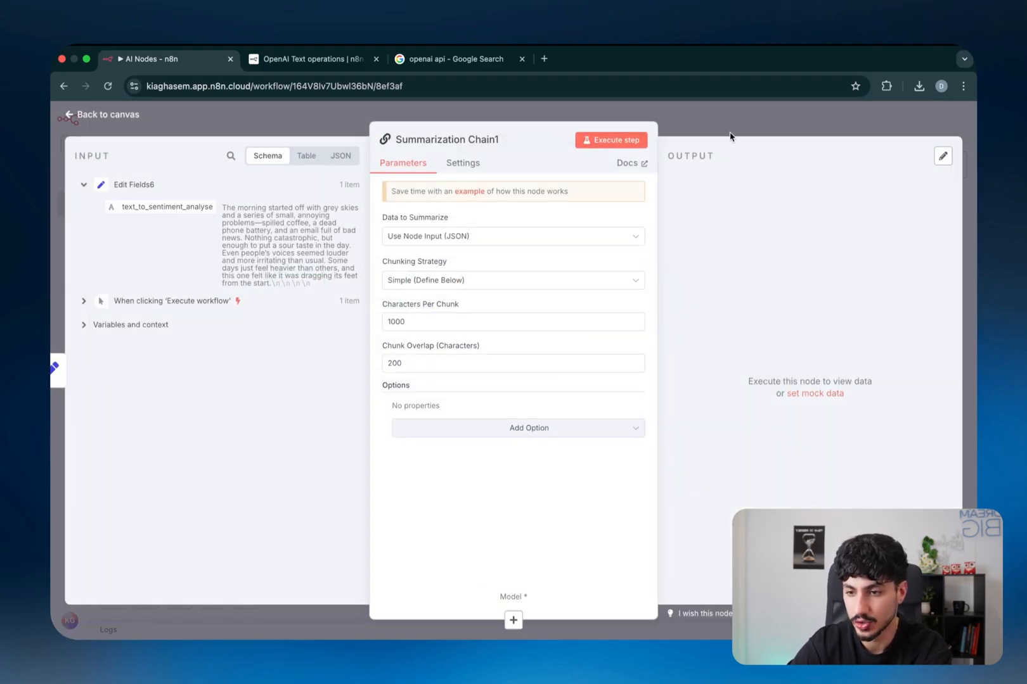
key(ctrl+alt+a)
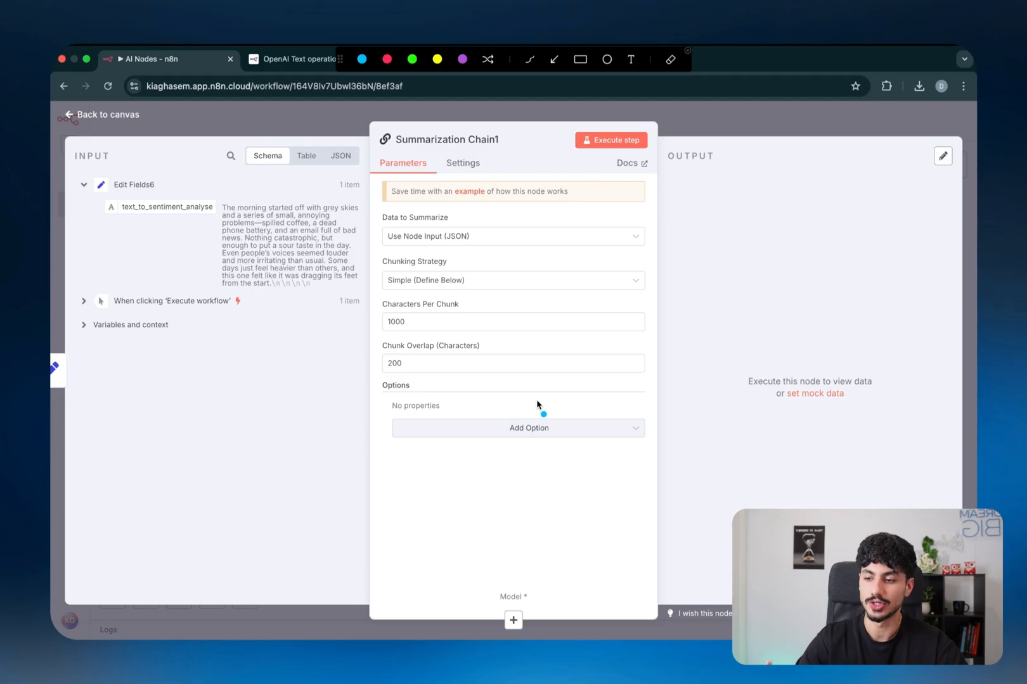
drag(391, 126, 370, 152)
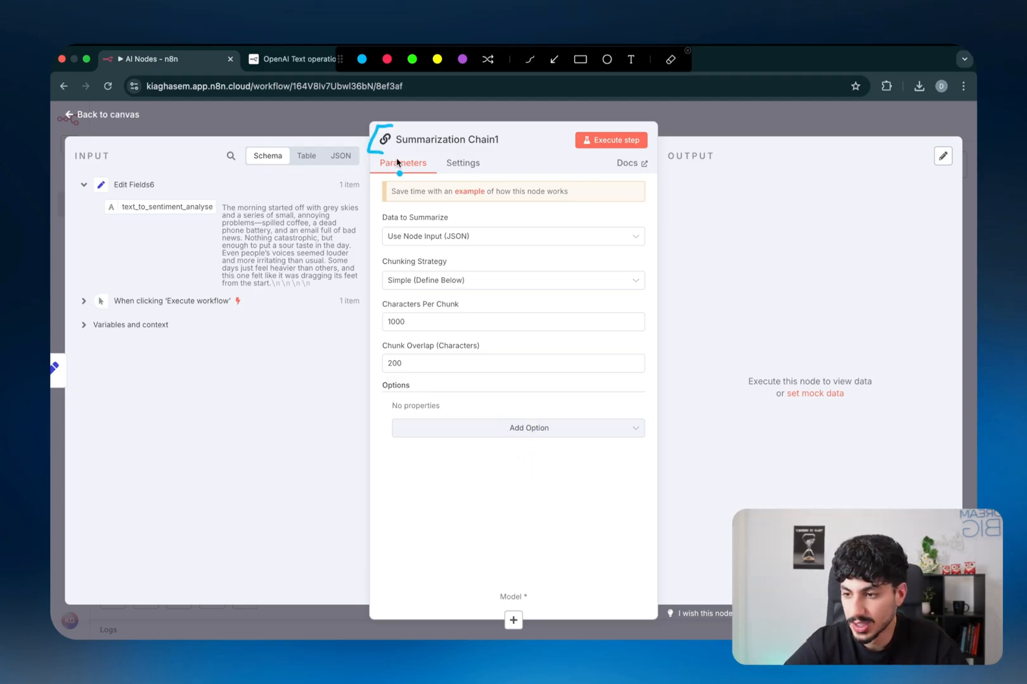
drag(644, 410, 651, 459)
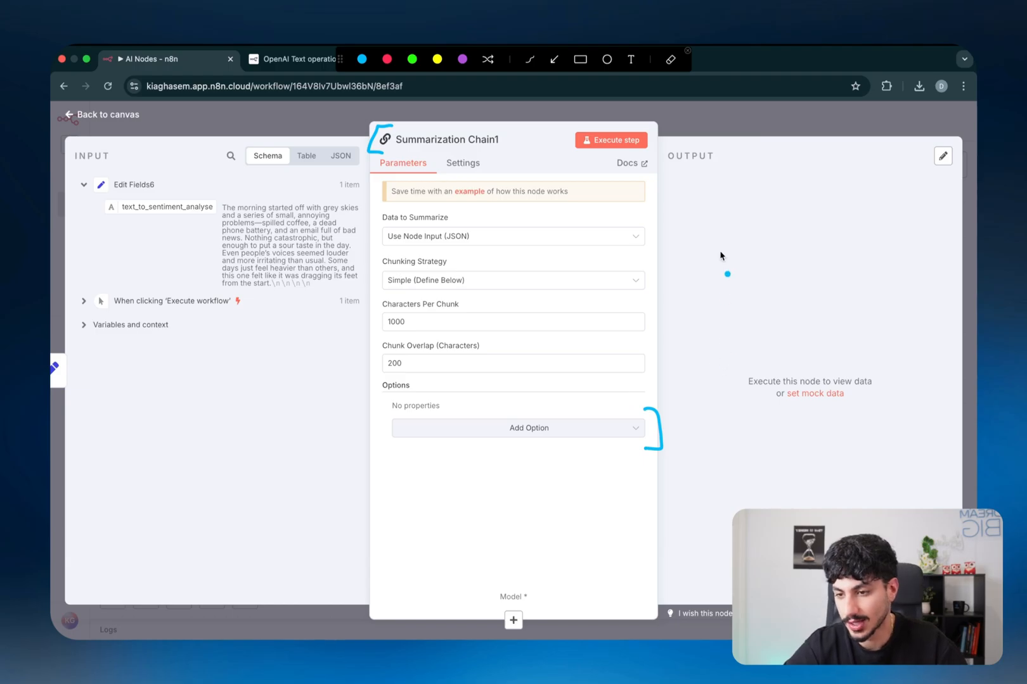
drag(394, 150, 499, 146)
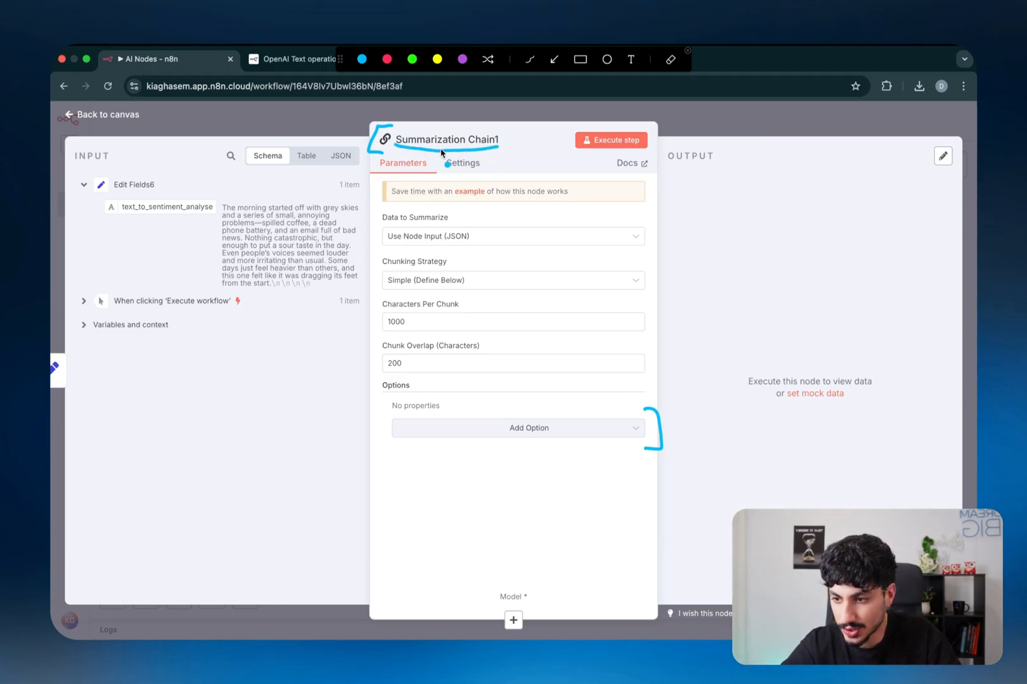
mouse_move(412, 150)
mouse_down()
mouse_move(431, 115)
mouse_move(467, 140)
mouse_up()
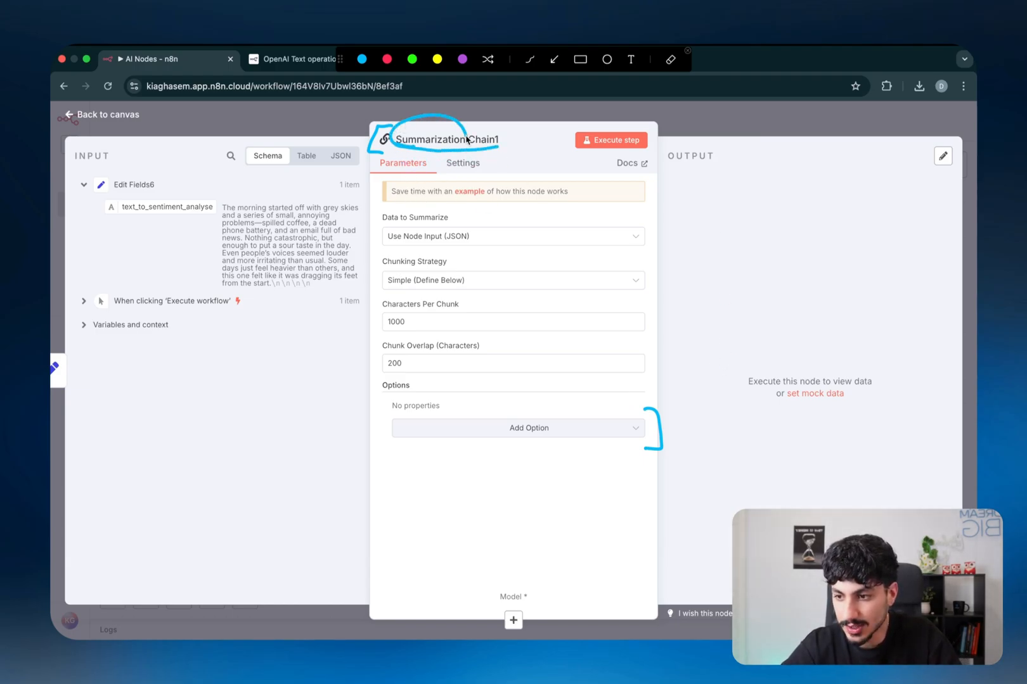
drag(246, 192, 330, 163)
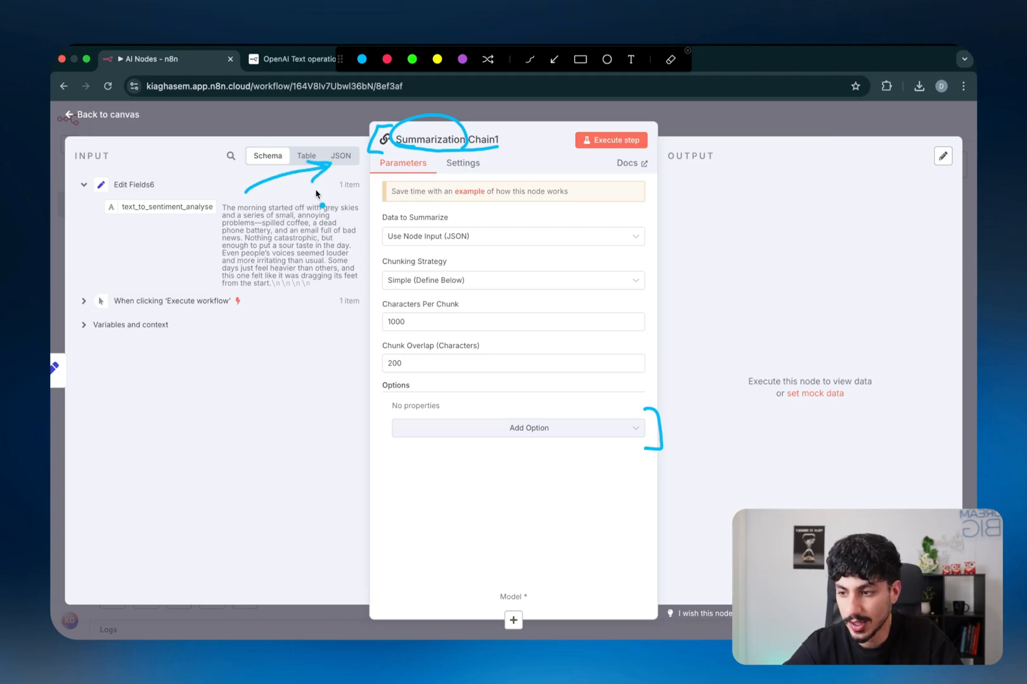
- Sketch a blue page labelled "20pg" with text lines in the output area and handwrite "summarise" beneath it
mouse_move(738, 151)
mouse_down()
mouse_move(868, 185)
mouse_move(786, 314)
mouse_move(729, 190)
mouse_move(737, 150)
mouse_move(830, 195)
mouse_up()
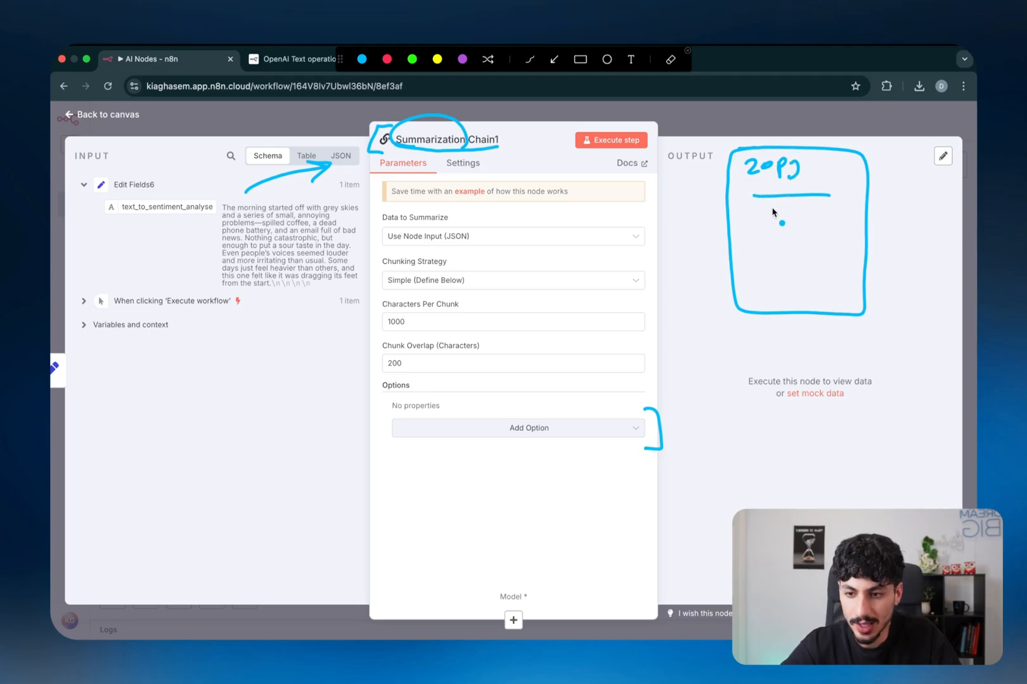
drag(749, 214, 838, 214)
drag(755, 229, 844, 229)
drag(758, 245, 836, 245)
mouse_move(754, 261)
mouse_down()
mouse_move(840, 261)
mouse_move(831, 281)
mouse_up()
drag(765, 299, 821, 298)
mouse_move(772, 330)
mouse_down()
mouse_move(754, 348)
mouse_move(853, 339)
mouse_up()
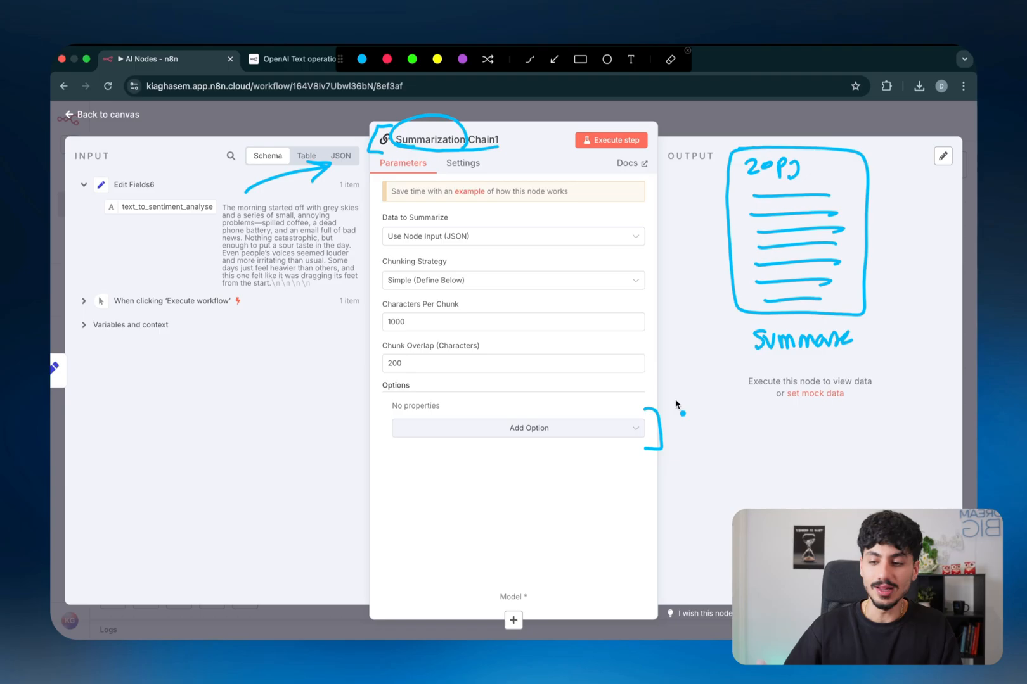
- Handwrite "max context window" in blue below the input data and underline "context window"
mouse_move(147, 384)
mouse_down()
mouse_move(166, 368)
mouse_move(194, 380)
mouse_up()
mouse_move(194, 364)
mouse_down()
mouse_move(182, 383)
mouse_move(355, 362)
mouse_move(412, 342)
mouse_up()
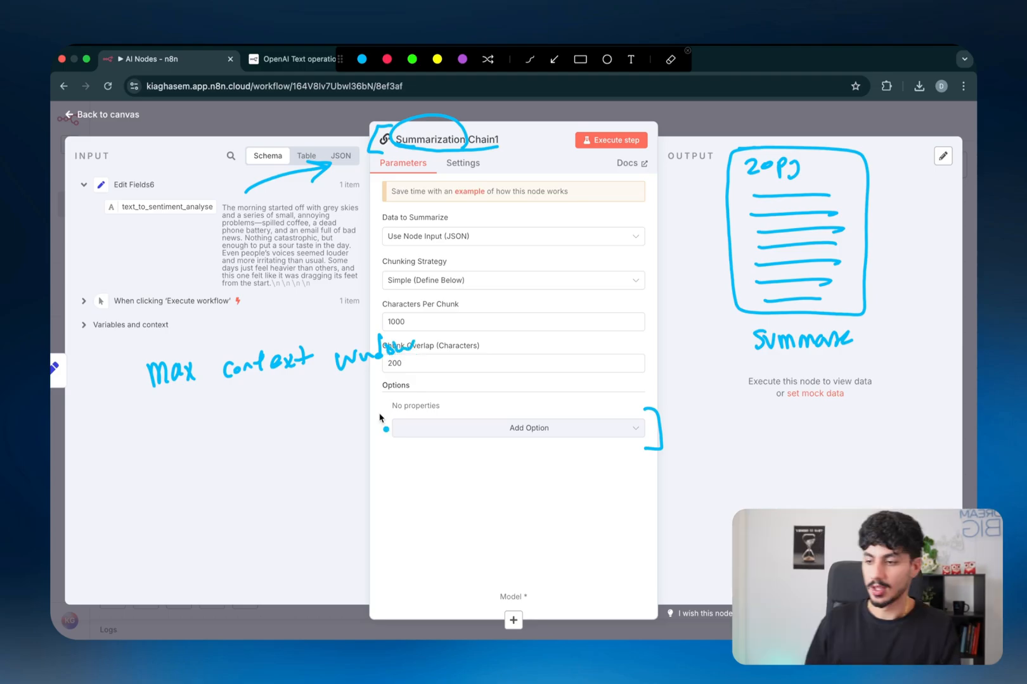
drag(234, 393, 409, 343)
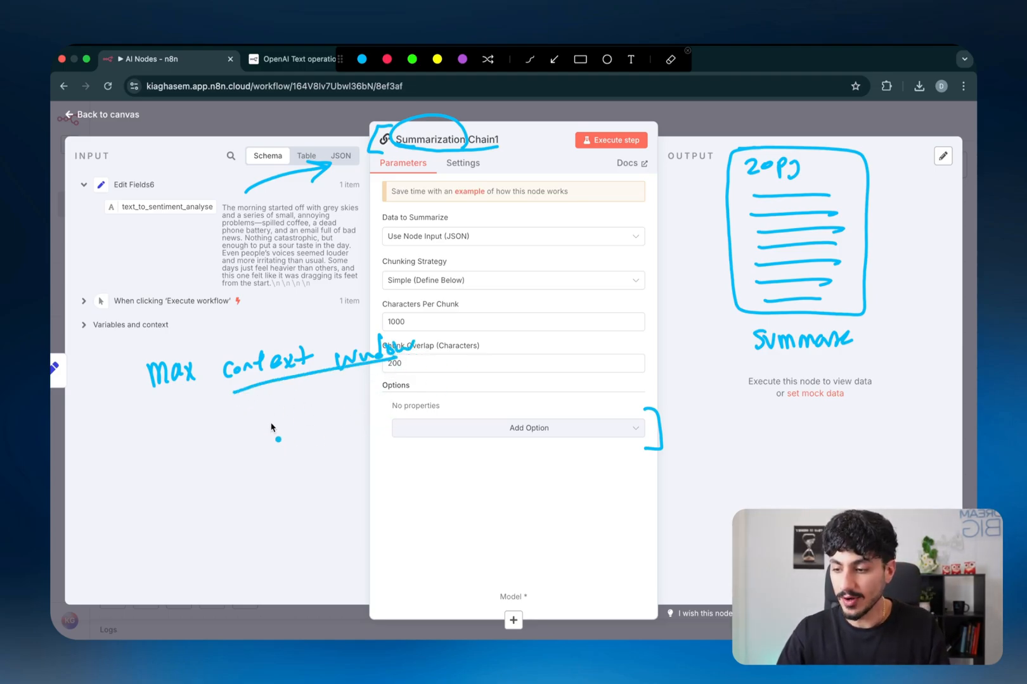
- Handwrite "API" and "Token" in blue under the context window note, with Token branching to 1 and 0
mouse_move(269, 437)
mouse_down()
mouse_move(310, 424)
mouse_move(312, 434)
mouse_move(330, 413)
mouse_up()
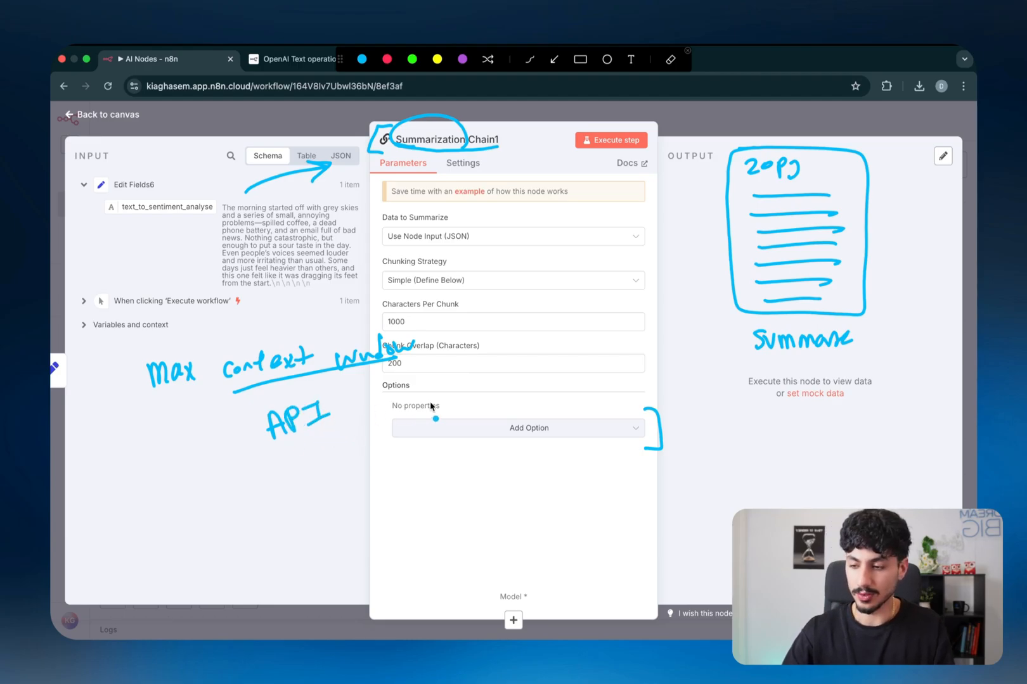
mouse_move(296, 453)
mouse_down()
mouse_move(312, 451)
mouse_move(309, 469)
mouse_up()
drag(320, 457, 328, 467)
drag(337, 451, 340, 468)
drag(342, 459, 405, 424)
mouse_move(380, 443)
mouse_down()
mouse_move(410, 449)
mouse_move(425, 430)
mouse_move(427, 442)
mouse_up()
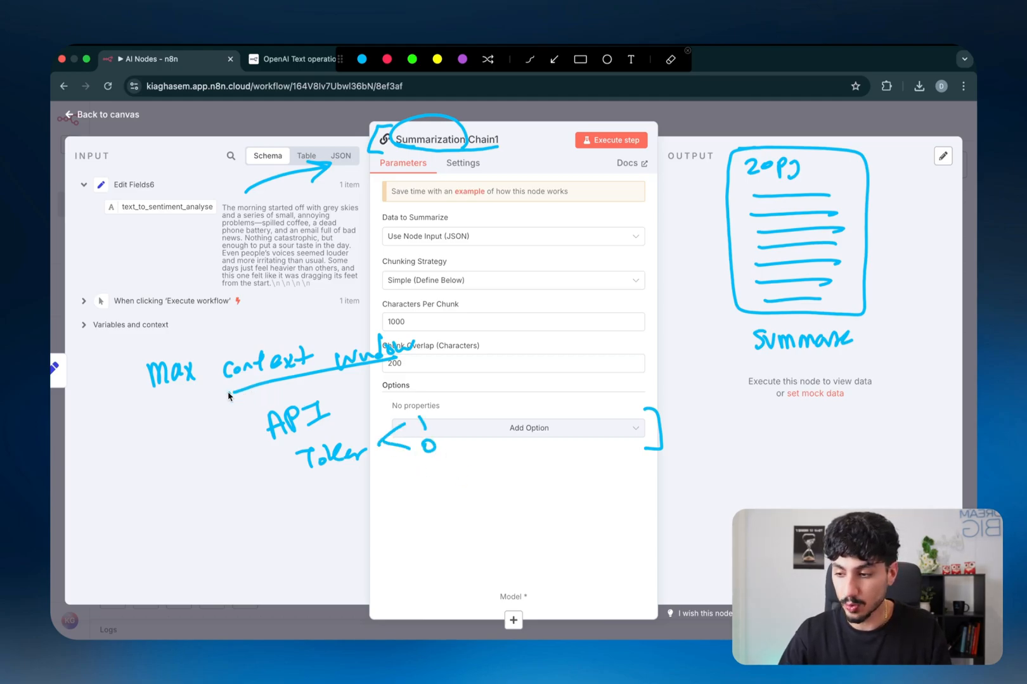
- Box the words "context window" in blue and handwrite "LLM", "GPT-4o" and "1000" beside them
mouse_move(228, 396)
mouse_down()
mouse_move(393, 307)
mouse_move(498, 374)
mouse_up()
click(388, 457)
mouse_move(504, 365)
mouse_down()
mouse_move(507, 380)
mouse_move(525, 373)
mouse_up()
mouse_move(526, 373)
mouse_down()
mouse_move(535, 348)
mouse_move(555, 356)
mouse_up()
mouse_move(610, 325)
mouse_down()
mouse_move(607, 347)
mouse_move(697, 318)
mouse_up()
click(457, 419)
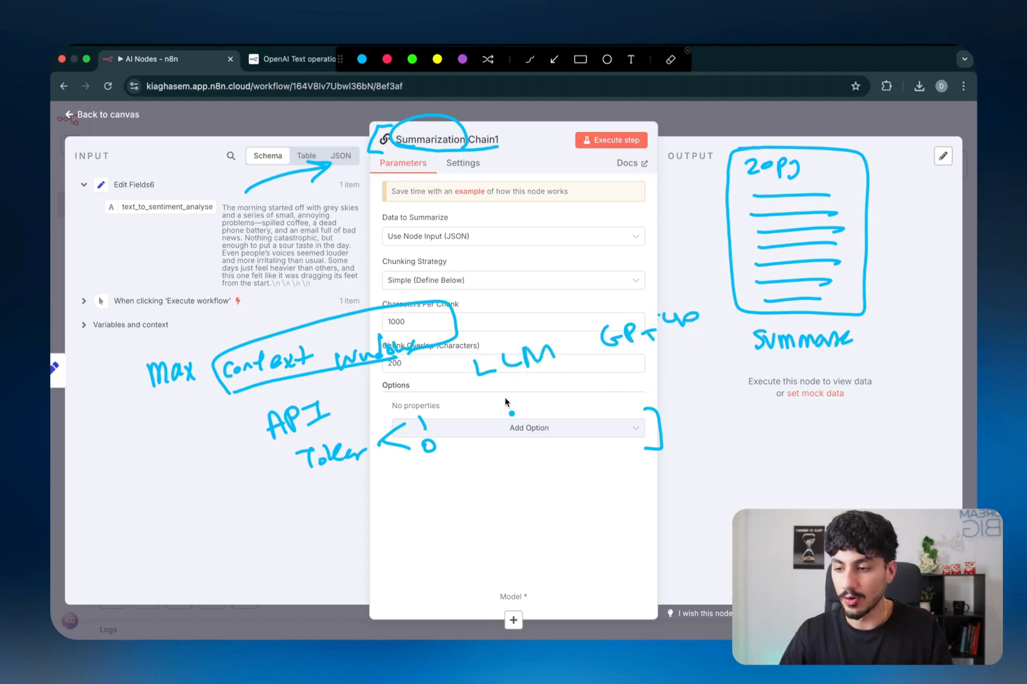
drag(557, 379, 562, 400)
drag(575, 382, 589, 385)
drag(602, 381, 604, 384)
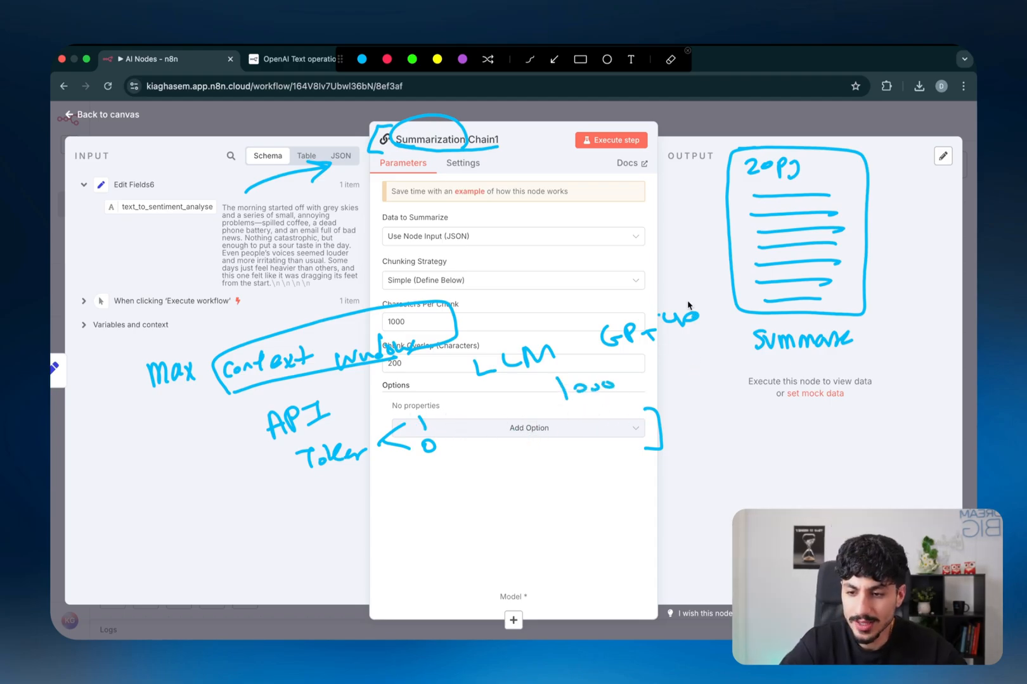
- Scribble over the text lines of the page sketch, draw a blue down arrow above "LLM", and circle "Token"
mouse_move(764, 192)
mouse_down()
mouse_move(824, 186)
mouse_move(757, 194)
mouse_move(831, 201)
mouse_move(757, 206)
mouse_move(824, 236)
mouse_up()
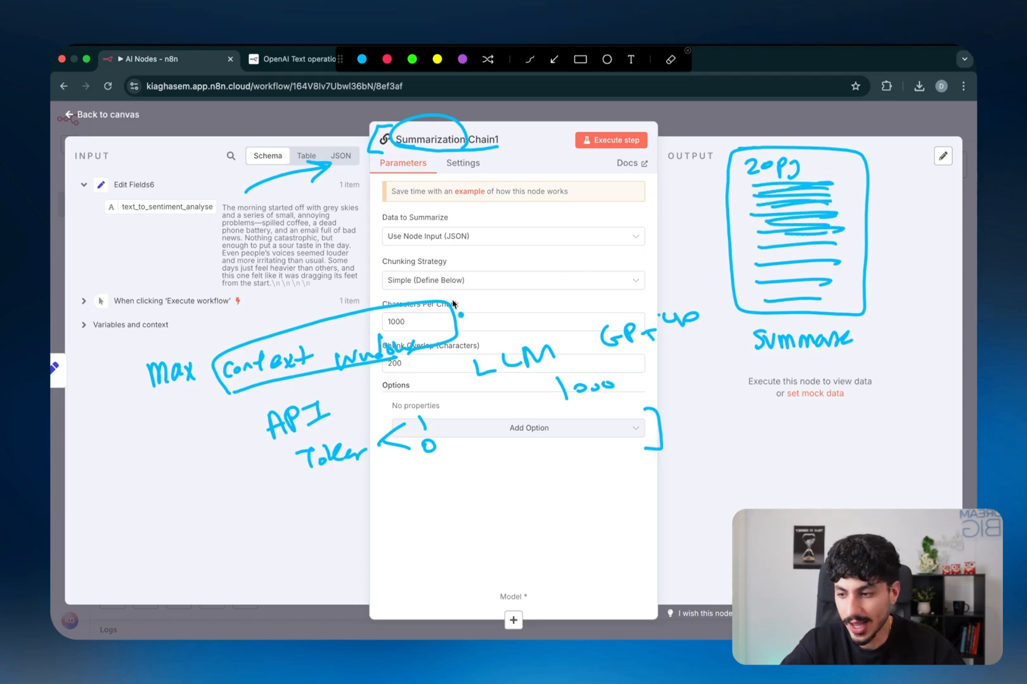
mouse_move(474, 295)
mouse_down()
mouse_move(485, 325)
mouse_move(500, 308)
mouse_move(488, 315)
mouse_up()
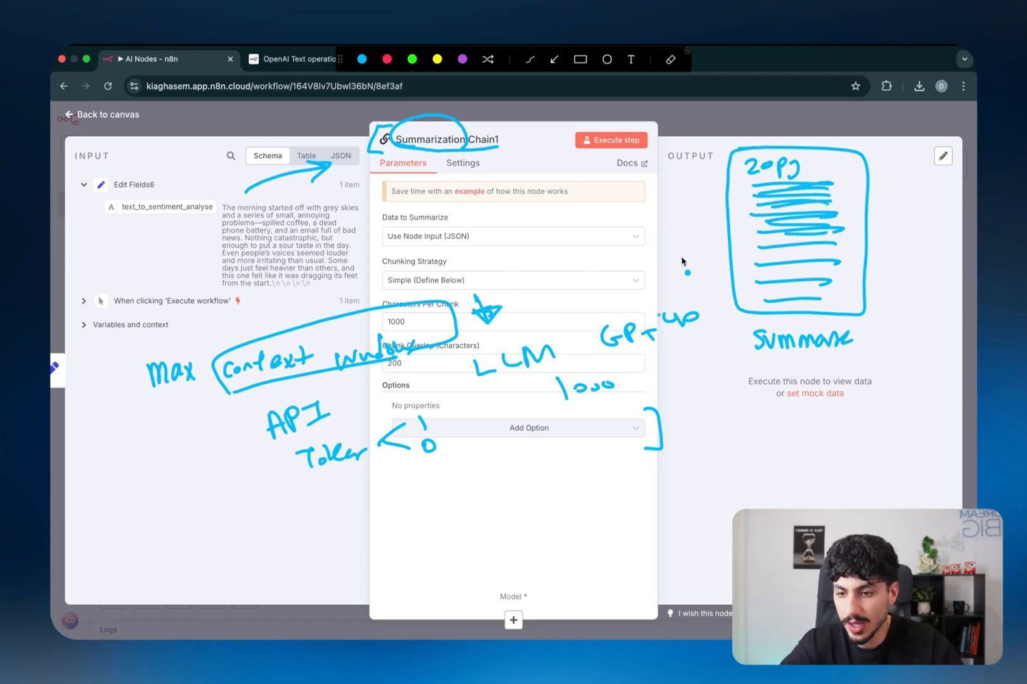
mouse_move(772, 230)
mouse_down()
mouse_move(786, 257)
mouse_move(772, 269)
mouse_move(785, 300)
mouse_up()
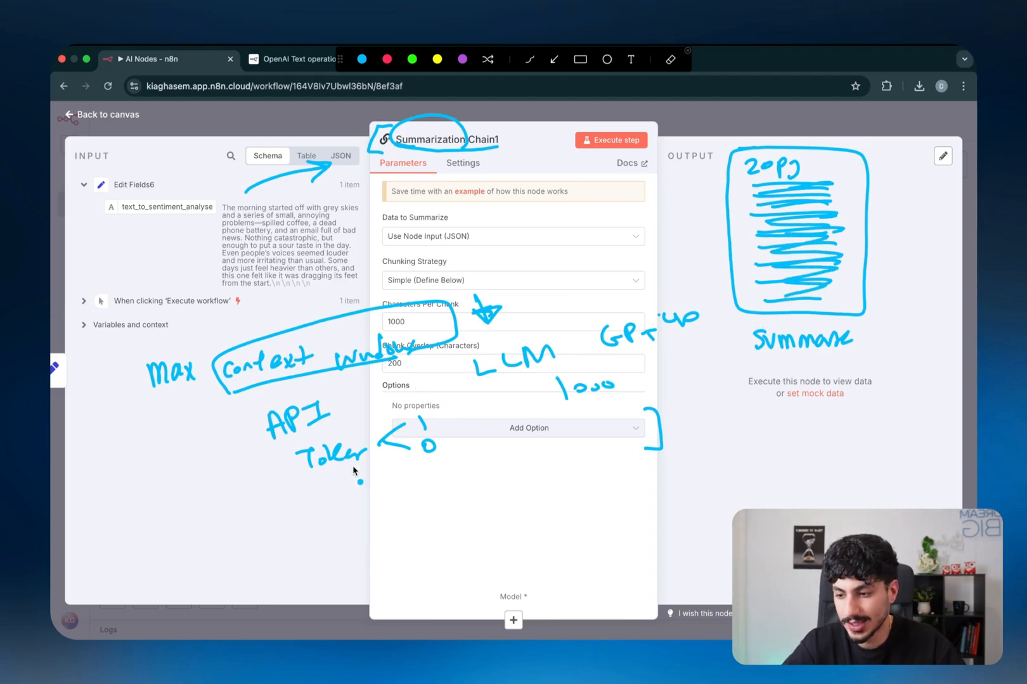
mouse_move(368, 471)
mouse_down()
mouse_move(329, 422)
mouse_move(367, 461)
mouse_up()
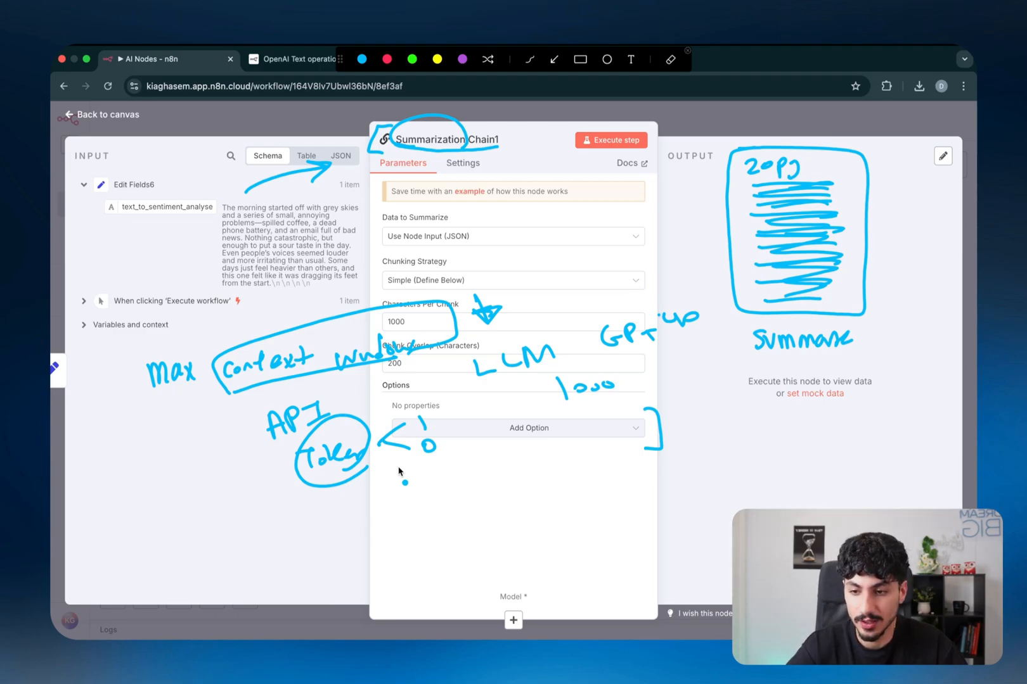
- Switch the pen to purple and divide the page sketch into chunks with five horizontal lines
click(462, 59)
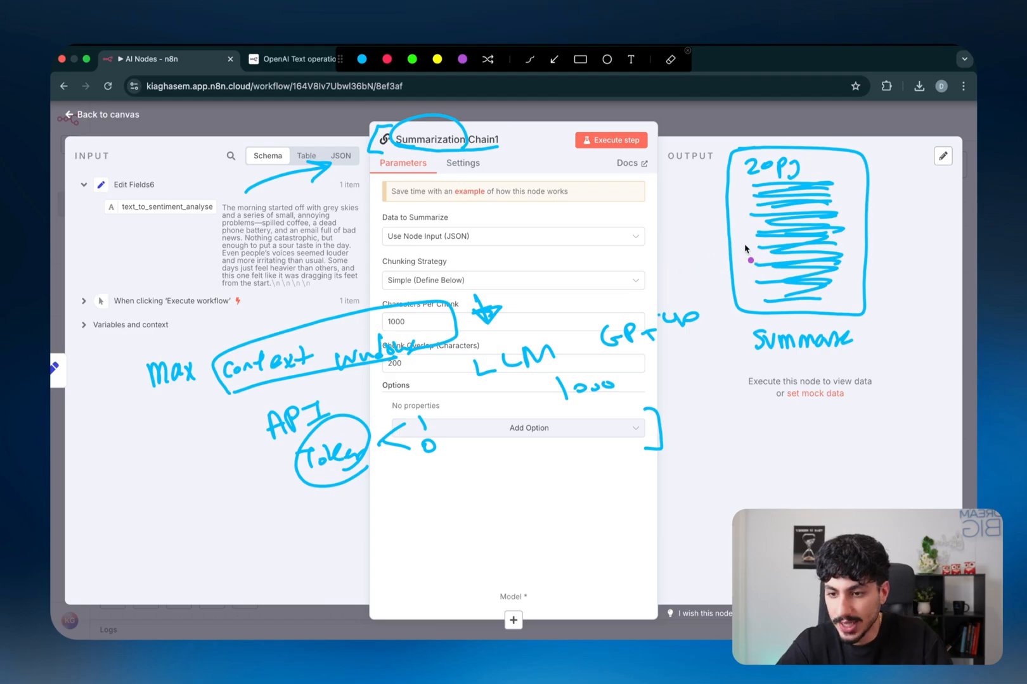
drag(722, 211, 847, 207)
drag(723, 179, 841, 184)
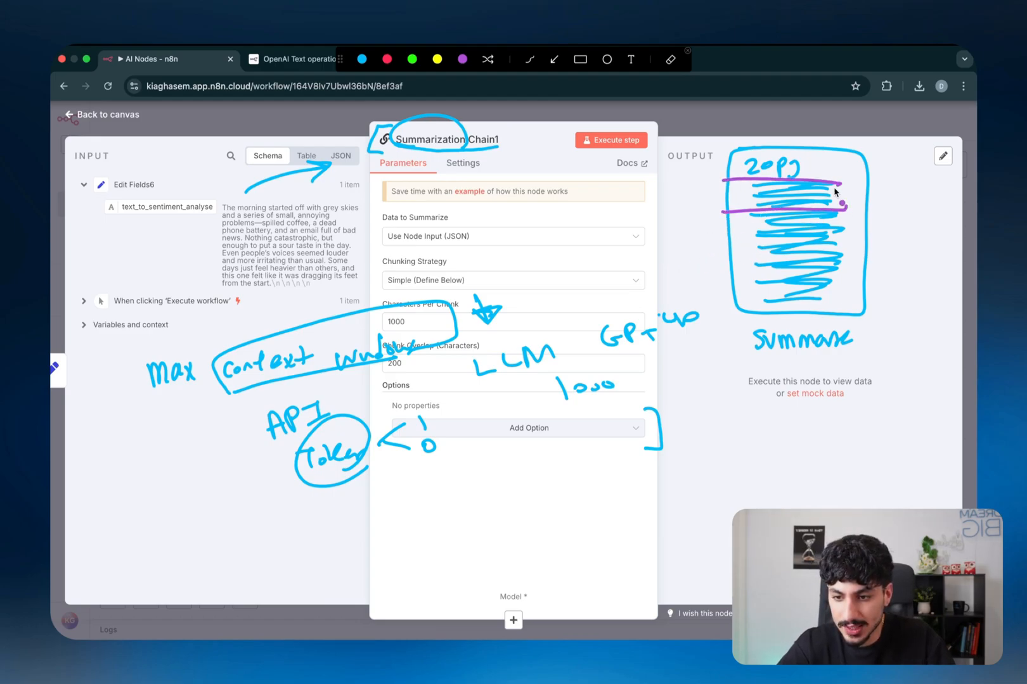
drag(732, 243, 859, 242)
drag(735, 274, 865, 273)
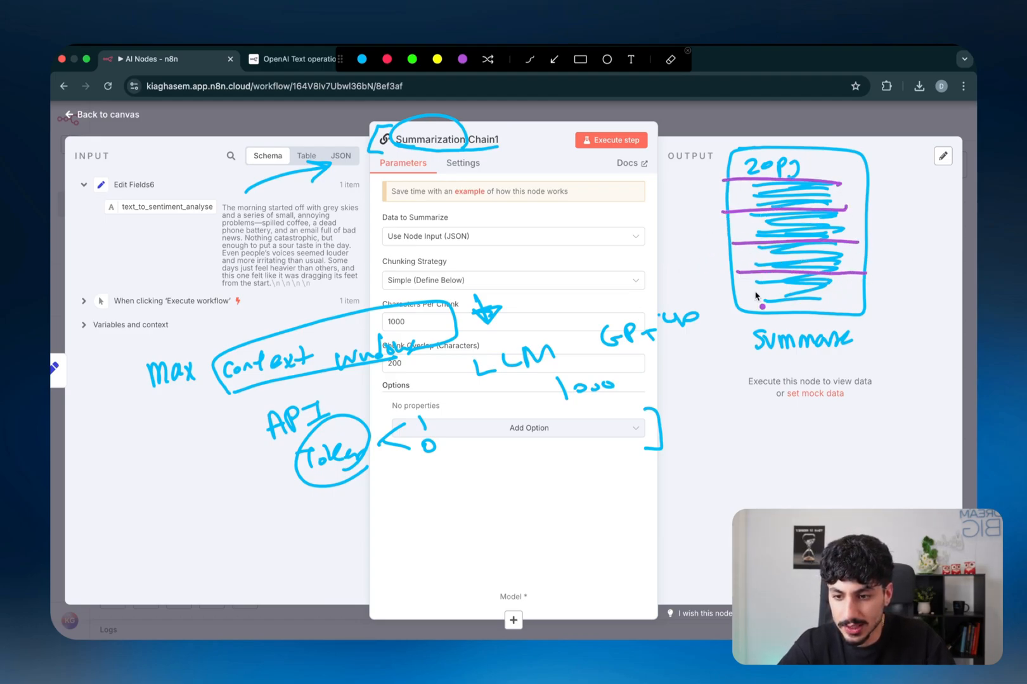
drag(733, 302, 855, 303)
- Circle the first chunk in purple, draw a curve along the side of the page sketch, and add an arrow pointing away from it
drag(763, 201, 808, 195)
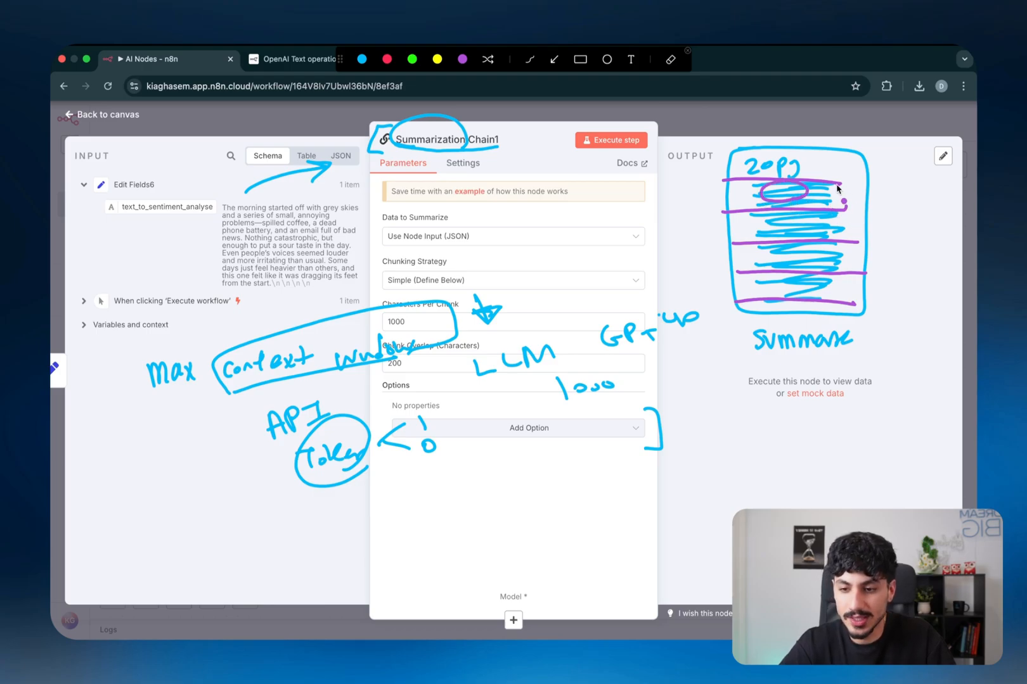
drag(841, 184, 882, 274)
drag(896, 217, 930, 217)
mouse_move(913, 209)
mouse_down()
mouse_move(931, 217)
mouse_move(916, 225)
mouse_up()
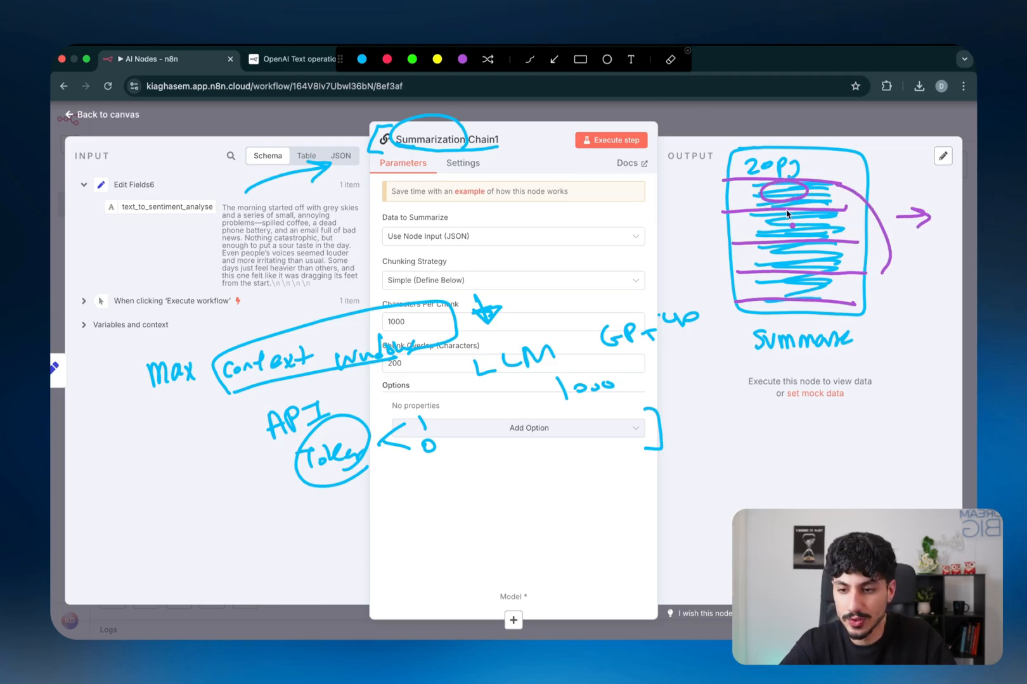
- Circle the page-count label above the page sketch in purple and draw five short lines beside the sketch
mouse_move(793, 194)
mouse_down()
mouse_move(715, 178)
mouse_move(783, 194)
mouse_up()
drag(656, 197, 713, 186)
drag(653, 239, 709, 227)
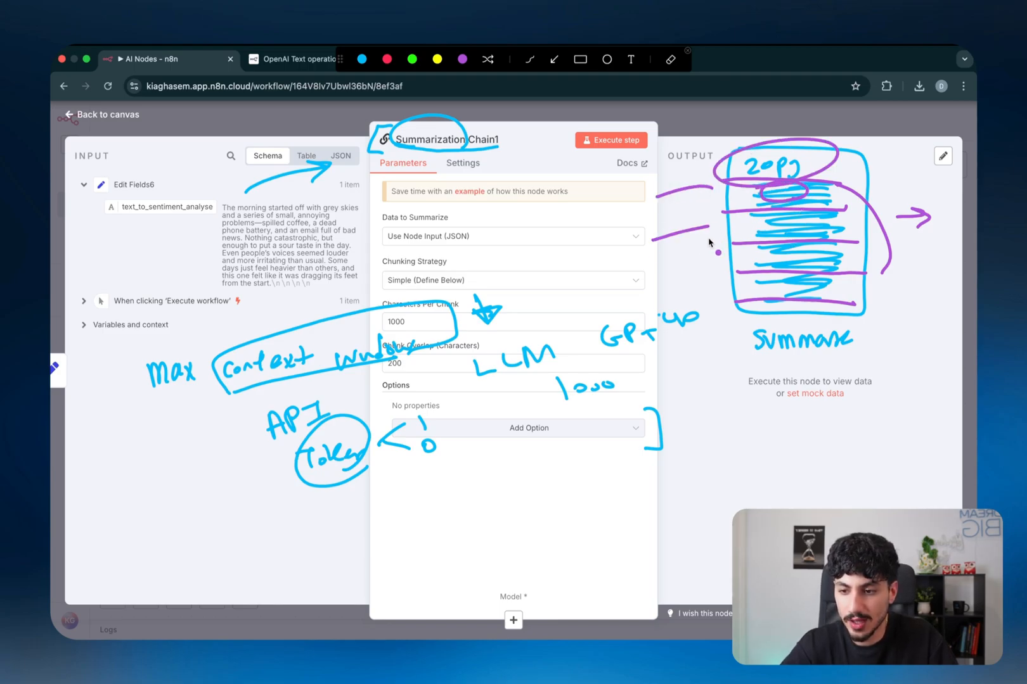
mouse_move(661, 274)
mouse_down()
mouse_move(719, 259)
mouse_move(724, 279)
mouse_up()
drag(740, 327, 696, 345)
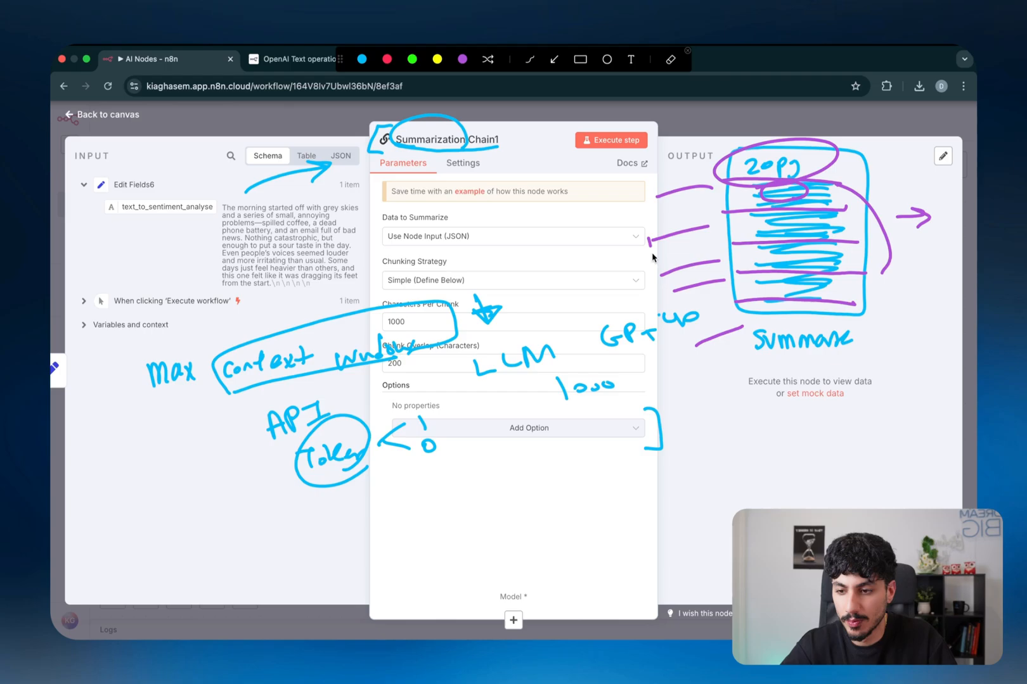
- Connect the short purple lines with one stroke, add curves across the page sketch's chunks, and clear the drawings from the screen
drag(649, 239, 697, 343)
drag(715, 201, 748, 298)
drag(751, 237, 786, 236)
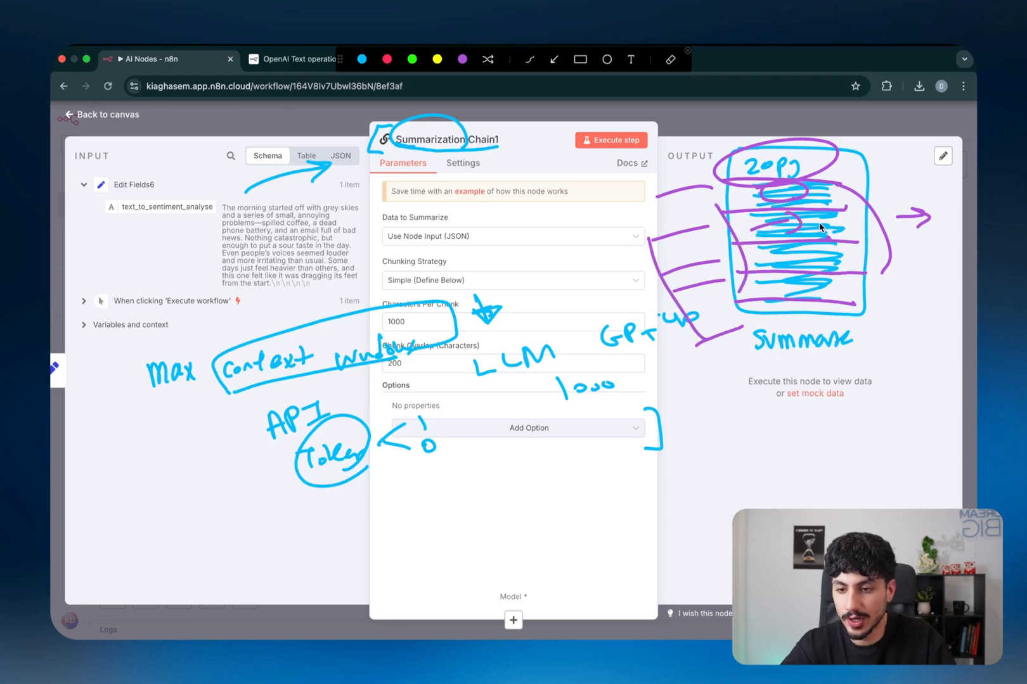
key(Escape)
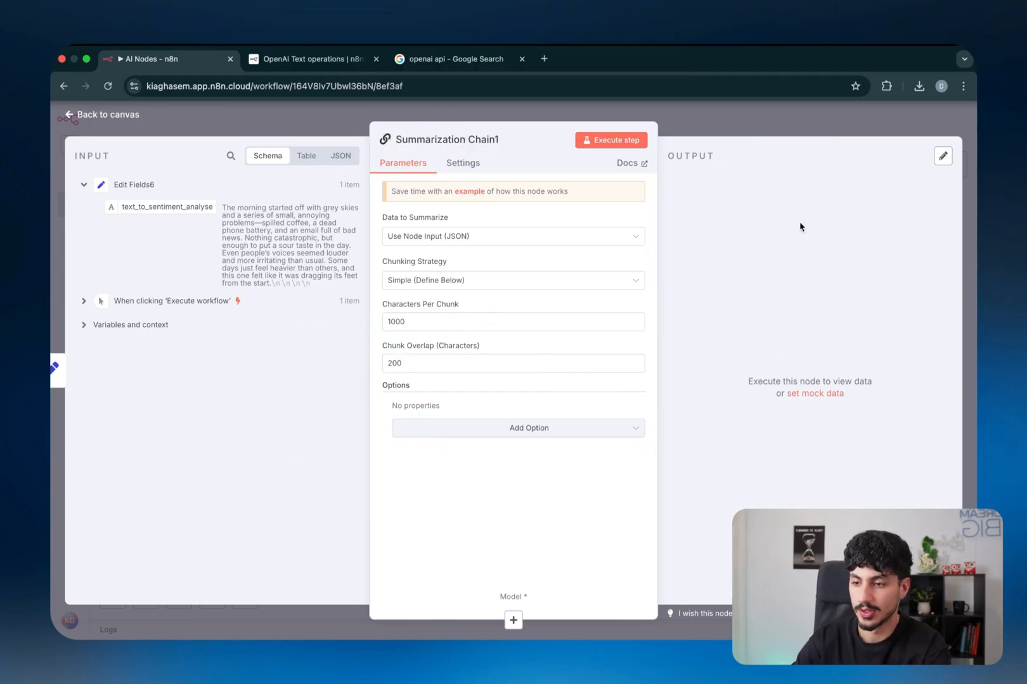
- Highlight the Chunk Overlap (Characters) label, draw a purple arrow from it, and sketch a page box split in two by a horizontal line
double_click(446, 304)
triple_click(408, 348)
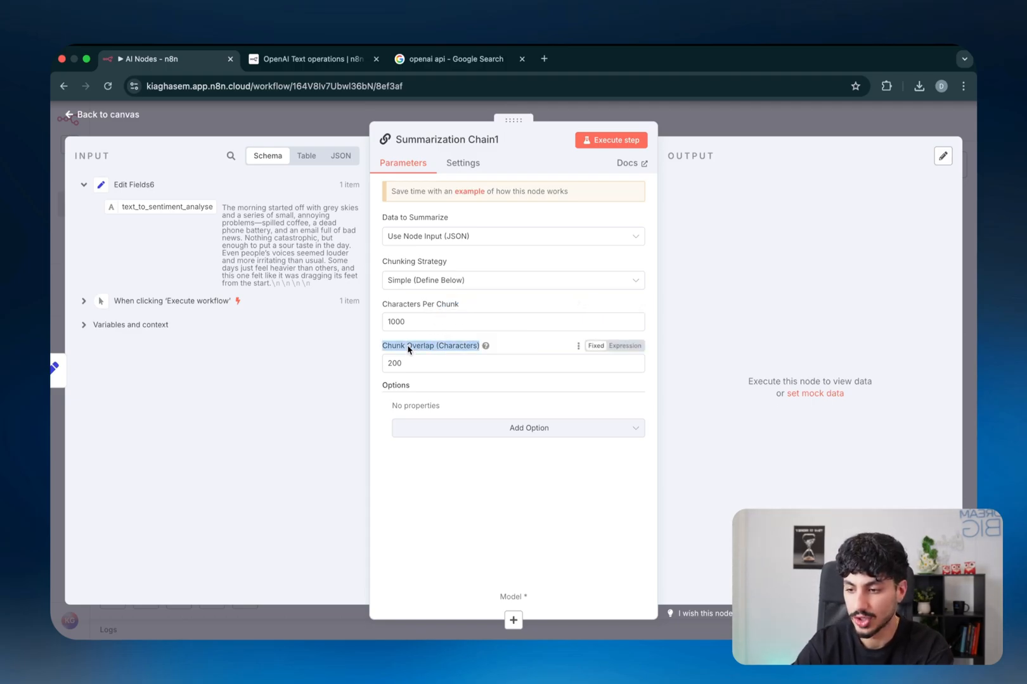
key(ctrl+a)
mouse_move(486, 342)
mouse_down()
mouse_move(696, 272)
mouse_move(672, 278)
mouse_up()
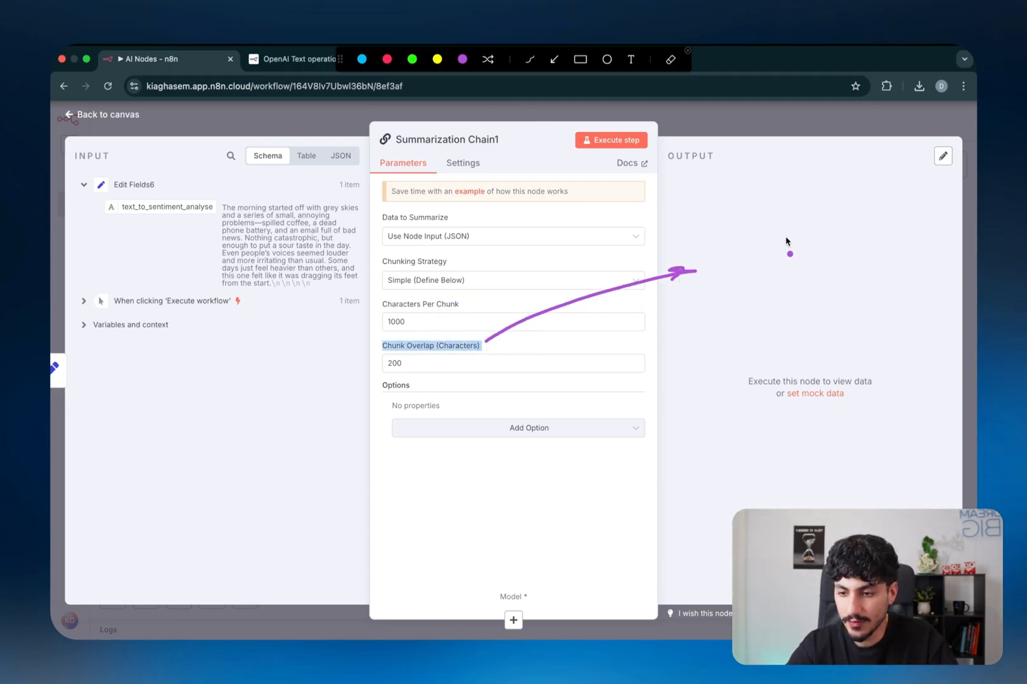
mouse_move(799, 182)
mouse_down()
mouse_move(831, 183)
mouse_move(926, 326)
mouse_move(789, 254)
mouse_move(808, 196)
mouse_move(867, 192)
mouse_up()
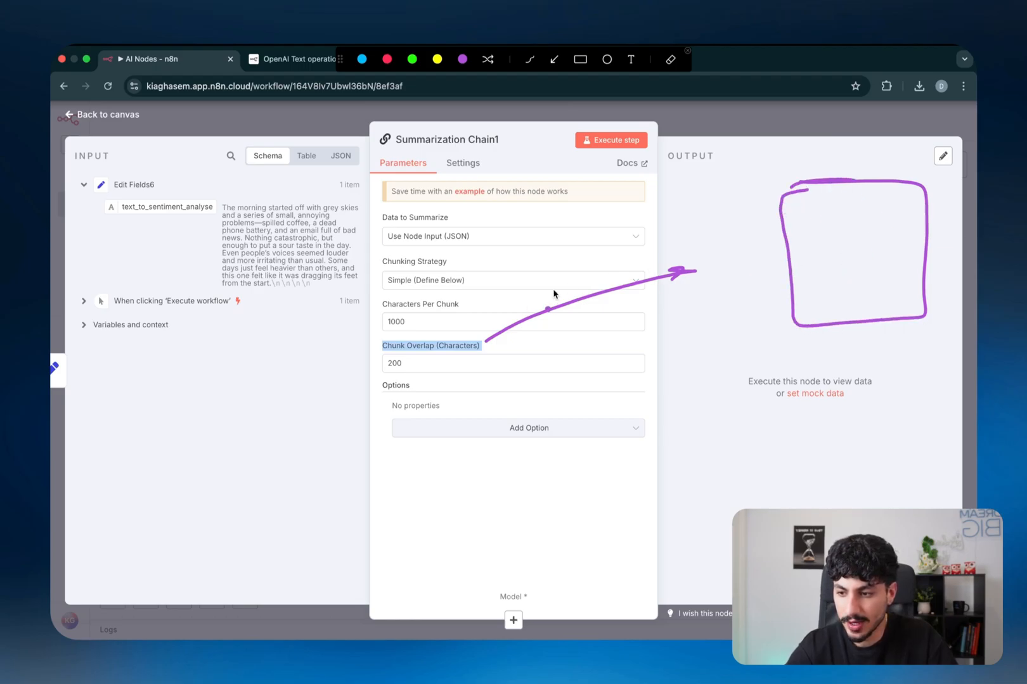
drag(790, 257, 918, 249)
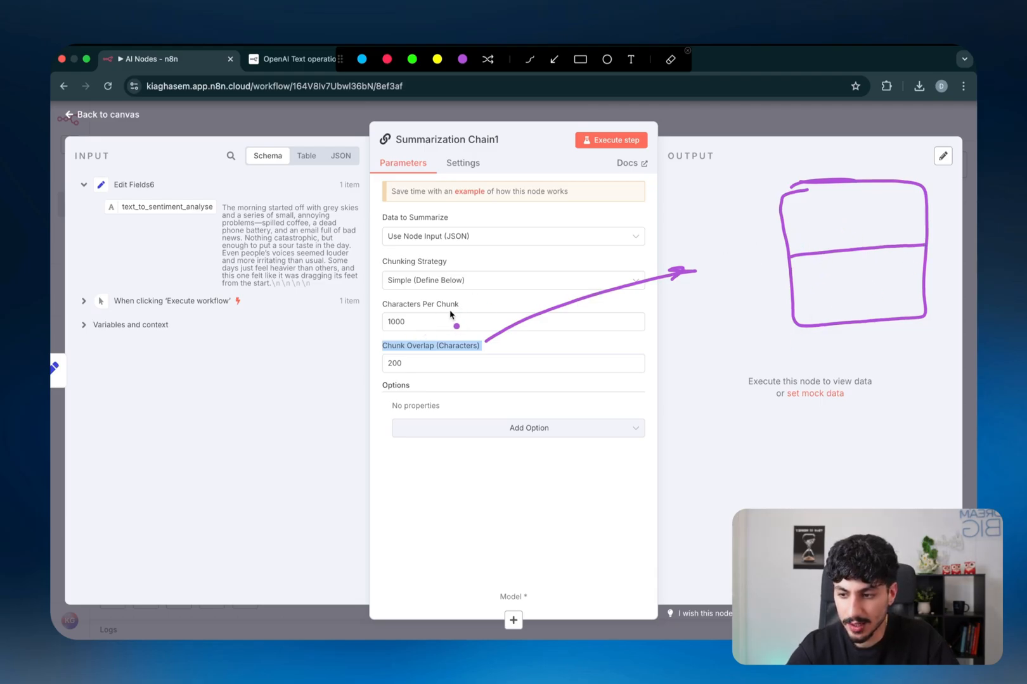
- Circle the word "Characters" of Characters Per Chunk in purple and draw dashed text lines above and below the page box's divider
mouse_move(413, 308)
mouse_down()
mouse_move(387, 312)
mouse_move(437, 309)
mouse_up()
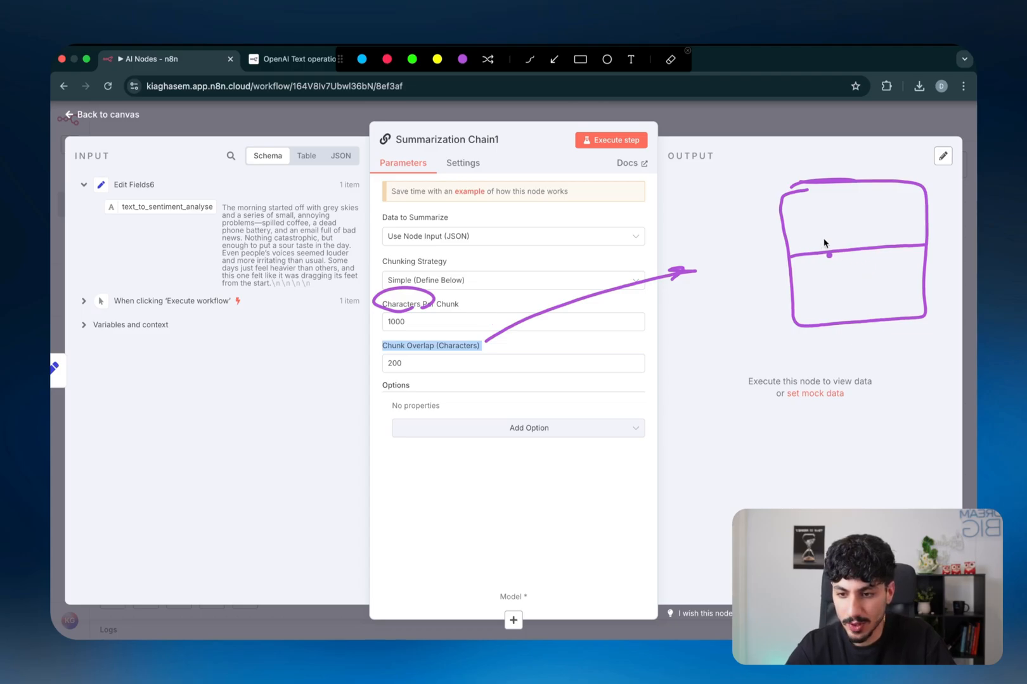
drag(854, 239, 859, 237)
drag(865, 239, 881, 237)
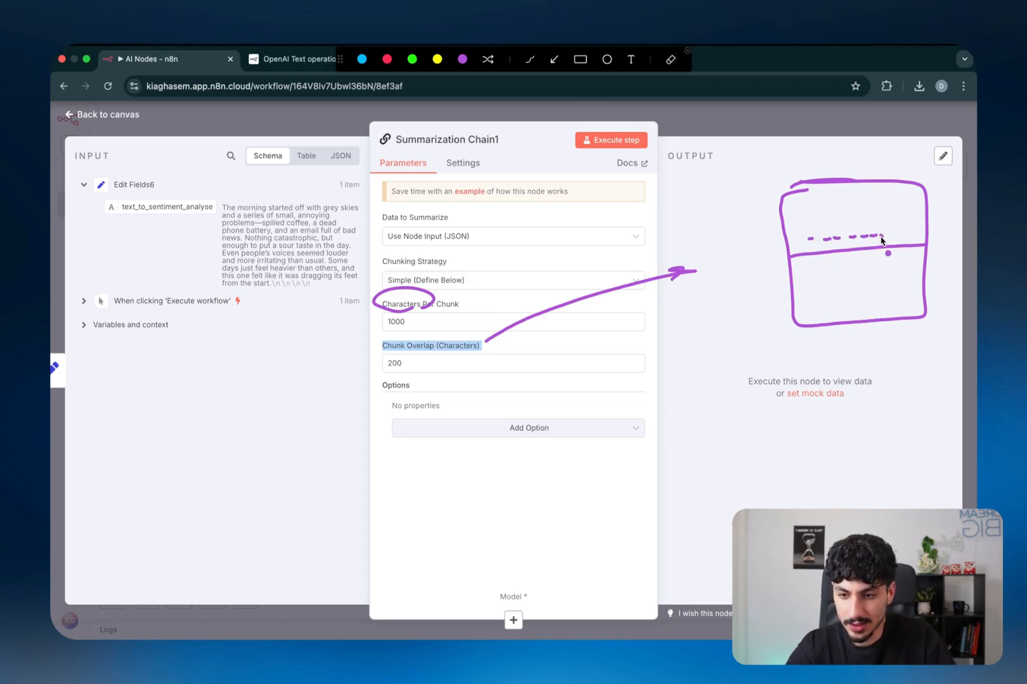
drag(812, 263, 871, 259)
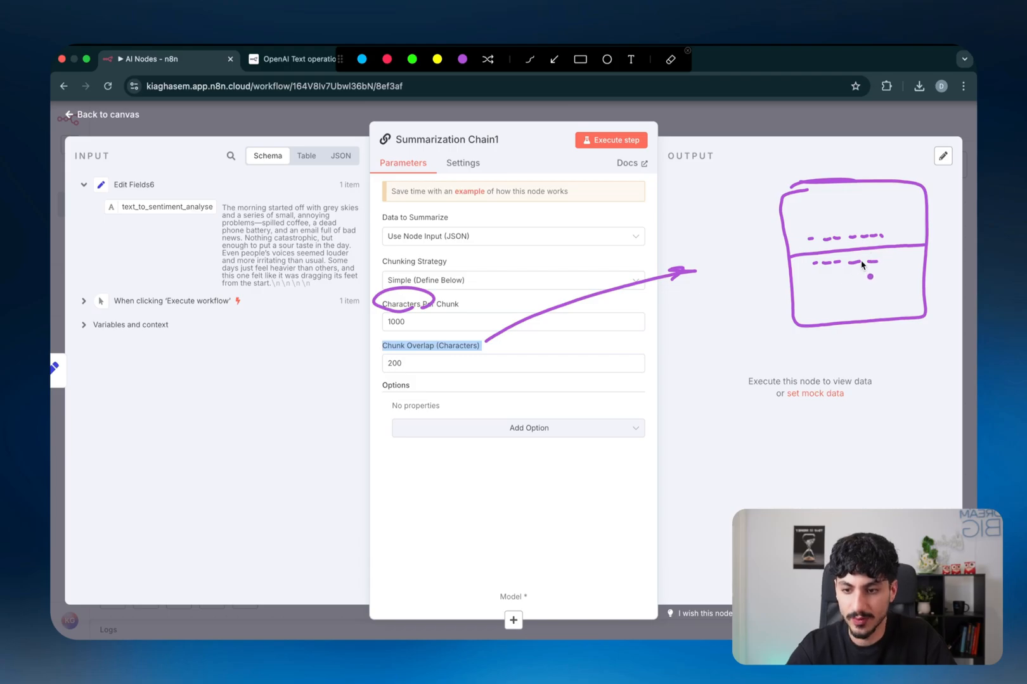
- Bound the dashes with green lines, outline the upper chunk in red and the lower in yellow, and hatch and label the overlap in yellow
click(412, 61)
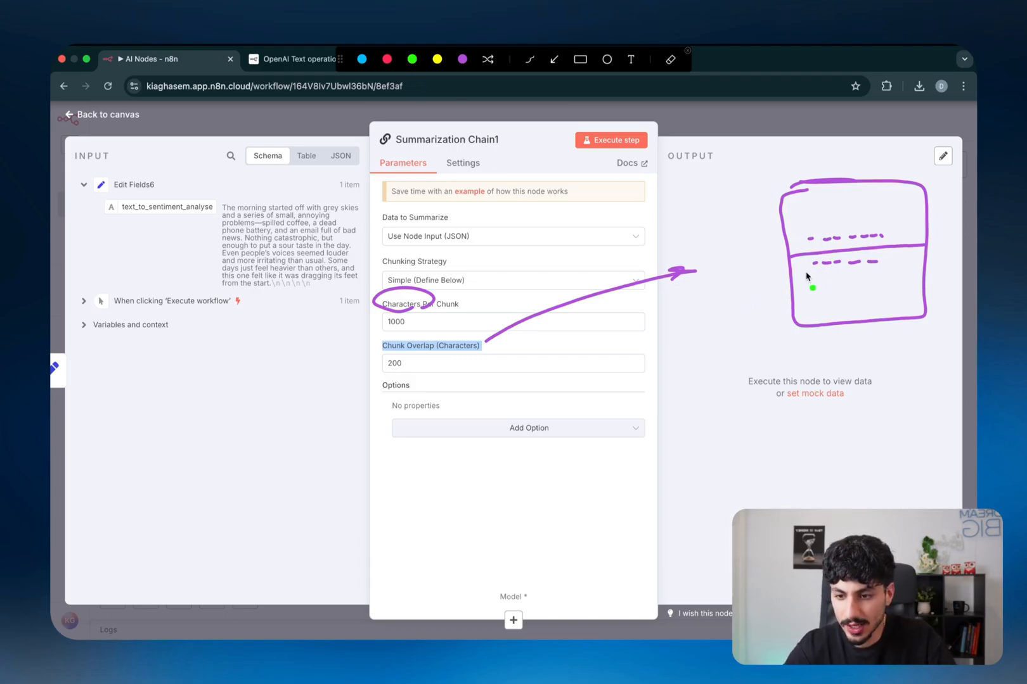
drag(795, 277, 887, 268)
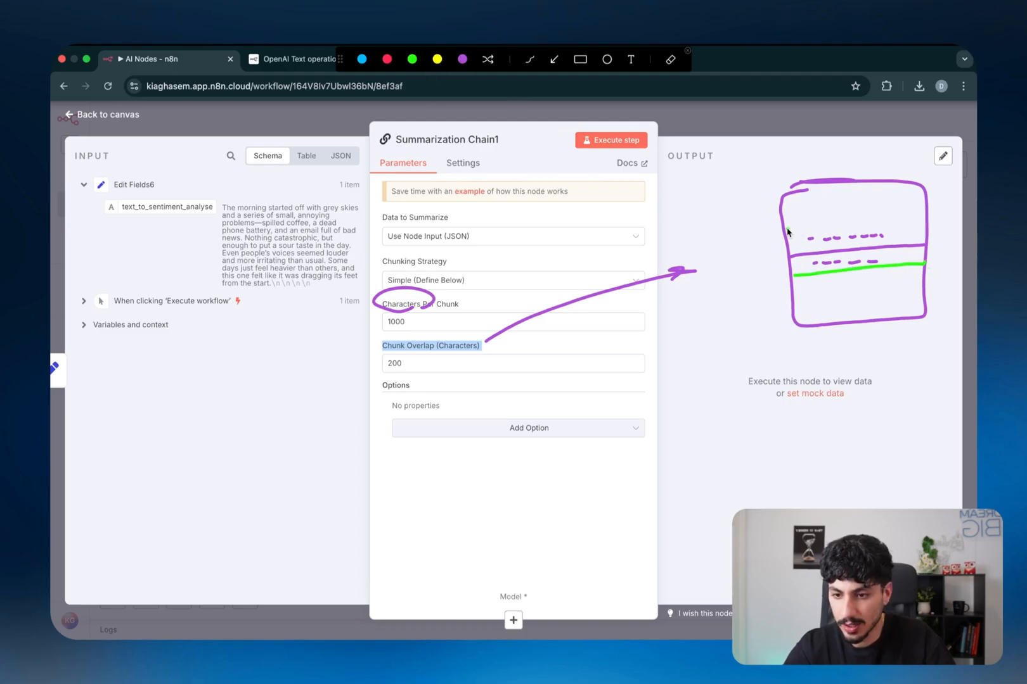
drag(787, 232, 910, 222)
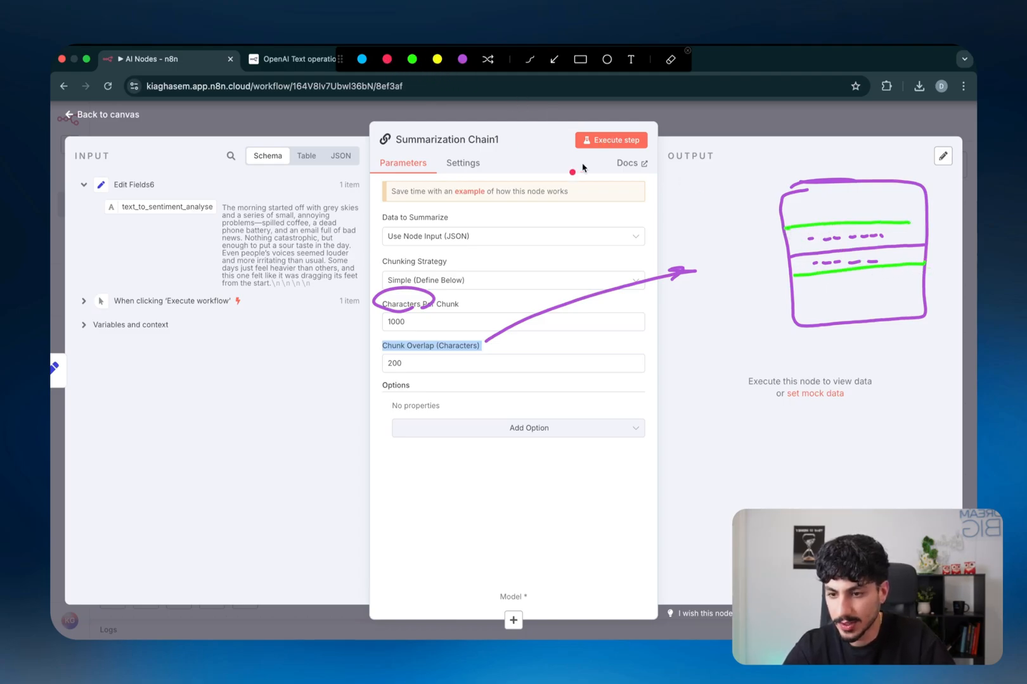
mouse_move(792, 275)
mouse_down()
mouse_move(900, 266)
mouse_move(929, 246)
mouse_move(831, 194)
mouse_move(797, 281)
mouse_up()
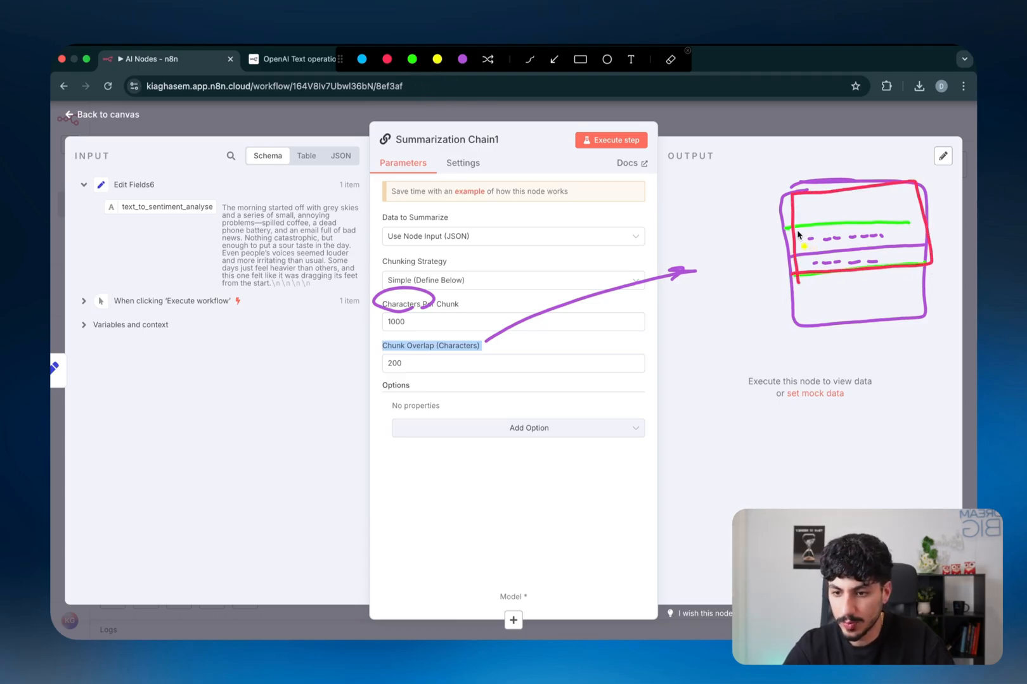
mouse_move(797, 235)
mouse_down()
mouse_move(912, 219)
mouse_move(789, 255)
mouse_move(913, 244)
mouse_up()
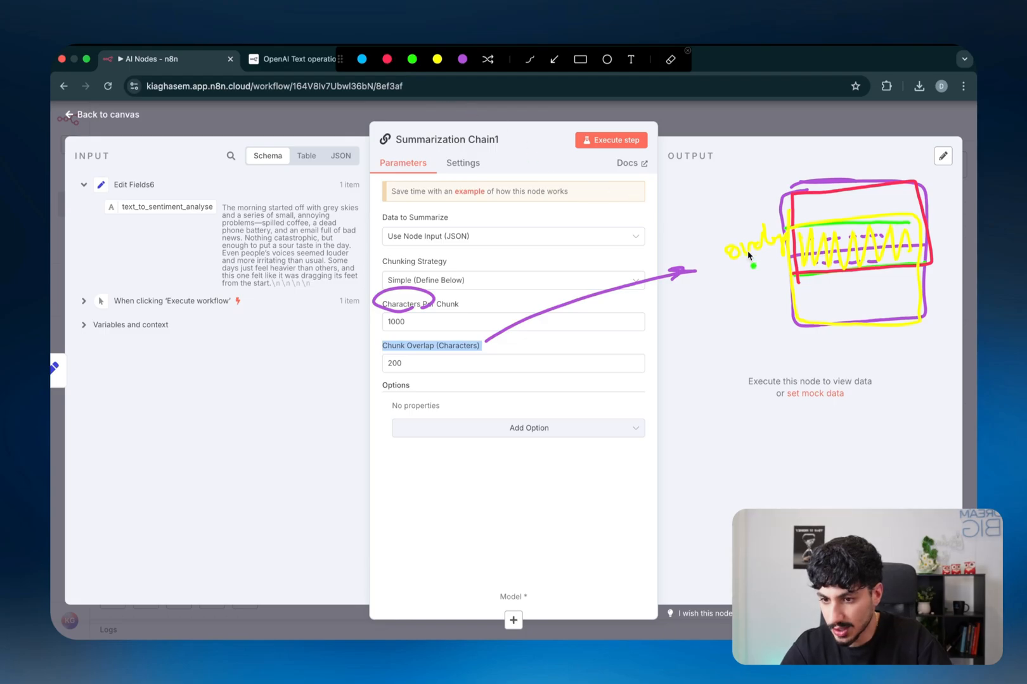
- Rewrite "overlap" in green, hatch the shared area, outline both chunks in green, and clear all drawings
mouse_move(725, 282)
mouse_down()
mouse_move(746, 280)
mouse_move(777, 257)
mouse_move(851, 264)
mouse_move(884, 257)
mouse_move(909, 234)
mouse_up()
mouse_move(797, 241)
mouse_down()
mouse_move(928, 267)
mouse_move(824, 187)
mouse_move(811, 327)
mouse_move(788, 253)
mouse_move(922, 222)
mouse_move(837, 329)
mouse_move(788, 315)
mouse_up()
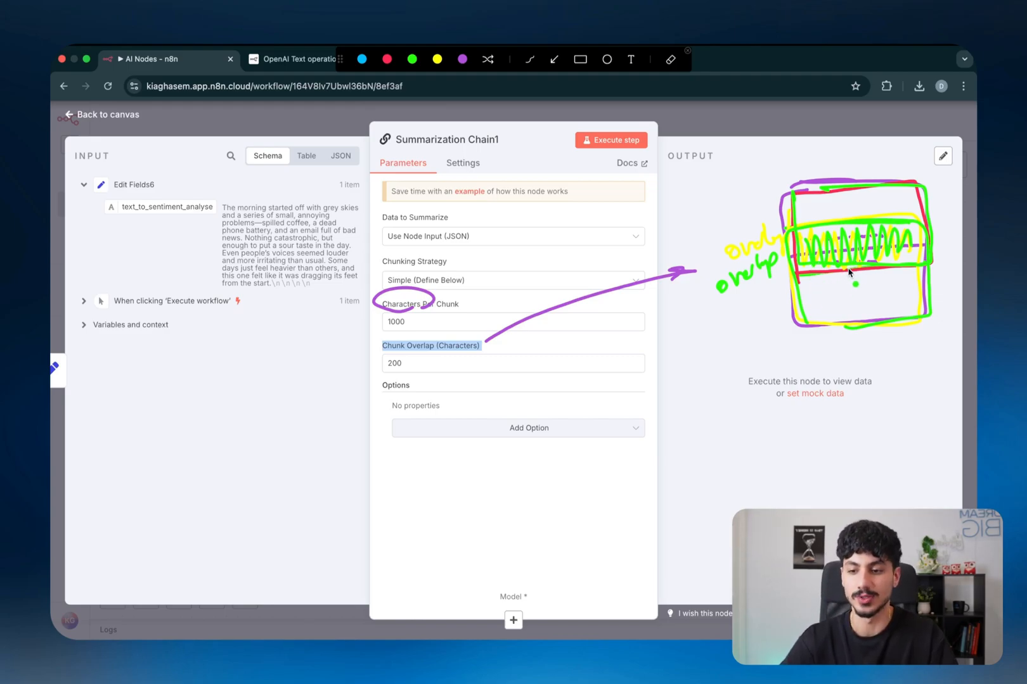
key(Delete)
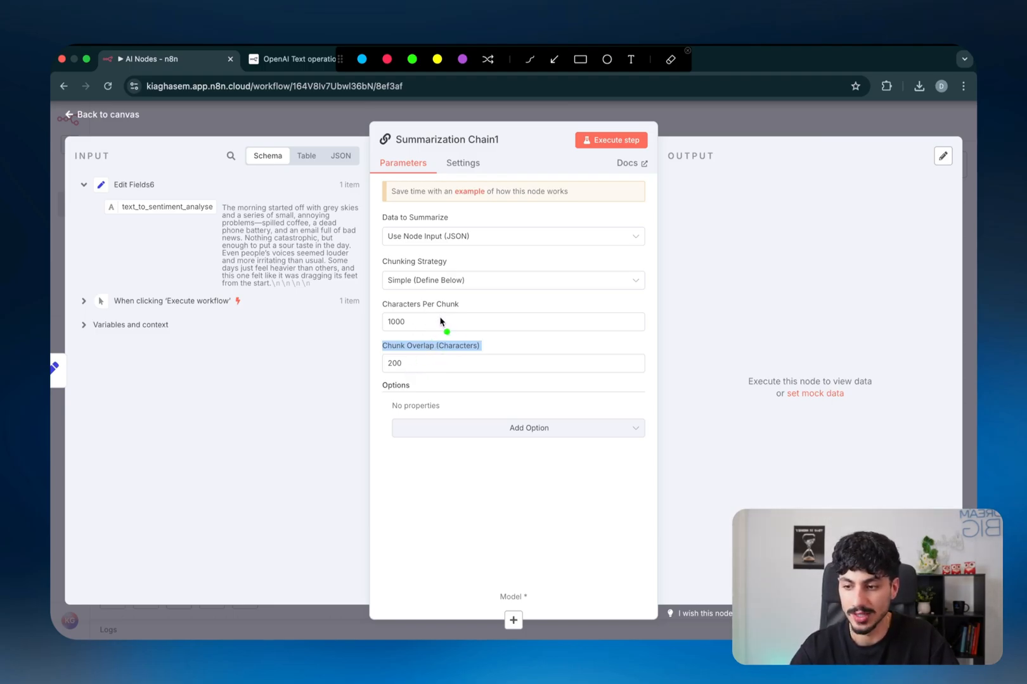
key(Escape)
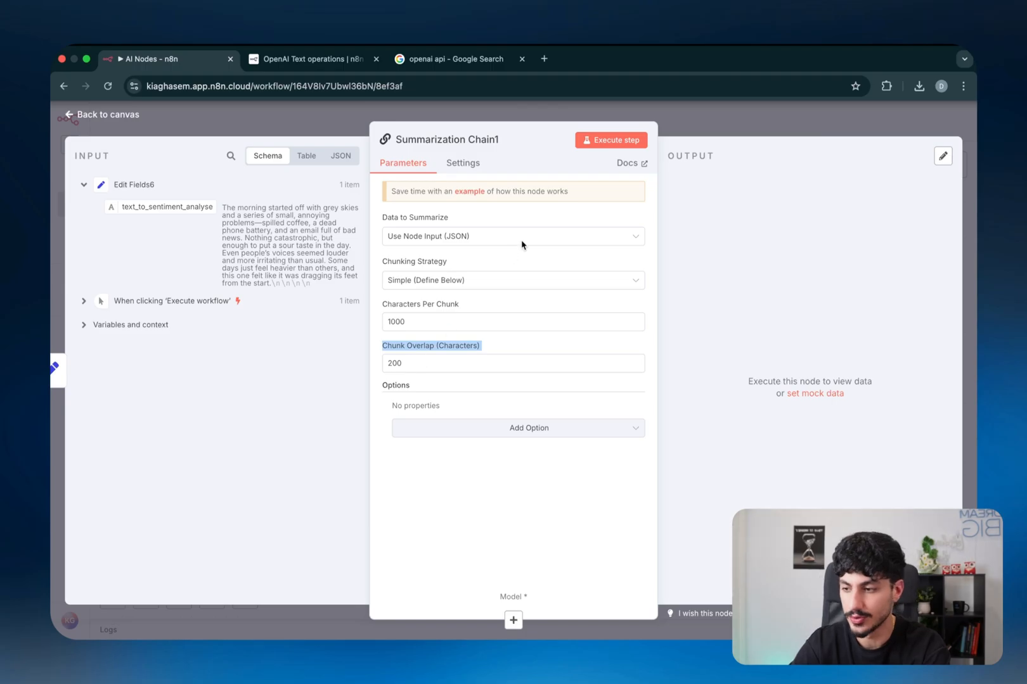
- Open the Edit Fields5 node, look through its "random" text field, and execute the node
key(Escape)
double_click(429, 246)
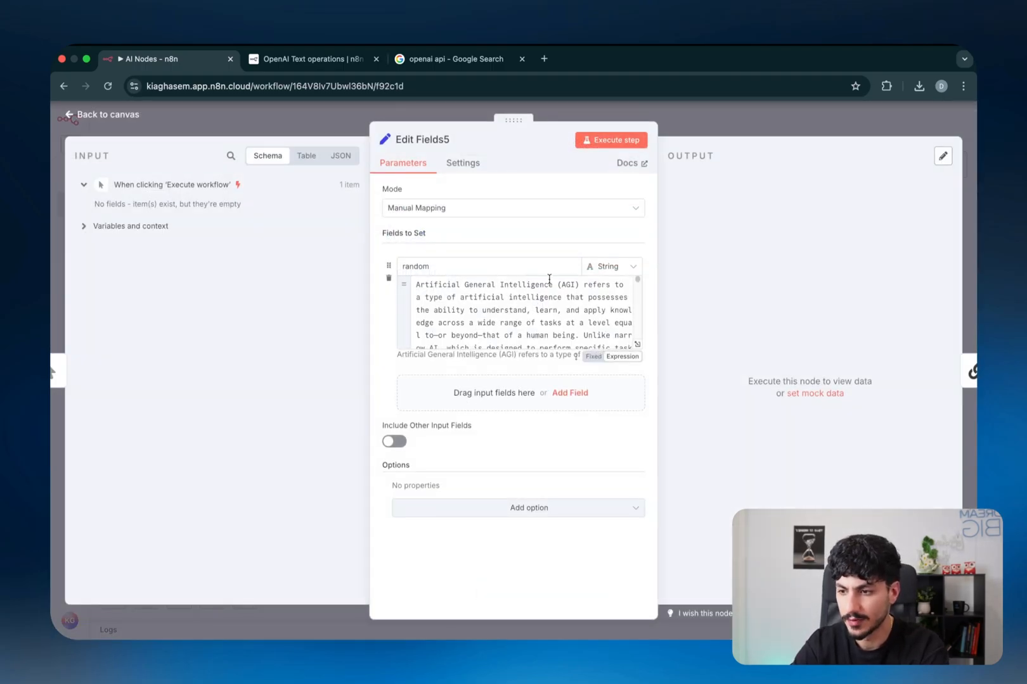
scroll(589, 320, down, 10)
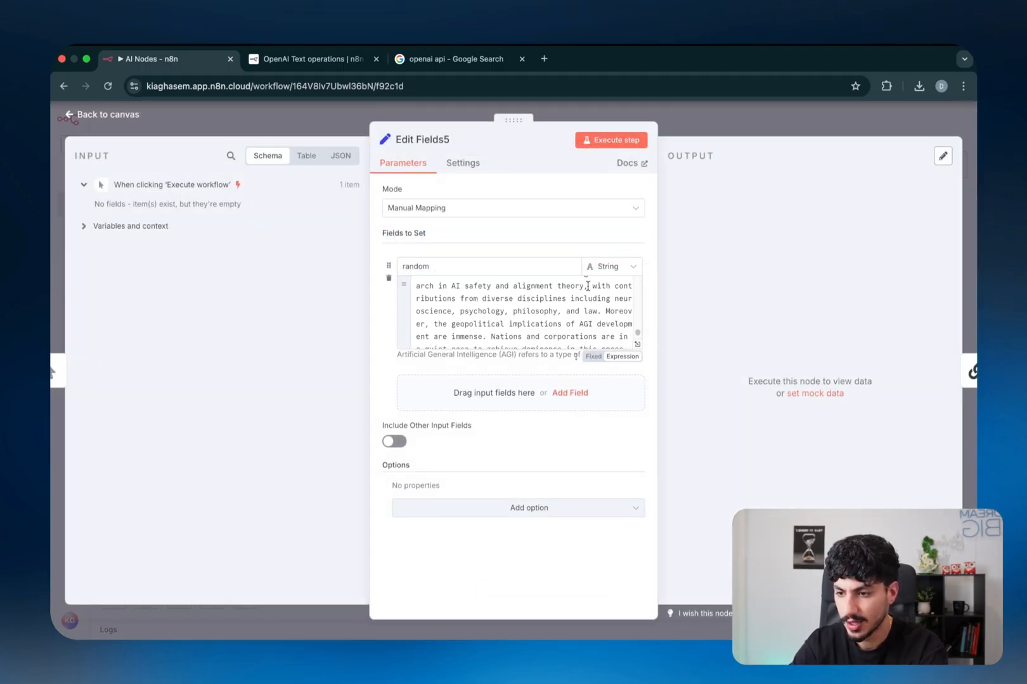
scroll(588, 287, up, 10)
click(611, 140)
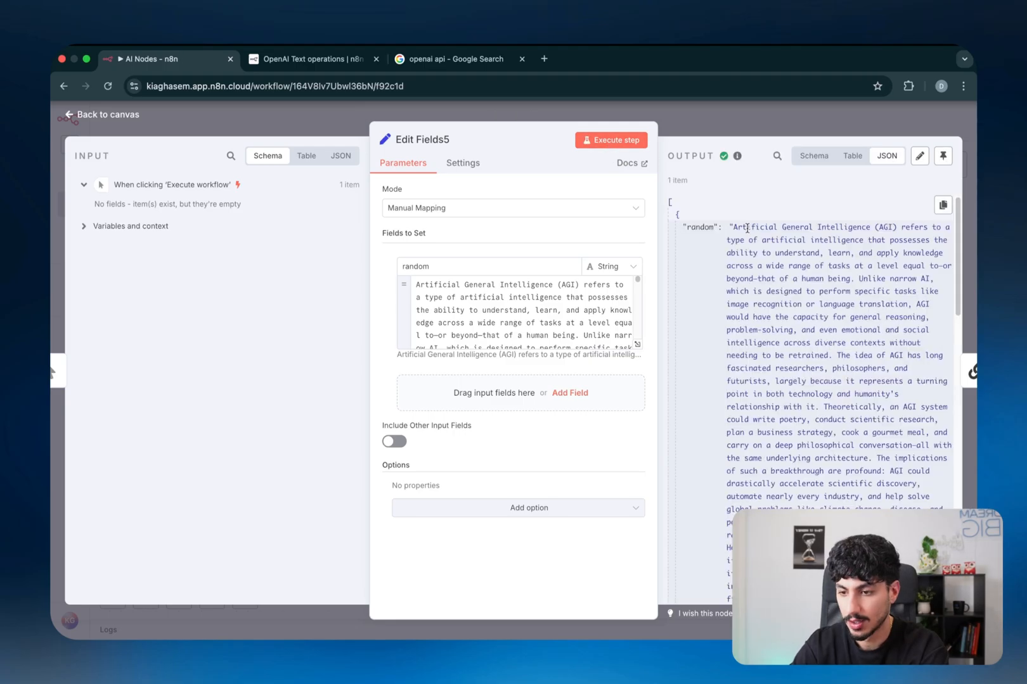
- Examine the Artificial General Intelligence text in the Edit Fields5 JSON output from start to end
double_click(776, 228)
drag(775, 228, 830, 230)
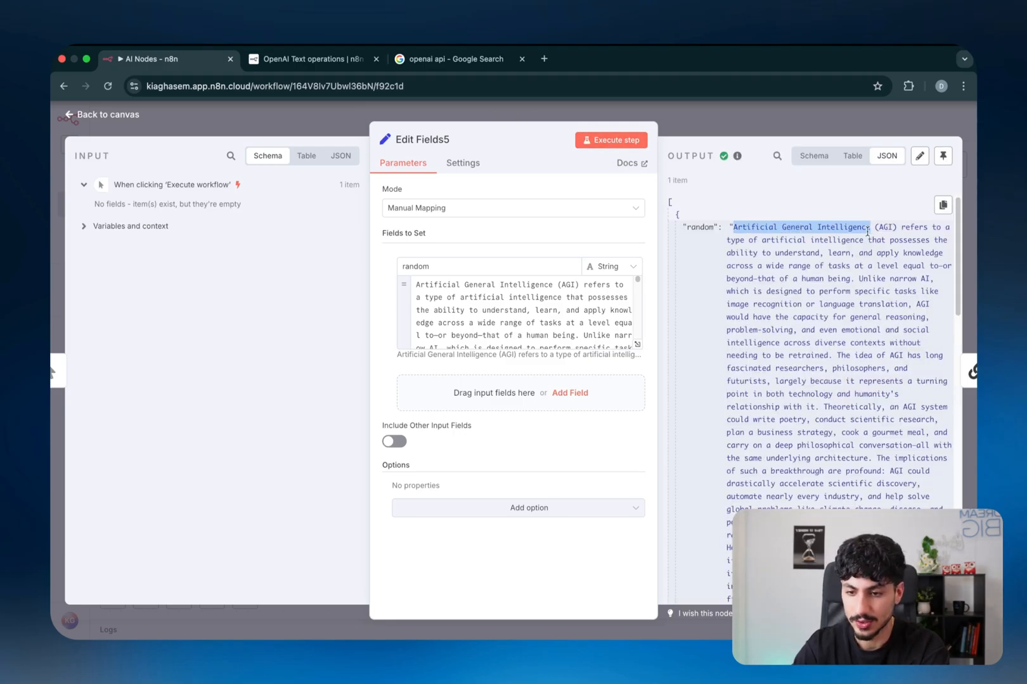
scroll(782, 230, down, 15)
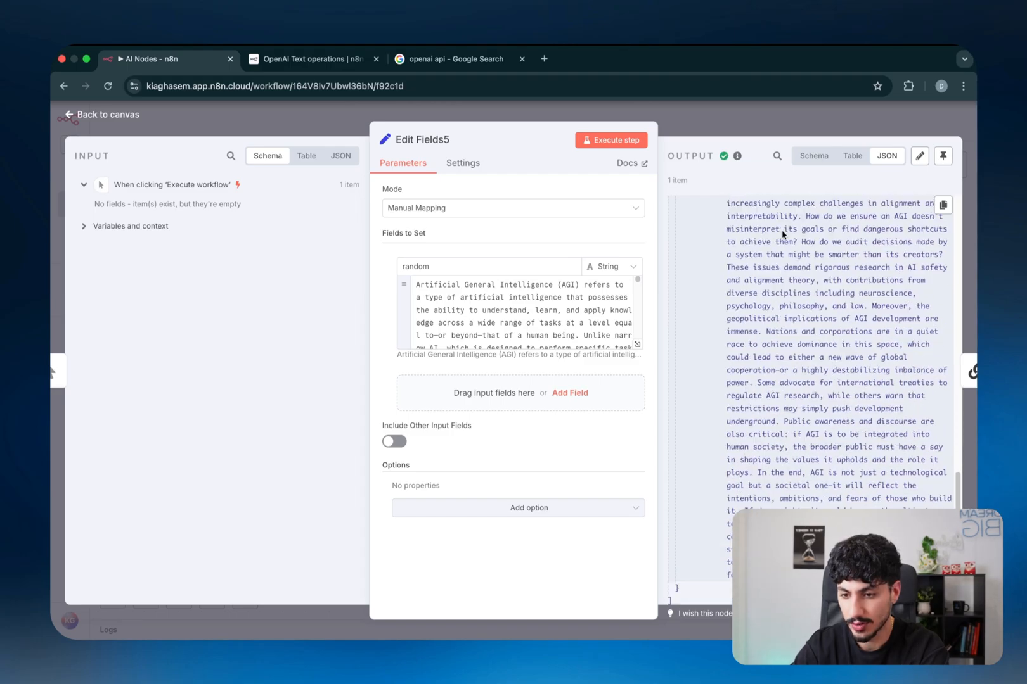
scroll(782, 231, up, 15)
scroll(782, 231, down, 13)
- Try Use Document Loader as the Summarization Chain's data to summarize and inspect its Document connector on the canvas
key(Escape)
double_click(550, 244)
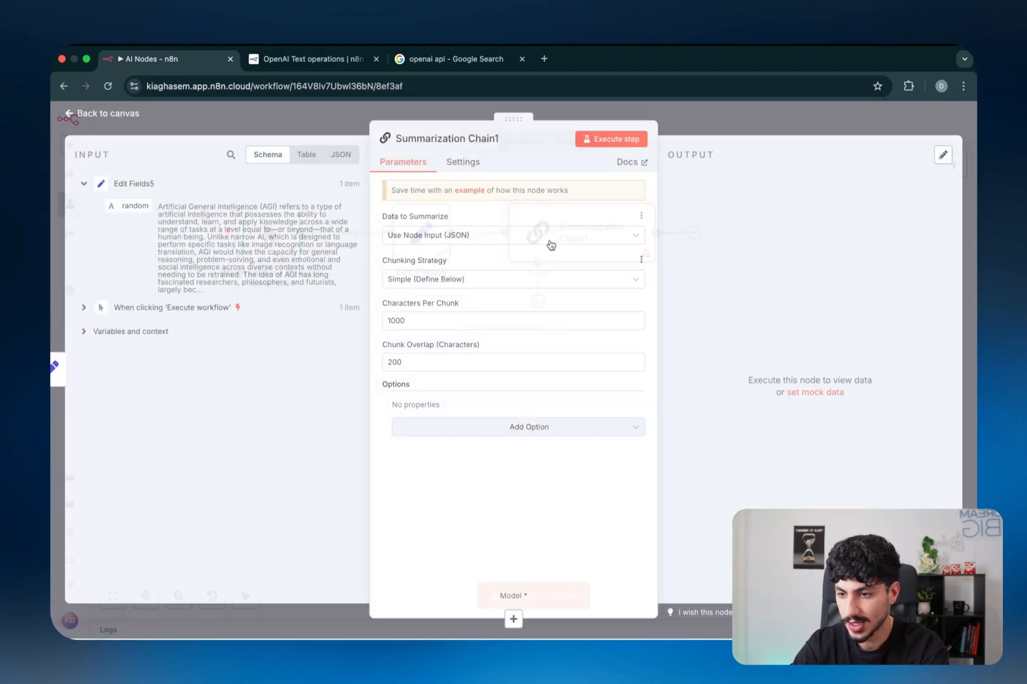
click(471, 246)
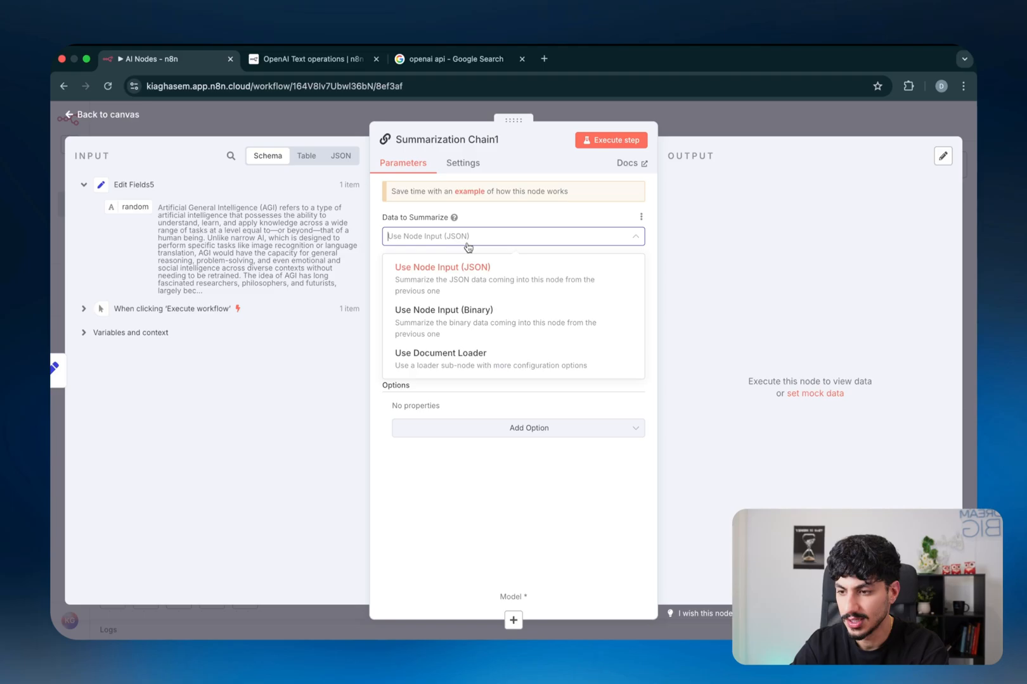
click(449, 368)
click(475, 245)
click(754, 127)
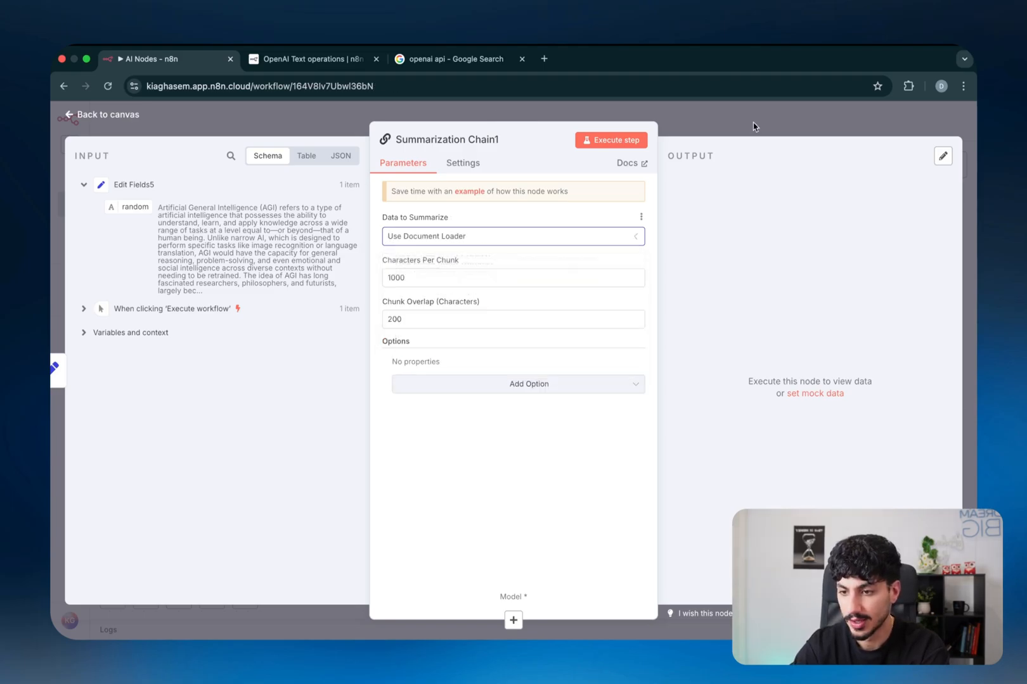
click(568, 307)
click(609, 265)
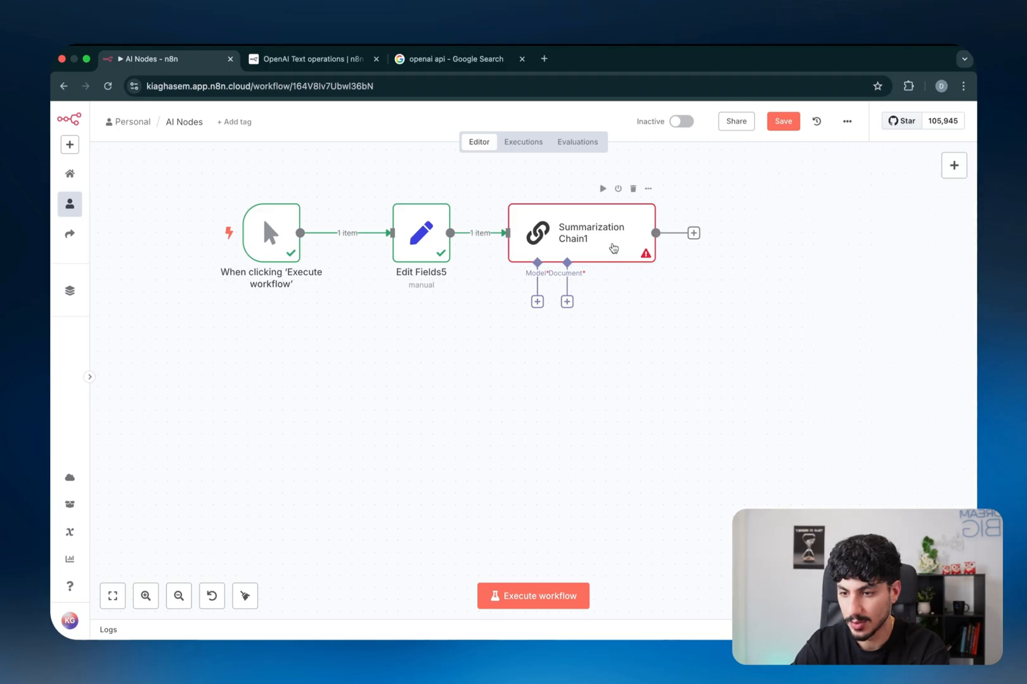
- Try Use Node Input (Binary) for the Summarization Chain's data to summarize, and set it to Use Node Input (JSON)
double_click(613, 247)
click(470, 236)
click(475, 303)
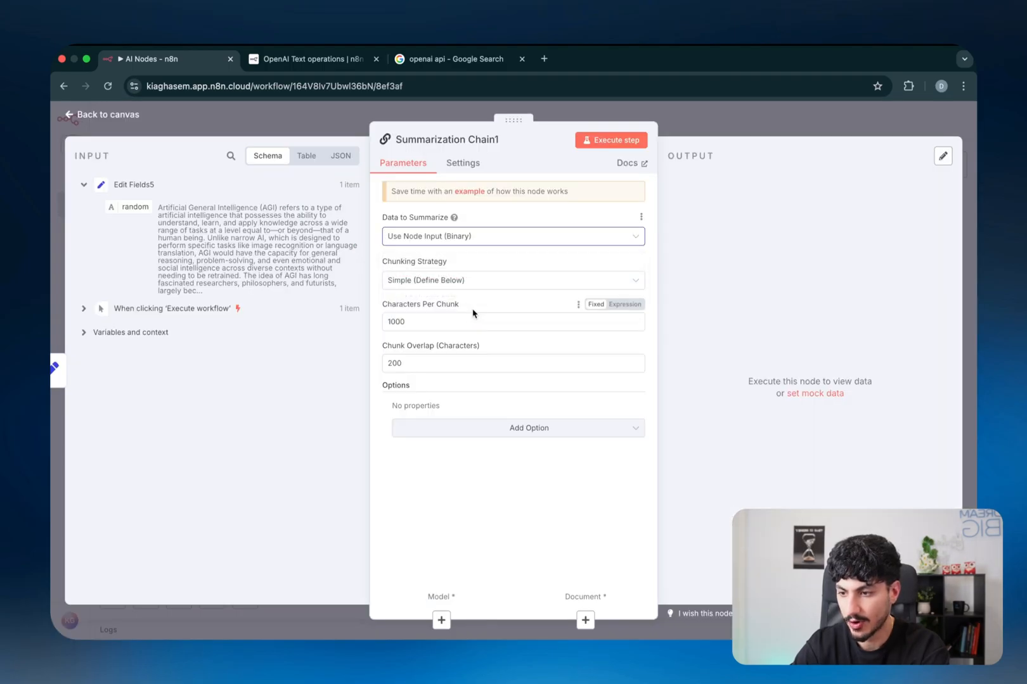
click(441, 244)
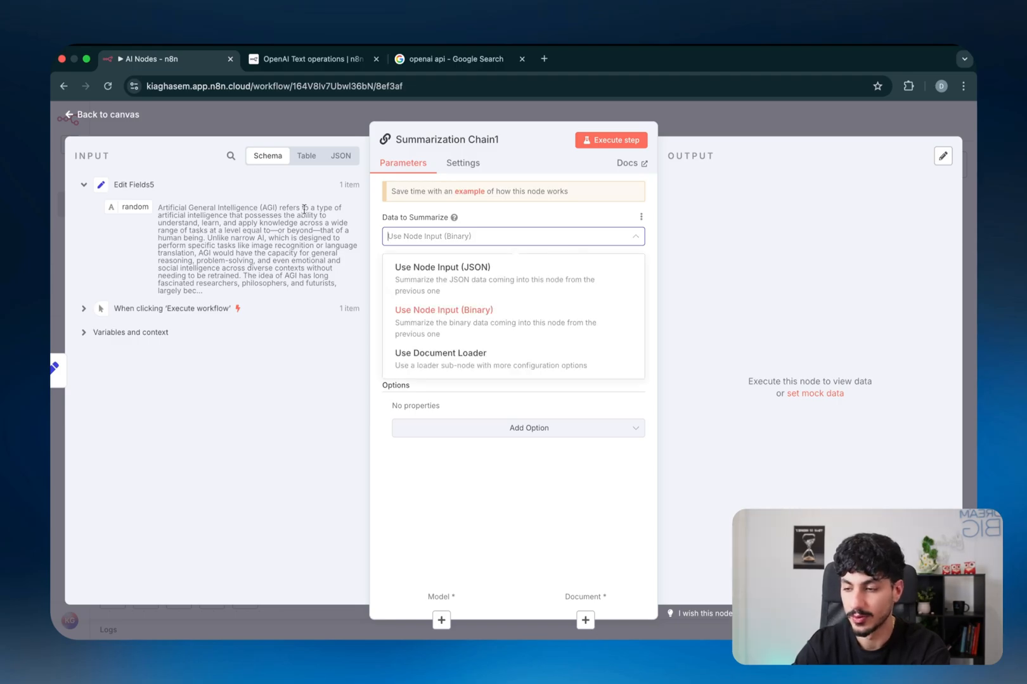
click(480, 274)
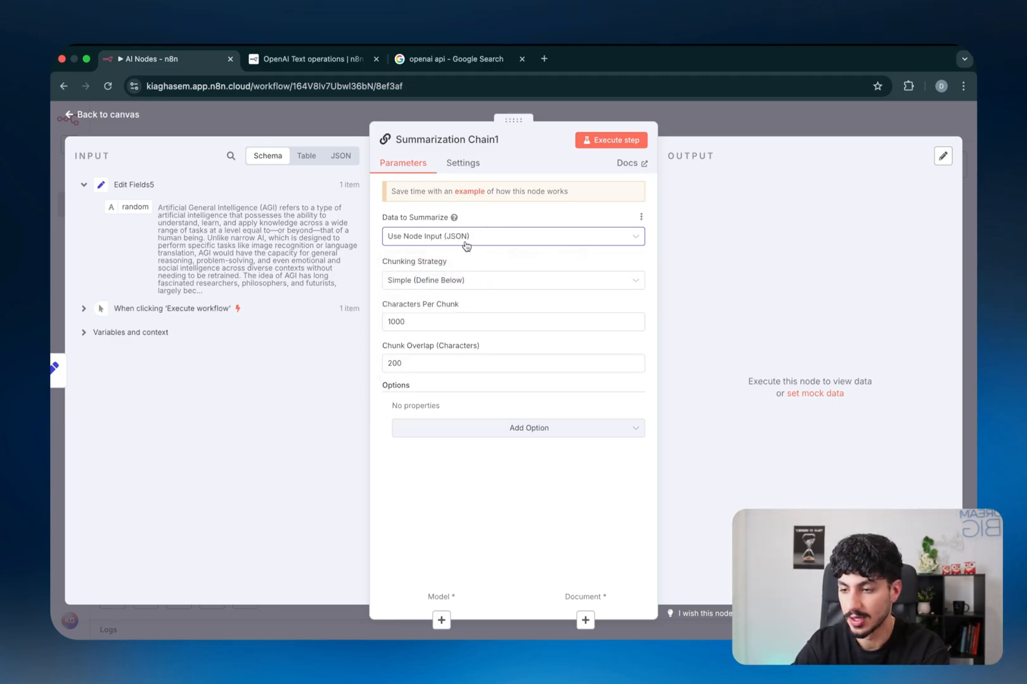
- Set the chunking strategy to Advanced and attach a Recursive Character Text Splitter to the Summarization Chain
click(457, 283)
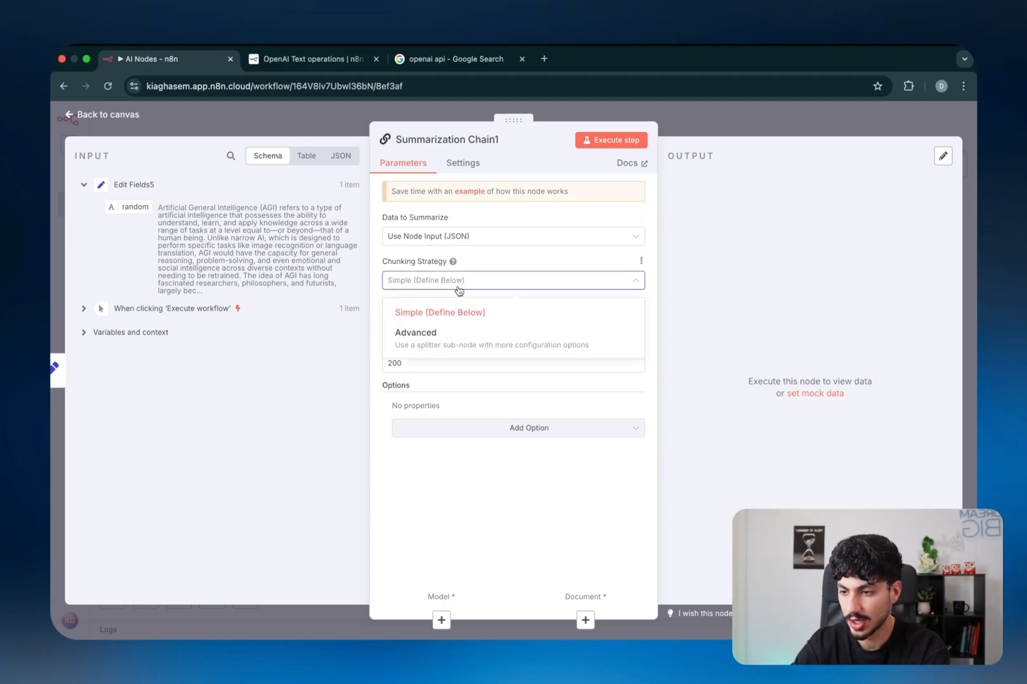
click(446, 332)
key(Escape)
click(626, 302)
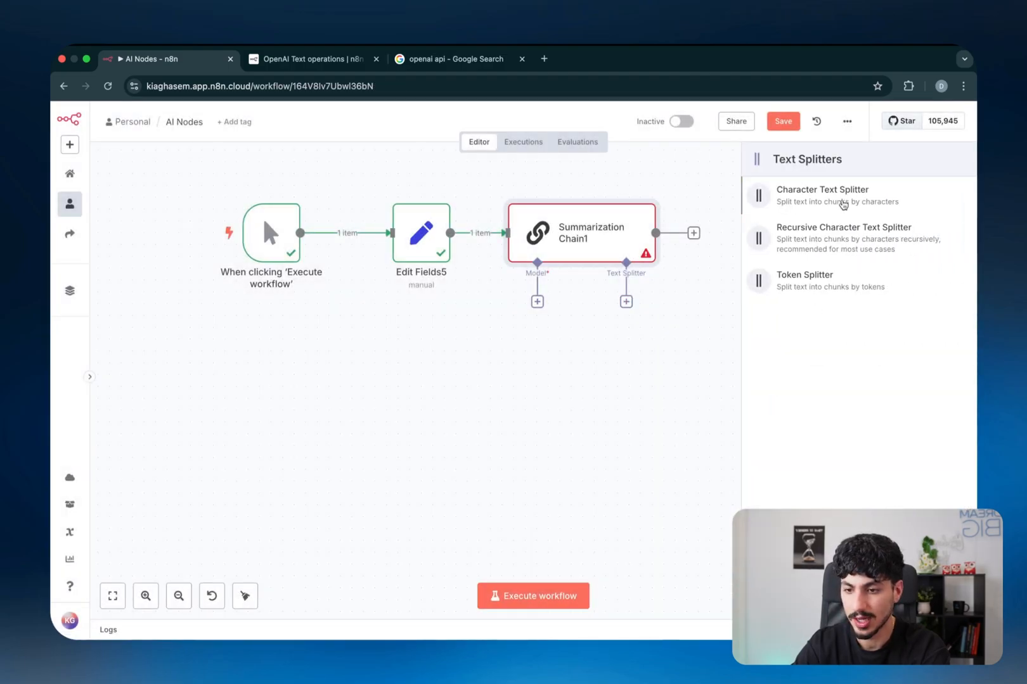
click(838, 232)
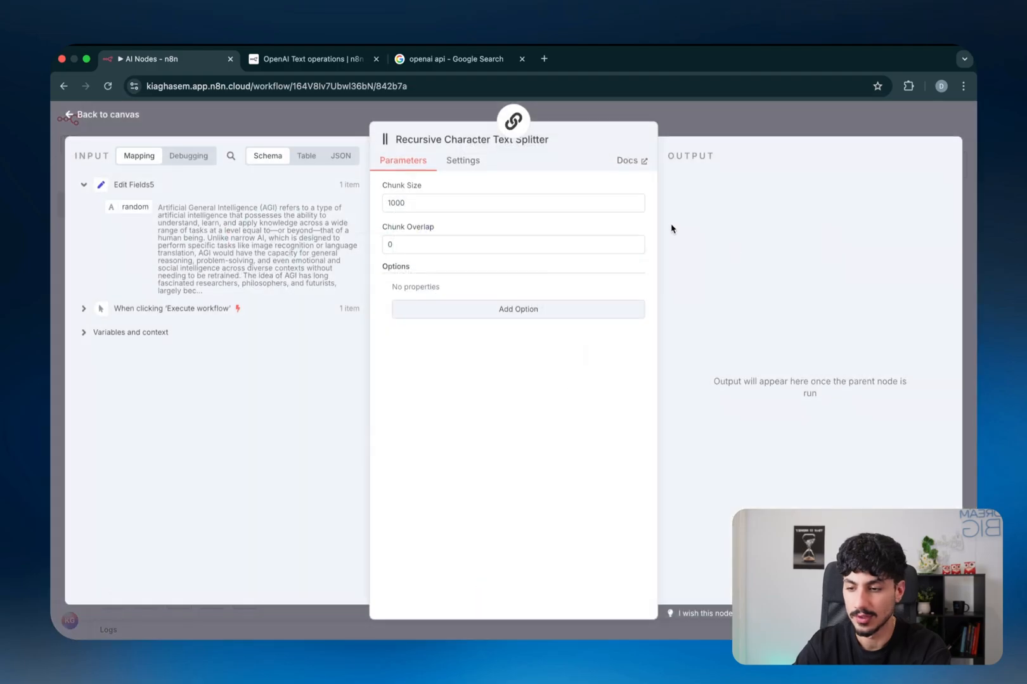
click(713, 130)
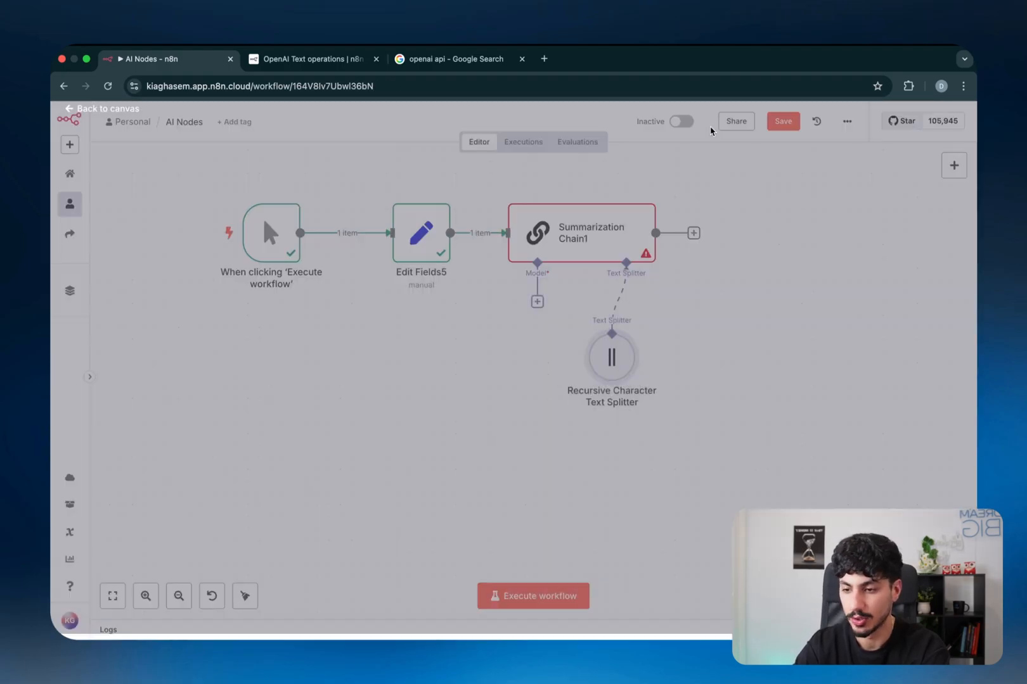
- Remove the Recursive Character Text Splitter and set the Summarization Chain's chunking strategy to Simple (Define Below)
key(Delete)
double_click(592, 249)
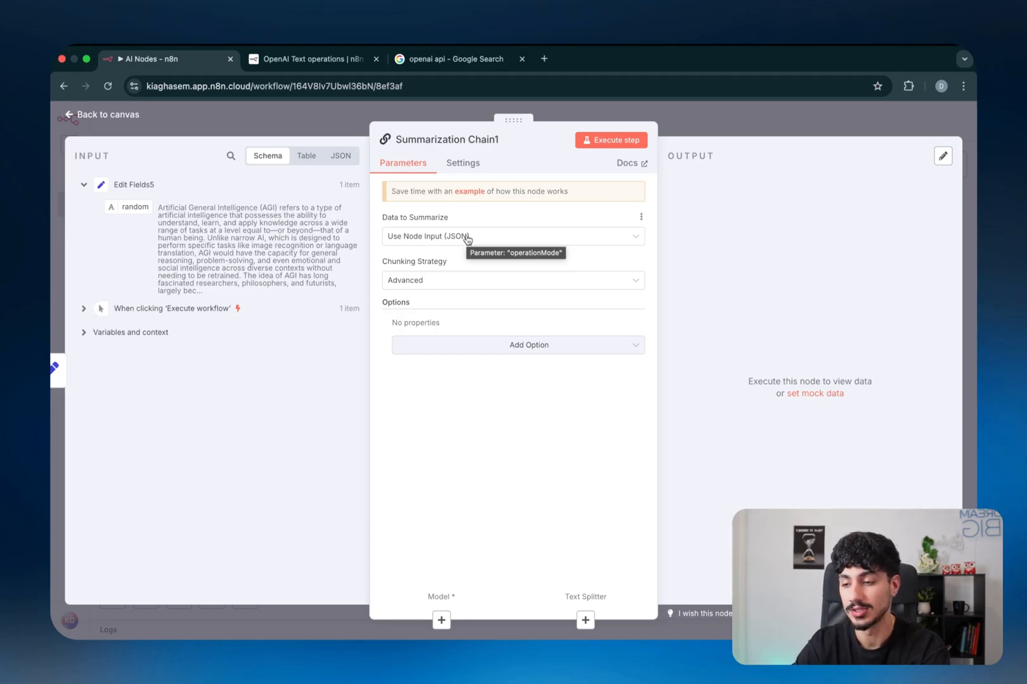
click(462, 280)
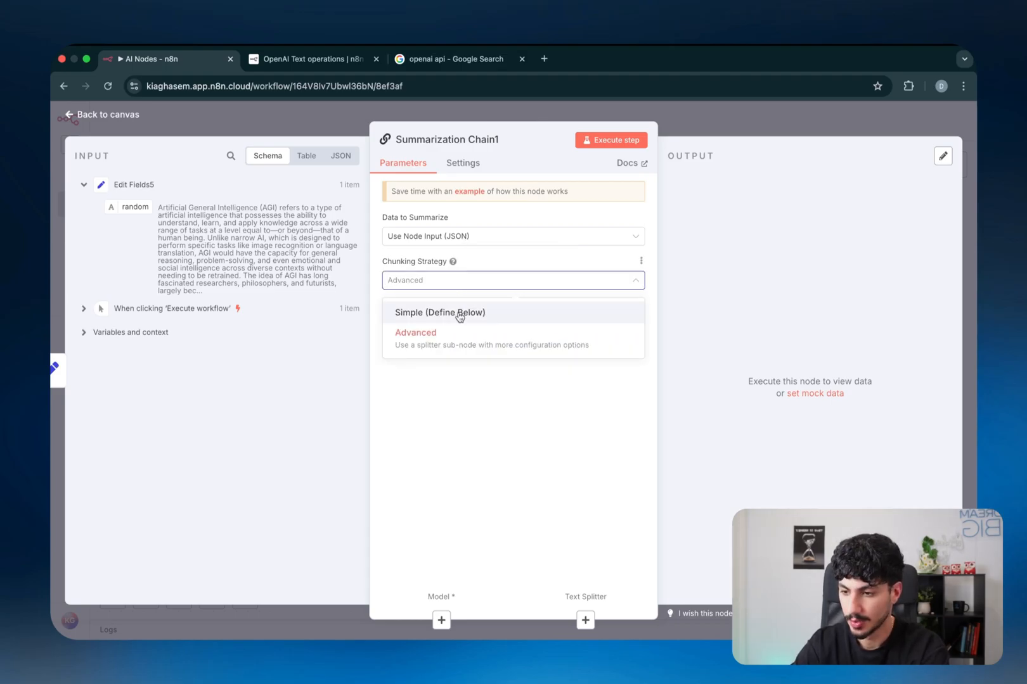
click(458, 312)
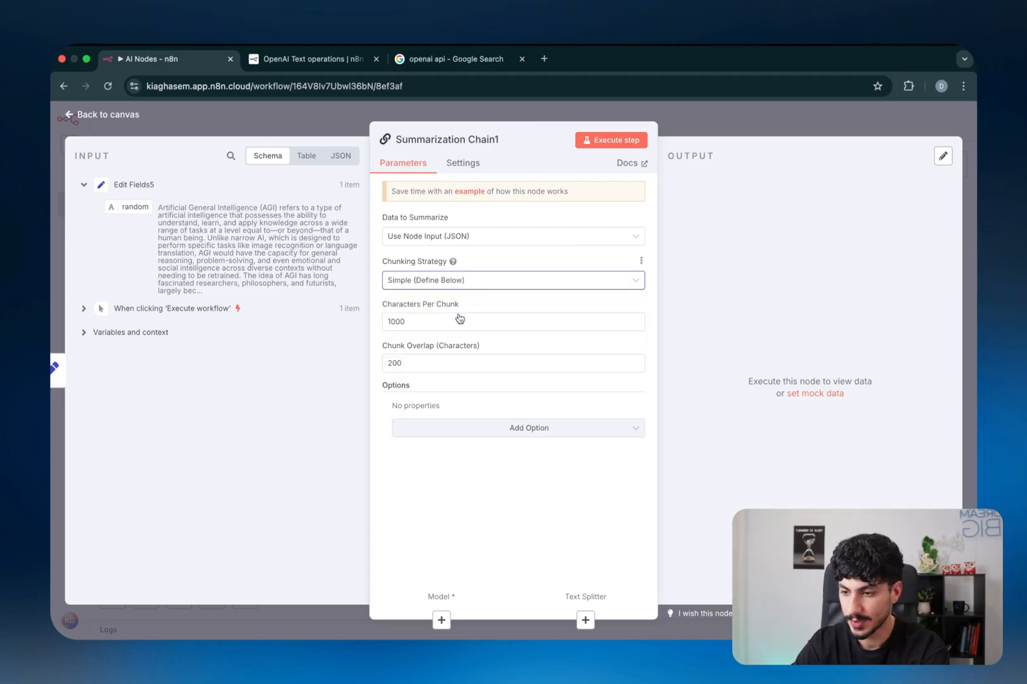
- Set the Summarization Chain's characters per chunk to 400 and its chunk overlap to 150
click(420, 324)
double_click(419, 326)
text(4)
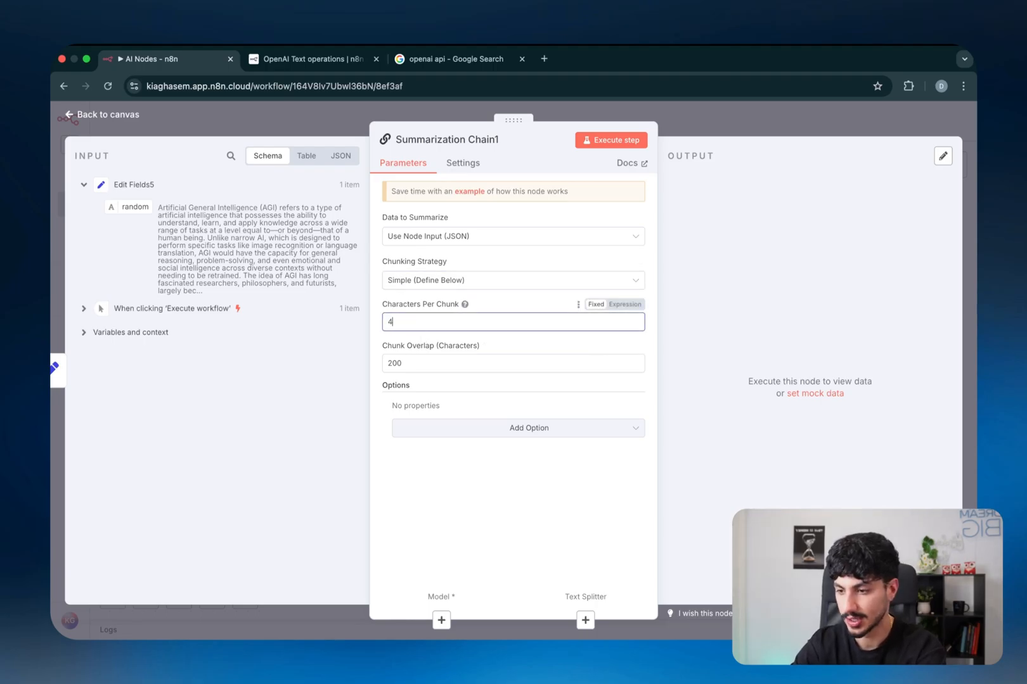
text(00)
double_click(424, 362)
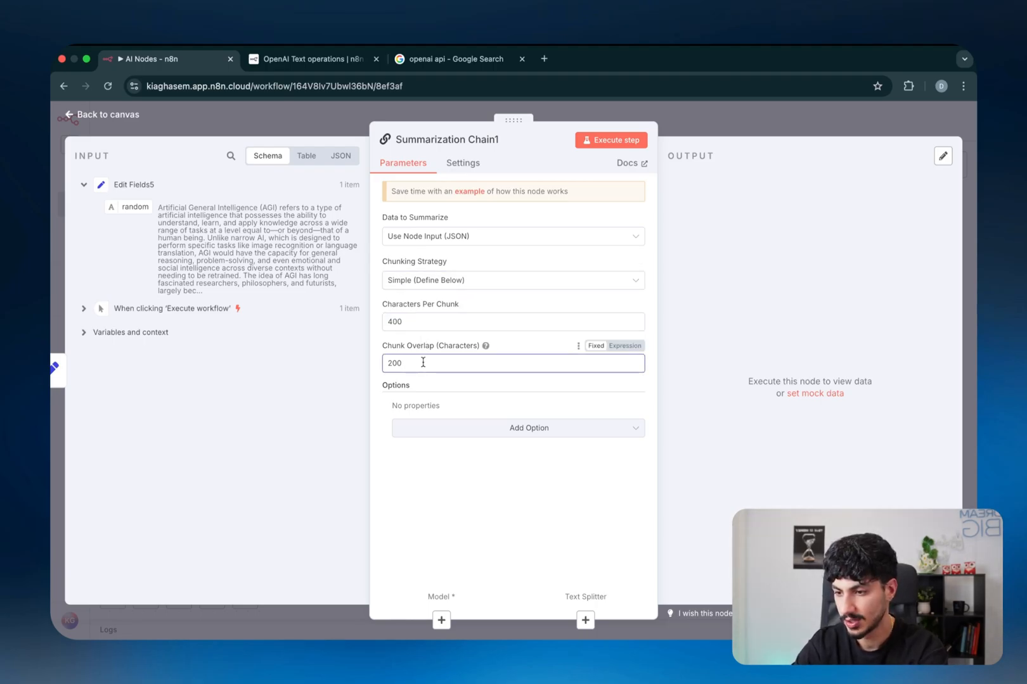
text(14)
text(0)
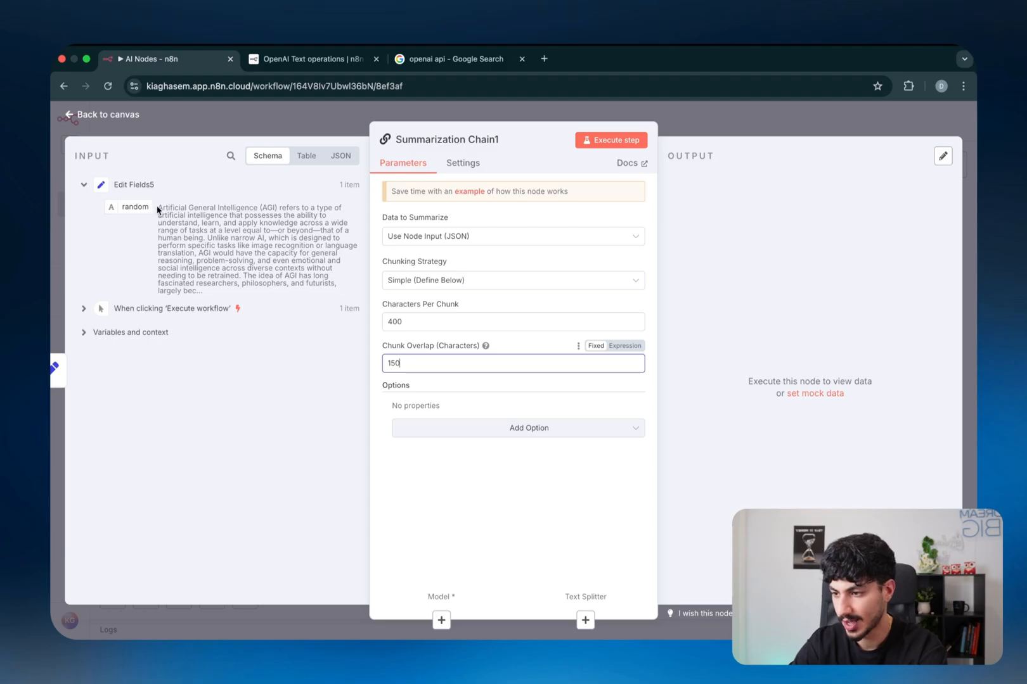
drag(158, 207, 203, 283)
- Try adding the Summarization Method and Prompts option and the Batch Processing option, removing each one again
click(438, 428)
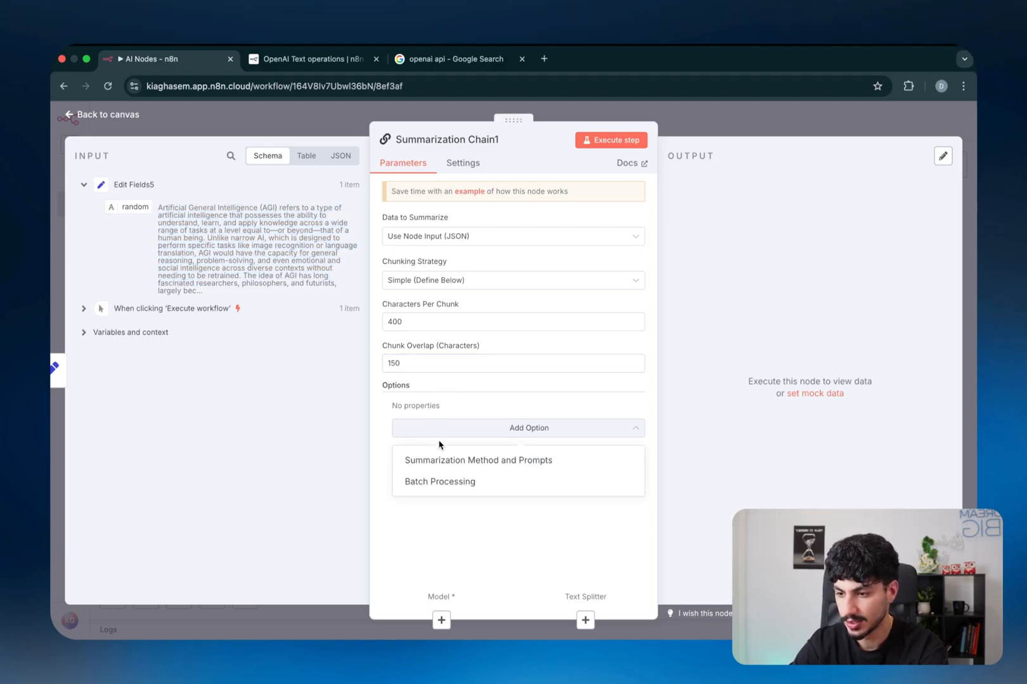
click(438, 460)
scroll(443, 456, down, 1)
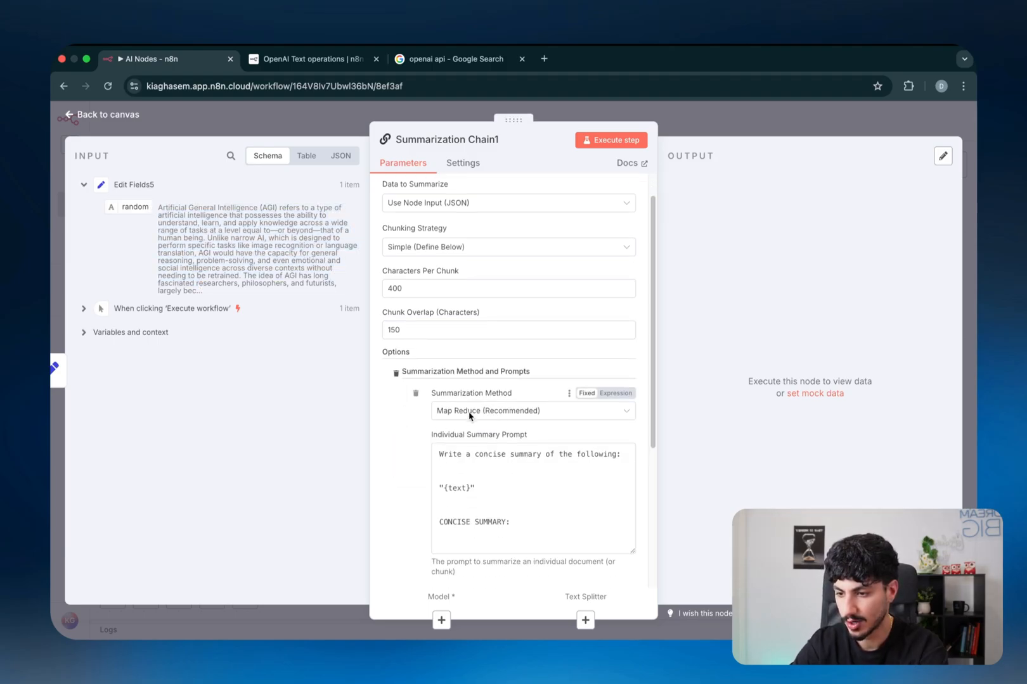
click(396, 373)
click(440, 428)
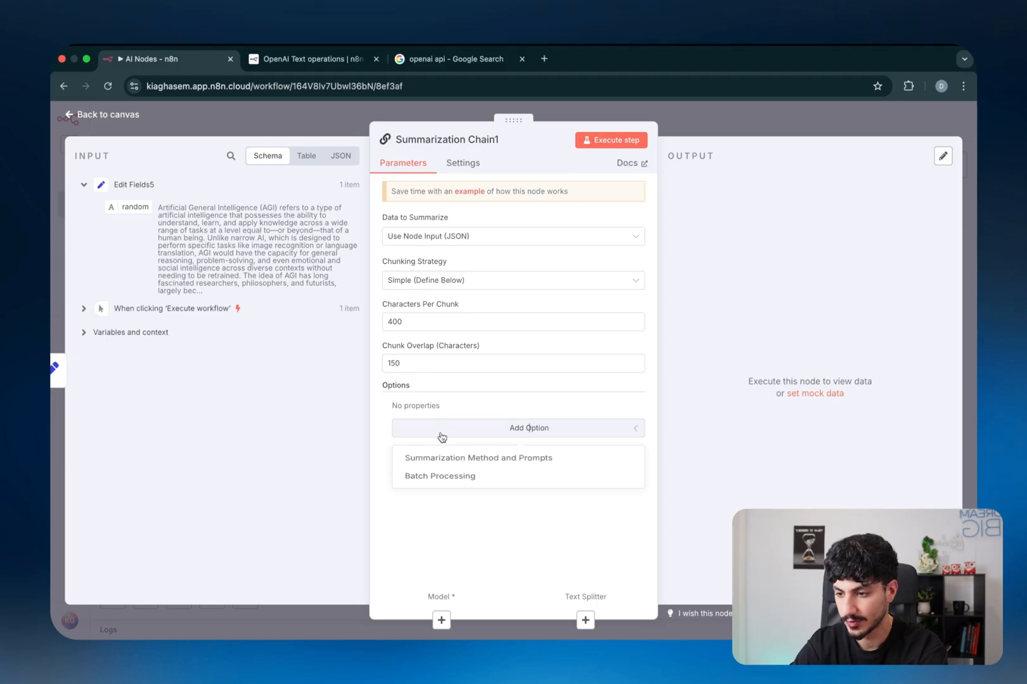
click(440, 479)
click(396, 409)
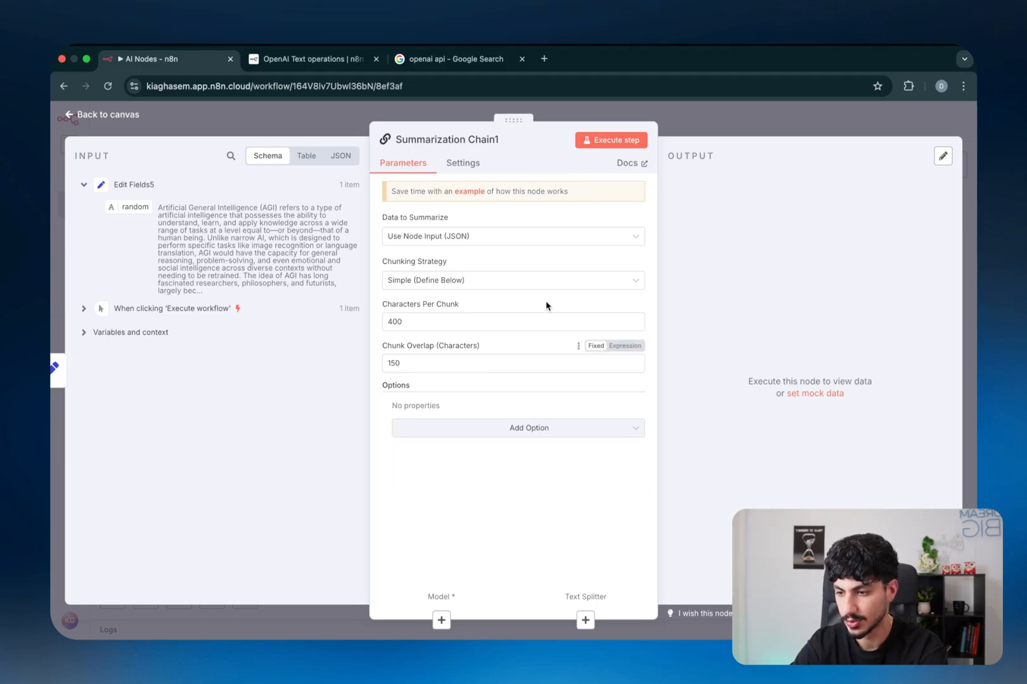
- Run the Summarization Chain step and review the summary text in its JSON output
click(593, 143)
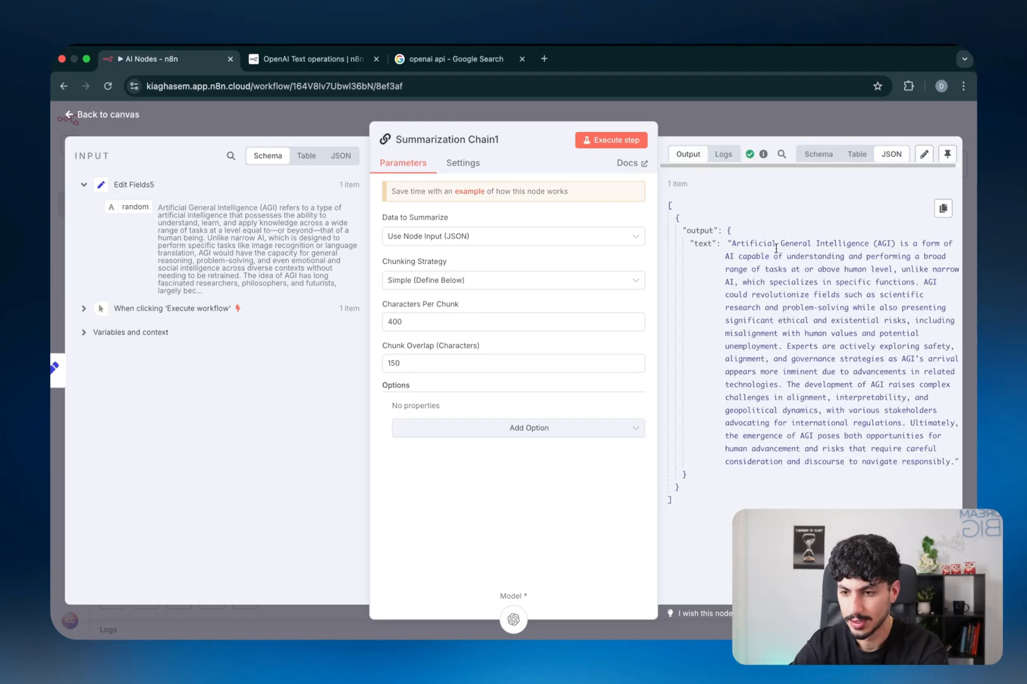
drag(741, 246, 910, 463)
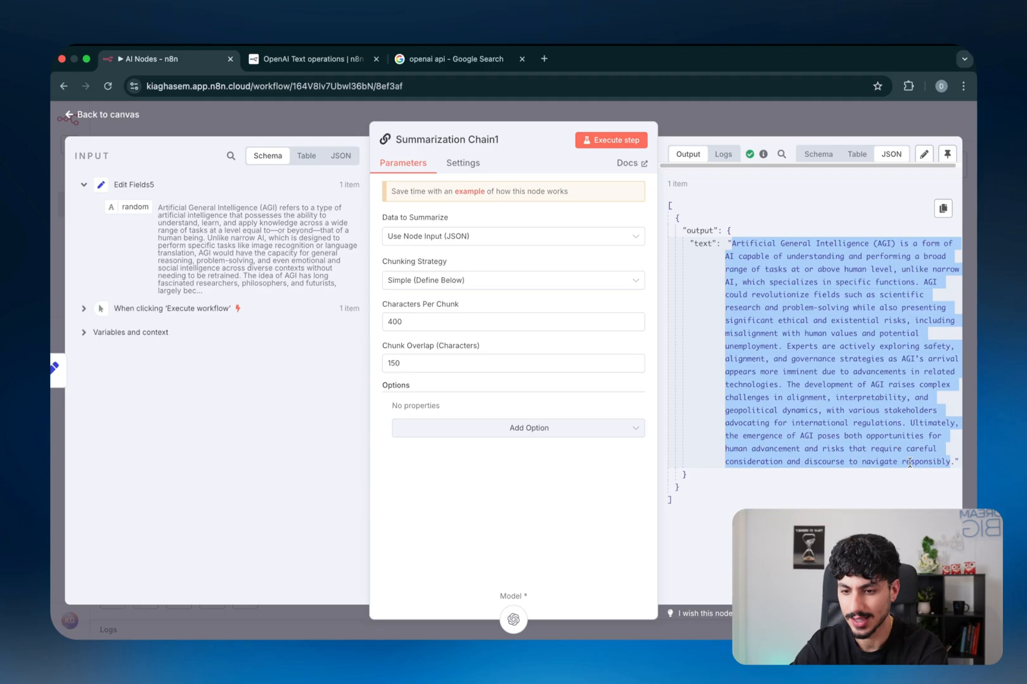
click(735, 131)
double_click(617, 250)
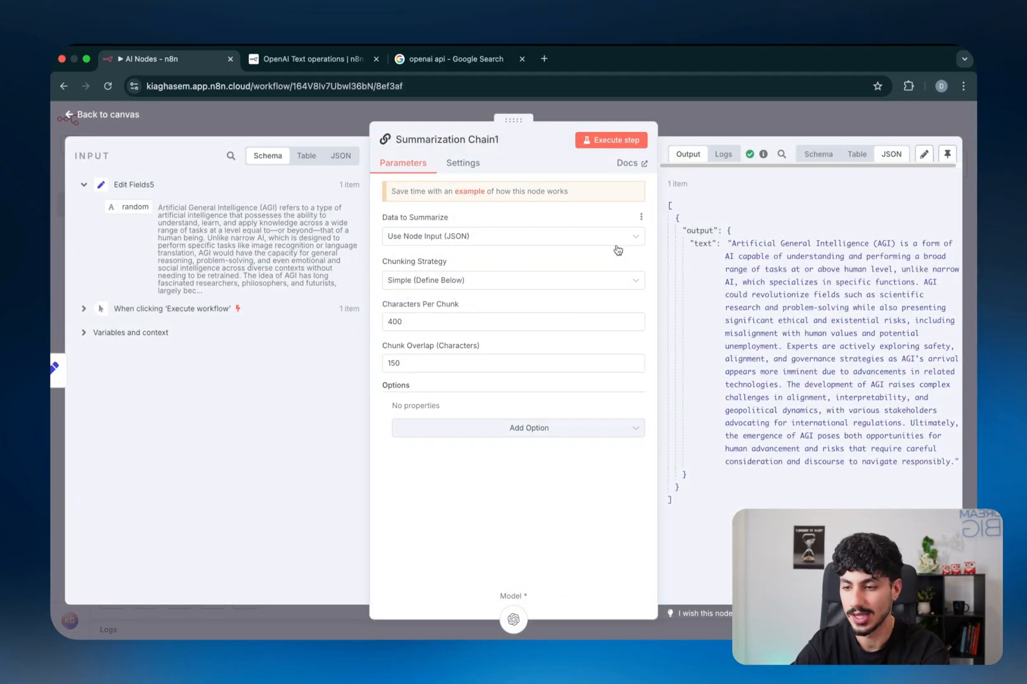
- Draw a blue box below the input data and an arrow pointing at the Characters Per Chunk value
key(ctrl+a)
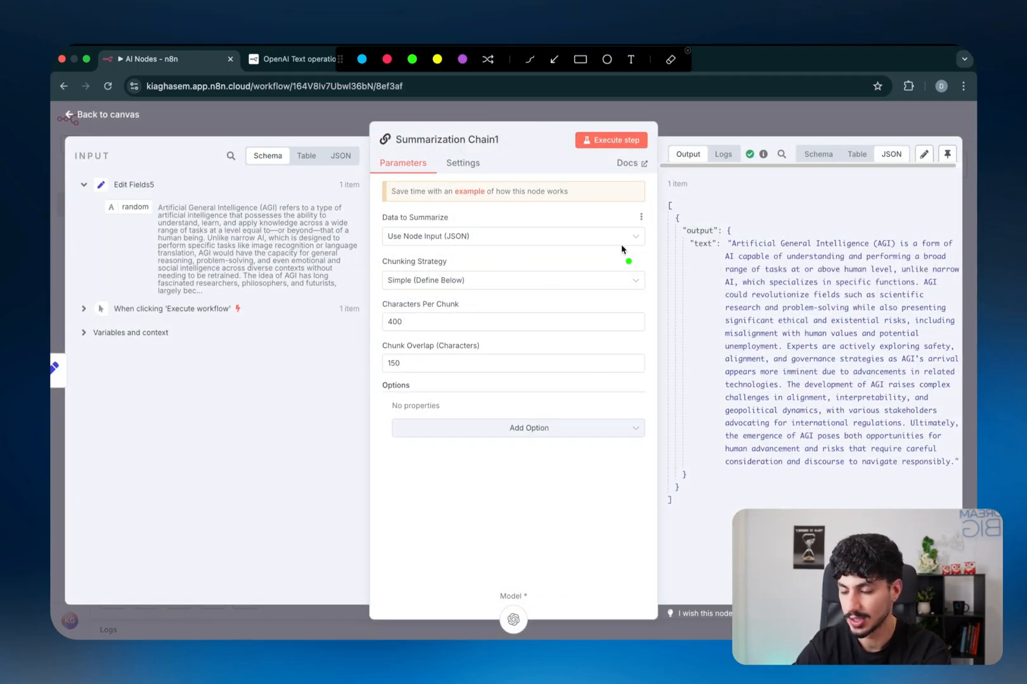
click(362, 59)
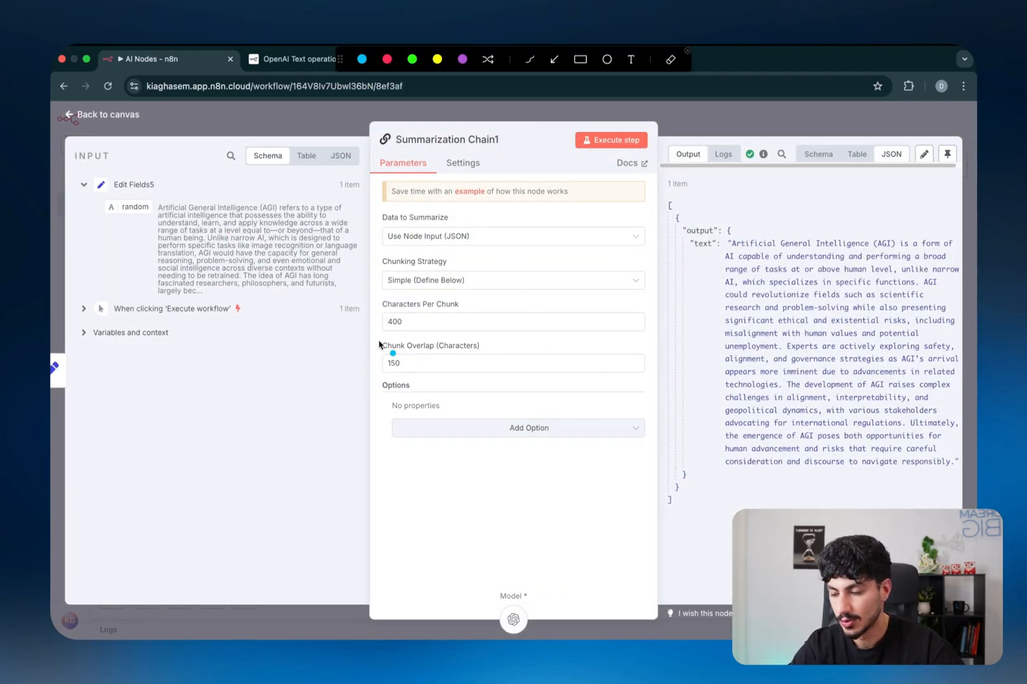
drag(237, 389, 339, 332)
drag(292, 471, 373, 407)
drag(237, 393, 294, 469)
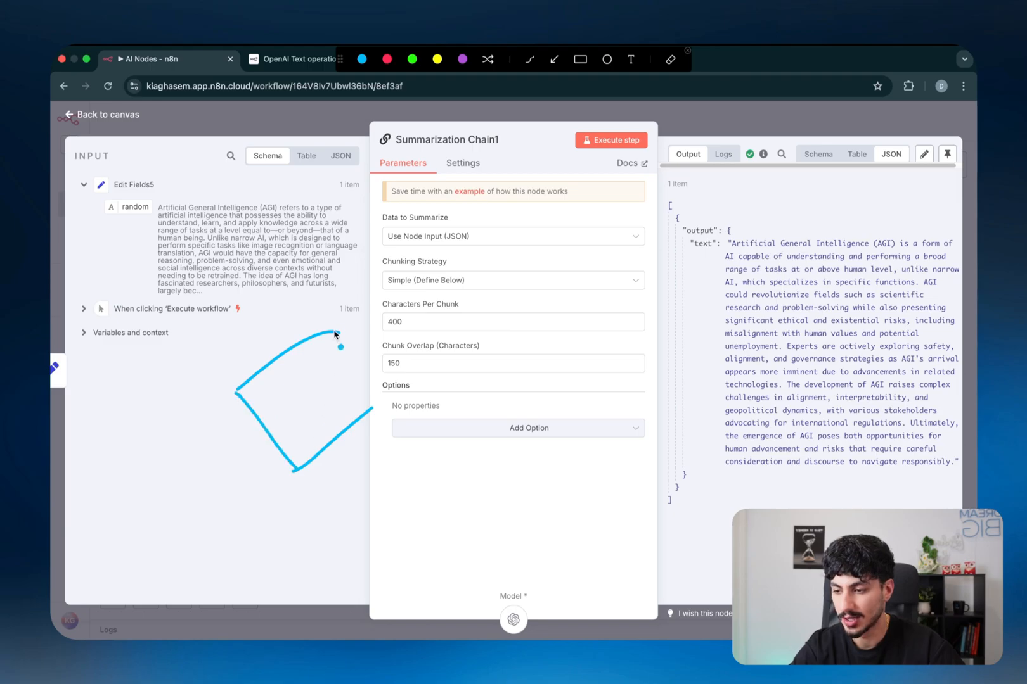
mouse_move(334, 324)
mouse_down()
mouse_move(378, 406)
mouse_move(386, 305)
mouse_move(396, 324)
mouse_up()
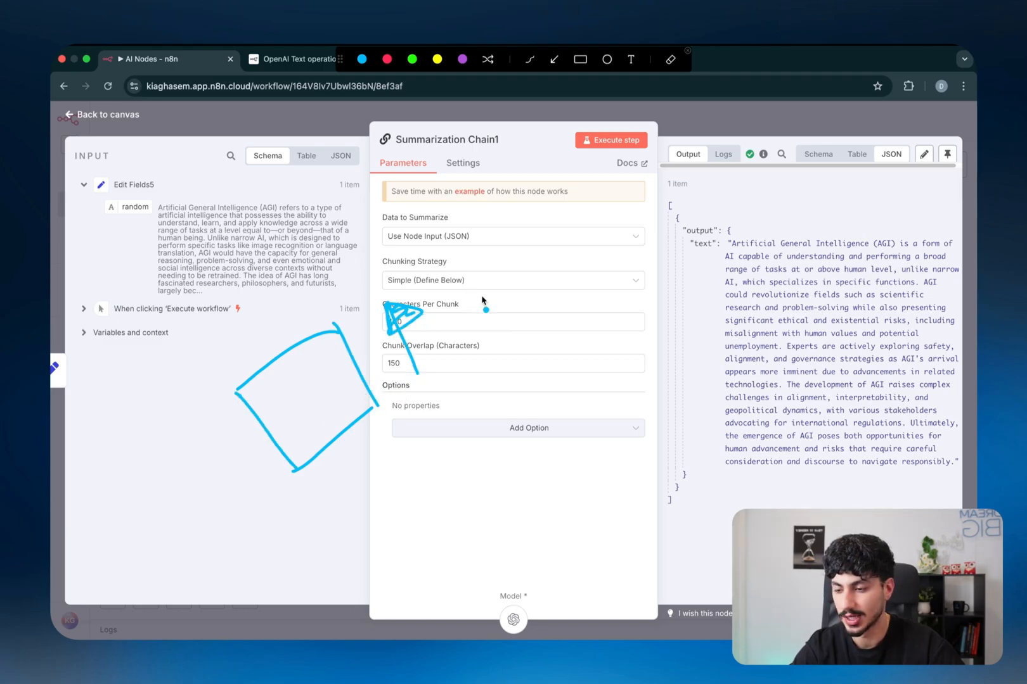
- Handwrite "1 million" and "4.1" over the chunking settings and circle both notes in blue
mouse_move(513, 289)
mouse_down()
mouse_move(564, 279)
mouse_move(612, 247)
mouse_up()
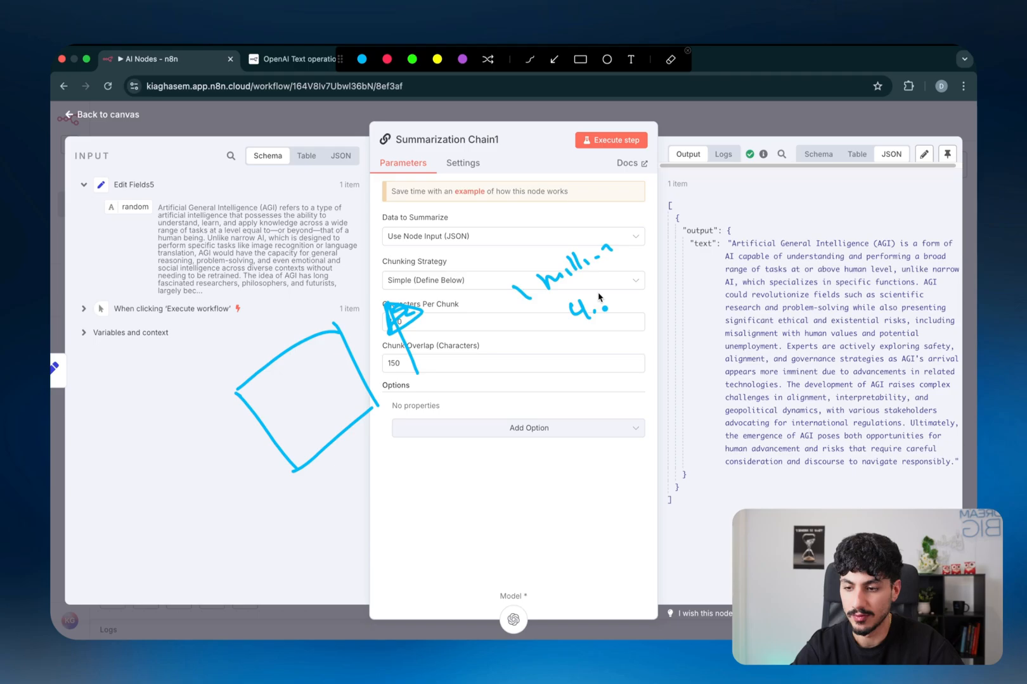
mouse_move(602, 304)
mouse_down()
mouse_move(624, 285)
mouse_move(589, 333)
mouse_up()
drag(526, 320, 647, 238)
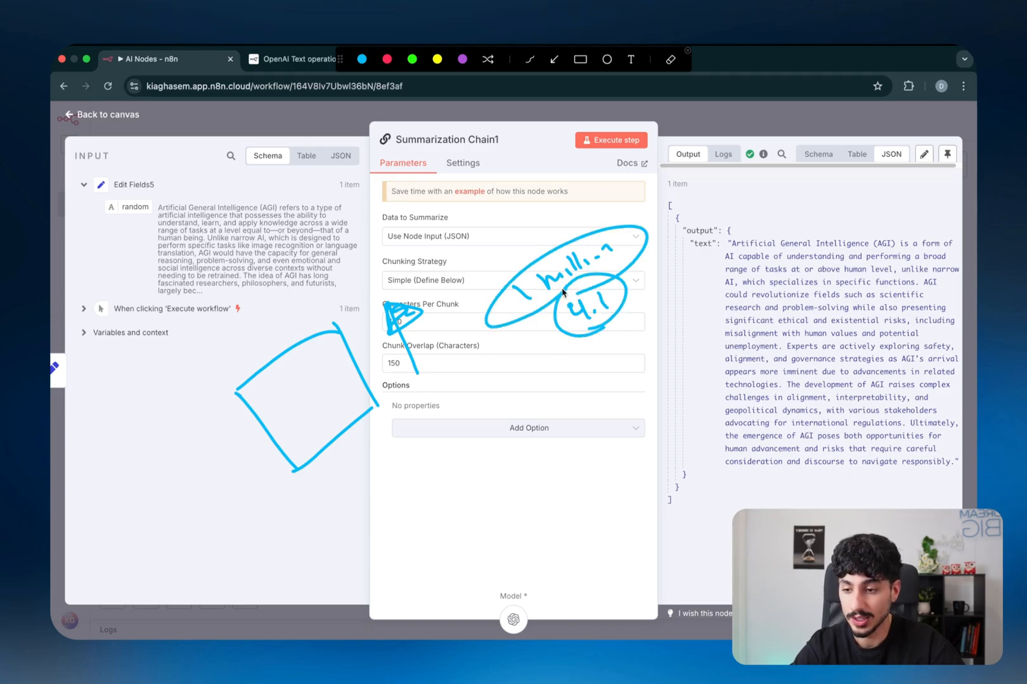
- Handwrite "750k" above the "1 million" note, circle and underline it, and draw an arrow from it to the input text
mouse_move(555, 209)
mouse_down()
mouse_move(575, 205)
mouse_move(567, 222)
mouse_move(595, 221)
mouse_move(627, 194)
mouse_move(638, 215)
mouse_move(618, 219)
mouse_up()
click(593, 217)
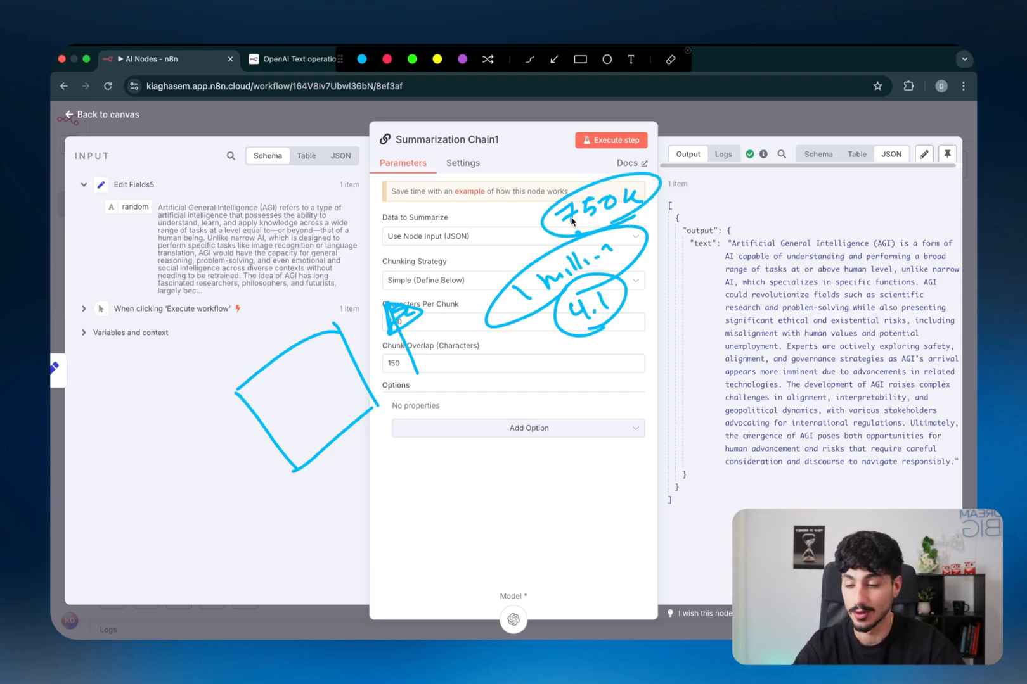
drag(572, 236, 644, 213)
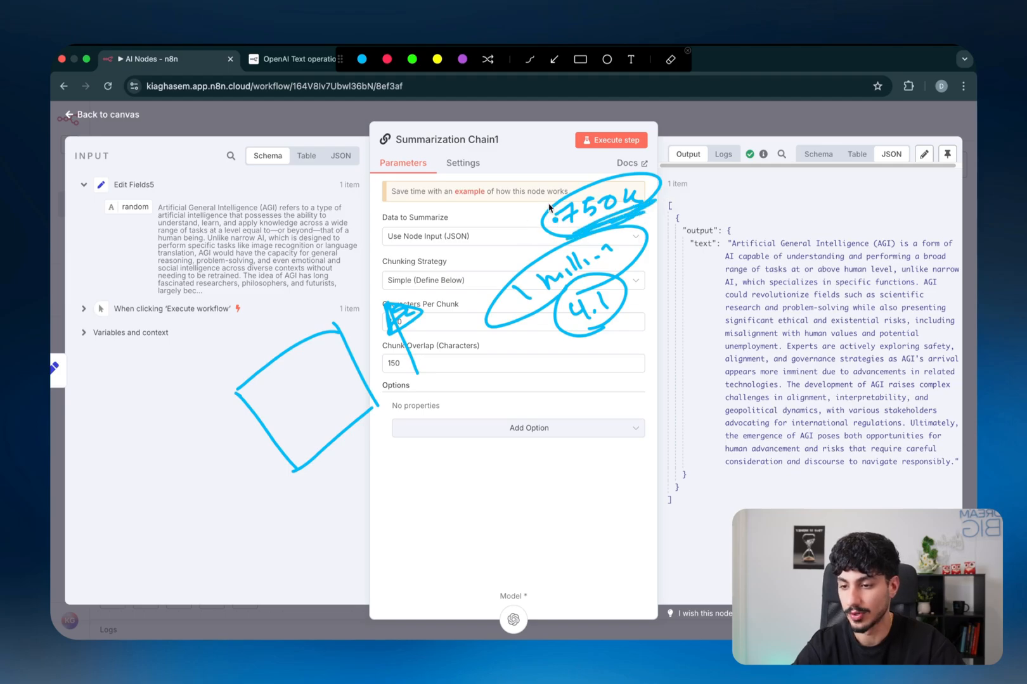
drag(549, 203, 355, 292)
mouse_move(350, 265)
mouse_down()
mouse_move(348, 296)
mouse_move(369, 292)
mouse_move(372, 270)
mouse_move(364, 291)
mouse_up()
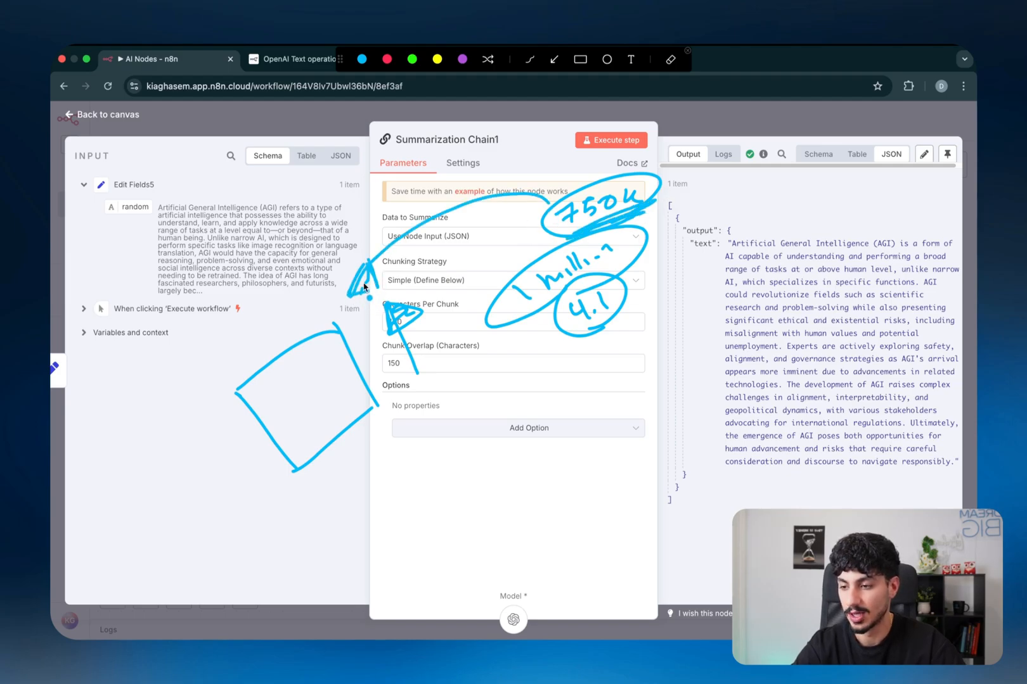
click(396, 291)
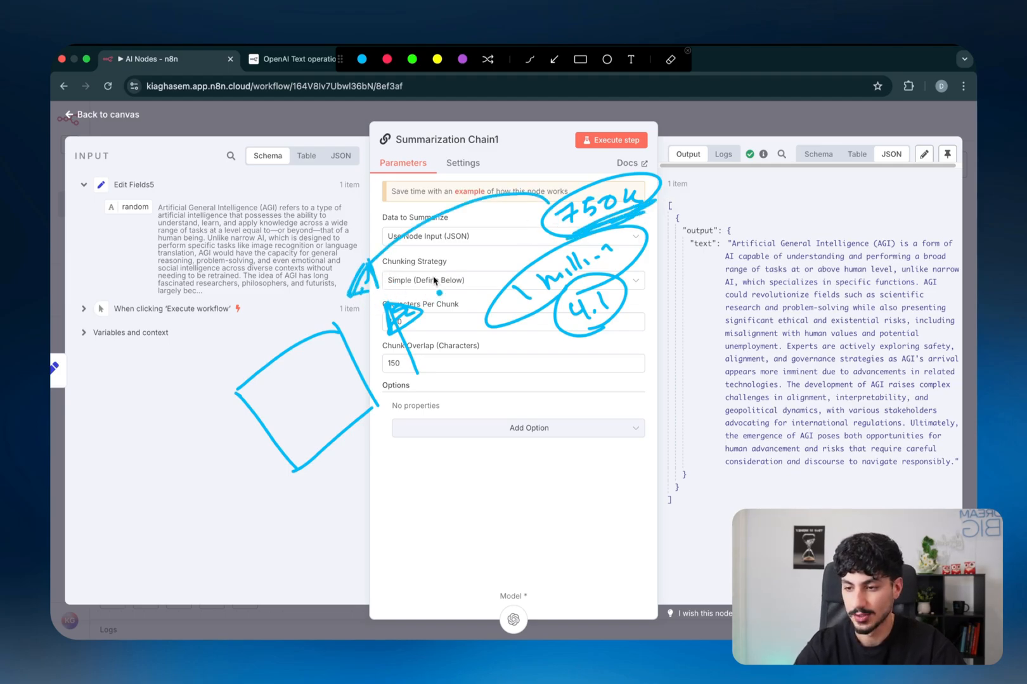
drag(522, 143, 455, 170)
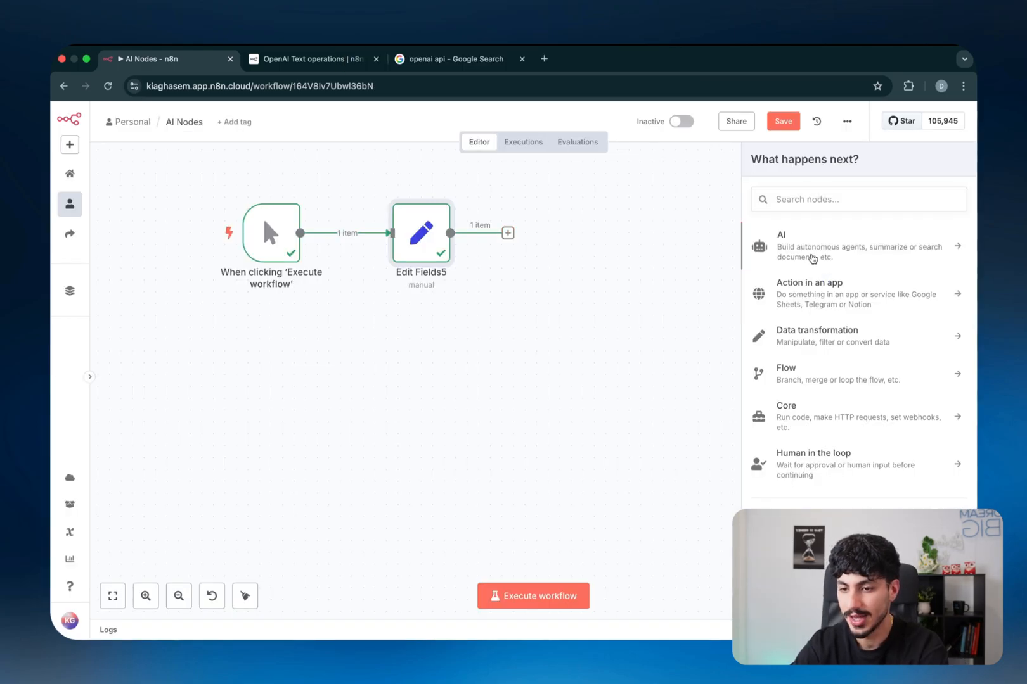
- Add a Text Classifier node after the Edit Fields5 node
click(814, 256)
scroll(818, 355, down, 3)
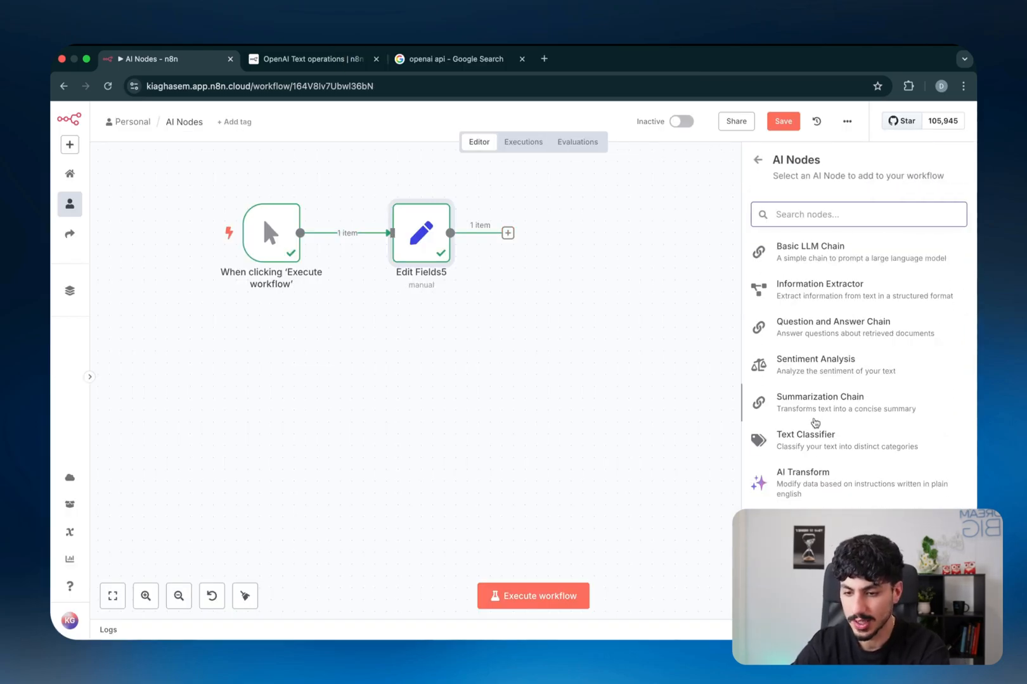
click(817, 435)
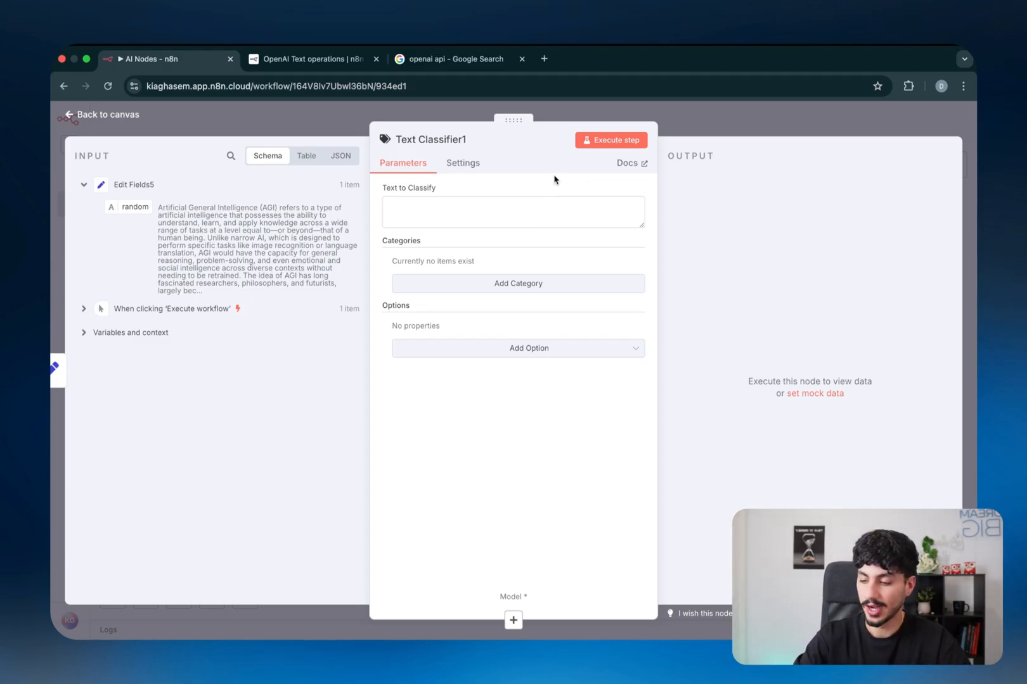
- Sketch an arrow labelled "input" leading to an underlined "classification" that fans out into four branches
key(ctrl+alt+a)
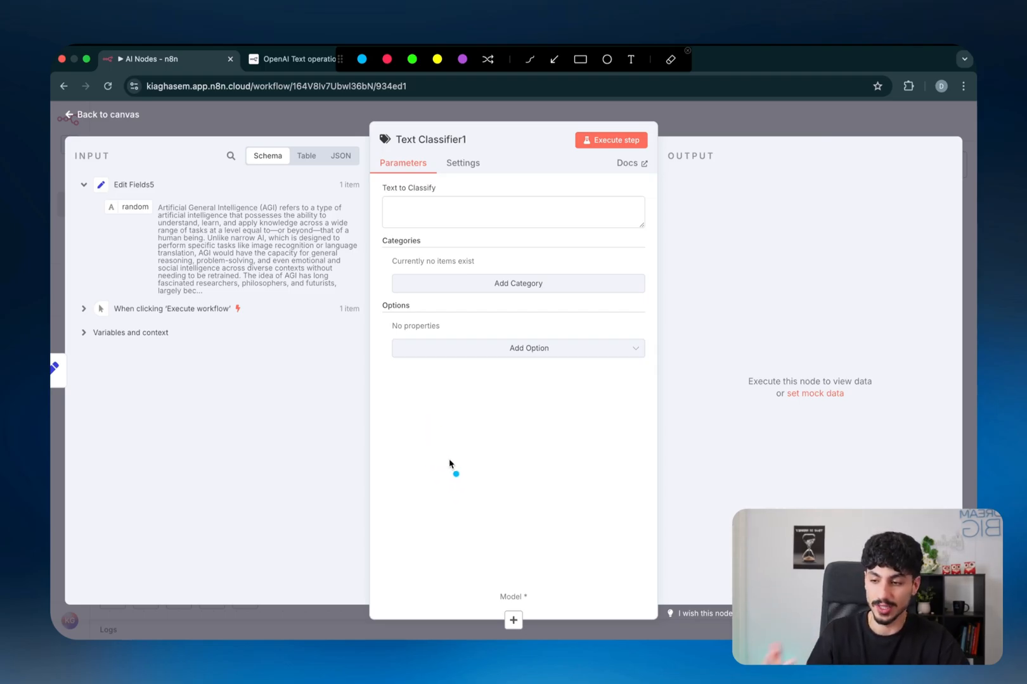
mouse_move(239, 382)
mouse_down()
mouse_move(241, 398)
mouse_move(249, 388)
mouse_up()
mouse_move(252, 384)
mouse_down()
mouse_move(309, 350)
mouse_move(379, 330)
mouse_up()
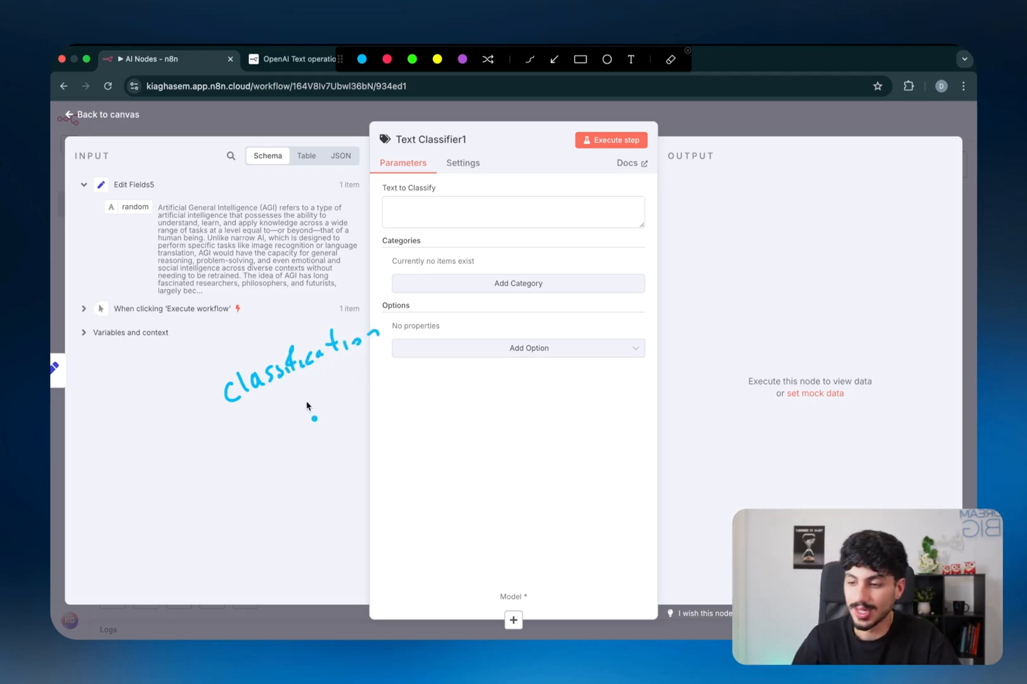
mouse_move(242, 419)
mouse_down()
mouse_move(421, 330)
mouse_move(501, 226)
mouse_up()
mouse_move(438, 312)
mouse_down()
mouse_move(530, 265)
mouse_move(507, 310)
mouse_move(535, 308)
mouse_move(496, 351)
mouse_up()
mouse_move(98, 505)
mouse_down()
mouse_move(201, 425)
mouse_move(193, 438)
mouse_up()
drag(113, 462, 135, 457)
mouse_move(138, 449)
mouse_down()
mouse_move(149, 450)
mouse_move(173, 417)
mouse_up()
drag(158, 416, 167, 433)
click(580, 242)
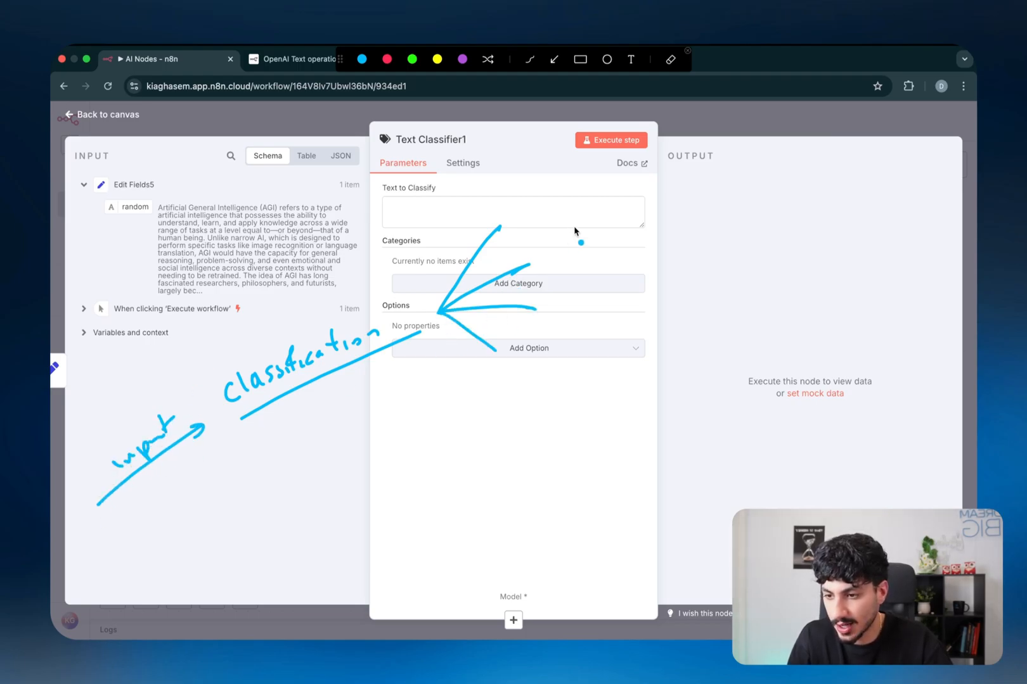
- Label the four branches of the classification sketch A, B, C and D
drag(527, 203, 529, 224)
drag(527, 202, 549, 214)
drag(550, 246, 572, 305)
drag(522, 329, 529, 351)
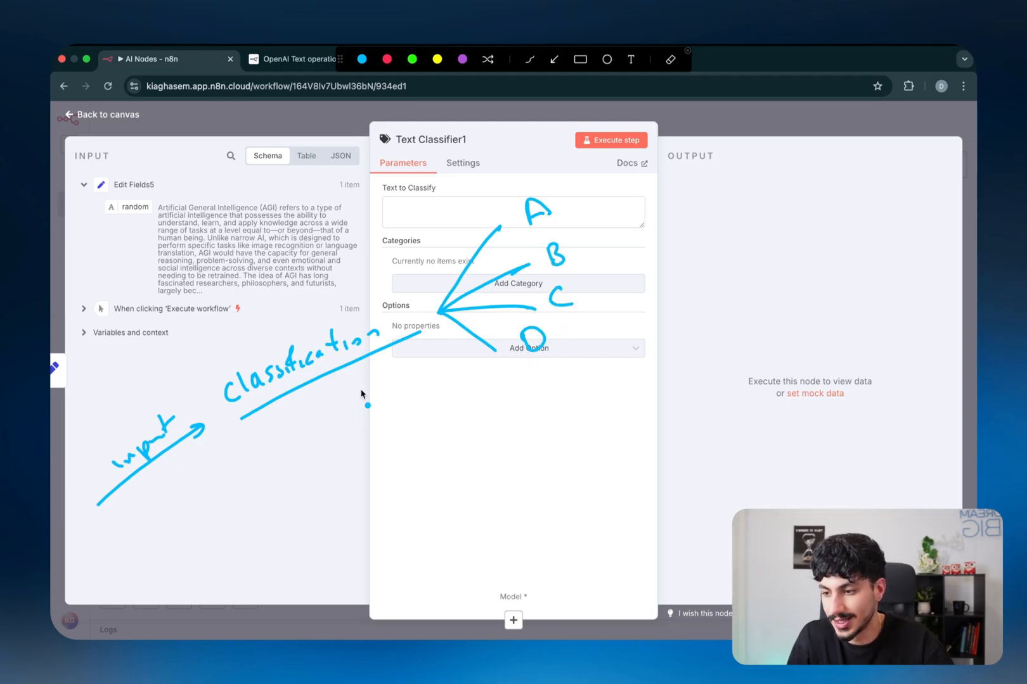
- Write "LLM" under "classification" with underlines, draw arrows from the circled input to each branch, and clear the drawing
mouse_move(321, 398)
mouse_down()
mouse_move(331, 415)
mouse_move(383, 392)
mouse_up()
mouse_move(330, 434)
mouse_down()
mouse_move(384, 408)
mouse_move(384, 418)
mouse_up()
mouse_move(176, 443)
mouse_down()
mouse_move(192, 400)
mouse_move(388, 242)
mouse_move(452, 225)
mouse_up()
drag(183, 384, 447, 266)
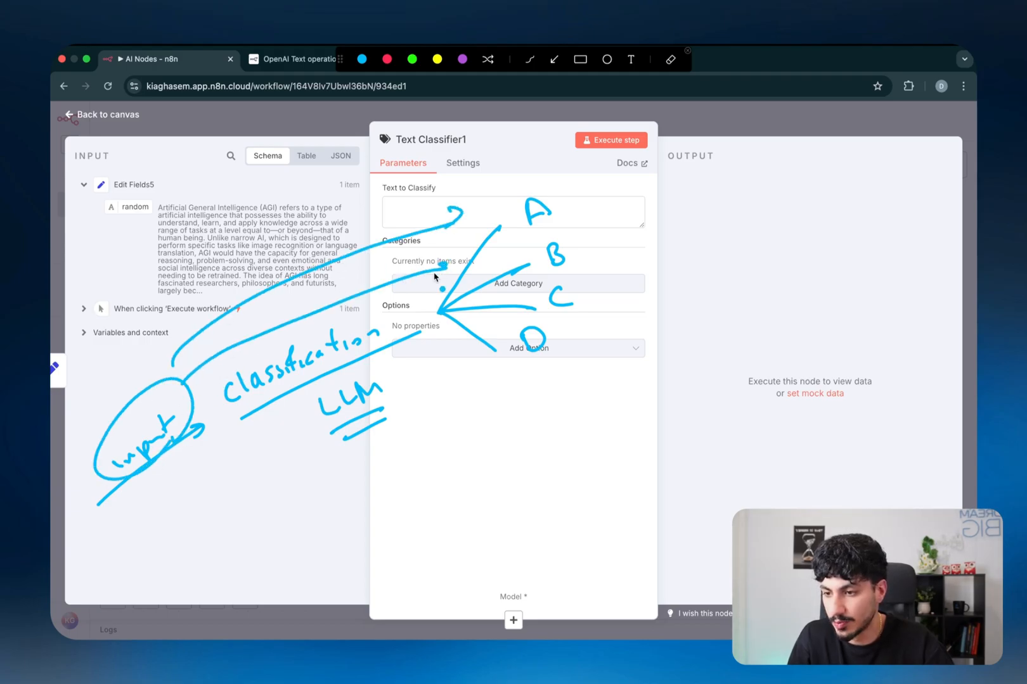
drag(201, 386, 513, 295)
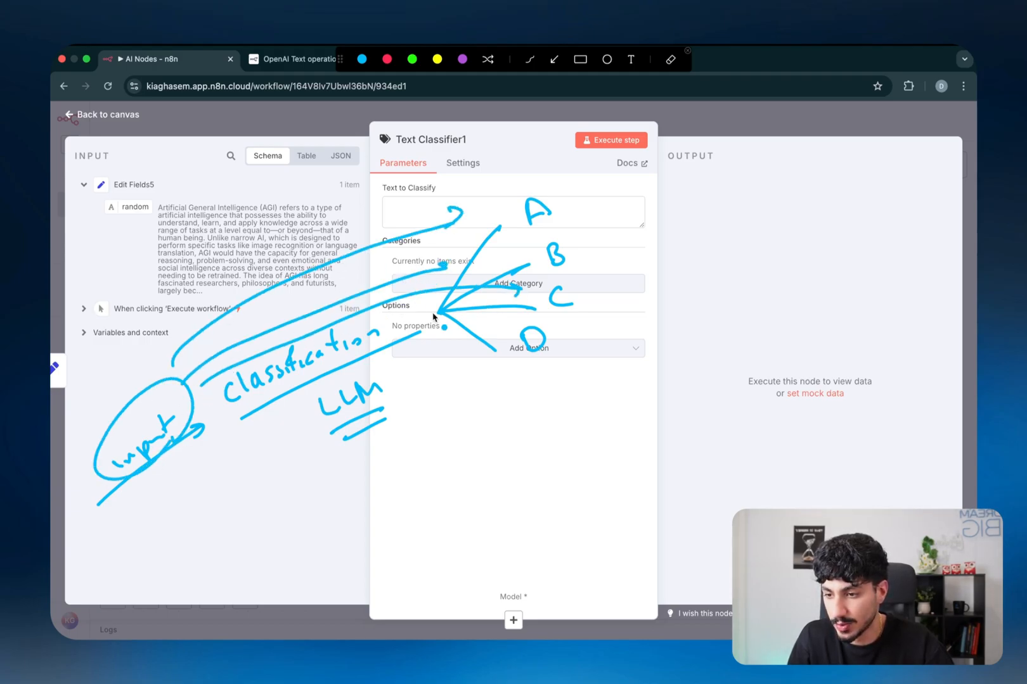
mouse_move(215, 429)
mouse_down()
mouse_move(239, 443)
mouse_move(488, 365)
mouse_up()
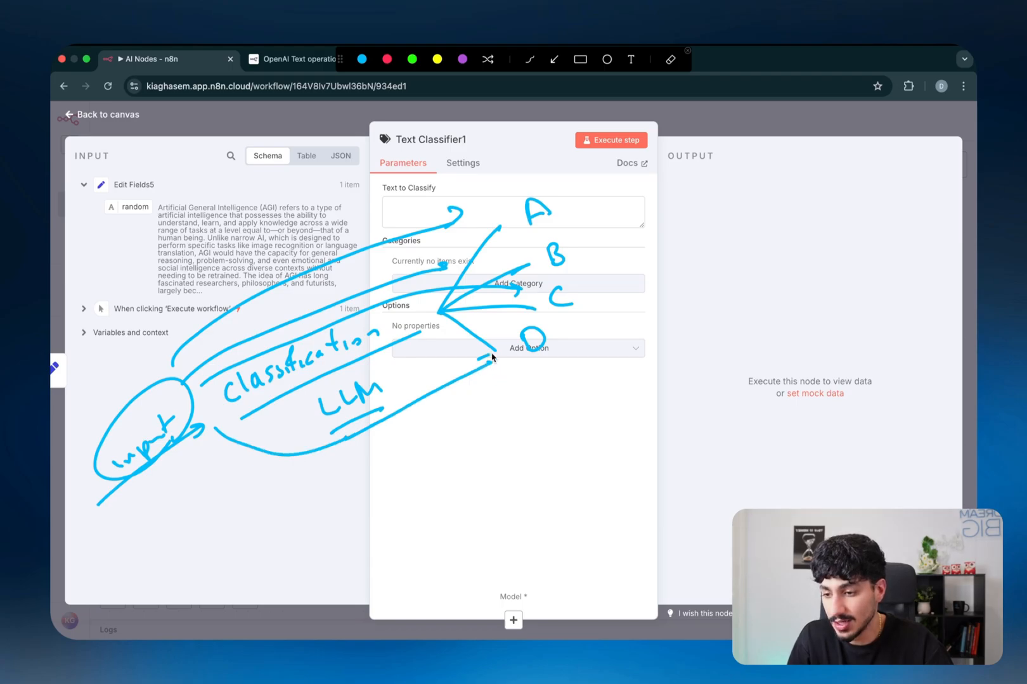
key(Escape)
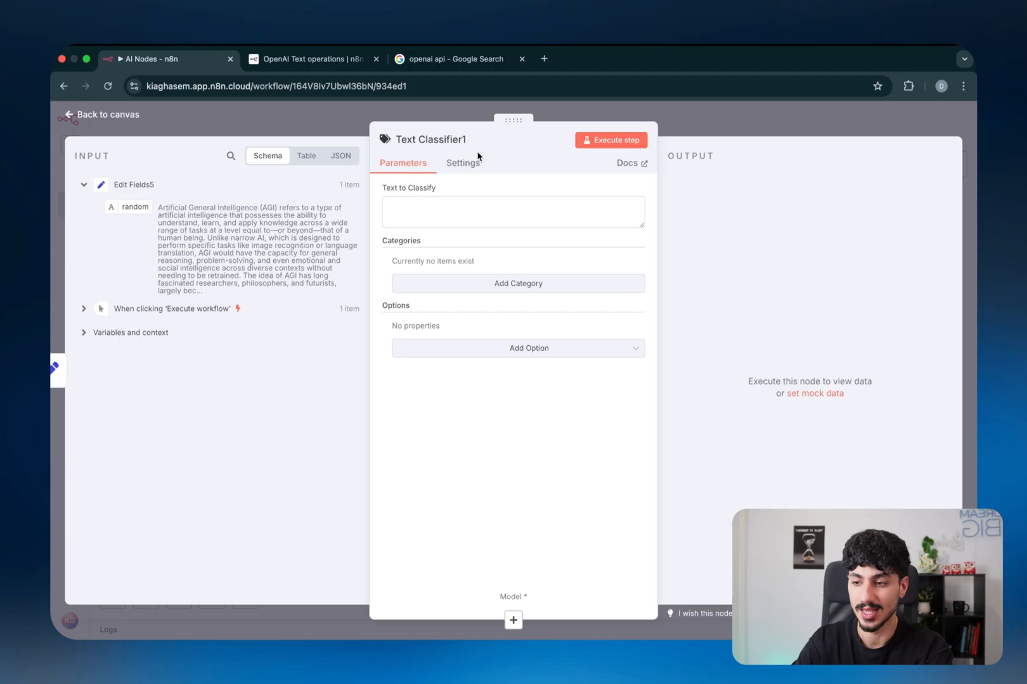
- Add two blank categories to the Text Classifier node and return to the canvas
click(447, 280)
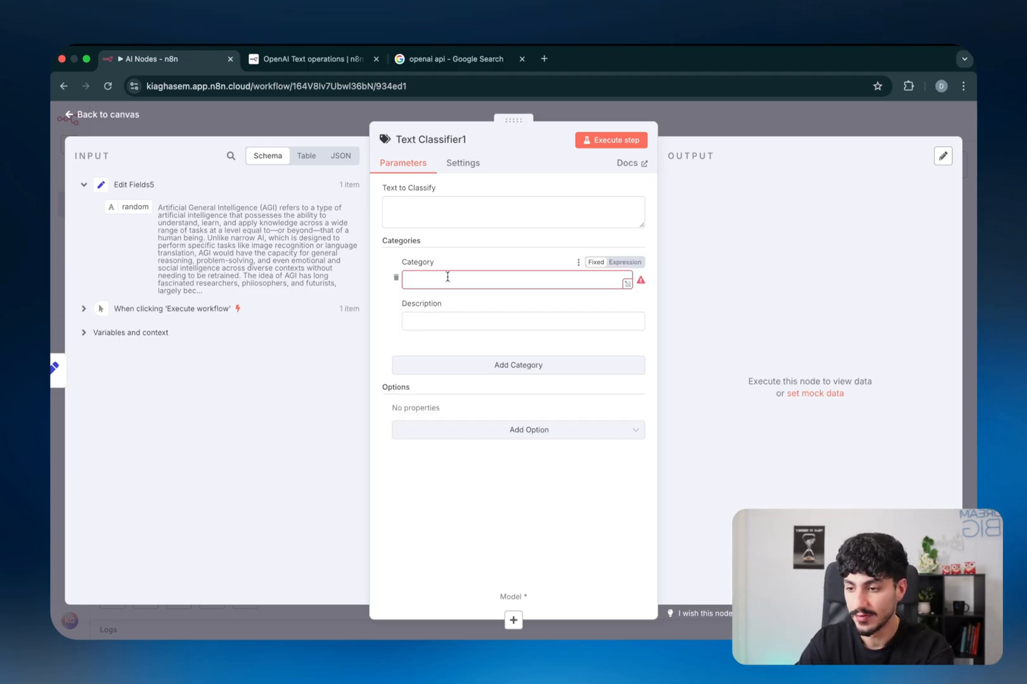
click(438, 366)
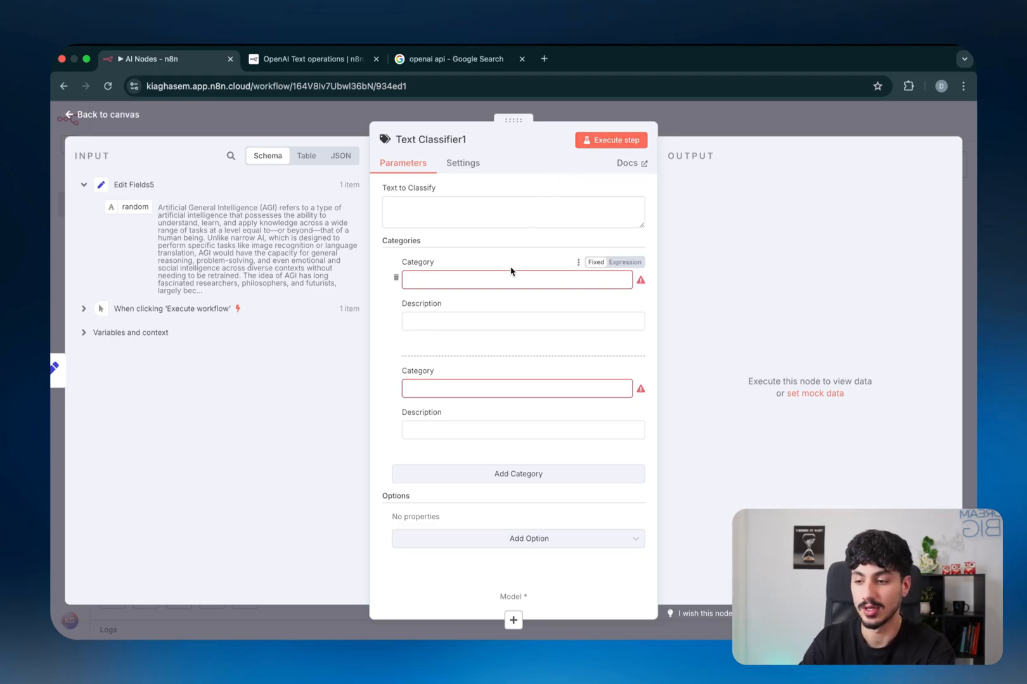
key(Escape)
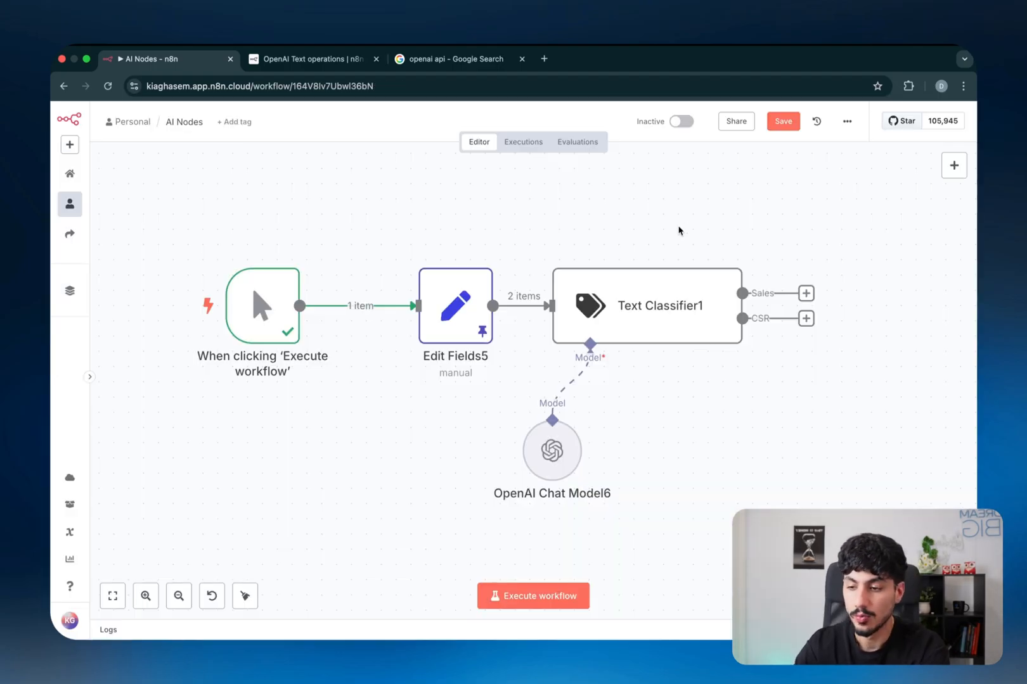
- Open Edit Fields5, sketch "email" forking to circled "Sales" and "CSR" labels over it, and clear the drawing
double_click(470, 309)
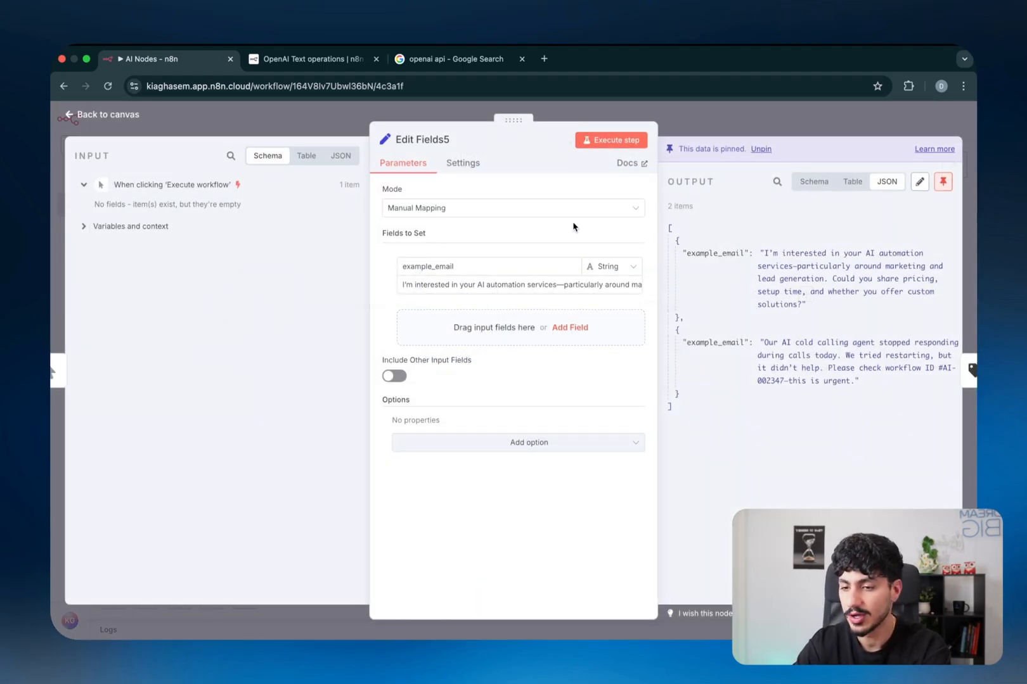
key(ctrl+a)
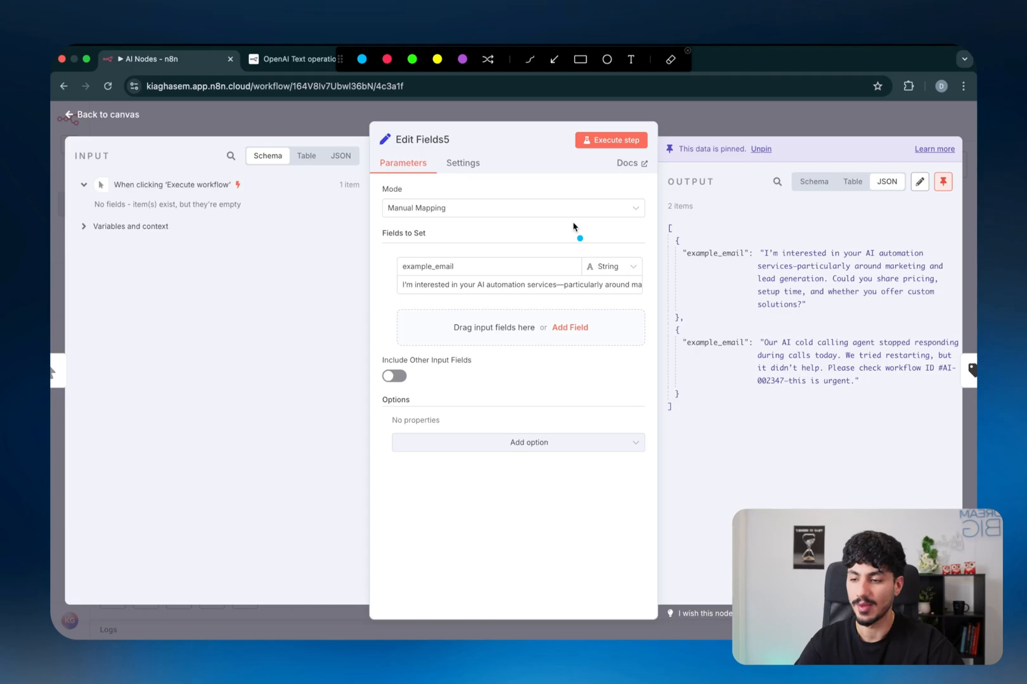
drag(106, 345, 166, 332)
mouse_move(170, 310)
mouse_down()
mouse_move(175, 332)
mouse_move(238, 251)
mouse_move(296, 224)
mouse_up()
mouse_move(262, 293)
mouse_down()
mouse_move(268, 310)
mouse_move(346, 303)
mouse_up()
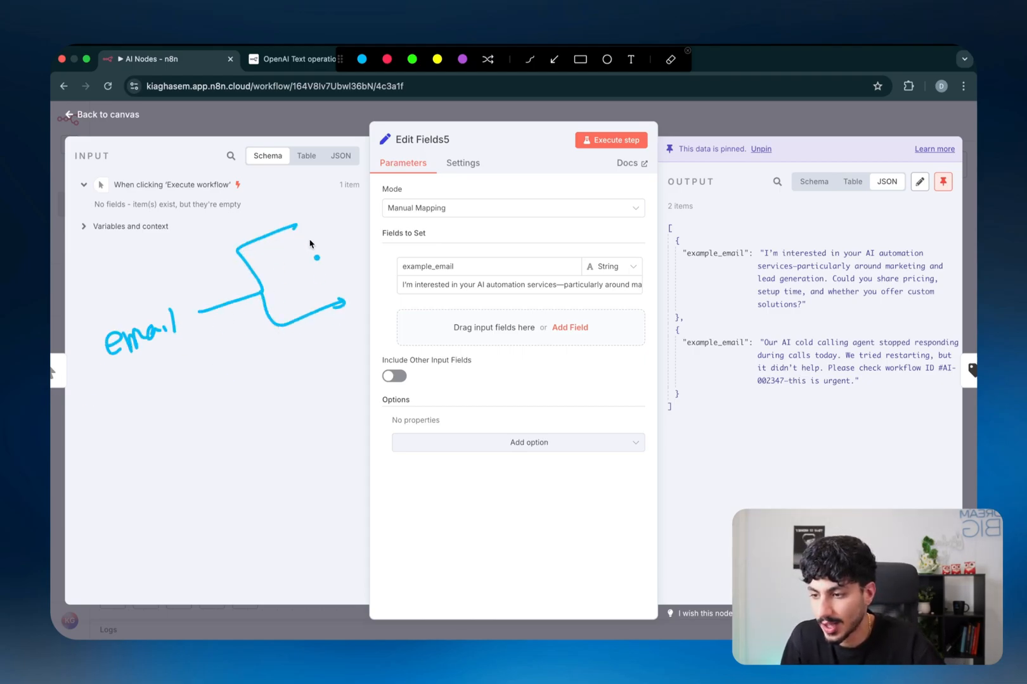
mouse_move(309, 223)
mouse_down()
mouse_move(366, 201)
mouse_move(317, 235)
mouse_move(388, 210)
mouse_up()
mouse_move(372, 278)
mouse_down()
mouse_move(411, 281)
mouse_move(362, 308)
mouse_up()
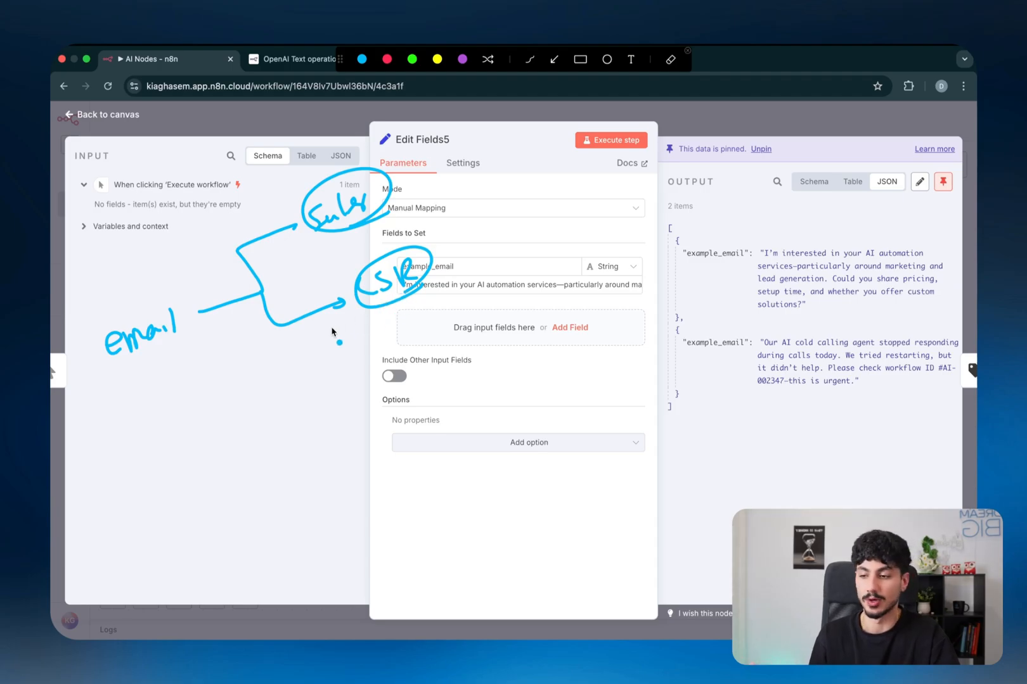
key(Escape)
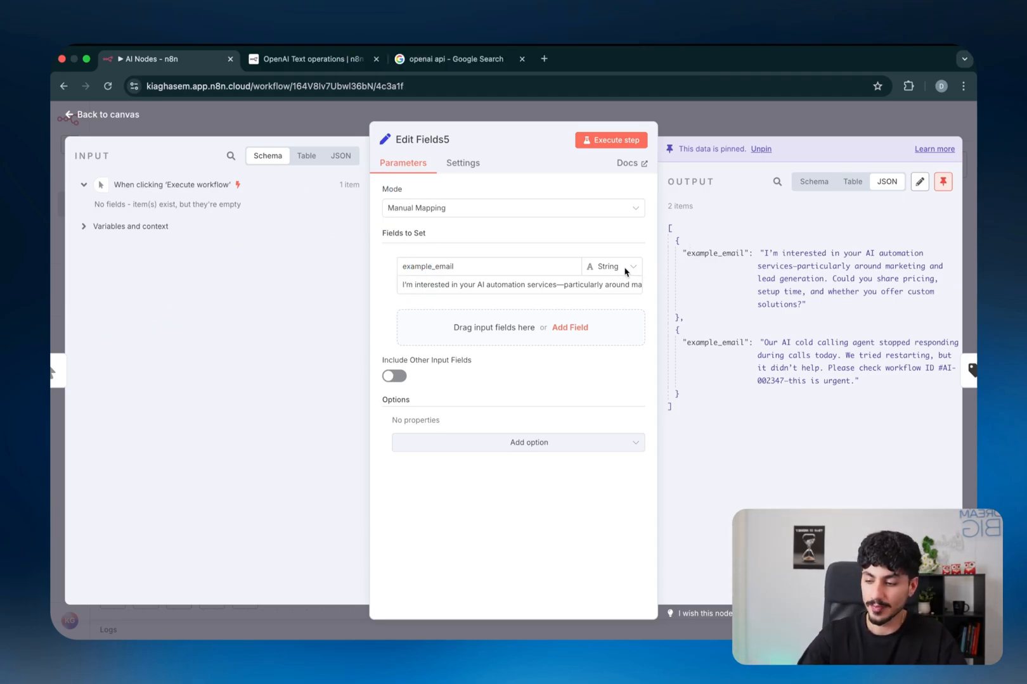
- Sketch two email lines leading to two branches labelled "Sales" and "CSR" over the Edit Fields5 window
key(ctrl+alt+a)
drag(249, 359, 334, 320)
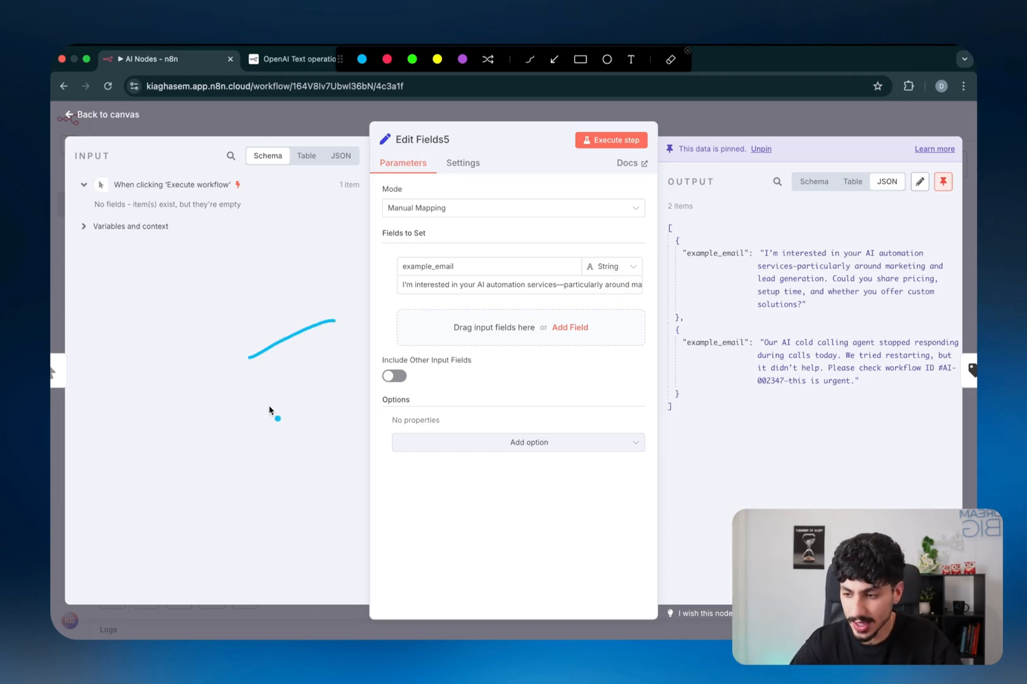
mouse_move(265, 414)
mouse_down()
mouse_move(353, 374)
mouse_move(436, 249)
mouse_up()
mouse_move(486, 223)
mouse_down()
mouse_move(477, 249)
mouse_move(538, 229)
mouse_move(555, 235)
mouse_up()
drag(372, 346, 498, 334)
drag(526, 296, 516, 321)
mouse_move(547, 293)
mouse_down()
mouse_move(552, 308)
mouse_move(569, 310)
mouse_up()
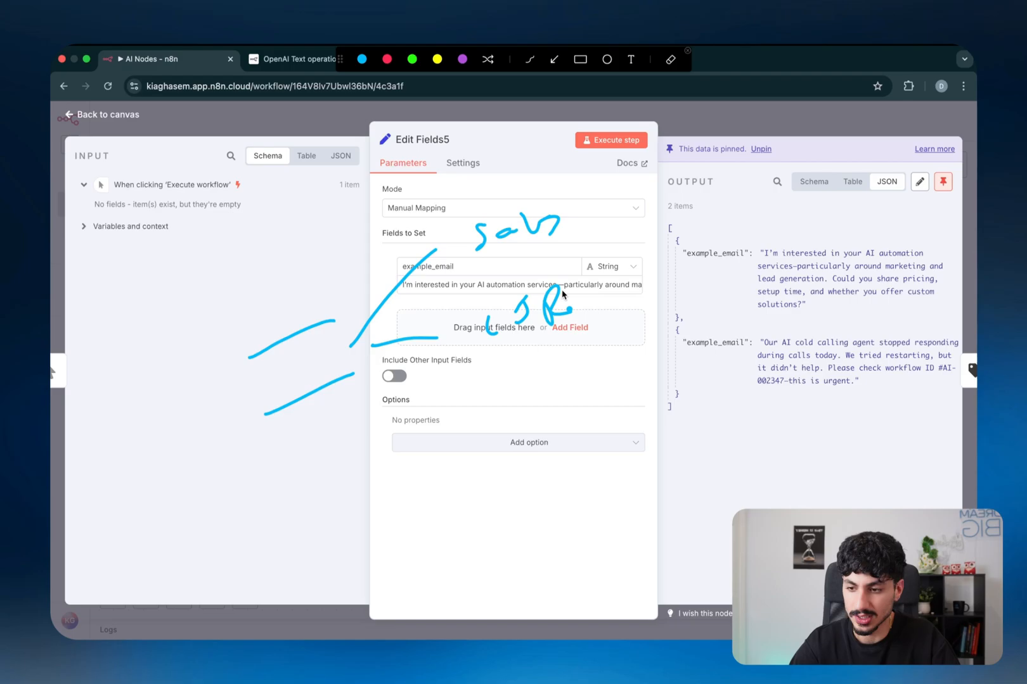
- Circle the "Sales" and "CSR" labels, add bracketed lines beside each as descriptions, and clear the drawing
mouse_move(592, 185)
mouse_down()
mouse_move(693, 150)
mouse_move(602, 213)
mouse_move(672, 206)
mouse_move(613, 239)
mouse_up()
drag(739, 159, 723, 190)
mouse_move(555, 256)
mouse_down()
mouse_move(564, 197)
mouse_move(523, 248)
mouse_up()
mouse_move(564, 335)
mouse_down()
mouse_move(557, 286)
mouse_move(640, 314)
mouse_up()
drag(640, 271, 709, 236)
drag(659, 292, 727, 258)
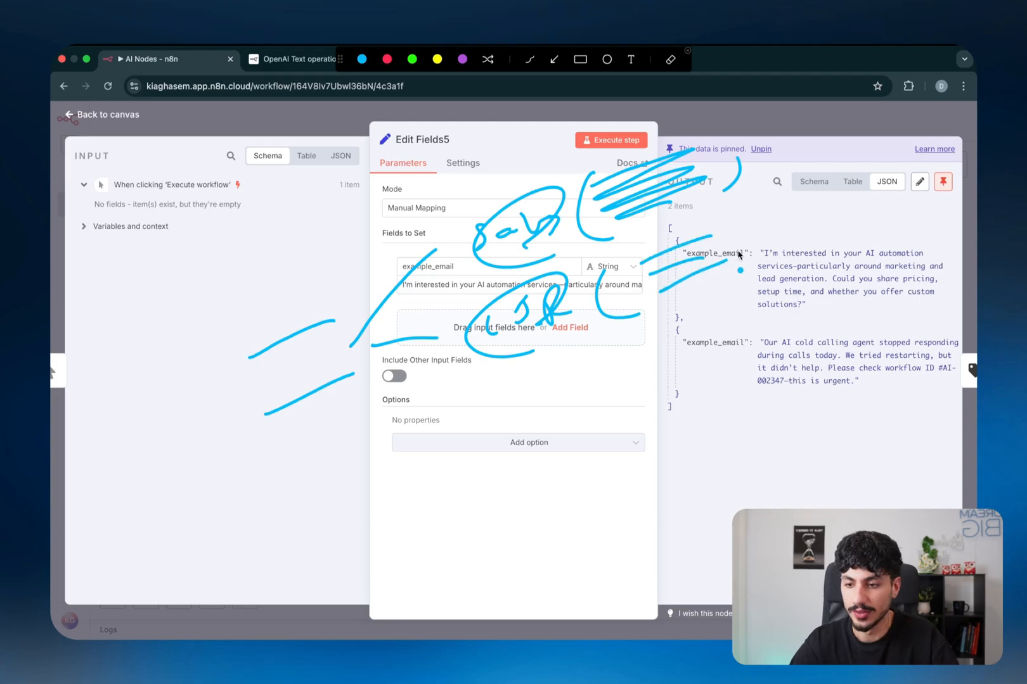
key(Escape)
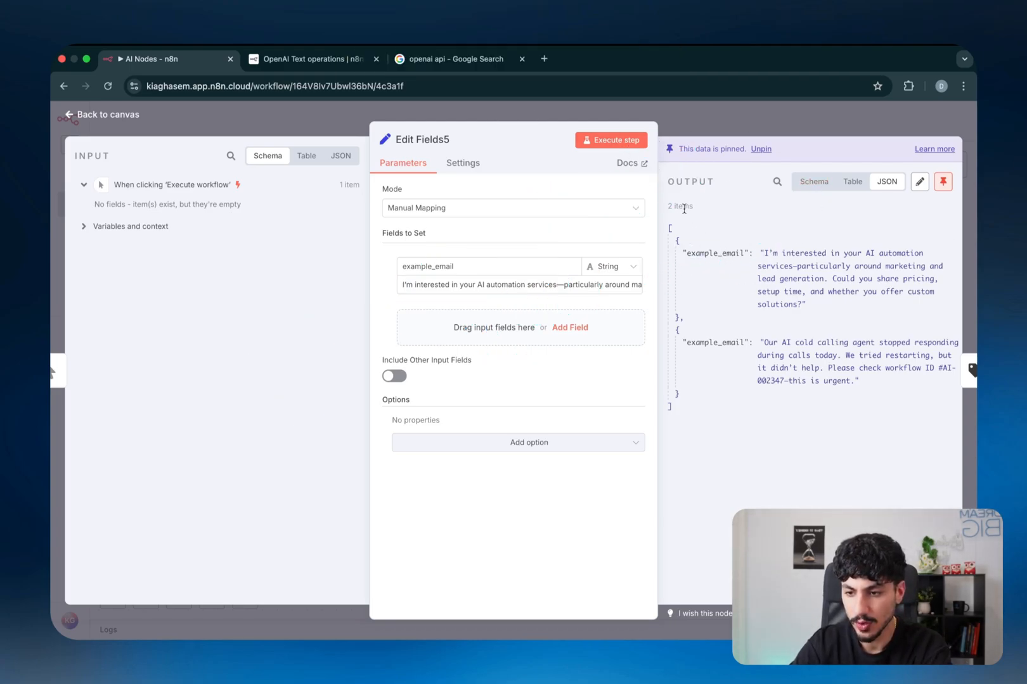
- Examine the two example_email items in the pinned JSON output of Edit Fields5, and close the node
click(677, 241)
click(677, 241)
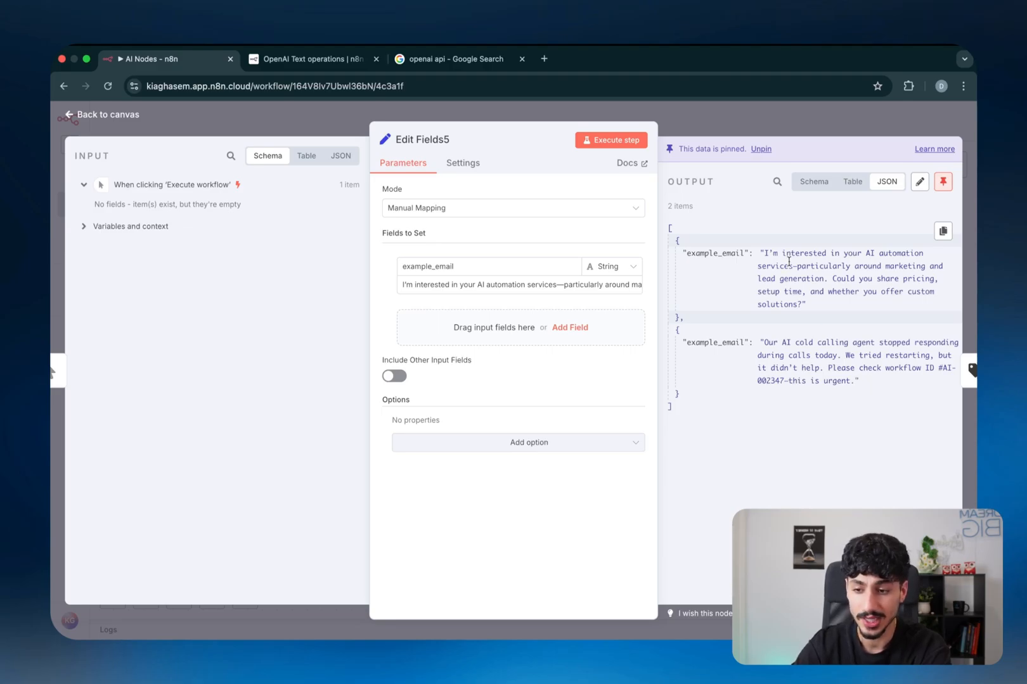
drag(783, 256, 790, 299)
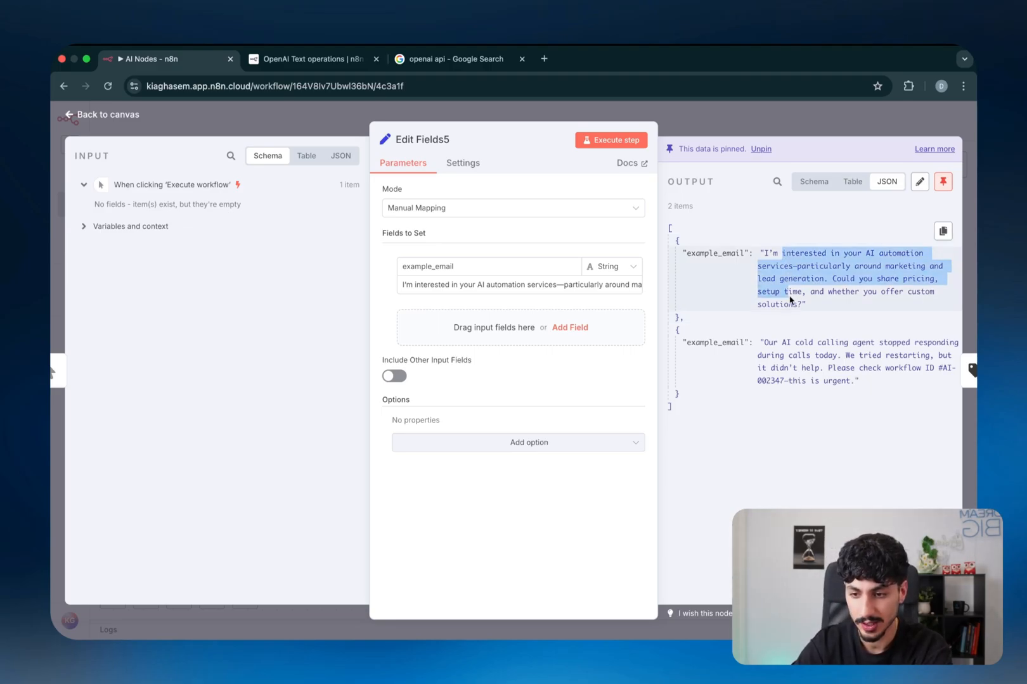
drag(786, 342, 818, 380)
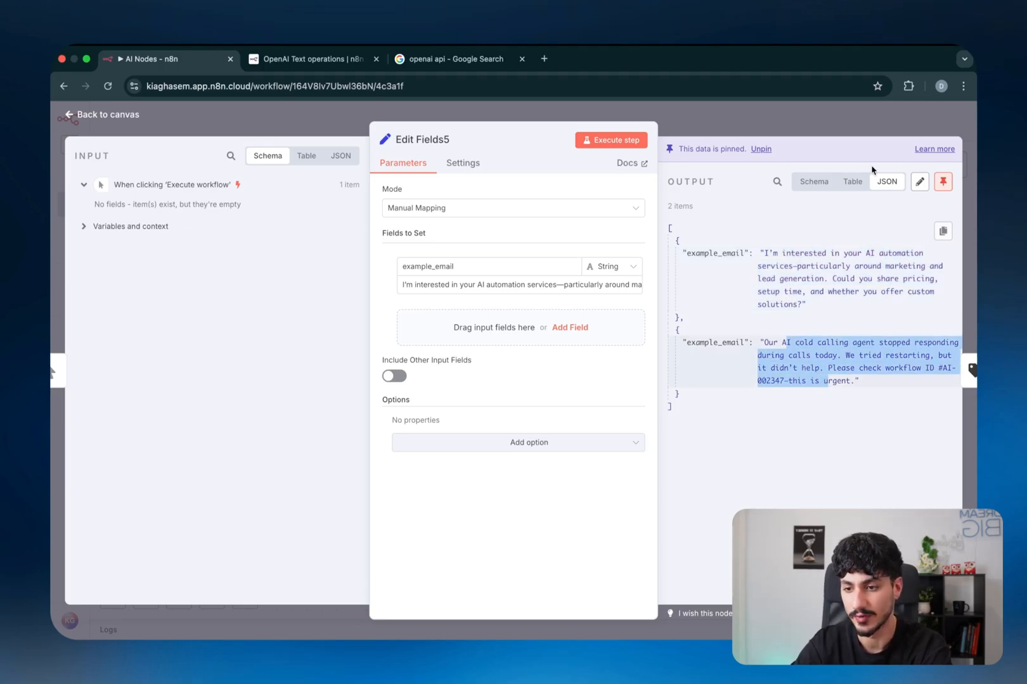
key(Escape)
- Open the Text Classifier1 node and review its Text to Classify expression and the Sales and CSR categories with the Sales description
double_click(653, 297)
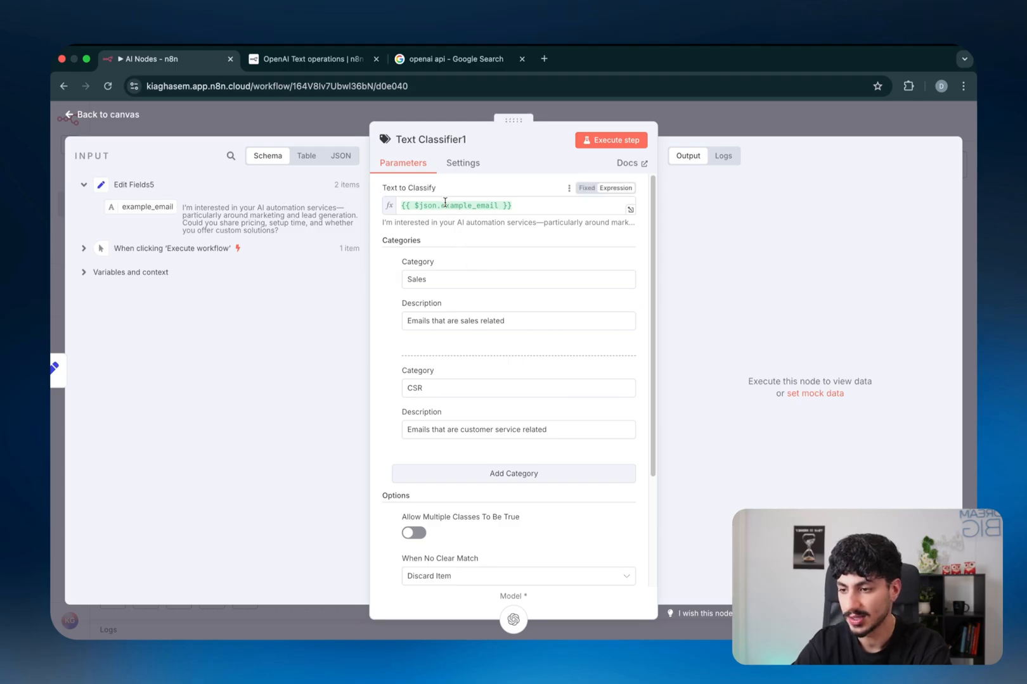
click(628, 212)
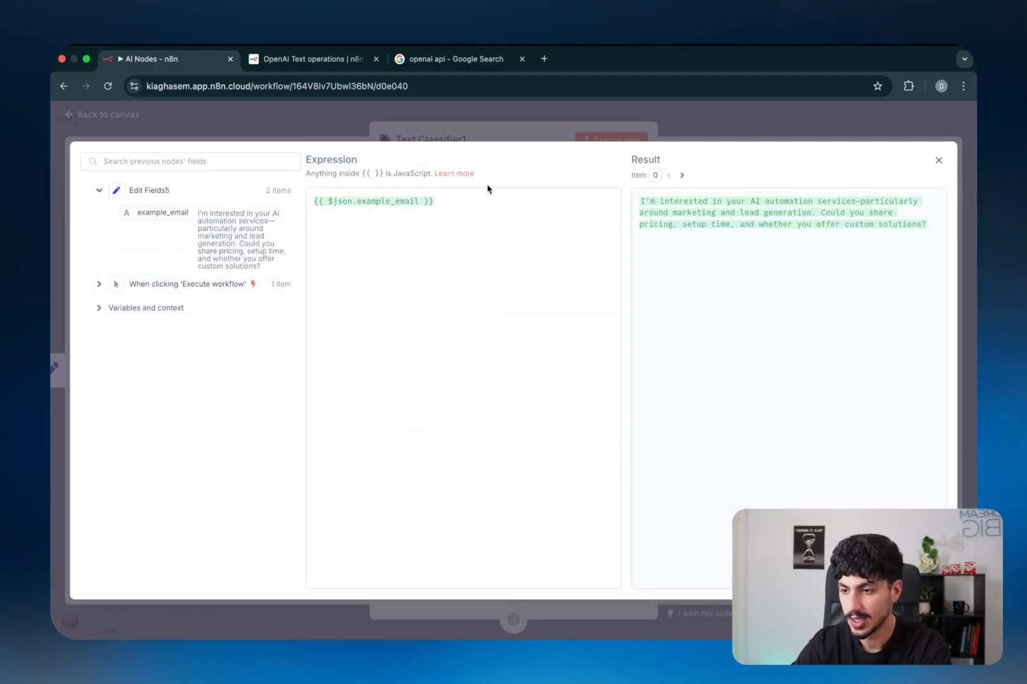
click(560, 131)
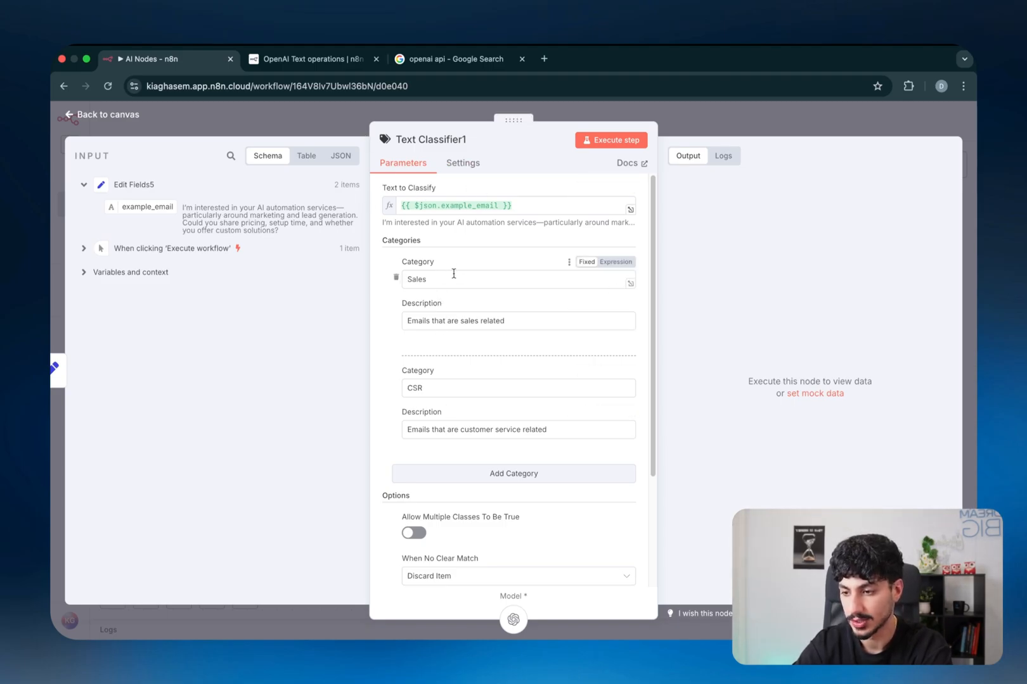
double_click(415, 279)
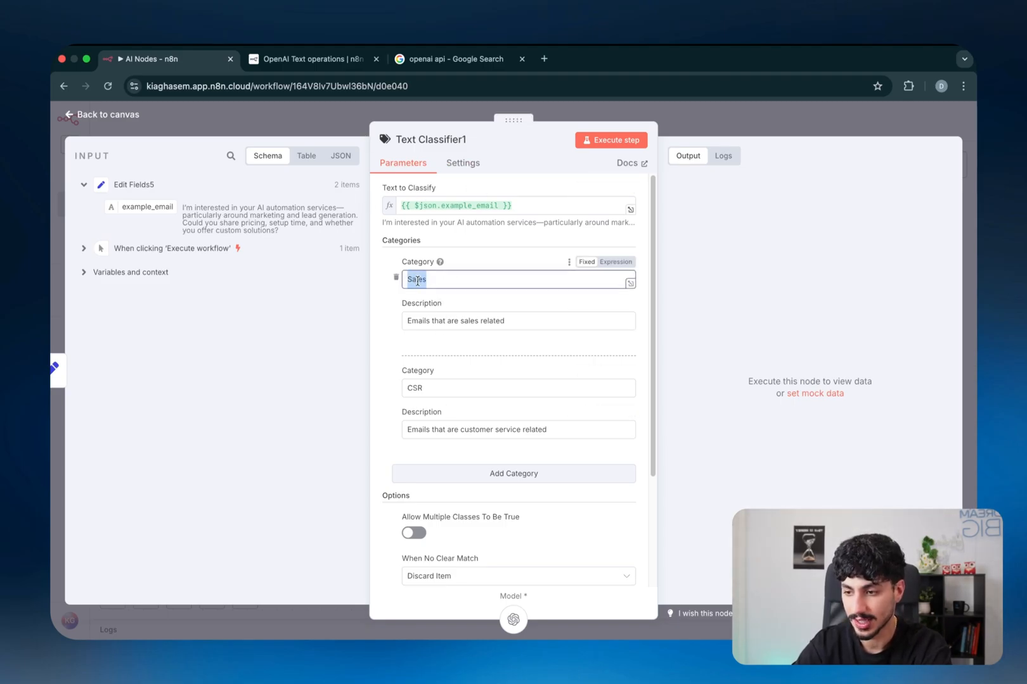
click(431, 318)
triple_click(431, 321)
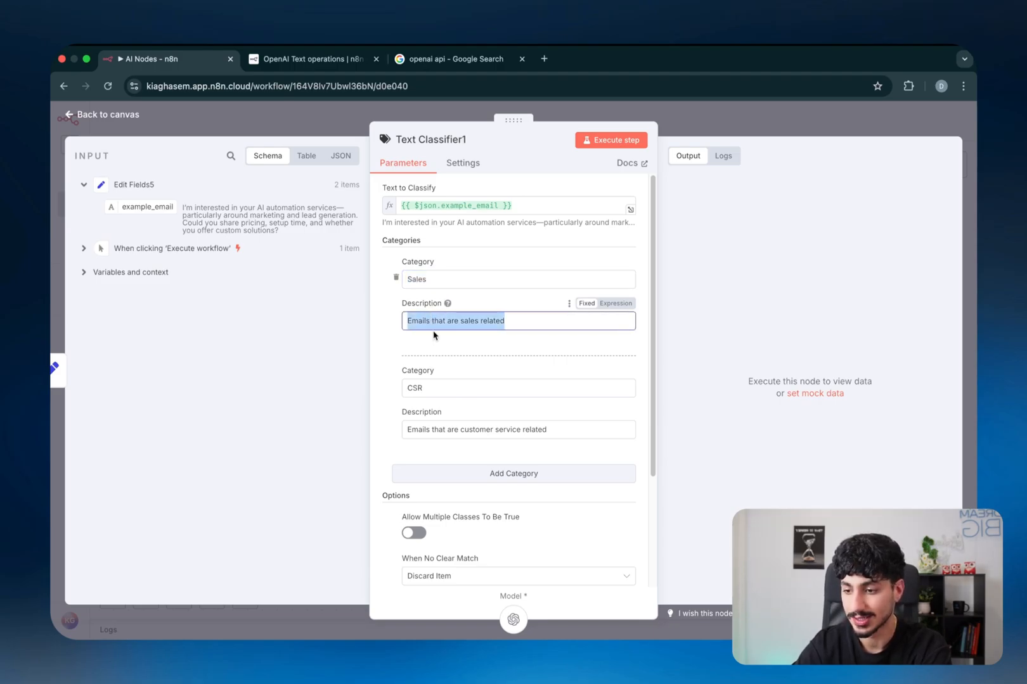
double_click(430, 386)
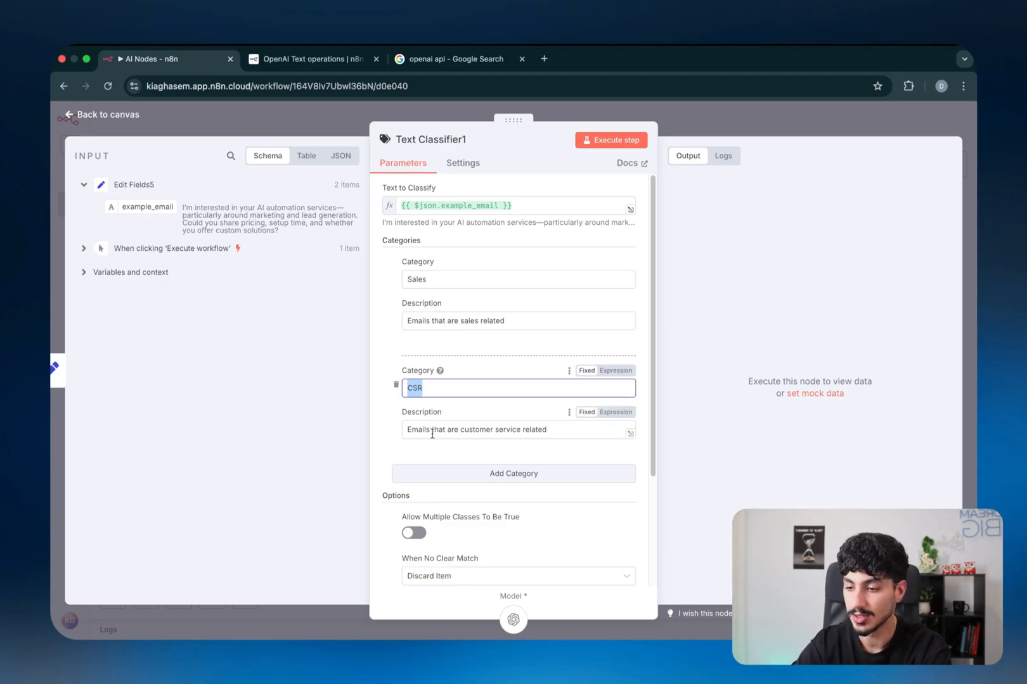
- Sketch a circled input branching to three circled outcomes, and cross out the Allow Multiple Classes To Be True option
scroll(431, 434, down, 3)
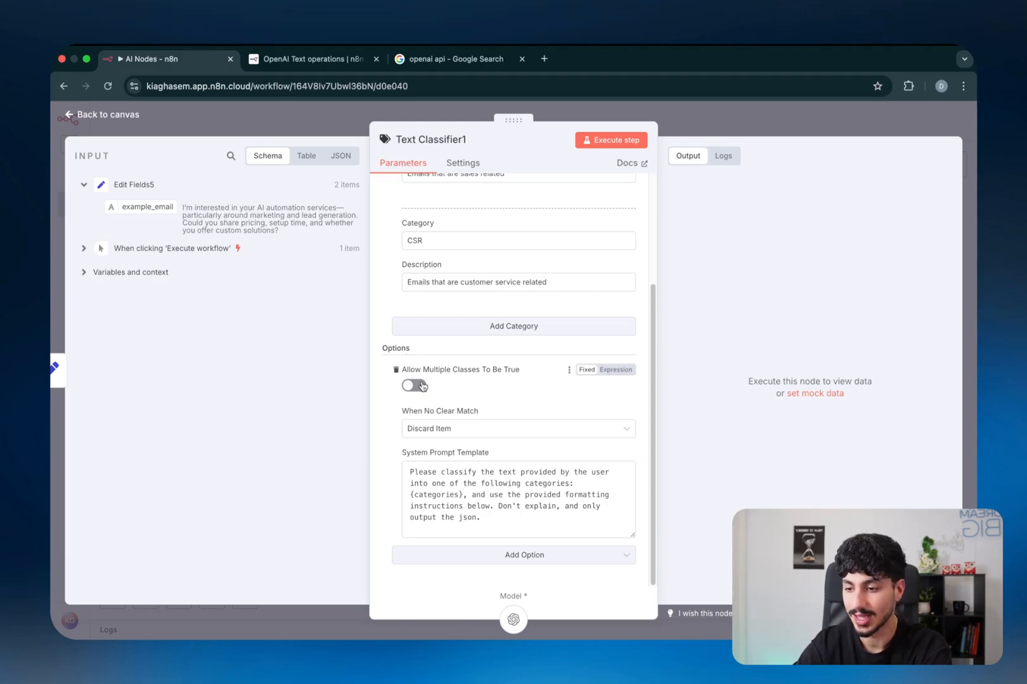
key(ctrl+a)
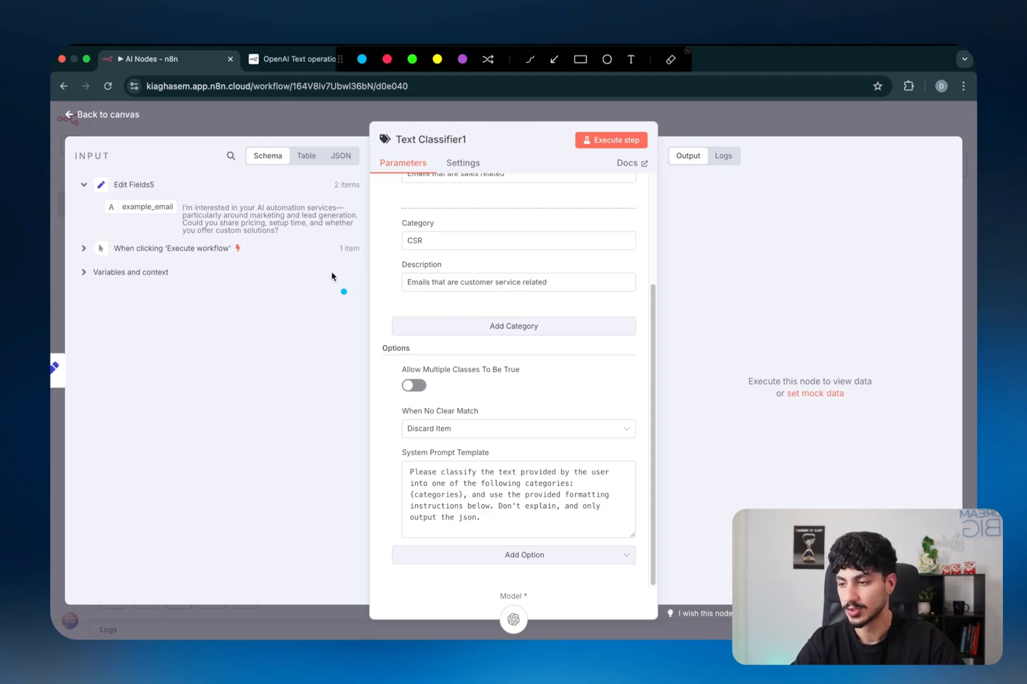
mouse_move(172, 221)
mouse_down()
mouse_move(159, 225)
mouse_move(239, 182)
mouse_move(326, 192)
mouse_move(296, 189)
mouse_move(326, 219)
mouse_move(326, 247)
mouse_move(350, 171)
mouse_move(374, 176)
mouse_up()
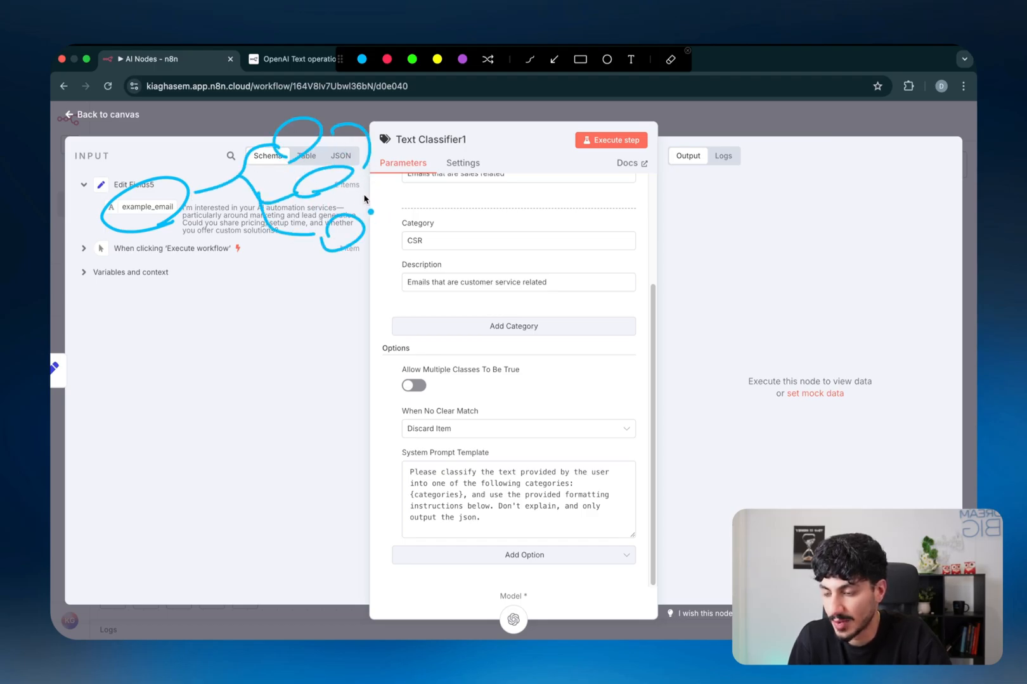
mouse_move(272, 228)
mouse_down()
mouse_move(322, 237)
mouse_move(299, 258)
mouse_up()
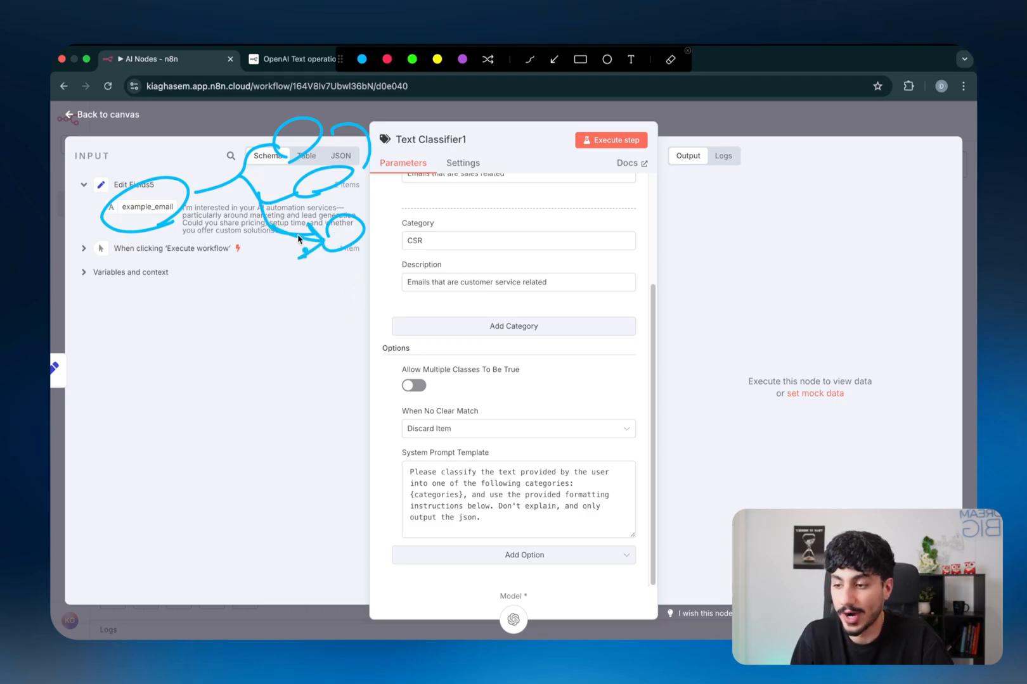
drag(438, 358, 415, 400)
drag(404, 371, 440, 410)
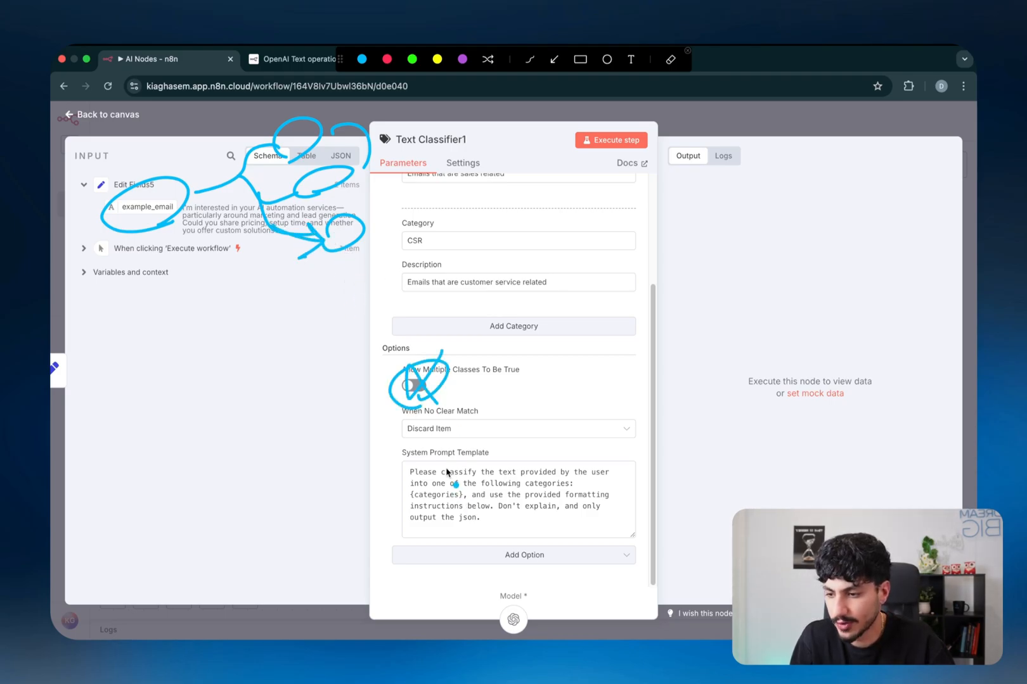
- Draw an arrow to the When No Clear Match option, cross out the sketched outcomes, mark the option, and clear the drawing
mouse_move(353, 502)
mouse_down()
mouse_move(404, 445)
mouse_move(388, 465)
mouse_up()
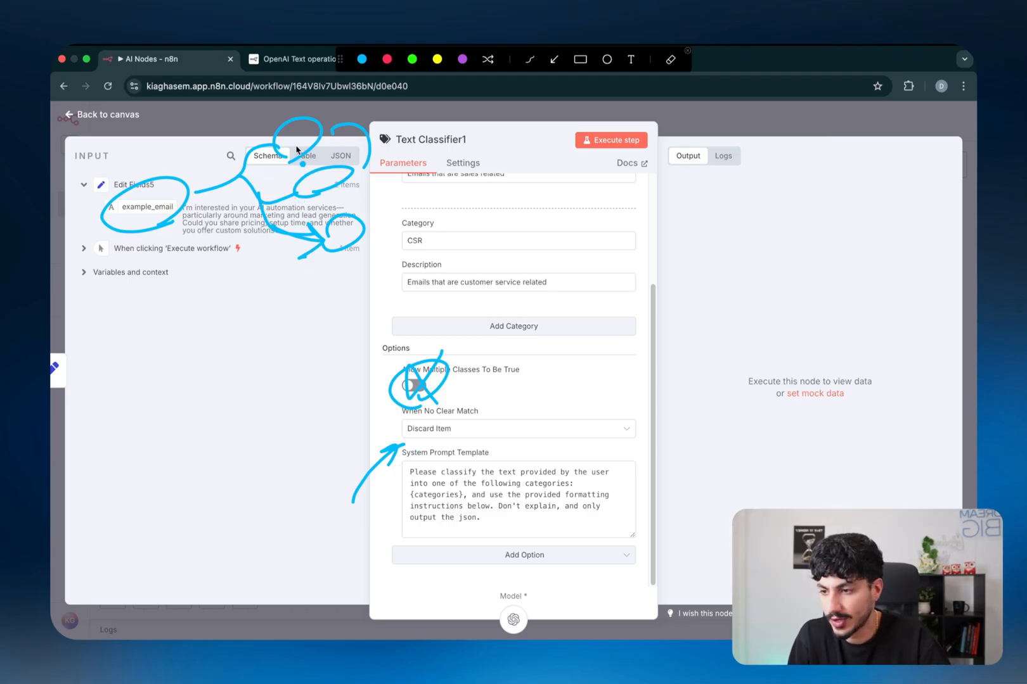
mouse_move(309, 121)
mouse_down()
mouse_move(290, 162)
mouse_move(304, 153)
mouse_up()
drag(332, 171, 314, 194)
drag(317, 175, 353, 246)
drag(352, 224, 336, 246)
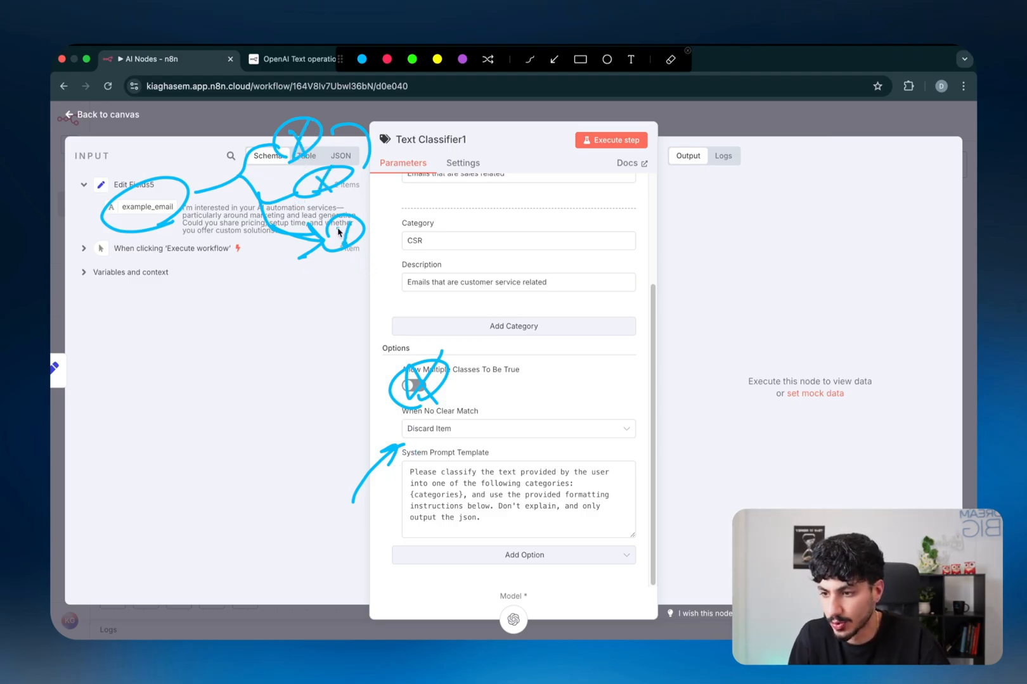
drag(445, 446, 408, 415)
key(Escape)
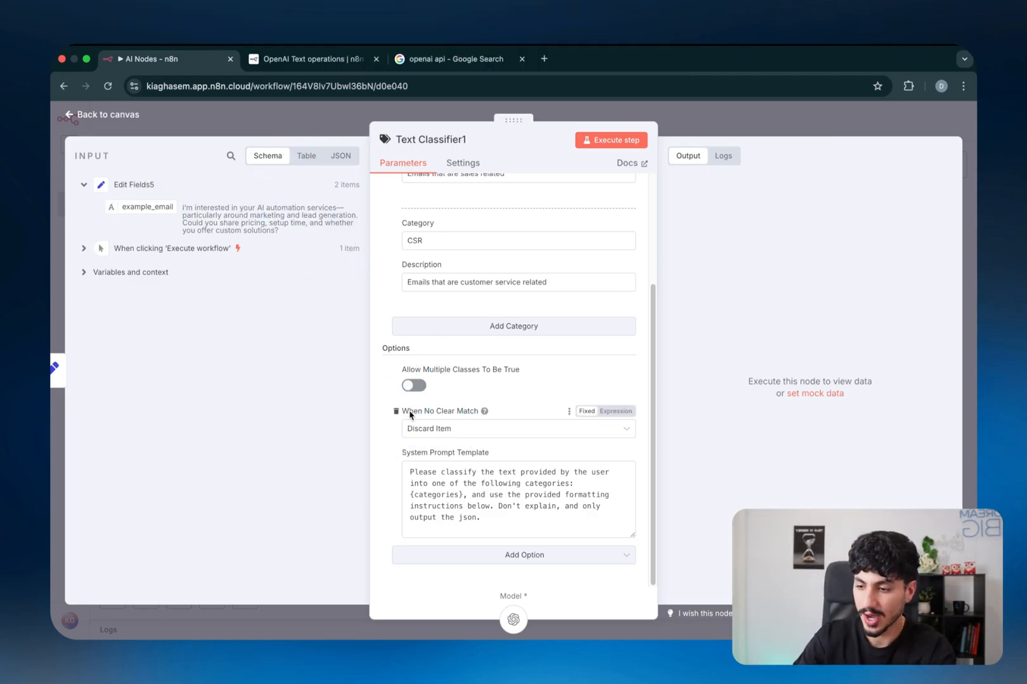
- Set When No Clear Match to Output on Extra, 'Other' Branch and return to the canvas
click(437, 429)
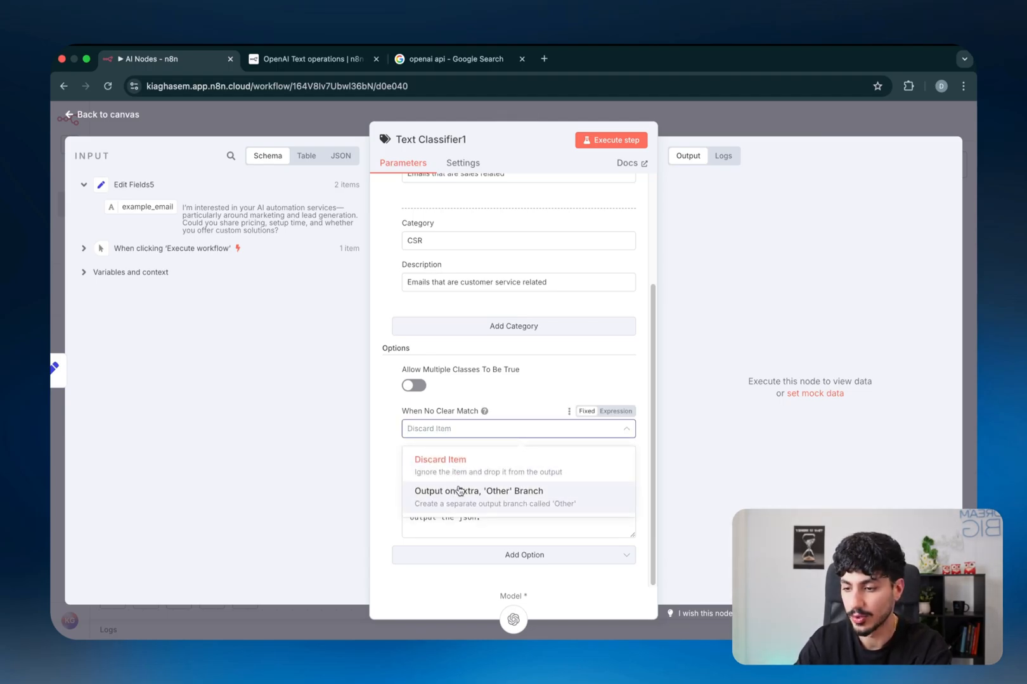
click(459, 491)
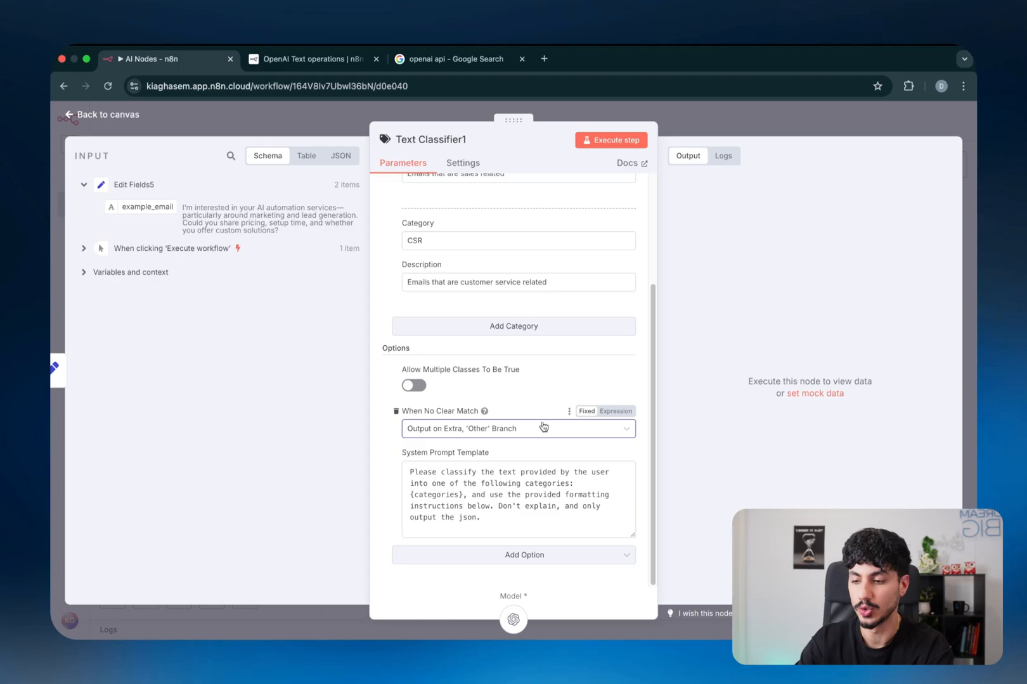
click(759, 130)
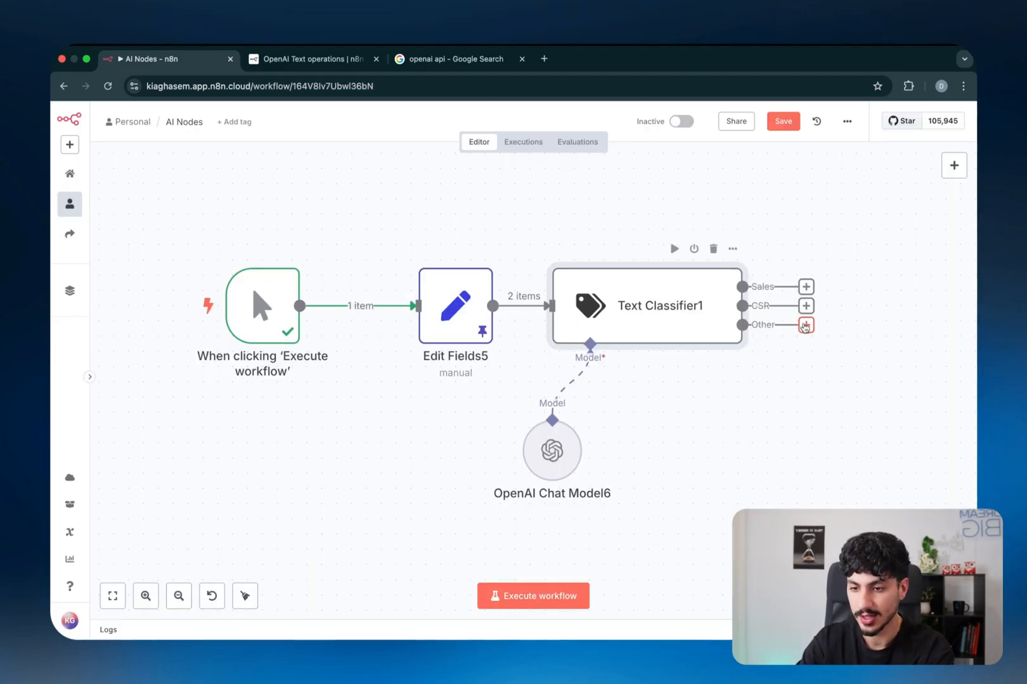
- Set Text Classifier1's When No Clear Match option back to Discard Item, review the parameters, and close the node
double_click(732, 324)
click(443, 458)
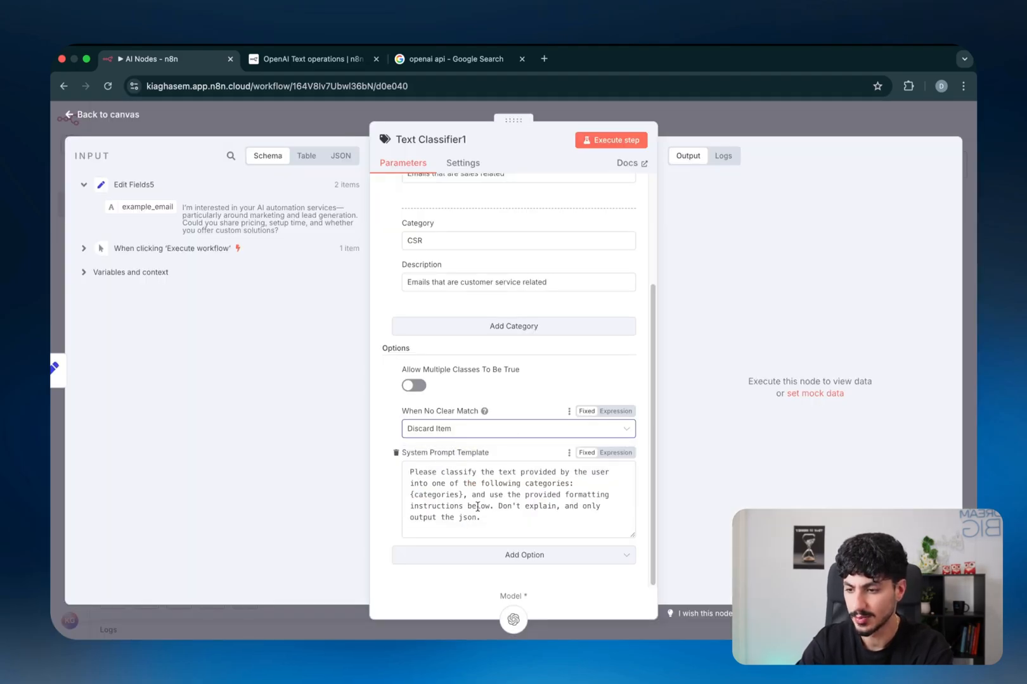
scroll(514, 401, up, 5)
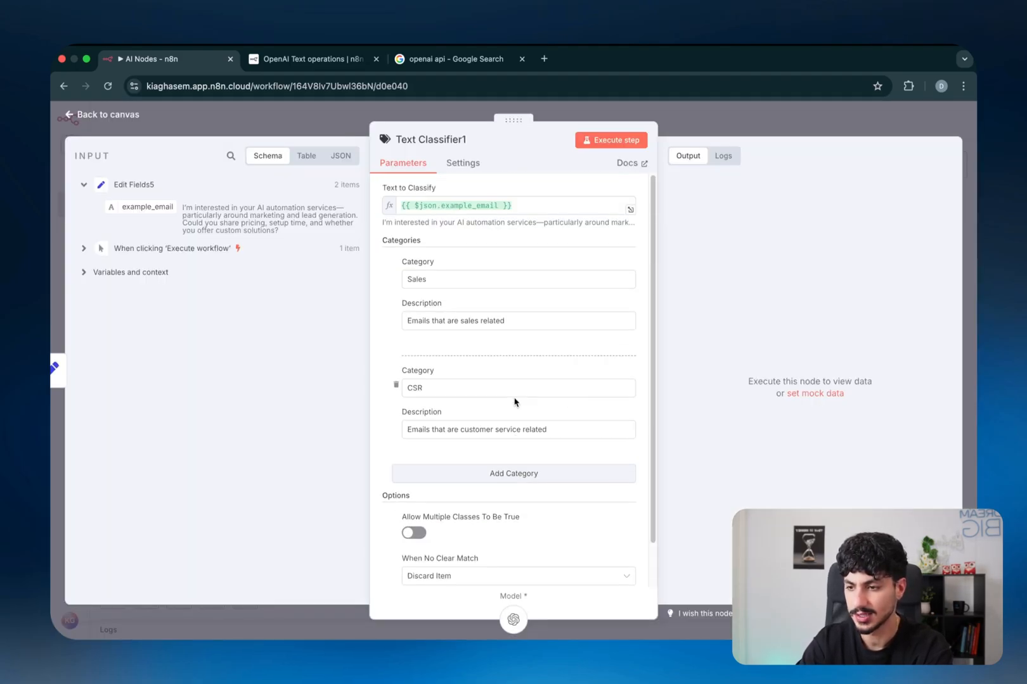
click(780, 131)
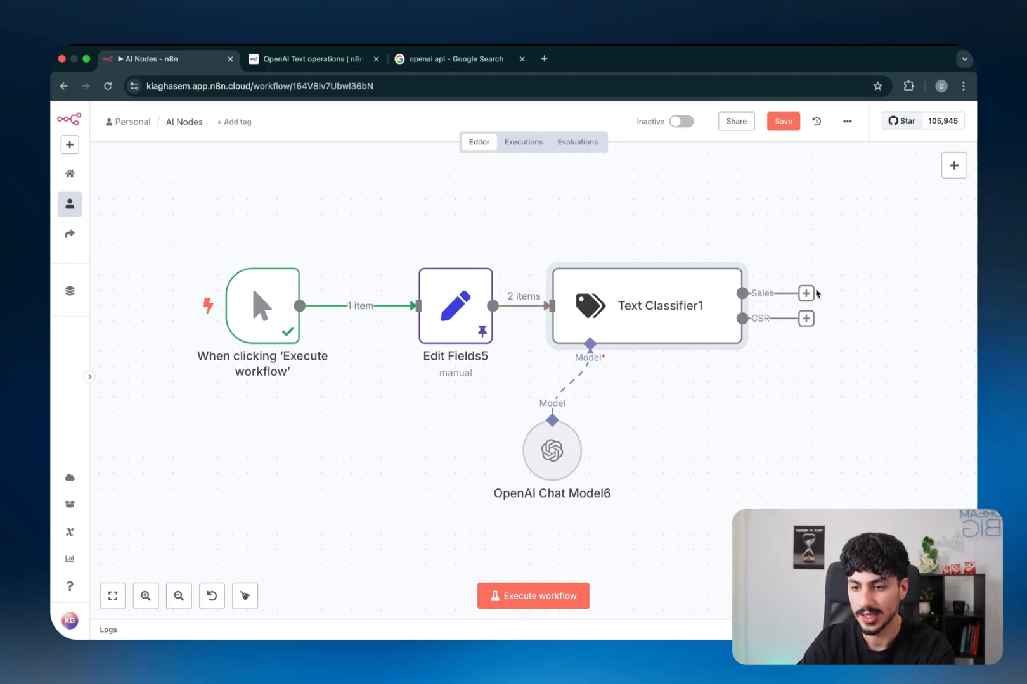
drag(806, 297, 950, 201)
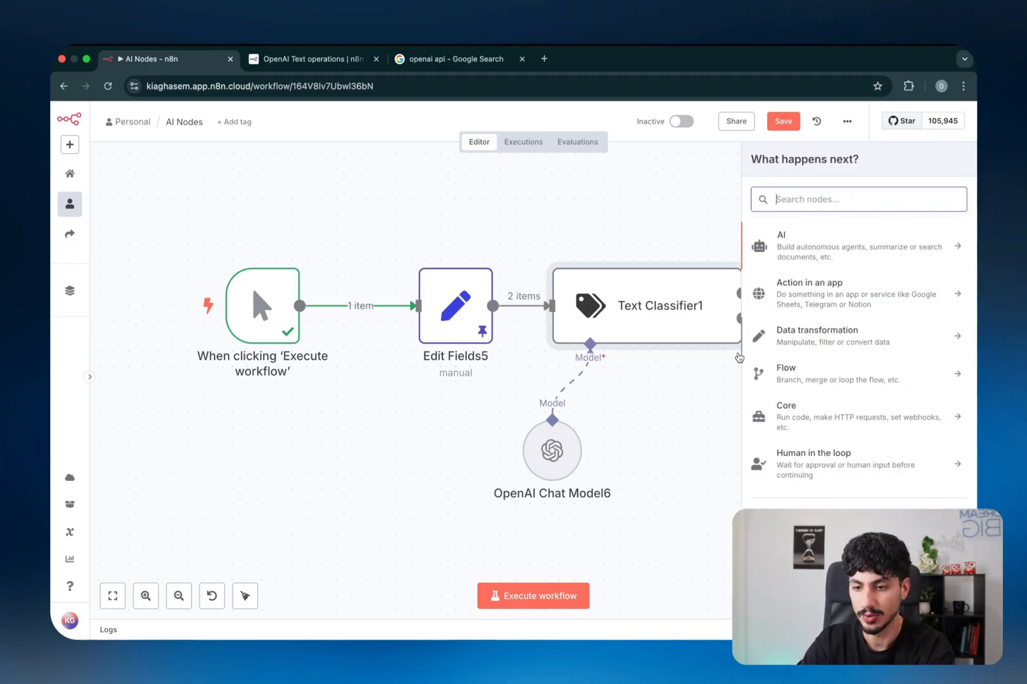
click(704, 399)
scroll(697, 390, right, 5)
mouse_move(624, 319)
mouse_down()
mouse_move(821, 397)
mouse_move(624, 320)
mouse_up()
- Execute Text Classifier1, compare the Sales Branch and CSR Branch outputs, and return to the canvas
double_click(521, 284)
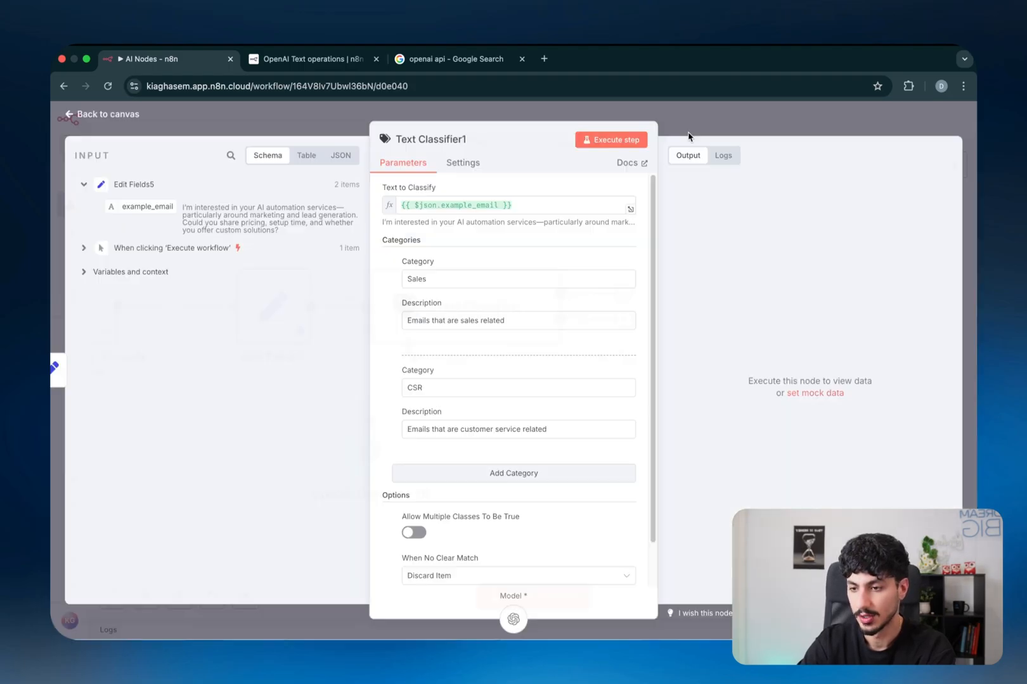
click(613, 143)
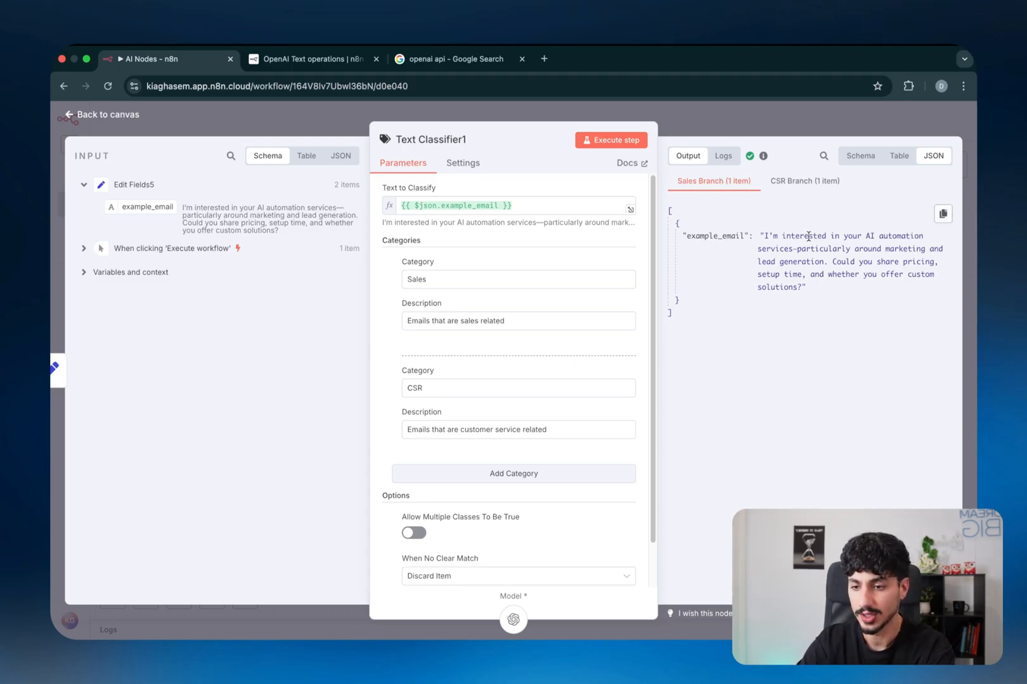
click(811, 183)
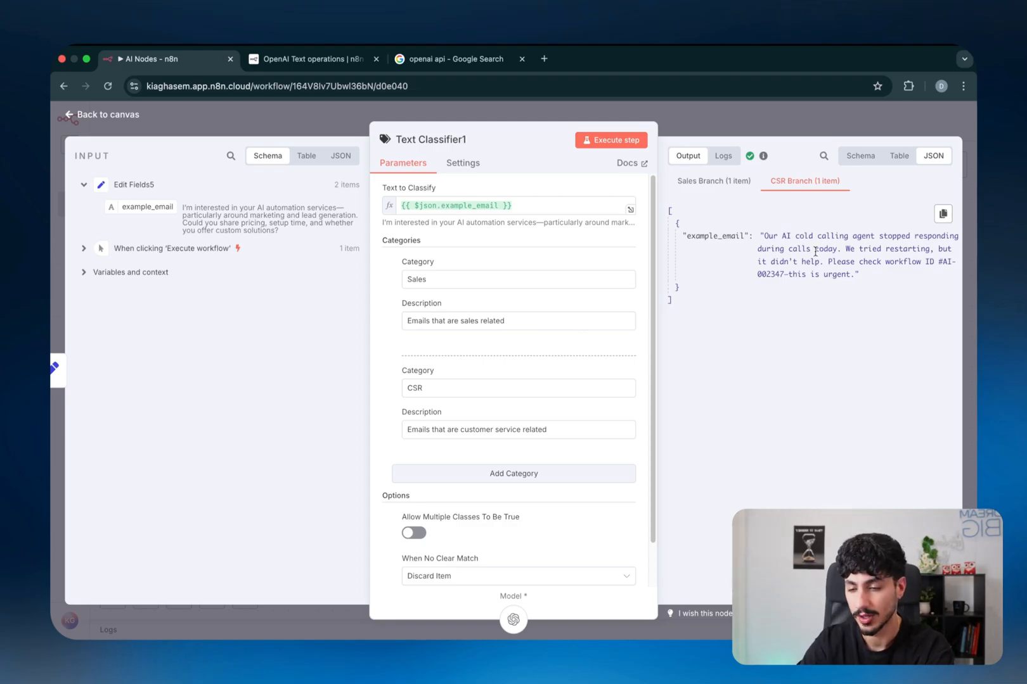
click(745, 183)
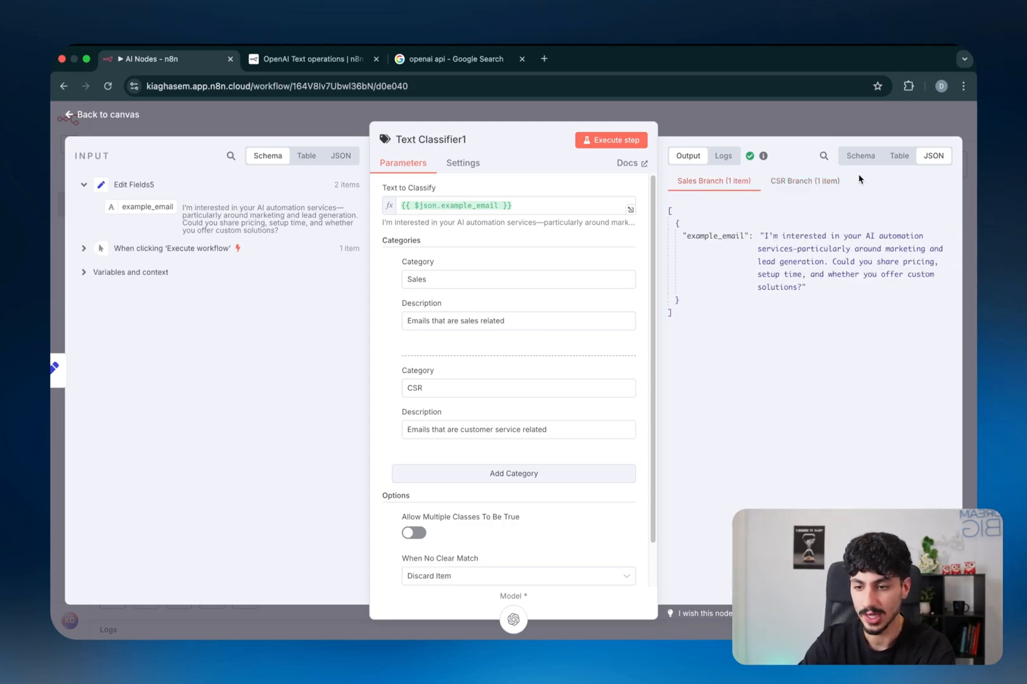
click(828, 183)
click(796, 135)
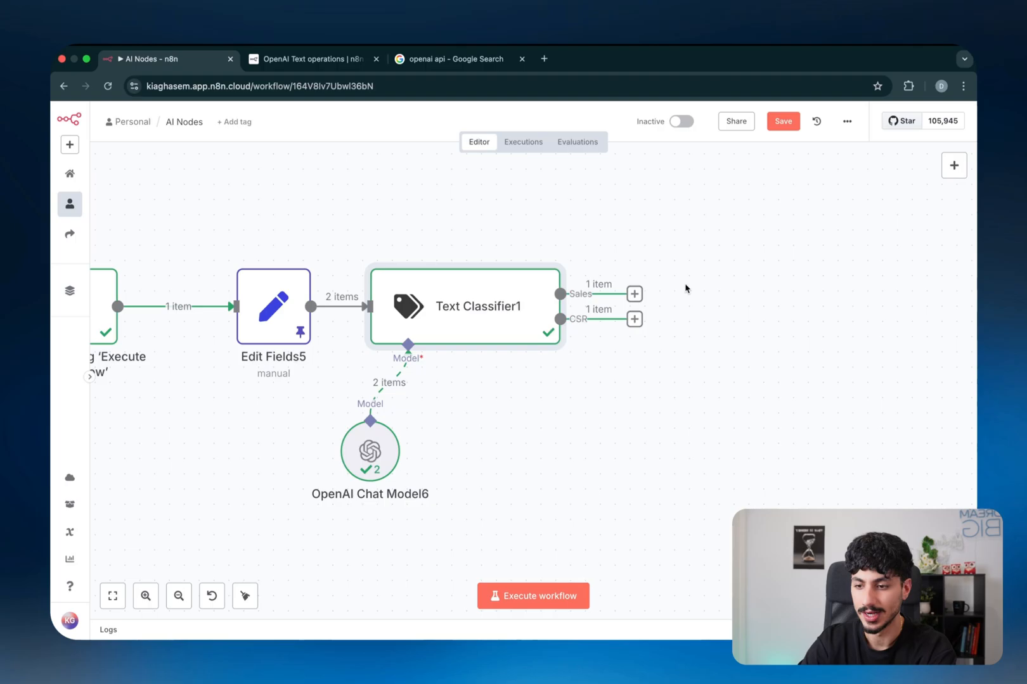
click(635, 294)
click(700, 251)
scroll(701, 251, right, 5)
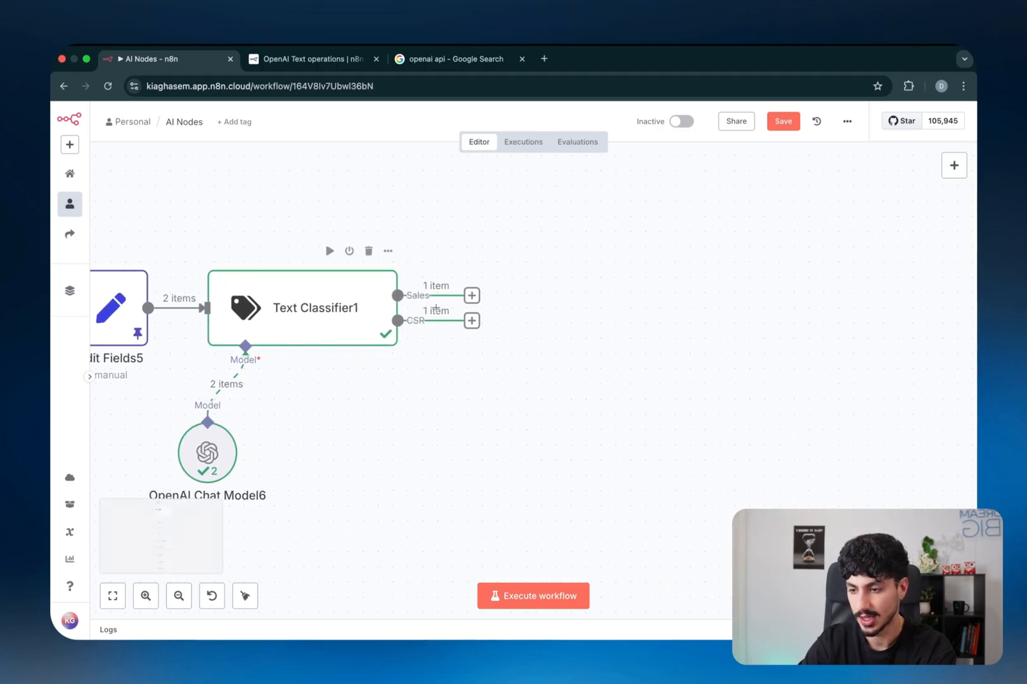
drag(472, 295, 694, 173)
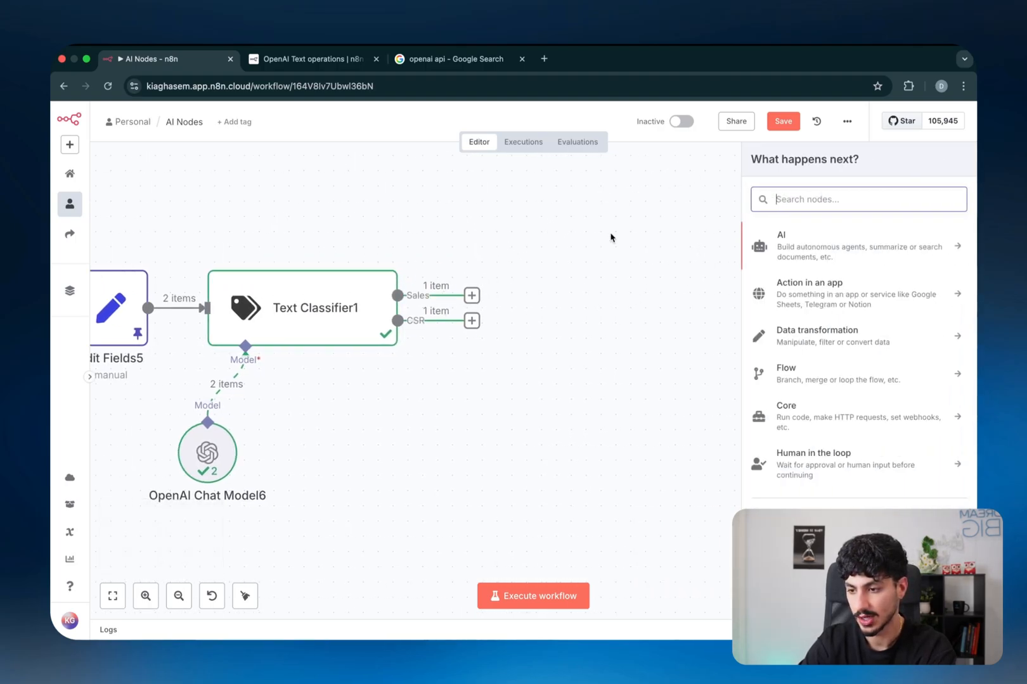
drag(478, 325, 653, 479)
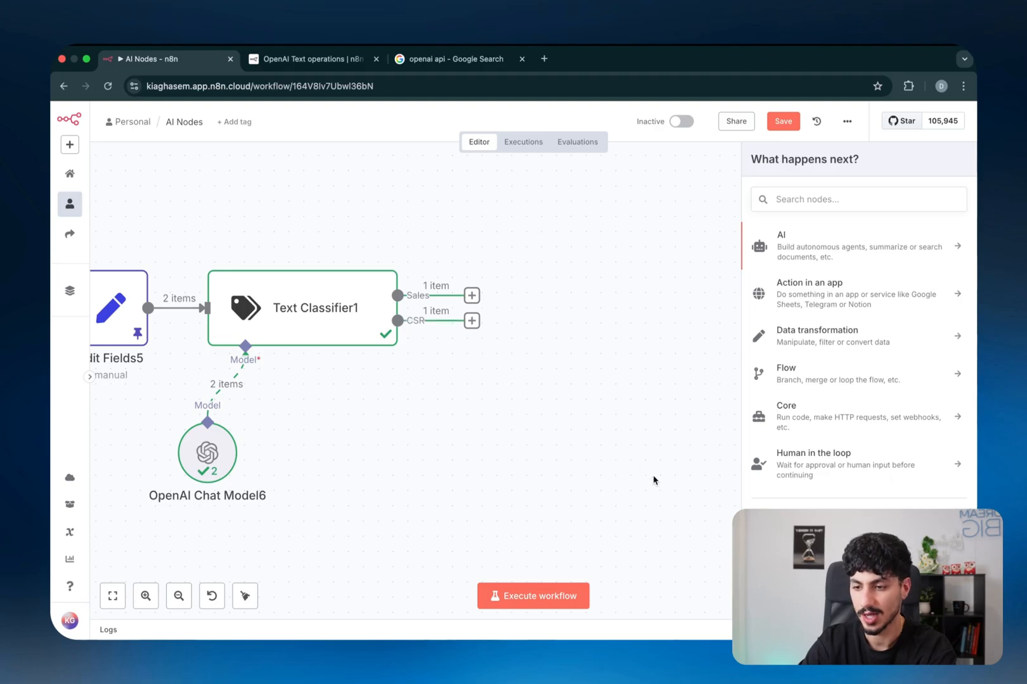
scroll(653, 479, down, 3)
scroll(653, 480, left, 5)
scroll(653, 480, down, 4)
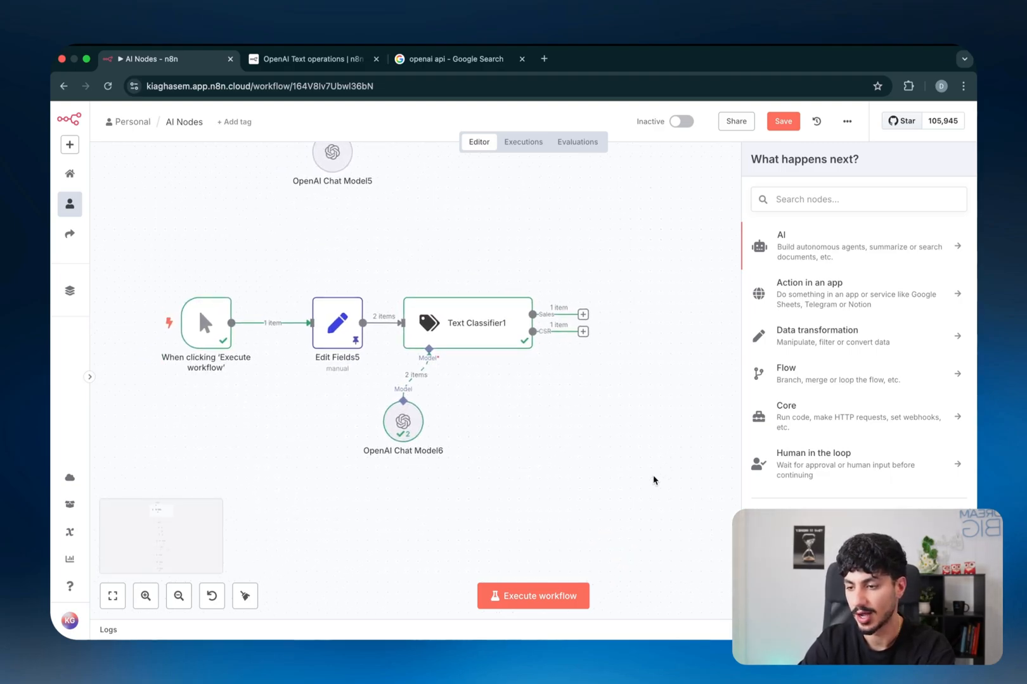
scroll(653, 480, left, 1)
scroll(653, 480, down, 1)
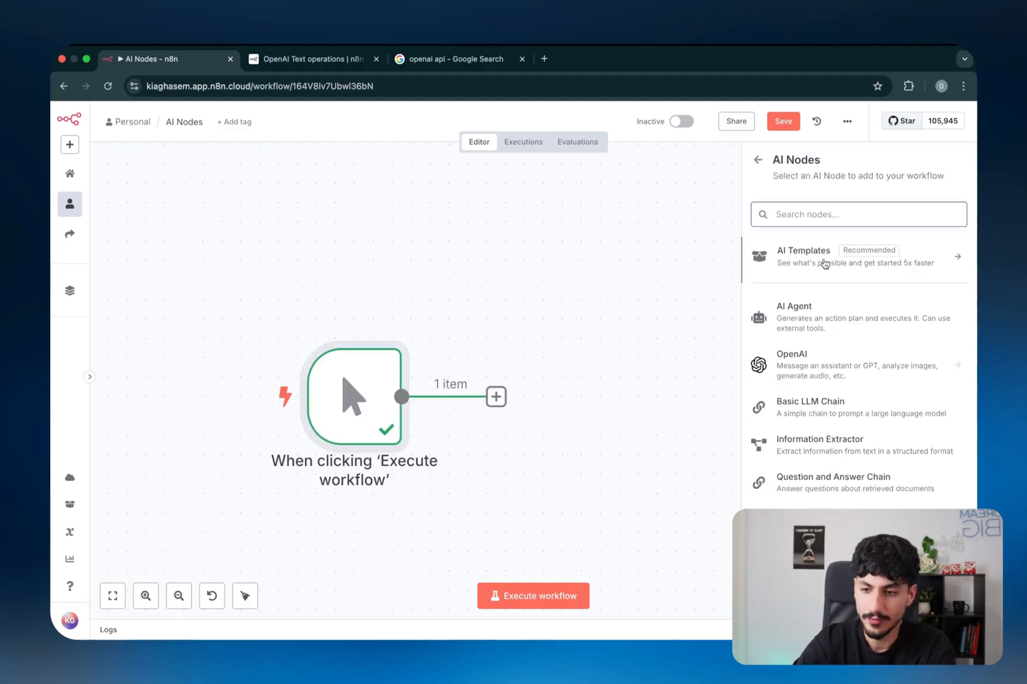
- Circle the AI Transform node in the AI Nodes list and sketch a box containing text lines and the label "JS code"
scroll(827, 426, down, 5)
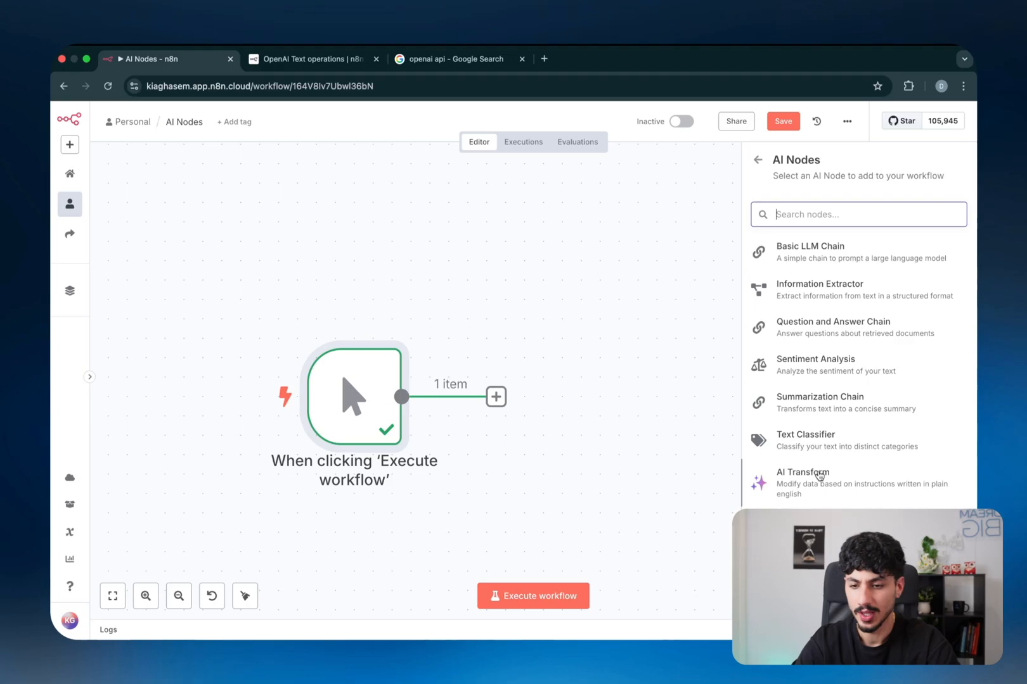
key(ctrl+a)
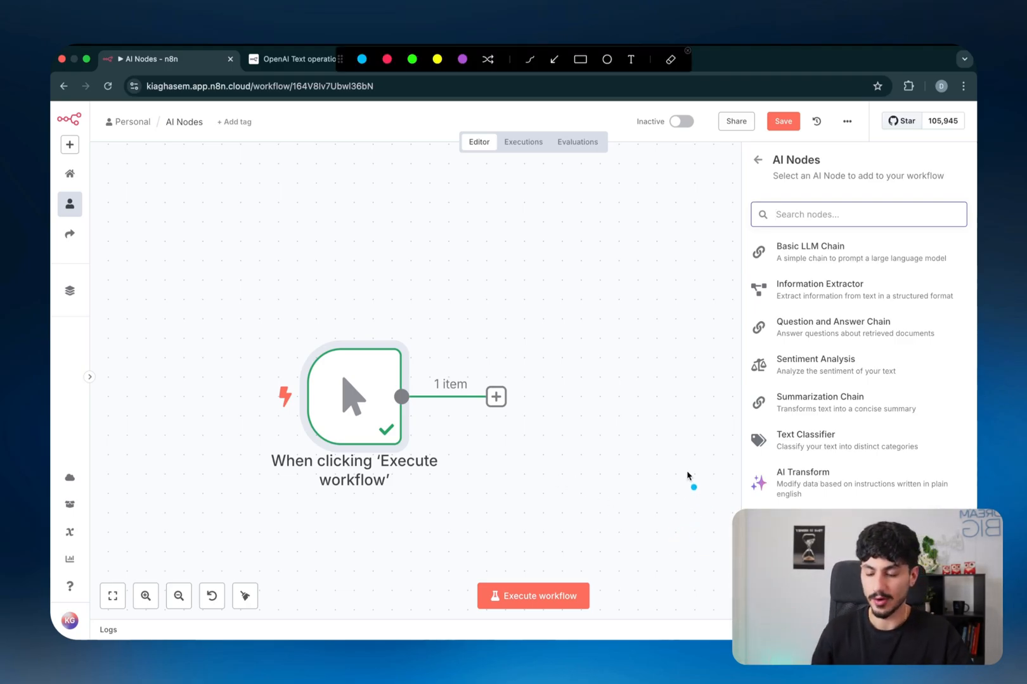
mouse_move(819, 492)
mouse_down()
mouse_move(738, 504)
mouse_move(959, 467)
mouse_move(804, 502)
mouse_up()
mouse_move(423, 233)
mouse_down()
mouse_move(563, 229)
mouse_move(421, 241)
mouse_move(531, 238)
mouse_up()
mouse_move(461, 270)
mouse_down()
mouse_move(526, 258)
mouse_move(504, 247)
mouse_up()
drag(484, 256, 500, 254)
mouse_move(482, 260)
mouse_down()
mouse_move(501, 258)
mouse_move(483, 293)
mouse_move(493, 298)
mouse_move(550, 278)
mouse_move(562, 284)
mouse_up()
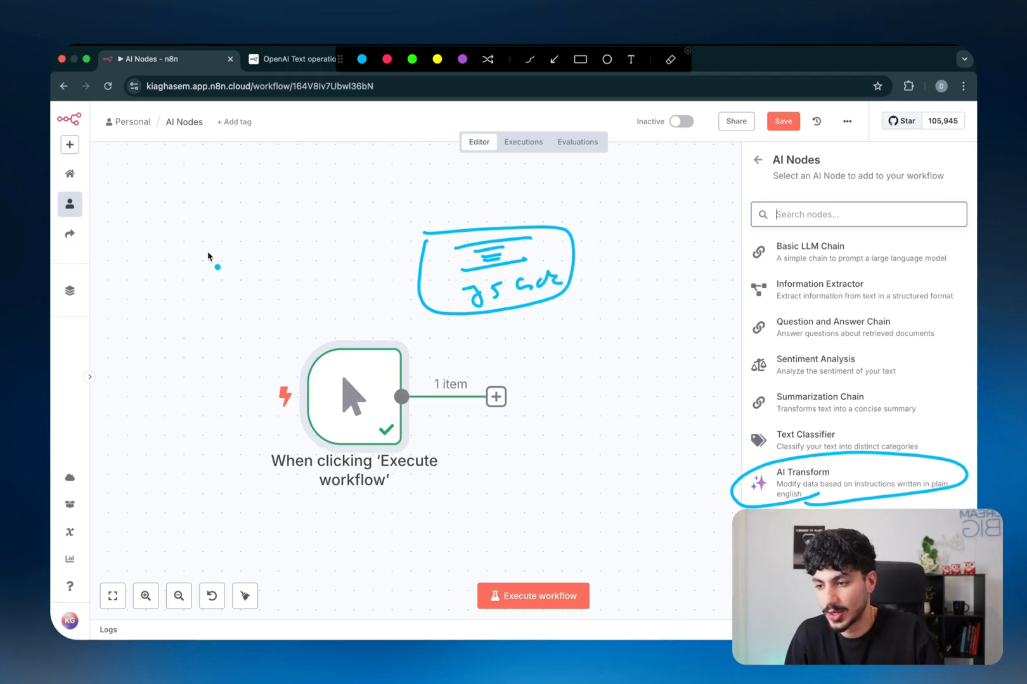
- Draw an arrow into the code box, sketch circled input data splitting into several branches, and clear the drawing
drag(150, 281, 416, 259)
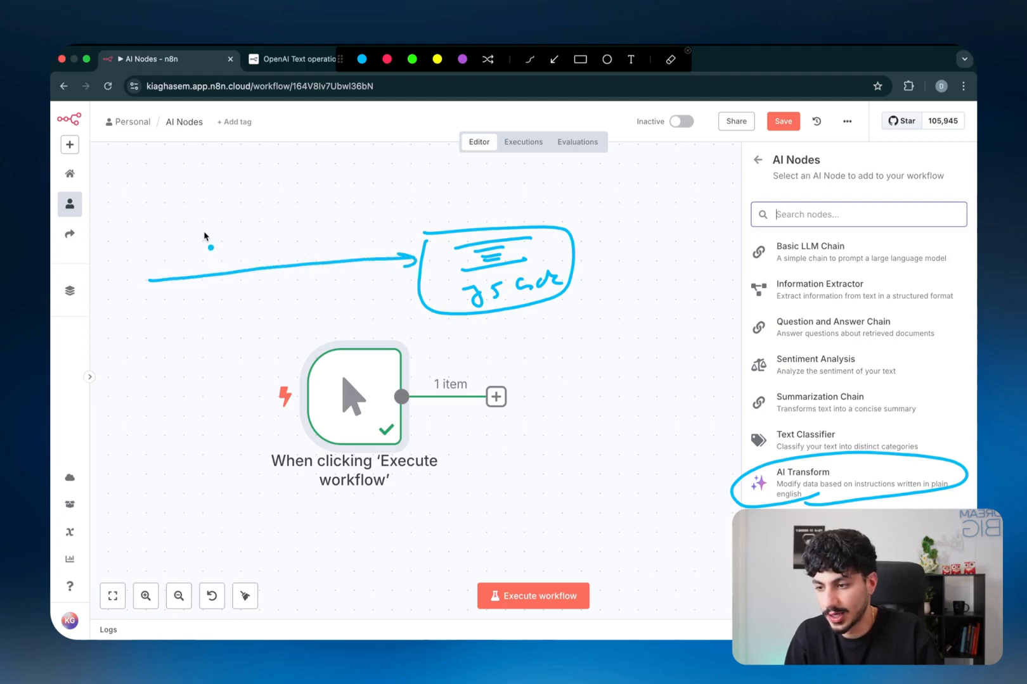
mouse_move(194, 217)
mouse_down()
mouse_move(233, 229)
mouse_move(223, 255)
mouse_up()
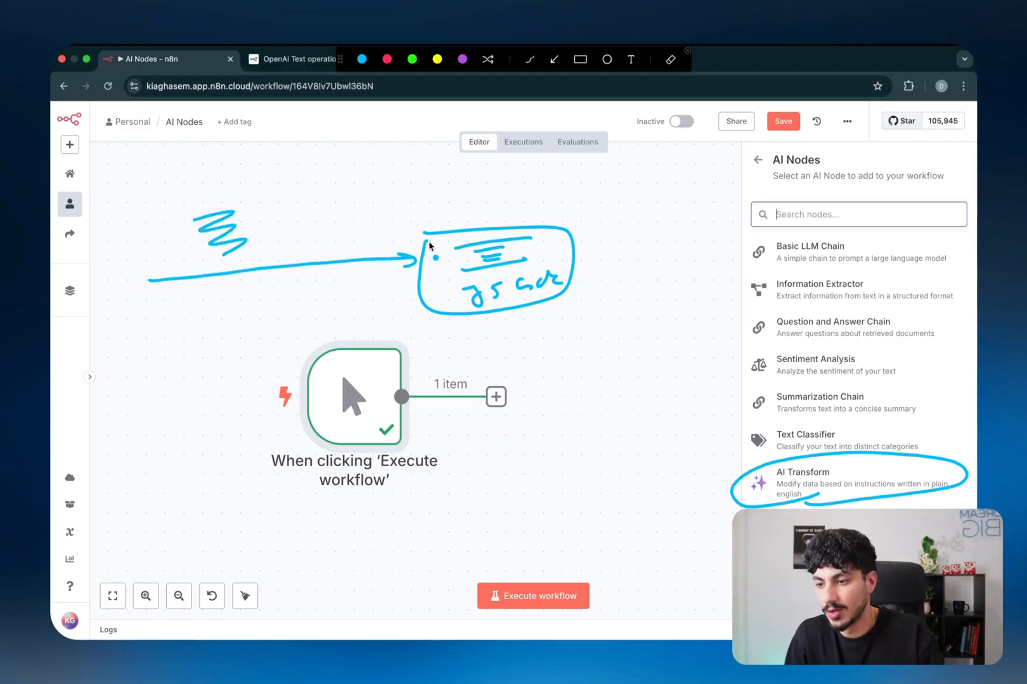
drag(261, 254, 231, 262)
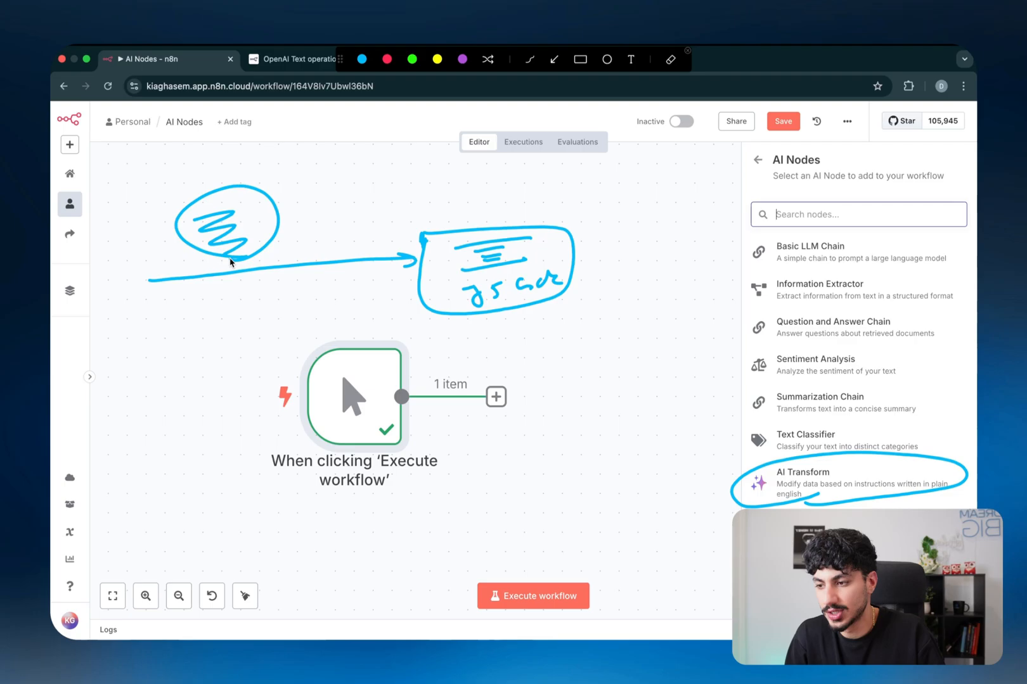
mouse_move(293, 209)
mouse_down()
mouse_move(333, 198)
mouse_move(338, 207)
mouse_move(400, 149)
mouse_up()
drag(359, 189, 414, 176)
drag(368, 200, 421, 212)
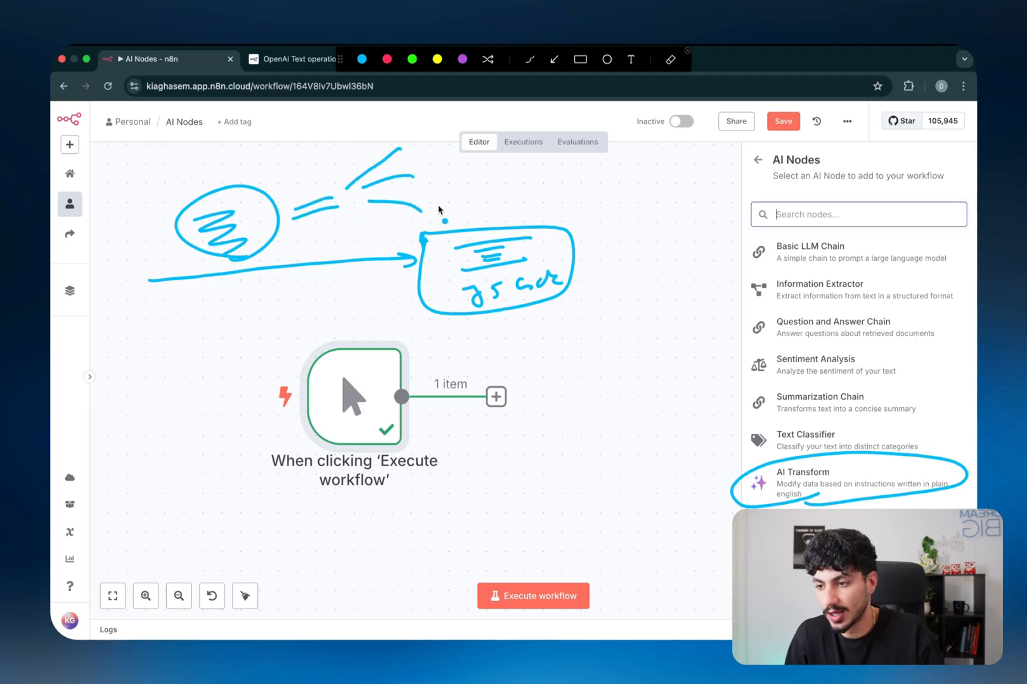
drag(400, 137, 410, 133)
mouse_move(416, 147)
mouse_down()
mouse_move(443, 144)
mouse_move(418, 146)
mouse_up()
mouse_move(421, 174)
mouse_down()
mouse_move(445, 157)
mouse_move(437, 189)
mouse_move(469, 198)
mouse_up()
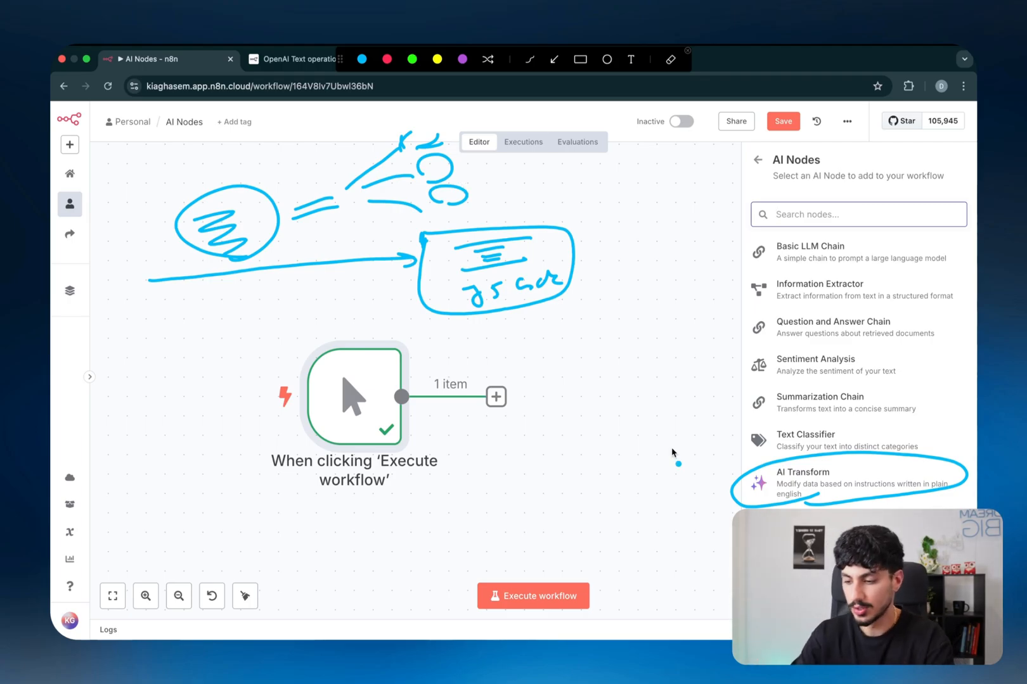
key(Escape)
- Try out an AI Transform node after the manual trigger with the instructions "do xyz", and delete it from the canvas
click(824, 483)
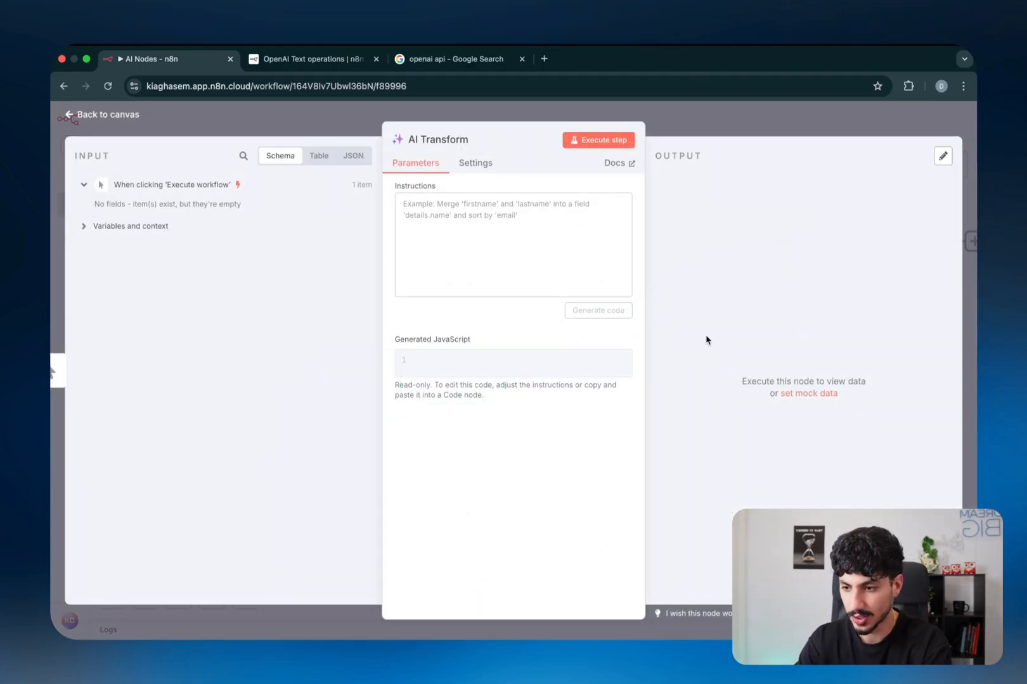
click(481, 215)
text(do xyz)
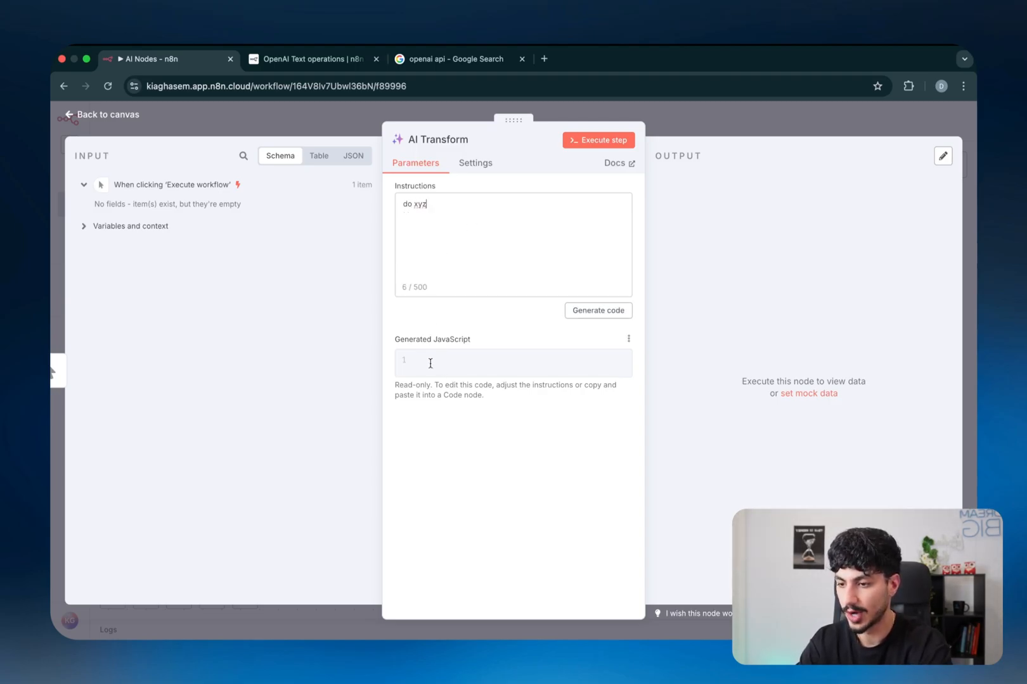
click(423, 359)
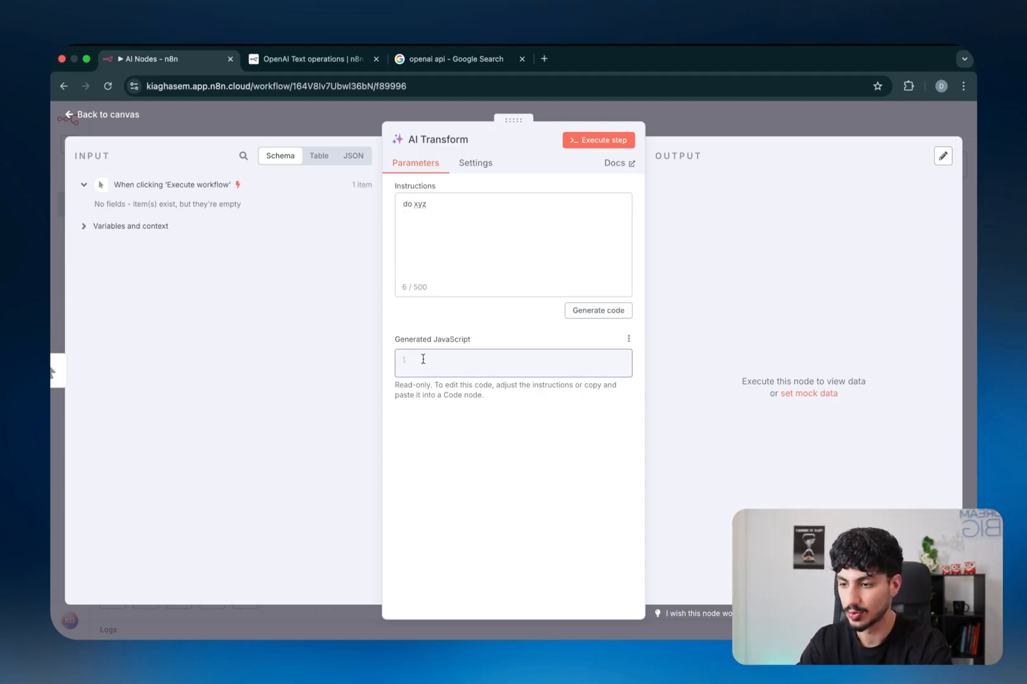
click(697, 137)
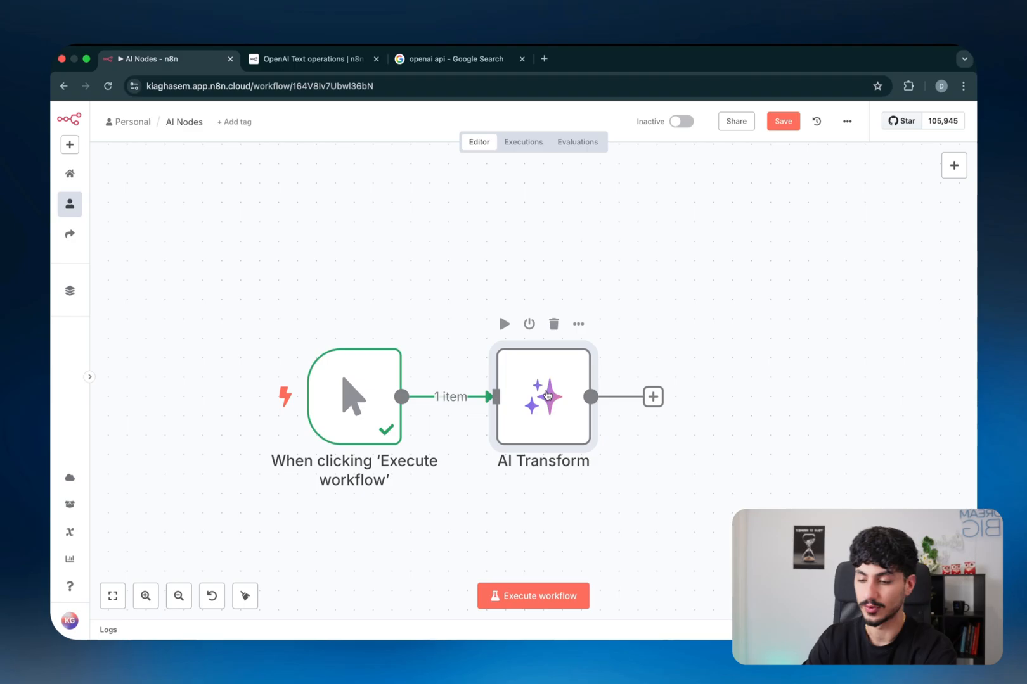
key(Delete)
- View the Evaluation node's available actions among the AI nodes and return to the AI Nodes list
click(496, 397)
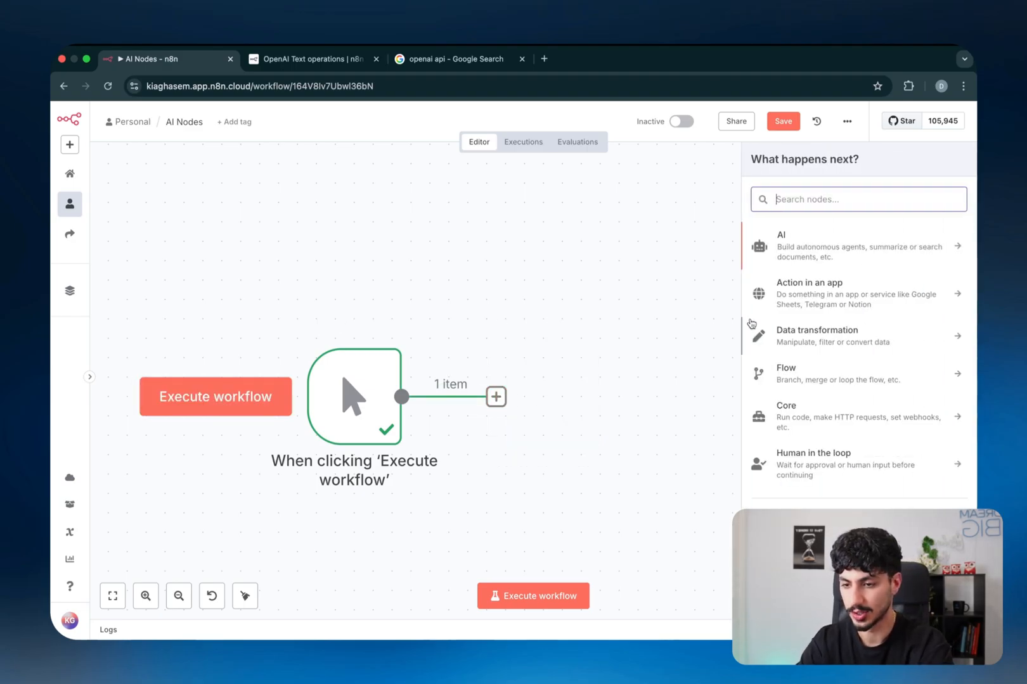
click(818, 253)
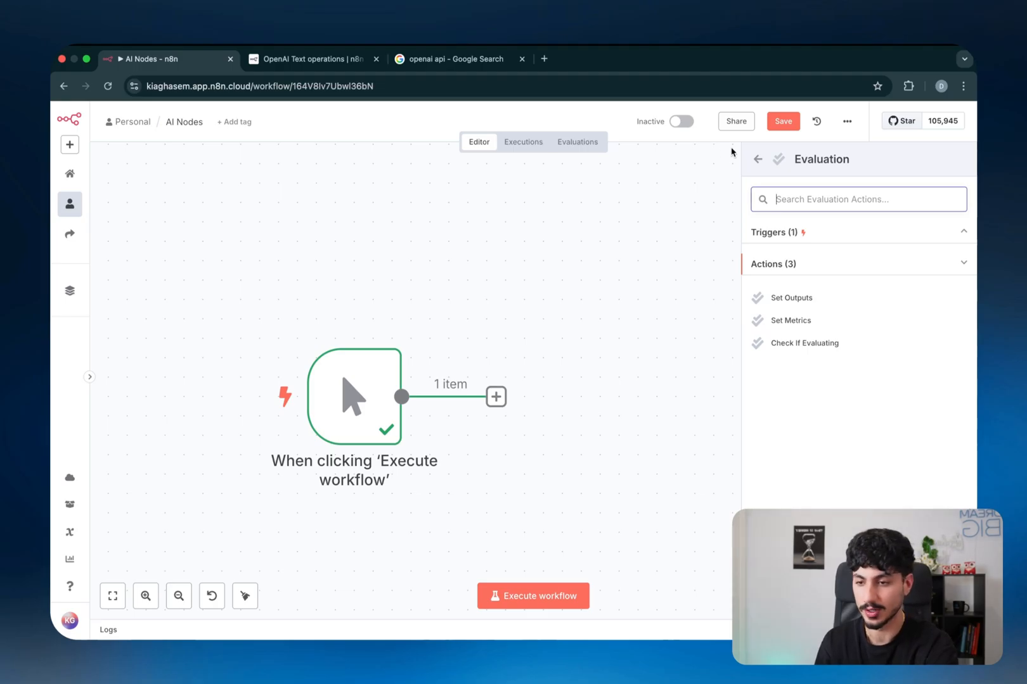
click(759, 160)
scroll(772, 265, down, 3)
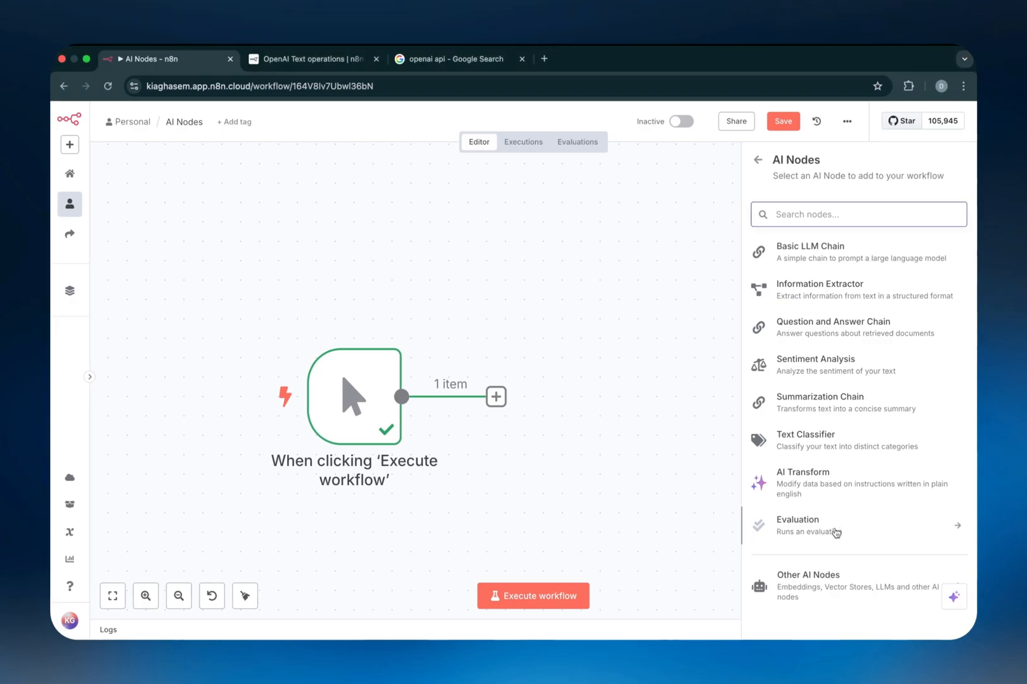
key(ctrl+a)
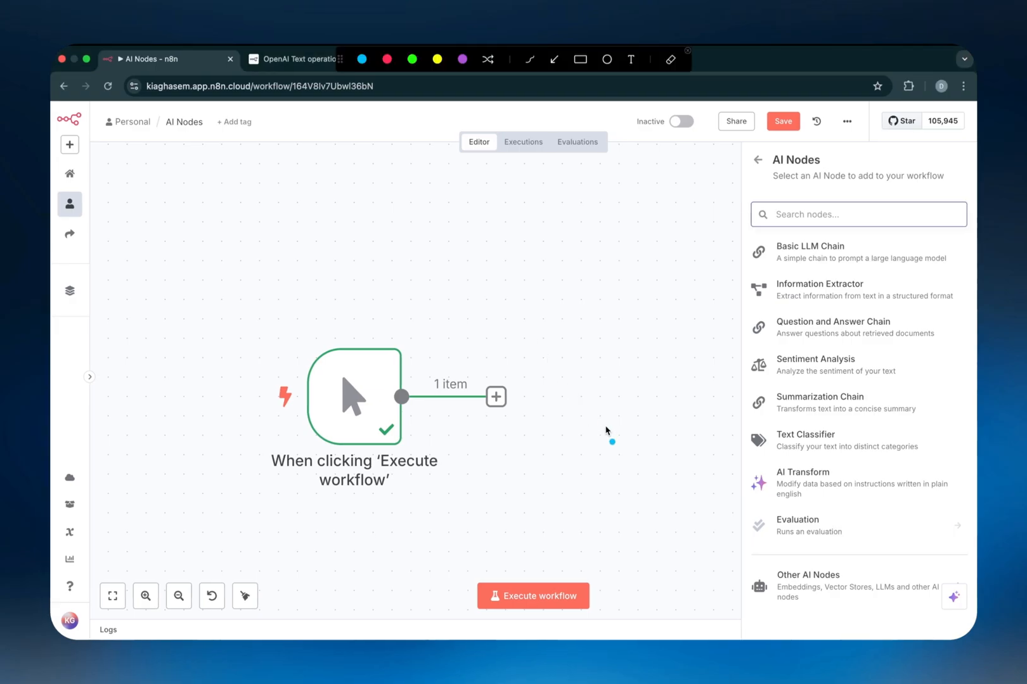
mouse_move(603, 422)
mouse_down()
mouse_move(731, 525)
mouse_move(713, 536)
mouse_up()
key(Escape)
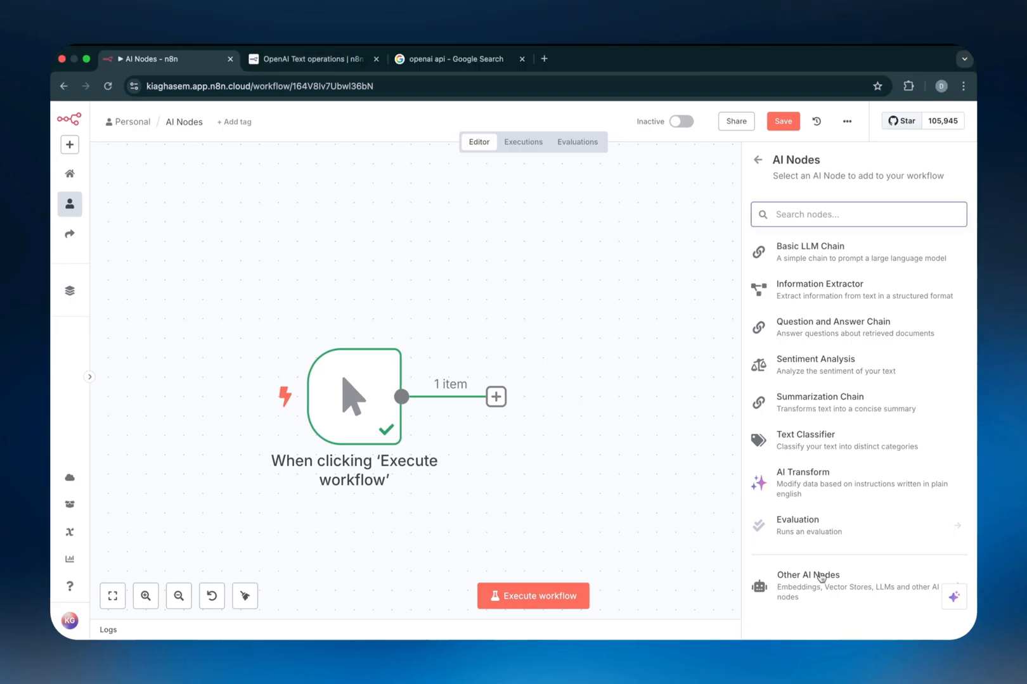
- Examine the categories under Other AI Nodes and review the main AI Nodes list
click(871, 587)
scroll(871, 367, down, 1)
scroll(871, 369, up, 1)
scroll(871, 370, down, 1)
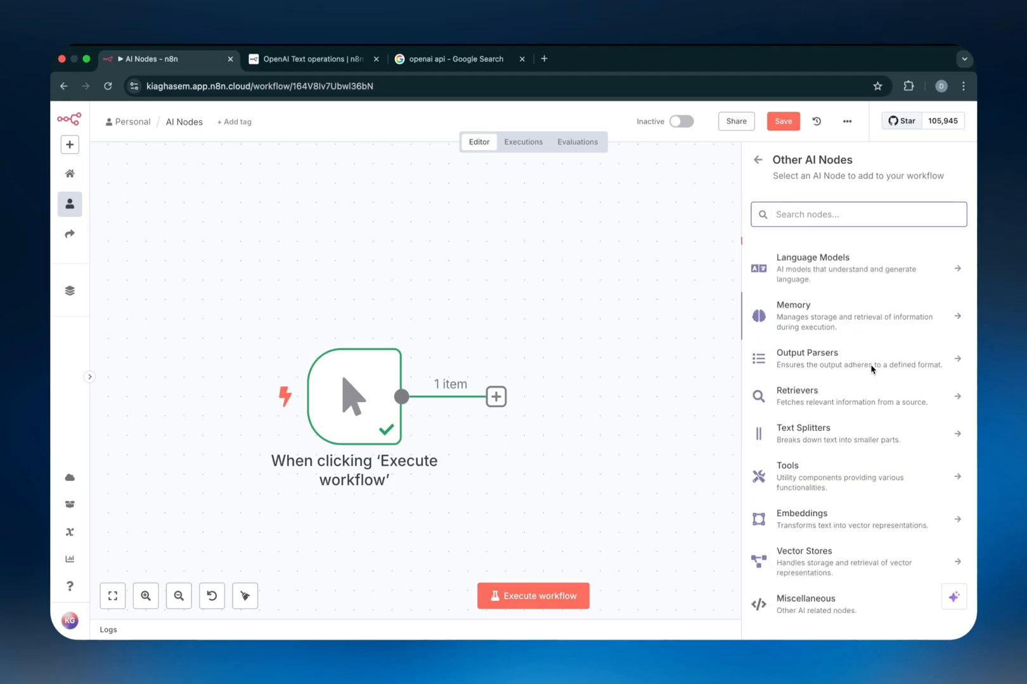
scroll(871, 369, up, 1)
scroll(871, 369, down, 1)
scroll(871, 369, up, 1)
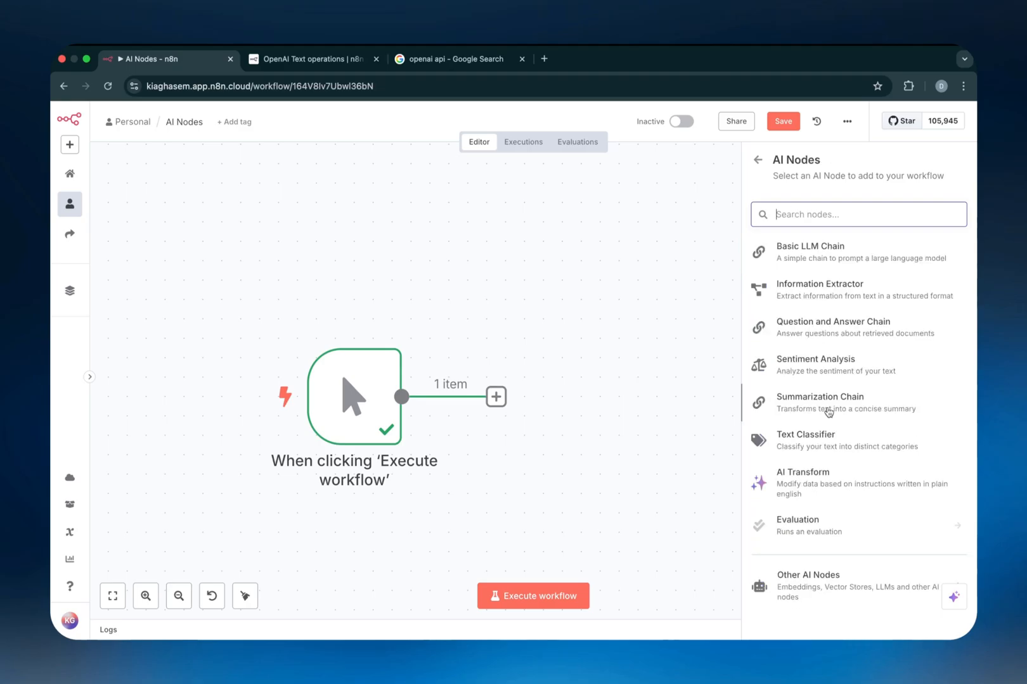
scroll(828, 414, up, 3)
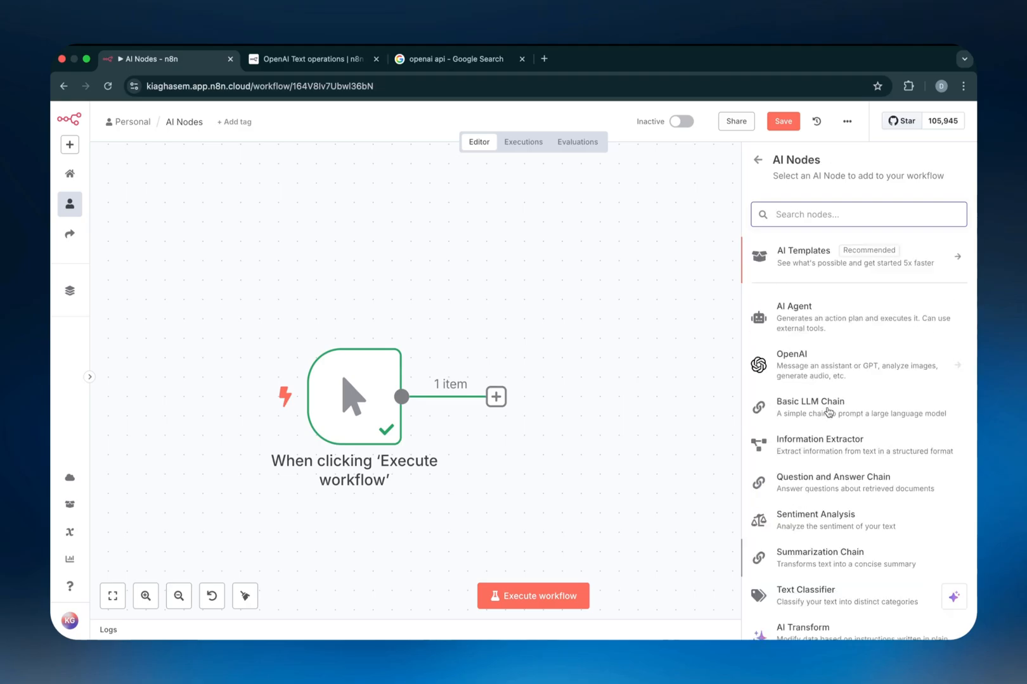
scroll(828, 412, down, 1)
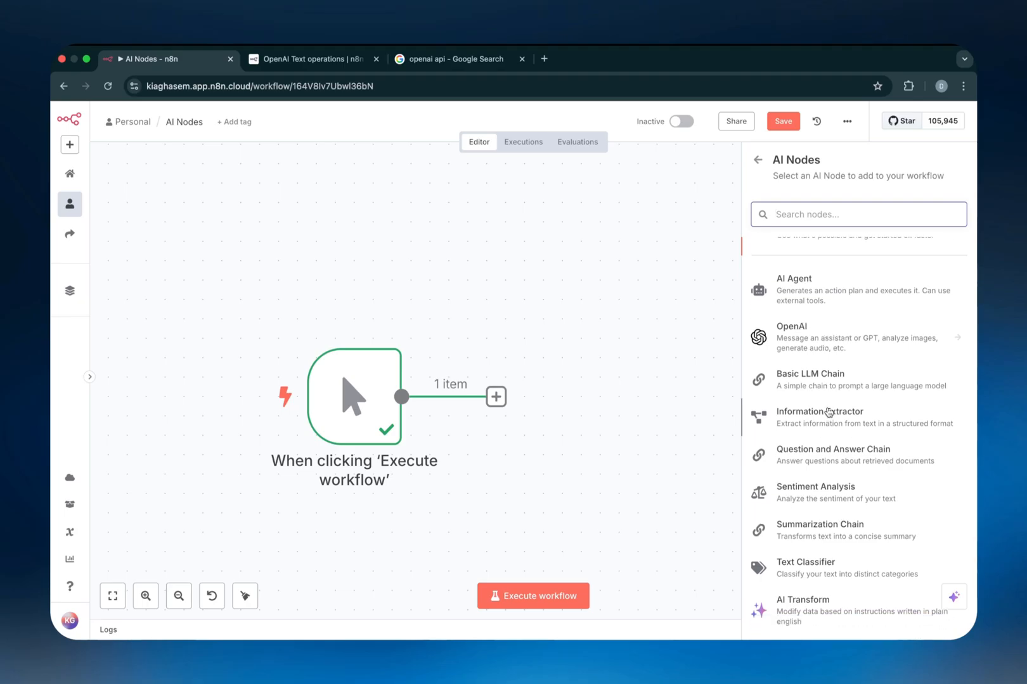
scroll(828, 412, down, 1)
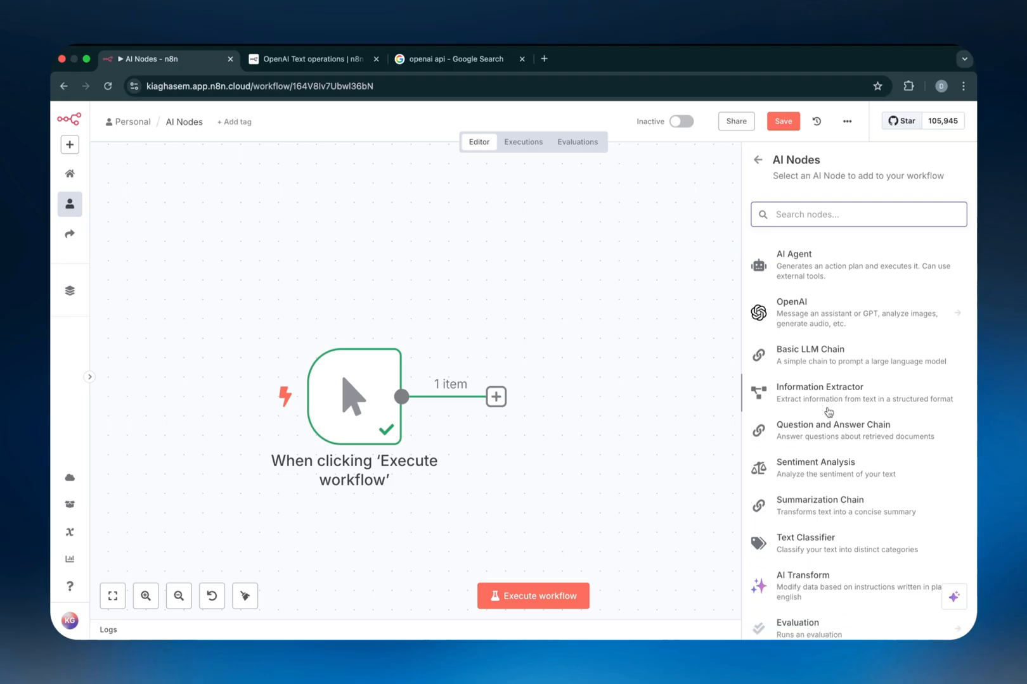
scroll(828, 413, down, 1)
scroll(829, 413, up, 1)
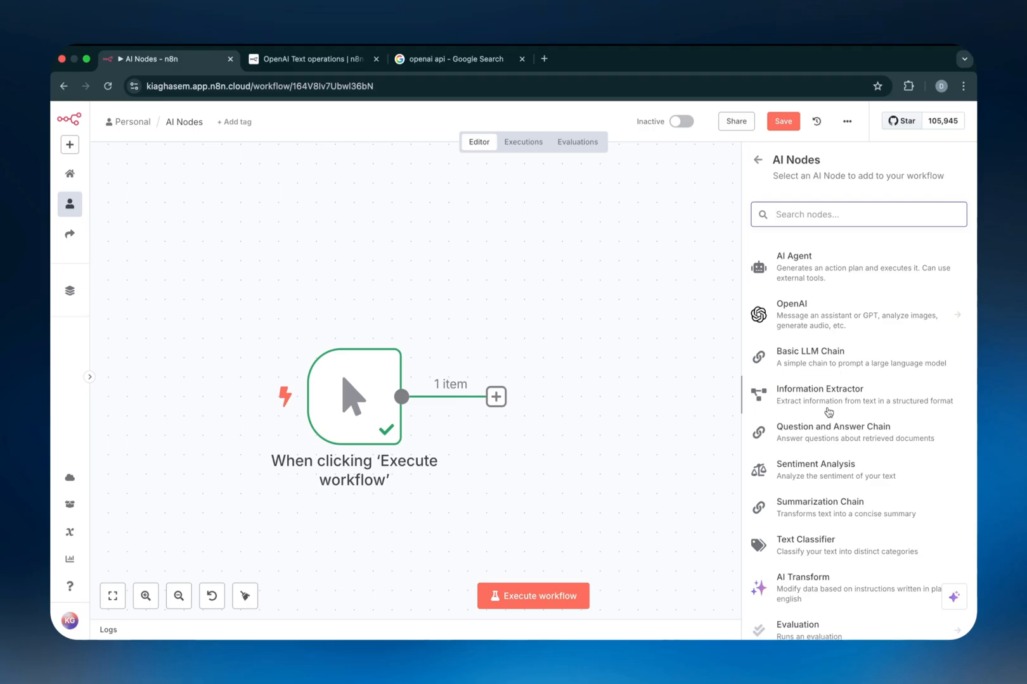
scroll(828, 412, up, 2)
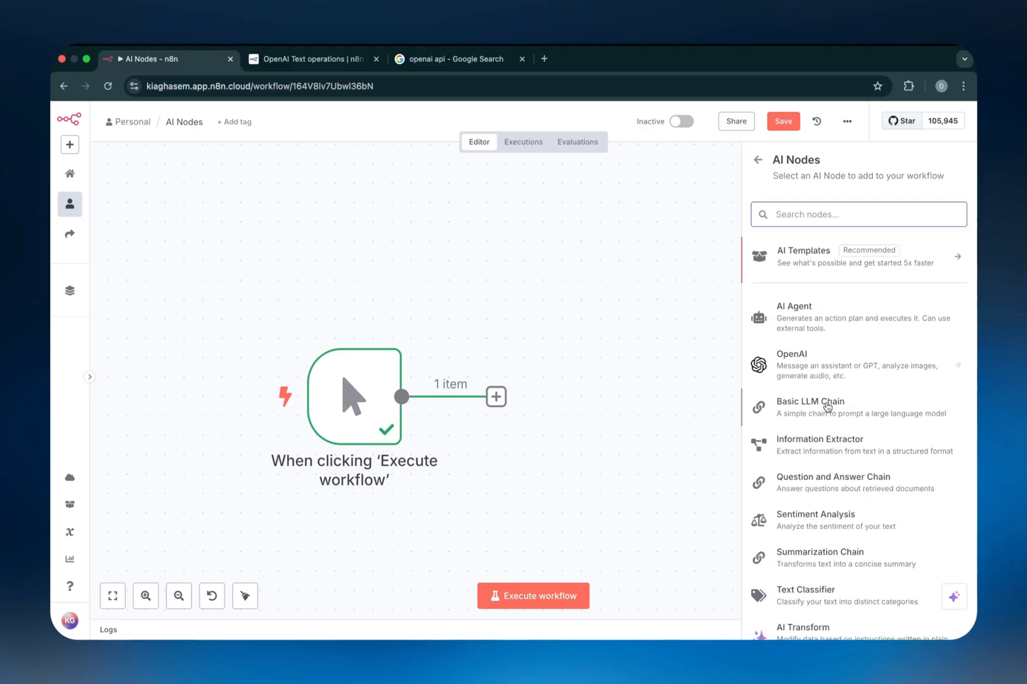